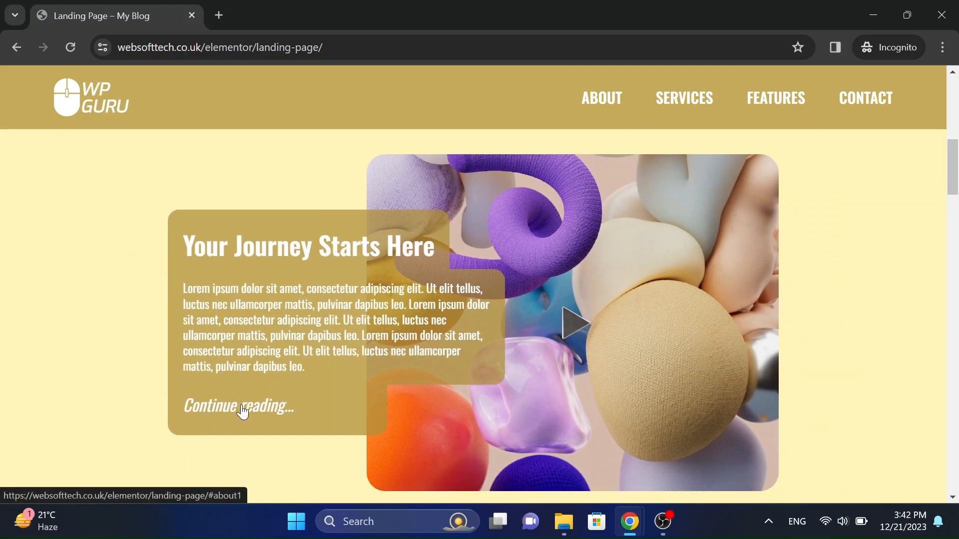
- Examine the landing page's tilted image gallery, two-column text and Our Services cards
{"action": "scroll", "coordinate": [243, 409], "scroll_direction": "down", "scroll_amount": 10}
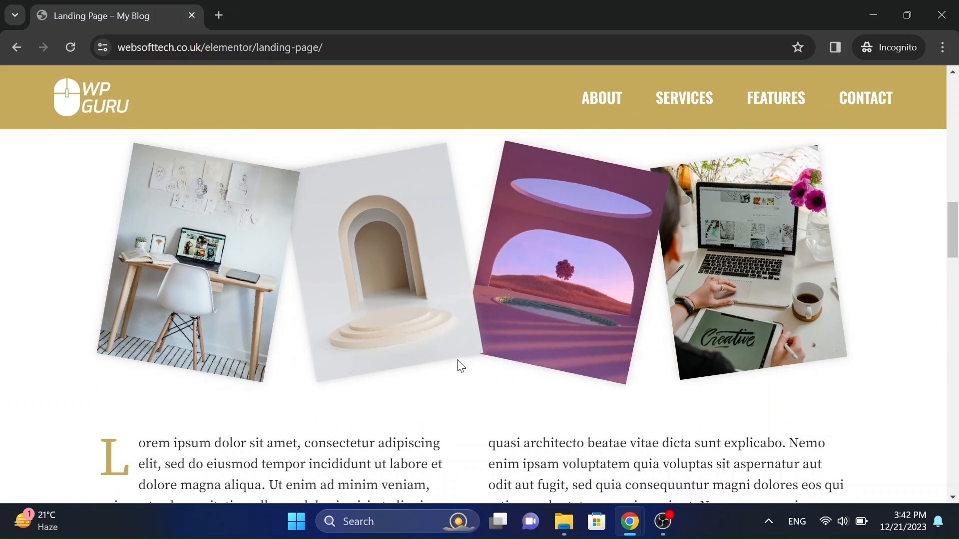
{"action": "scroll", "coordinate": [456, 363], "scroll_direction": "down", "scroll_amount": 5}
{"action": "scroll", "coordinate": [460, 366], "scroll_direction": "down", "scroll_amount": 7}
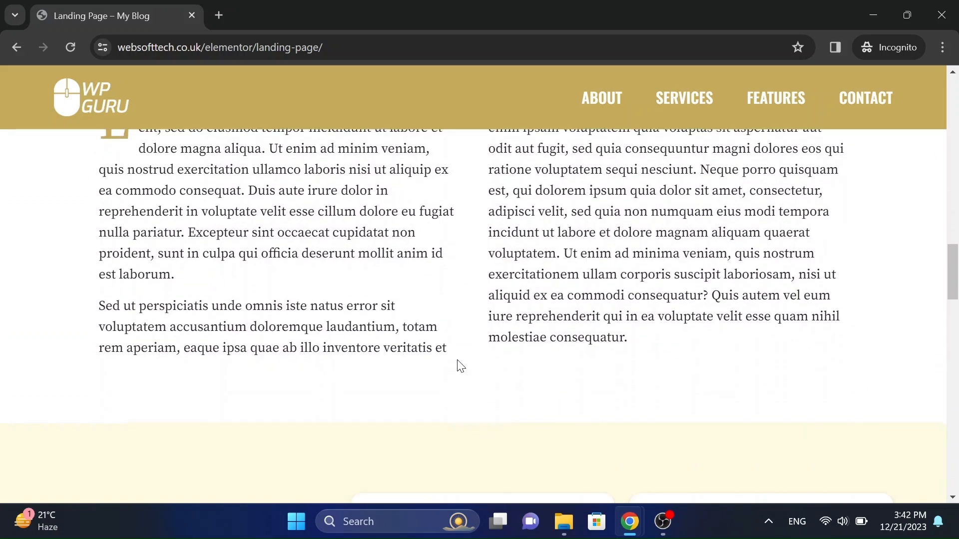
{"action": "scroll", "coordinate": [457, 362], "scroll_direction": "down", "scroll_amount": 4}
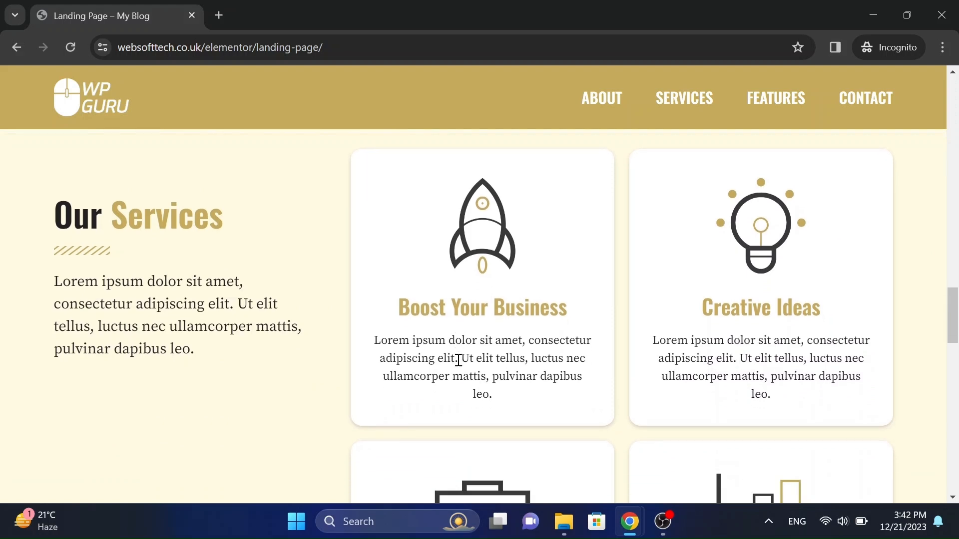
{"action": "left_click_drag", "start_coordinate": [107, 218], "coordinate": [196, 218]}
{"action": "left_click", "coordinate": [410, 293]}
{"action": "scroll", "coordinate": [414, 294], "scroll_direction": "down", "scroll_amount": 5}
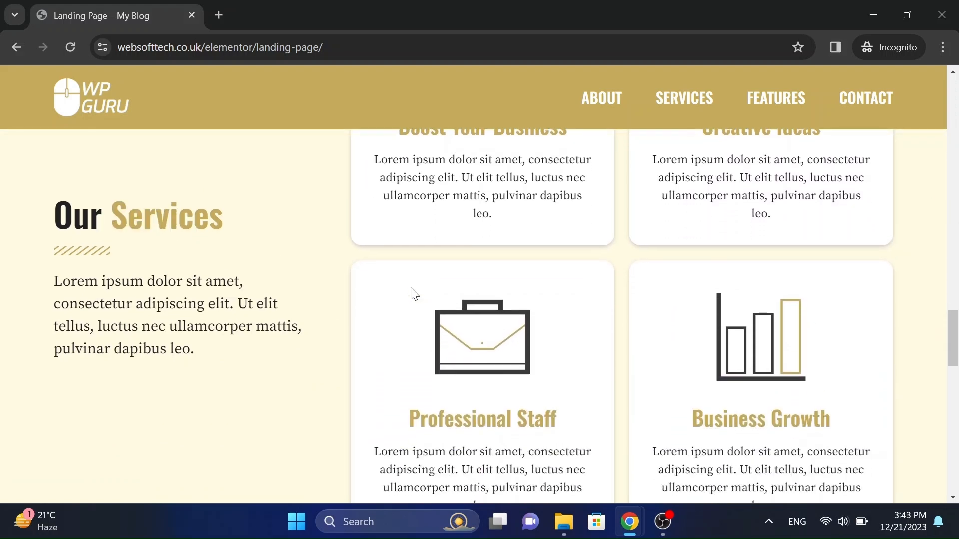
{"action": "scroll", "coordinate": [414, 293], "scroll_direction": "down", "scroll_amount": 6}
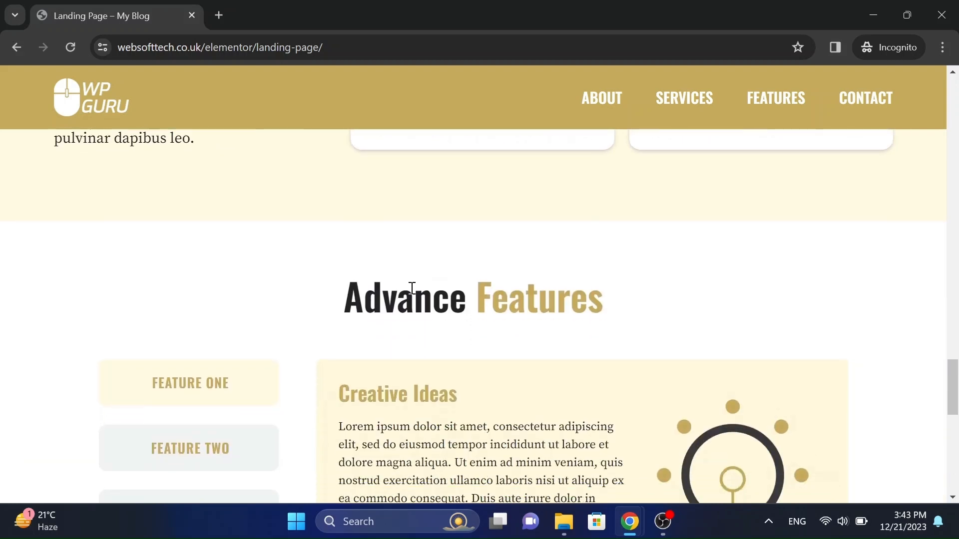
- View the contents of Feature Two, Three and Four in the Advance Features section, and return to Feature One
{"action": "scroll", "coordinate": [412, 288], "scroll_direction": "down", "scroll_amount": 1}
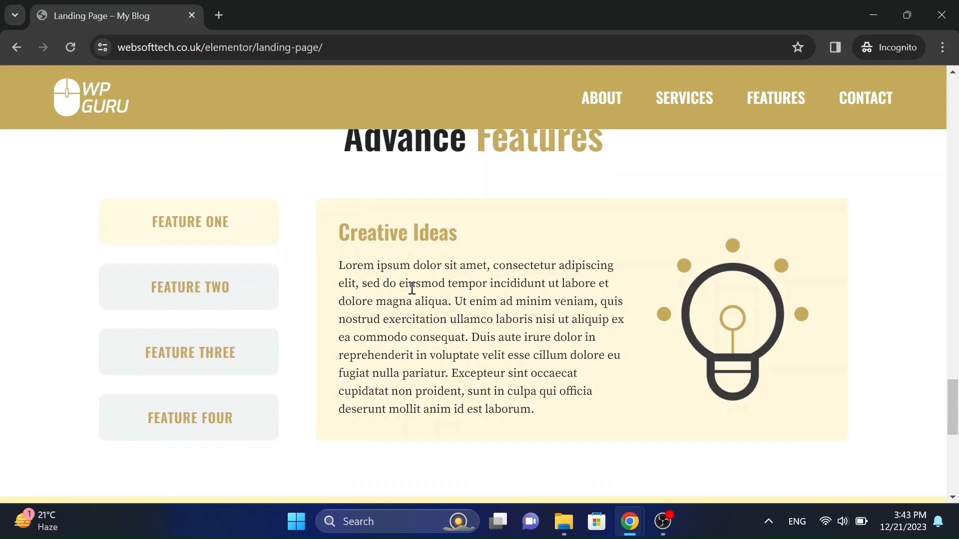
{"action": "scroll", "coordinate": [411, 288], "scroll_direction": "up", "scroll_amount": 1}
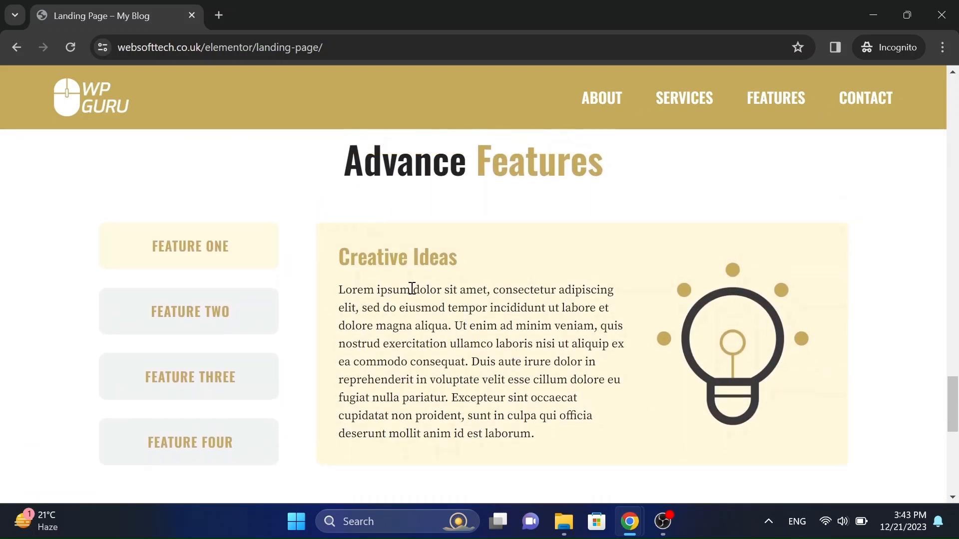
{"action": "left_click", "coordinate": [223, 325]}
{"action": "left_click", "coordinate": [216, 372]}
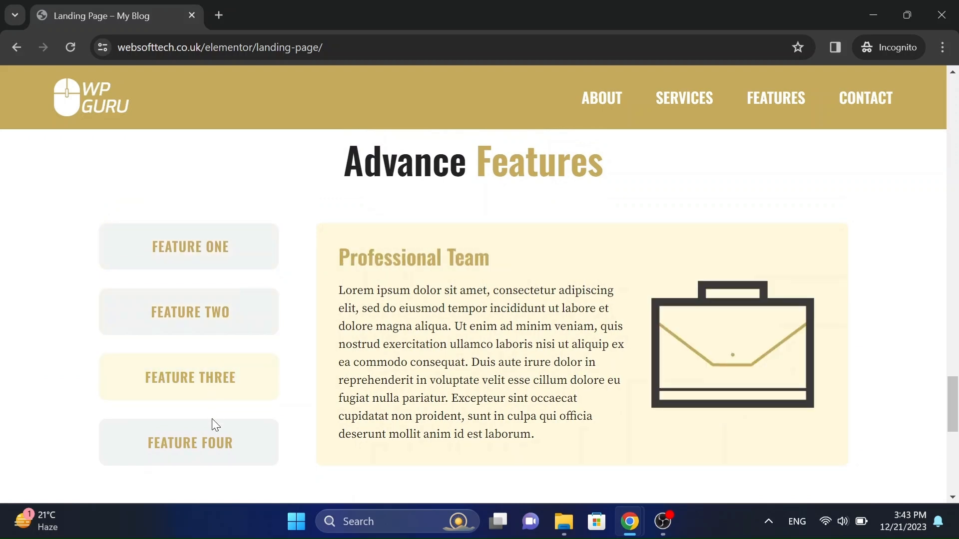
{"action": "left_click", "coordinate": [212, 438]}
{"action": "left_click", "coordinate": [204, 260]}
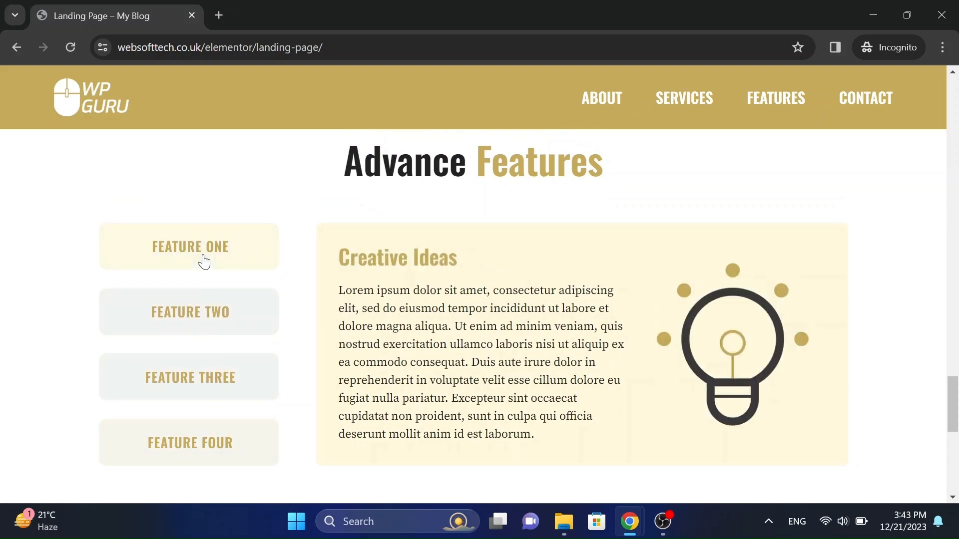
- Examine the Let's Connect section and footer, and test the header's Features, Services and About links
{"action": "scroll", "coordinate": [401, 323], "scroll_direction": "down", "scroll_amount": 8}
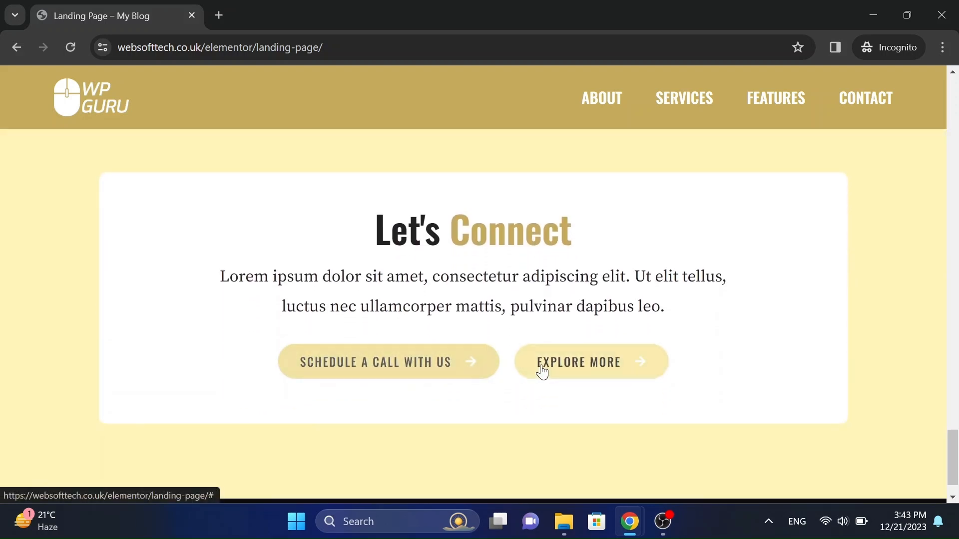
{"action": "scroll", "coordinate": [428, 365], "scroll_direction": "down", "scroll_amount": 1}
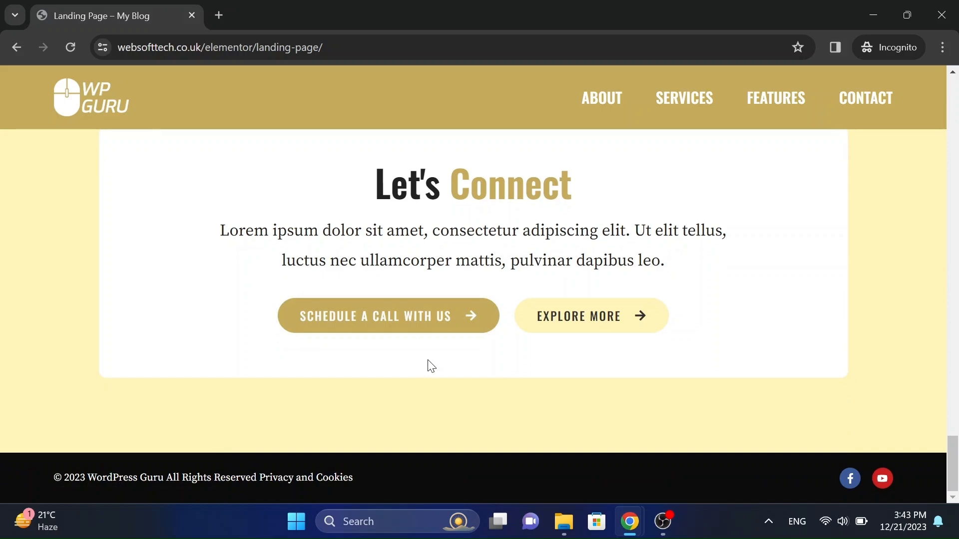
{"action": "left_click", "coordinate": [768, 109]}
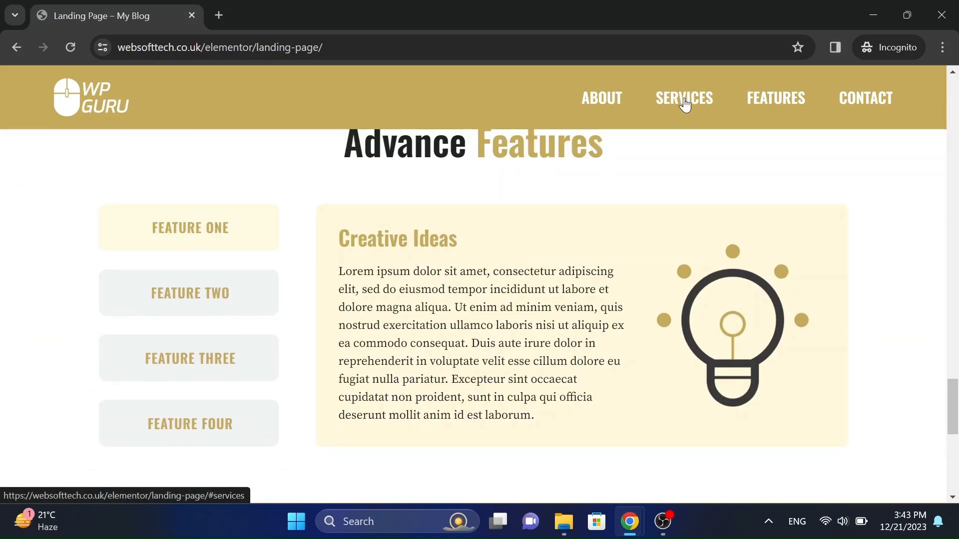
{"action": "left_click", "coordinate": [685, 105]}
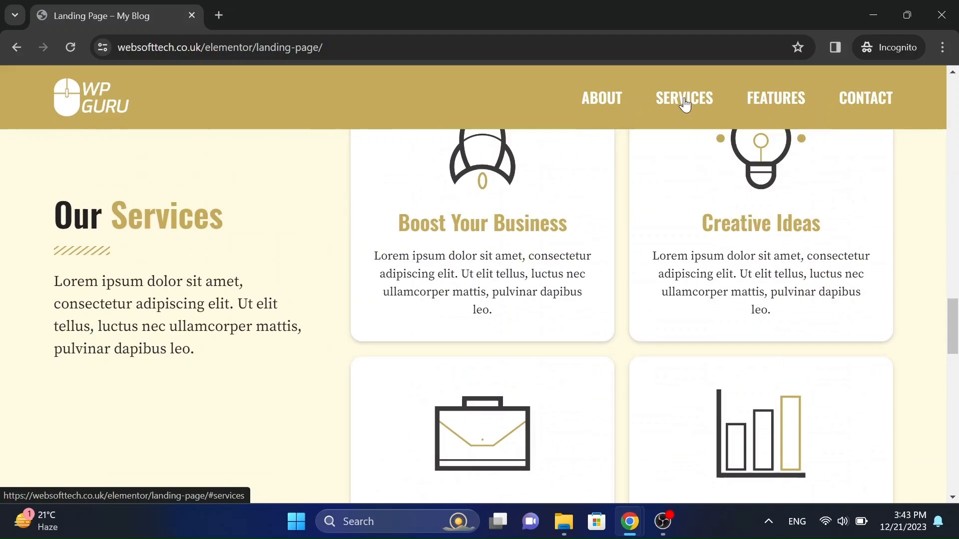
{"action": "left_click", "coordinate": [602, 100]}
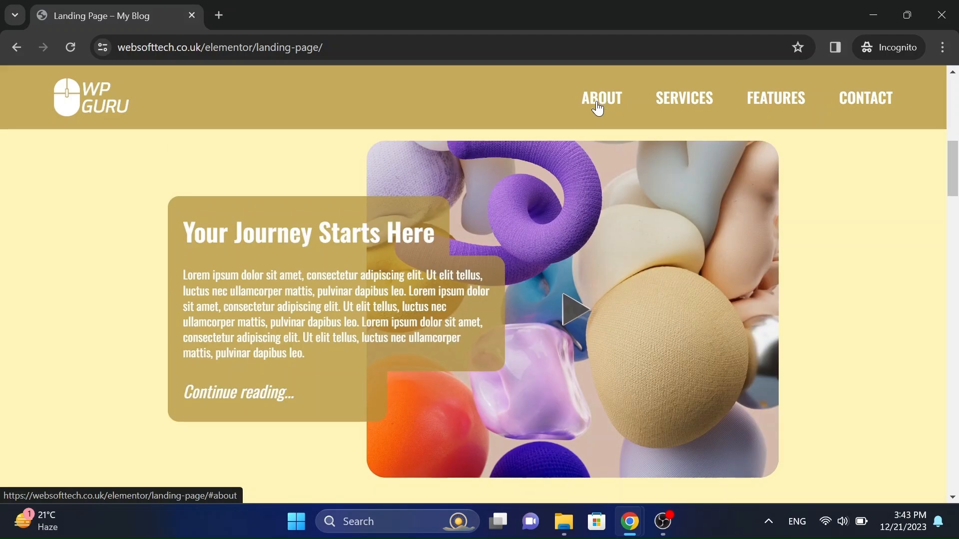
{"action": "scroll", "coordinate": [543, 228], "scroll_direction": "up", "scroll_amount": 5}
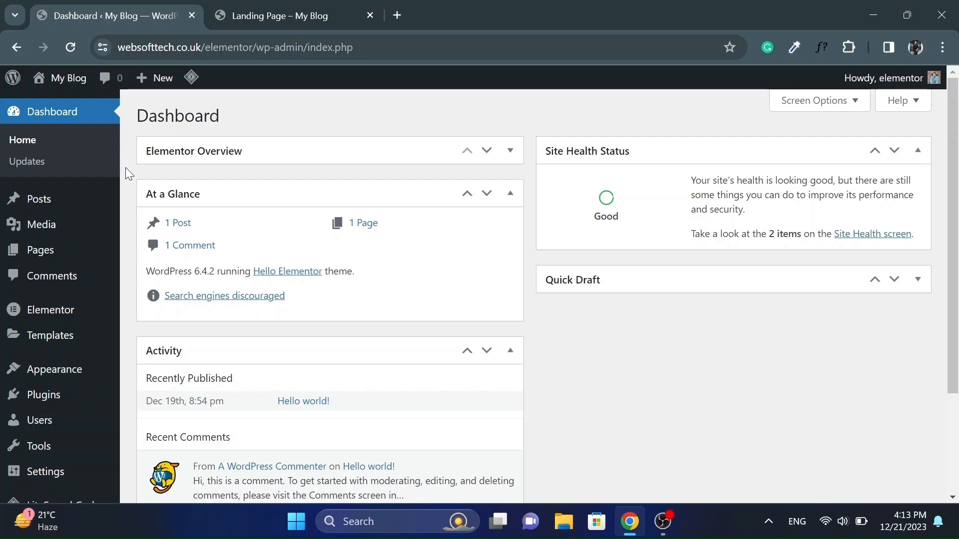
- Open the WordPress Themes page separately from the dashboard to check the active theme
{"action": "mouse_move", "coordinate": [92, 372]}
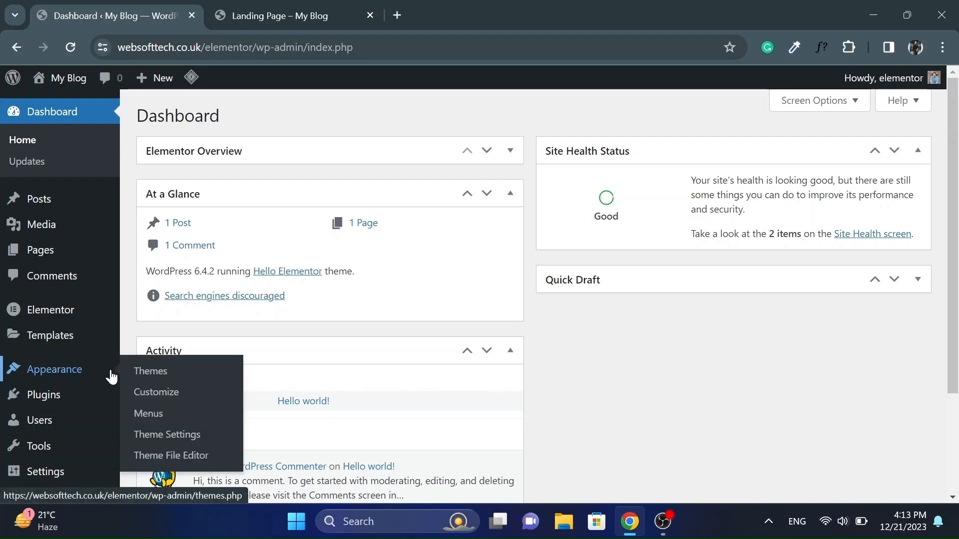
{"action": "middle_click", "coordinate": [136, 377]}
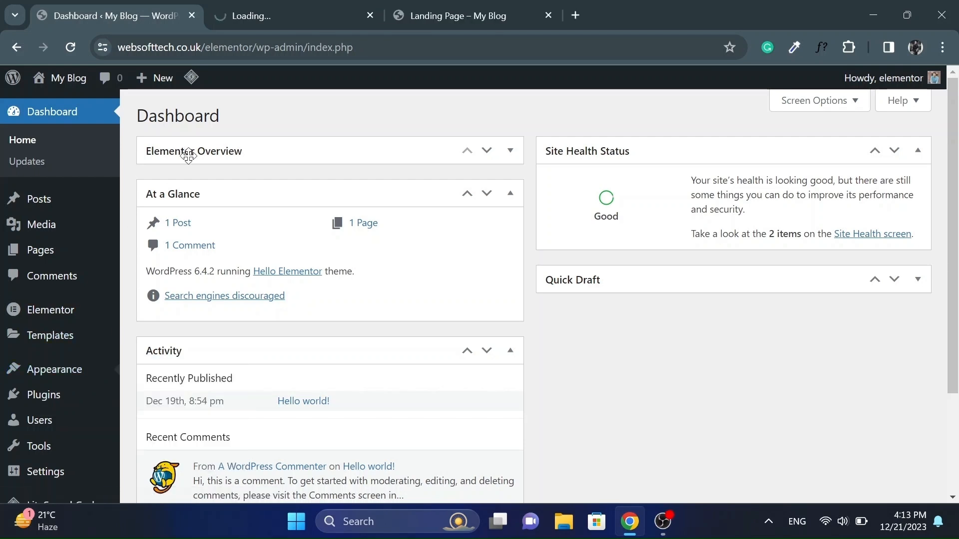
{"action": "left_click", "coordinate": [283, 7]}
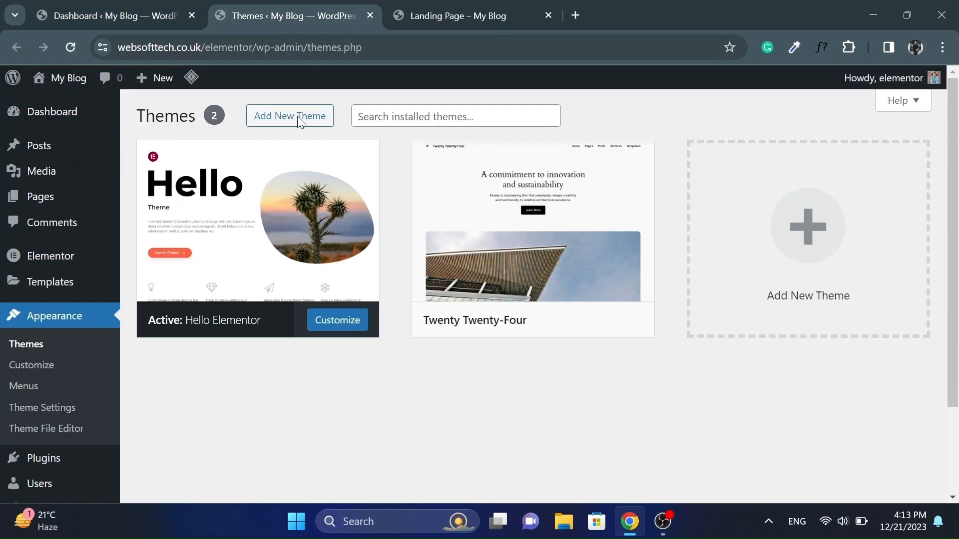
- Open the list of installed plugins and examine the Elementor and JetSticky For Elementor entries
{"action": "mouse_move", "coordinate": [37, 464]}
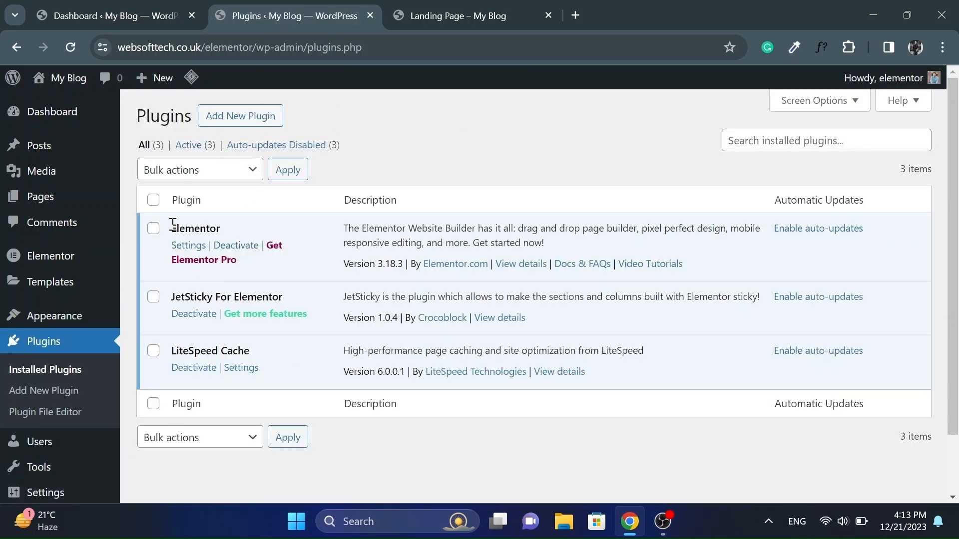
{"action": "left_click", "coordinate": [223, 229]}
{"action": "left_click_drag", "start_coordinate": [172, 297], "coordinate": [282, 300]}
- Examine the sticky behaviour of the header and the Our Services text column on the live landing page
{"action": "left_click", "coordinate": [489, 15]}
{"action": "scroll", "coordinate": [455, 219], "scroll_direction": "down", "scroll_amount": 5}
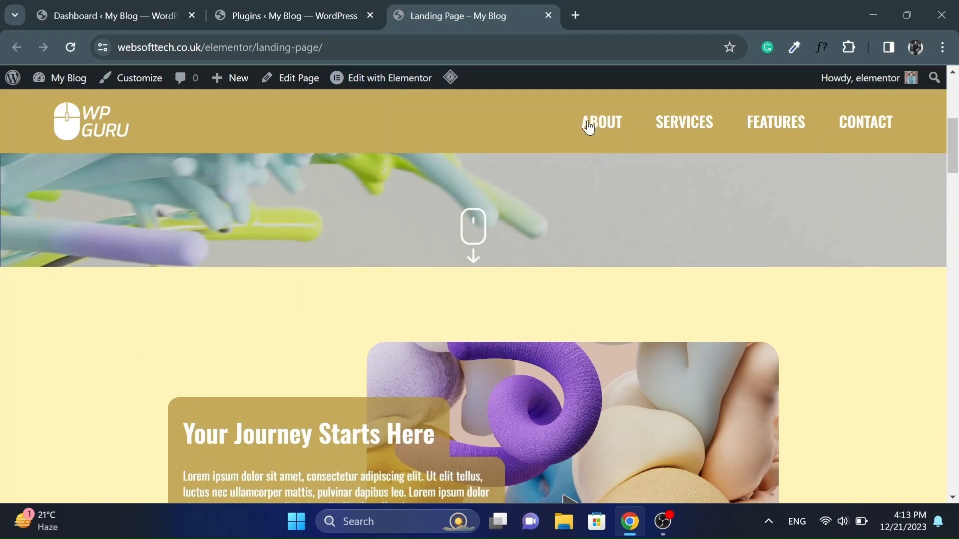
{"action": "scroll", "coordinate": [365, 186], "scroll_direction": "down", "scroll_amount": 1}
{"action": "scroll", "coordinate": [364, 187], "scroll_direction": "down", "scroll_amount": 15}
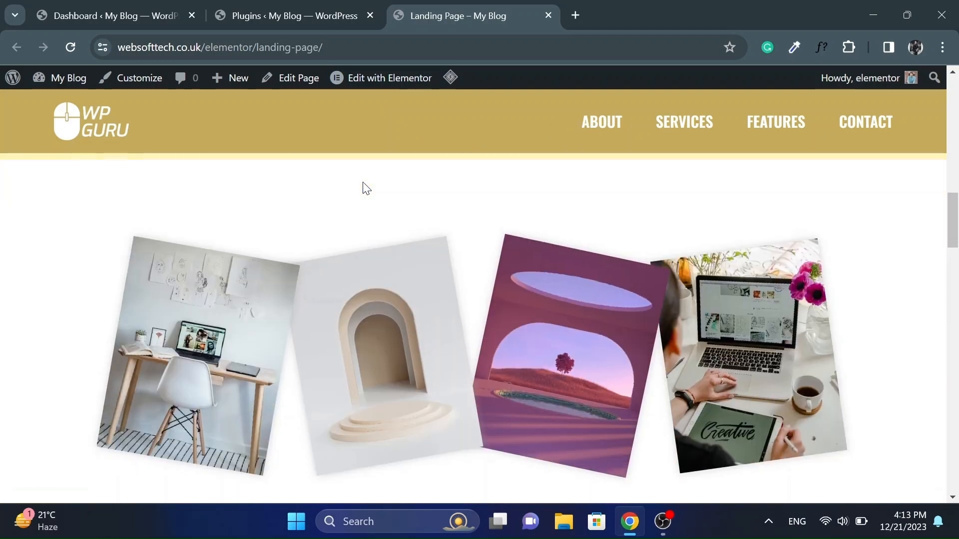
{"action": "scroll", "coordinate": [366, 188], "scroll_direction": "down", "scroll_amount": 6}
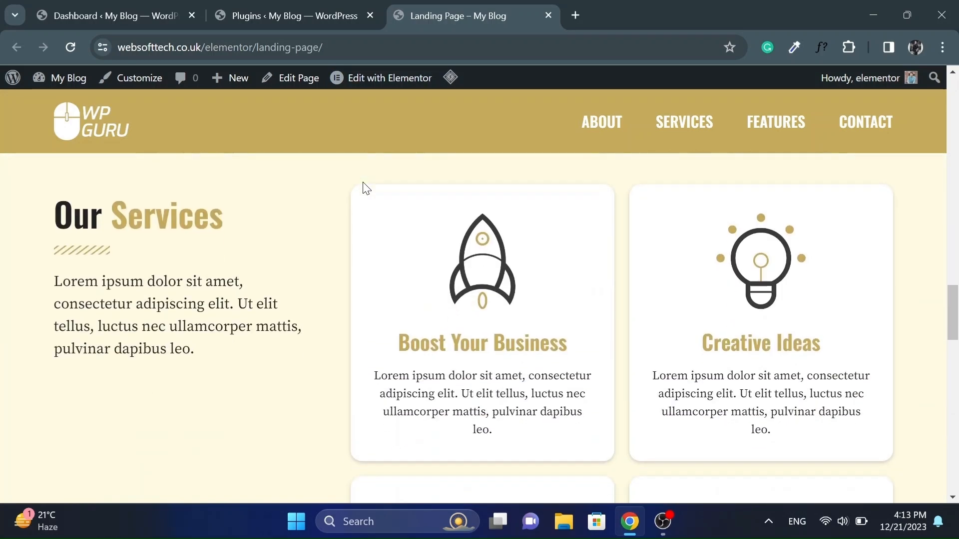
{"action": "scroll", "coordinate": [364, 188], "scroll_direction": "up", "scroll_amount": 4}
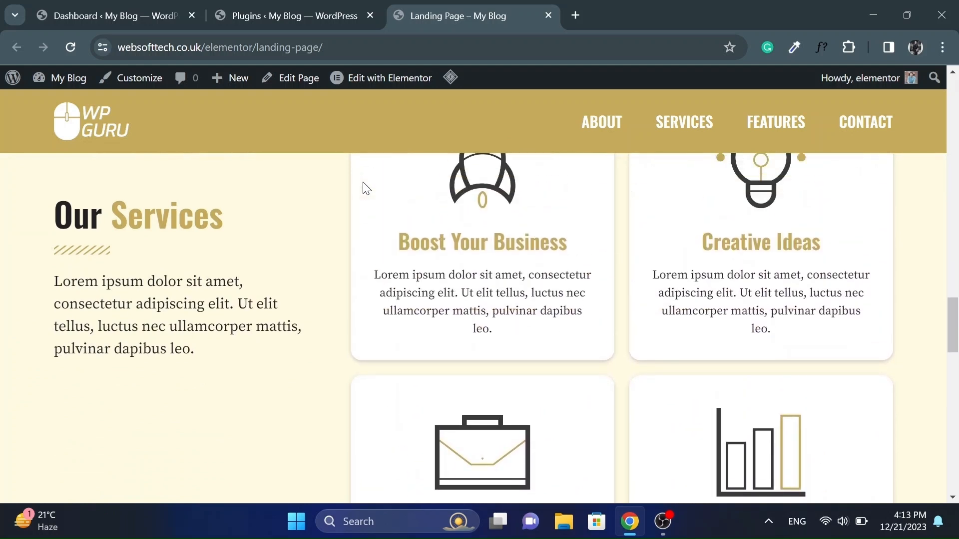
{"action": "left_click_drag", "start_coordinate": [61, 210], "coordinate": [242, 313]}
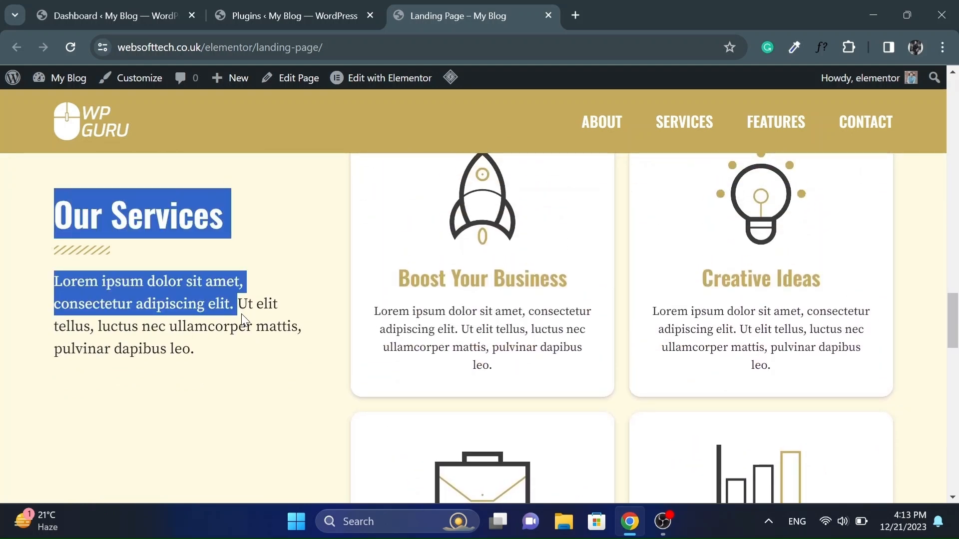
{"action": "left_click", "coordinate": [241, 313]}
- Open the Features section of Elementor's settings from the WordPress admin
{"action": "left_click", "coordinate": [286, 6]}
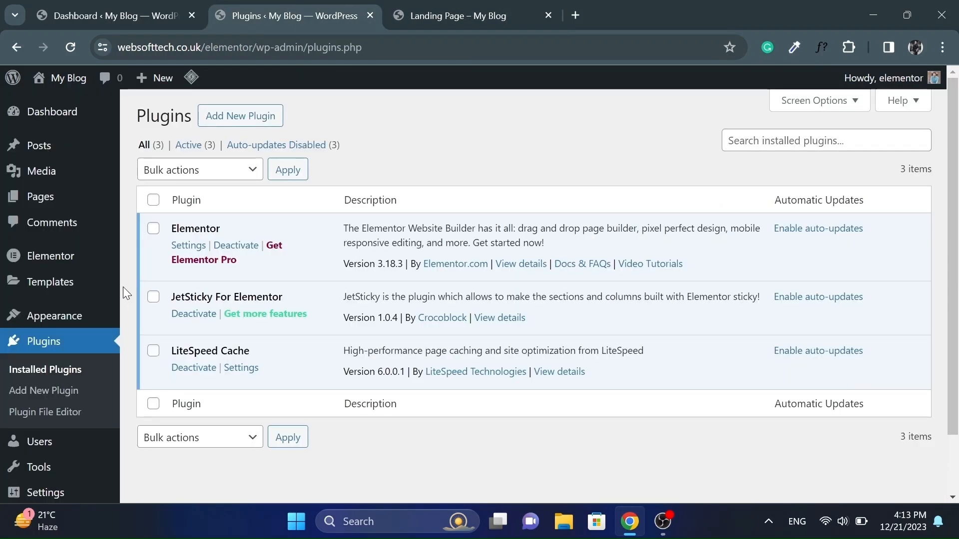
{"action": "mouse_move", "coordinate": [64, 256]}
{"action": "left_click", "coordinate": [156, 199]}
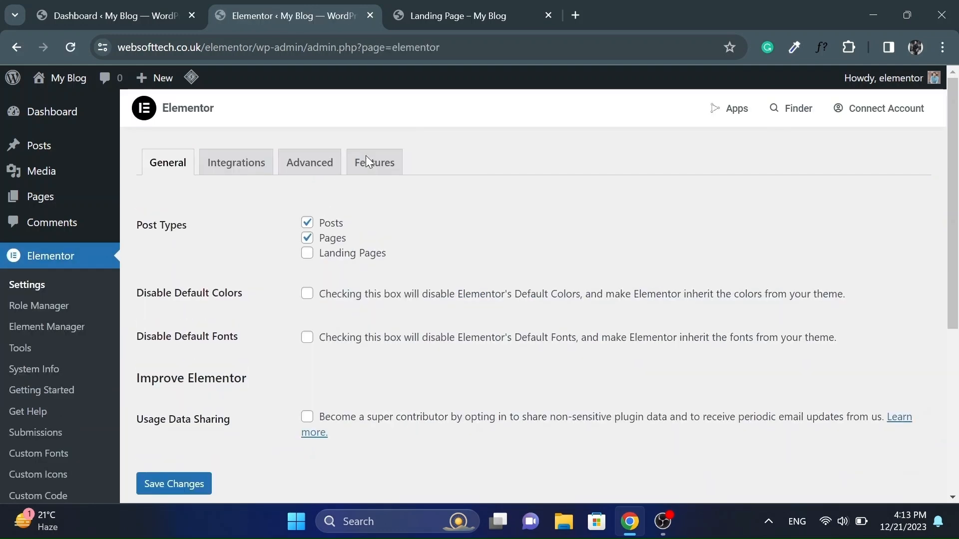
{"action": "left_click", "coordinate": [379, 170]}
{"action": "left_click", "coordinate": [379, 169]}
- Check the activation setting of the Grid Container experiment, leaving it set to Active
{"action": "scroll", "coordinate": [440, 338], "scroll_direction": "down", "scroll_amount": 5}
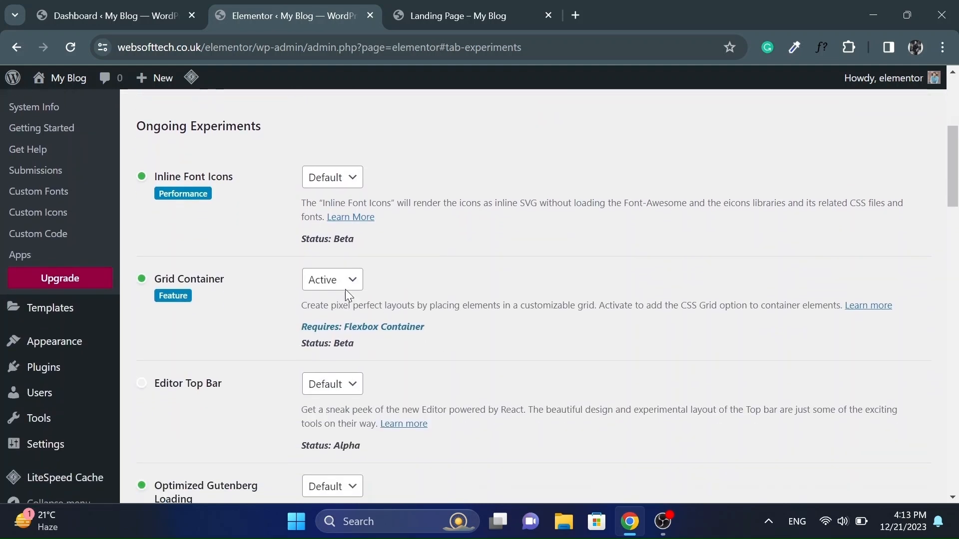
{"action": "left_click", "coordinate": [354, 281]}
{"action": "left_click", "coordinate": [354, 283]}
- Examine the grid layout of the Our Services cards on the live landing page
{"action": "left_click", "coordinate": [447, 6]}
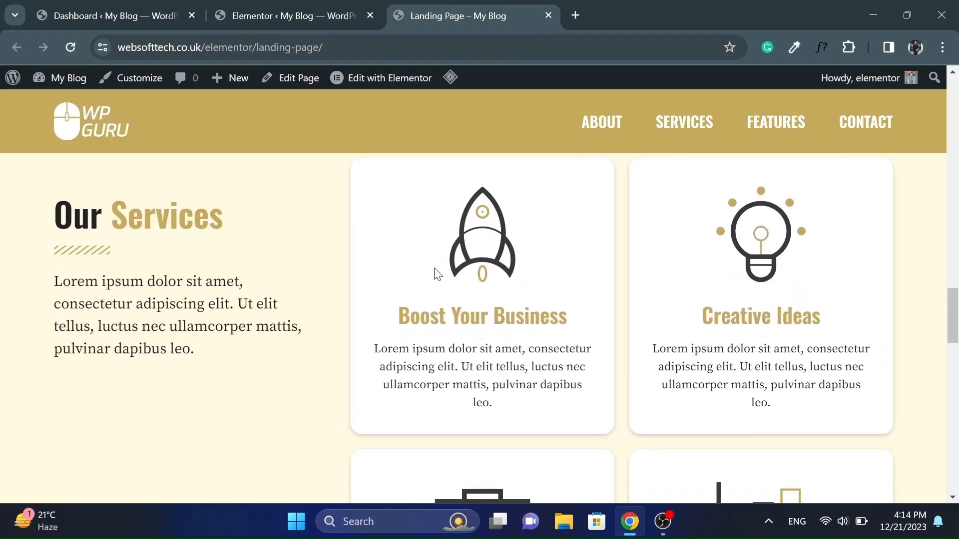
{"action": "scroll", "coordinate": [600, 331], "scroll_direction": "down", "scroll_amount": 4}
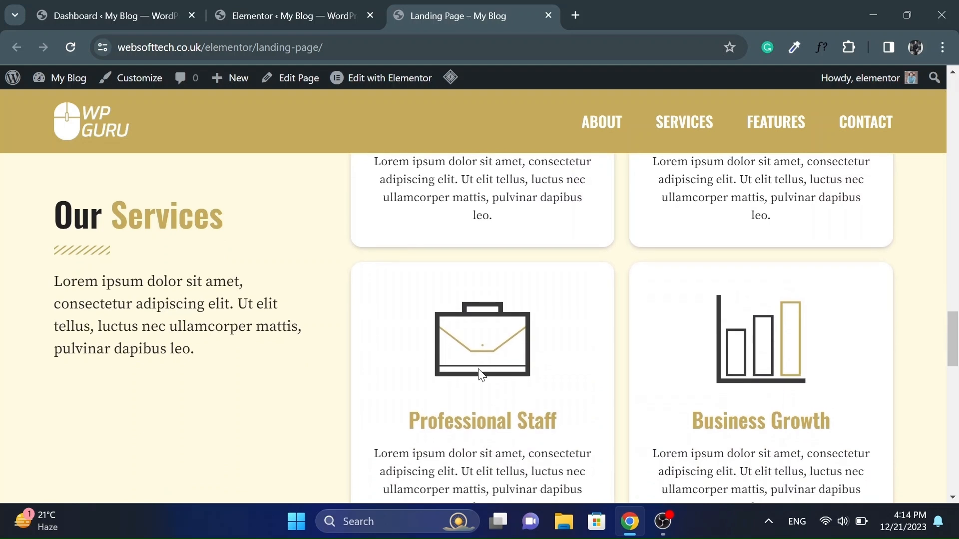
{"action": "scroll", "coordinate": [516, 361], "scroll_direction": "up", "scroll_amount": 3}
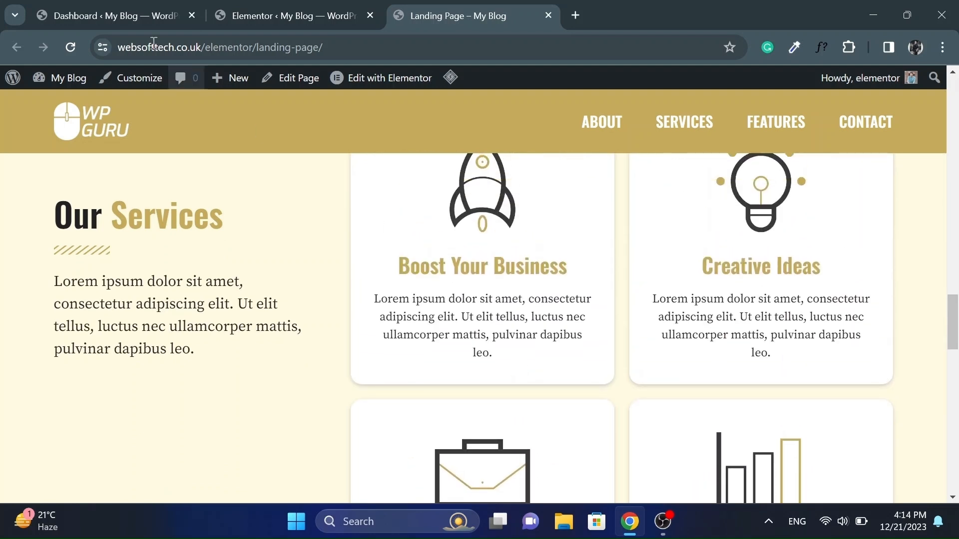
- Check the Nested Elements experiment in Elementor's feature settings, leaving it set to Active
{"action": "left_click", "coordinate": [265, 6]}
{"action": "scroll", "coordinate": [304, 308], "scroll_direction": "up", "scroll_amount": 1}
{"action": "scroll", "coordinate": [304, 309], "scroll_direction": "down", "scroll_amount": 5}
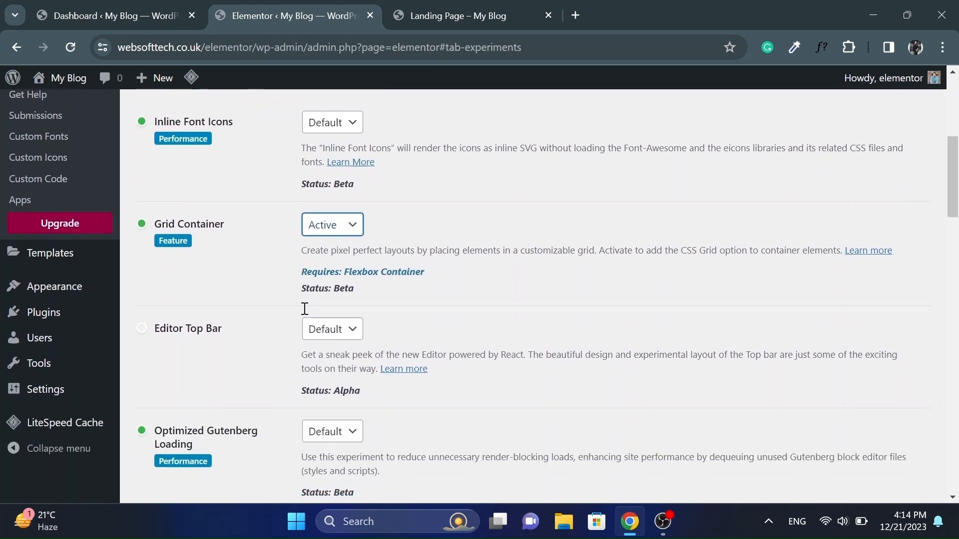
{"action": "scroll", "coordinate": [304, 308], "scroll_direction": "down", "scroll_amount": 6}
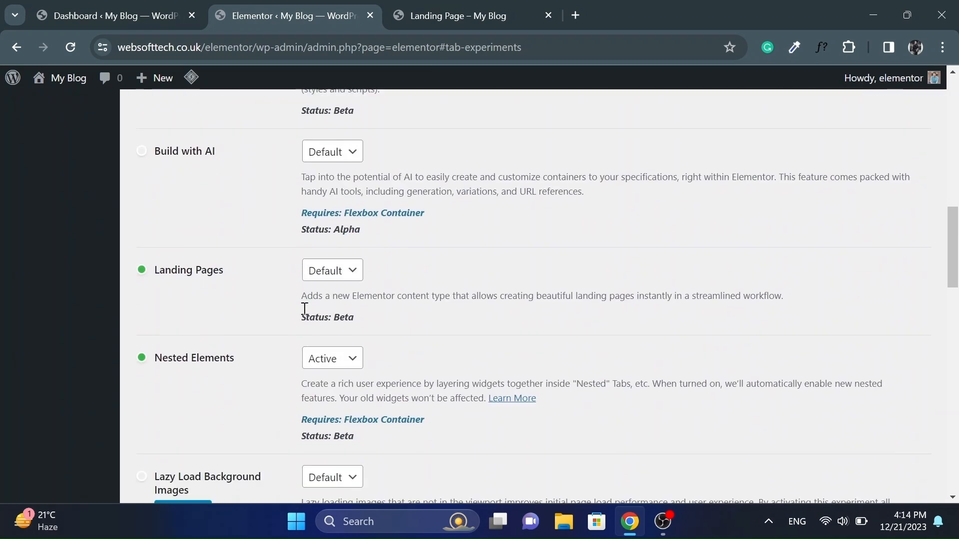
{"action": "left_click", "coordinate": [341, 270]}
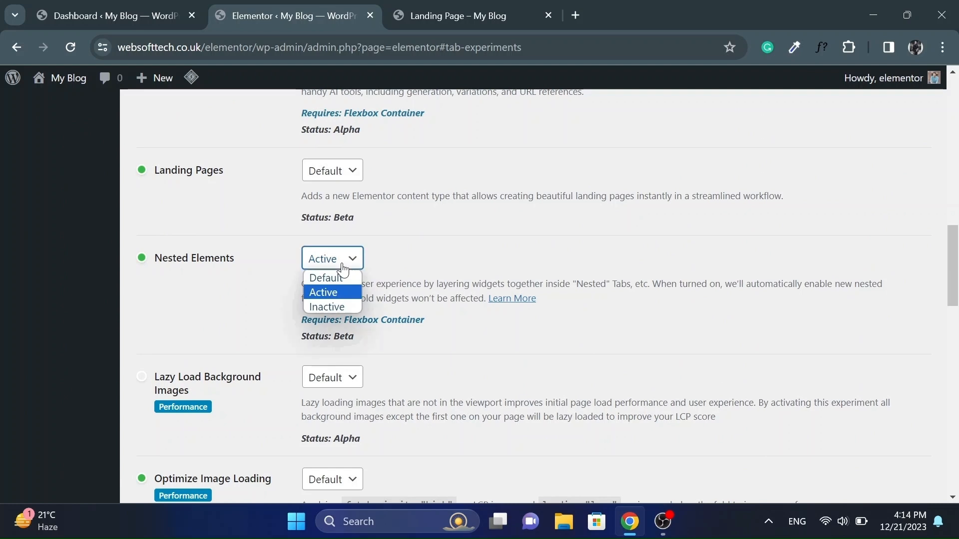
{"action": "left_click", "coordinate": [325, 268]}
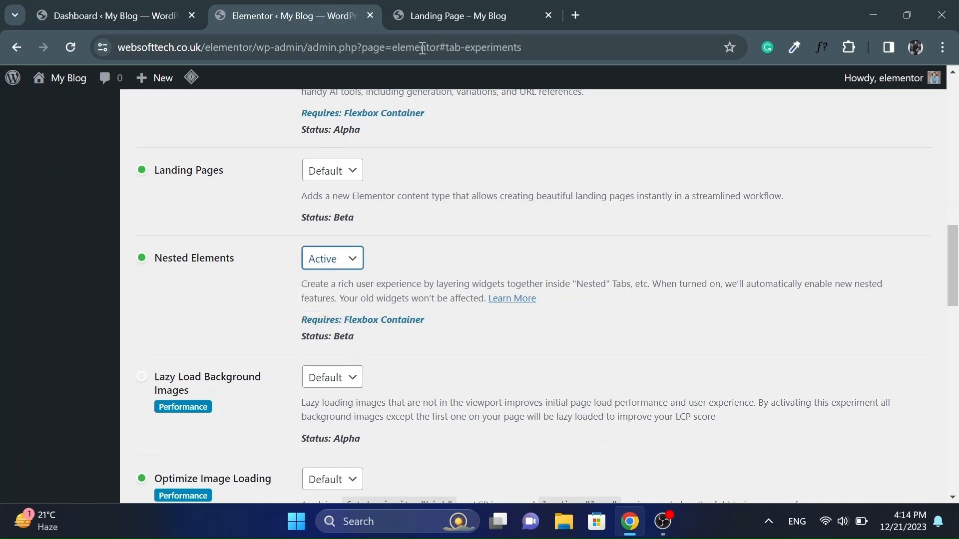
- Examine the Advance Features tabs on the live landing page by switching through Feature Two, Feature Three and Feature Four
{"action": "left_click", "coordinate": [433, 19]}
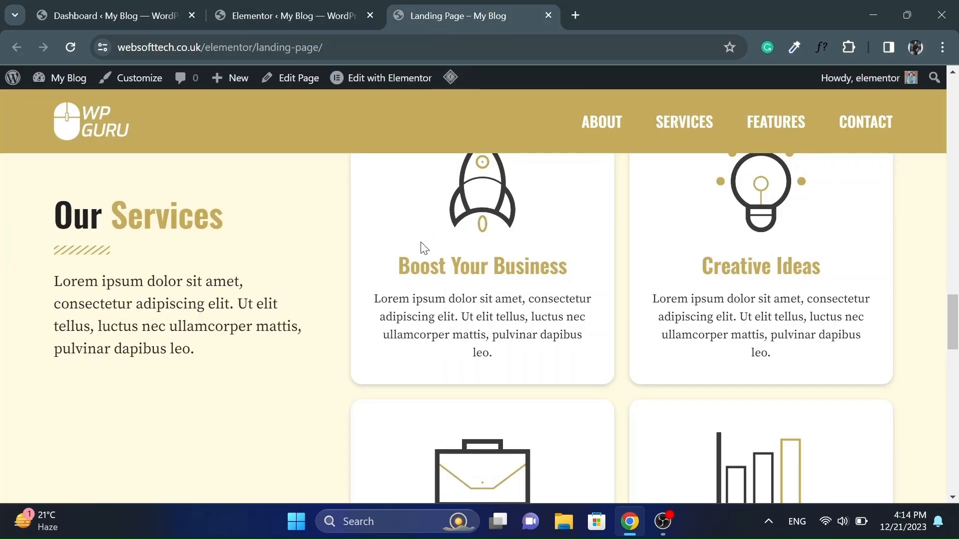
{"action": "scroll", "coordinate": [326, 352], "scroll_direction": "down", "scroll_amount": 10}
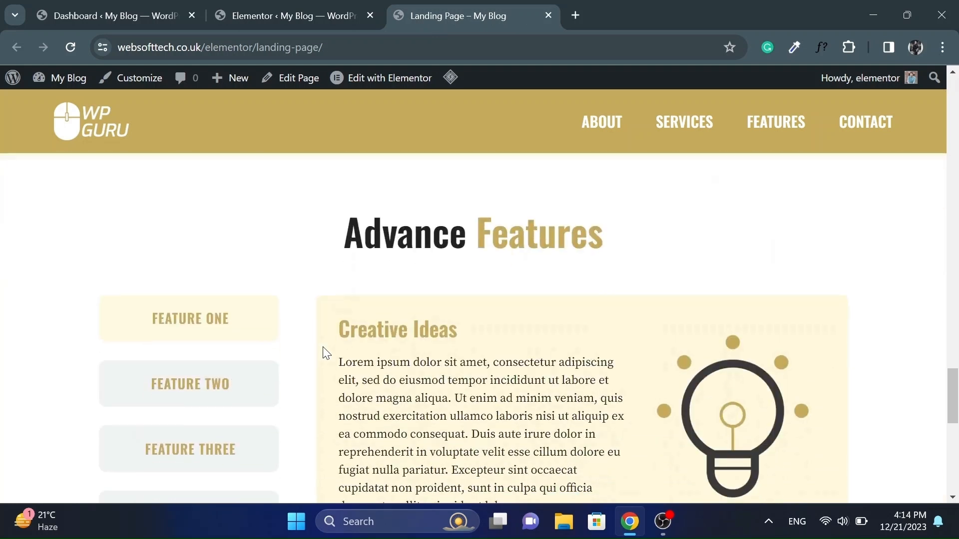
{"action": "scroll", "coordinate": [325, 352], "scroll_direction": "down", "scroll_amount": 1}
{"action": "left_click", "coordinate": [191, 282]}
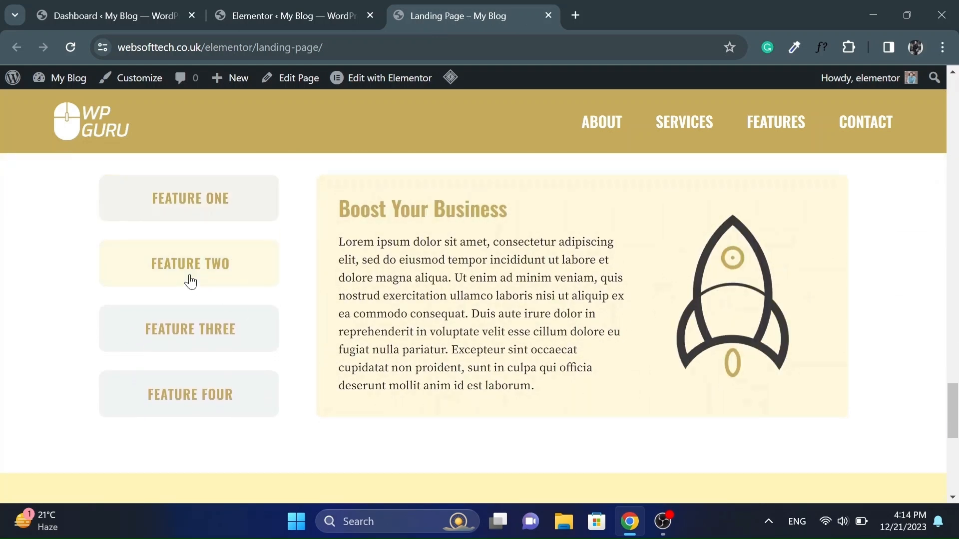
{"action": "left_click", "coordinate": [186, 335]}
{"action": "left_click", "coordinate": [184, 396]}
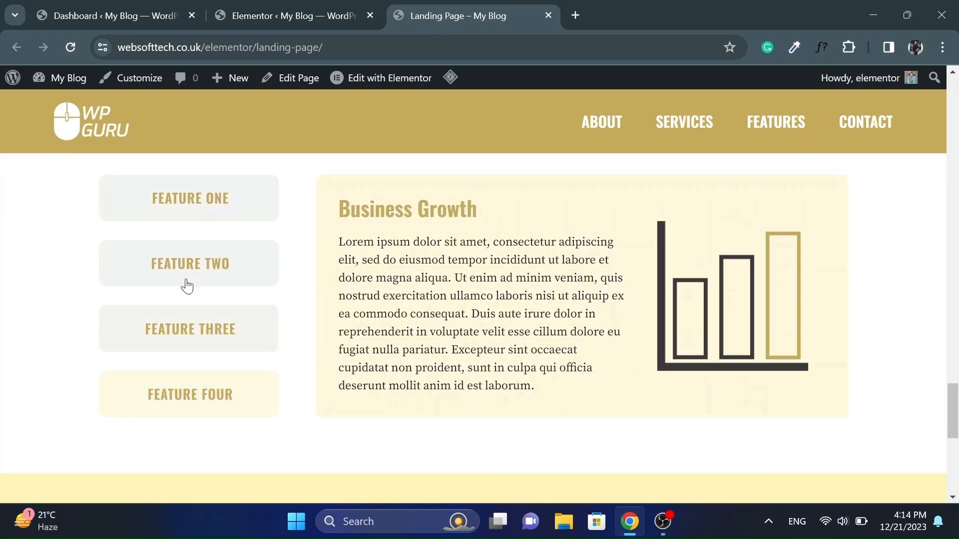
{"action": "scroll", "coordinate": [294, 289], "scroll_direction": "up", "scroll_amount": 1}
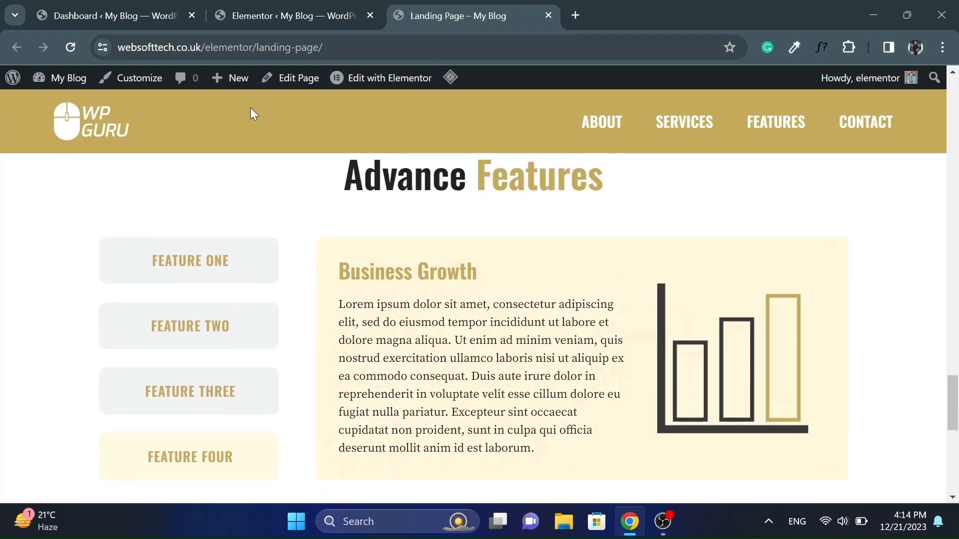
- Add a new WordPress page in its own browser tab and title it "Landing Page Copy"
{"action": "left_click", "coordinate": [265, 17]}
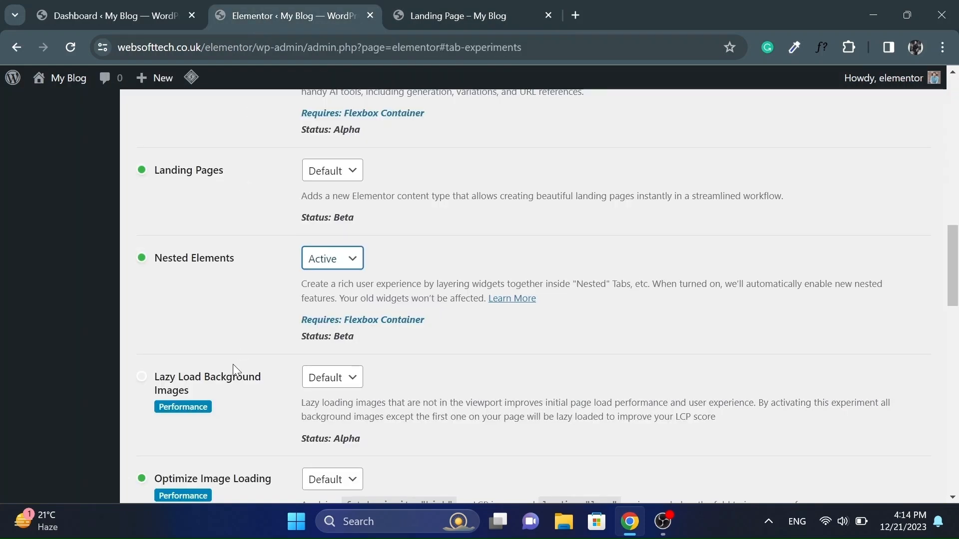
{"action": "scroll", "coordinate": [223, 326], "scroll_direction": "up", "scroll_amount": 10}
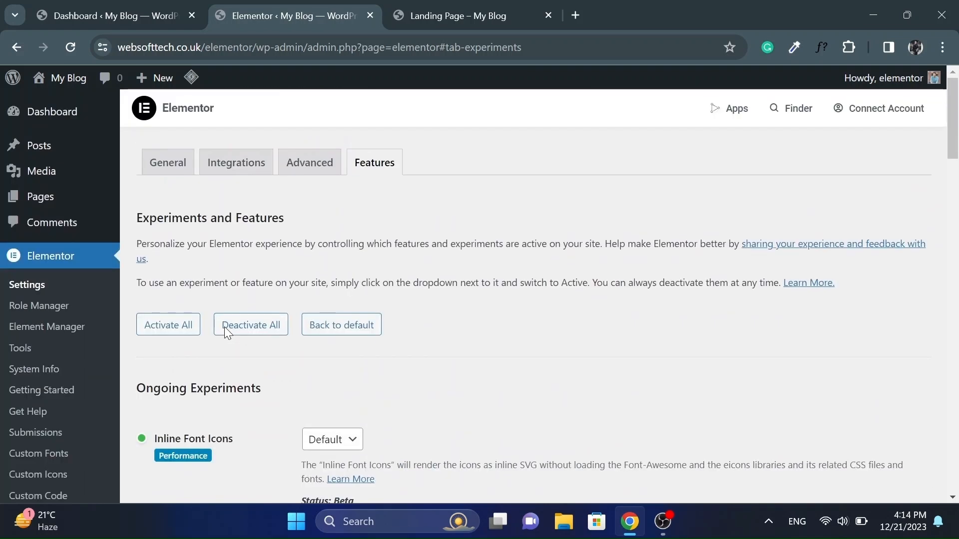
{"action": "mouse_move", "coordinate": [20, 206]}
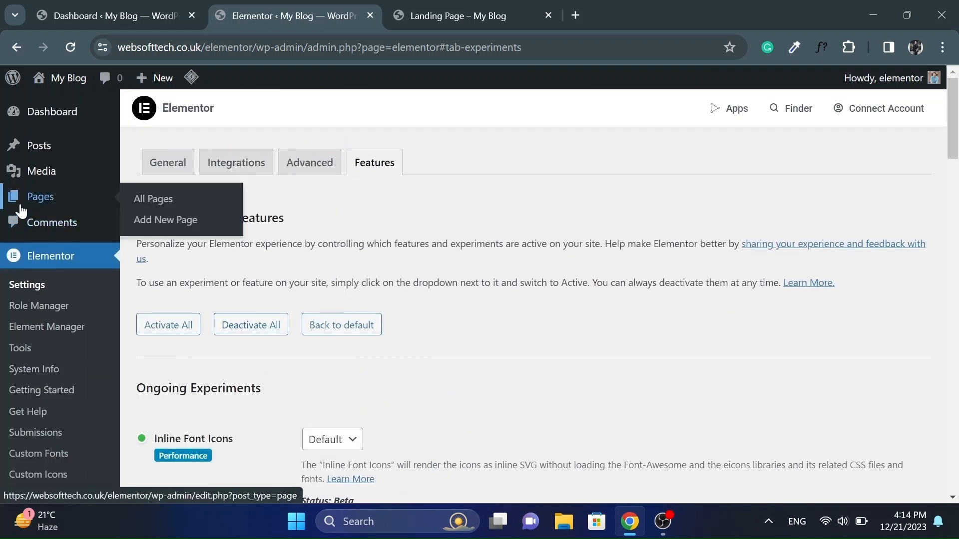
{"action": "left_click", "coordinate": [132, 202]}
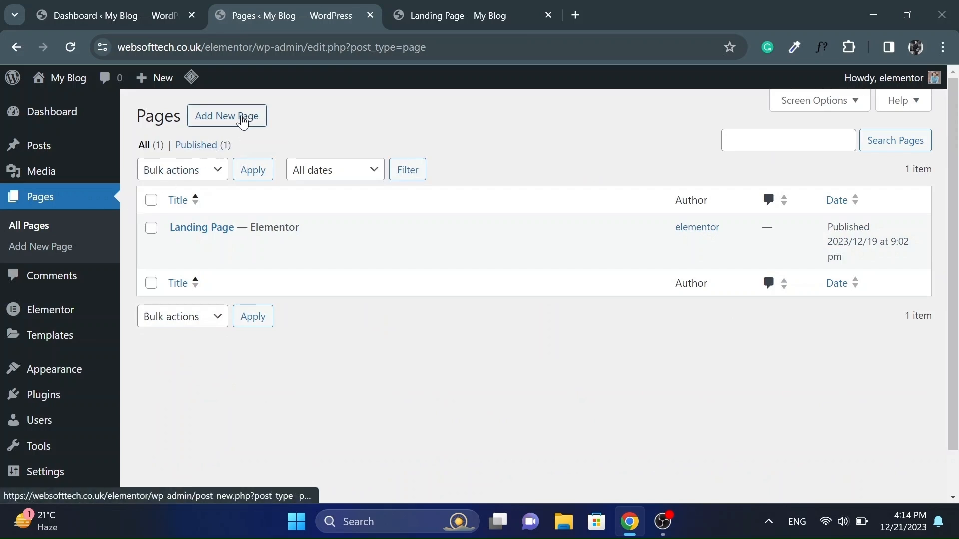
{"action": "middle_click", "coordinate": [238, 121]}
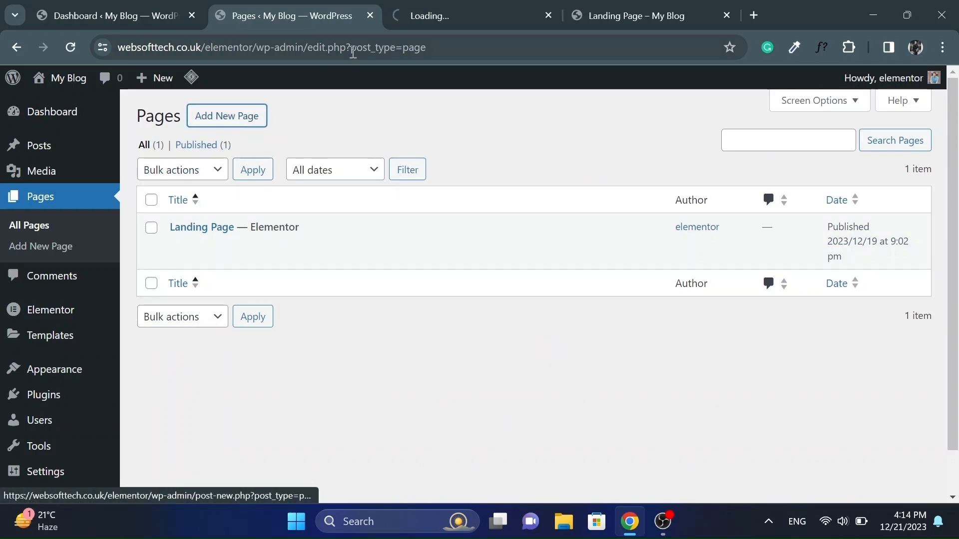
{"action": "left_click", "coordinate": [461, 15]}
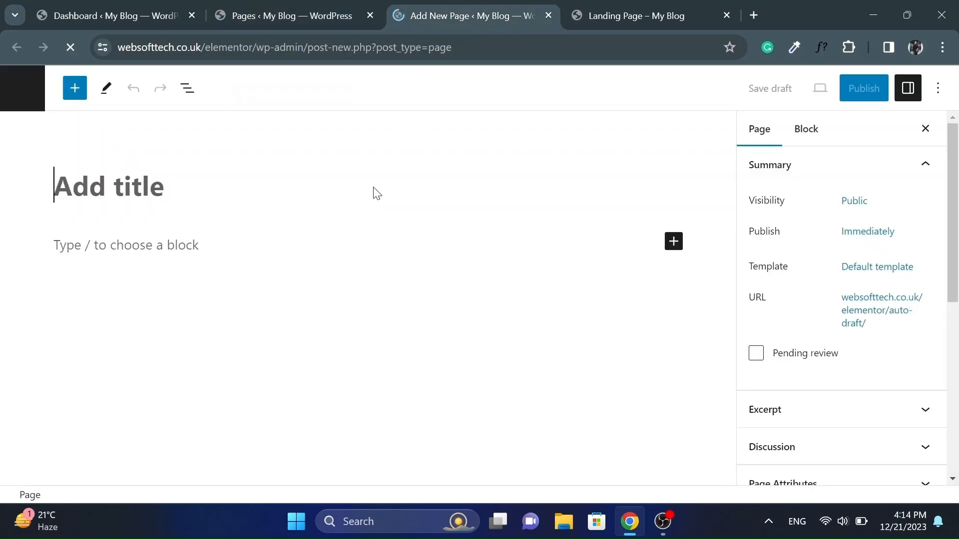
{"action": "type", "text": "Landing P"}
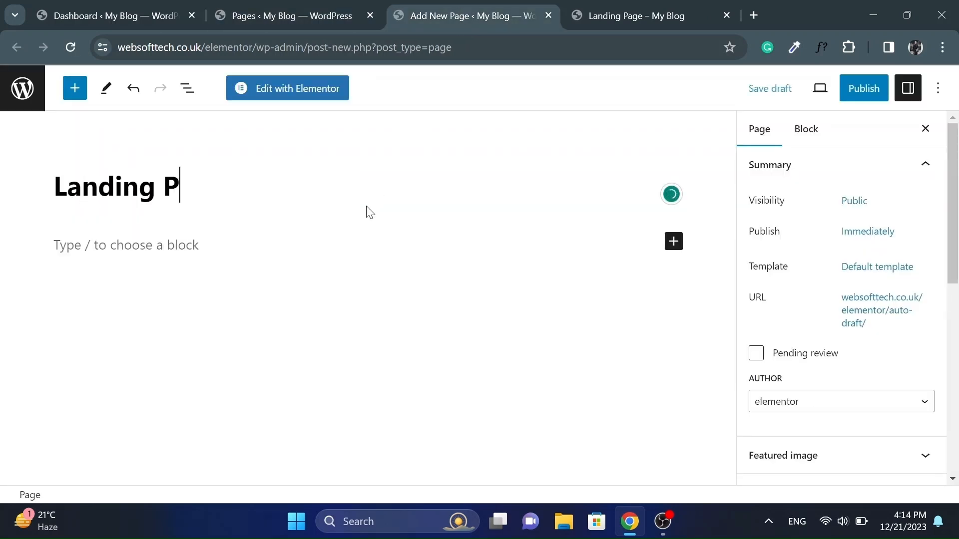
{"action": "type", "text": "age Copy"}
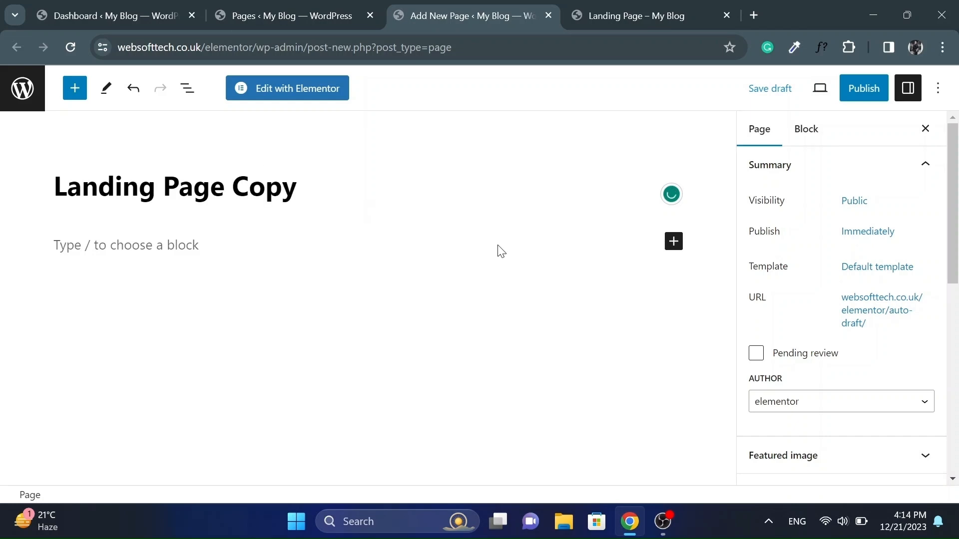
- Set the new page's template to Elementor Canvas
{"action": "left_click", "coordinate": [885, 276]}
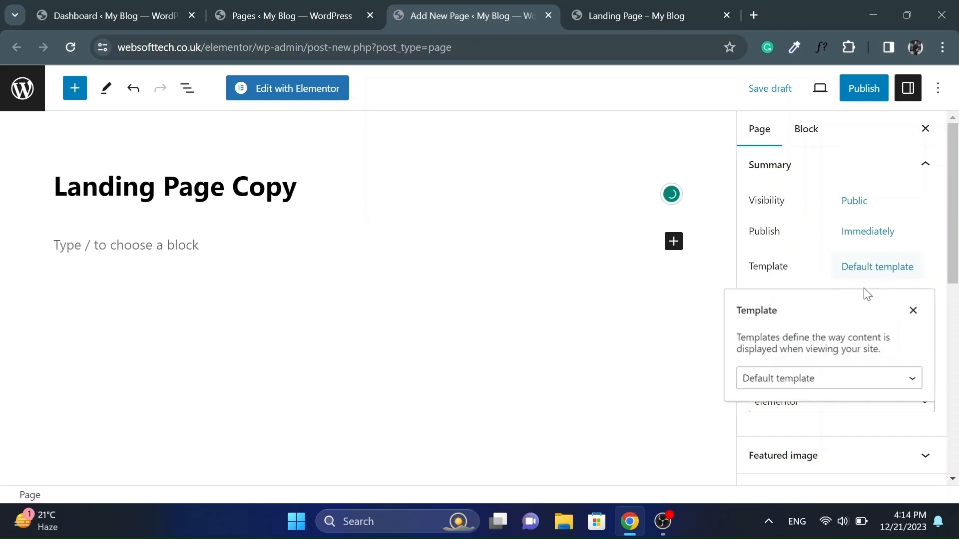
{"action": "left_click", "coordinate": [817, 381]}
{"action": "left_click", "coordinate": [794, 412]}
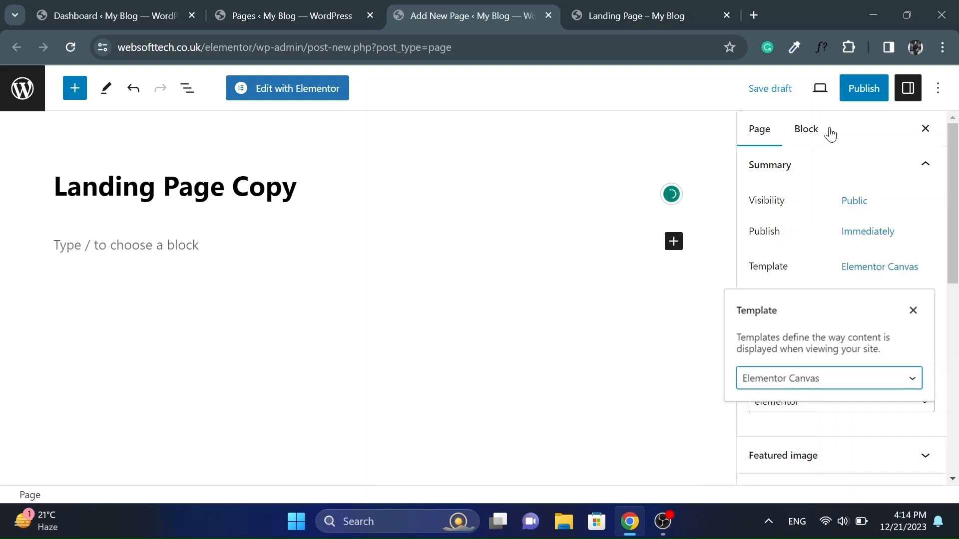
- Publish the Landing Page Copy page and open it in the Elementor editor
{"action": "left_click", "coordinate": [866, 92]}
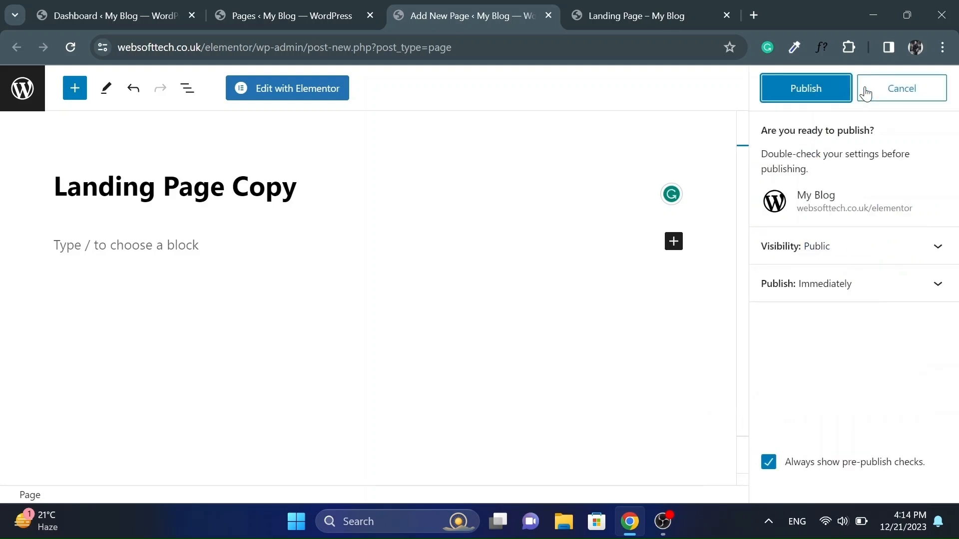
{"action": "left_click", "coordinate": [832, 94]}
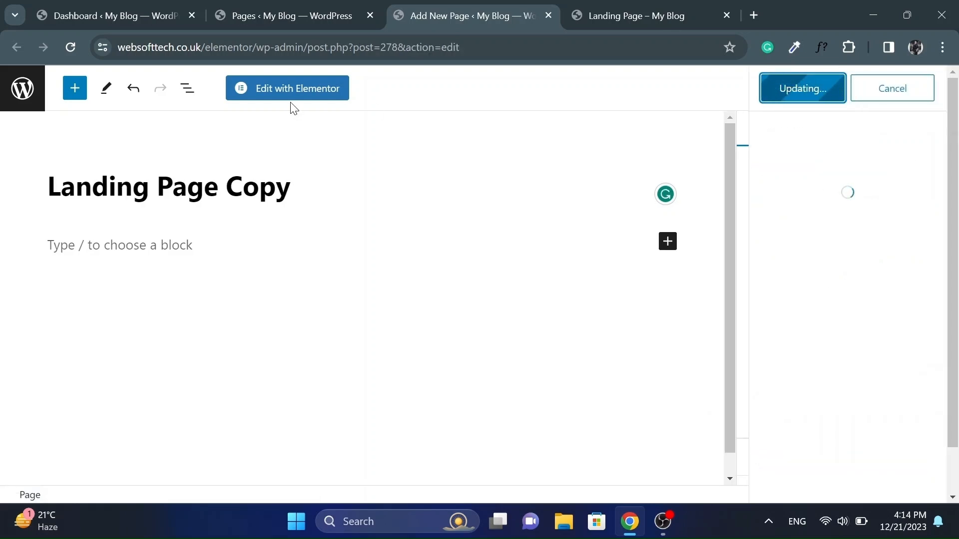
{"action": "left_click", "coordinate": [275, 95]}
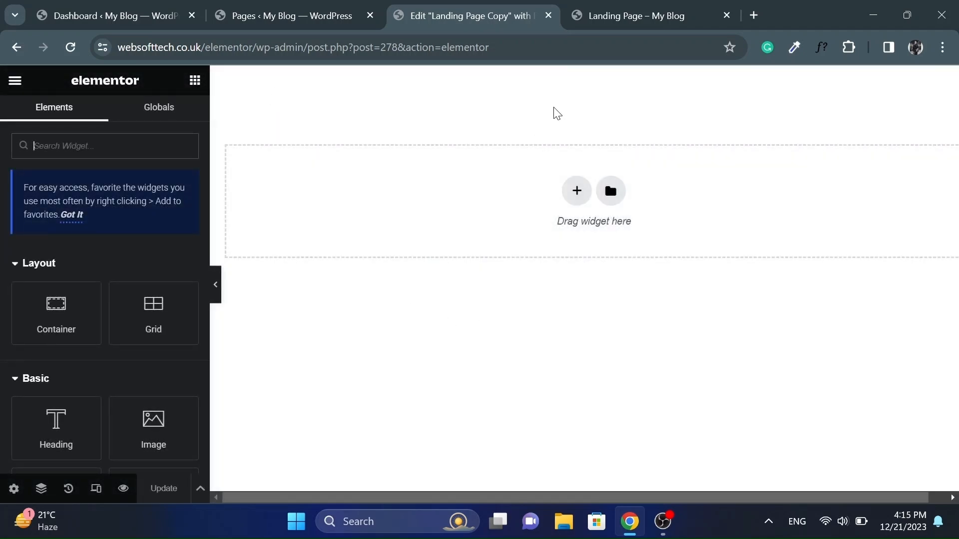
- Examine the hero section of the live landing page, with its video background and "Art of Innovation" heading
{"action": "left_click", "coordinate": [640, 16]}
{"action": "key", "text": "Home"}
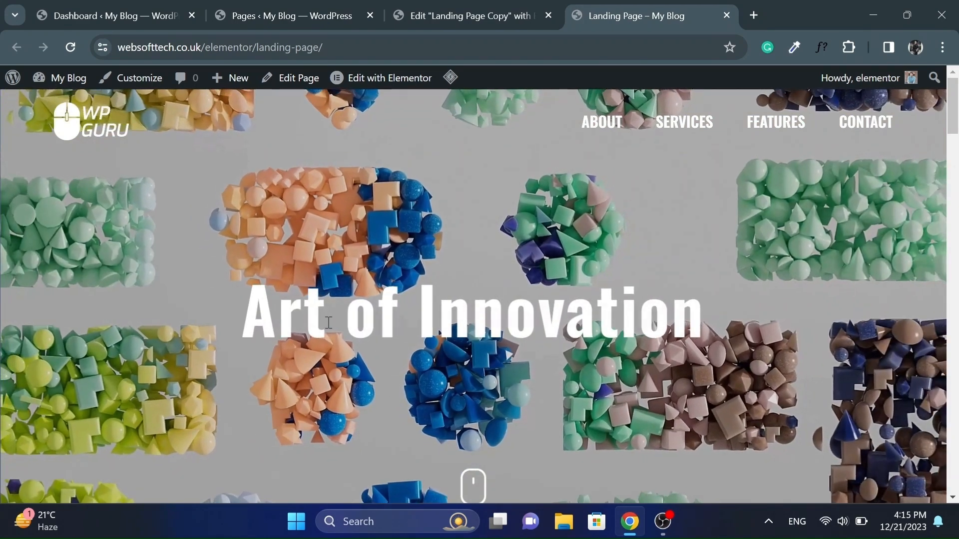
{"action": "left_click_drag", "start_coordinate": [328, 322], "coordinate": [503, 320]}
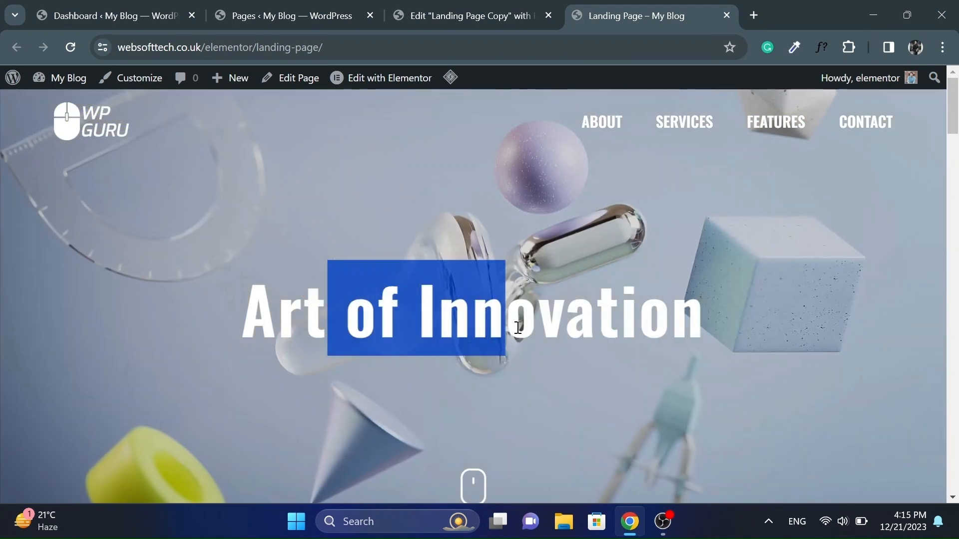
{"action": "left_click", "coordinate": [478, 290]}
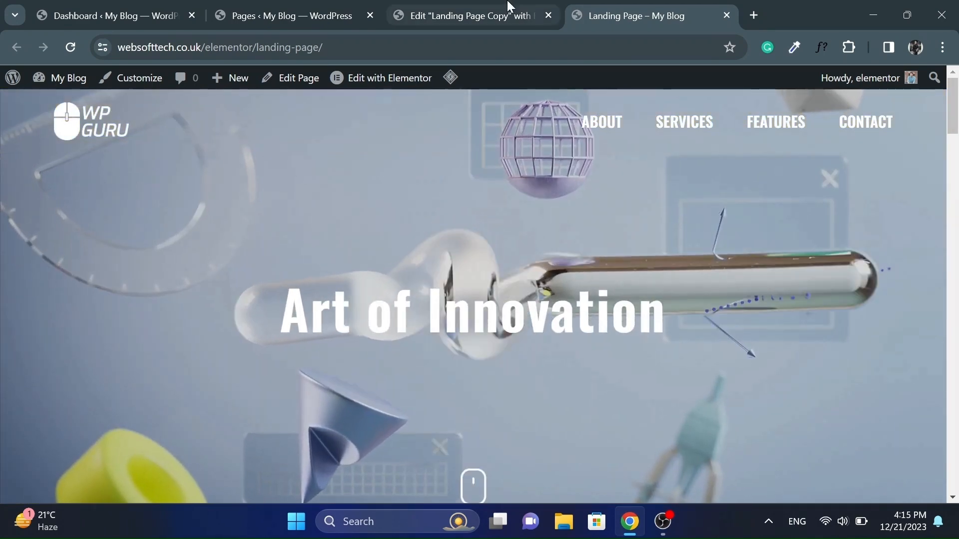
- Add a Flexbox container with the single-column, downward-direction structure to the empty Landing Page Copy page
{"action": "left_click", "coordinate": [510, 6]}
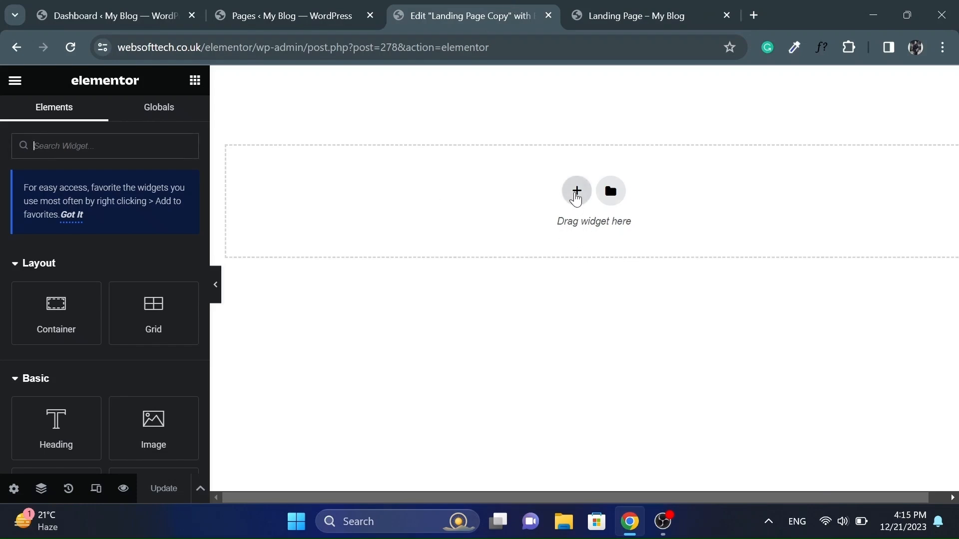
{"action": "left_click", "coordinate": [576, 192]}
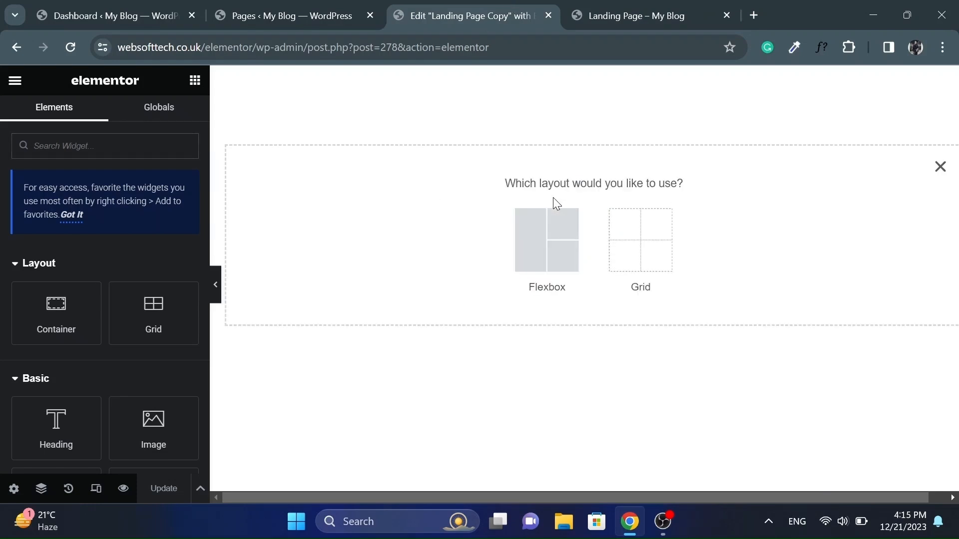
{"action": "left_click", "coordinate": [540, 261]}
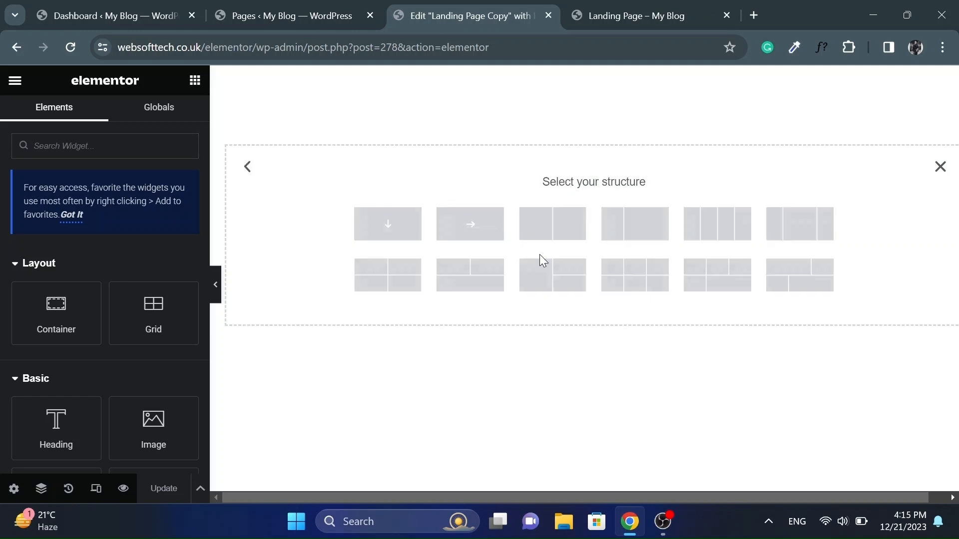
{"action": "left_click", "coordinate": [390, 232]}
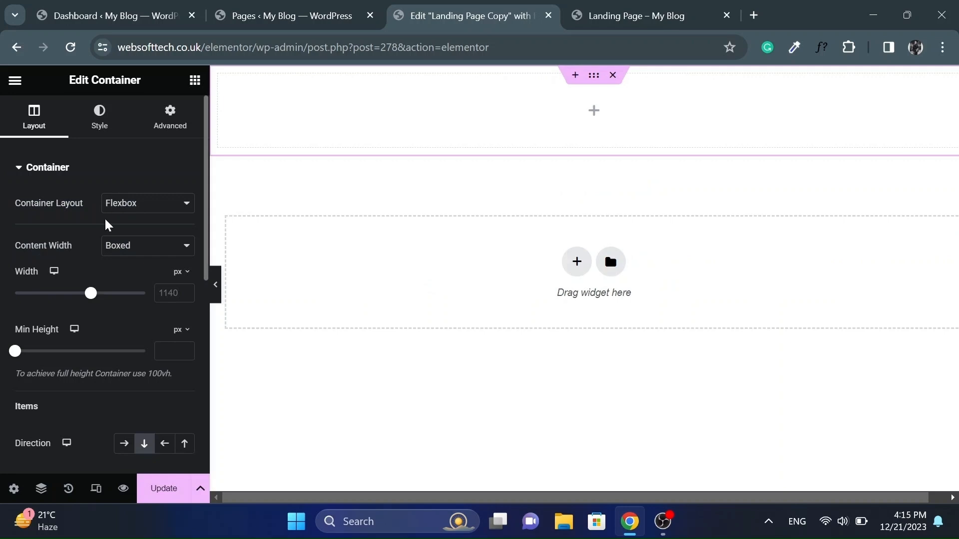
- Set the container's content width to Full Width and its minimum height to 100 vh
{"action": "left_click", "coordinate": [126, 253]}
{"action": "left_click", "coordinate": [125, 273]}
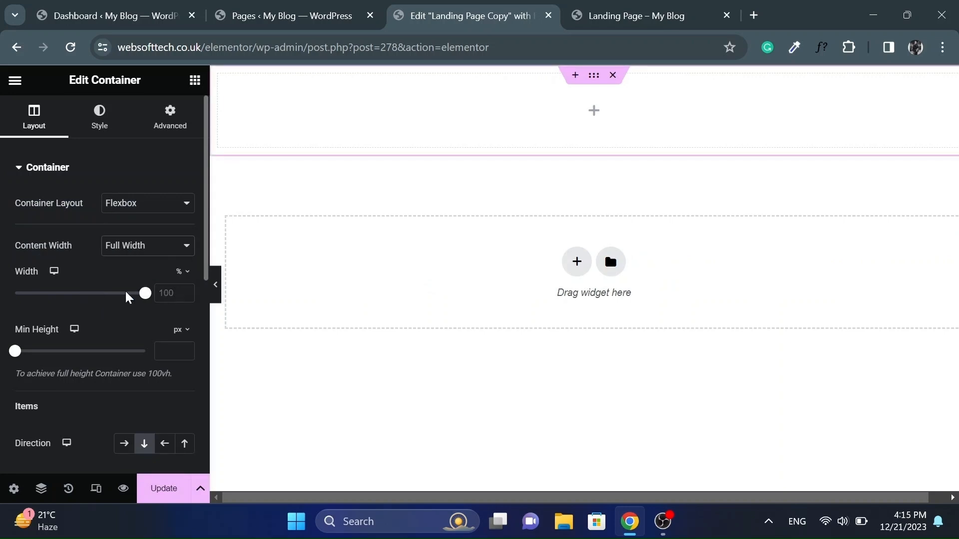
{"action": "left_click", "coordinate": [186, 332]}
{"action": "left_click", "coordinate": [179, 398]}
{"action": "left_click", "coordinate": [164, 355]}
{"action": "type", "text": "100"}
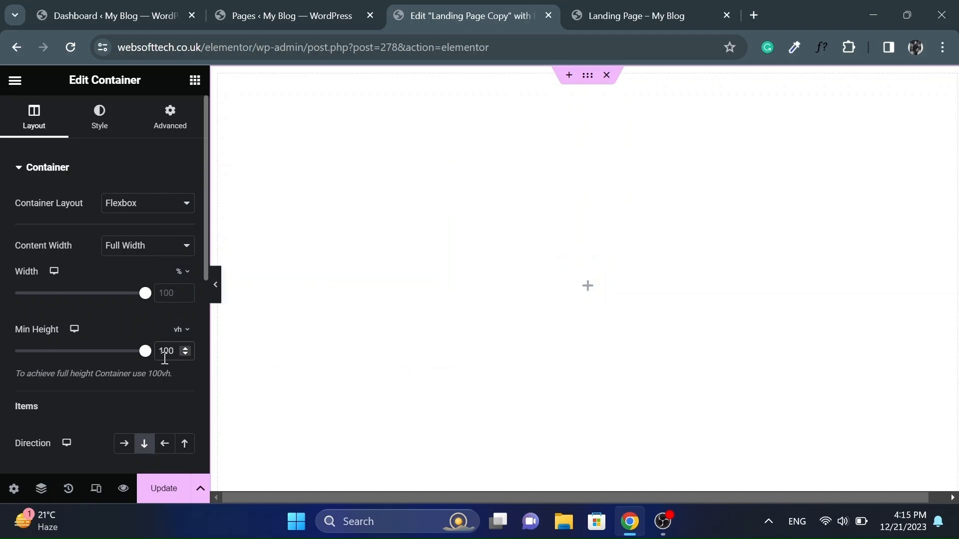
- Center the container's items by setting both Justify Content and Align Items to Center
{"action": "scroll", "coordinate": [112, 328], "scroll_direction": "down", "scroll_amount": 3}
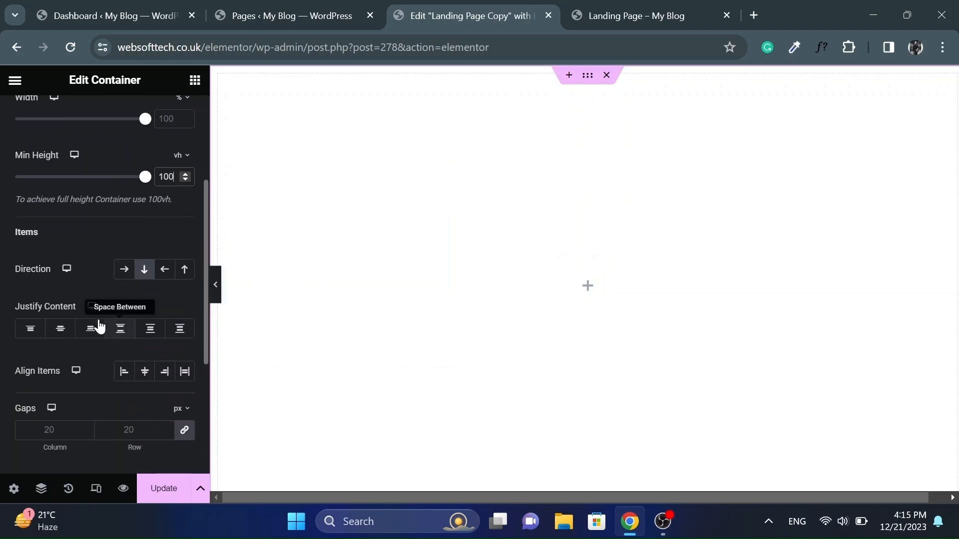
{"action": "left_click", "coordinate": [59, 334]}
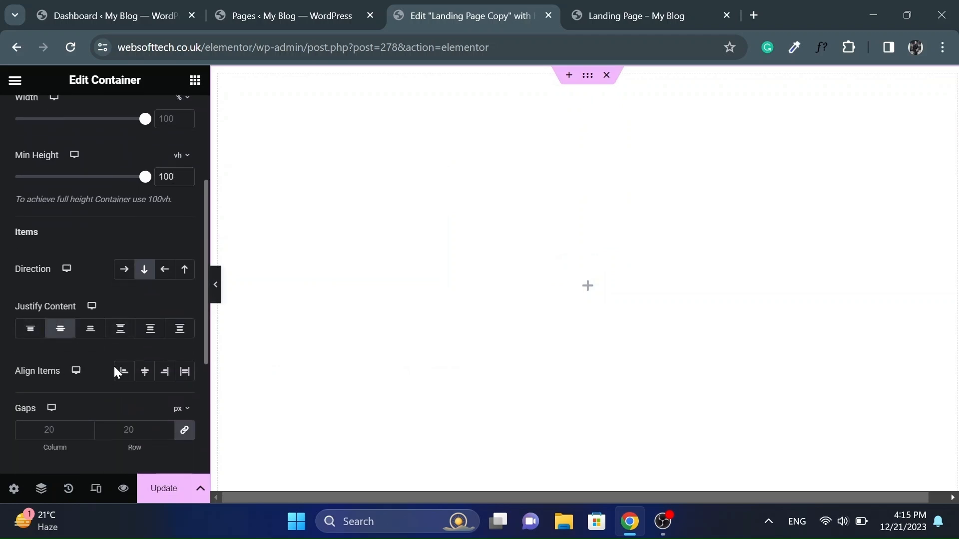
{"action": "left_click", "coordinate": [144, 372]}
{"action": "scroll", "coordinate": [90, 350], "scroll_direction": "down", "scroll_amount": 3}
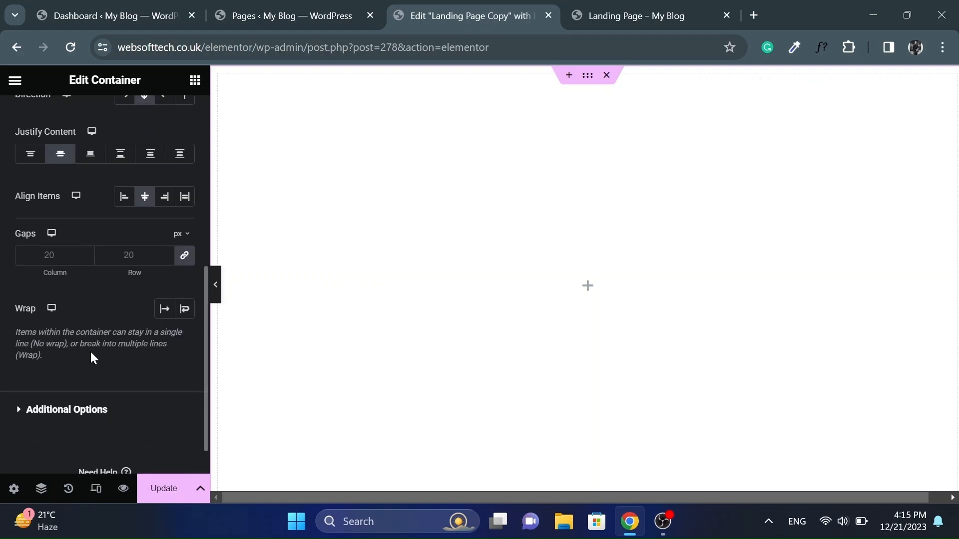
- Set the container's normal-state background type to Video
{"action": "scroll", "coordinate": [90, 358], "scroll_direction": "up", "scroll_amount": 6}
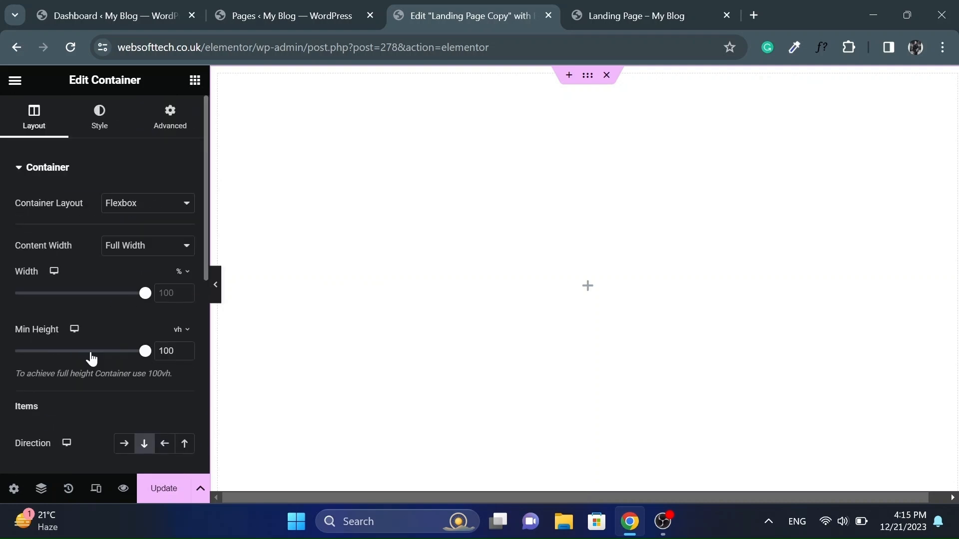
{"action": "left_click", "coordinate": [100, 129]}
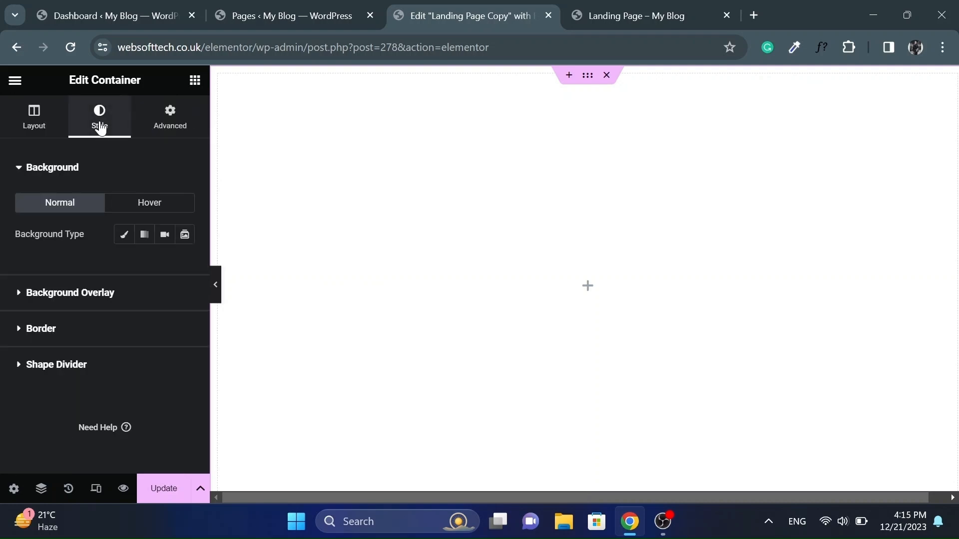
{"action": "left_click", "coordinate": [165, 235]}
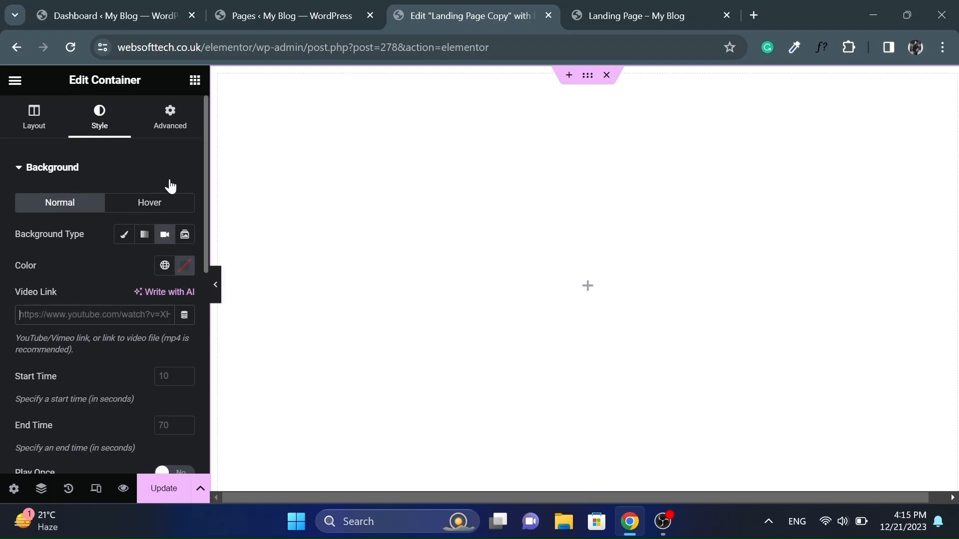
{"action": "left_click", "coordinate": [238, 6]}
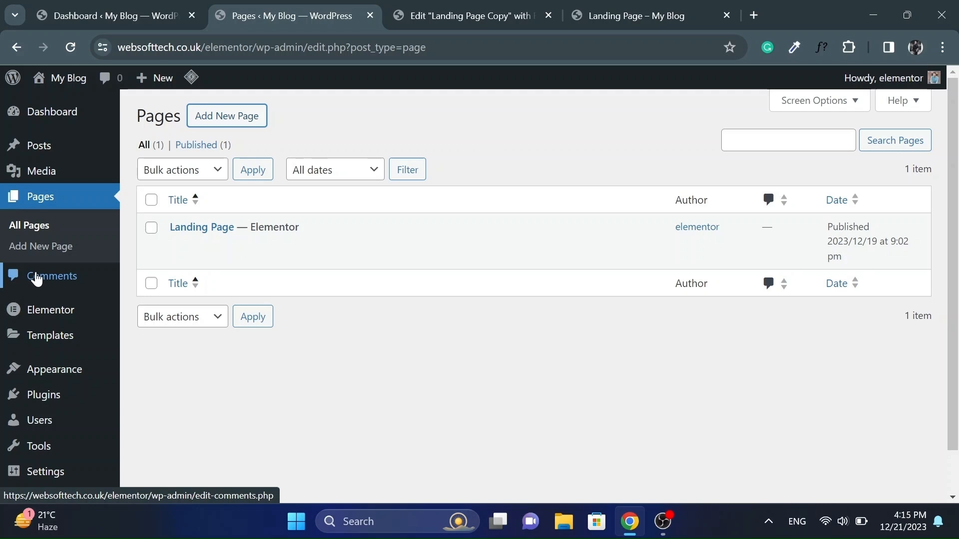
{"action": "mouse_move", "coordinate": [43, 184]}
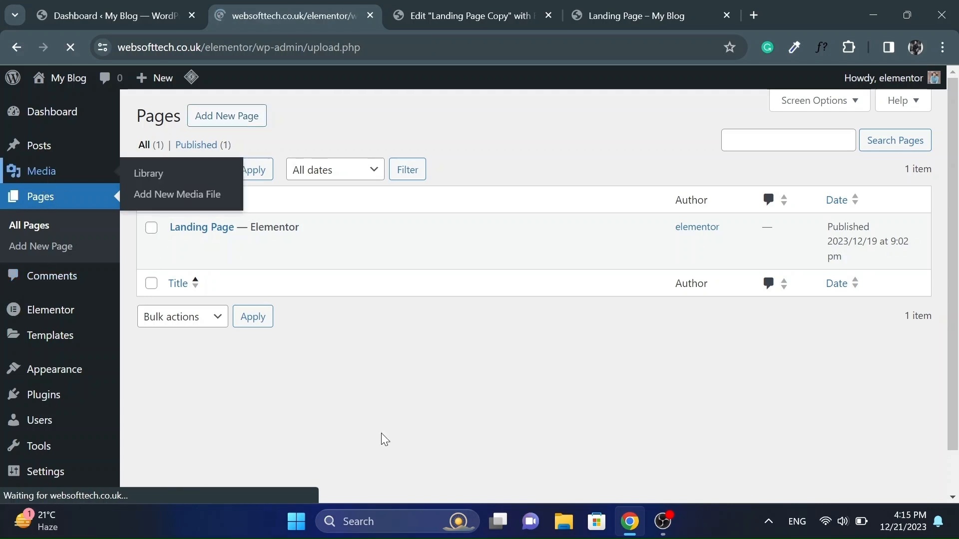
{"action": "scroll", "coordinate": [382, 433], "scroll_direction": "down", "scroll_amount": 1}
{"action": "scroll", "coordinate": [381, 433], "scroll_direction": "down", "scroll_amount": 6}
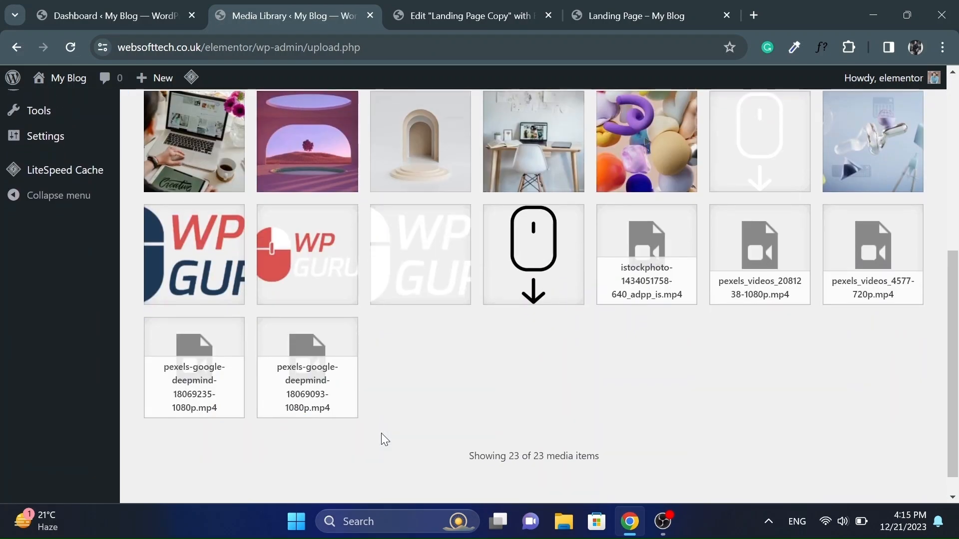
{"action": "left_click", "coordinate": [299, 390]}
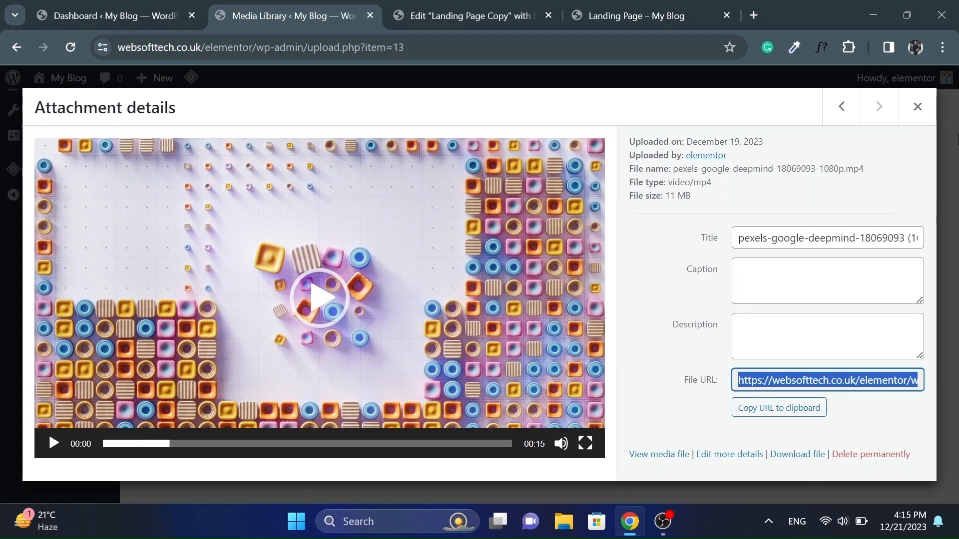
{"action": "left_click", "coordinate": [848, 110]}
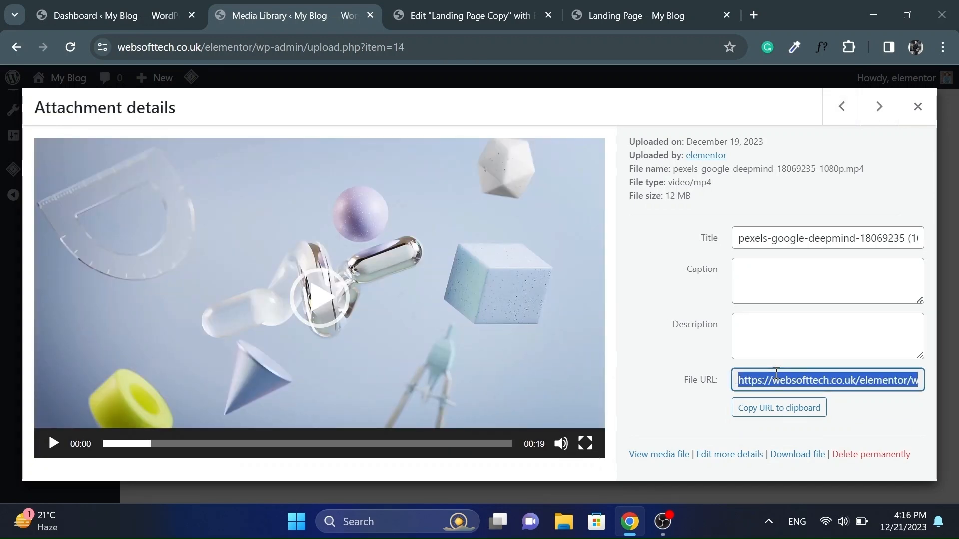
- Paste the copied URL as the container's background video link on the Landing Page Copy page and enable Play On Mobile
{"action": "left_click", "coordinate": [470, 4]}
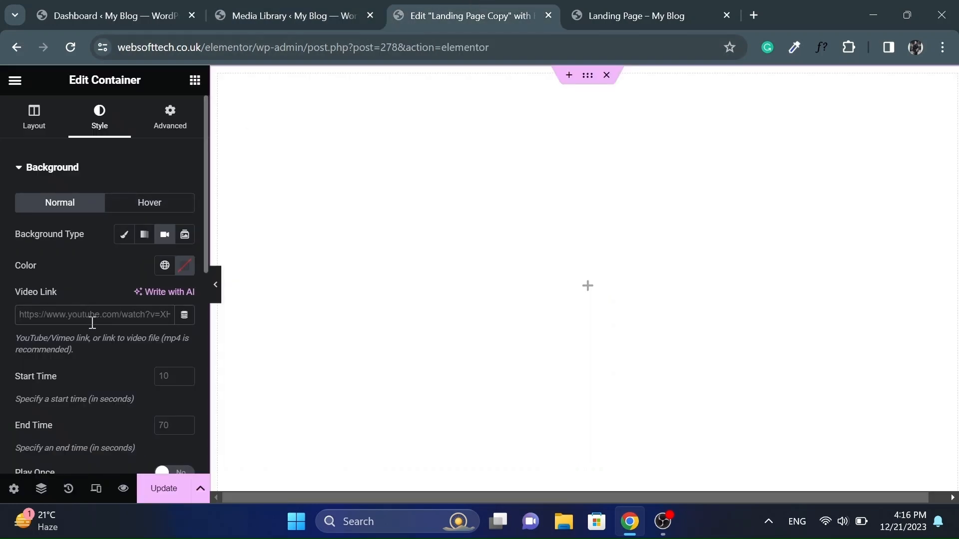
{"action": "key", "text": "ctrl+v"}
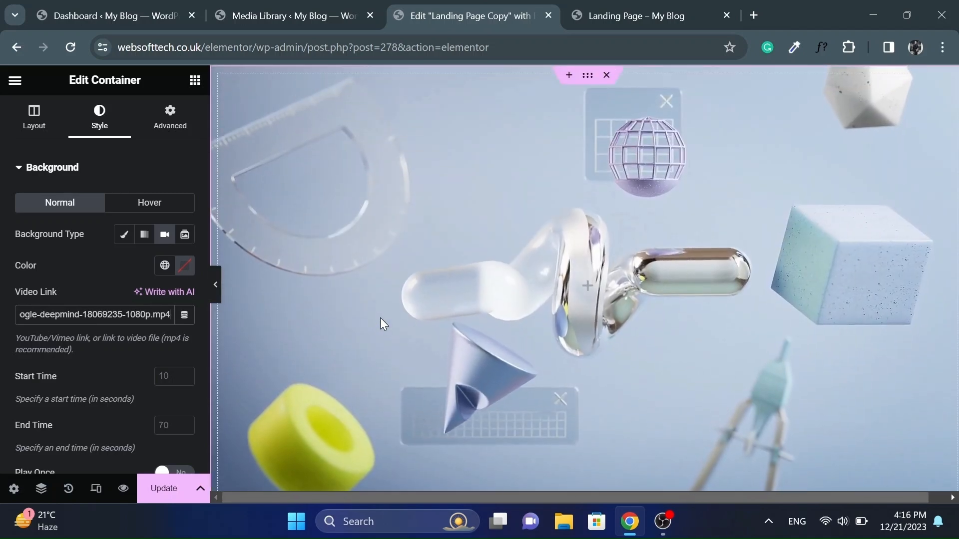
{"action": "scroll", "coordinate": [3, 387], "scroll_direction": "down", "scroll_amount": 5}
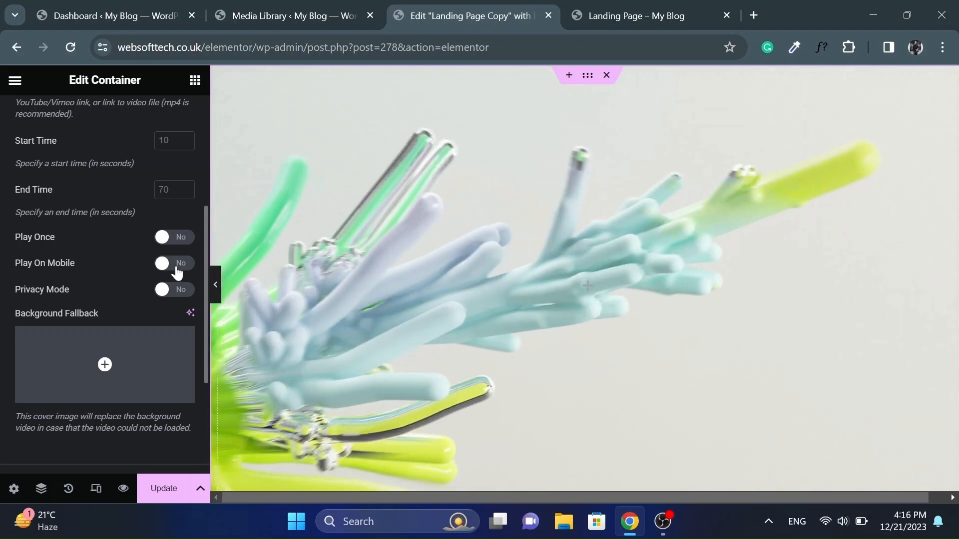
{"action": "left_click", "coordinate": [176, 273]}
- Choose Fallback-bg.jpg from the media library as the container's background fallback image
{"action": "mouse_move", "coordinate": [108, 371]}
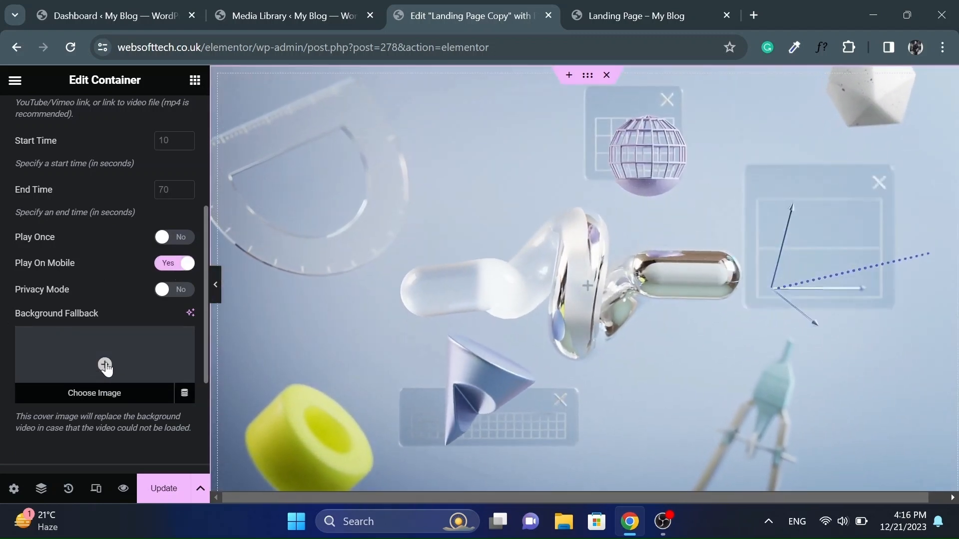
{"action": "left_click", "coordinate": [105, 367]}
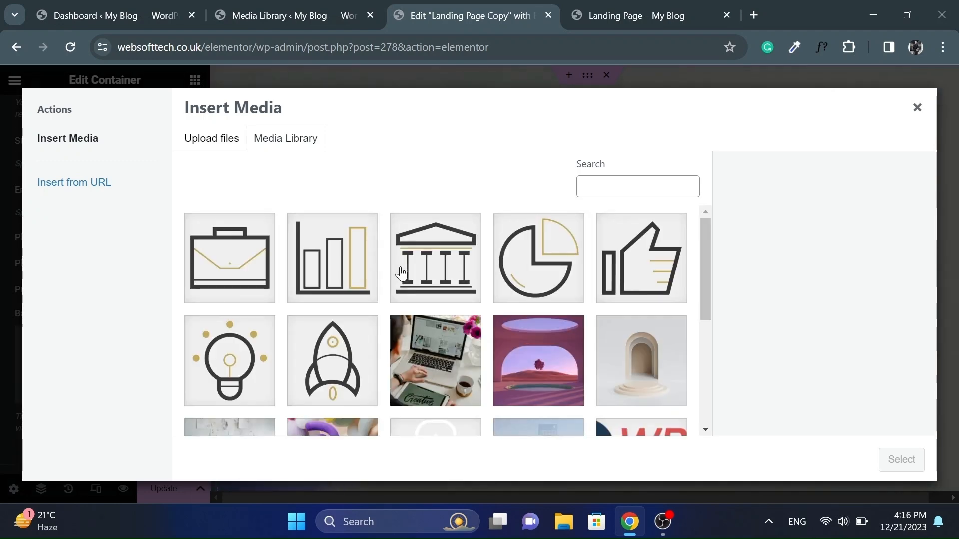
{"action": "scroll", "coordinate": [450, 340], "scroll_direction": "down", "scroll_amount": 4}
{"action": "scroll", "coordinate": [450, 340], "scroll_direction": "up", "scroll_amount": 2}
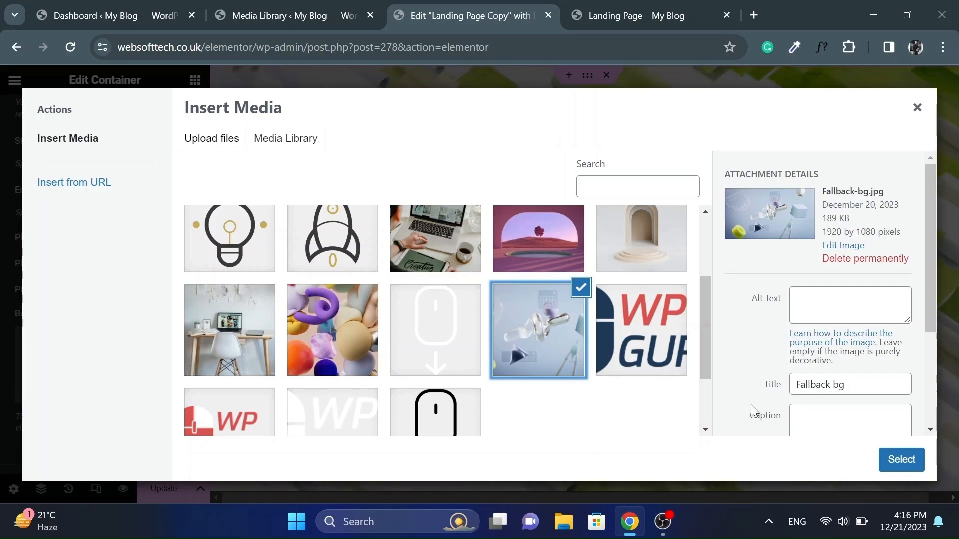
{"action": "left_click", "coordinate": [900, 460]}
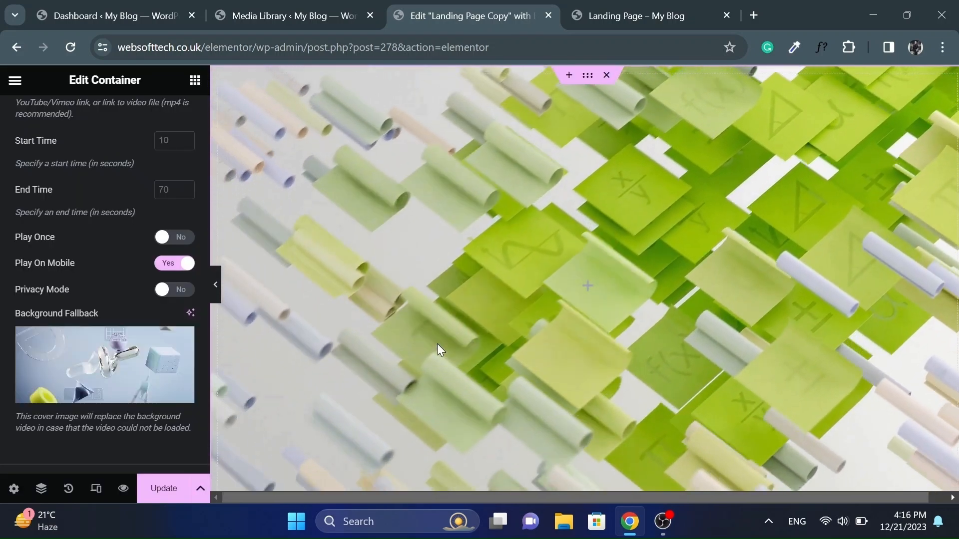
- Add a Heading widget inside the video background container
{"action": "scroll", "coordinate": [60, 352], "scroll_direction": "down", "scroll_amount": 4}
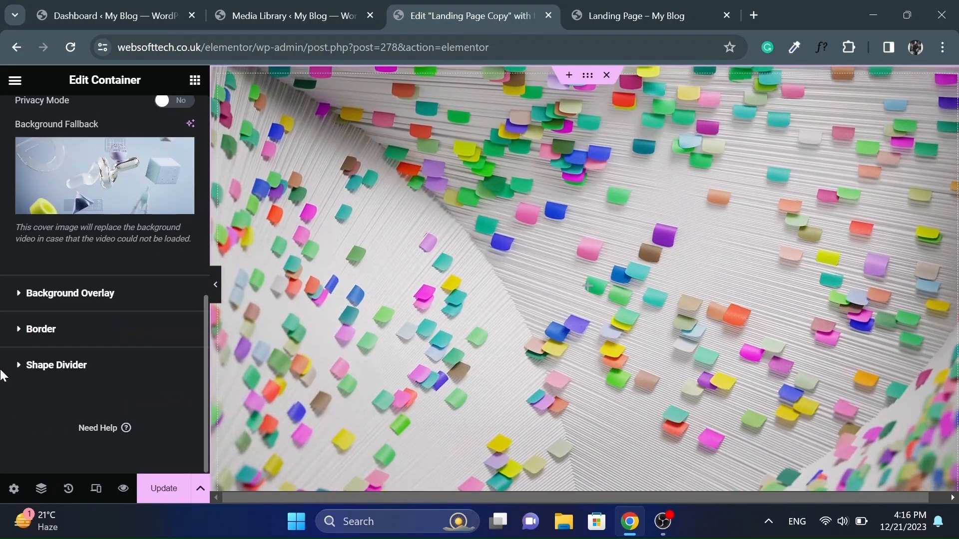
{"action": "scroll", "coordinate": [105, 202], "scroll_direction": "up", "scroll_amount": 8}
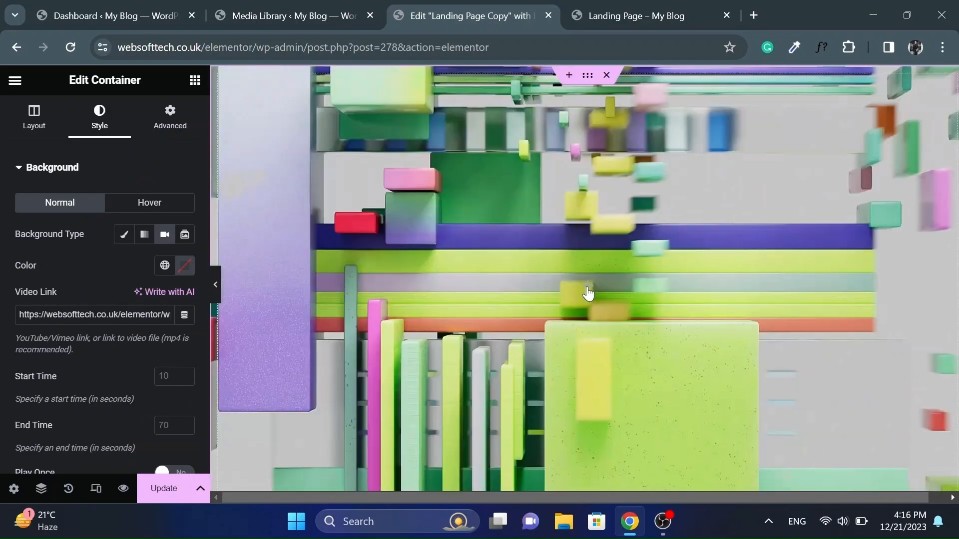
{"action": "left_click", "coordinate": [587, 294]}
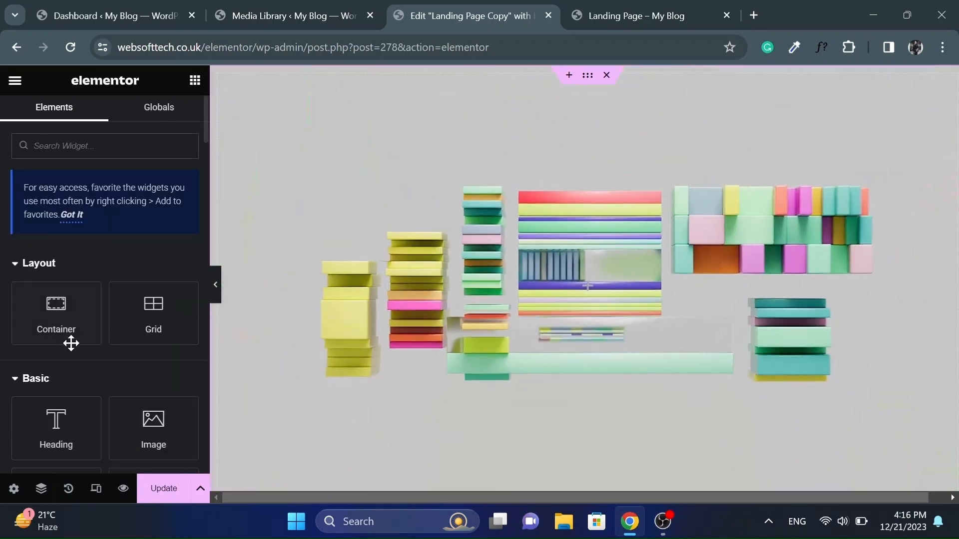
{"action": "left_click_drag", "start_coordinate": [70, 422], "coordinate": [476, 303]}
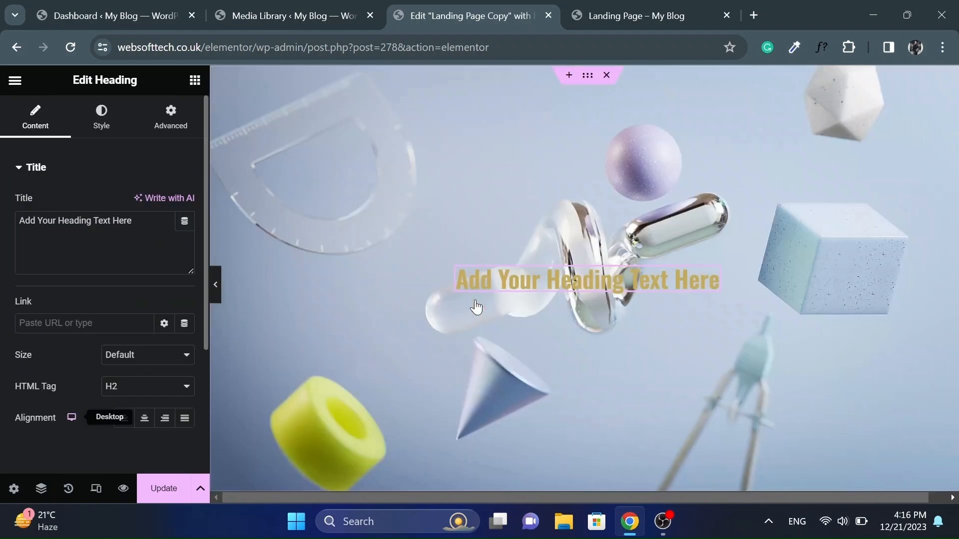
- Replace the heading's title with "Art of Innovation", copied from the hero section of the finished Landing Page
{"action": "left_click", "coordinate": [613, 16]}
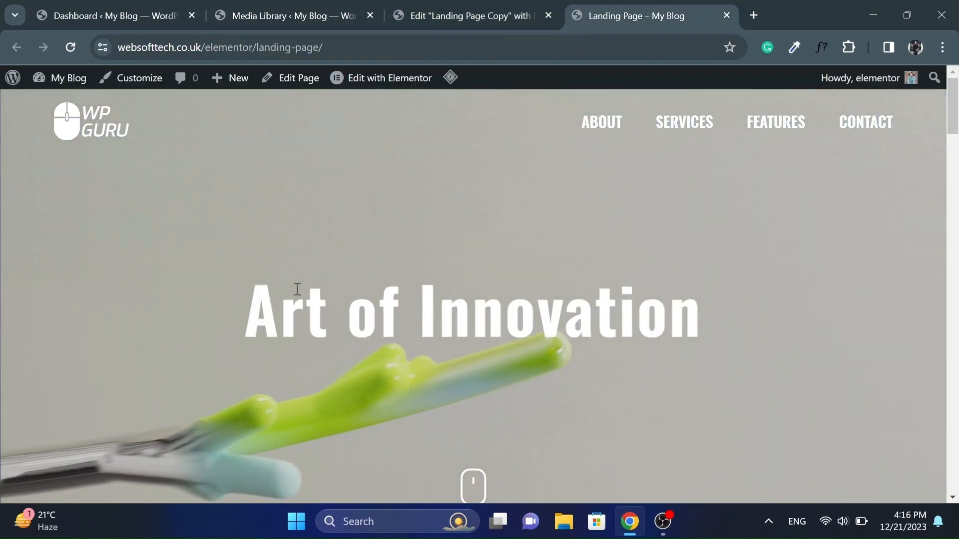
{"action": "mouse_move", "coordinate": [675, 312]}
{"action": "left_mouse_down"}
{"action": "mouse_move", "coordinate": [657, 314]}
{"action": "mouse_move", "coordinate": [692, 307]}
{"action": "left_mouse_up"}
{"action": "key", "text": "ctrl+c"}
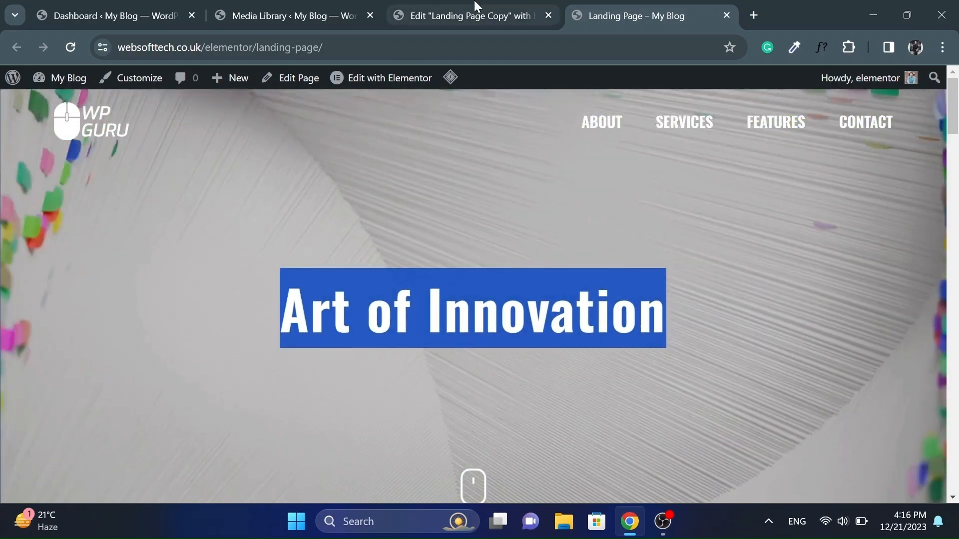
{"action": "left_click", "coordinate": [471, 8]}
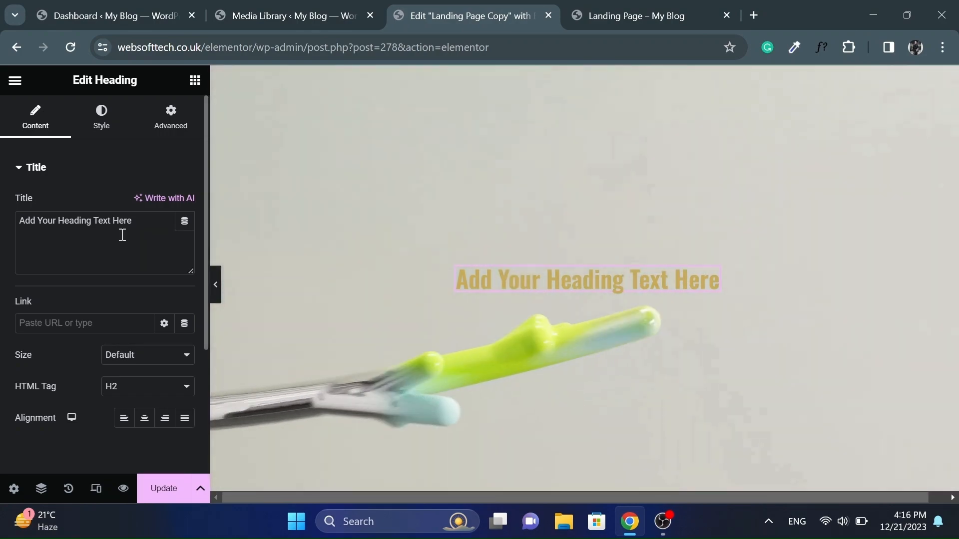
{"action": "left_click", "coordinate": [122, 235]}
{"action": "key", "text": "ctrl+a"}
{"action": "key", "text": "ctrl+v"}
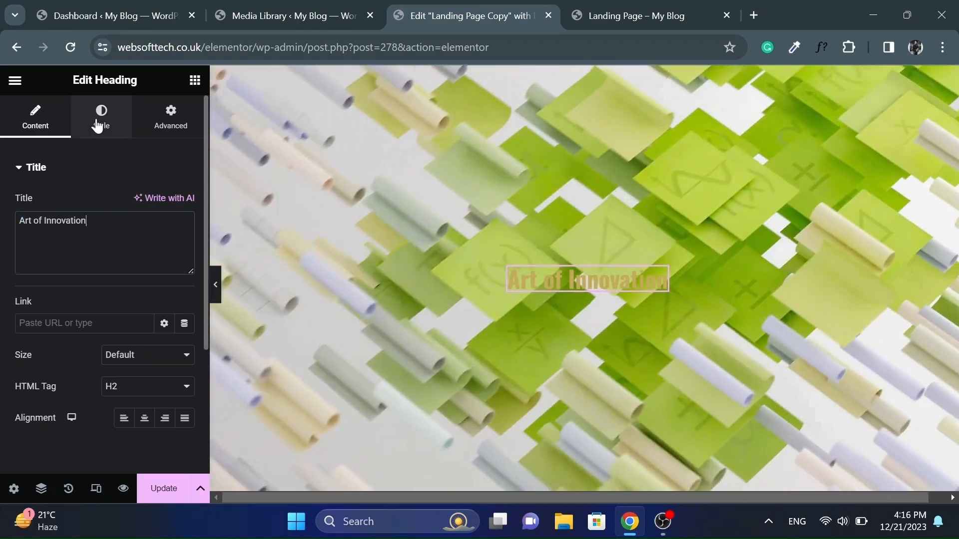
- Set the heading's text color to the white global color
{"action": "left_click", "coordinate": [99, 122]}
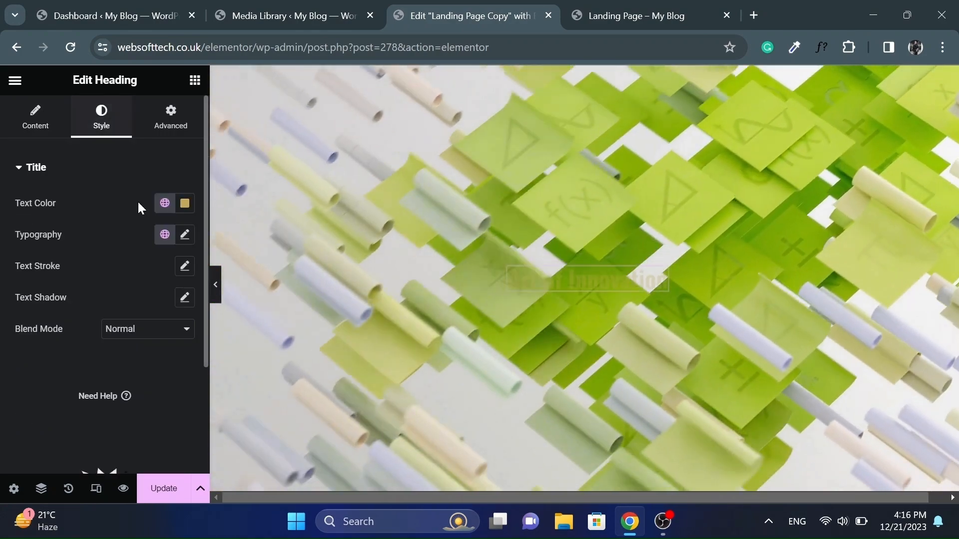
{"action": "left_click", "coordinate": [165, 203]}
{"action": "left_click", "coordinate": [57, 425]}
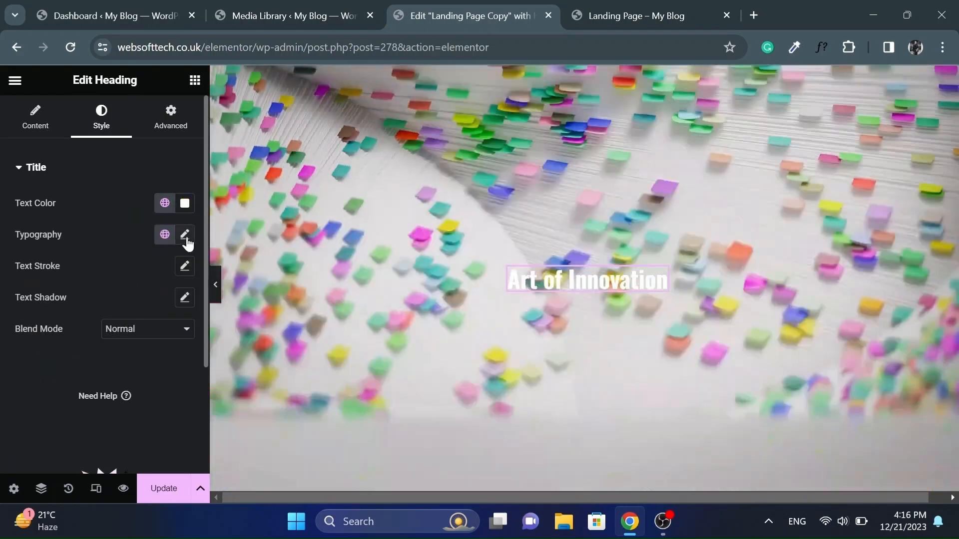
- Set the heading's typography size to 65 px, comparing it with the hero title on the finished Landing Page
{"action": "left_click", "coordinate": [185, 235]}
{"action": "left_click_drag", "start_coordinate": [26, 353], "coordinate": [56, 356]}
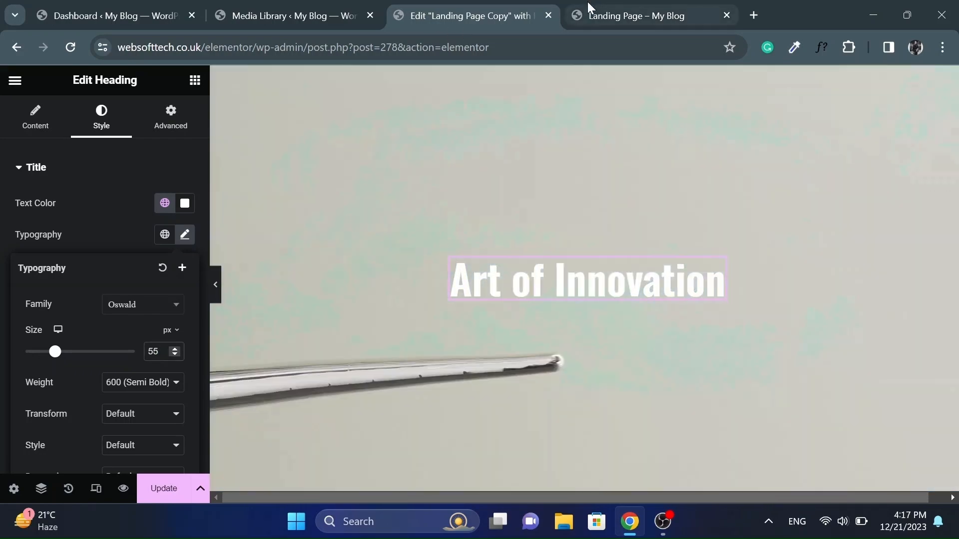
{"action": "left_click", "coordinate": [594, 16]}
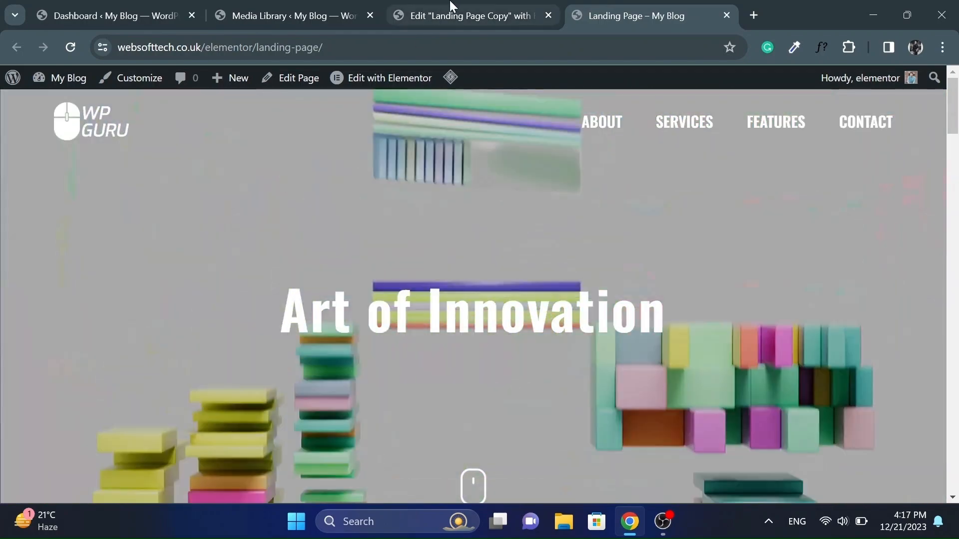
{"action": "left_click", "coordinate": [465, 15]}
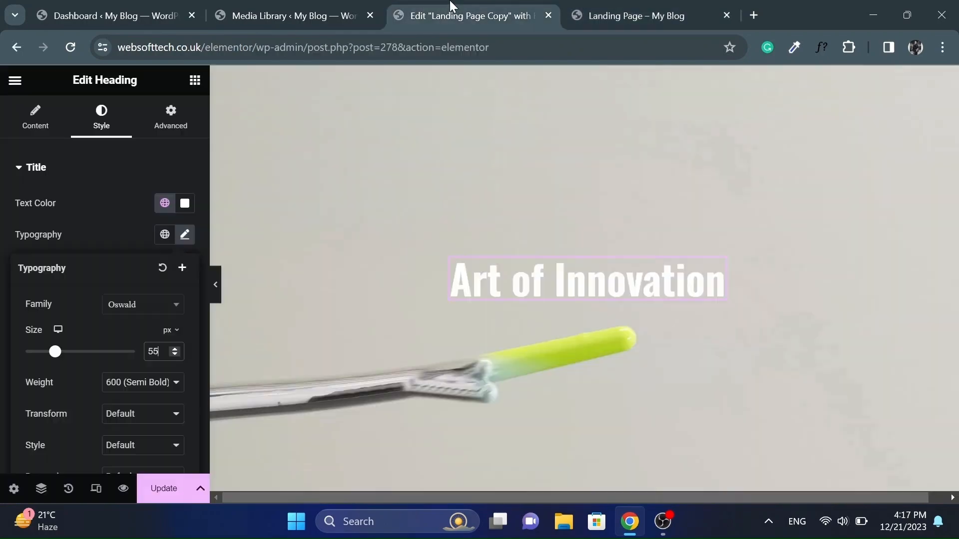
{"action": "left_click_drag", "start_coordinate": [56, 356], "coordinate": [61, 355]}
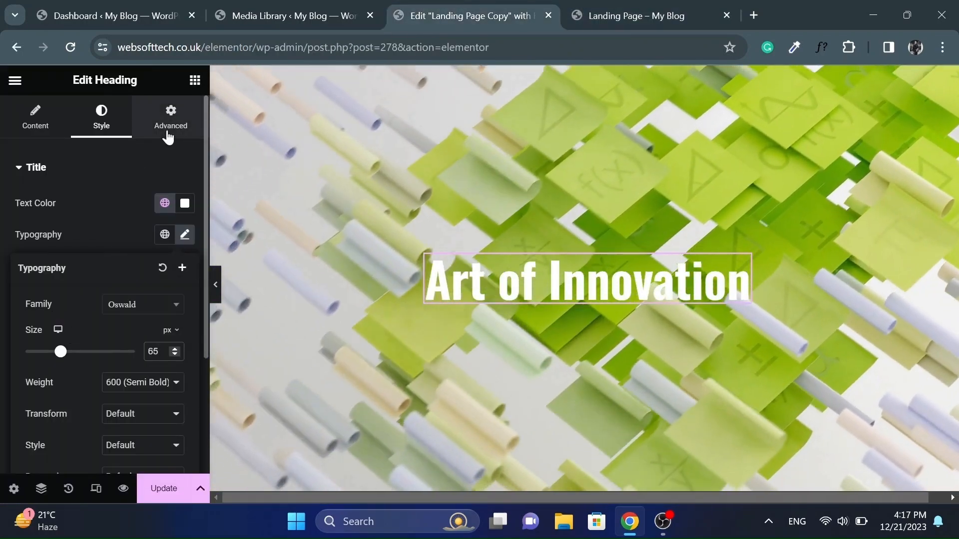
- Give the heading a hover transform with a proportional scale of 1.2 and preview the page without the editing panel
{"action": "left_click", "coordinate": [169, 129]}
{"action": "scroll", "coordinate": [4, 325], "scroll_direction": "down", "scroll_amount": 8}
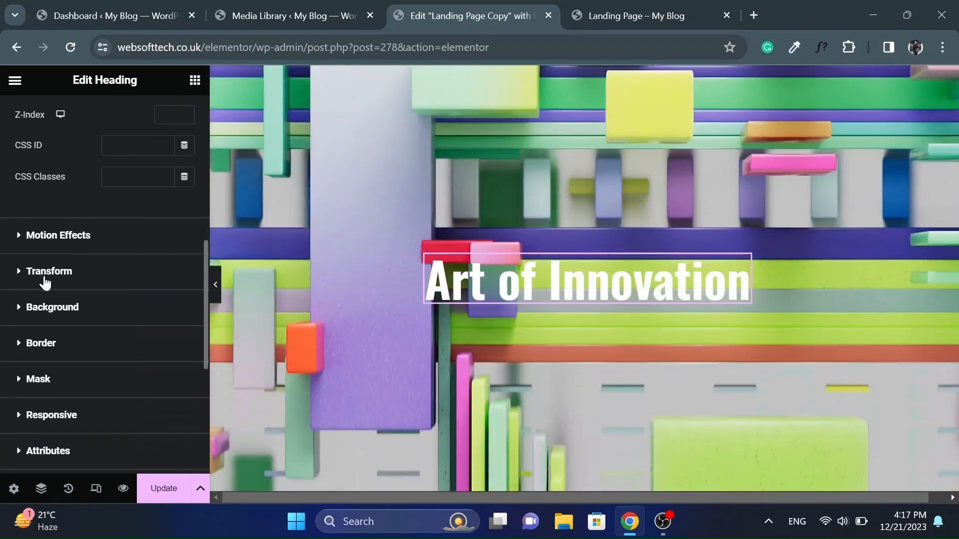
{"action": "left_click", "coordinate": [30, 272]}
{"action": "left_click", "coordinate": [149, 275]}
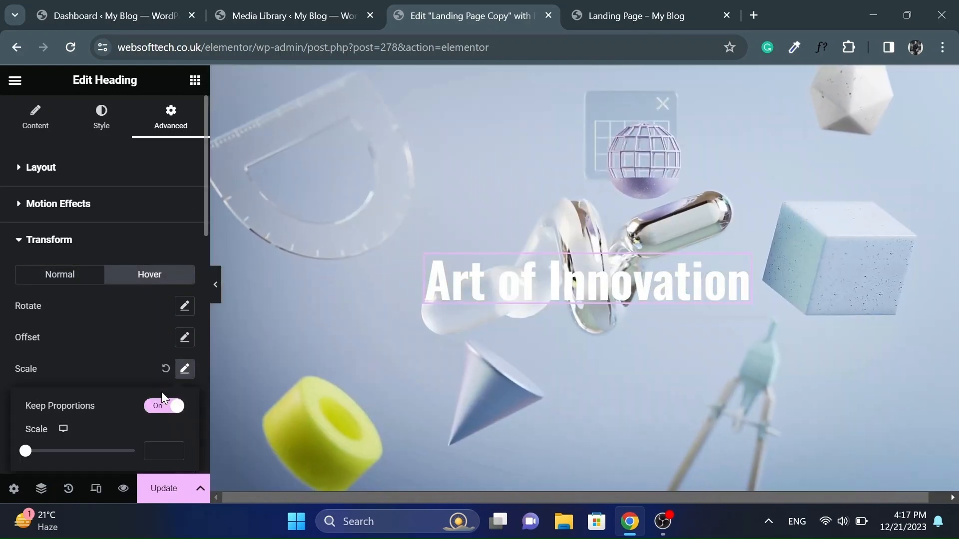
{"action": "scroll", "coordinate": [152, 442], "scroll_direction": "down", "scroll_amount": 2}
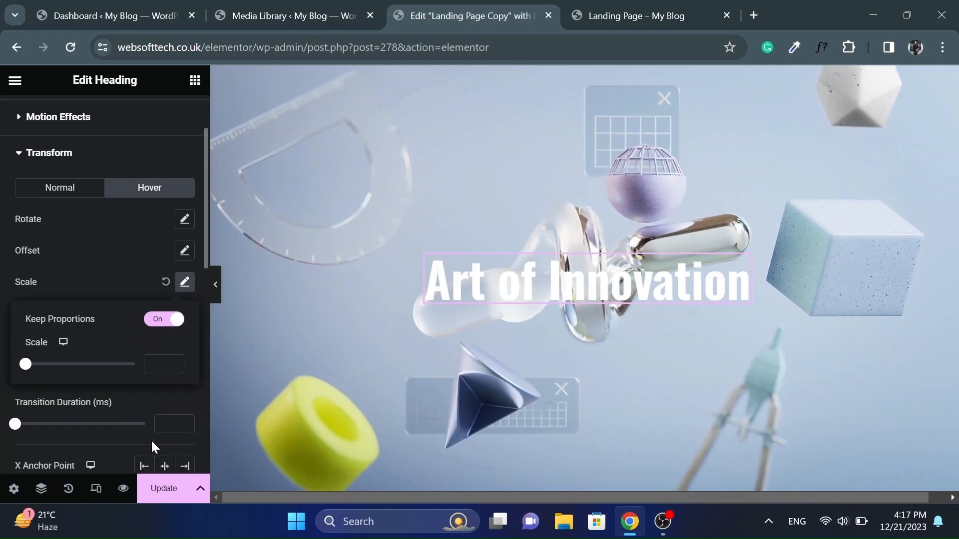
{"action": "left_click", "coordinate": [164, 369]}
{"action": "type", "text": "1.1"}
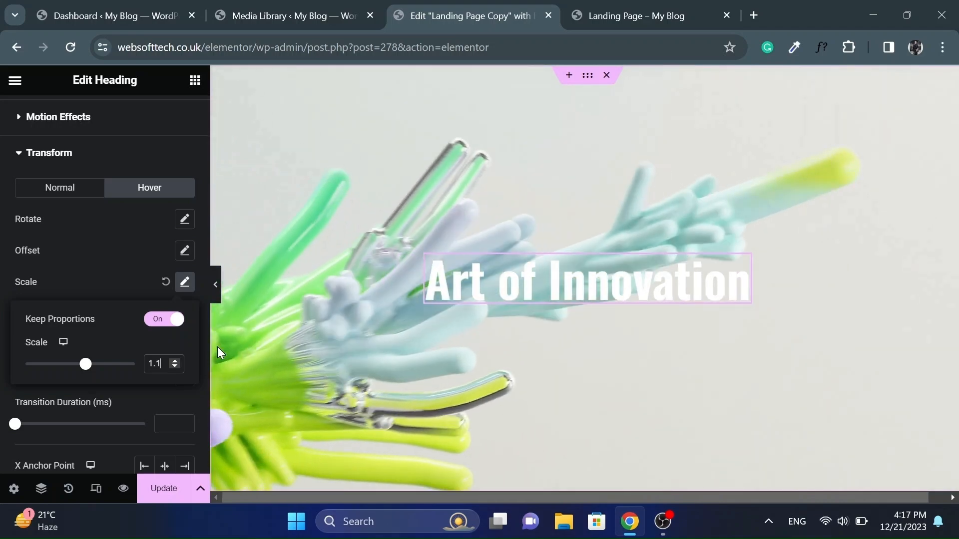
{"action": "key", "text": "BackSpace"}
{"action": "type", "text": "2"}
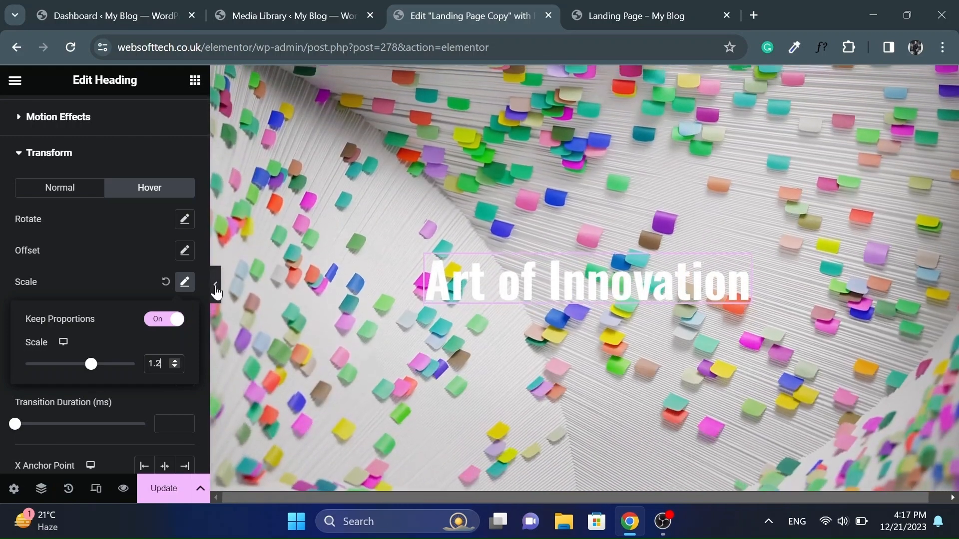
{"action": "left_click", "coordinate": [215, 287]}
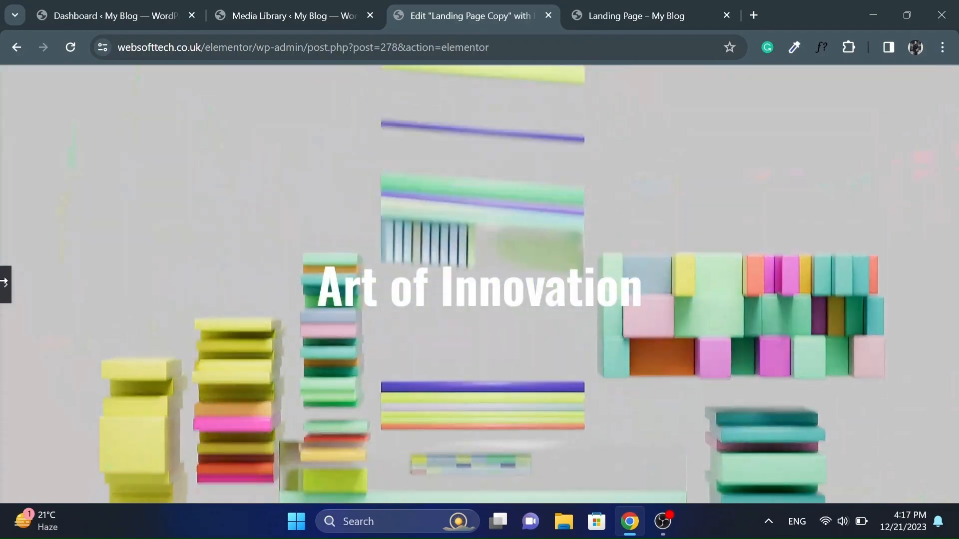
{"action": "left_click", "coordinate": [4, 285]}
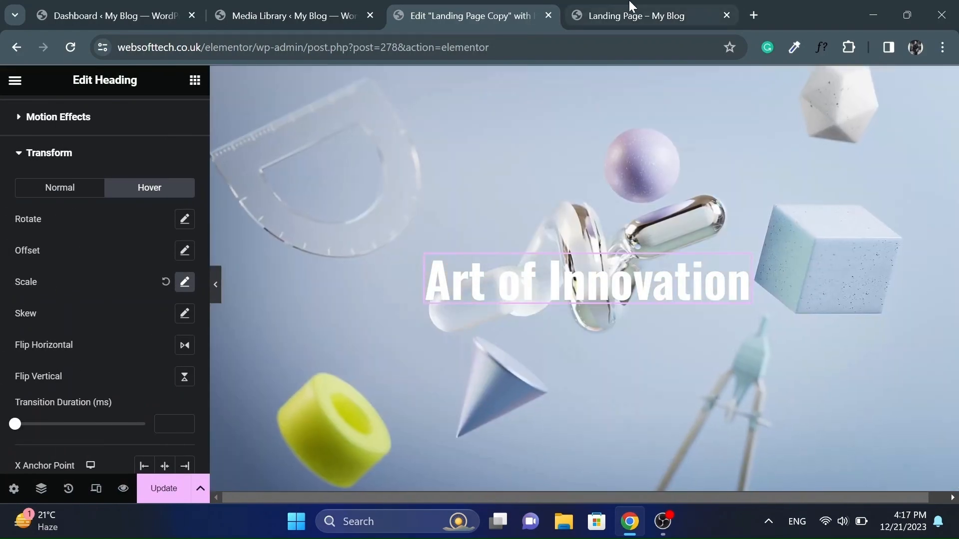
- Move the finished Landing Page's browser tab beside the Dashboard tab and open that page for editing in Elementor
{"action": "left_click_drag", "start_coordinate": [572, 9], "coordinate": [332, 1]}
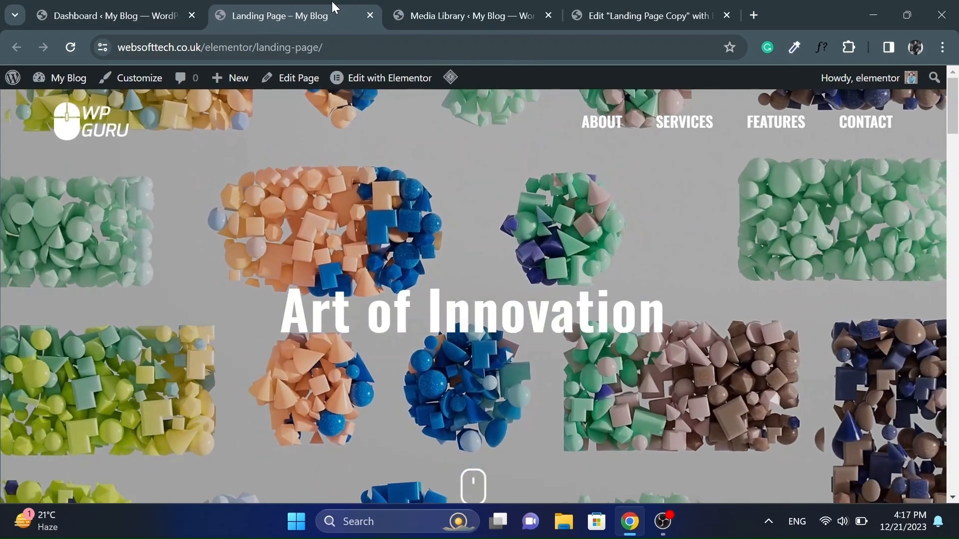
{"action": "mouse_move", "coordinate": [382, 88]}
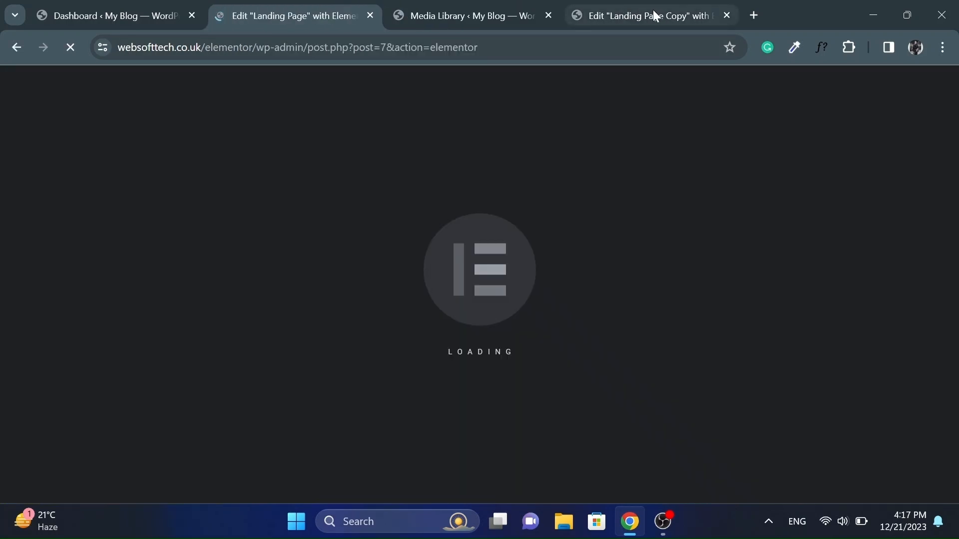
- Return to the Landing Page Copy editor and review the hero in the responsive tablet portrait and mobile portrait views
{"action": "left_click", "coordinate": [652, 10]}
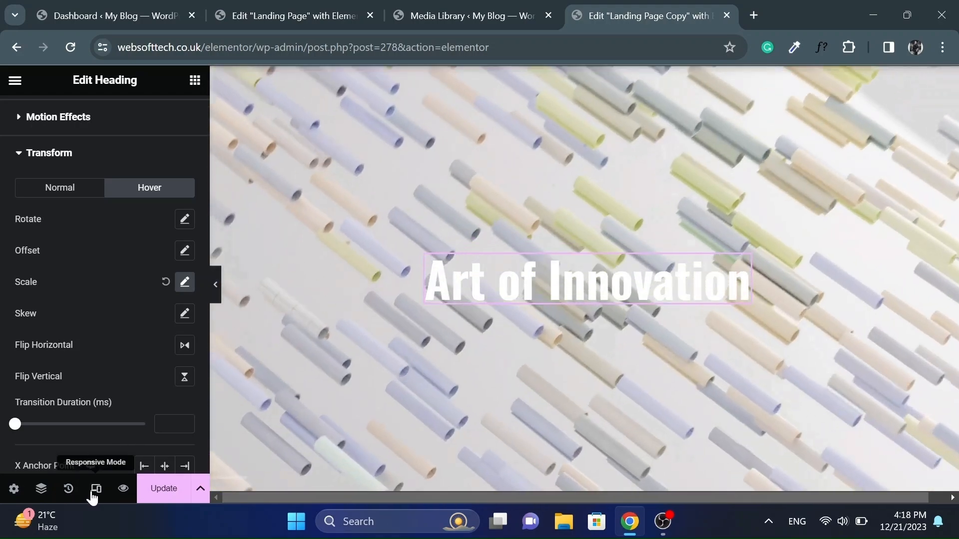
{"action": "left_click", "coordinate": [95, 489]}
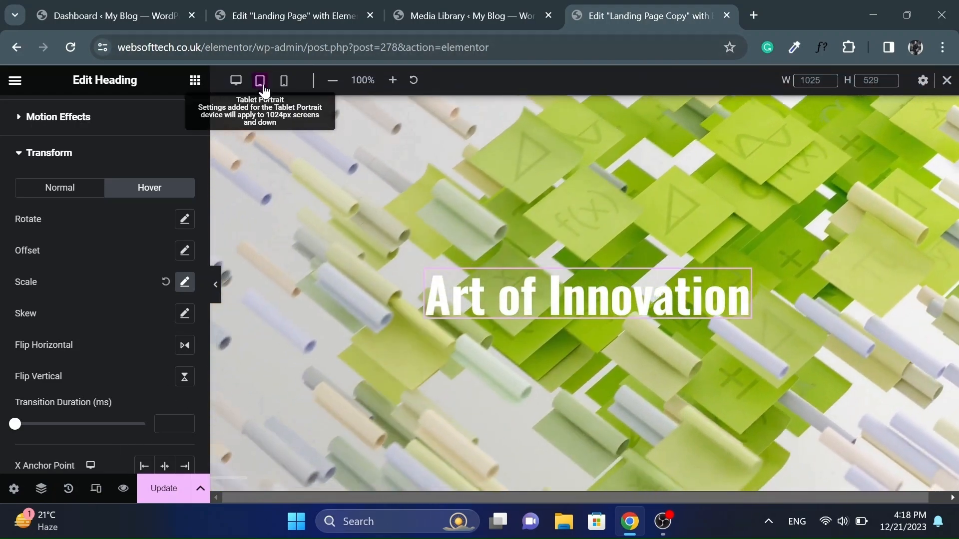
{"action": "left_click", "coordinate": [260, 84]}
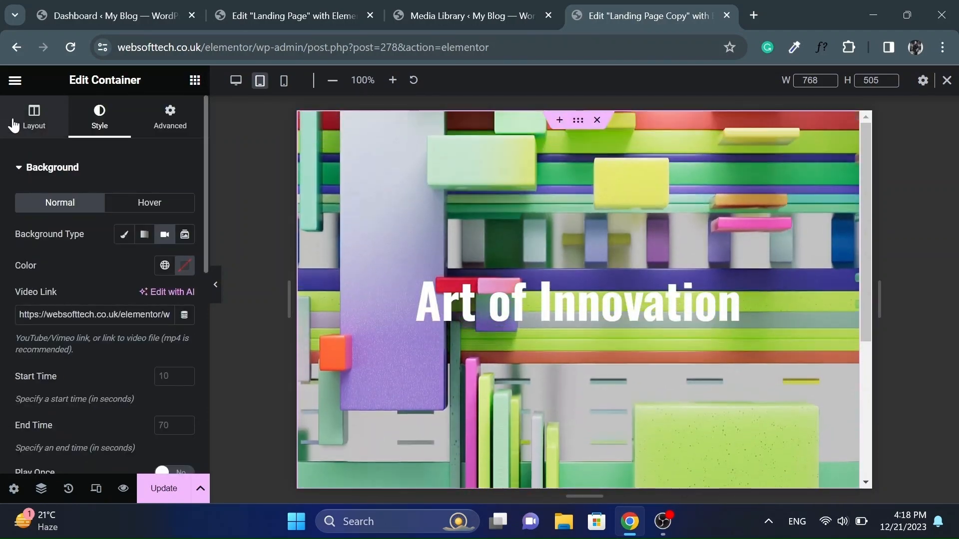
{"action": "left_click", "coordinate": [14, 125]}
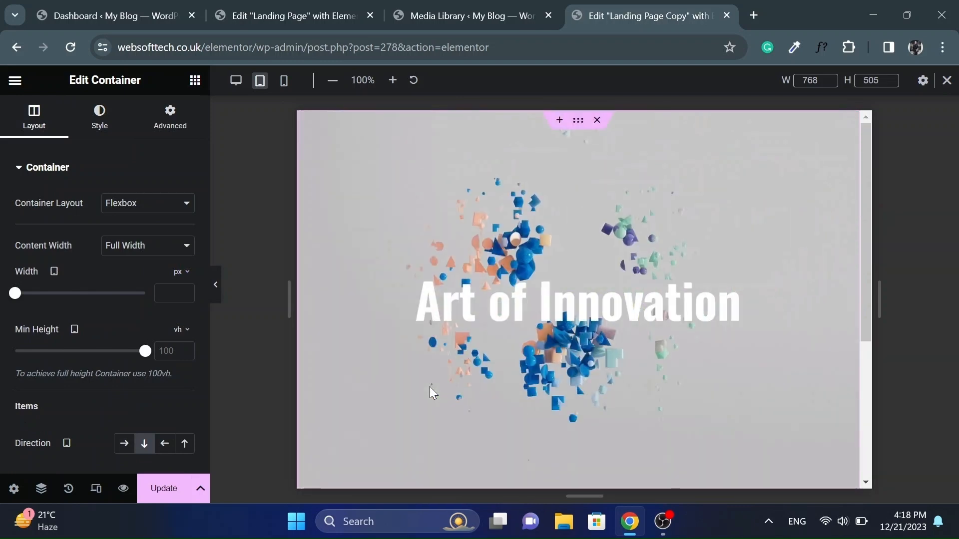
{"action": "left_click", "coordinate": [284, 87]}
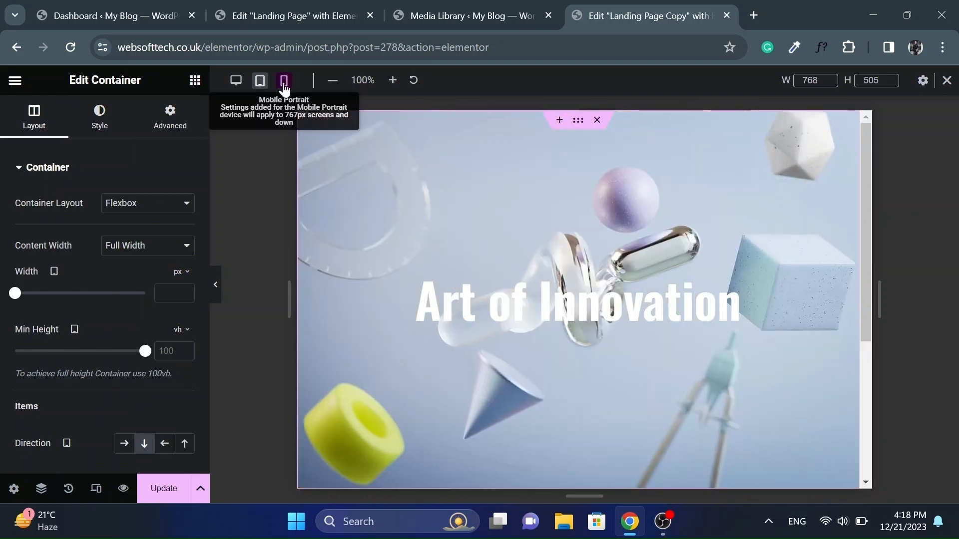
- For mobile portrait, set the "Art of Innovation" heading's typography size to 42 px and its hover scale to 1
{"action": "left_click", "coordinate": [516, 300]}
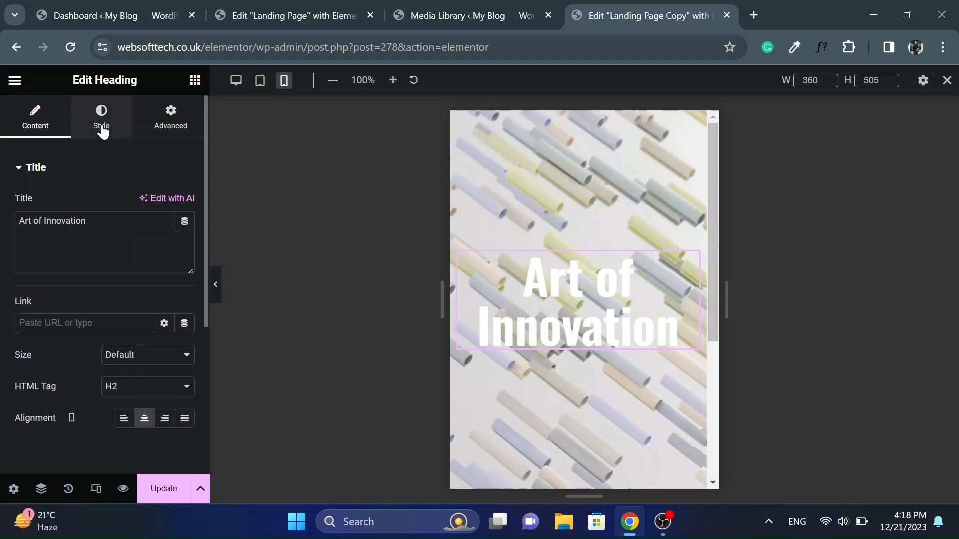
{"action": "left_click", "coordinate": [102, 125]}
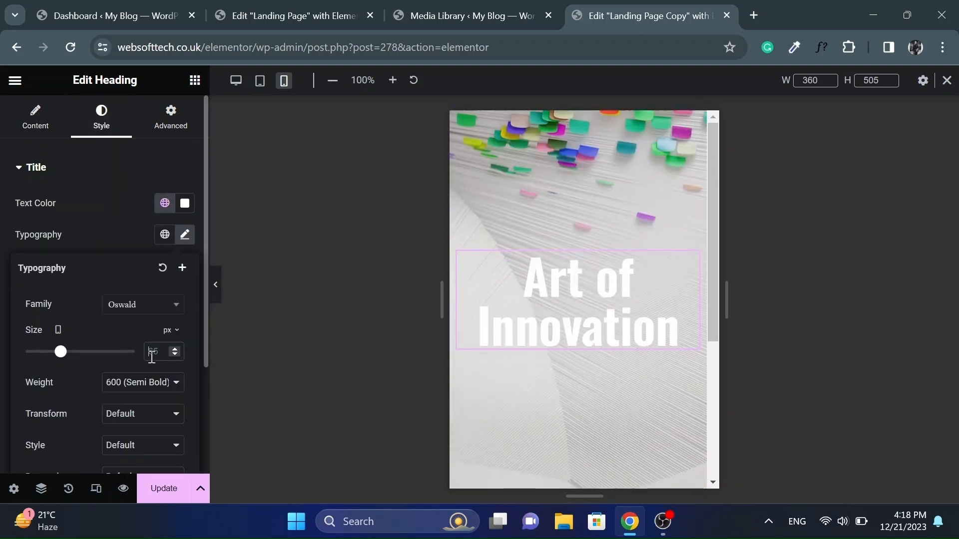
{"action": "type", "text": "42"}
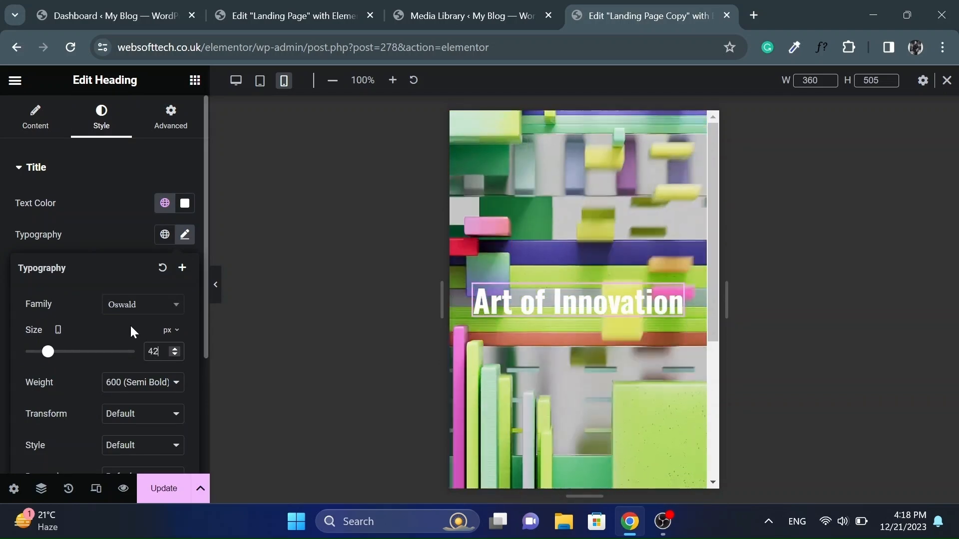
{"action": "left_click", "coordinate": [170, 126]}
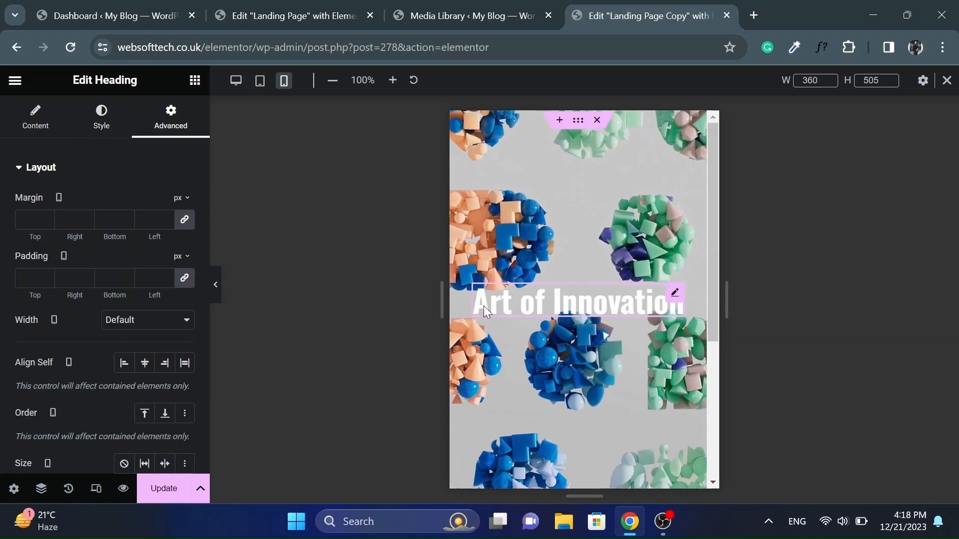
{"action": "scroll", "coordinate": [66, 345], "scroll_direction": "down", "scroll_amount": 7}
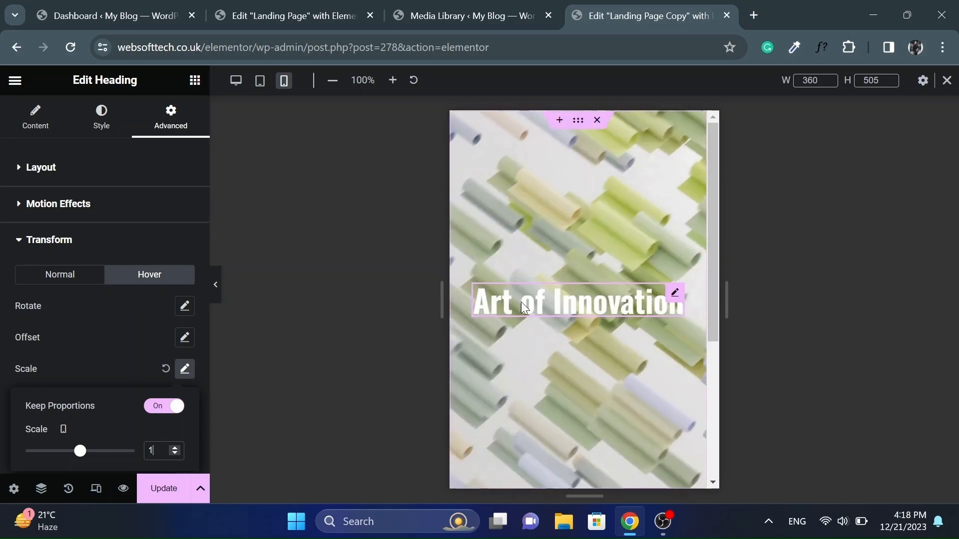
- Set the hero container's mobile minimum height to 85 vh and preview it without the editing panel
{"action": "left_click", "coordinate": [578, 122]}
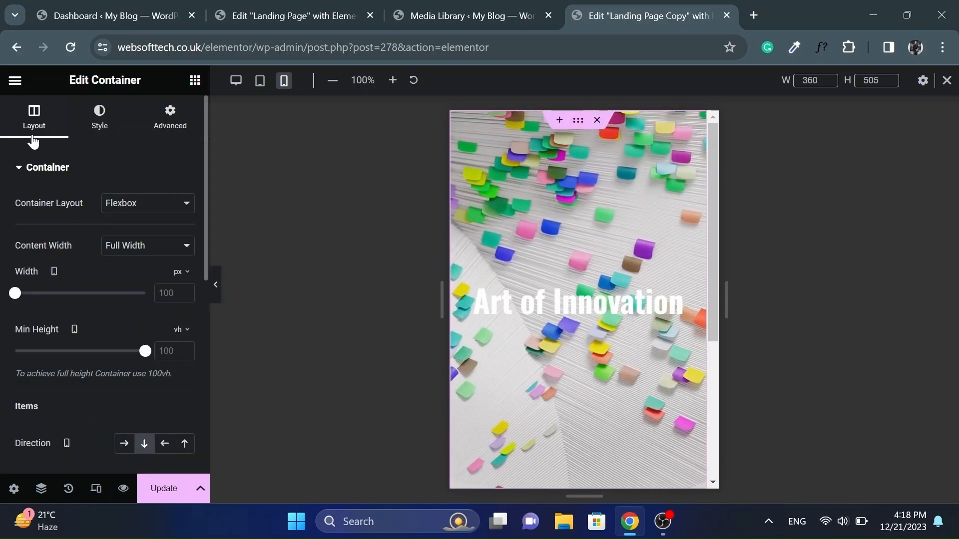
{"action": "left_click_drag", "start_coordinate": [146, 351], "coordinate": [123, 353]}
{"action": "left_click", "coordinate": [163, 354]}
{"action": "key", "text": "Down"}
{"action": "key", "text": "Down"}
{"action": "key", "text": "Down"}
{"action": "key", "text": "Up"}
{"action": "key", "text": "Up"}
{"action": "key", "text": "Up"}
{"action": "key", "text": "Up"}
{"action": "key", "text": "Up"}
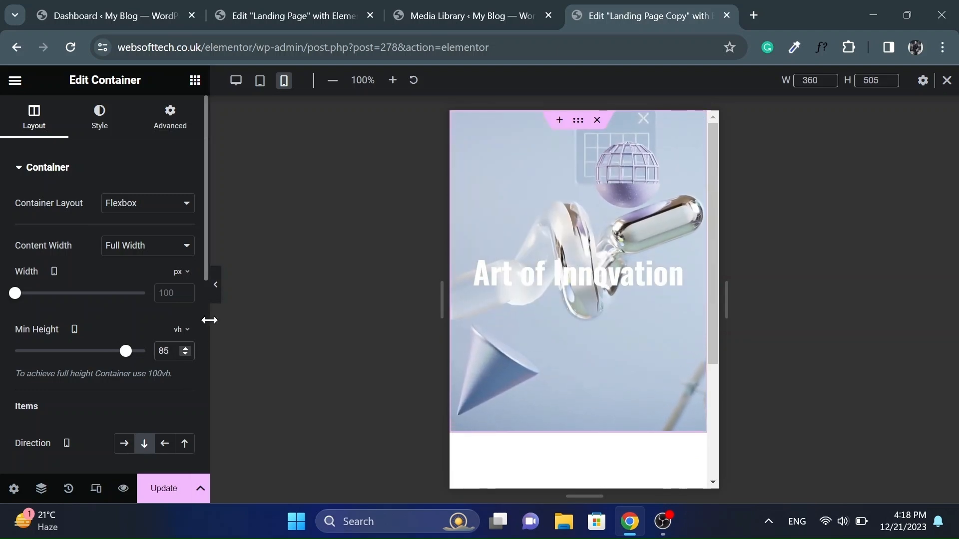
{"action": "left_click", "coordinate": [217, 291]}
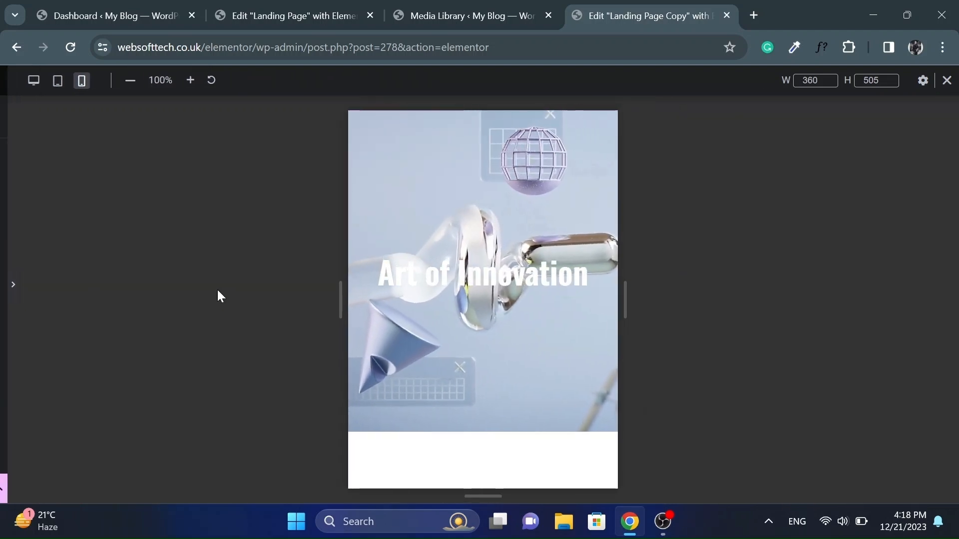
{"action": "left_click", "coordinate": [1, 281]}
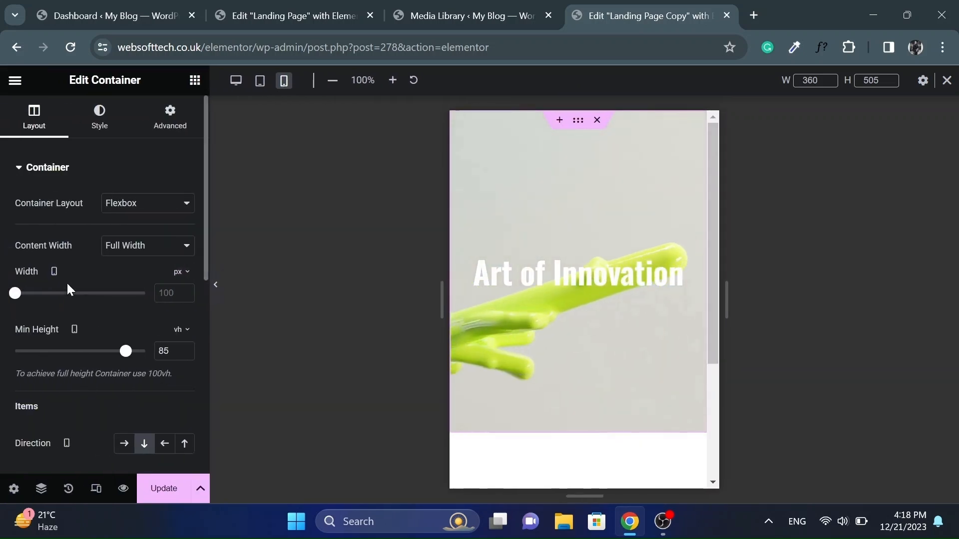
- In desktop view, give the hero container a classic black background overlay with an opacity of 0.15
{"action": "left_click", "coordinate": [236, 81]}
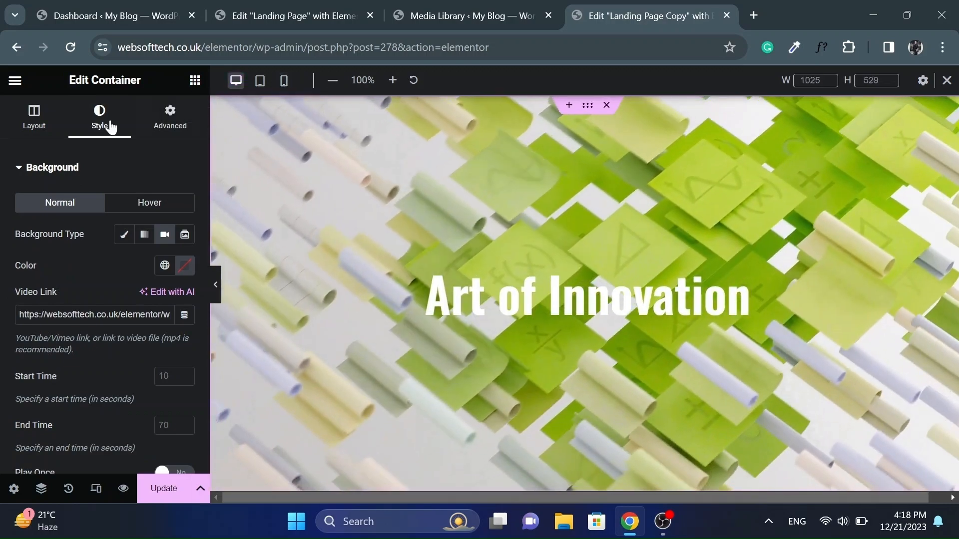
{"action": "scroll", "coordinate": [7, 268], "scroll_direction": "down", "scroll_amount": 12}
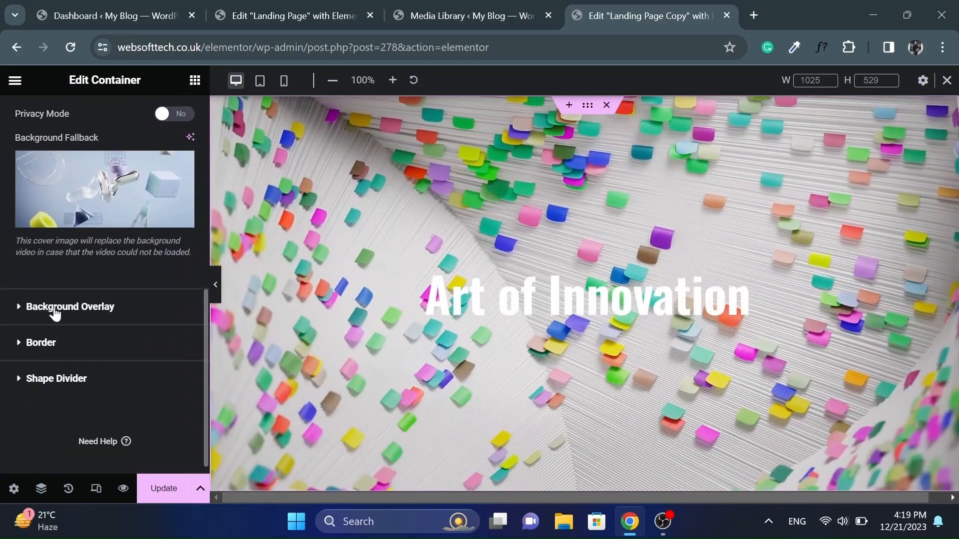
{"action": "left_click", "coordinate": [51, 308]}
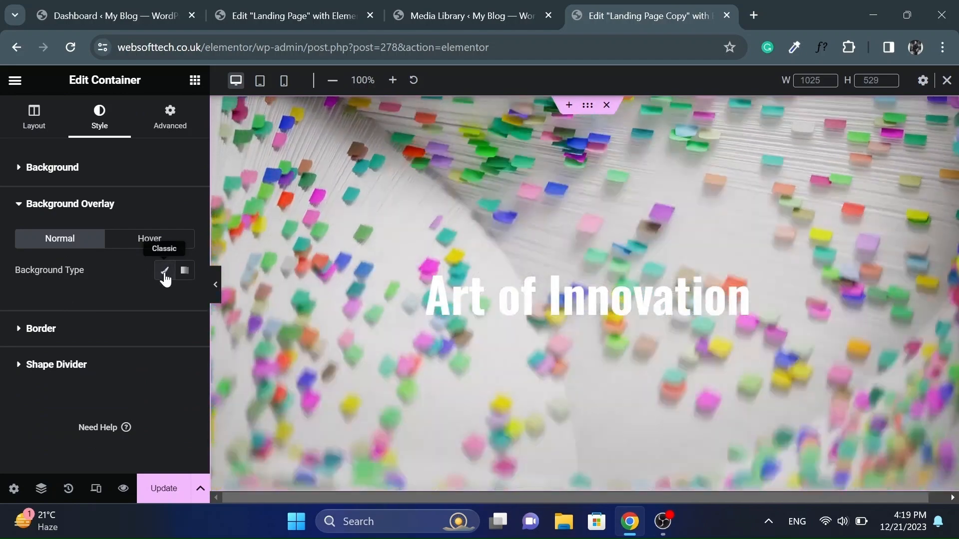
{"action": "left_click", "coordinate": [165, 274]}
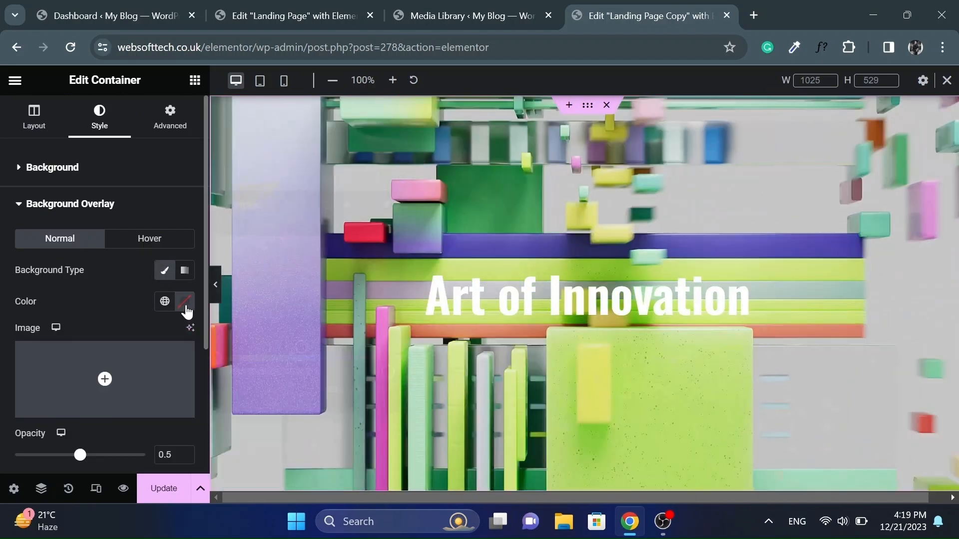
{"action": "left_click", "coordinate": [184, 303]}
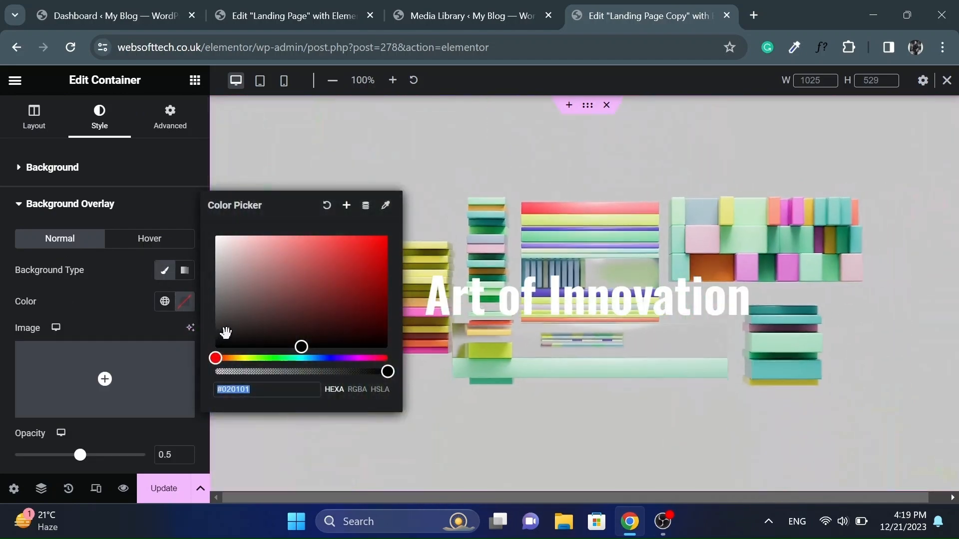
{"action": "left_click_drag", "start_coordinate": [188, 370], "coordinate": [182, 371]}
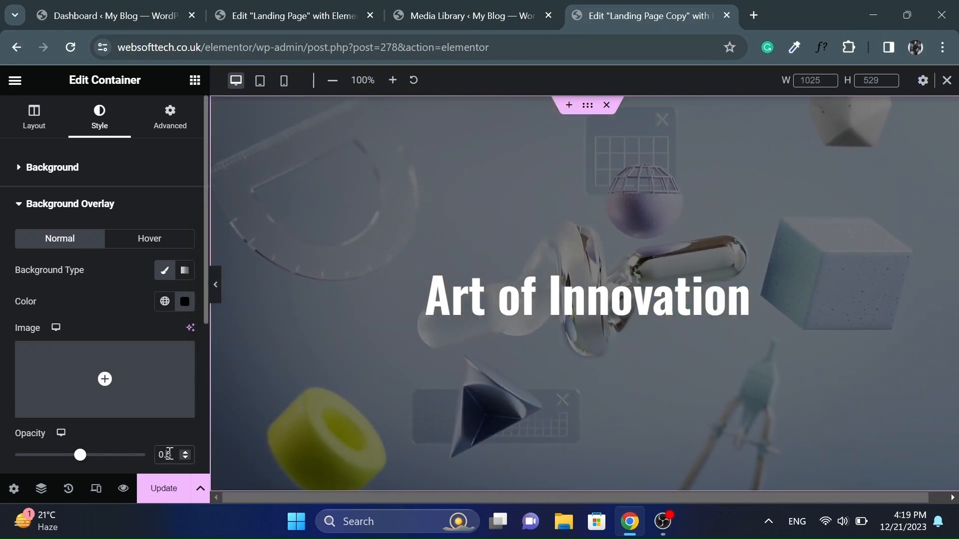
{"action": "type", "text": "1"}
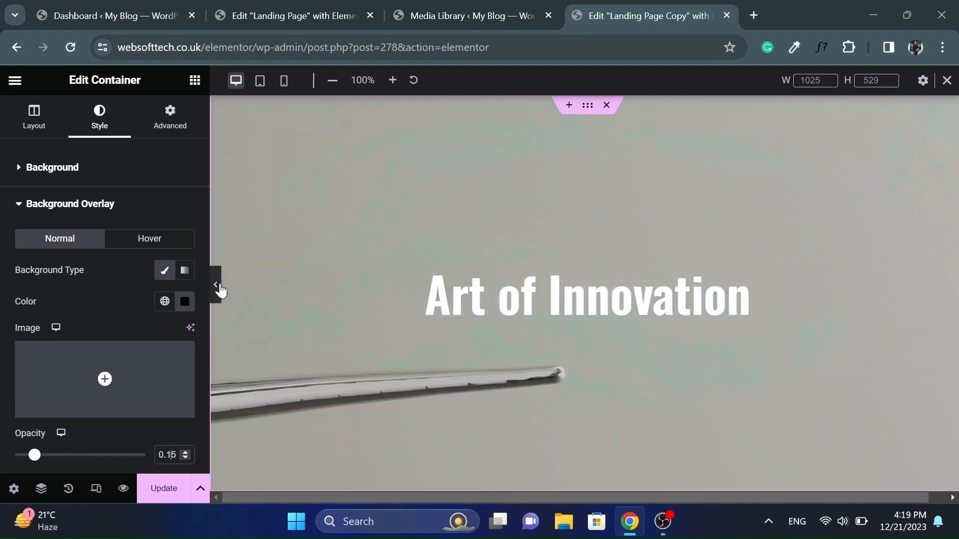
- Preview the overlaid hero without the editing panel and leave responsive mode
{"action": "left_click", "coordinate": [219, 287]}
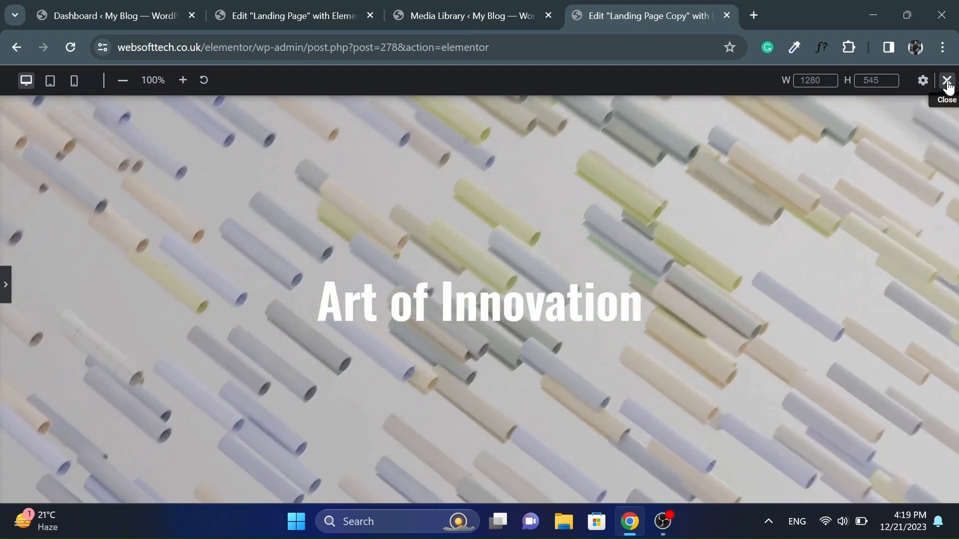
{"action": "left_click", "coordinate": [946, 81]}
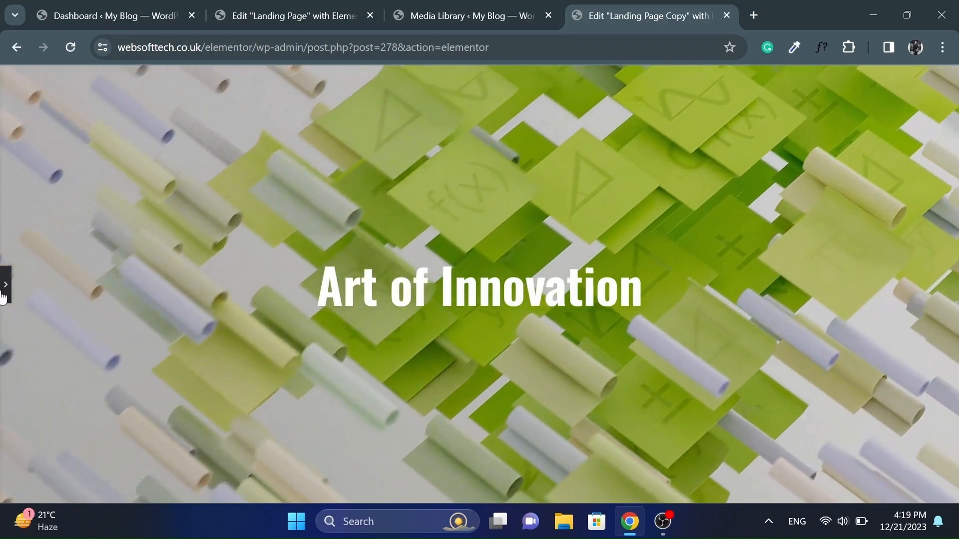
{"action": "left_click", "coordinate": [6, 285]}
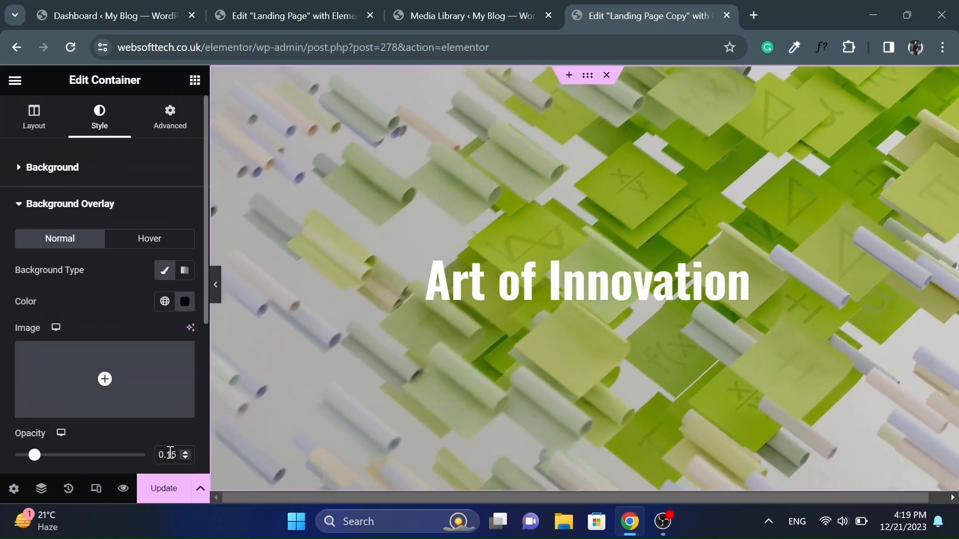
- Set the hero's background overlay opacity to 0.12 and save the page update
{"action": "left_click", "coordinate": [176, 456]}
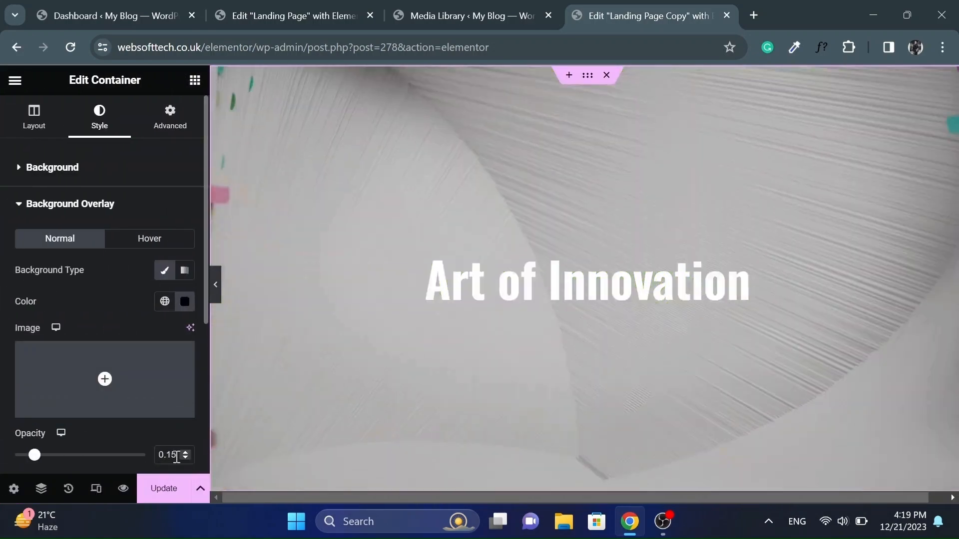
{"action": "key", "text": "Down"}
{"action": "key", "text": "Down"}
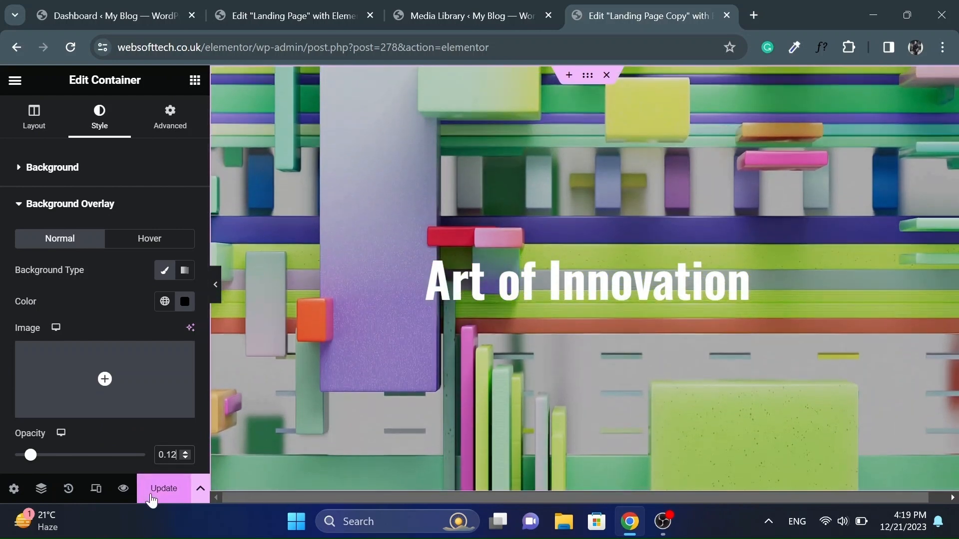
{"action": "left_click", "coordinate": [151, 494]}
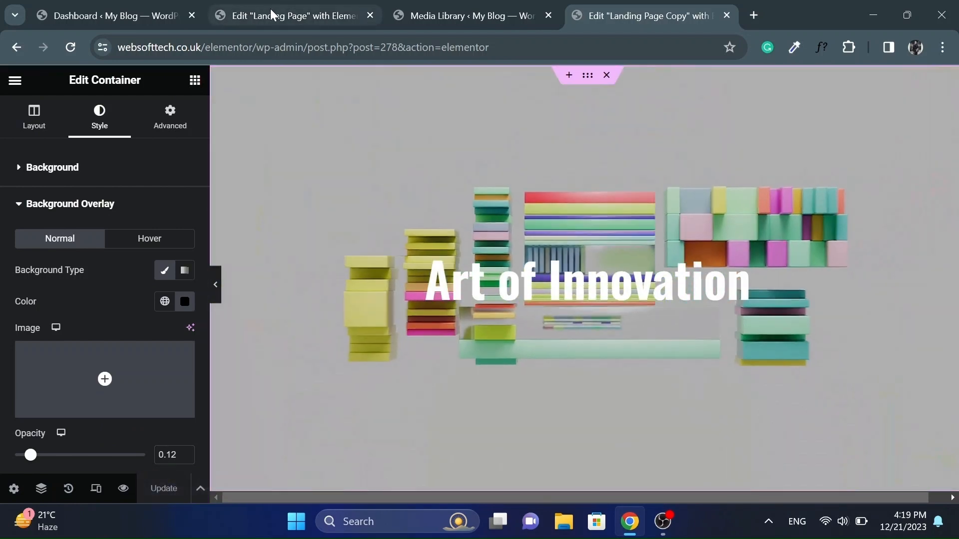
- Copy the "Art of Innovation" heading from the finished Landing Page in its Elementor editor
{"action": "left_click", "coordinate": [271, 8]}
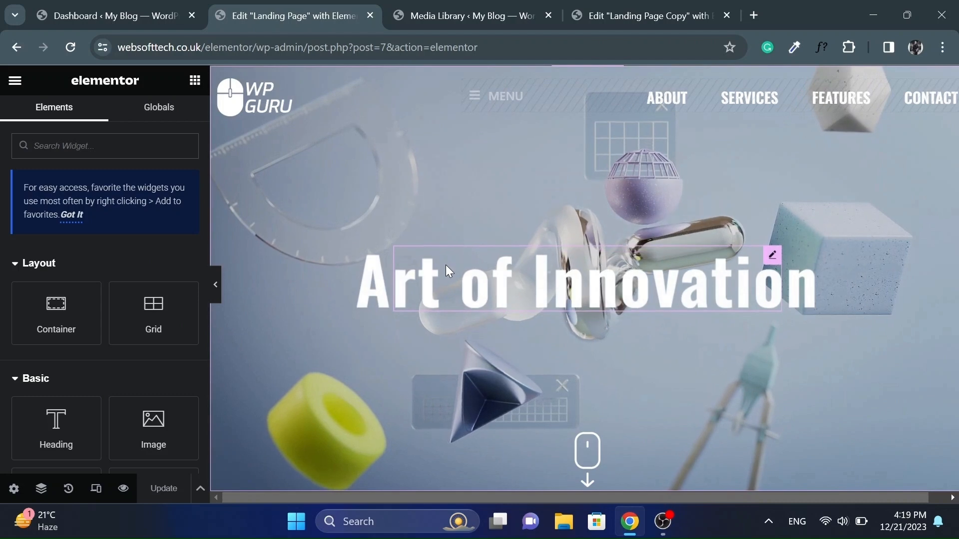
{"action": "left_click", "coordinate": [493, 277]}
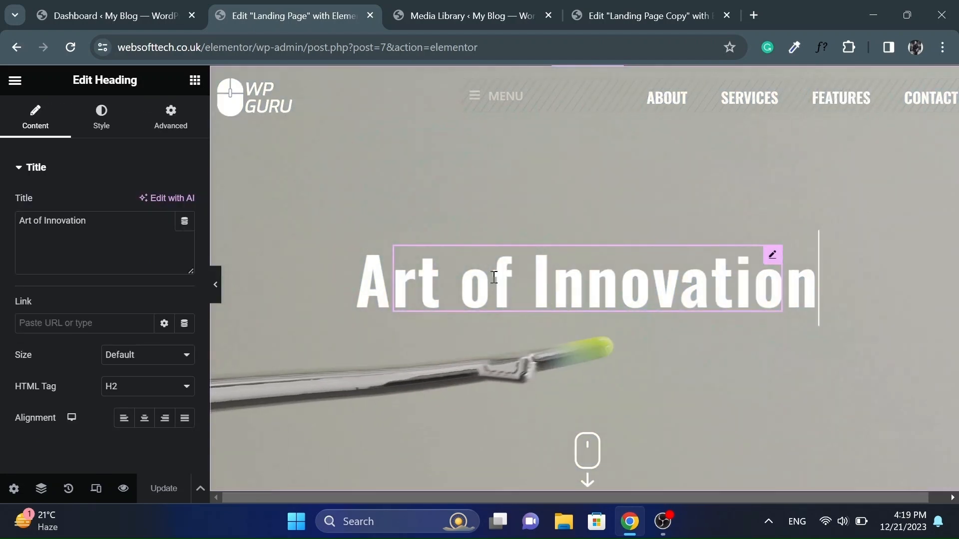
{"action": "right_click", "coordinate": [494, 277]}
{"action": "left_click", "coordinate": [515, 228]}
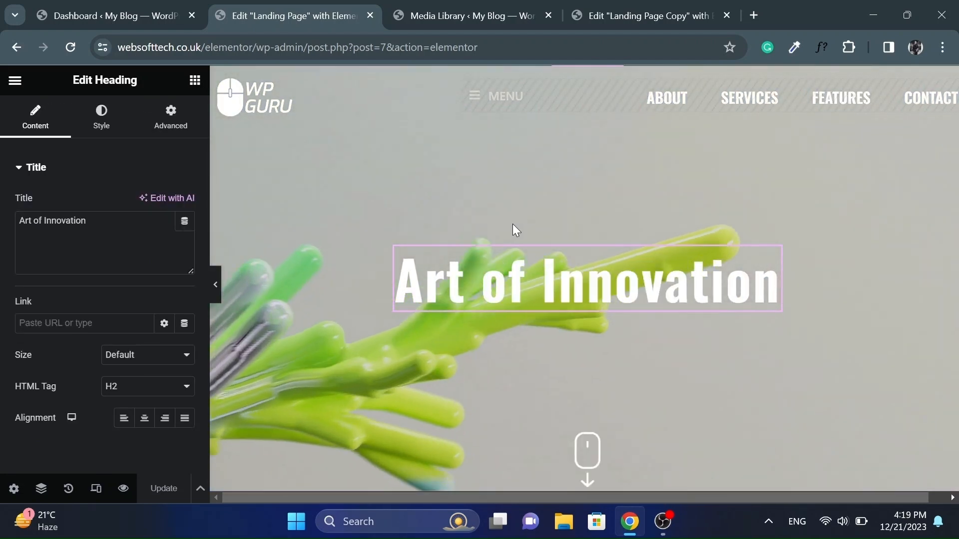
- Paste the copied heading into the hero on Landing Page Copy, below the existing heading
{"action": "left_click", "coordinate": [626, 7]}
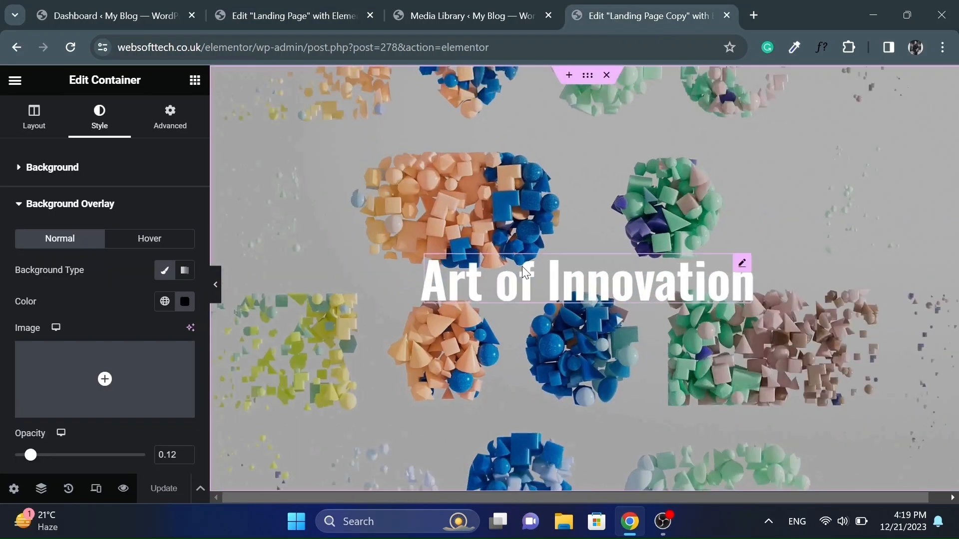
{"action": "right_click", "coordinate": [564, 283]}
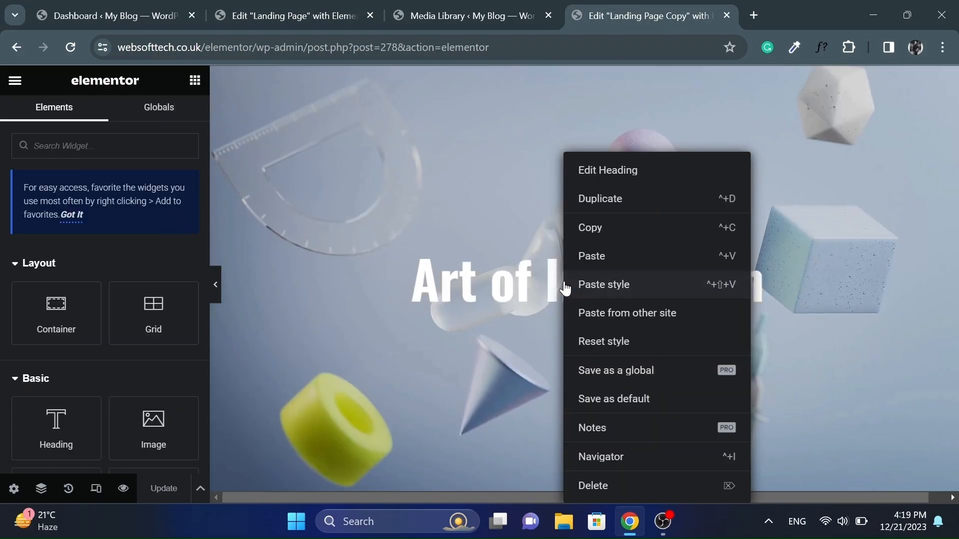
{"action": "left_click", "coordinate": [595, 261]}
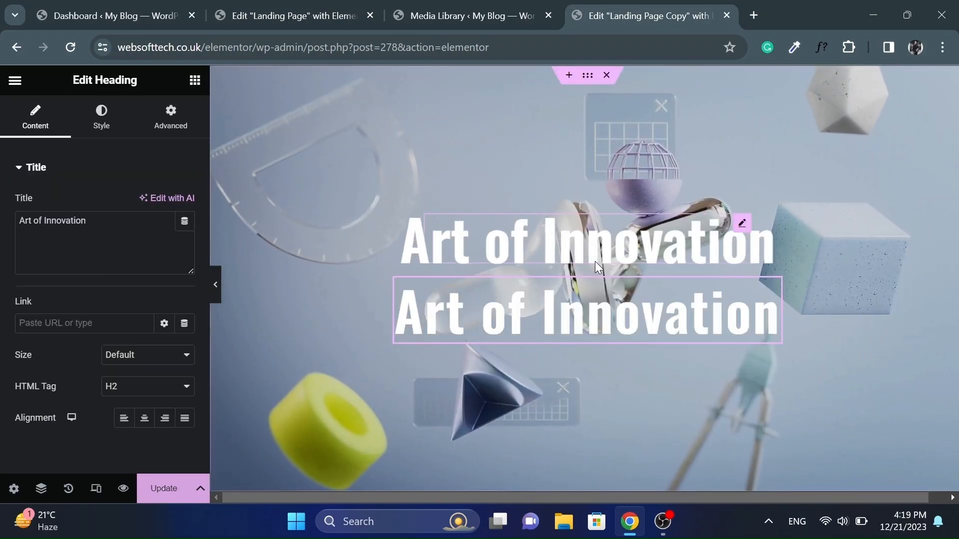
- Delete the original upper "Art of Innovation" heading from the hero
{"action": "left_click", "coordinate": [546, 236]}
{"action": "right_click", "coordinate": [547, 241]}
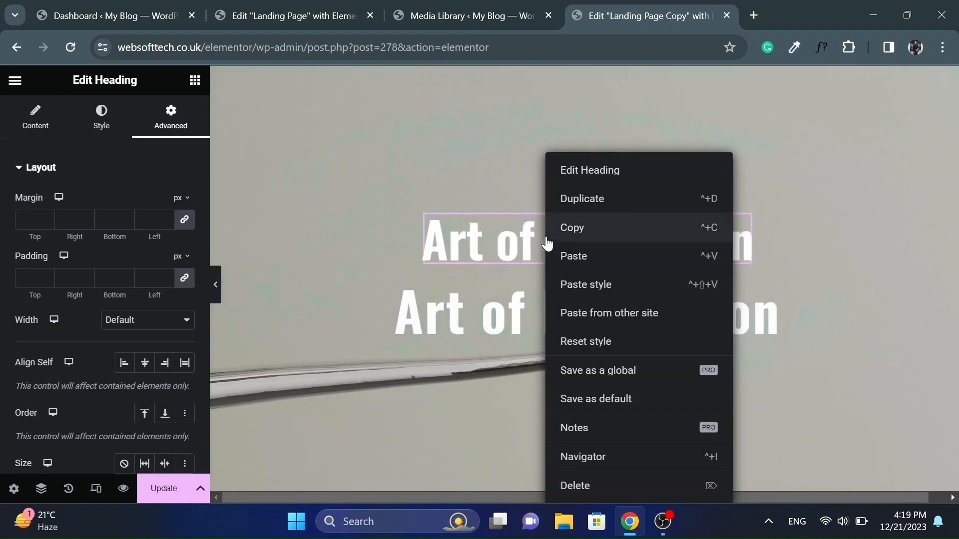
{"action": "left_click", "coordinate": [567, 485]}
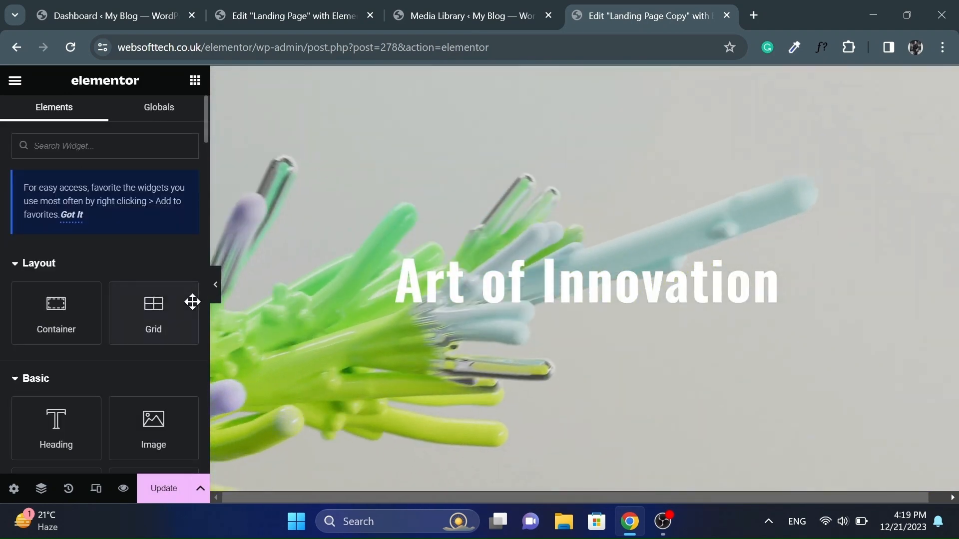
- Preview the hero at full editor width, then save the page update
{"action": "left_click", "coordinate": [215, 290]}
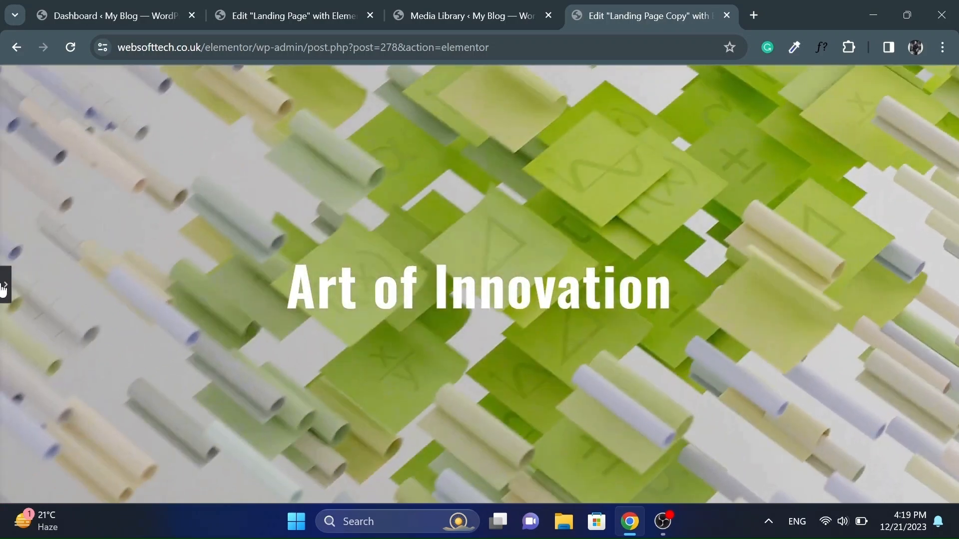
{"action": "left_click", "coordinate": [4, 285]}
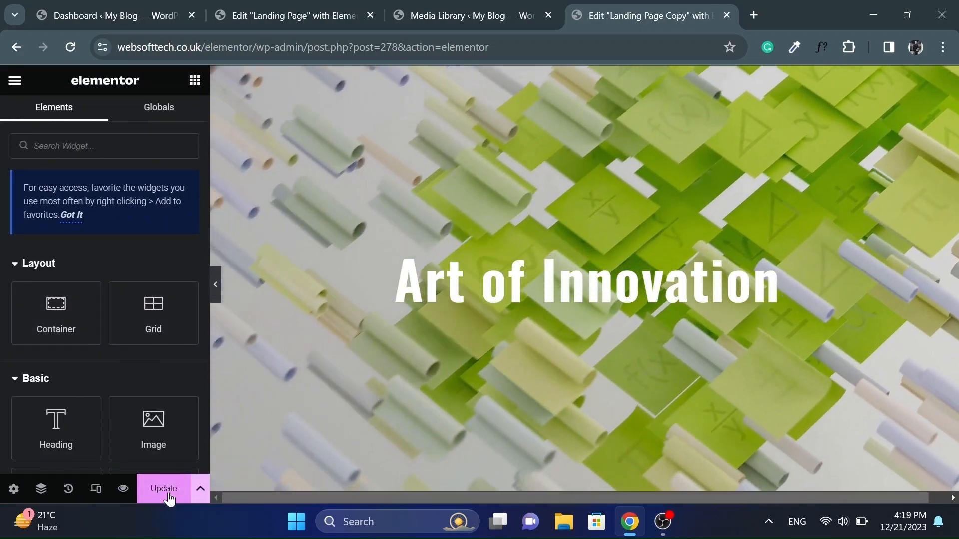
{"action": "left_click", "coordinate": [168, 494]}
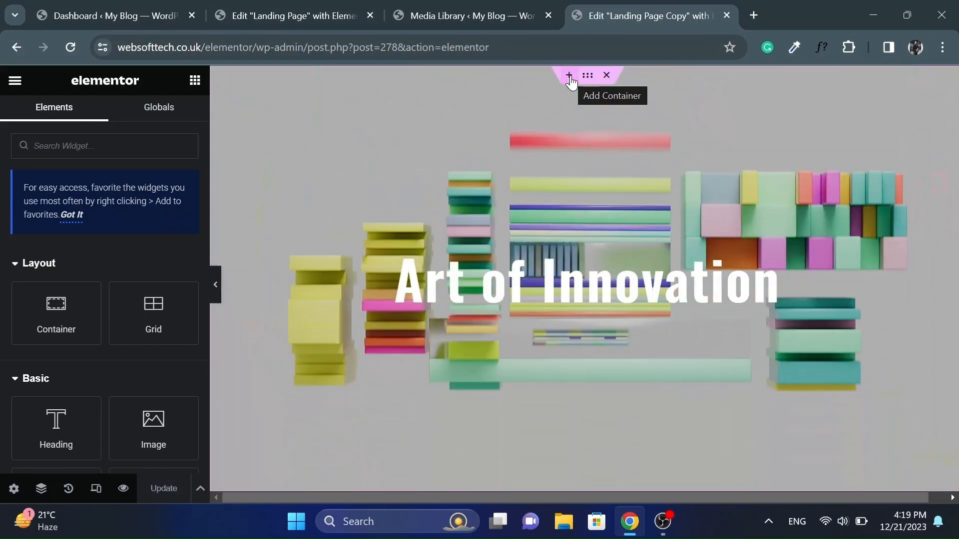
- Add a two-column container with a narrow left and a wide right column above the video hero
{"action": "left_click", "coordinate": [570, 76]}
{"action": "left_click", "coordinate": [569, 135]}
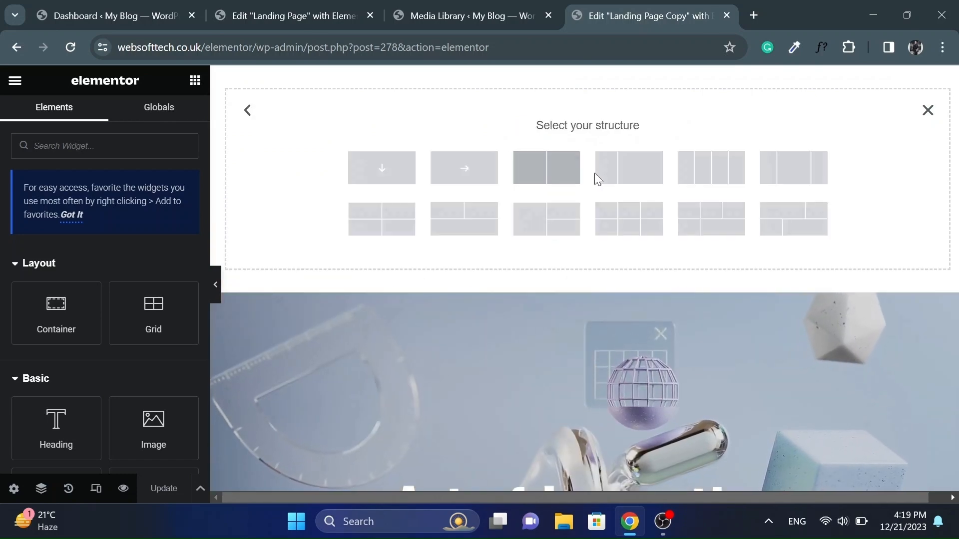
{"action": "left_click", "coordinate": [610, 174]}
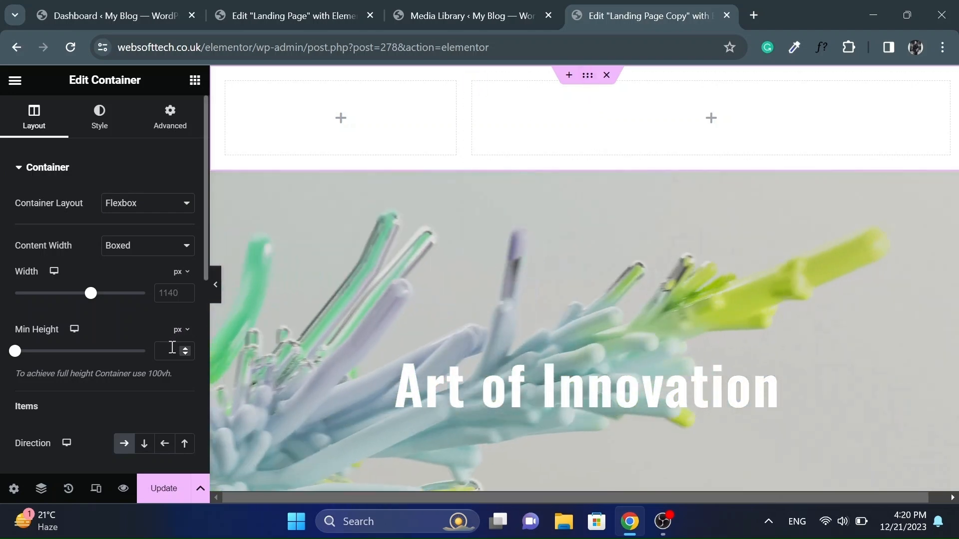
- Set the new container's minimum height to 85 px and center its items with both Justify Content and Align Items
{"action": "type", "text": "85"}
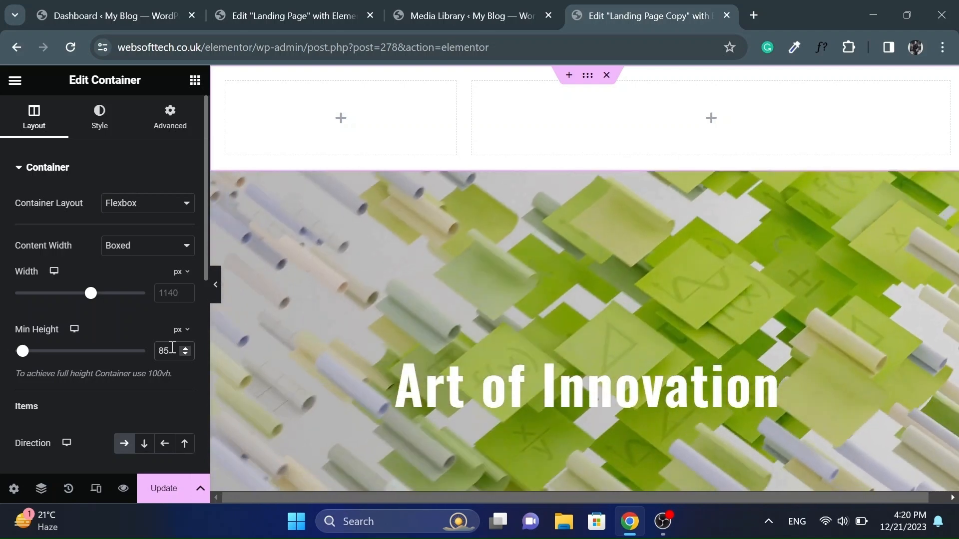
{"action": "scroll", "coordinate": [95, 380], "scroll_direction": "down", "scroll_amount": 5}
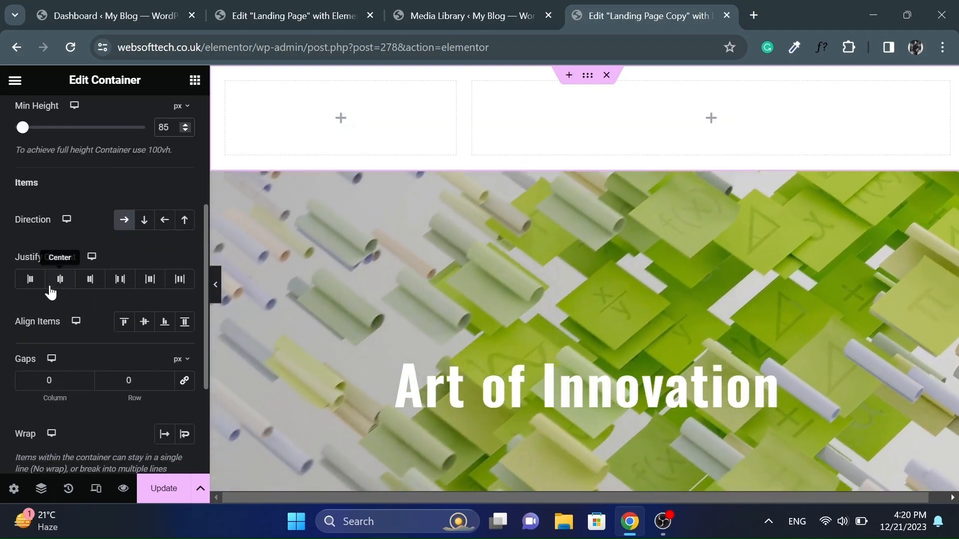
{"action": "left_click", "coordinate": [59, 285]}
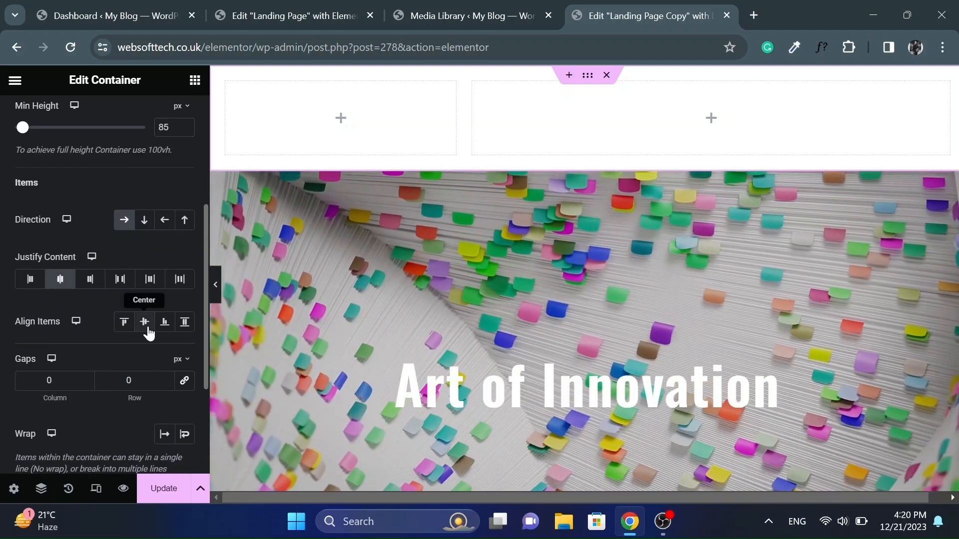
{"action": "left_click", "coordinate": [147, 330]}
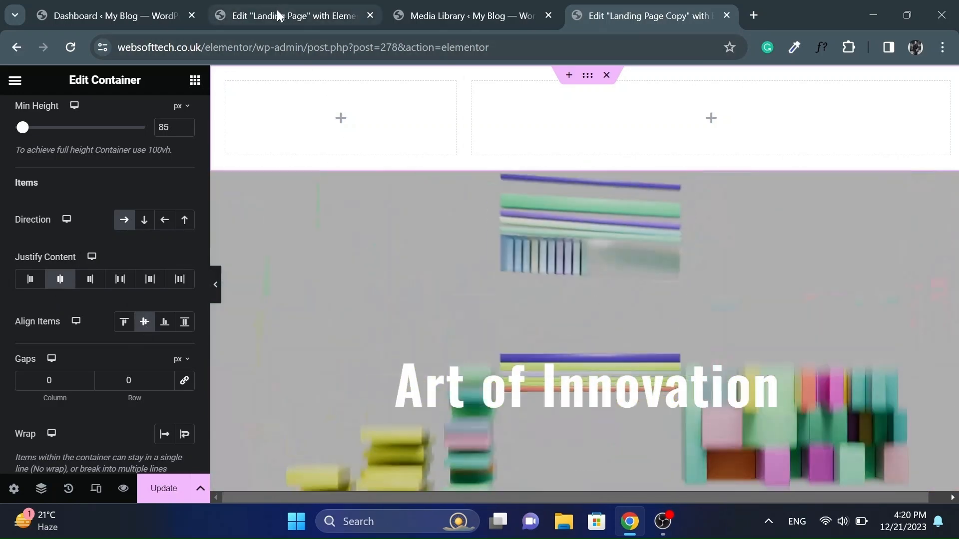
- Copy the WP Guru logo image from the finished Landing Page's header into the narrow left column on Landing Page Copy
{"action": "left_click", "coordinate": [277, 10]}
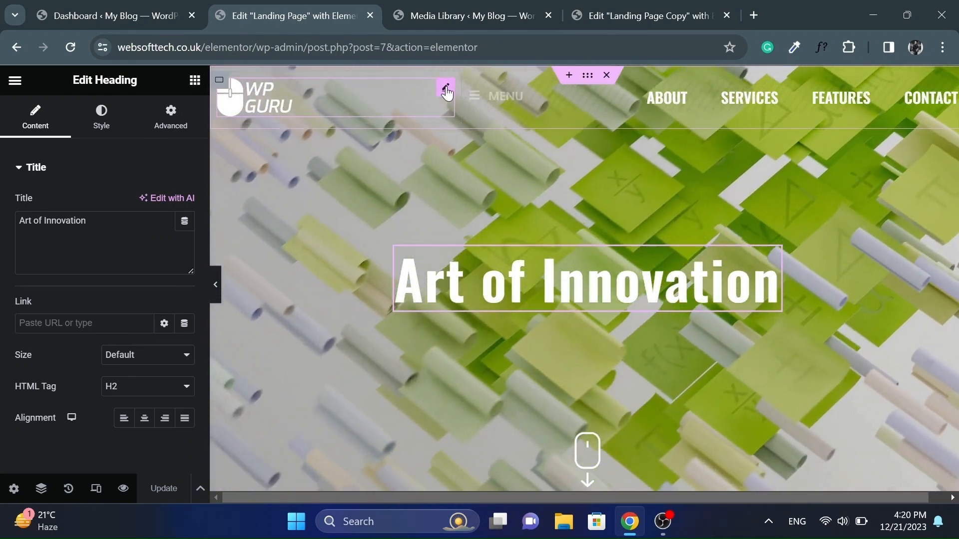
{"action": "right_click", "coordinate": [446, 86]}
{"action": "left_click", "coordinate": [472, 161]}
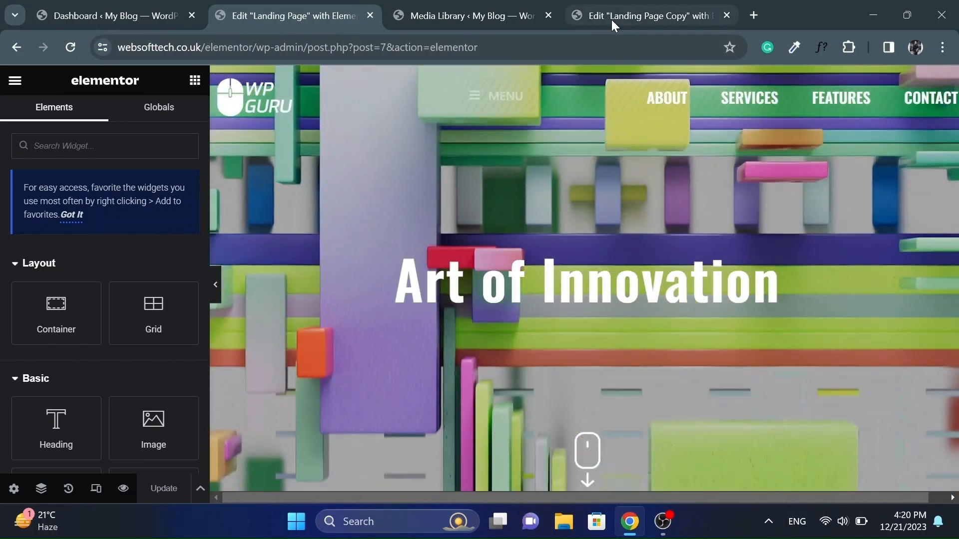
{"action": "left_click", "coordinate": [612, 24]}
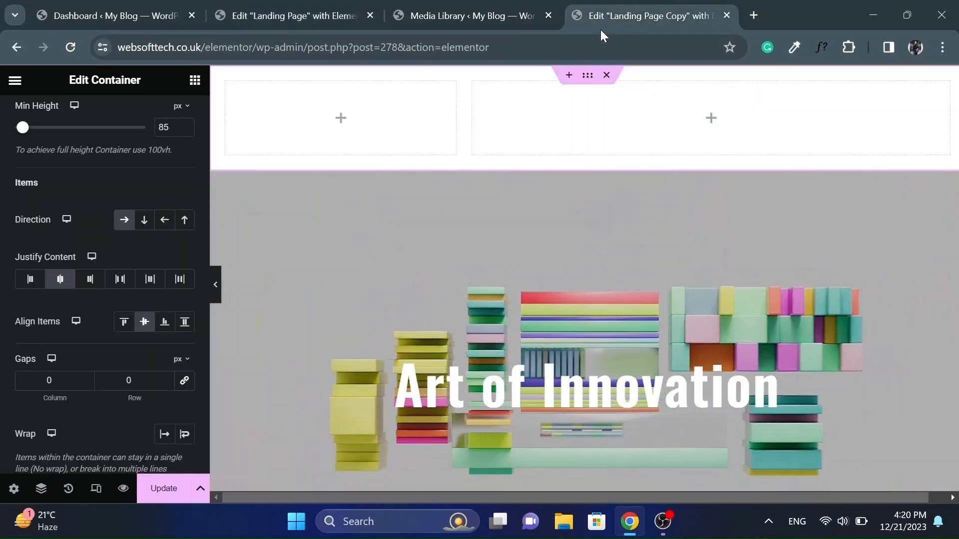
{"action": "right_click", "coordinate": [342, 121]}
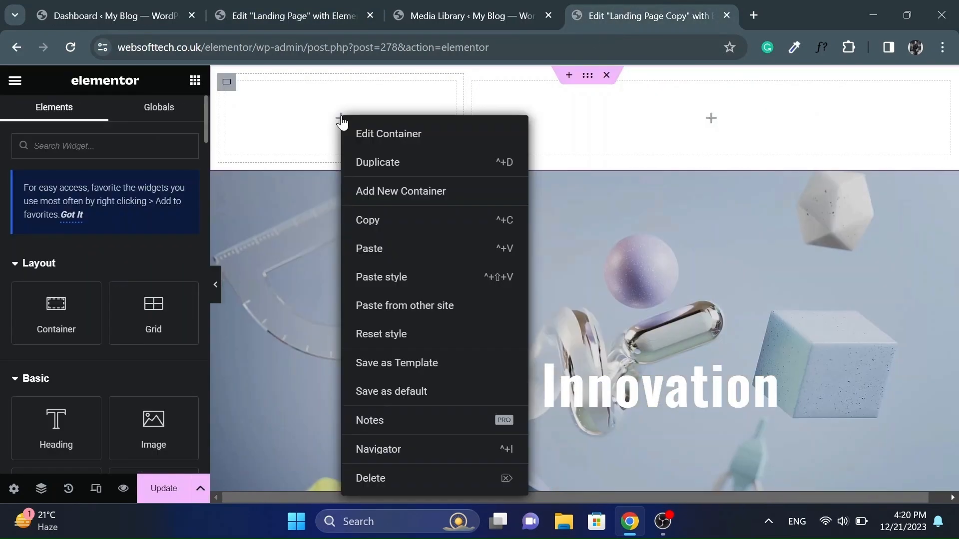
{"action": "left_click", "coordinate": [370, 248]}
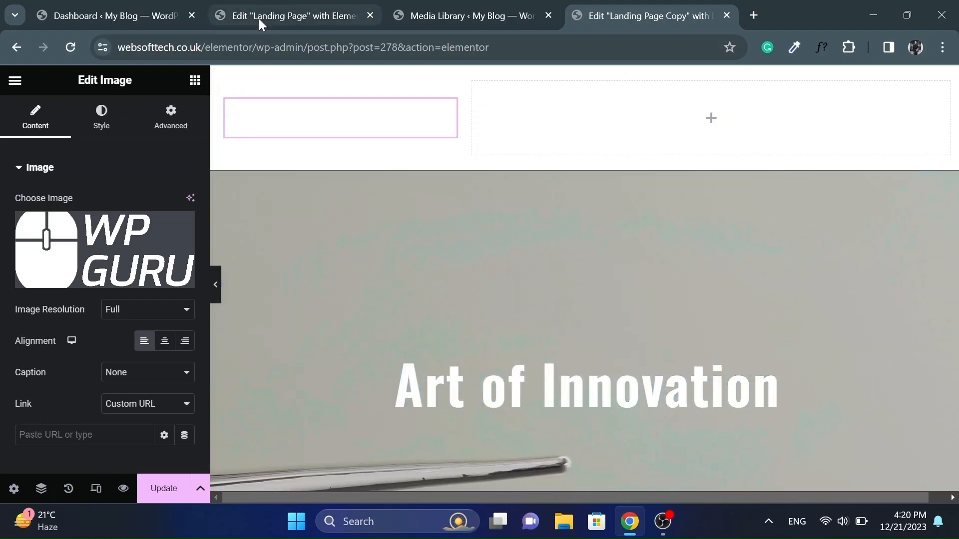
- Copy the Icon List menu (About, Services, Features, Contact) from the Header structure of the finished Landing Page
{"action": "left_click", "coordinate": [259, 19]}
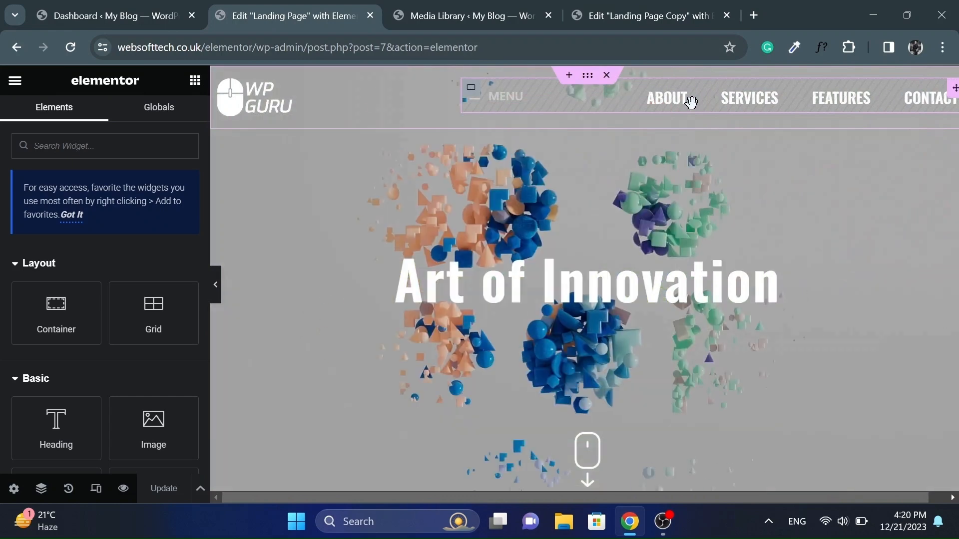
{"action": "left_click", "coordinate": [691, 102]}
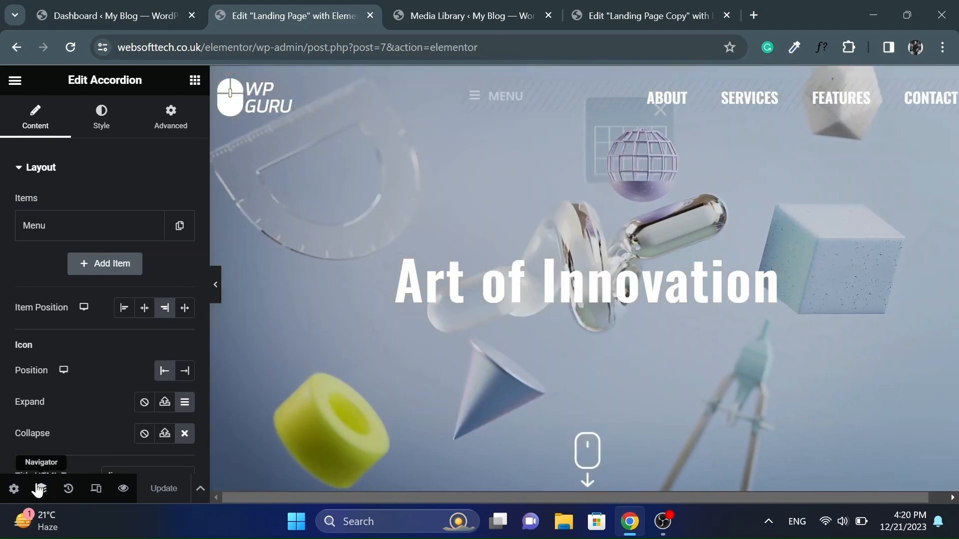
{"action": "left_click", "coordinate": [40, 488]}
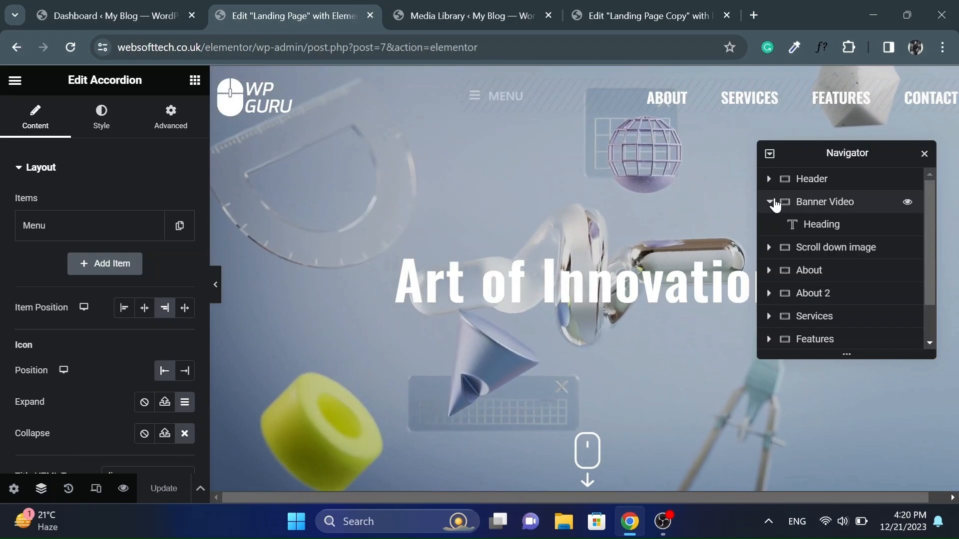
{"action": "left_click", "coordinate": [769, 180]}
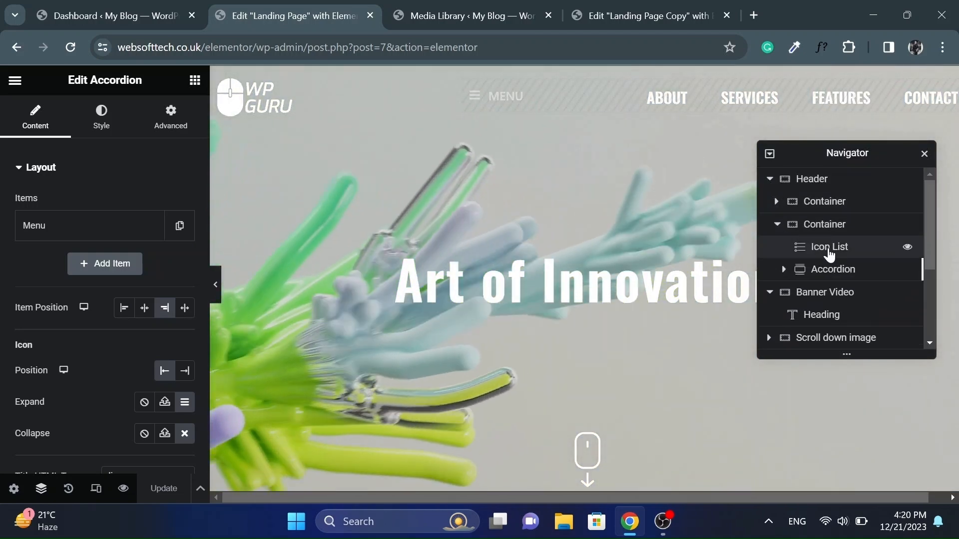
{"action": "left_click", "coordinate": [829, 247]}
{"action": "right_click", "coordinate": [829, 253]}
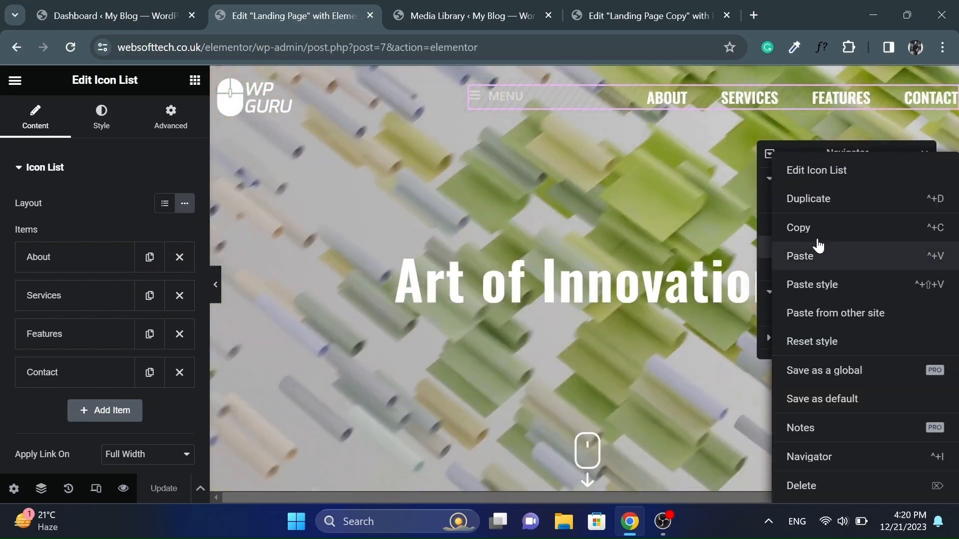
{"action": "left_click", "coordinate": [797, 228]}
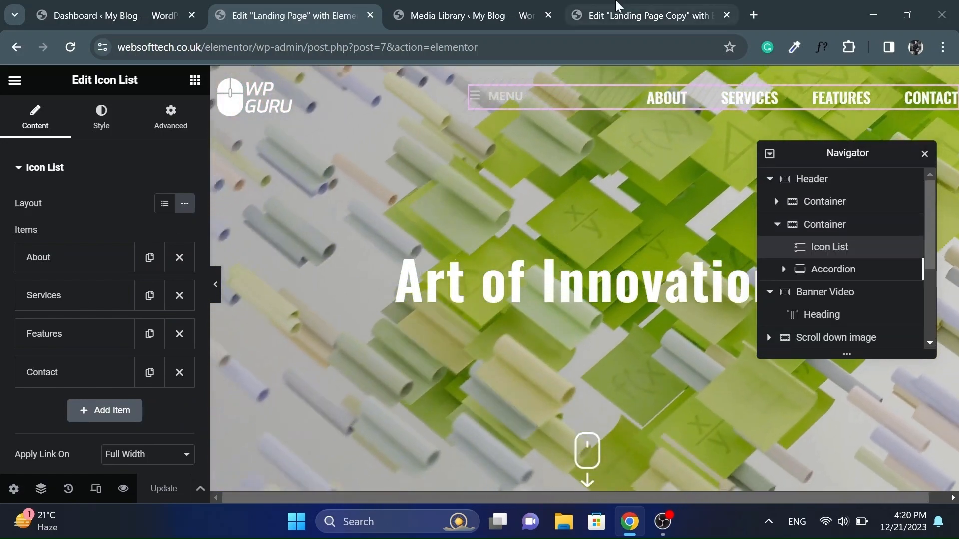
- Paste the copied Icon List into the wide right column of the header container on Landing Page Copy
{"action": "left_click", "coordinate": [615, 10]}
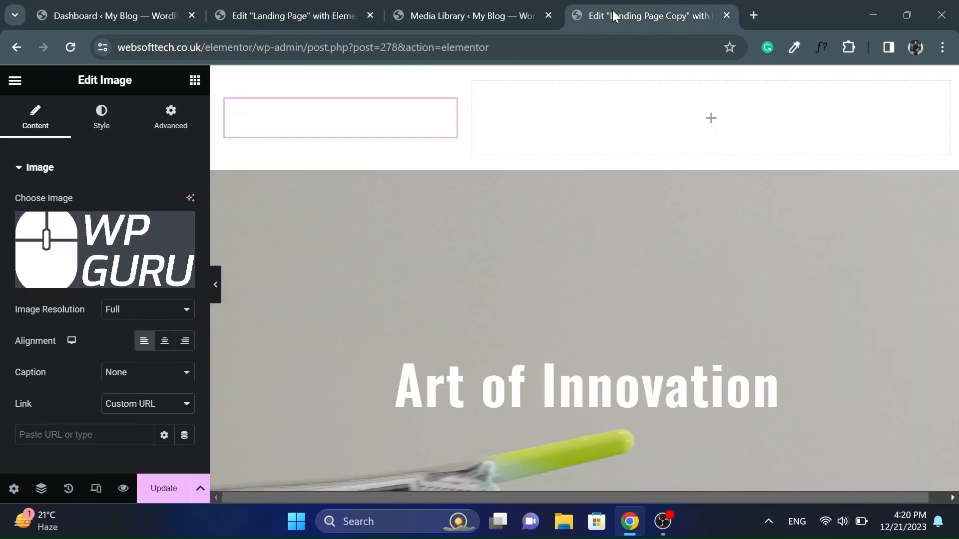
{"action": "right_click", "coordinate": [710, 129]}
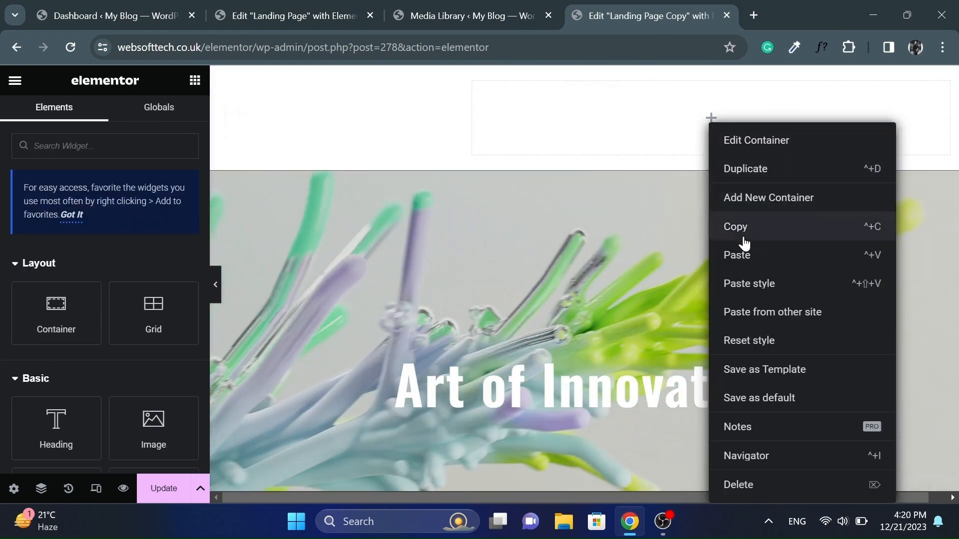
{"action": "left_click", "coordinate": [743, 255]}
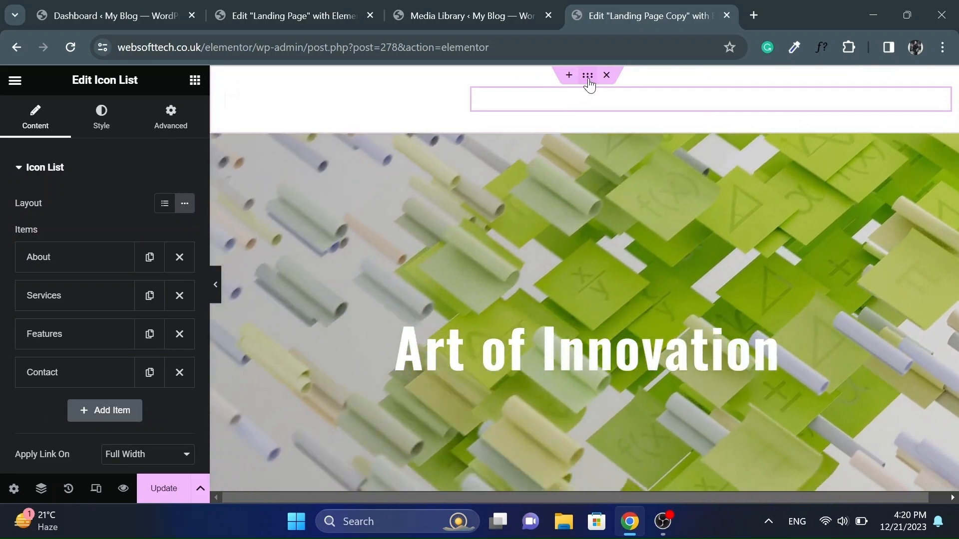
- Unlink the header container's margins, set the bottom margin to -85 px so it overlaps the hero, and preview the page
{"action": "left_click", "coordinate": [588, 79]}
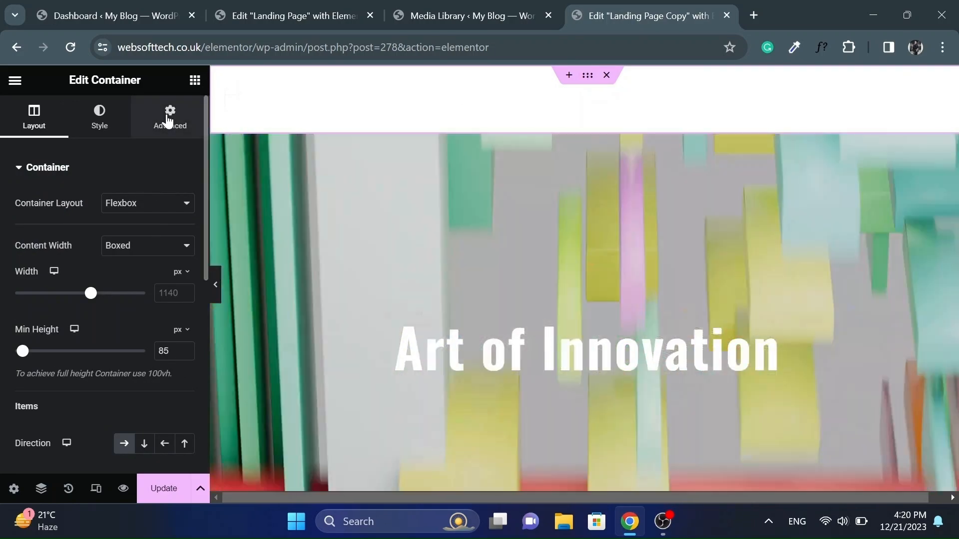
{"action": "left_click", "coordinate": [168, 122]}
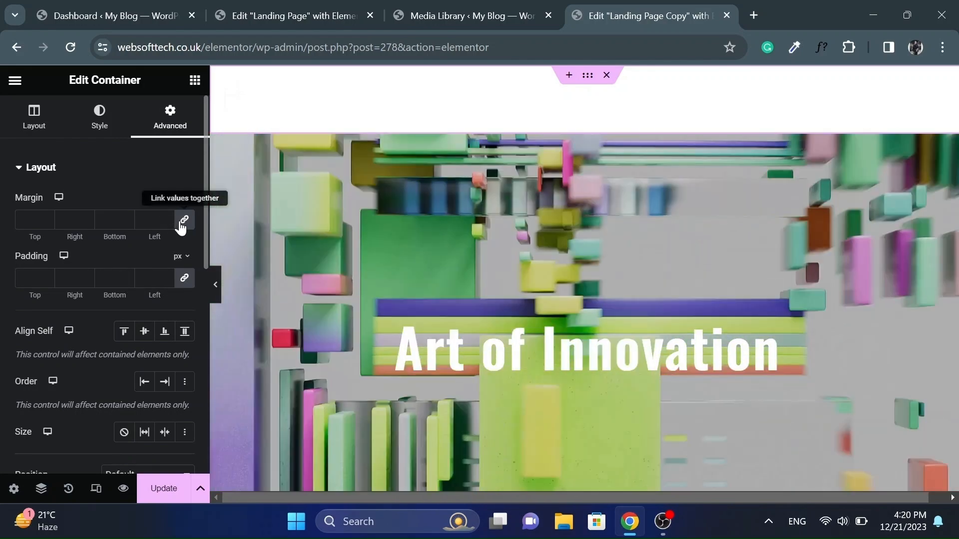
{"action": "left_click", "coordinate": [182, 223]}
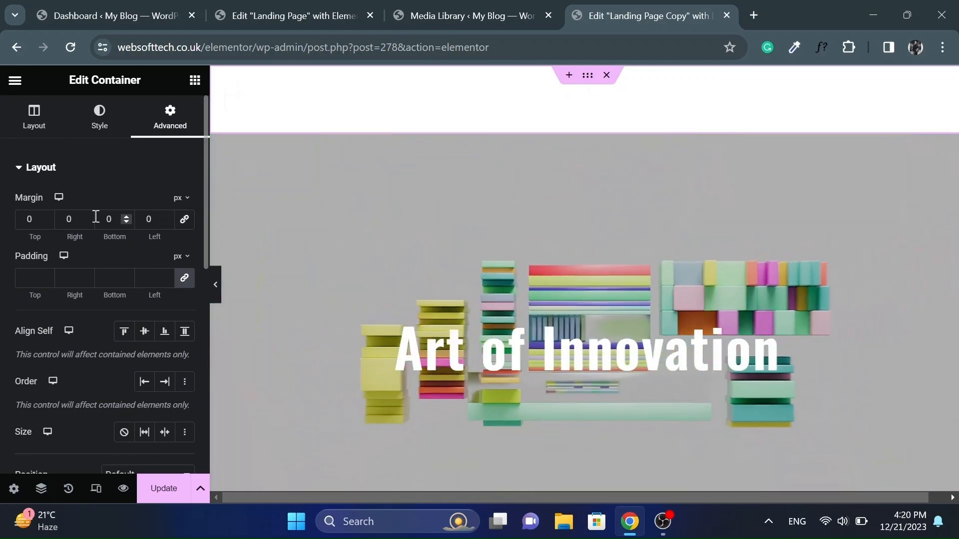
{"action": "key", "text": "Down"}
{"action": "key", "text": "Down"}
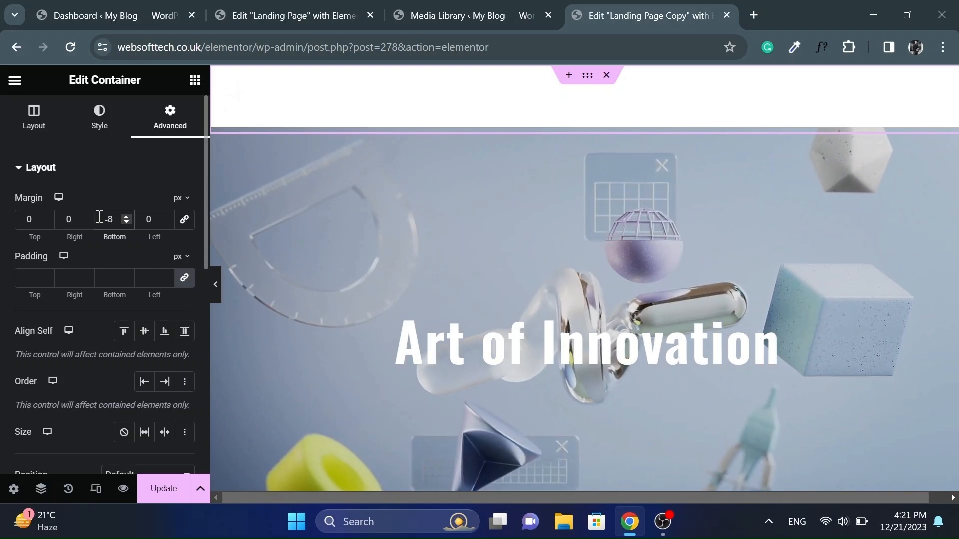
{"action": "type", "text": "5"}
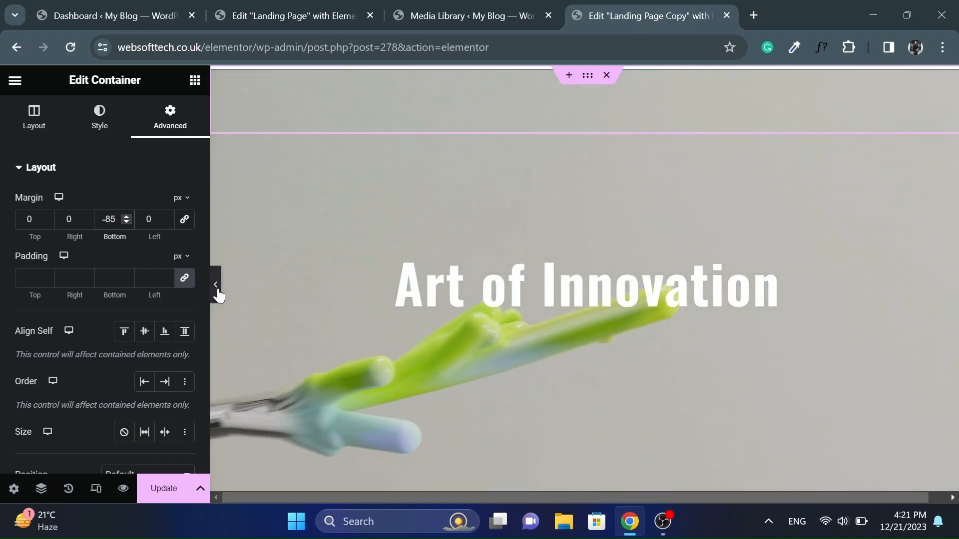
{"action": "left_click", "coordinate": [216, 286]}
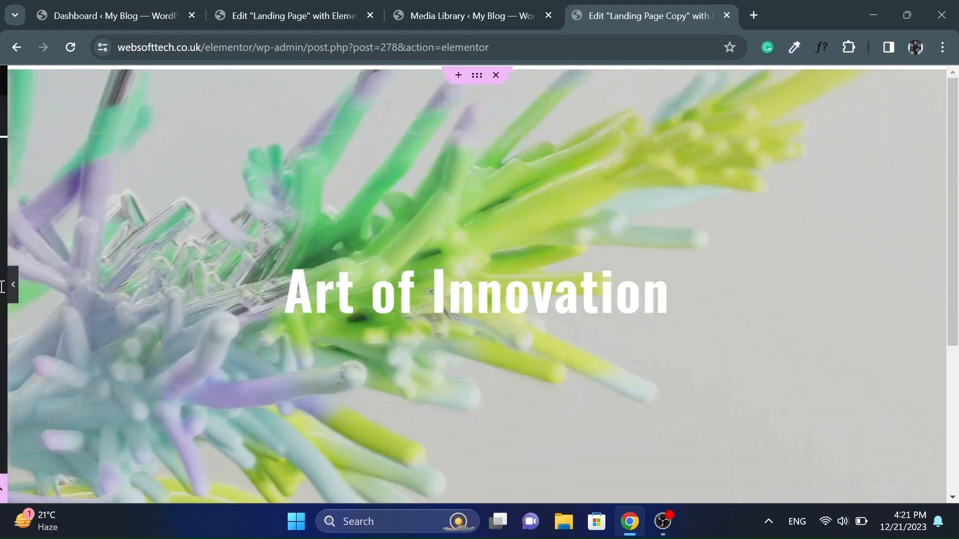
{"action": "left_click", "coordinate": [5, 285]}
- Set the header container's Z-Index to 999 and preview the page at full editor width
{"action": "scroll", "coordinate": [98, 322], "scroll_direction": "down", "scroll_amount": 3}
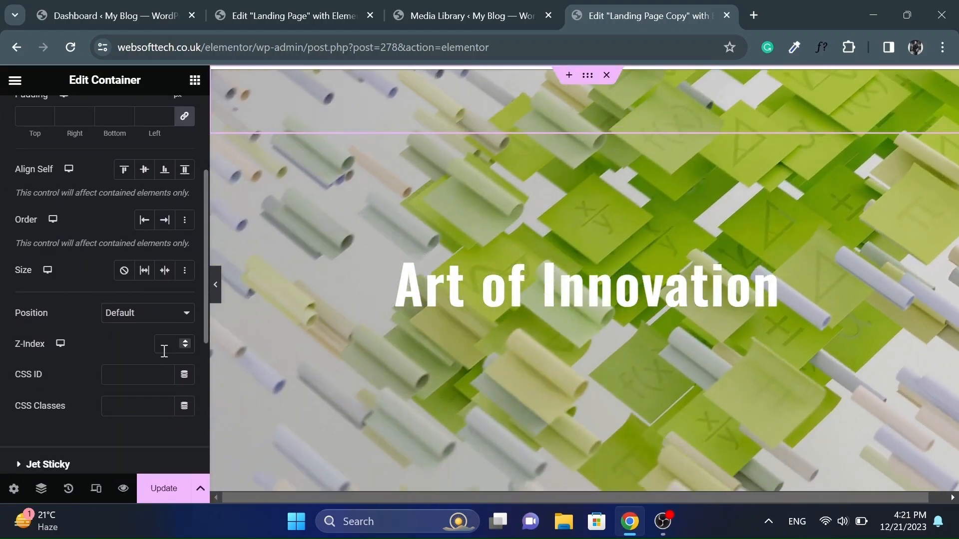
{"action": "left_click", "coordinate": [164, 345]}
{"action": "type", "text": "999"}
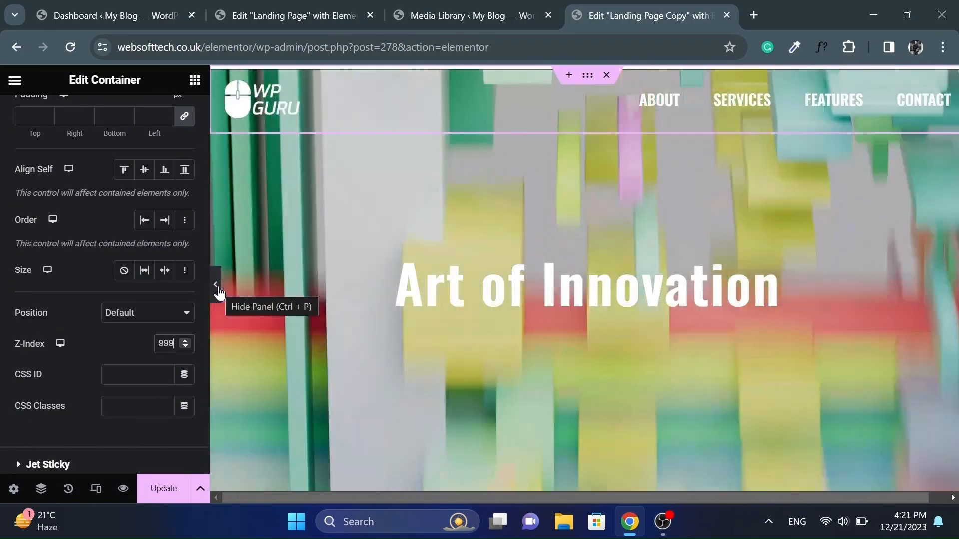
{"action": "left_click", "coordinate": [218, 286]}
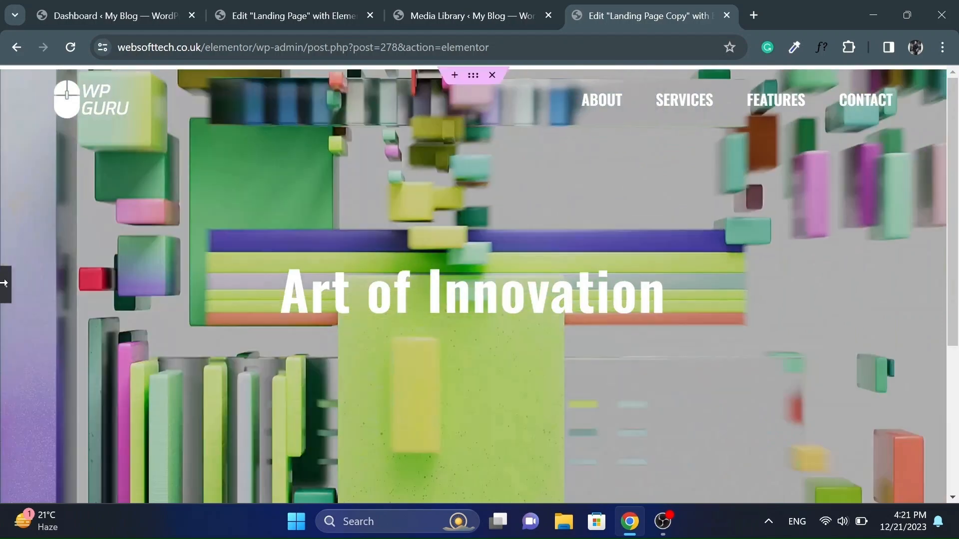
- Set the header container's padding to 0 px on all sides and check its minimum height
{"action": "left_click", "coordinate": [5, 286]}
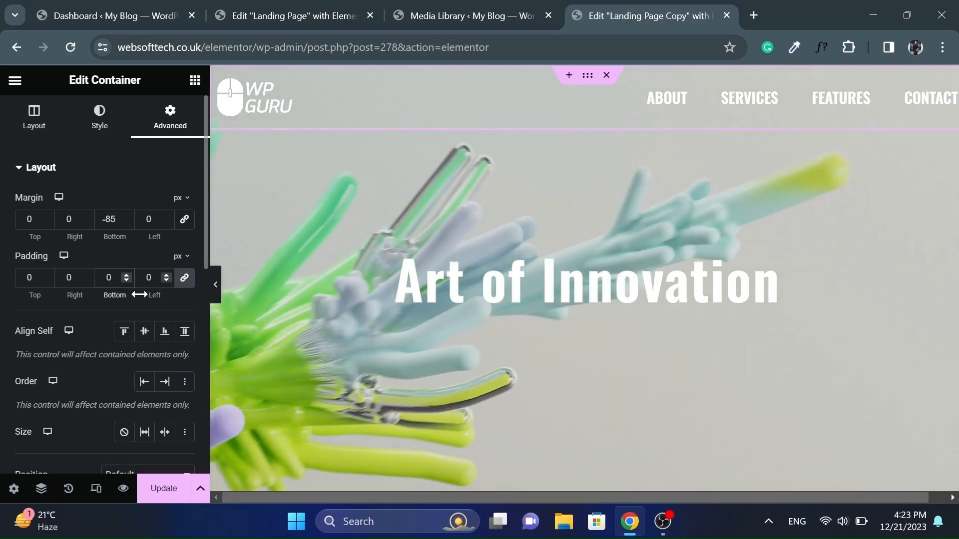
{"action": "left_click", "coordinate": [34, 117]}
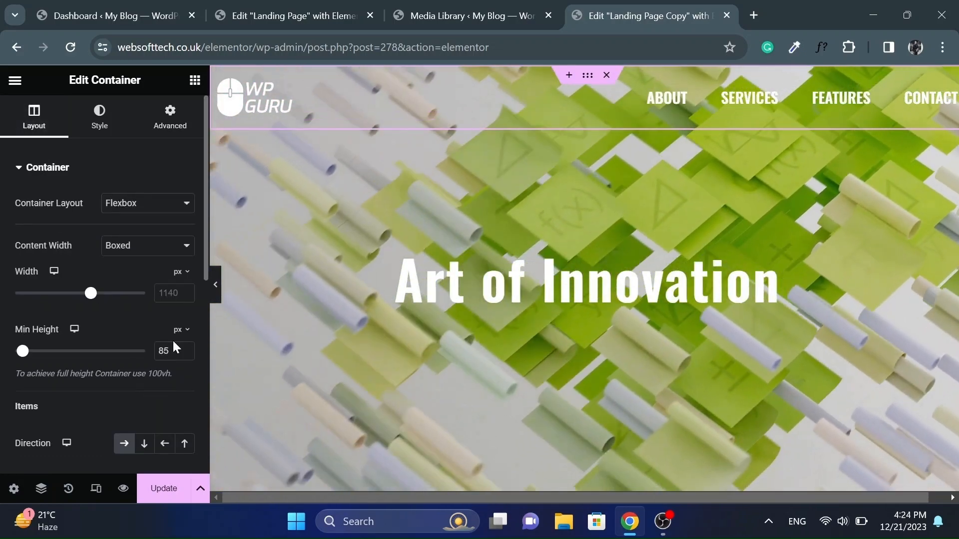
{"action": "double_click", "coordinate": [168, 351]}
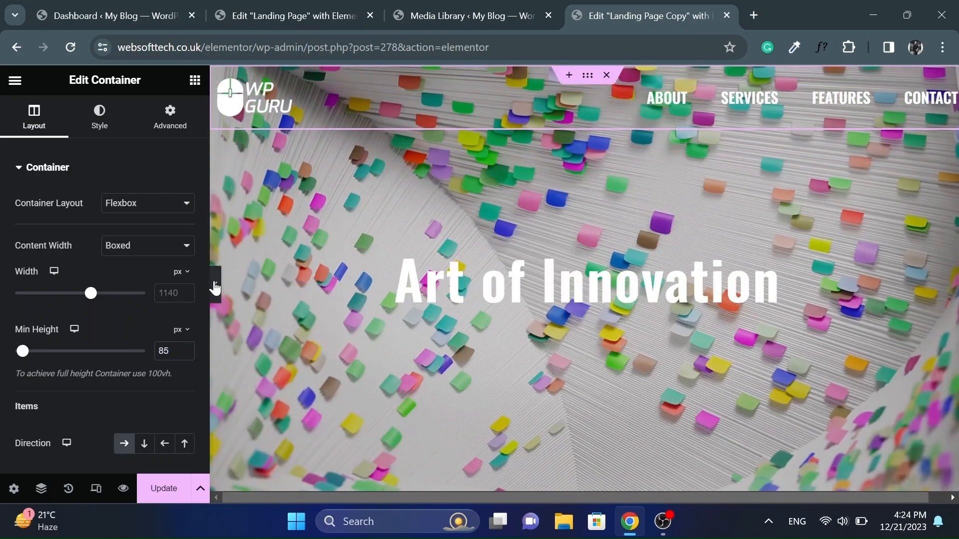
- Preview the header at full editor width and examine the text and anchor link of the menu's About and Services items
{"action": "left_click", "coordinate": [215, 288]}
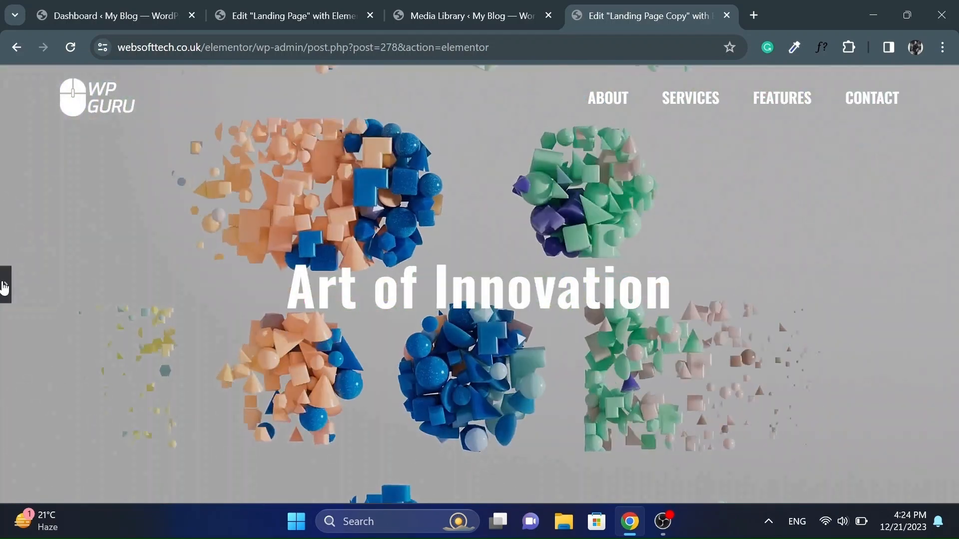
{"action": "left_click", "coordinate": [5, 285]}
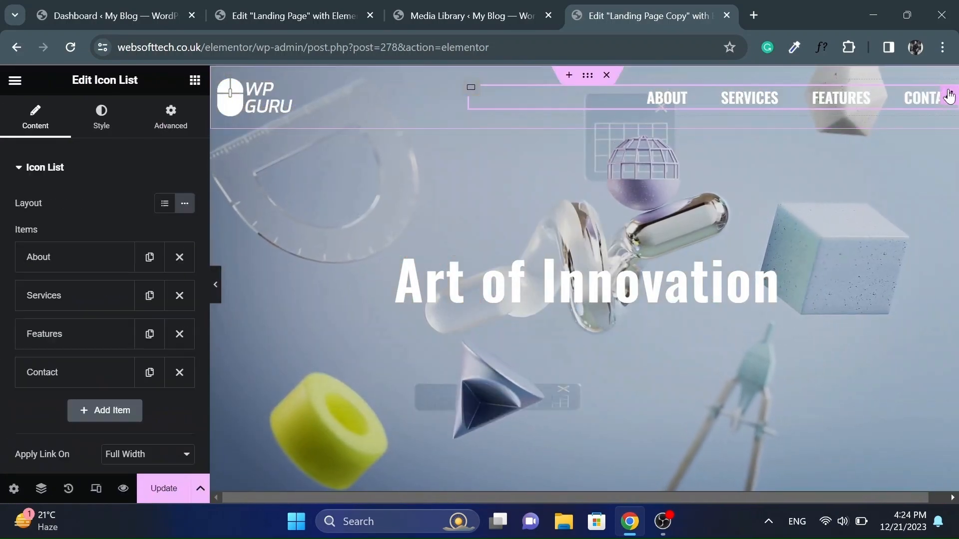
{"action": "left_click", "coordinate": [48, 257]}
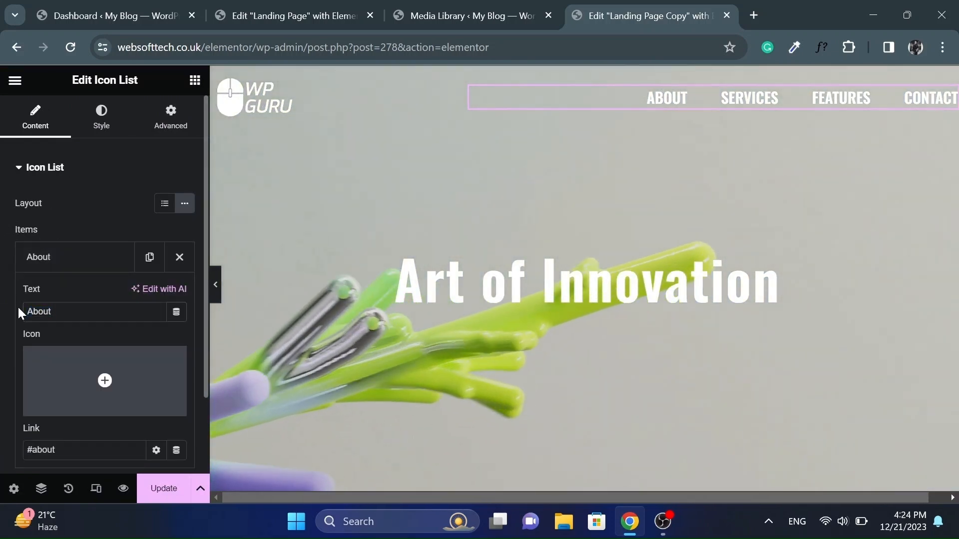
{"action": "scroll", "coordinate": [141, 318], "scroll_direction": "down", "scroll_amount": 3}
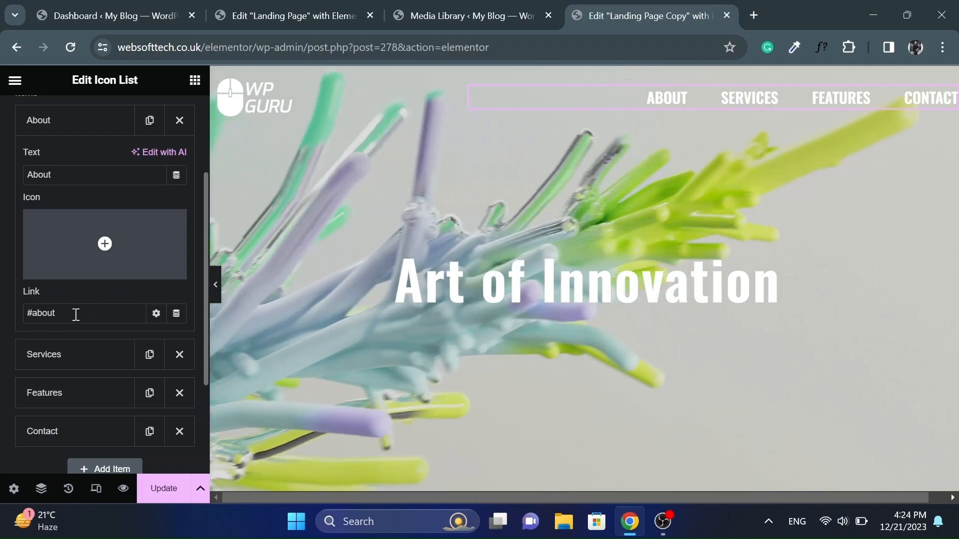
{"action": "left_click_drag", "start_coordinate": [75, 315], "coordinate": [18, 312]}
{"action": "left_click", "coordinate": [17, 312]}
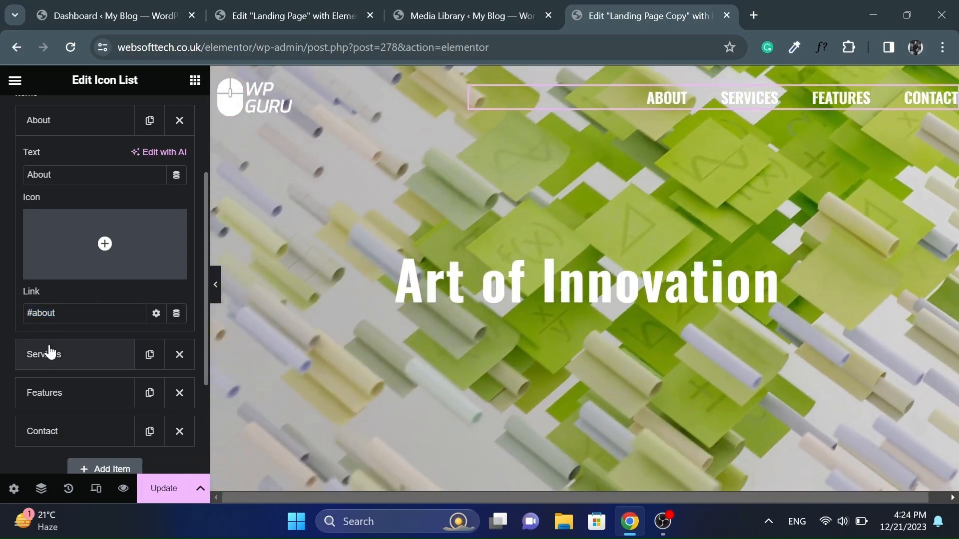
{"action": "left_click", "coordinate": [47, 354]}
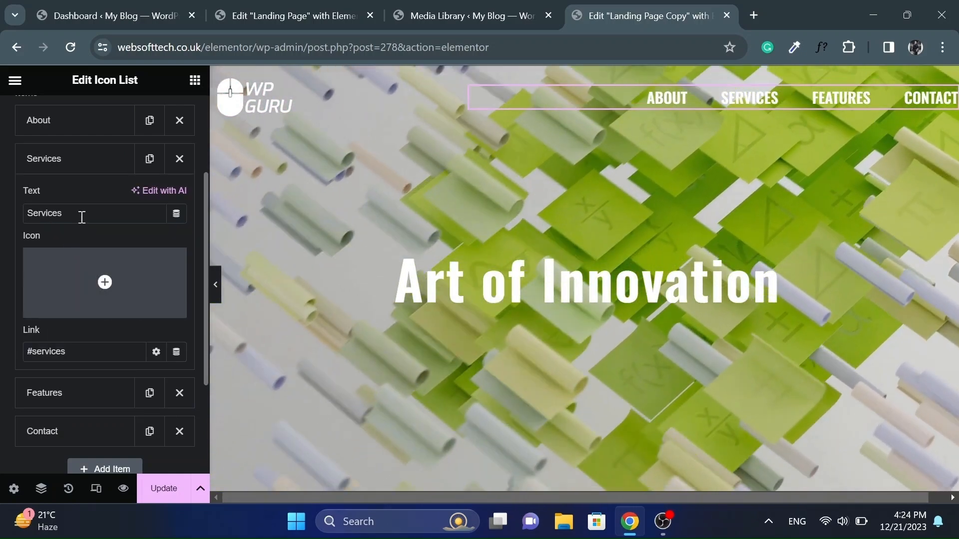
{"action": "left_click_drag", "start_coordinate": [82, 218], "coordinate": [19, 210]}
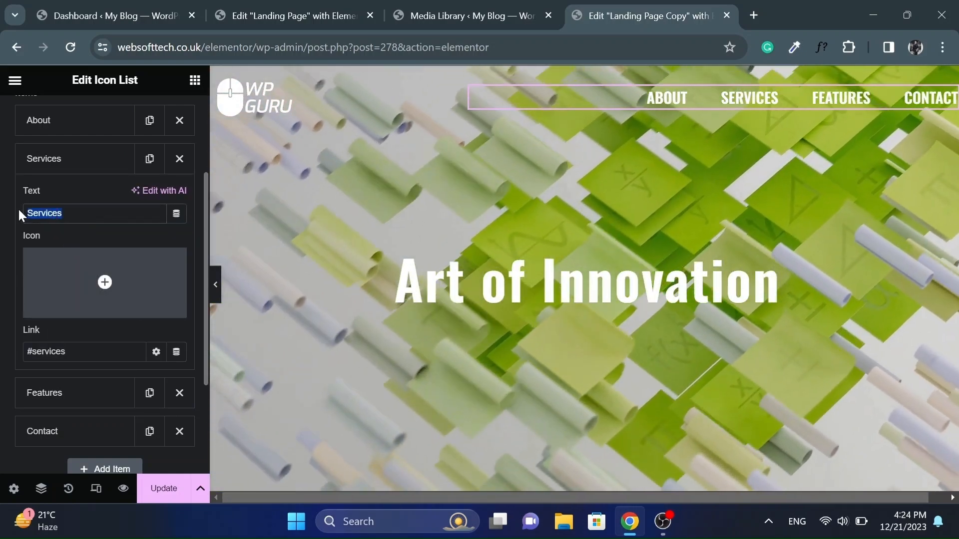
{"action": "left_click_drag", "start_coordinate": [69, 351], "coordinate": [2, 356]}
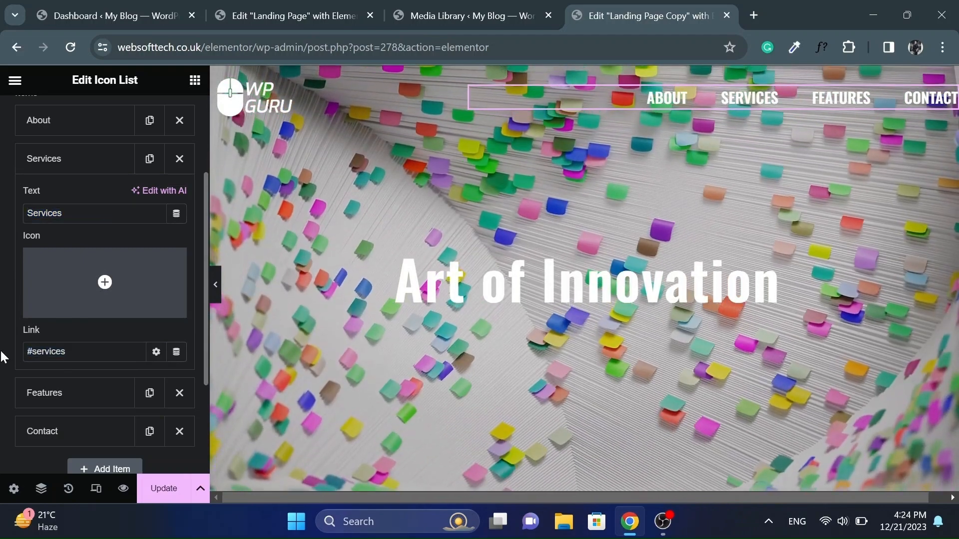
- Compare the menu icon list's default and inline layouts and check the header at full editor width
{"action": "scroll", "coordinate": [116, 199], "scroll_direction": "up", "scroll_amount": 3}
{"action": "left_click", "coordinate": [167, 207]}
{"action": "left_click", "coordinate": [186, 208]}
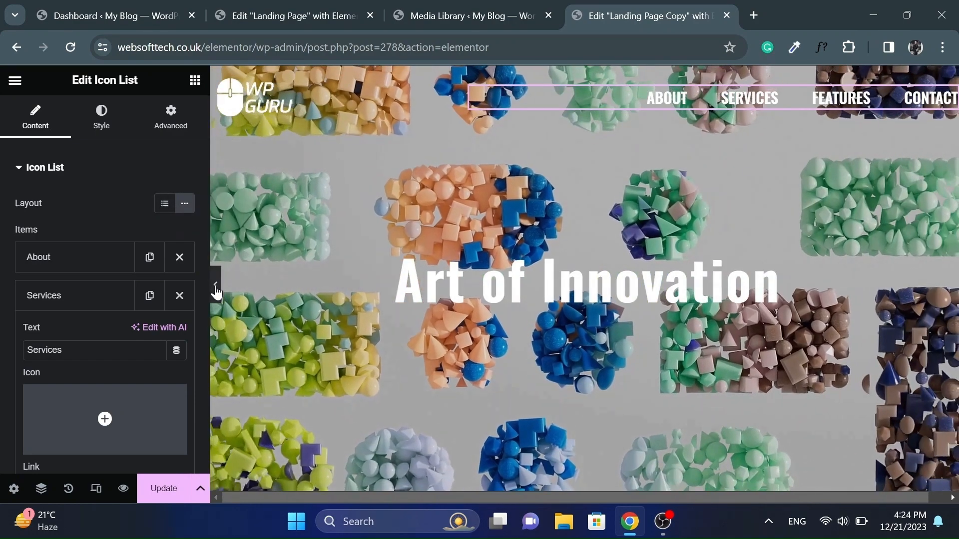
{"action": "left_click", "coordinate": [215, 284]}
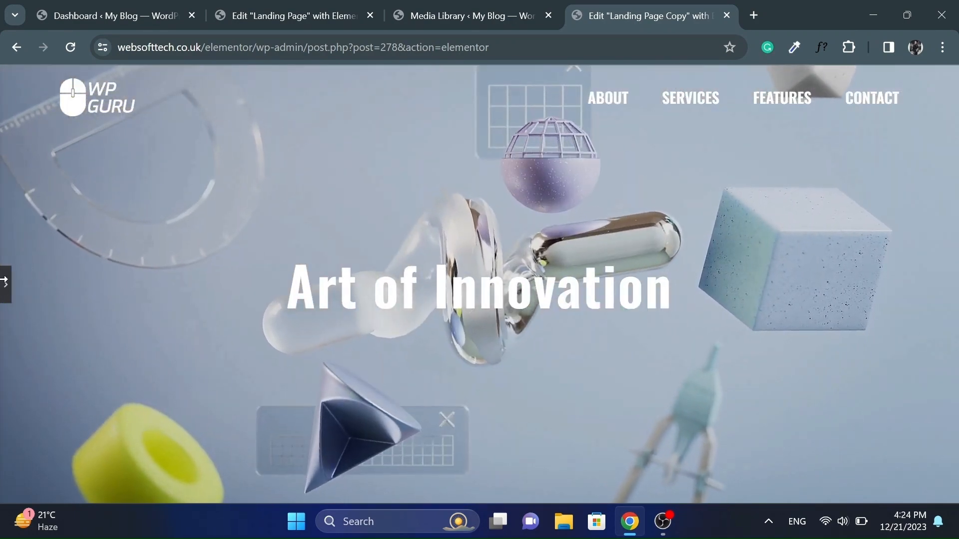
{"action": "left_click", "coordinate": [4, 286]}
- Switch the editor to mobile portrait view and check how the header looks there
{"action": "left_click", "coordinate": [94, 496]}
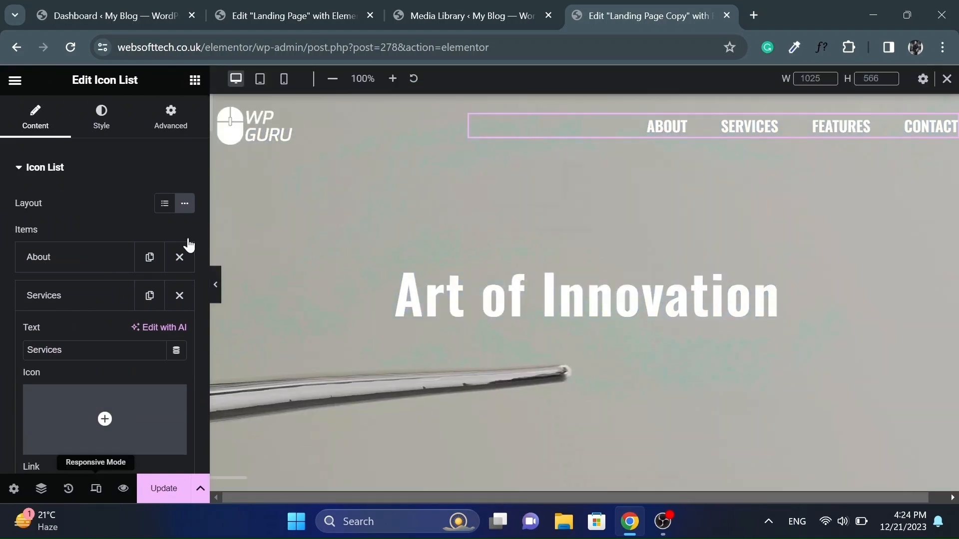
{"action": "left_click", "coordinate": [283, 83]}
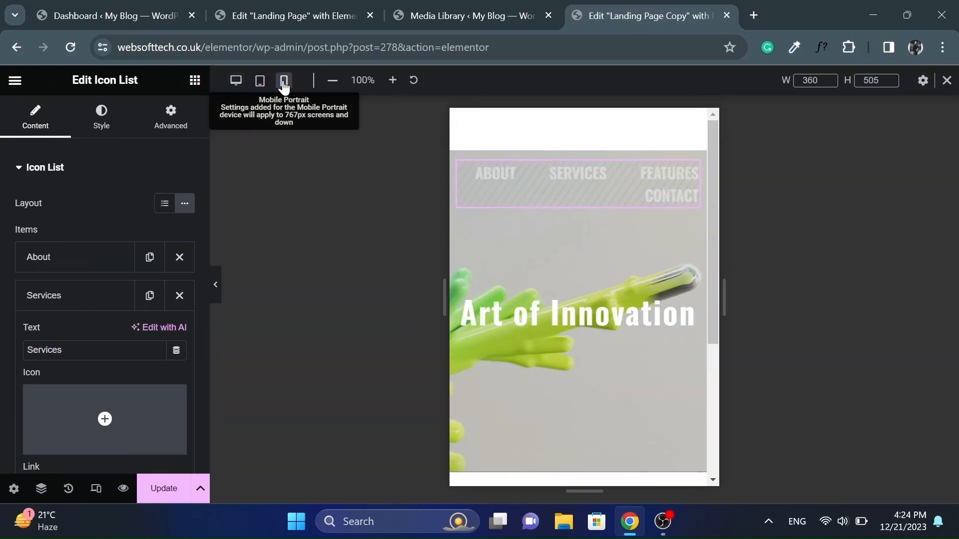
{"action": "left_click", "coordinate": [215, 287]}
{"action": "left_click", "coordinate": [4, 287]}
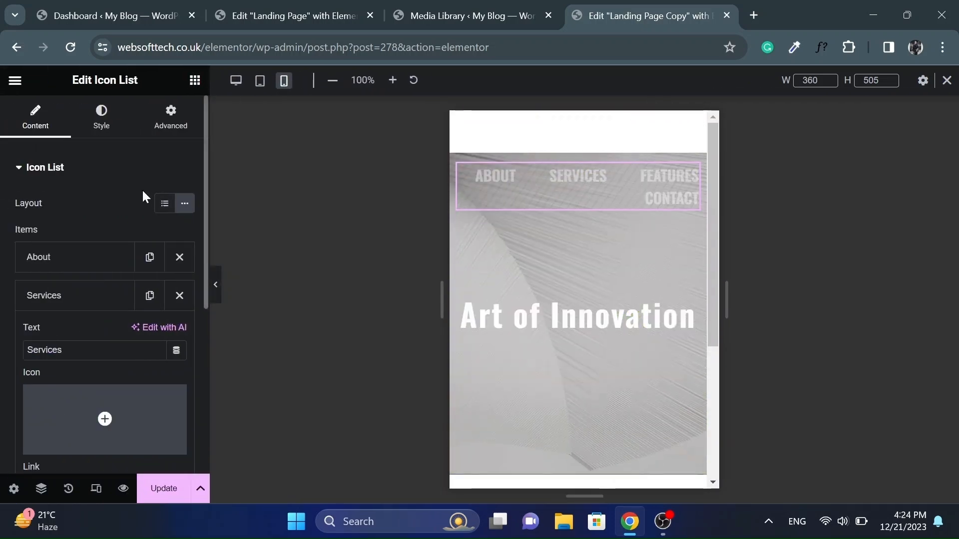
- Hide the menu icon list on mobile portrait and return to the desktop view
{"action": "left_click", "coordinate": [172, 123]}
{"action": "scroll", "coordinate": [8, 300], "scroll_direction": "down", "scroll_amount": 8}
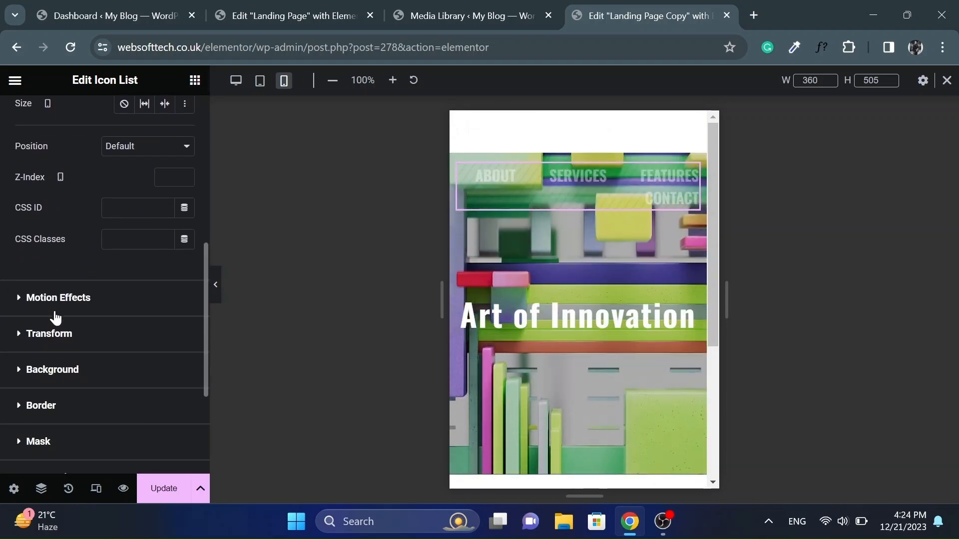
{"action": "scroll", "coordinate": [55, 318], "scroll_direction": "down", "scroll_amount": 2}
{"action": "left_click", "coordinate": [52, 378]}
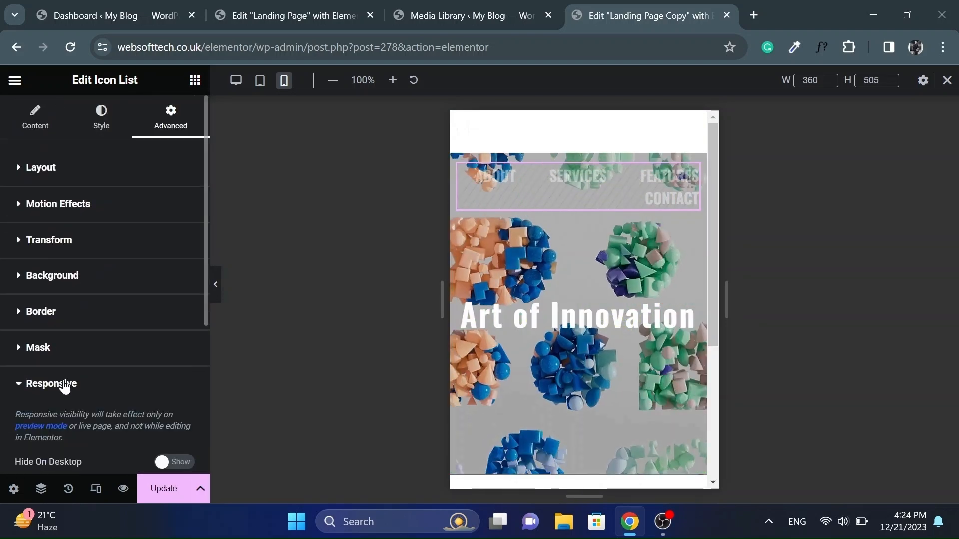
{"action": "scroll", "coordinate": [80, 340], "scroll_direction": "down", "scroll_amount": 3}
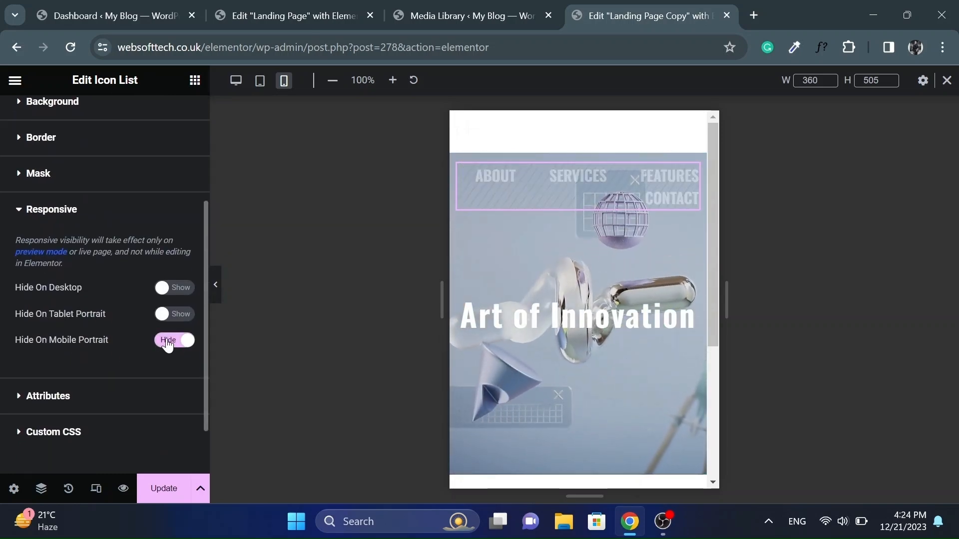
{"action": "left_click", "coordinate": [237, 82]}
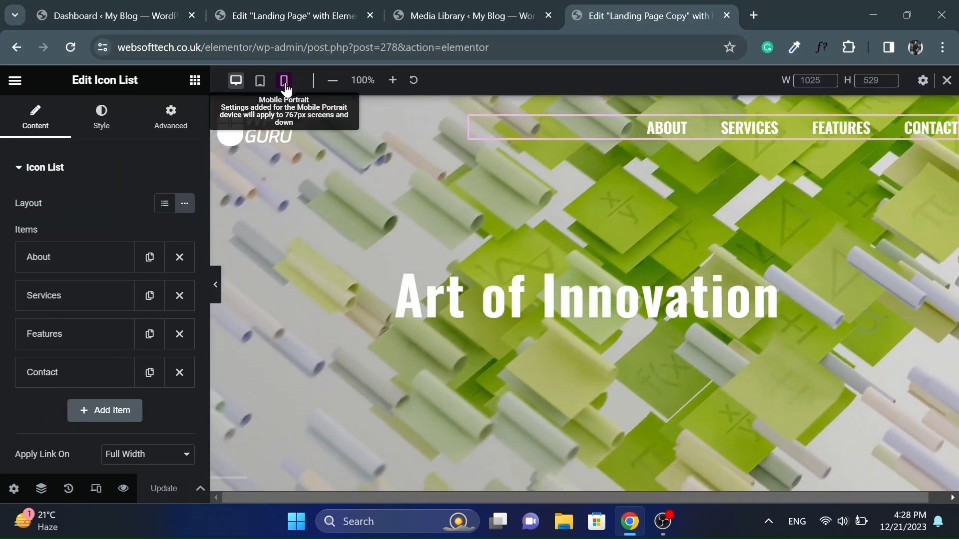
- Preview the header in mobile portrait with the menu hidden, and leave responsive mode
{"action": "left_click", "coordinate": [283, 80]}
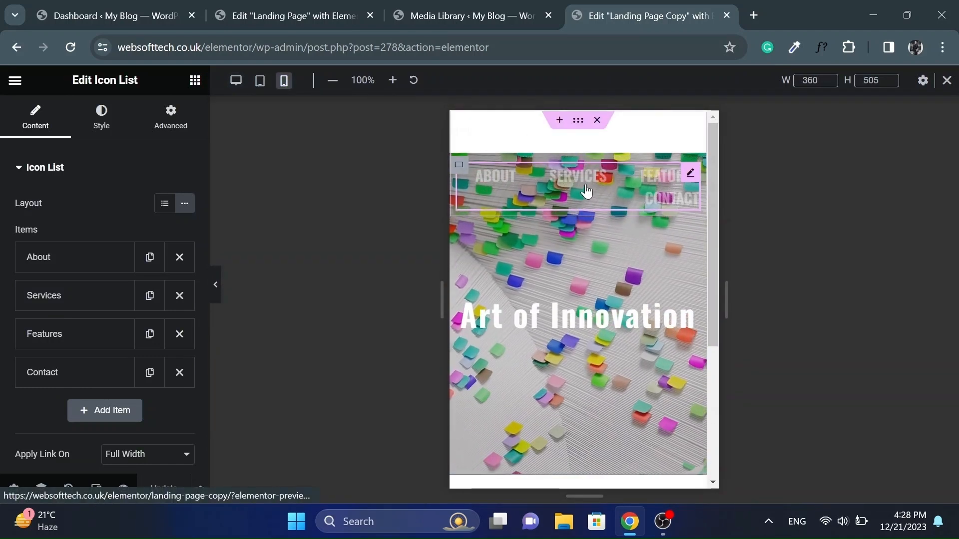
{"action": "left_click", "coordinate": [215, 293]}
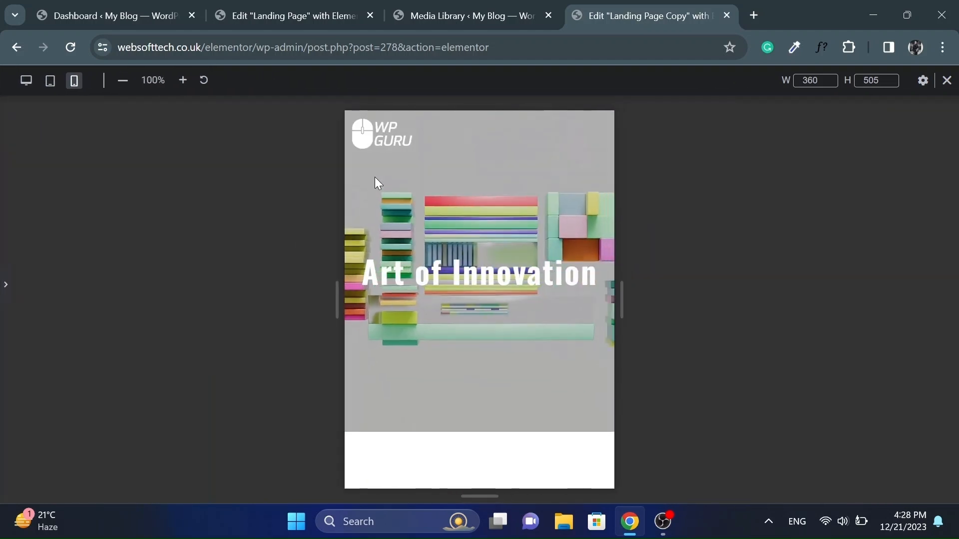
{"action": "left_click", "coordinate": [6, 289]}
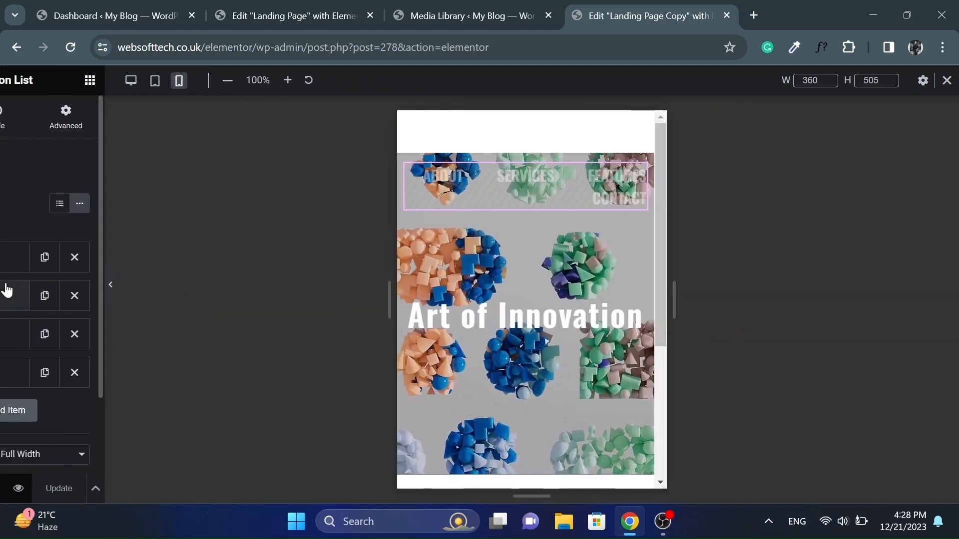
{"action": "left_click", "coordinate": [96, 500]}
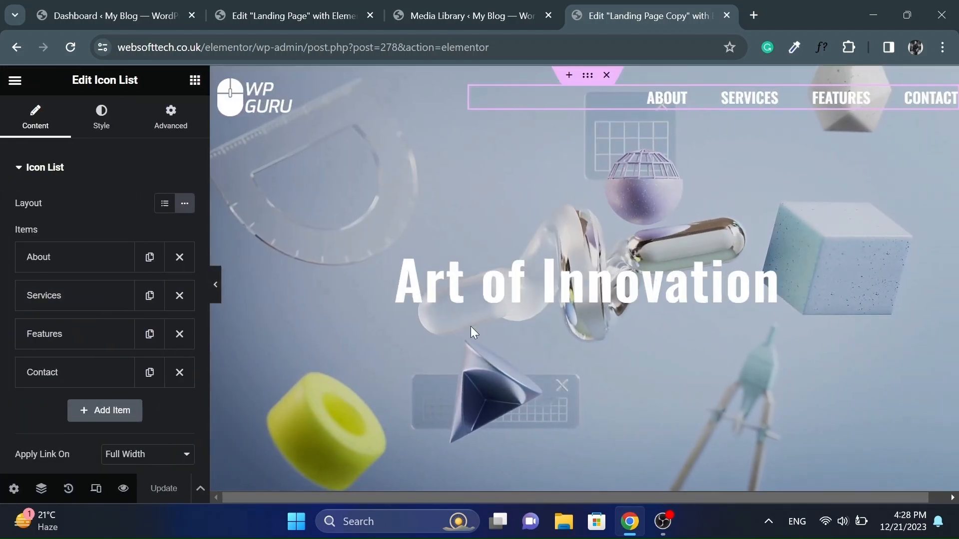
- Add a flexbox container below the video hero and place an Accordion widget in it
{"action": "scroll", "coordinate": [470, 326], "scroll_direction": "down", "scroll_amount": 5}
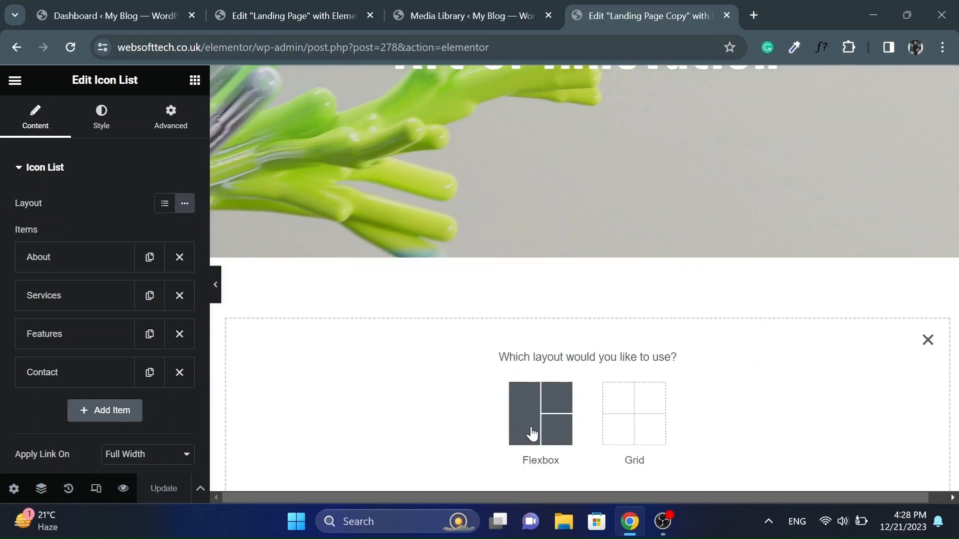
{"action": "left_click", "coordinate": [529, 433]}
{"action": "left_click", "coordinate": [391, 403]}
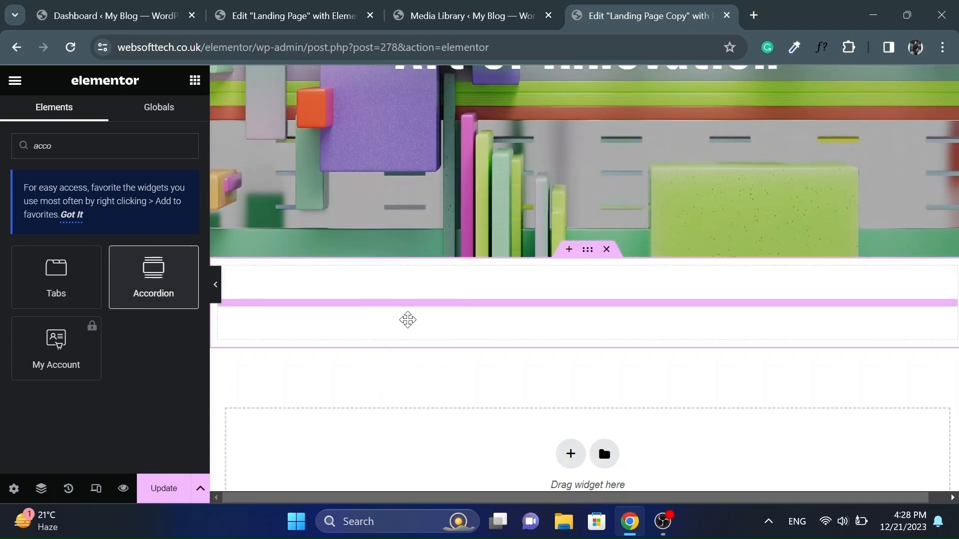
{"action": "left_click_drag", "start_coordinate": [407, 320], "coordinate": [407, 324]}
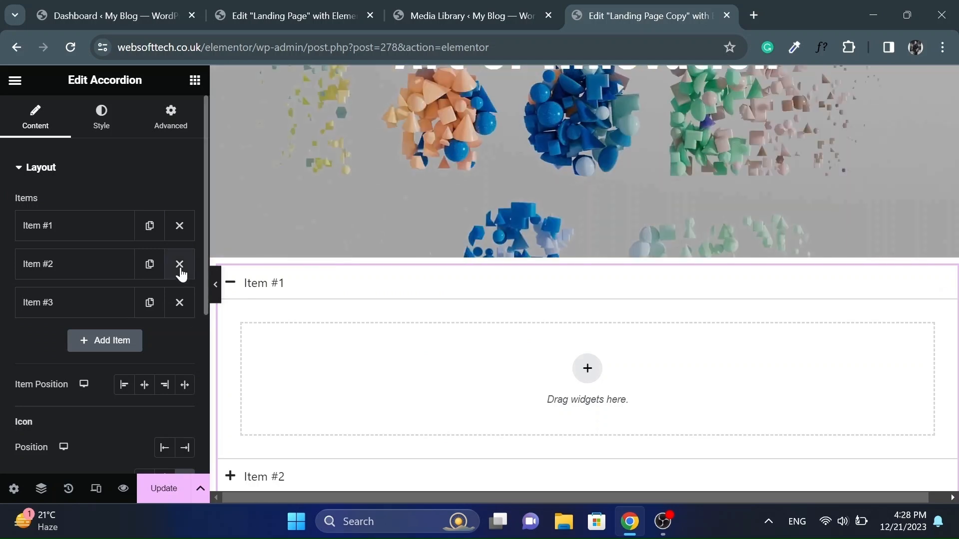
- Delete the accordion's second and third items and title the remaining item Menu
{"action": "left_click", "coordinate": [179, 264]}
{"action": "left_click", "coordinate": [180, 265]}
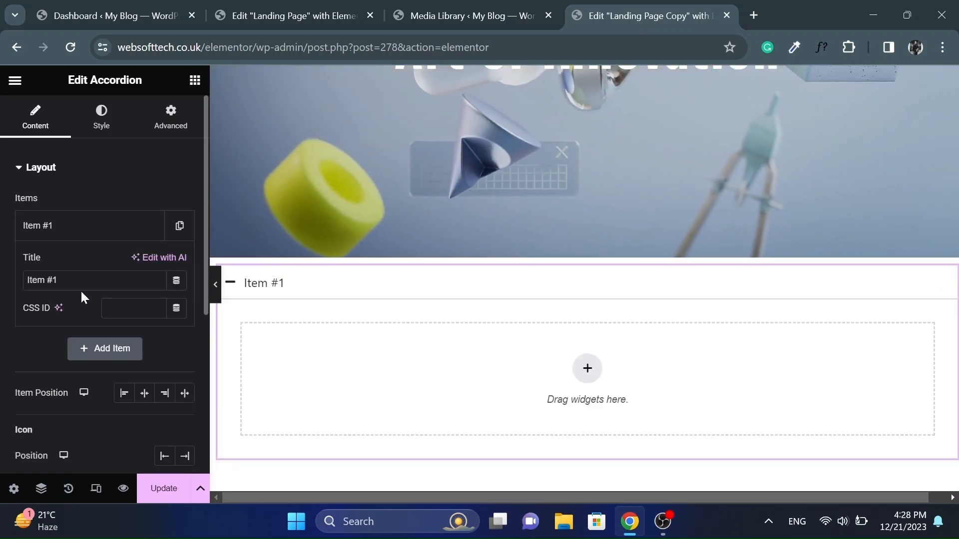
{"action": "triple_click", "coordinate": [67, 281]}
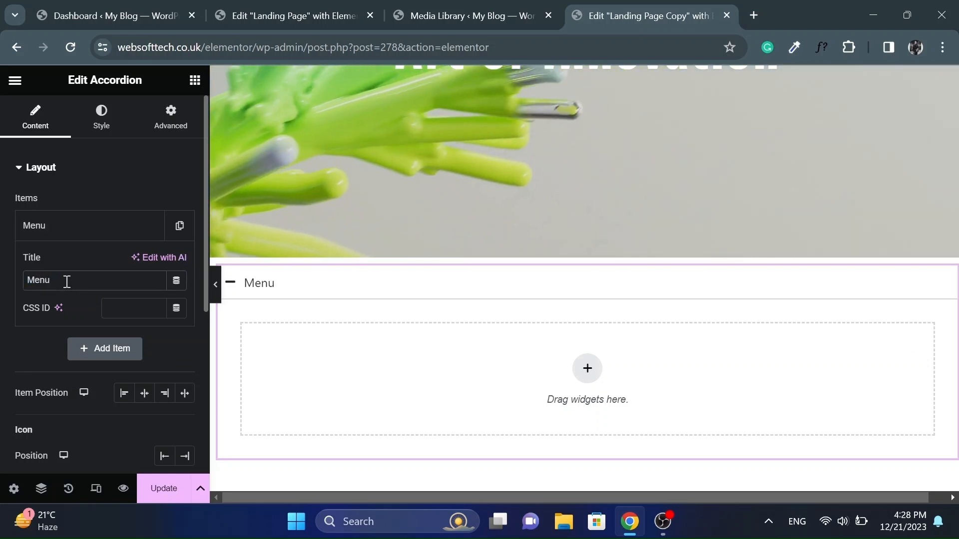
- Set the accordion's item position to End and its icon position to Start
{"action": "left_click", "coordinate": [165, 394]}
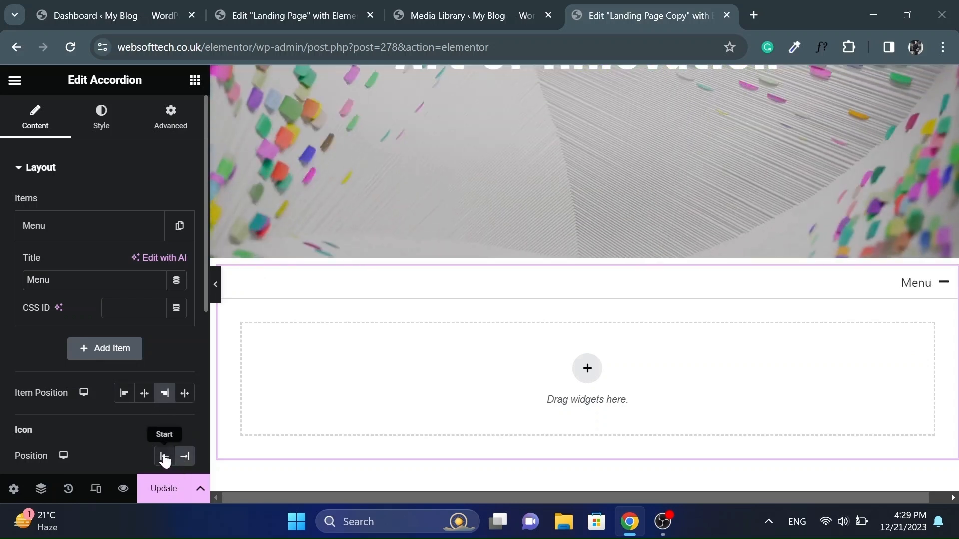
{"action": "scroll", "coordinate": [115, 418], "scroll_direction": "down", "scroll_amount": 2}
{"action": "scroll", "coordinate": [145, 422], "scroll_direction": "down", "scroll_amount": 2}
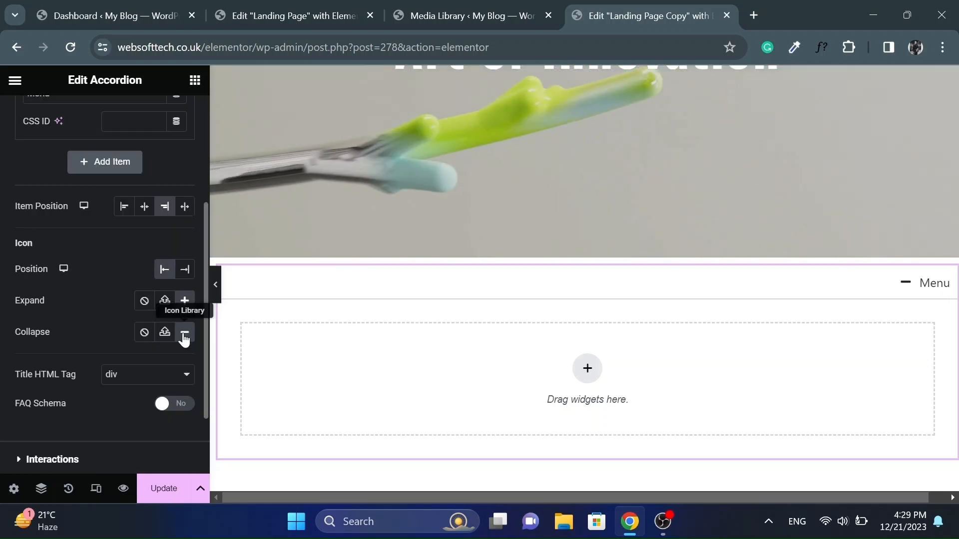
- Set the accordion's collapse icon to Bars from the icon library
{"action": "left_click", "coordinate": [185, 335]}
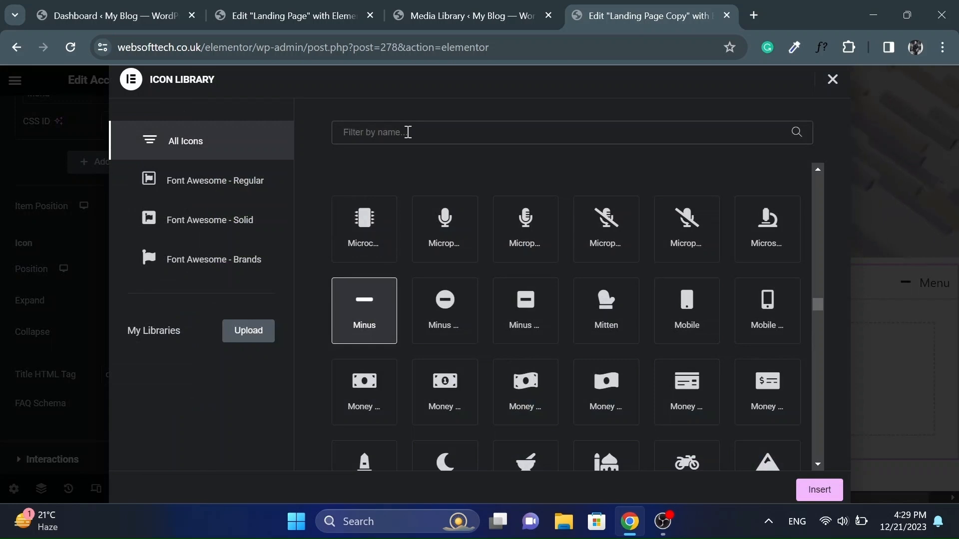
{"action": "type", "text": "bar"}
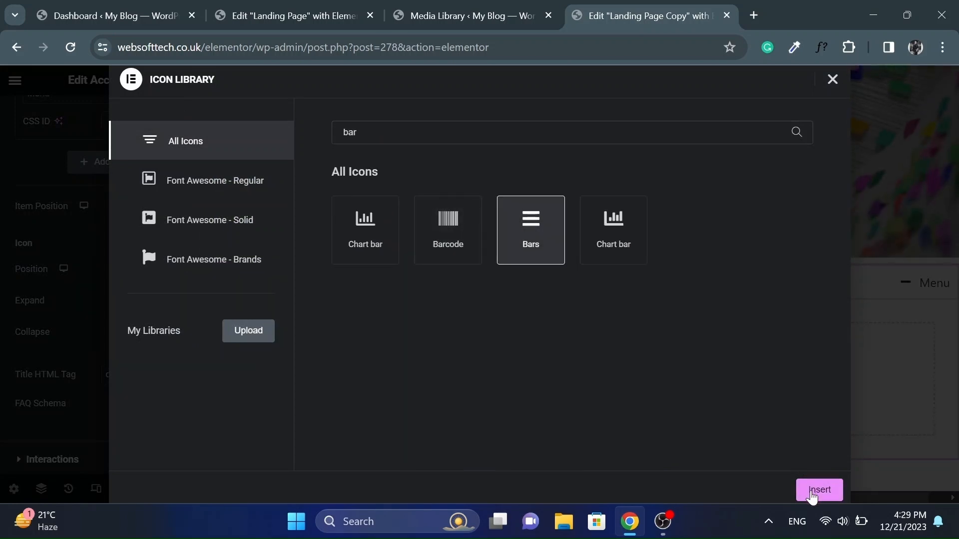
{"action": "left_click", "coordinate": [818, 490]}
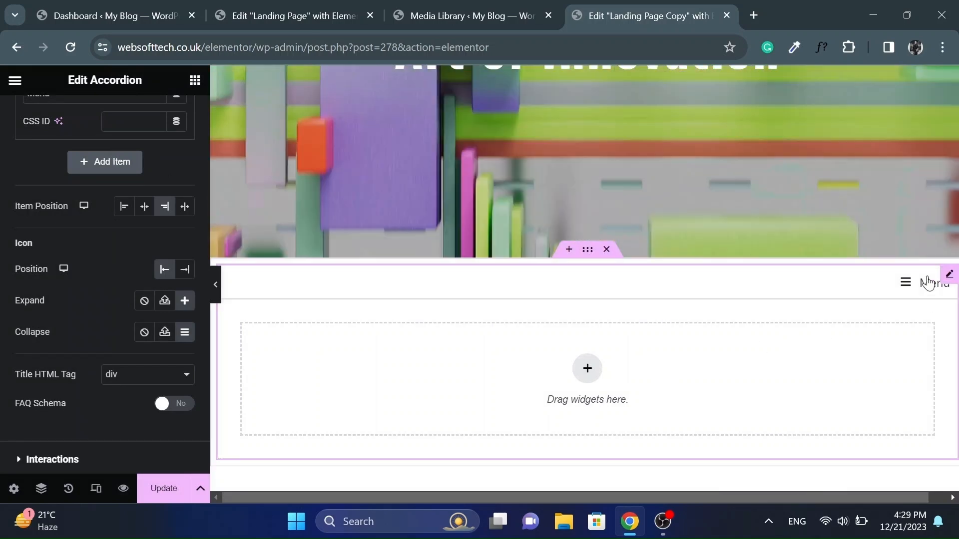
- Collapse the Menu item and set the accordion's expand icon to Bars from the icon library
{"action": "left_click", "coordinate": [916, 283]}
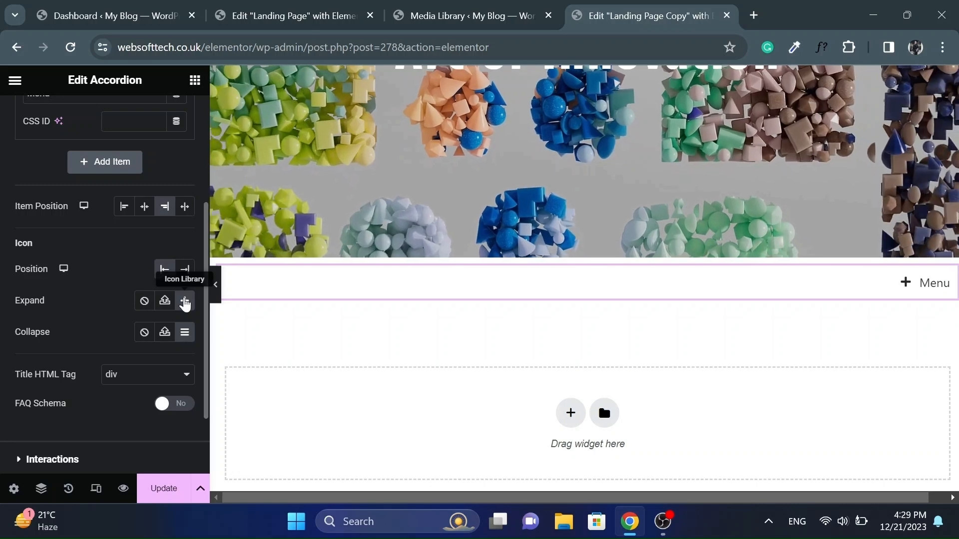
{"action": "left_click", "coordinate": [185, 300]}
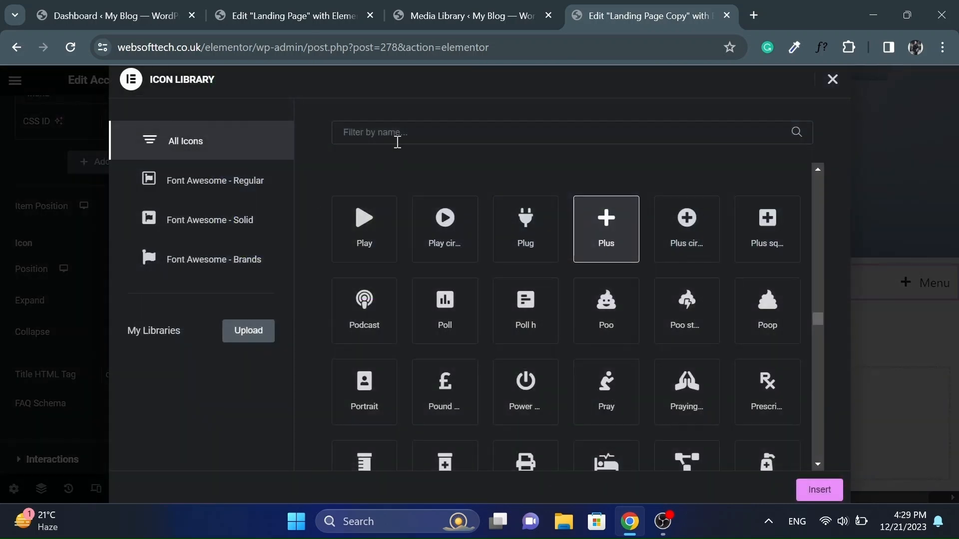
{"action": "left_click", "coordinate": [397, 142]}
{"action": "type", "text": "bar"}
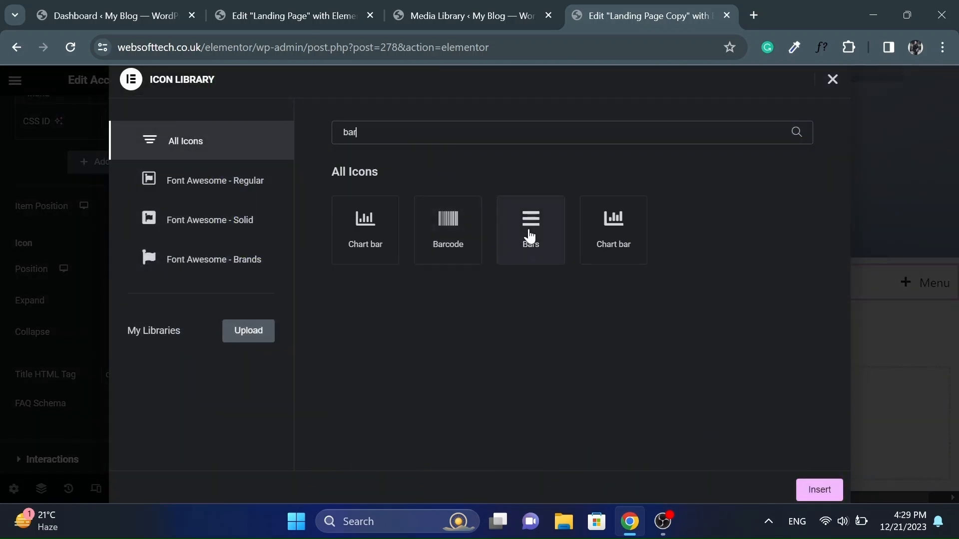
{"action": "left_click", "coordinate": [807, 488]}
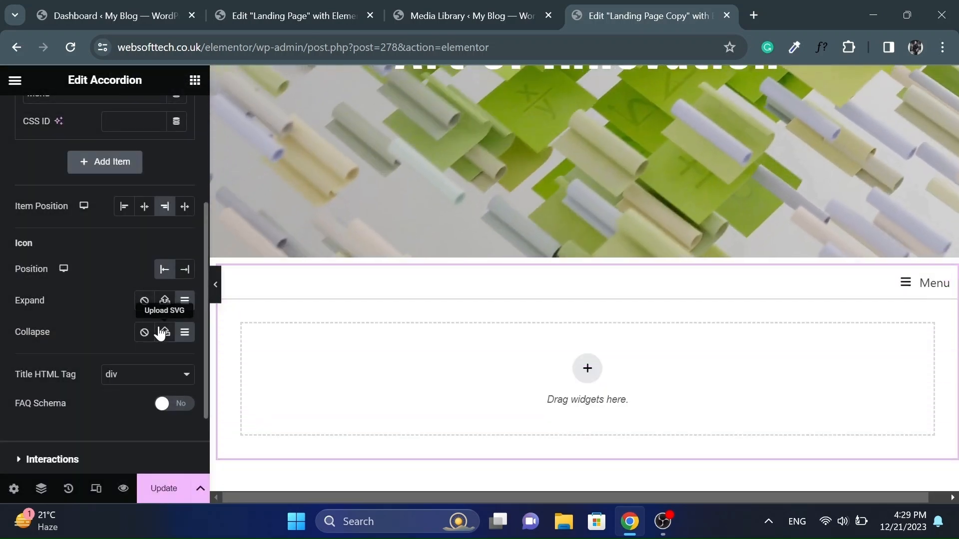
- Set the accordion's collapse icon to the Times cross from the icon library and expand the Menu item
{"action": "left_click", "coordinate": [185, 332]}
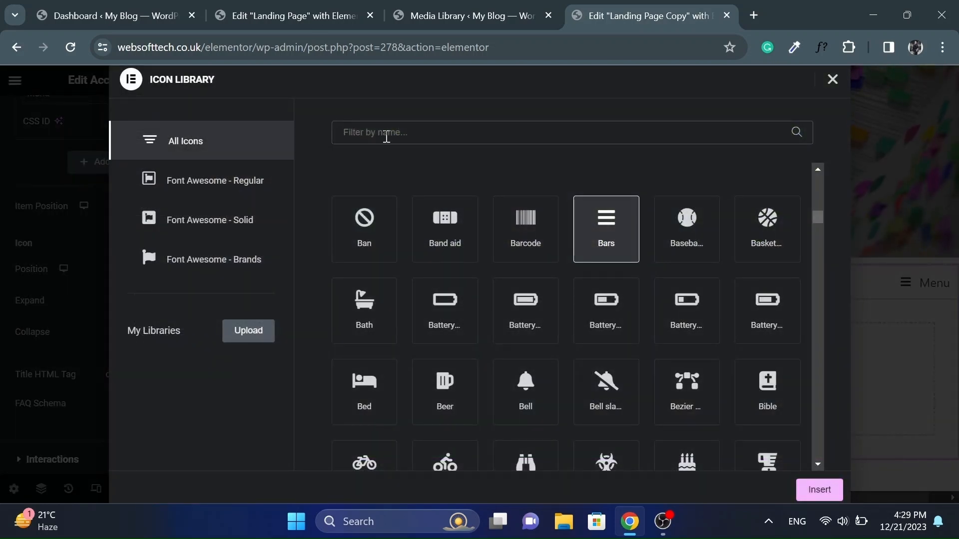
{"action": "type", "text": "tim"}
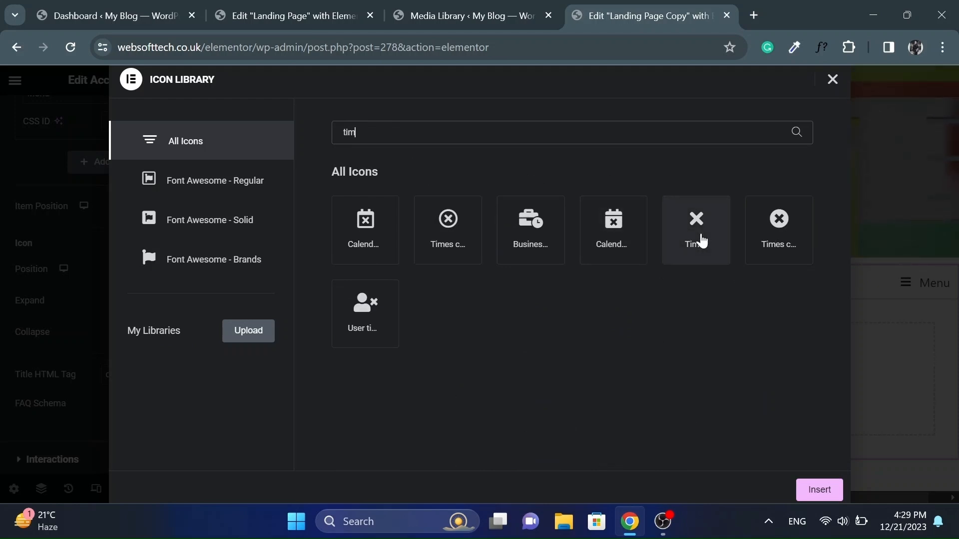
{"action": "left_click", "coordinate": [825, 495]}
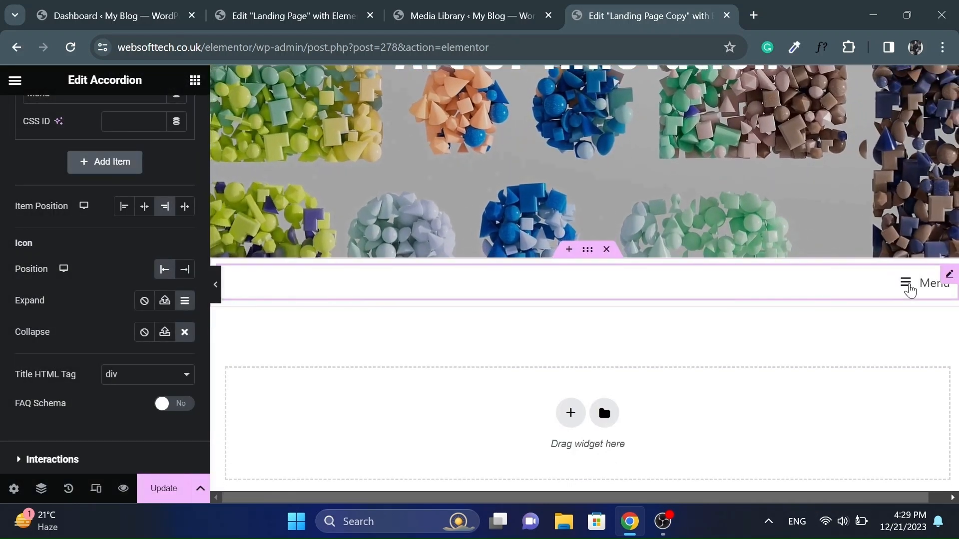
{"action": "left_click", "coordinate": [910, 289]}
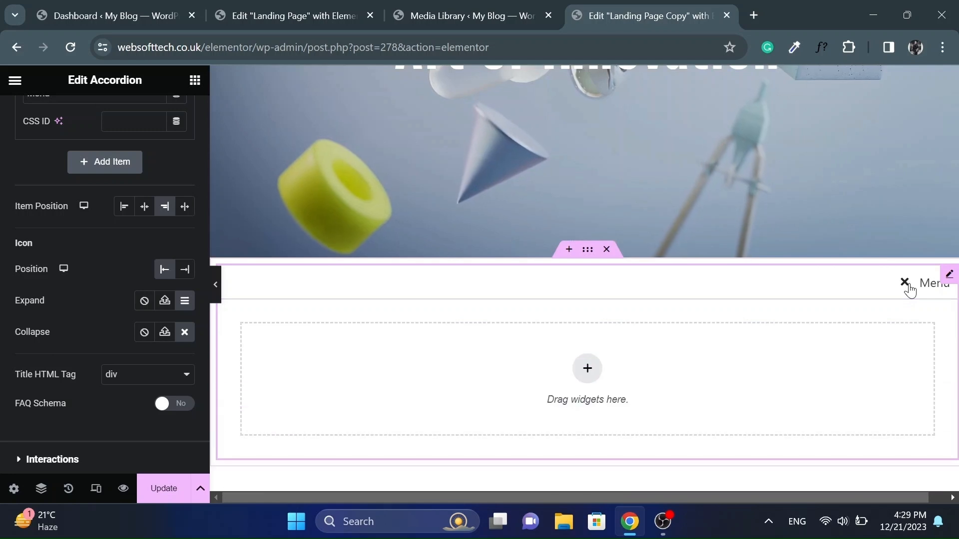
- Add a single-column container inside the accordion's Menu item and place an Icon List widget in it
{"action": "left_click", "coordinate": [587, 369]}
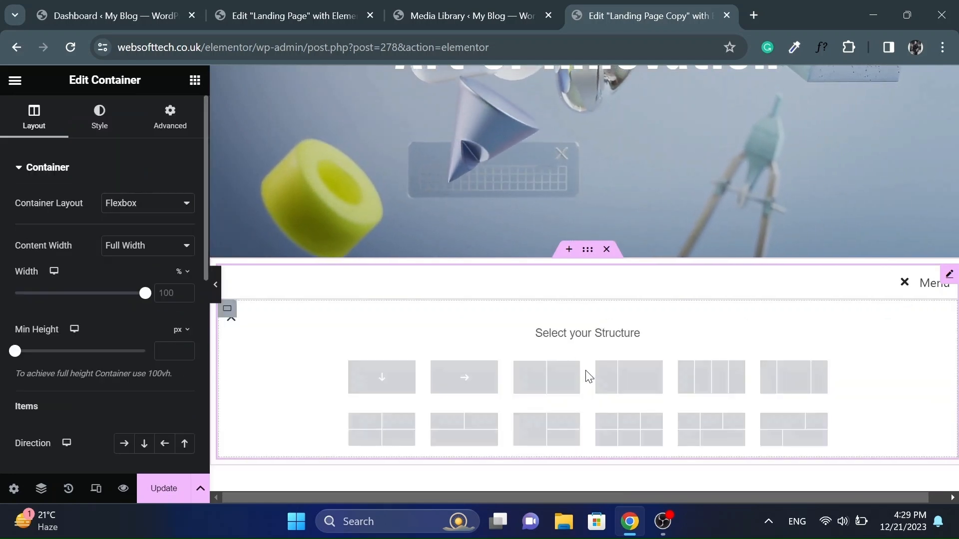
{"action": "left_click", "coordinate": [381, 378]}
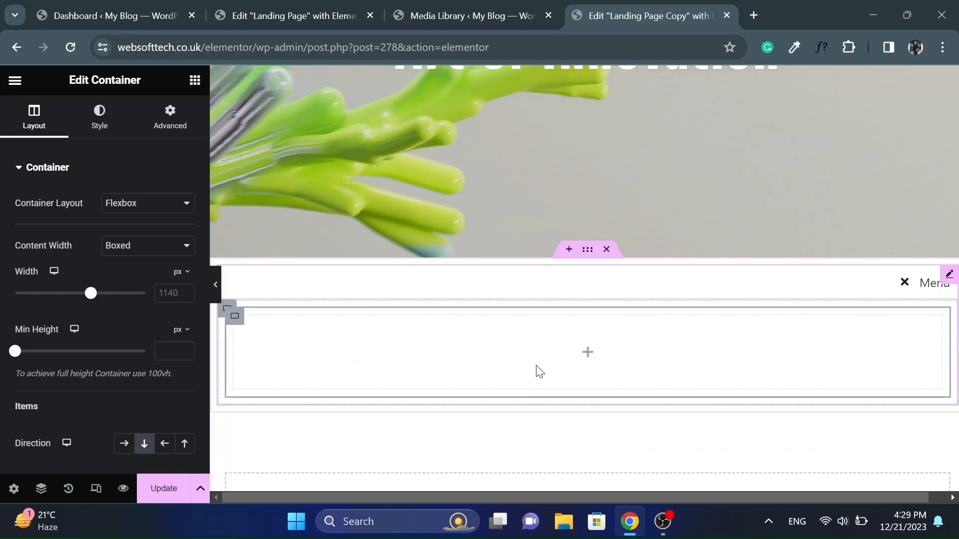
{"action": "left_click", "coordinate": [587, 354]}
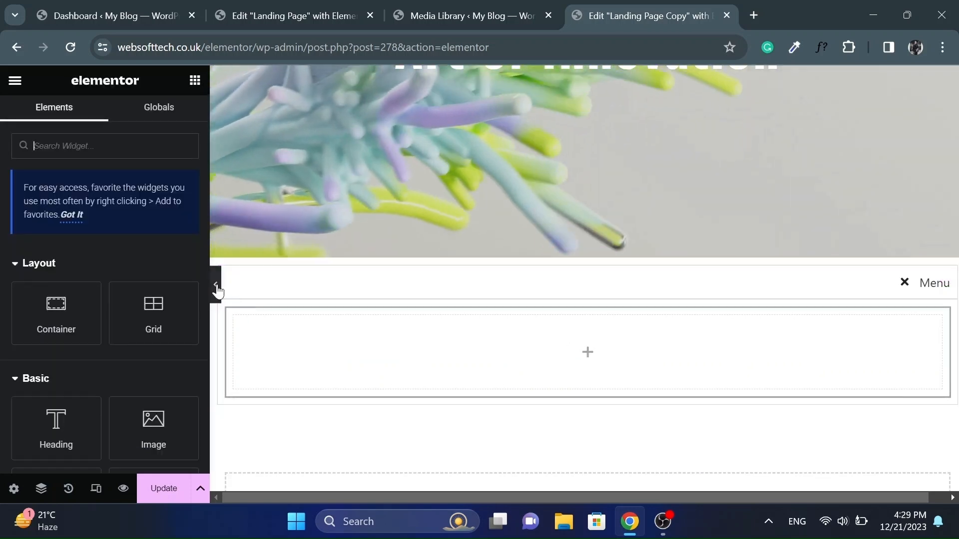
{"action": "left_click", "coordinate": [136, 146]}
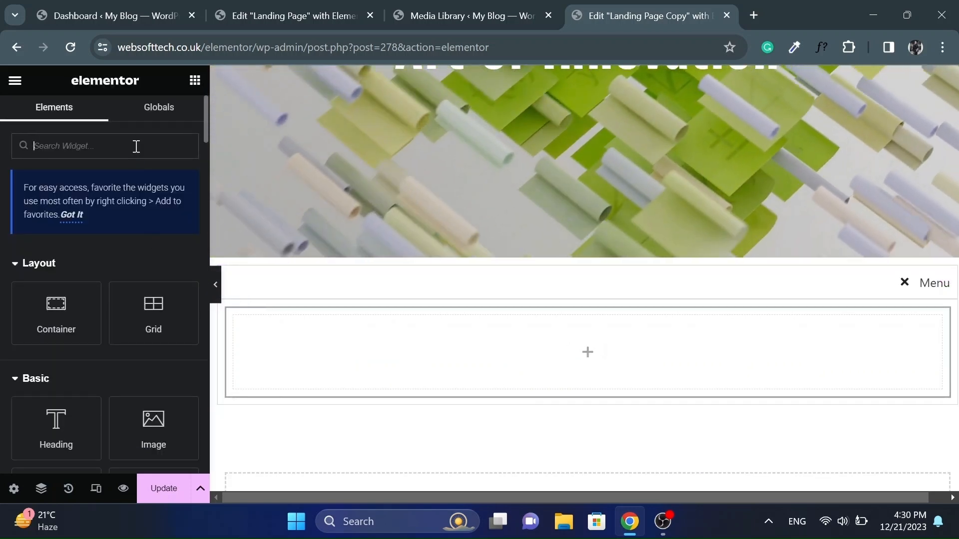
{"action": "type", "text": "lis"}
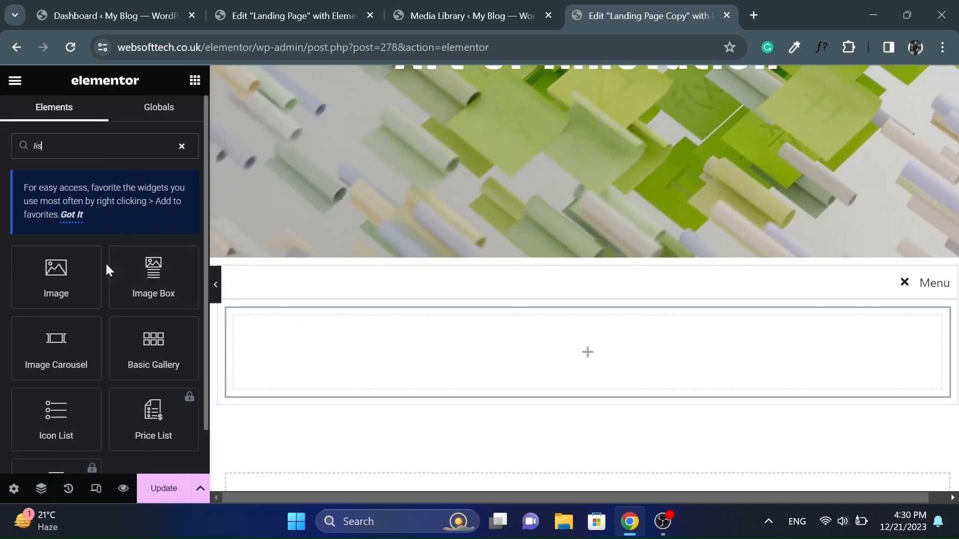
{"action": "left_click_drag", "start_coordinate": [45, 416], "coordinate": [449, 367]}
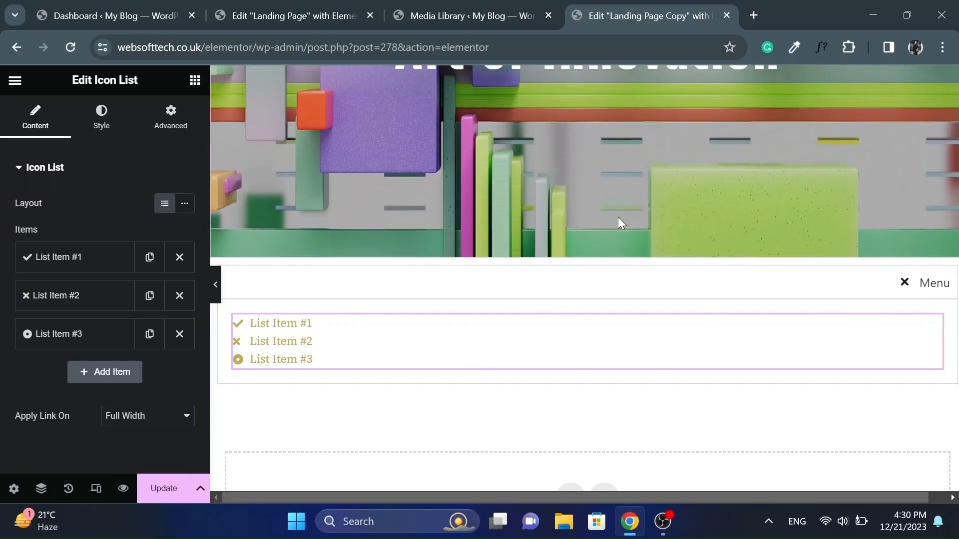
- Copy the header's navigation icon list into the accordion's Menu content and delete the placeholder icon list there
{"action": "scroll", "coordinate": [618, 217], "scroll_direction": "up", "scroll_amount": 5}
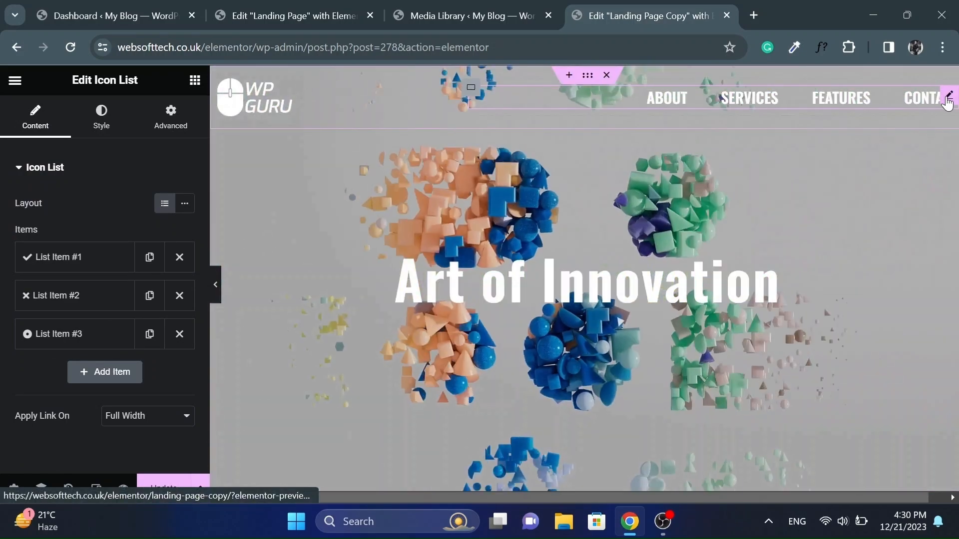
{"action": "right_click", "coordinate": [824, 96]}
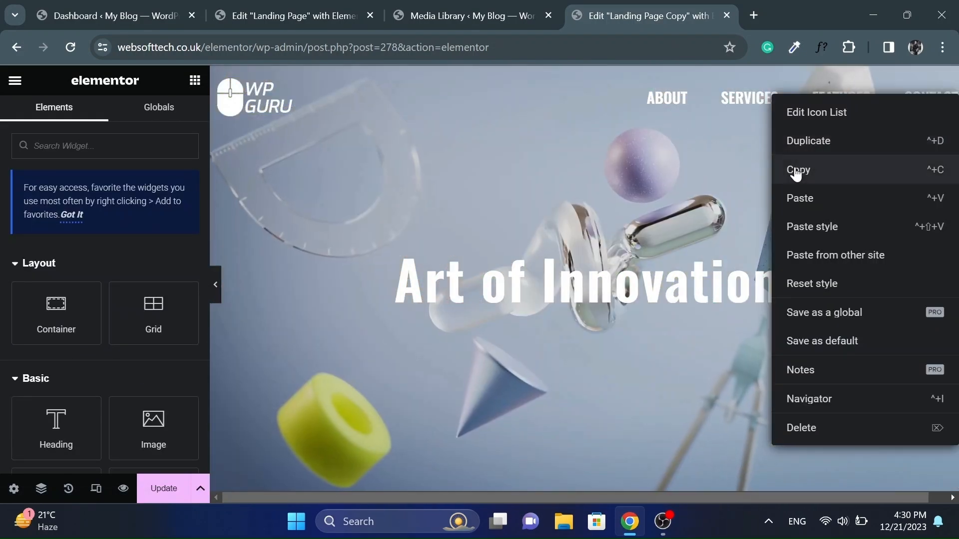
{"action": "left_click", "coordinate": [797, 172]}
{"action": "scroll", "coordinate": [796, 173], "scroll_direction": "down", "scroll_amount": 7}
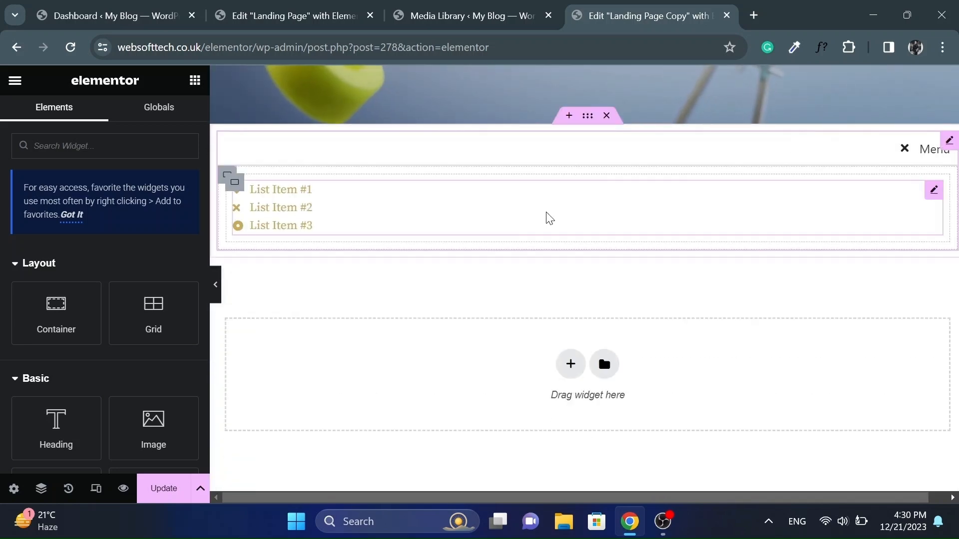
{"action": "right_click", "coordinate": [578, 214]}
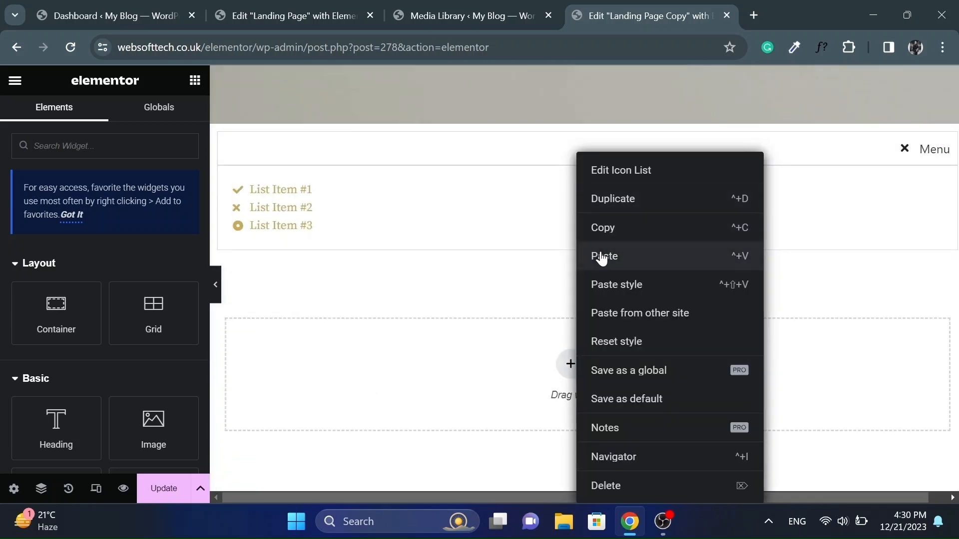
{"action": "left_click", "coordinate": [603, 256]}
{"action": "right_click", "coordinate": [537, 194]}
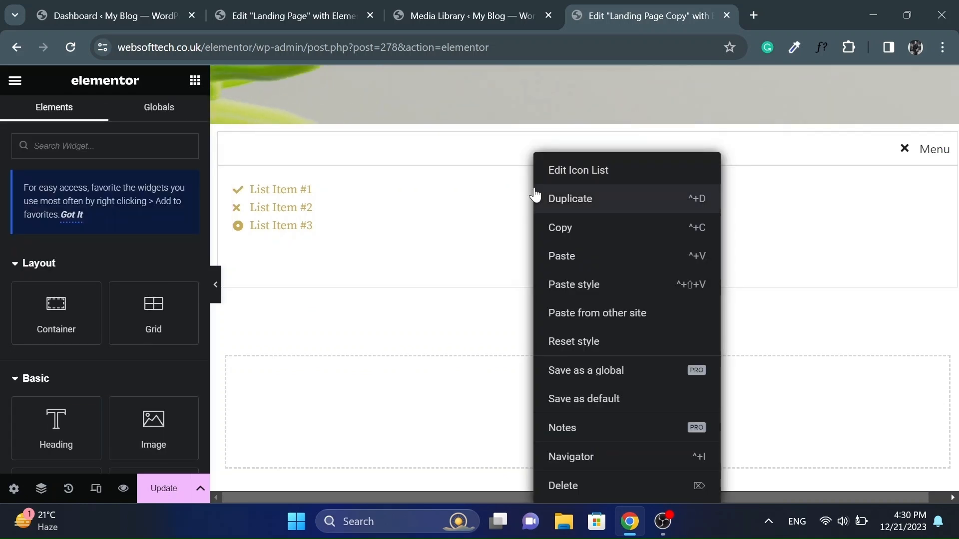
{"action": "left_click", "coordinate": [556, 487]}
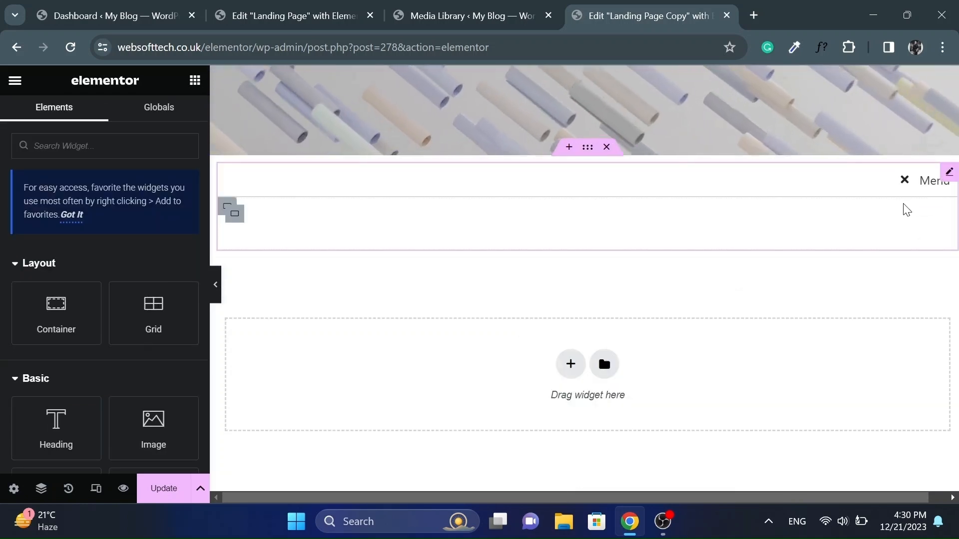
- Give the accordion's content area a classic background in the global Primary color
{"action": "left_click", "coordinate": [949, 174]}
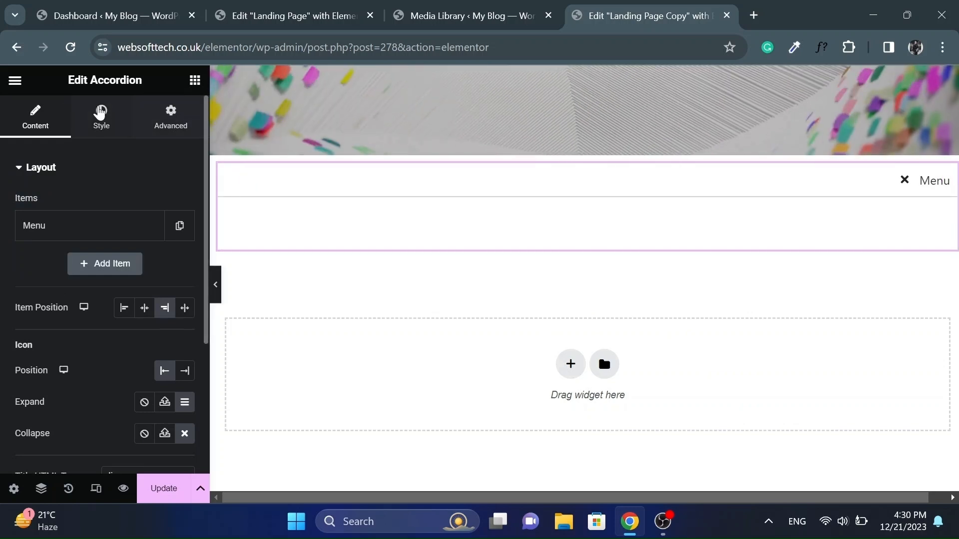
{"action": "left_click", "coordinate": [90, 120]}
{"action": "scroll", "coordinate": [4, 253], "scroll_direction": "down", "scroll_amount": 5}
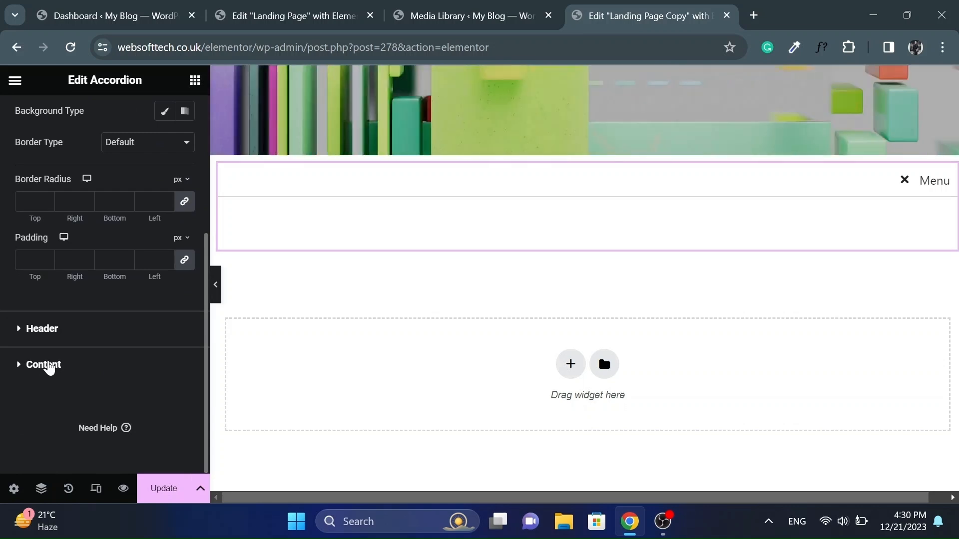
{"action": "left_click", "coordinate": [49, 369]}
{"action": "scroll", "coordinate": [2, 255], "scroll_direction": "down", "scroll_amount": 1}
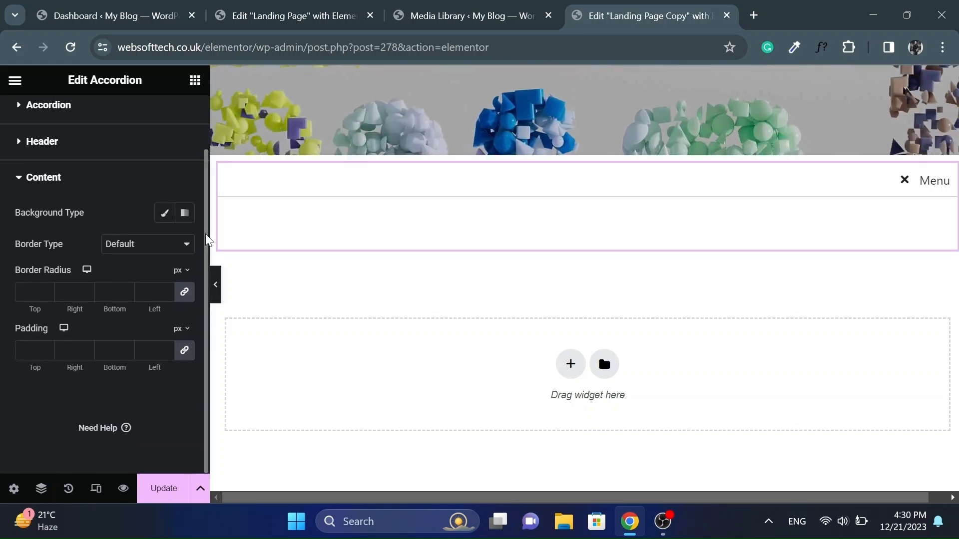
{"action": "left_click", "coordinate": [165, 214]}
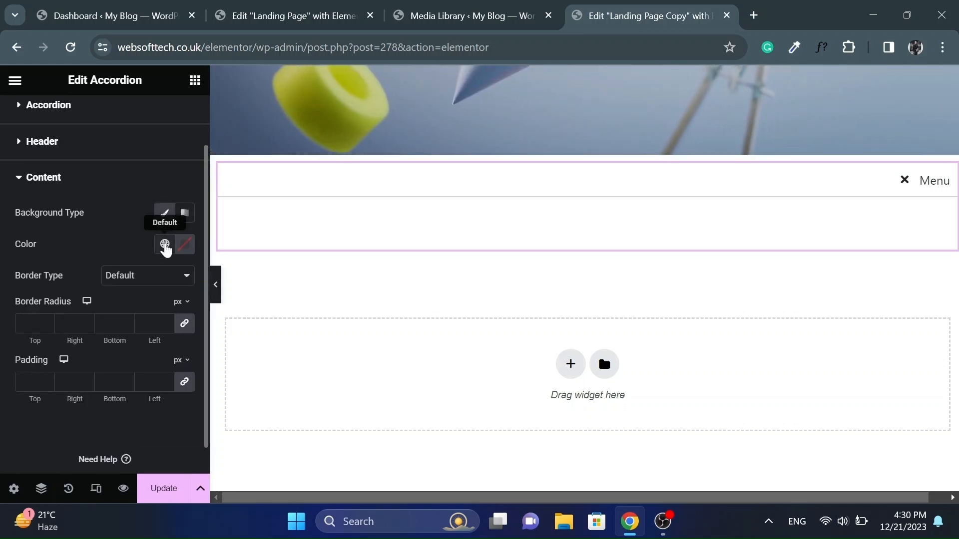
{"action": "left_click", "coordinate": [165, 244]}
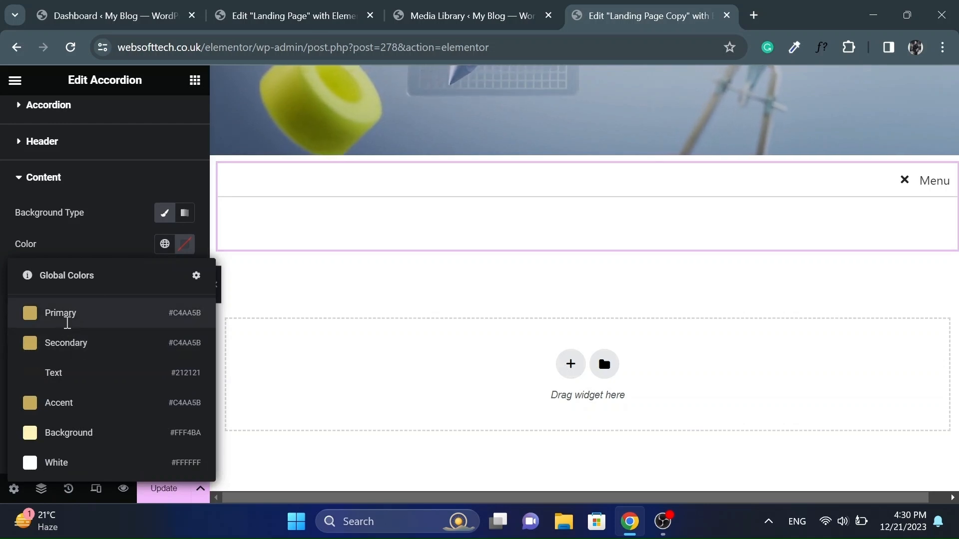
{"action": "left_click", "coordinate": [68, 320]}
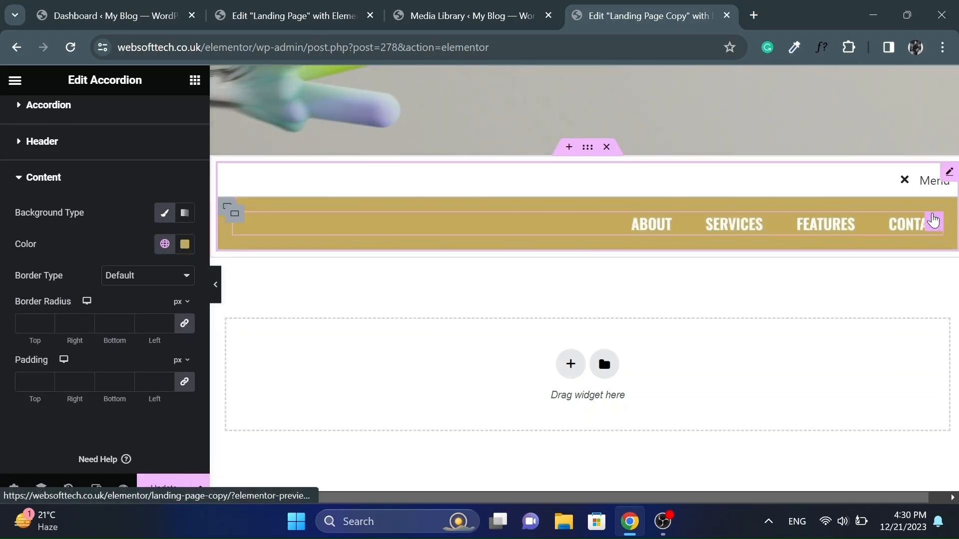
- Switch the pasted navigation list from inline to vertical layout and test collapsing and expanding the Menu item at full width
{"action": "left_click", "coordinate": [933, 222]}
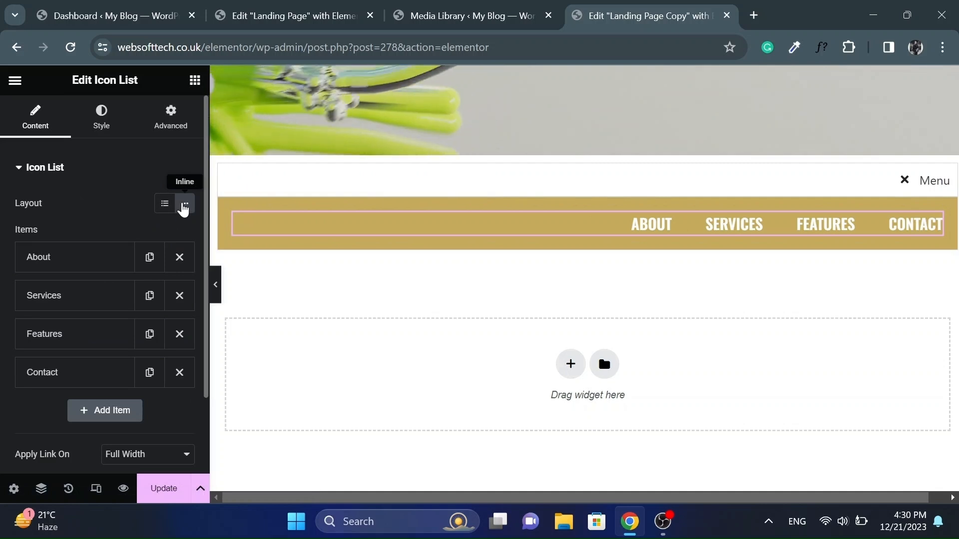
{"action": "left_click", "coordinate": [165, 210]}
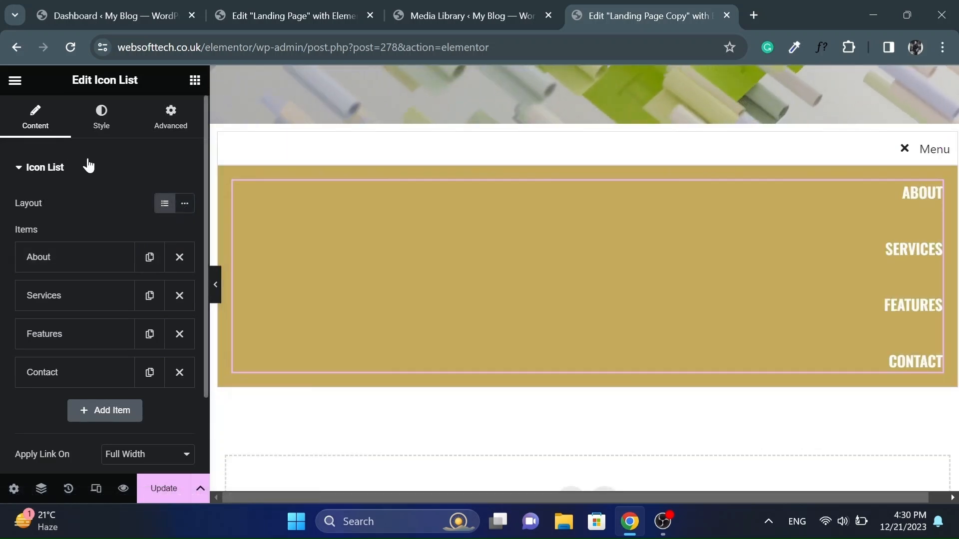
{"action": "left_click", "coordinate": [215, 290]}
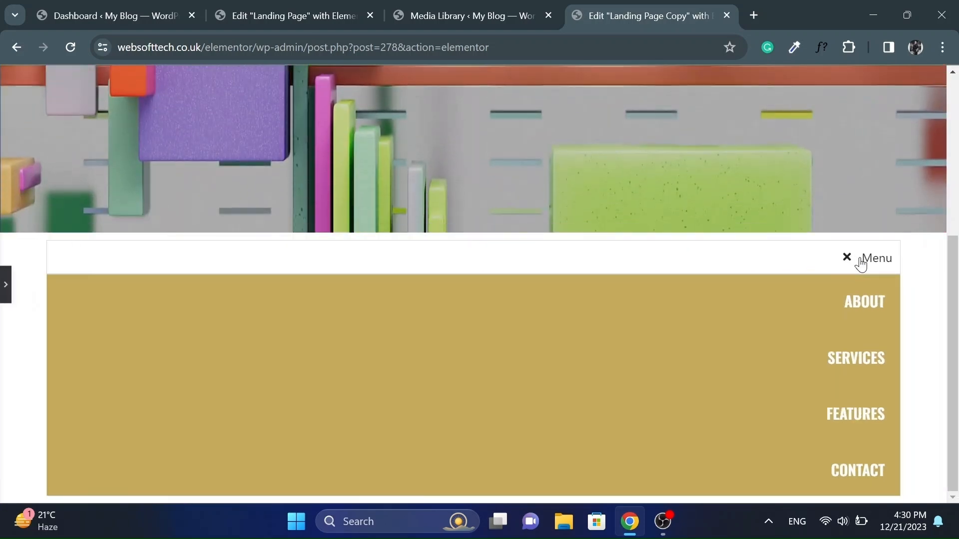
{"action": "left_click", "coordinate": [861, 260]}
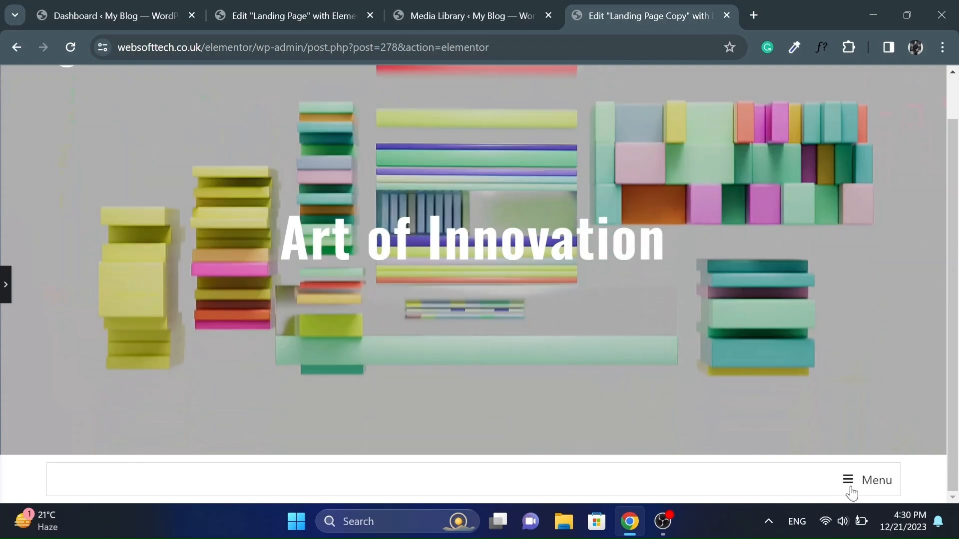
{"action": "left_click", "coordinate": [869, 480]}
{"action": "scroll", "coordinate": [738, 304], "scroll_direction": "down", "scroll_amount": 4}
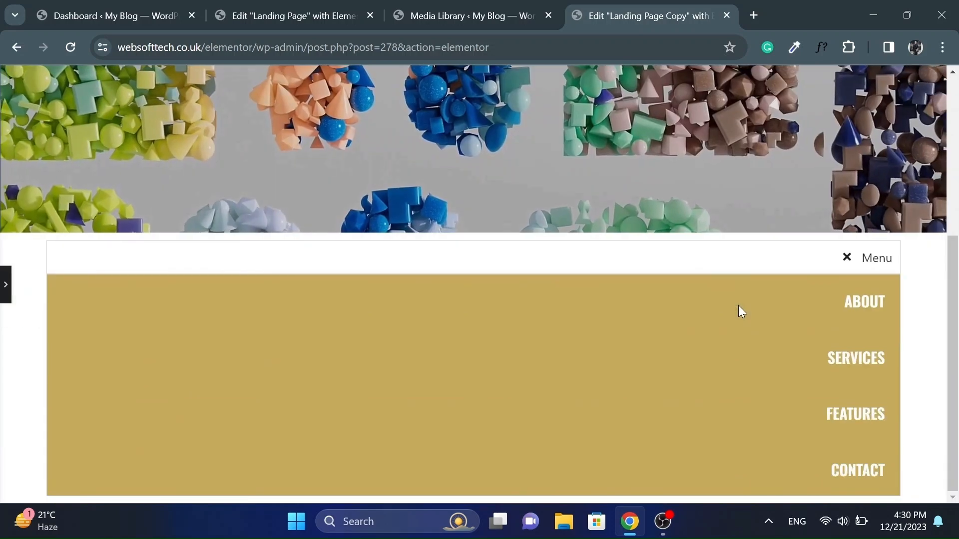
{"action": "left_click", "coordinate": [5, 276]}
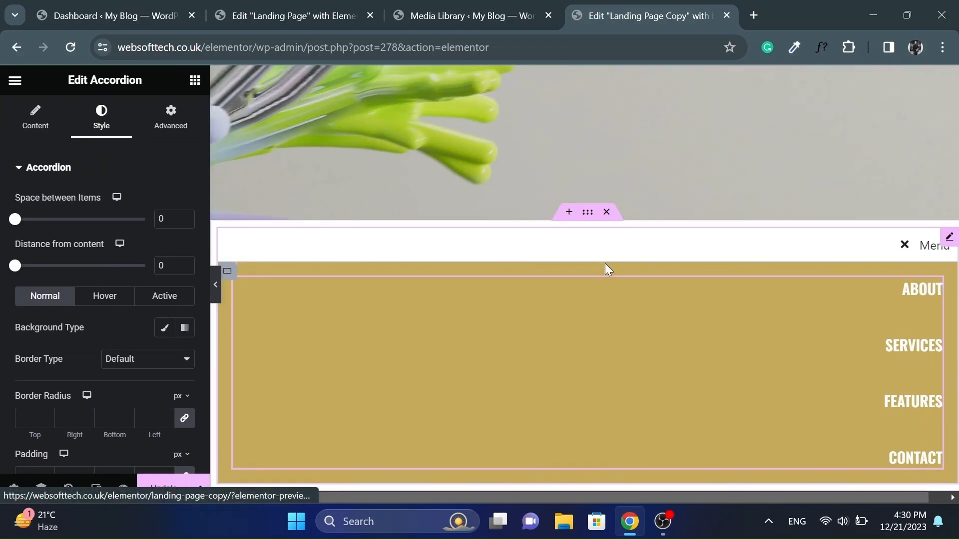
- On the original Landing Page, examine the header accordion's place in the page structure and its responsive visibility settings
{"action": "left_click", "coordinate": [268, 13]}
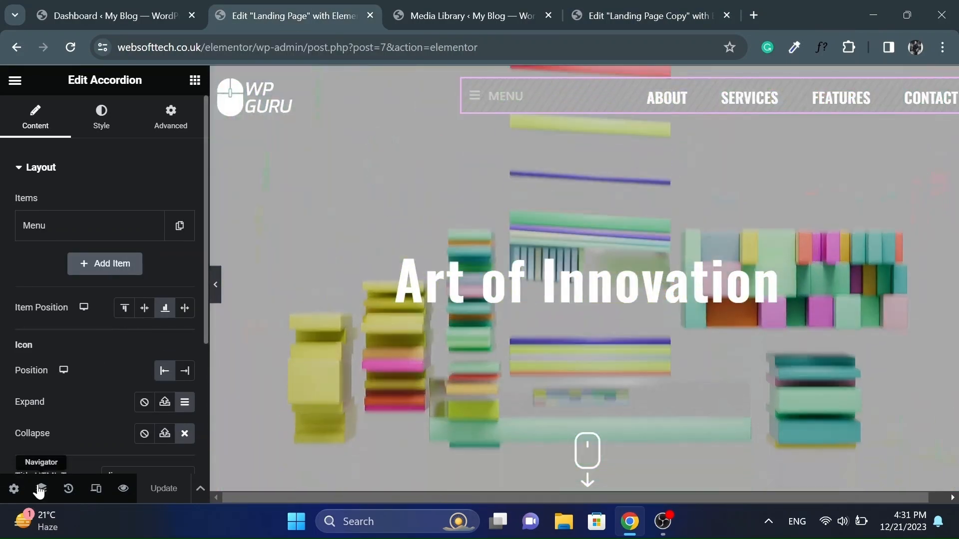
{"action": "left_click", "coordinate": [40, 488]}
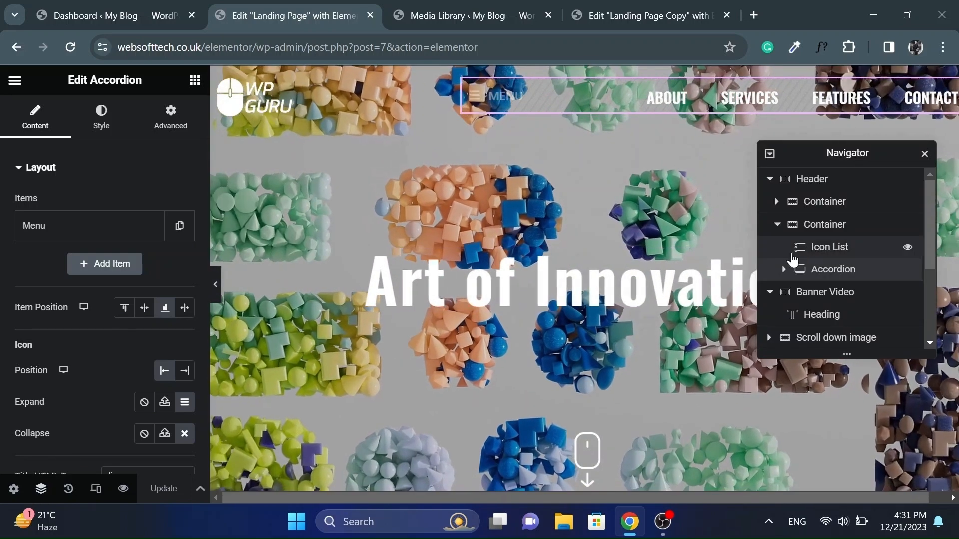
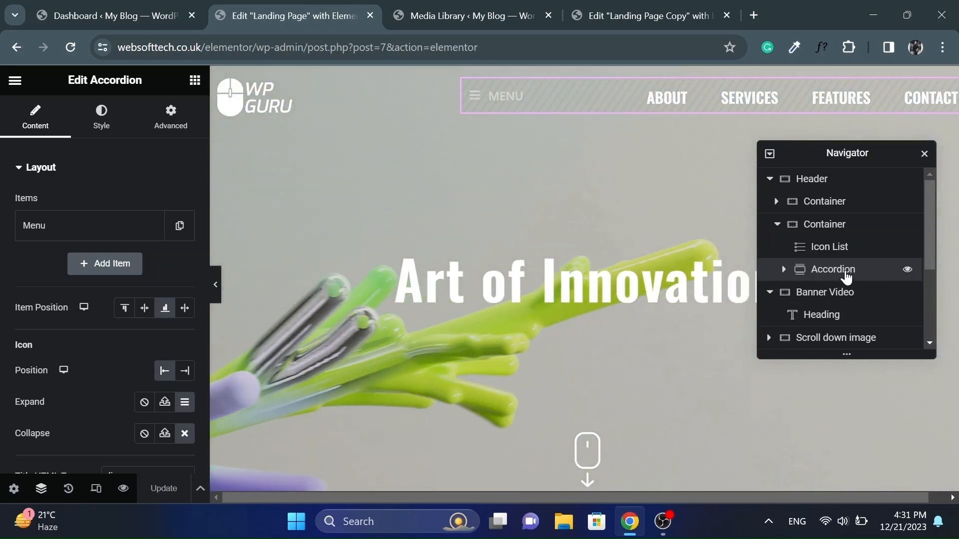
{"action": "right_click", "coordinate": [845, 276]}
{"action": "left_click", "coordinate": [805, 287]}
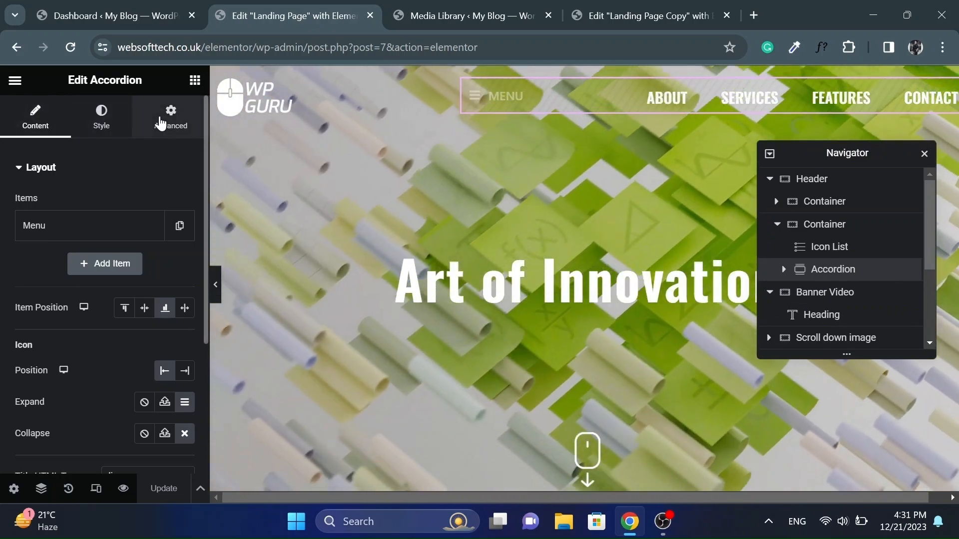
{"action": "left_click", "coordinate": [161, 122]}
{"action": "scroll", "coordinate": [85, 305], "scroll_direction": "down", "scroll_amount": 10}
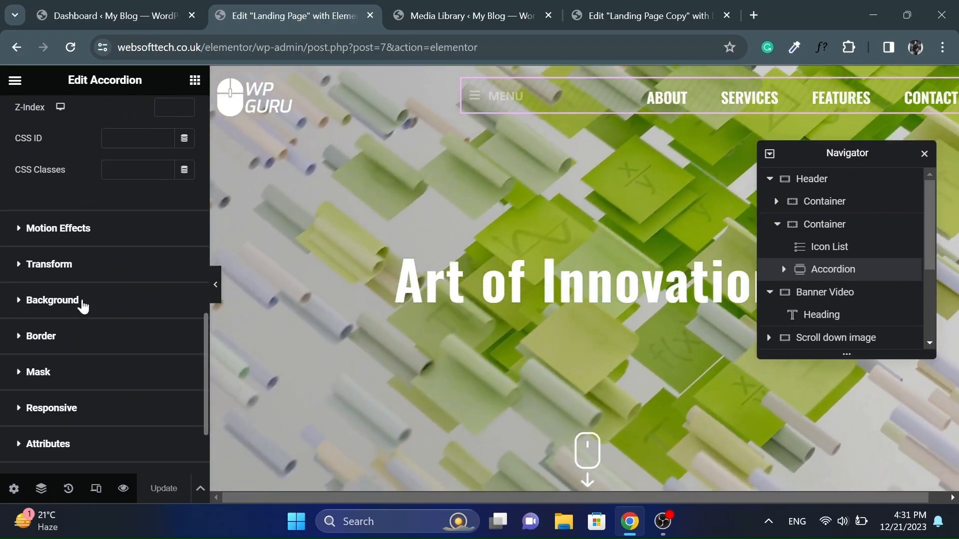
{"action": "scroll", "coordinate": [83, 306], "scroll_direction": "down", "scroll_amount": 3}
{"action": "left_click", "coordinate": [81, 306]}
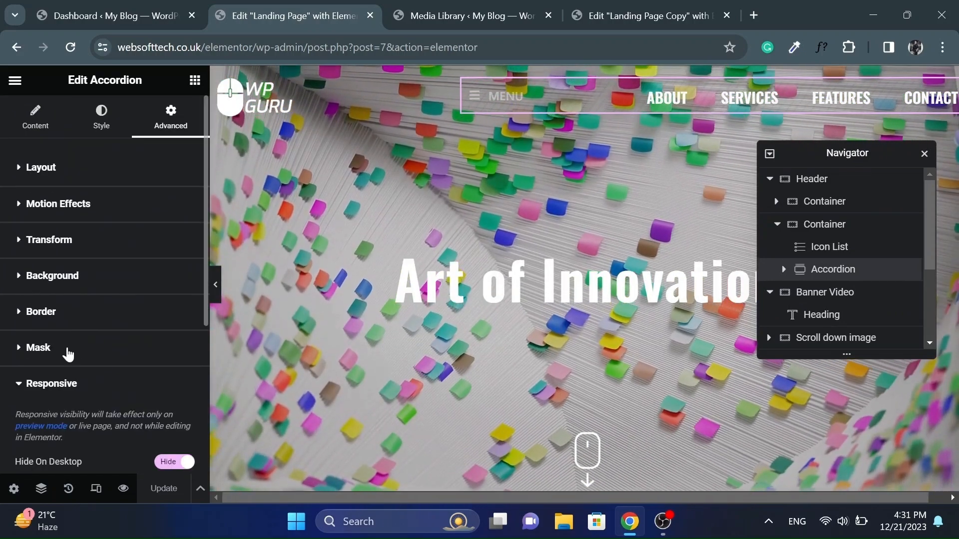
{"action": "scroll", "coordinate": [50, 328], "scroll_direction": "down", "scroll_amount": 3}
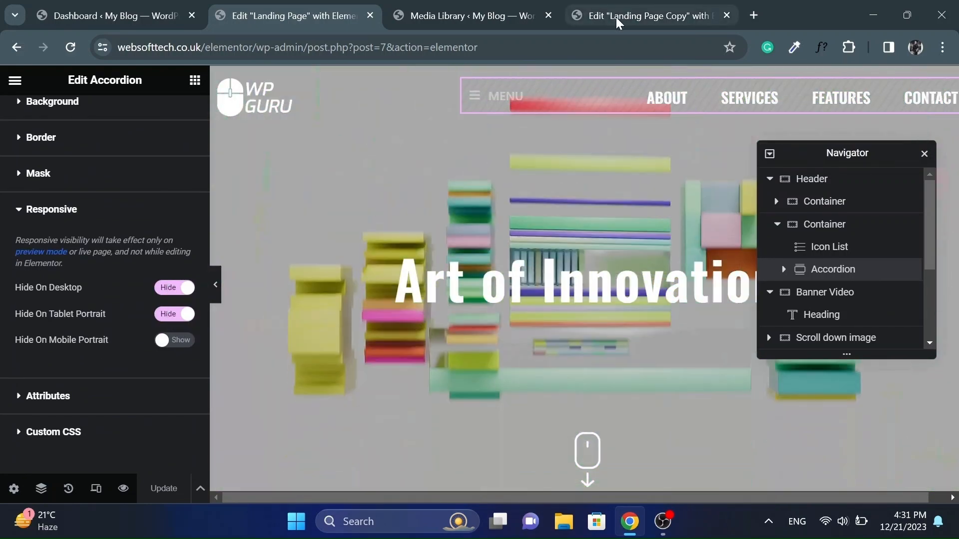
- On the Landing Page Copy, delete the separate accordion container below the banner and paste the original page's accordion into the header's navigation container
{"action": "left_click", "coordinate": [617, 17]}
{"action": "mouse_move", "coordinate": [620, 244]}
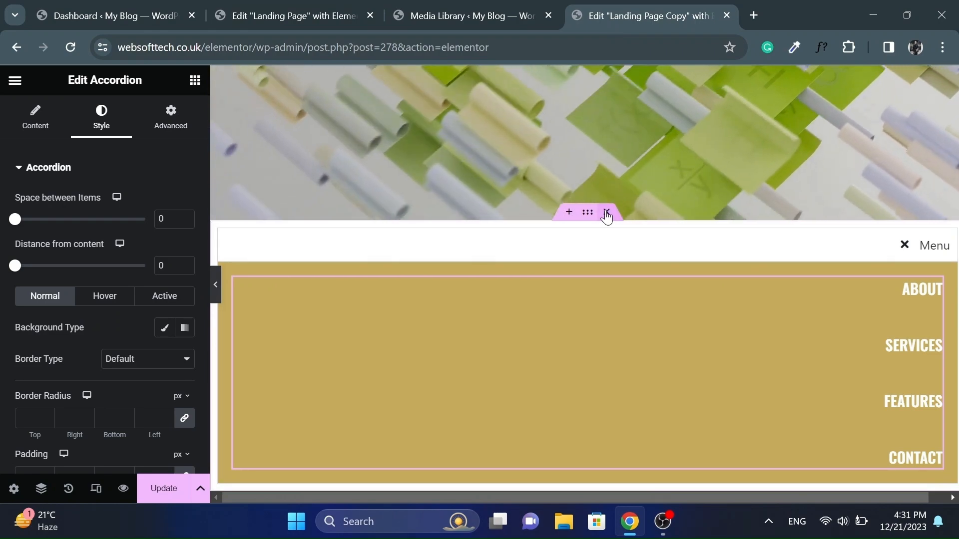
{"action": "left_click", "coordinate": [607, 213]}
{"action": "scroll", "coordinate": [750, 220], "scroll_direction": "up", "scroll_amount": 4}
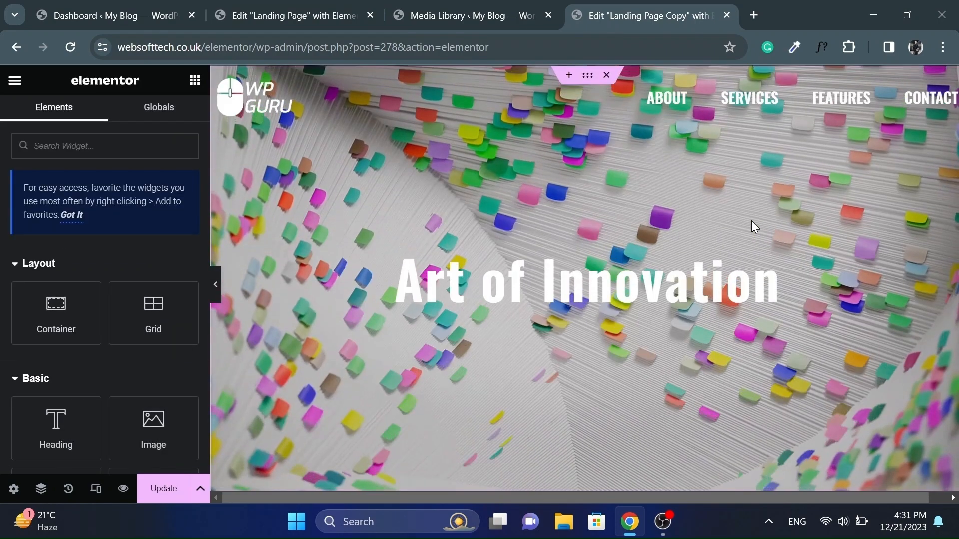
{"action": "right_click", "coordinate": [810, 93]}
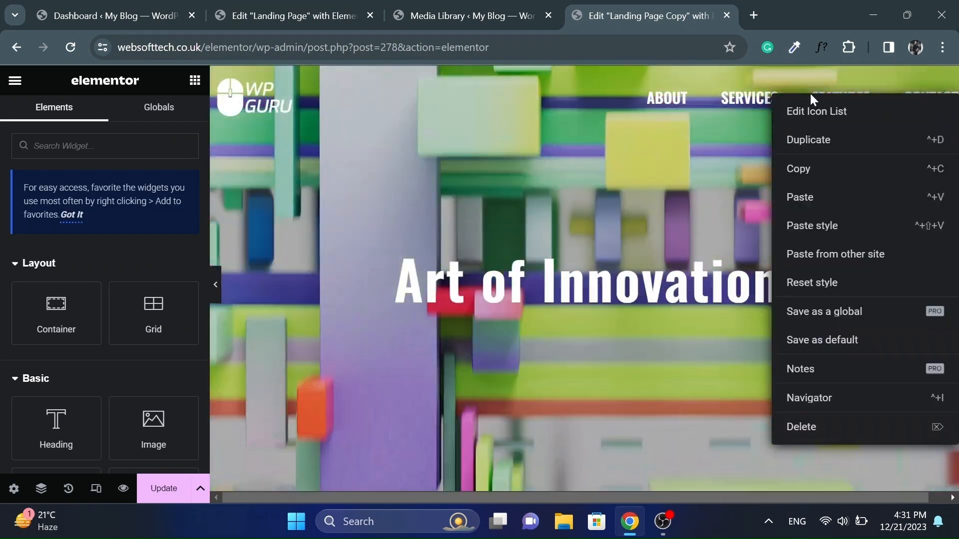
{"action": "left_click", "coordinate": [800, 198]}
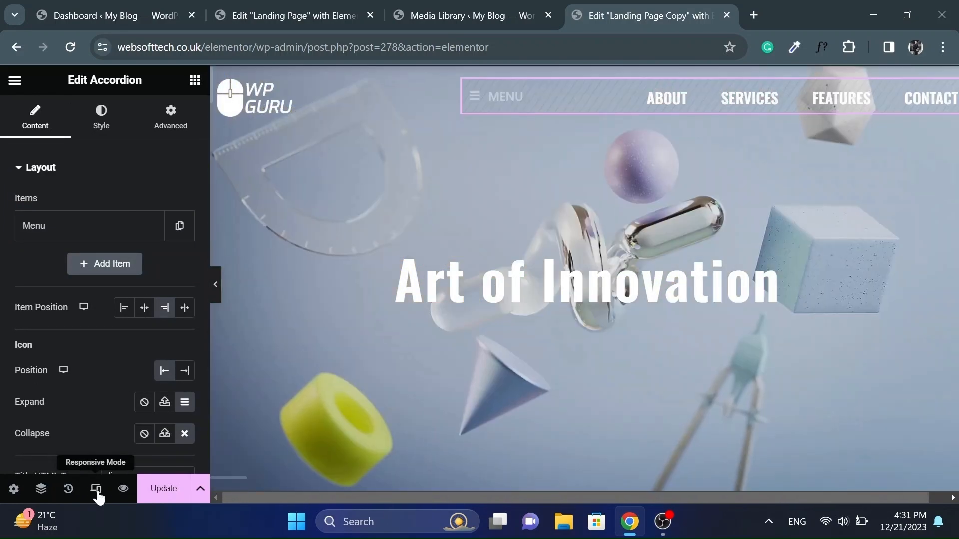
- Preview the header in Mobile Portrait view with the editing panel hidden, and bring the panel back
{"action": "left_click", "coordinate": [96, 489]}
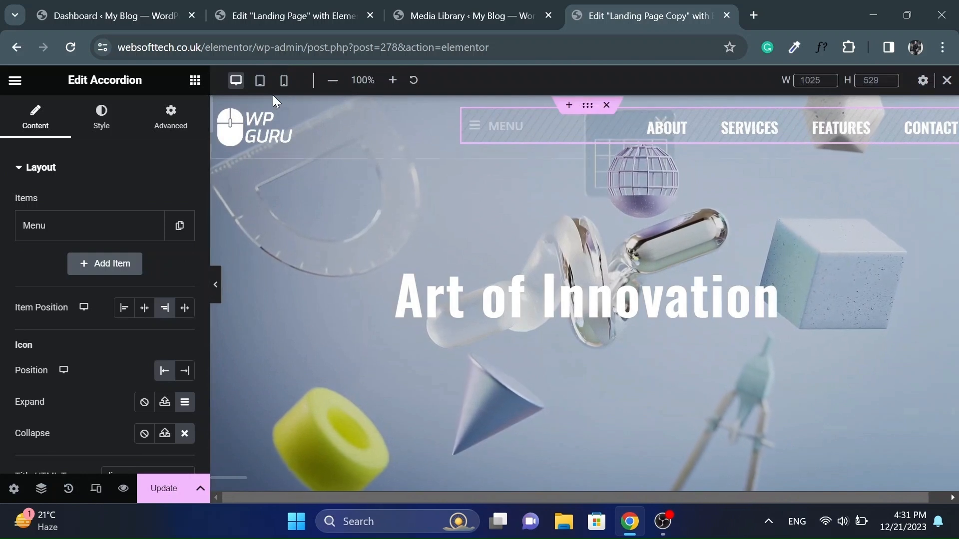
{"action": "left_click", "coordinate": [283, 81]}
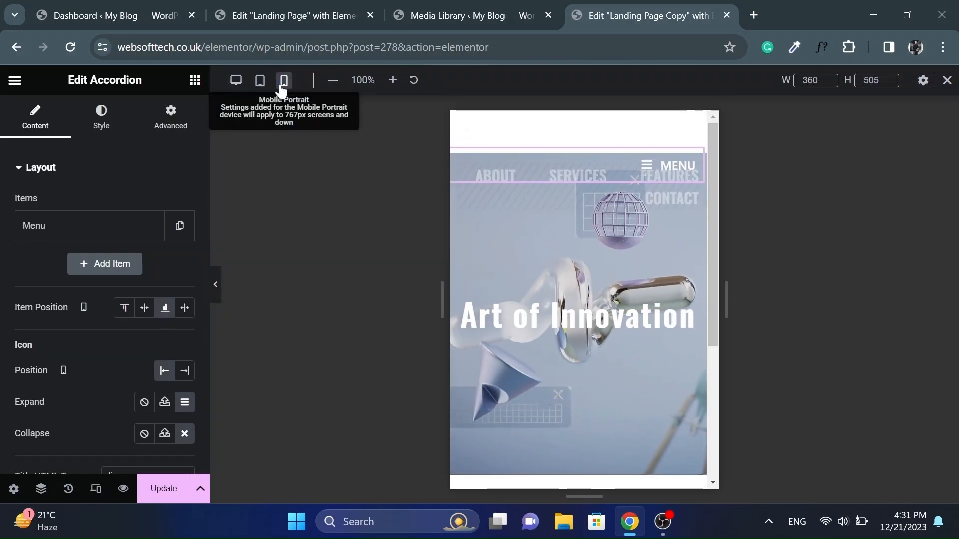
{"action": "left_click", "coordinate": [215, 289]}
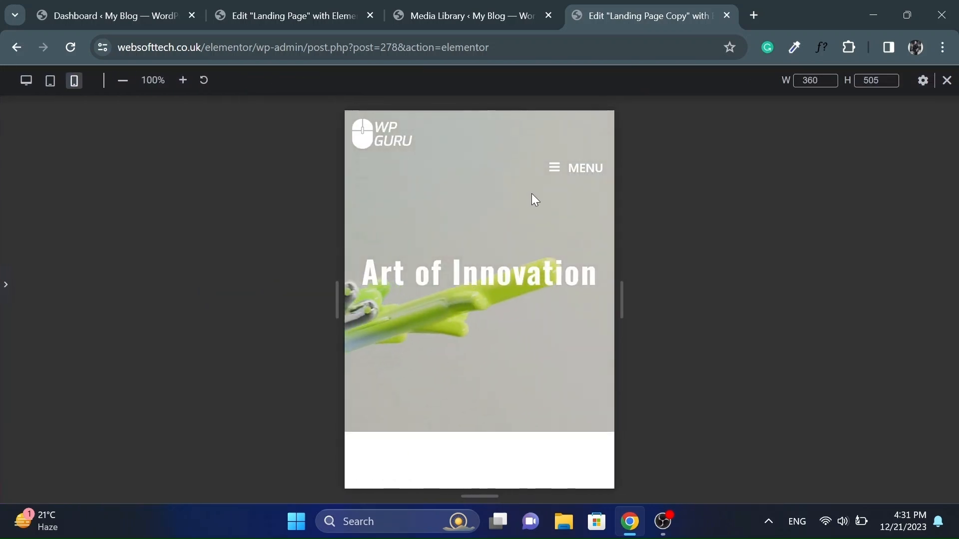
{"action": "left_click", "coordinate": [4, 285]}
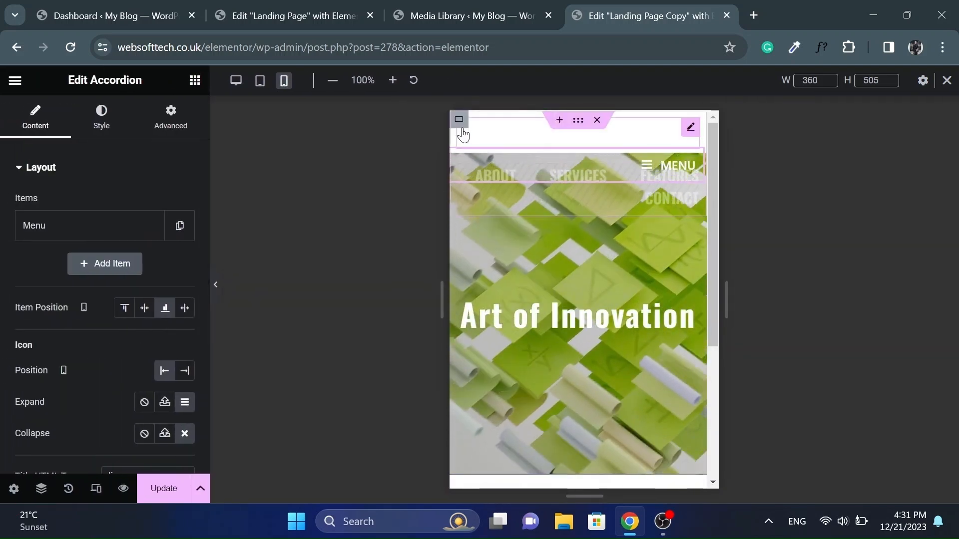
- In Mobile Portrait view, set the widths of the header's logo container and navigation container to 50% each
{"action": "left_click", "coordinate": [460, 122]}
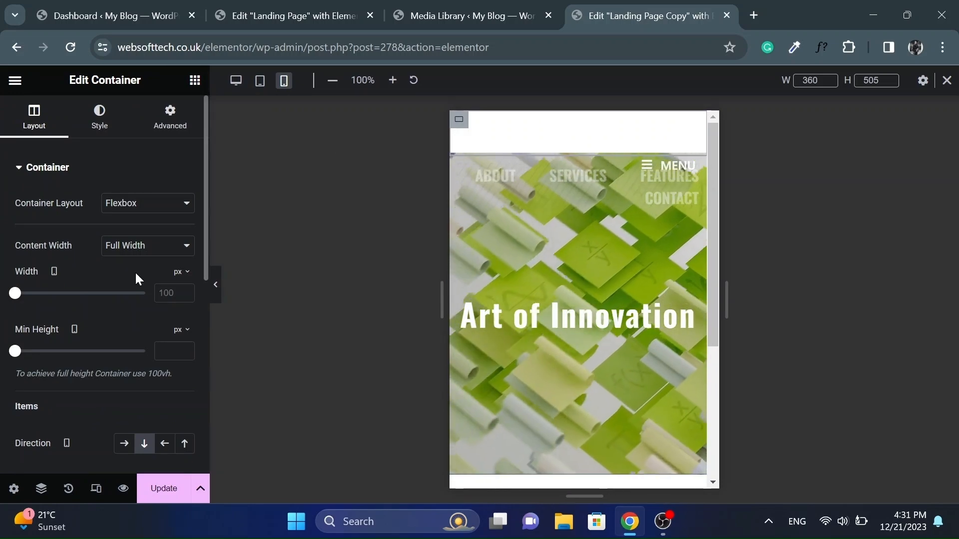
{"action": "left_click", "coordinate": [183, 274]}
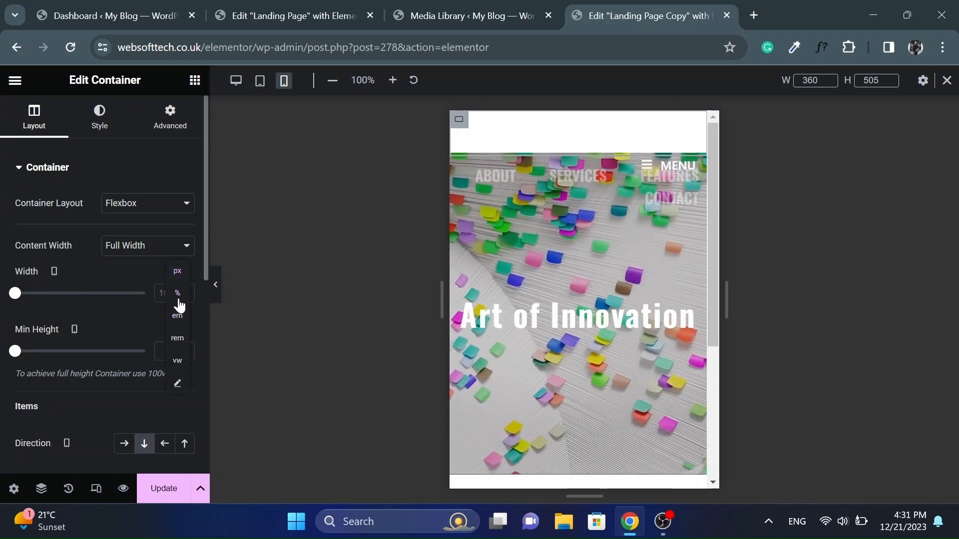
{"action": "left_click", "coordinate": [177, 293]}
{"action": "double_click", "coordinate": [169, 295]}
{"action": "type", "text": "50"}
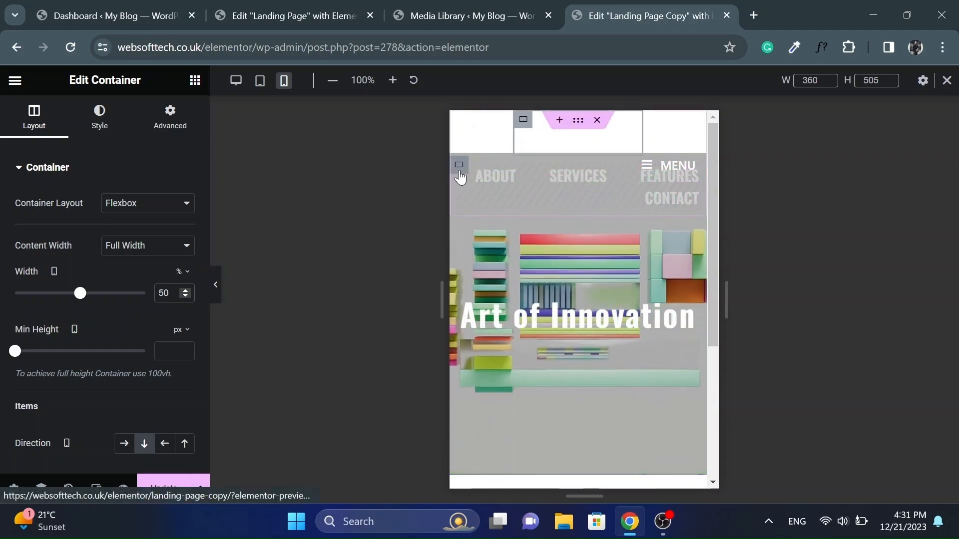
{"action": "left_click", "coordinate": [459, 169]}
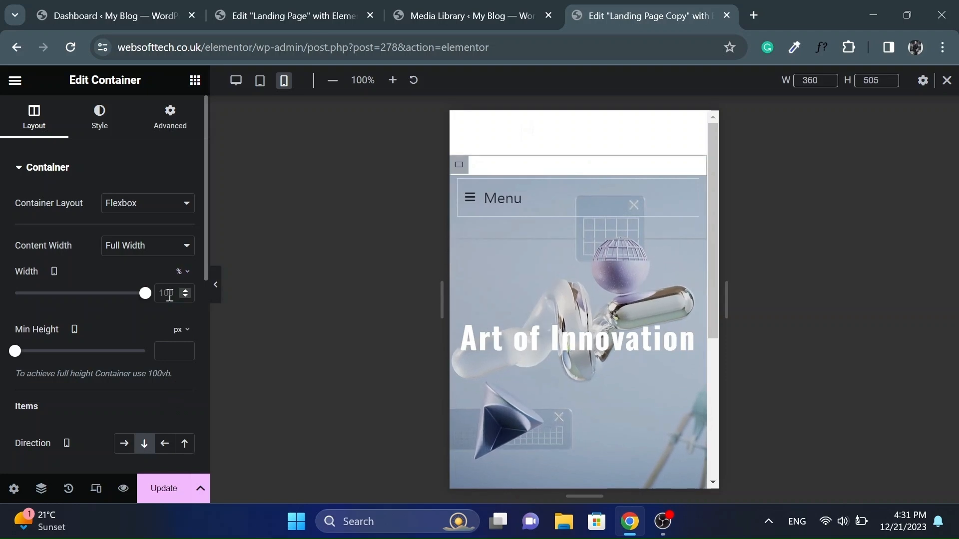
{"action": "type", "text": "50"}
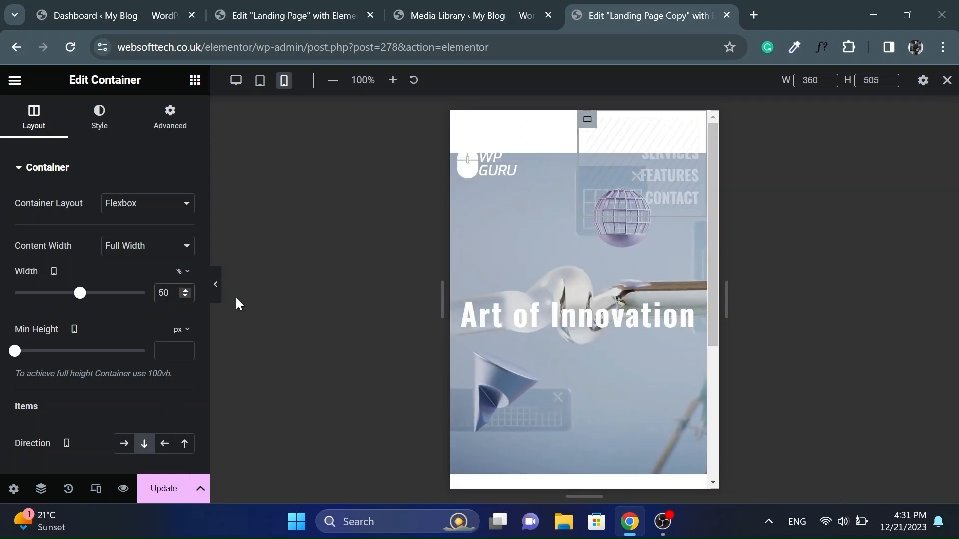
- Preview the mobile header without the editing panel and test opening and closing the Menu accordion
{"action": "left_click", "coordinate": [218, 296]}
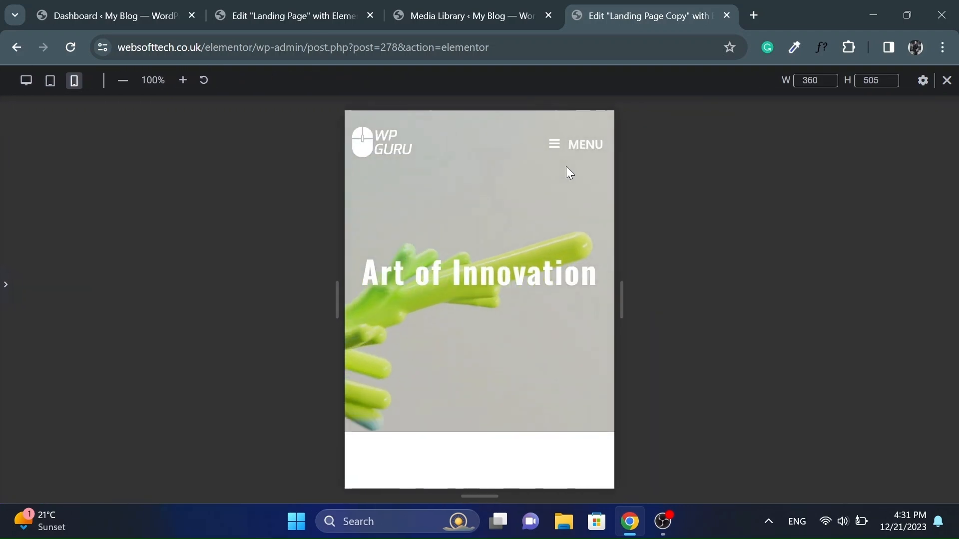
{"action": "left_click", "coordinate": [578, 148]}
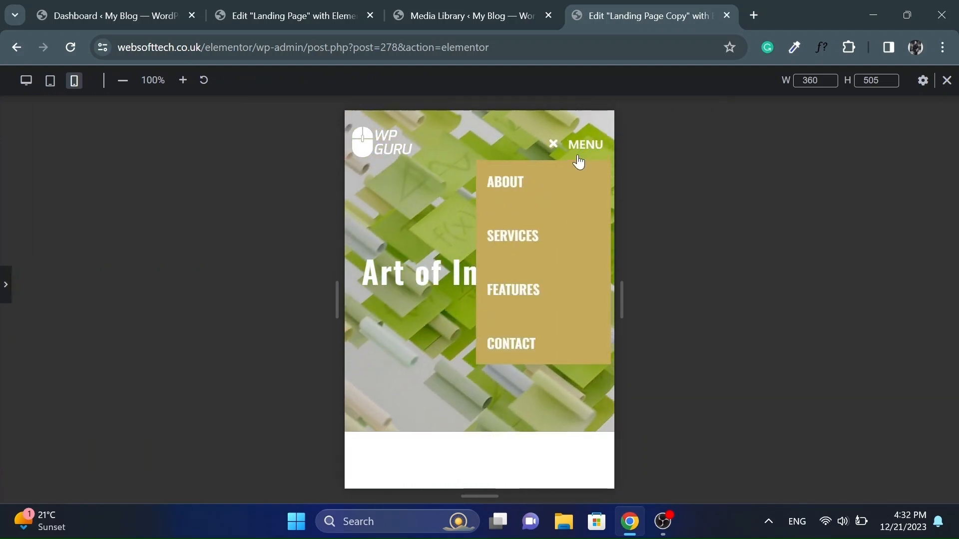
{"action": "left_click", "coordinate": [585, 147]}
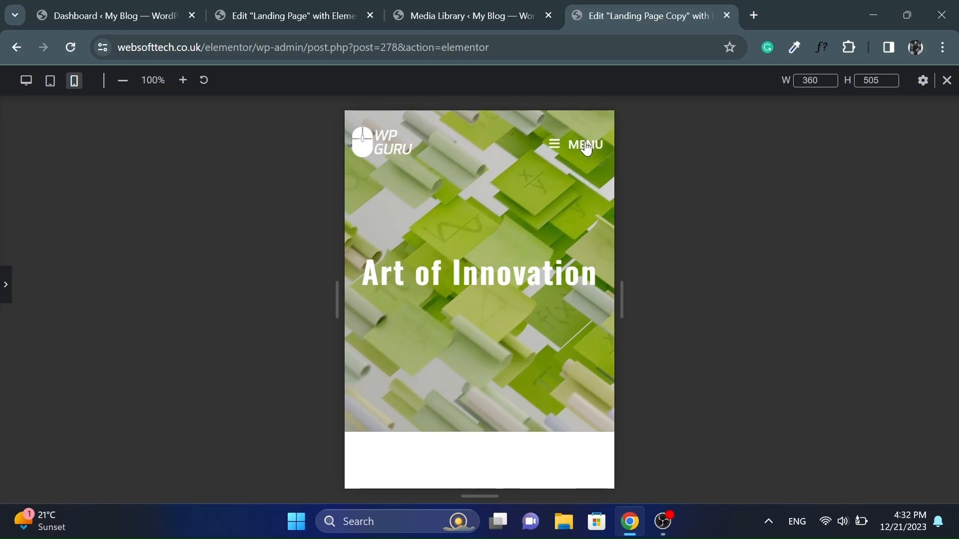
{"action": "left_click", "coordinate": [585, 148]}
{"action": "left_click", "coordinate": [554, 189]}
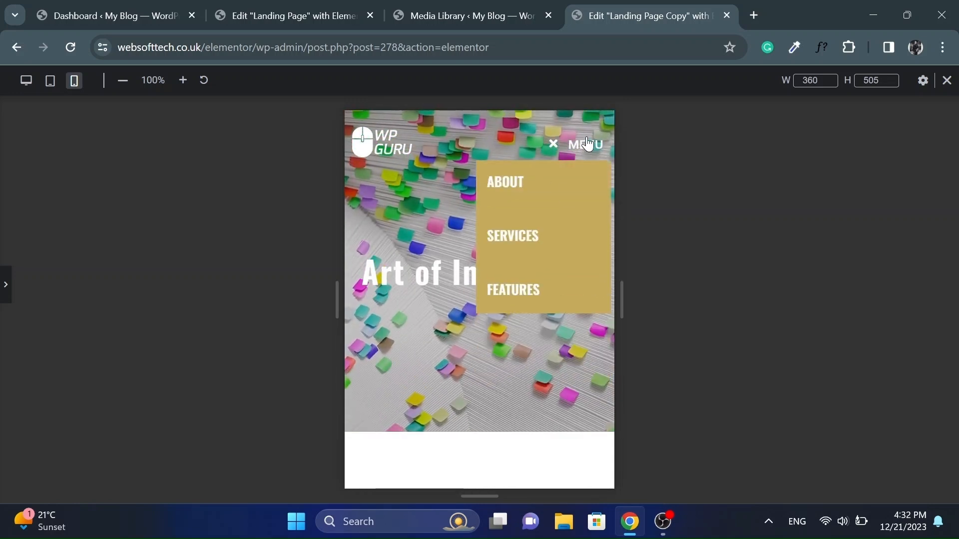
{"action": "left_click", "coordinate": [4, 285]}
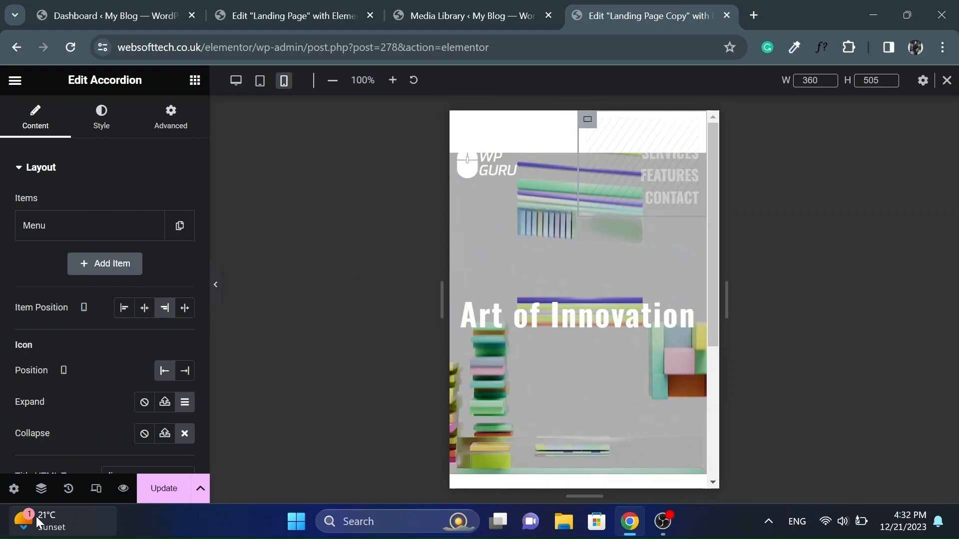
- Leave the responsive preview and update the page
{"action": "left_click", "coordinate": [96, 489]}
{"action": "left_click", "coordinate": [165, 489]}
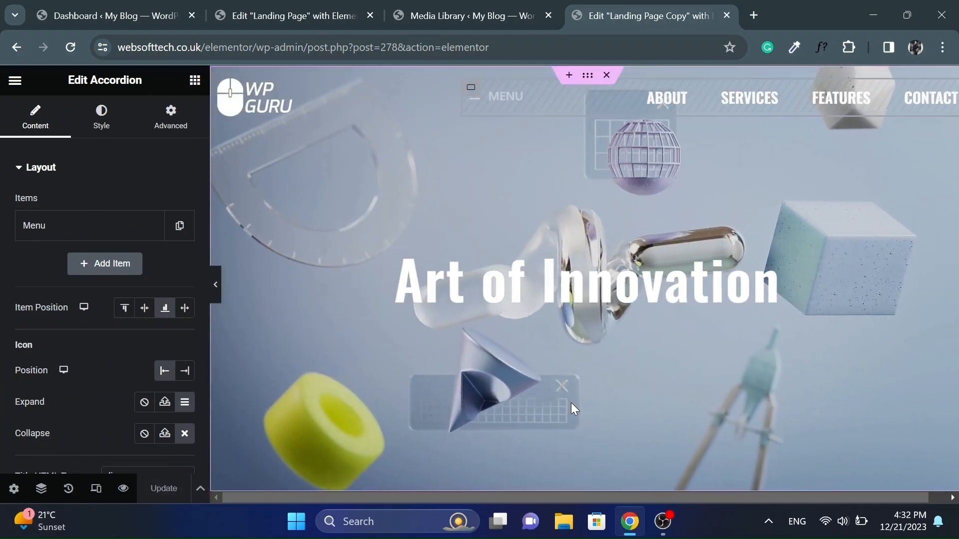
{"action": "scroll", "coordinate": [571, 402], "scroll_direction": "down", "scroll_amount": 5}
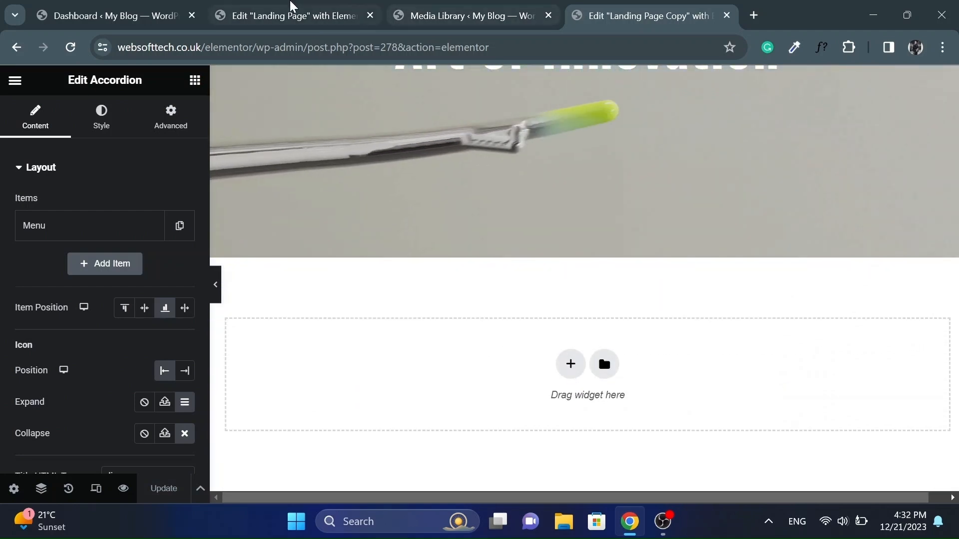
- Close the Navigator on the original Landing Page and return to the Landing Page Copy
{"action": "left_click", "coordinate": [282, 5]}
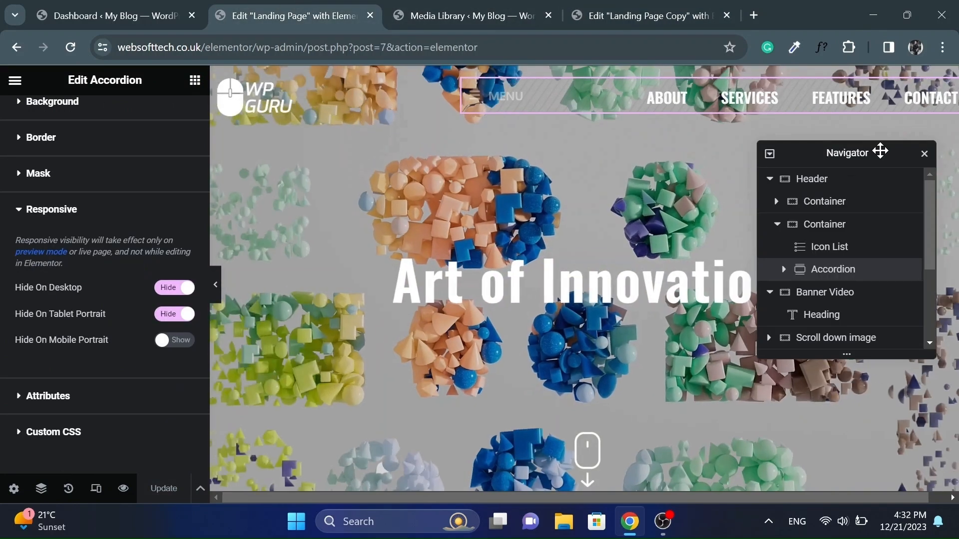
{"action": "left_click", "coordinate": [925, 154]}
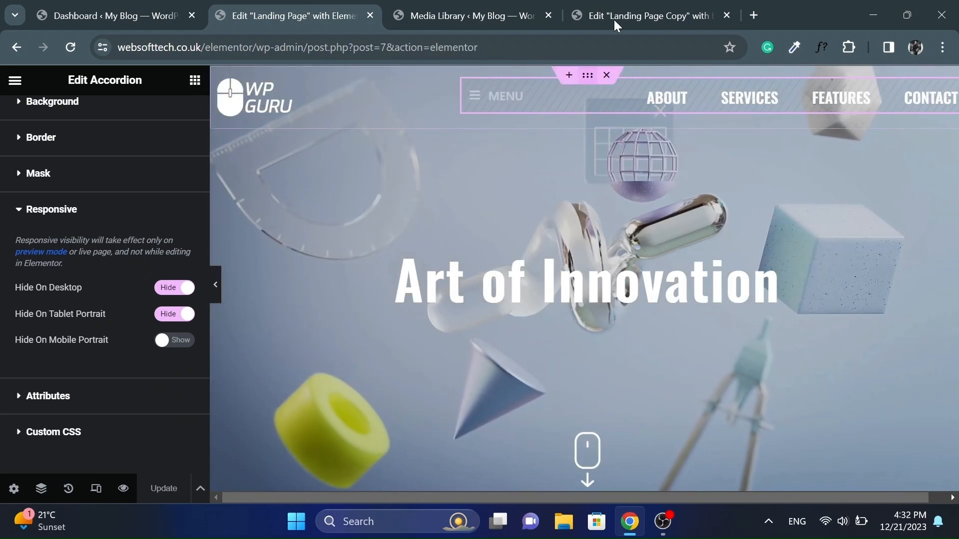
{"action": "left_click", "coordinate": [633, 11]}
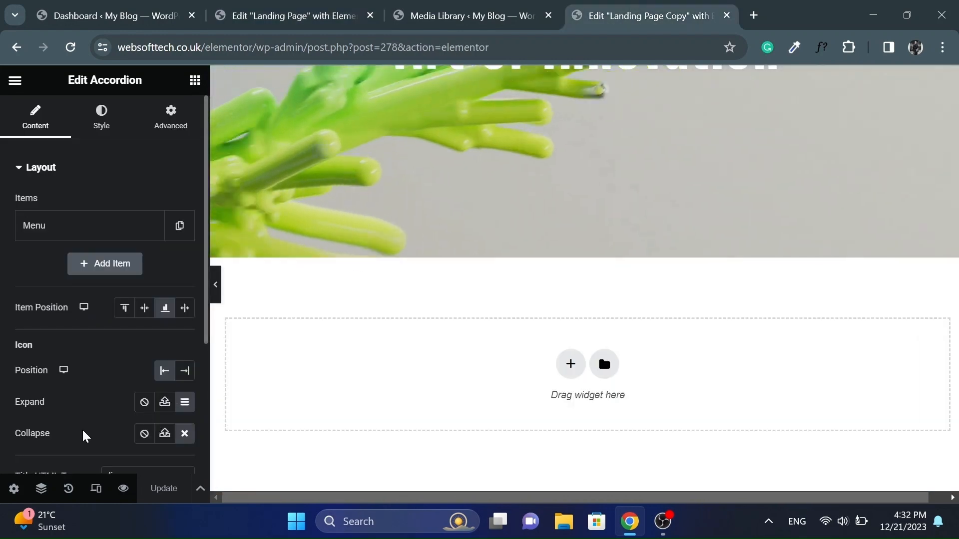
- Open the Navigator, collapse both top-level containers and rename the first one as Header
{"action": "left_click", "coordinate": [42, 489]}
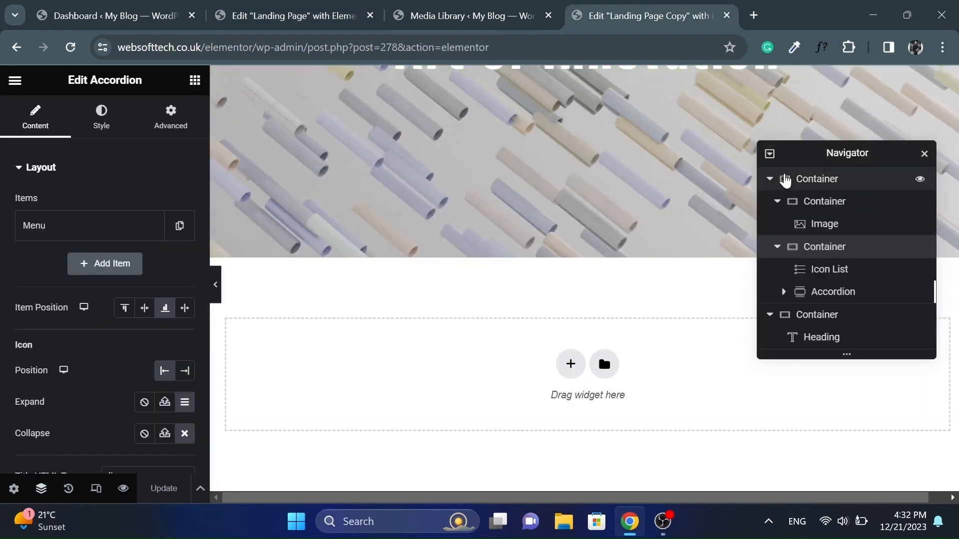
{"action": "left_click", "coordinate": [769, 181]}
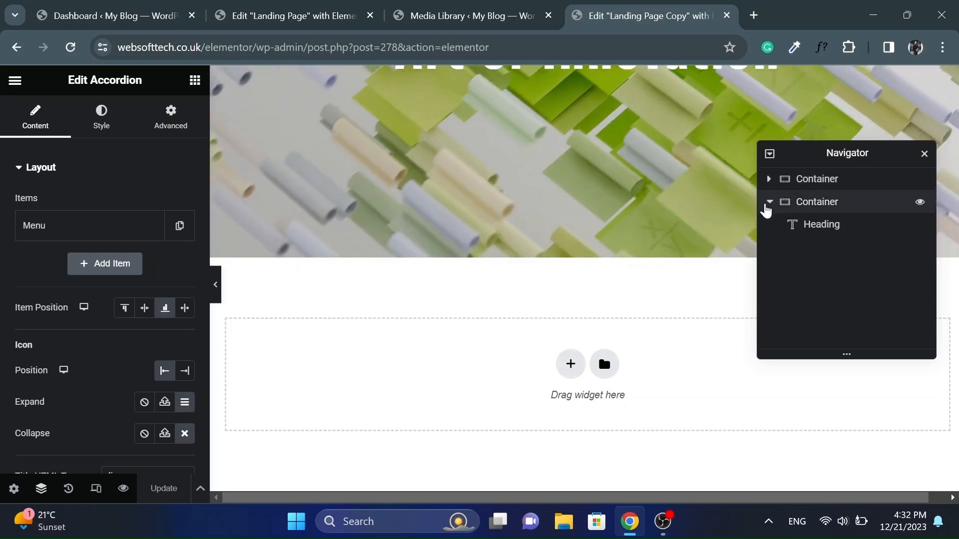
{"action": "left_click", "coordinate": [768, 208]}
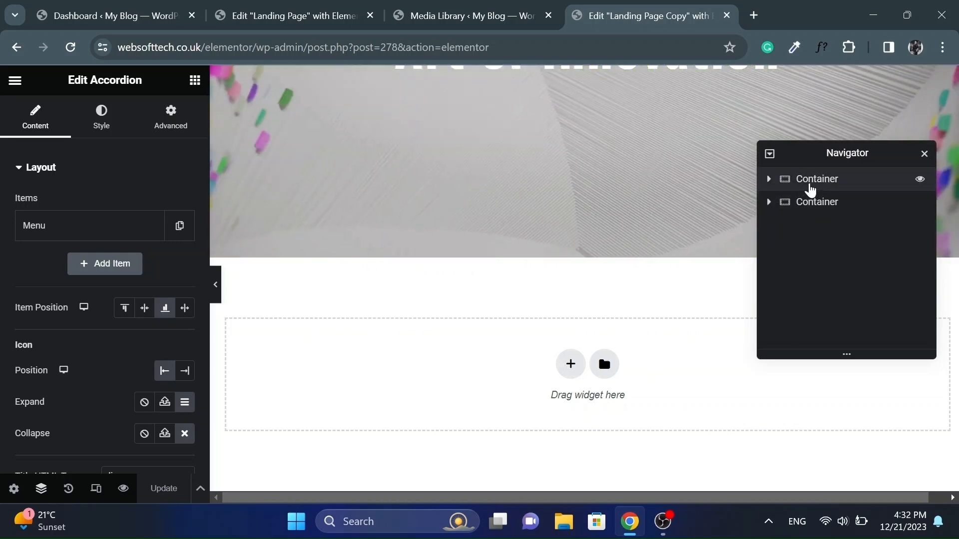
{"action": "double_click", "coordinate": [810, 189]}
{"action": "type", "text": "Header"}
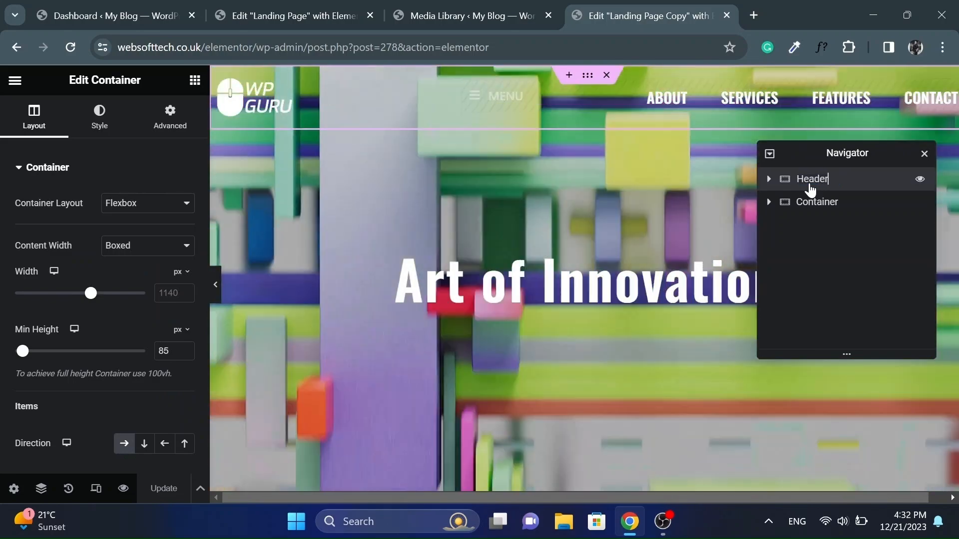
- Rename the second top-level container as Banner Video and collapse it in the page structure
{"action": "left_click", "coordinate": [816, 204]}
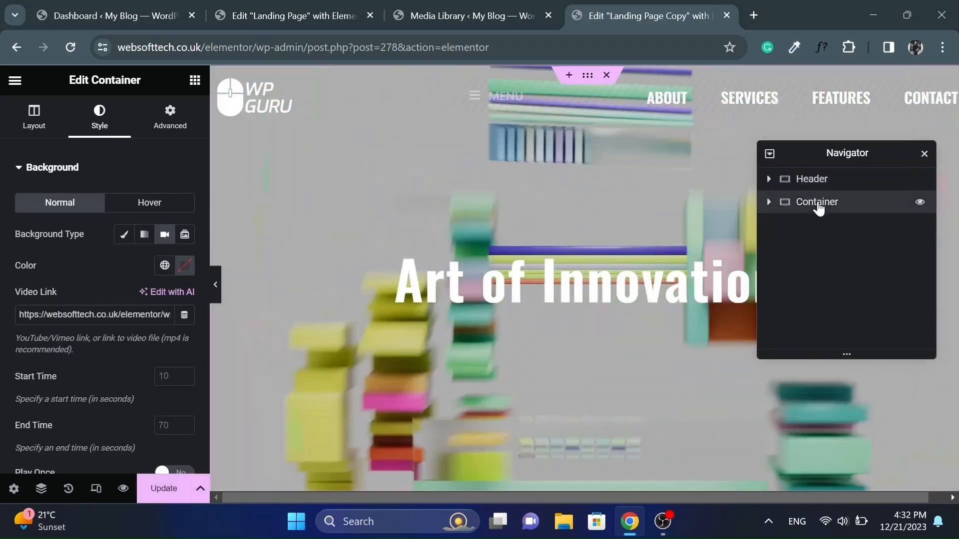
{"action": "double_click", "coordinate": [818, 203]}
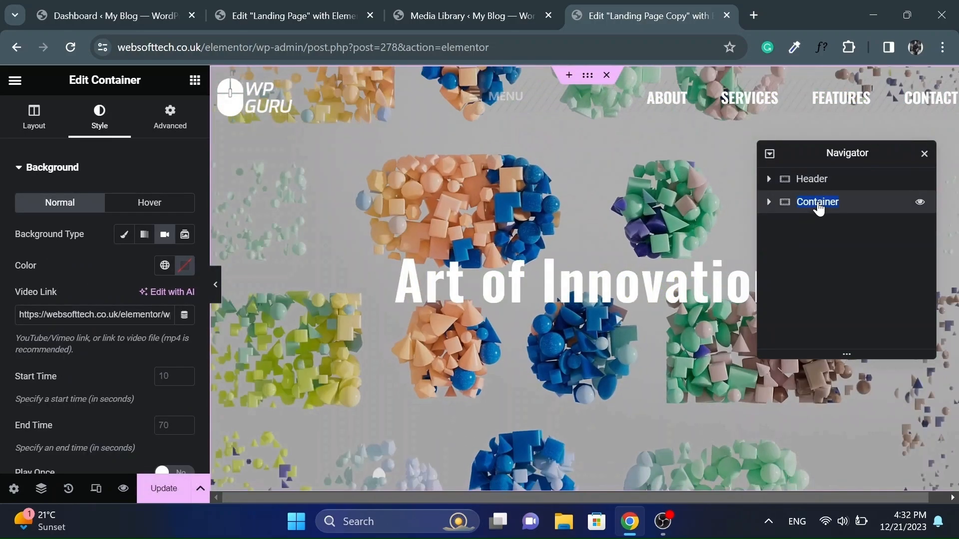
{"action": "type", "text": "Ba"}
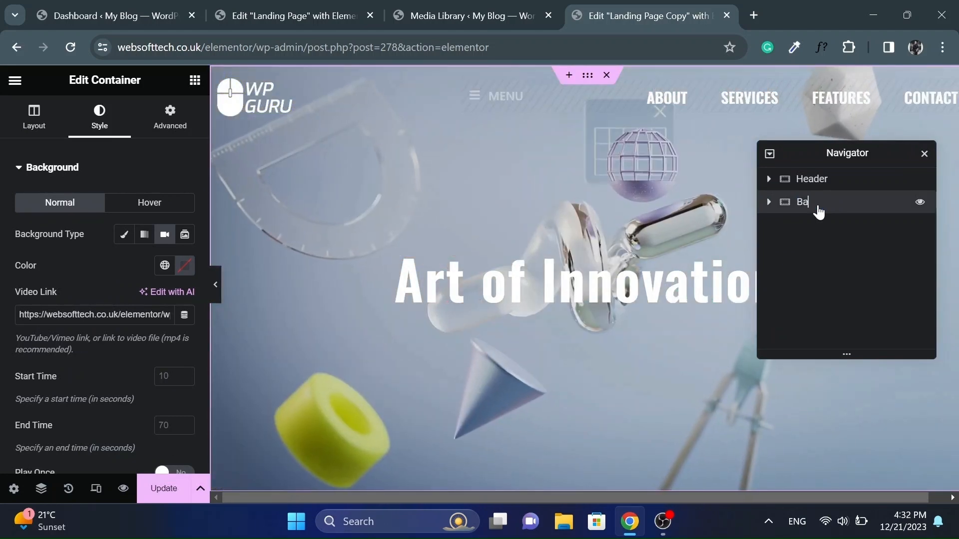
{"action": "type", "text": "nner Vid"}
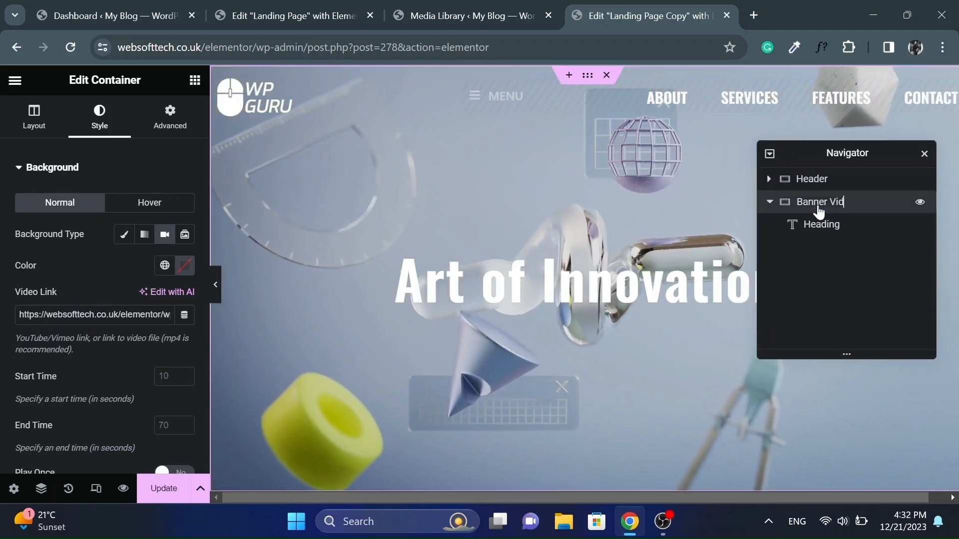
{"action": "type", "text": "eo"}
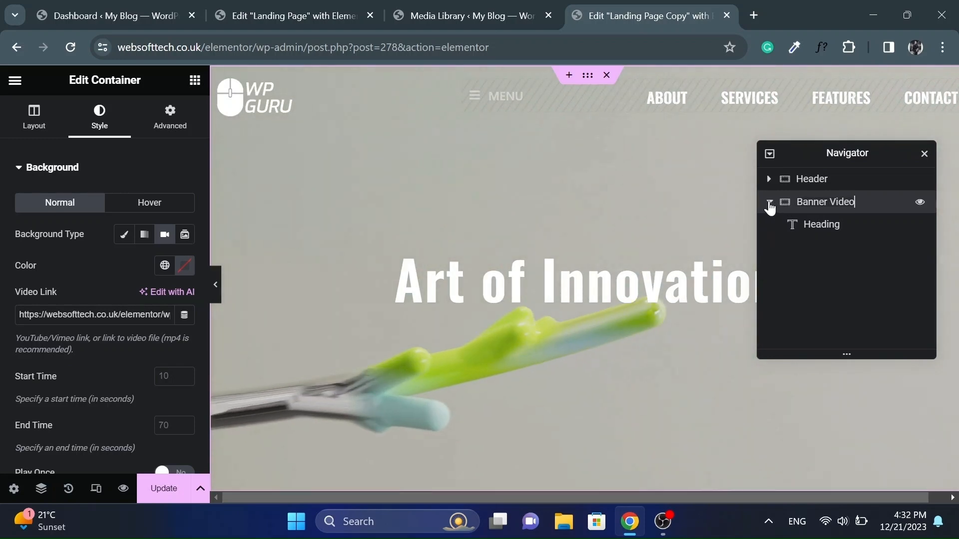
{"action": "left_click", "coordinate": [769, 203]}
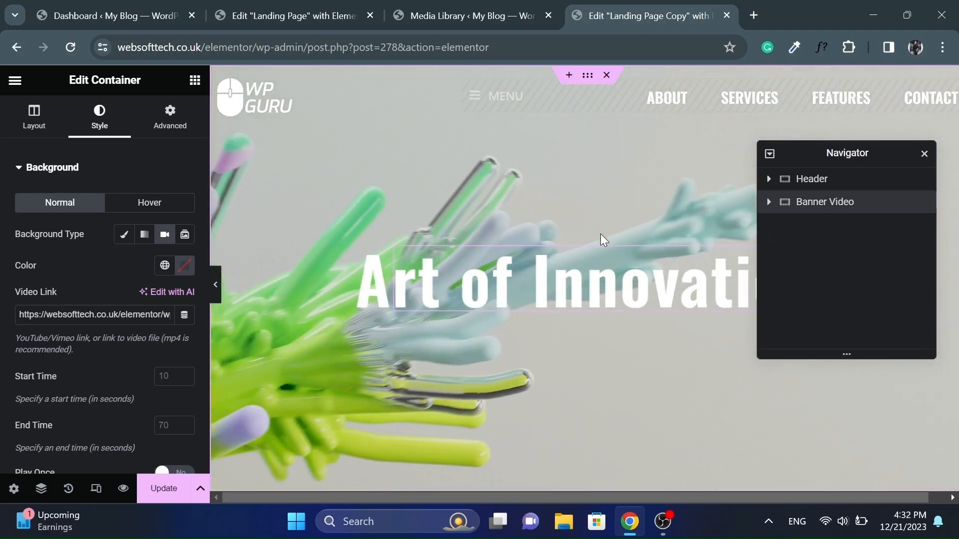
- Check the container layout settings of the Your Journey Starts Here section on the original Landing Page, and return to the Landing Page Copy
{"action": "scroll", "coordinate": [600, 234], "scroll_direction": "down", "scroll_amount": 4}
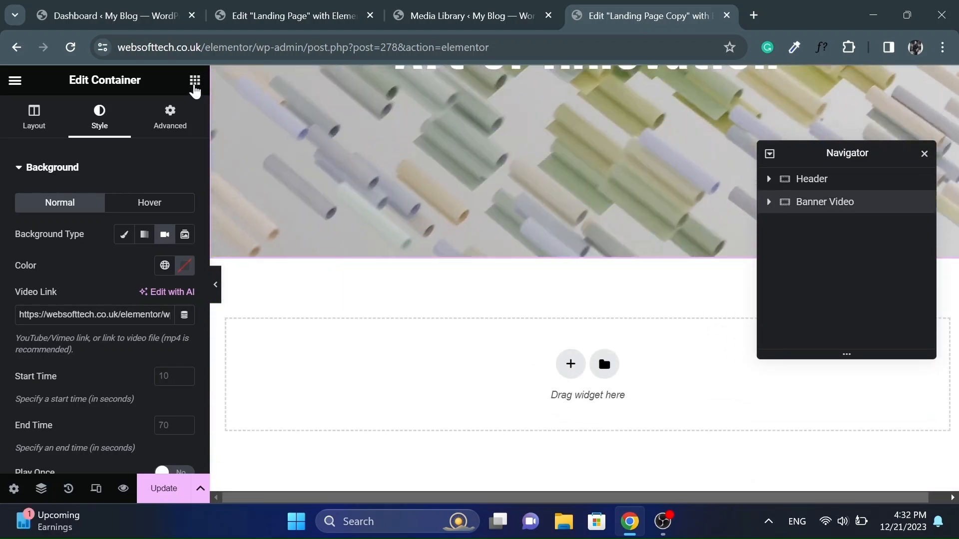
{"action": "left_click", "coordinate": [194, 84]}
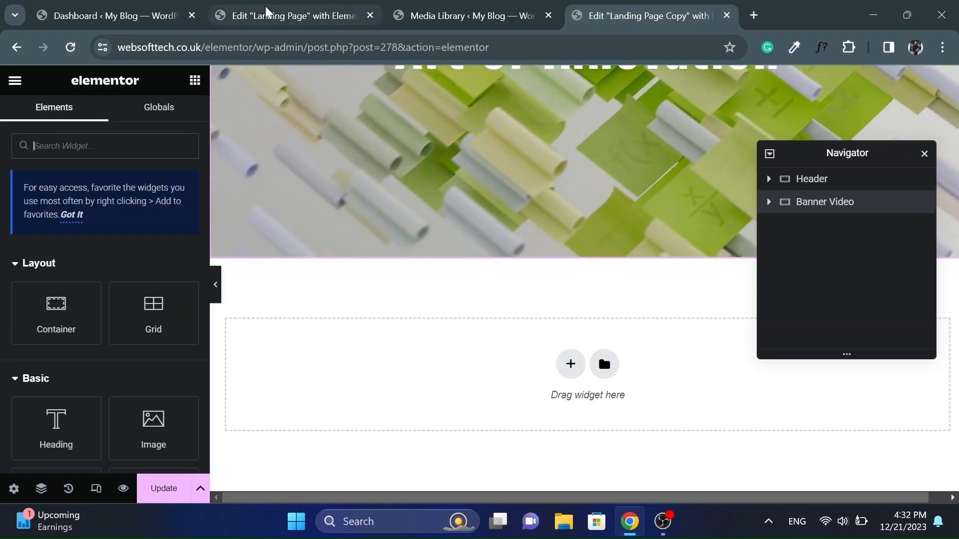
{"action": "left_click", "coordinate": [272, 15]}
{"action": "scroll", "coordinate": [452, 254], "scroll_direction": "down", "scroll_amount": 8}
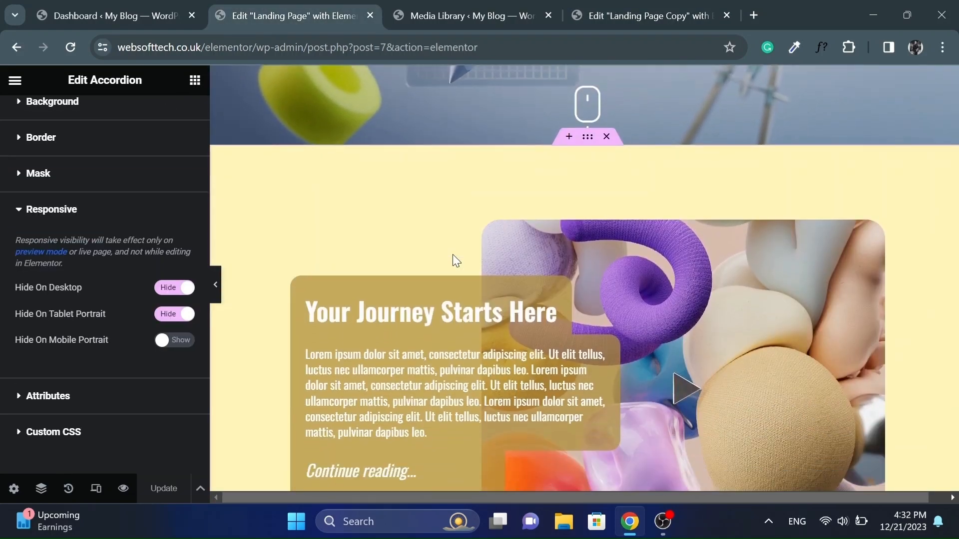
{"action": "scroll", "coordinate": [650, 344], "scroll_direction": "up", "scroll_amount": 1}
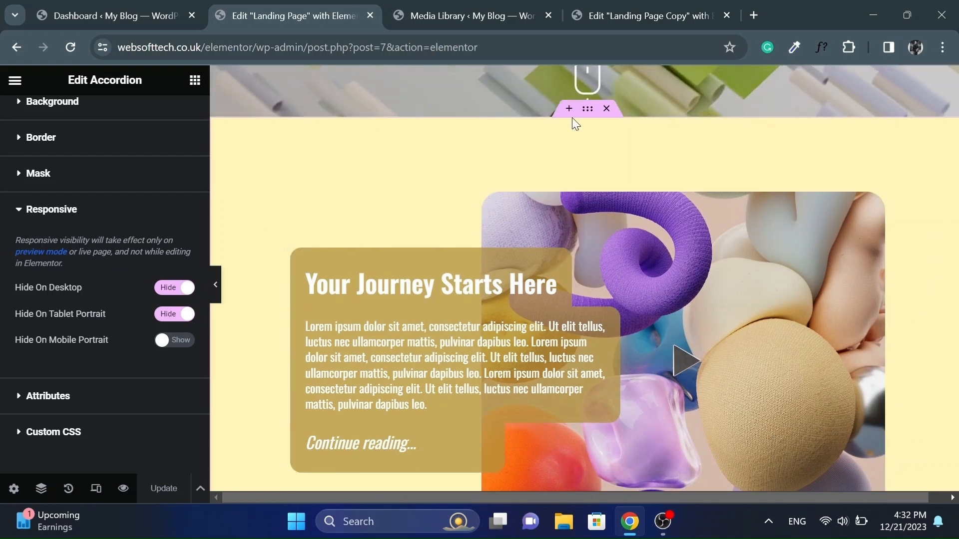
{"action": "left_click", "coordinate": [588, 109]}
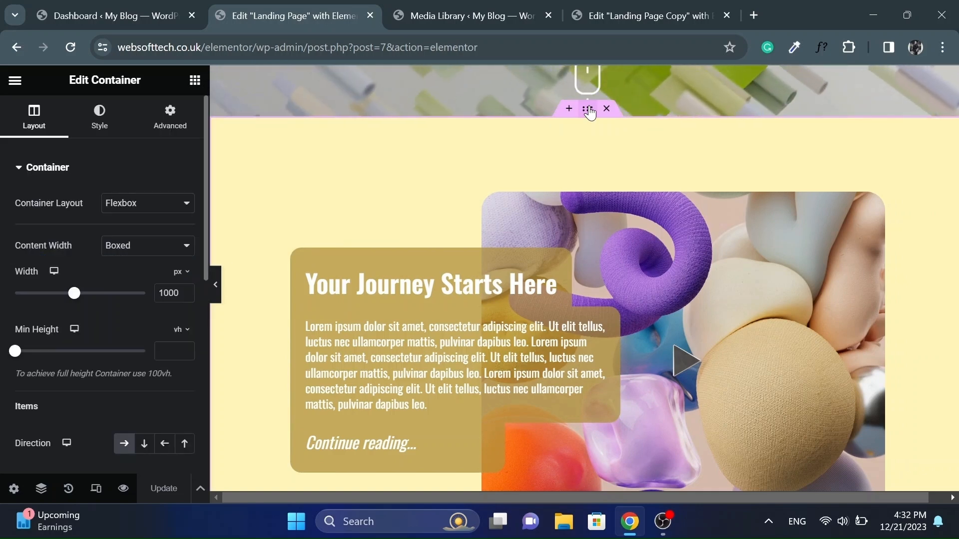
{"action": "left_click", "coordinate": [669, 13]}
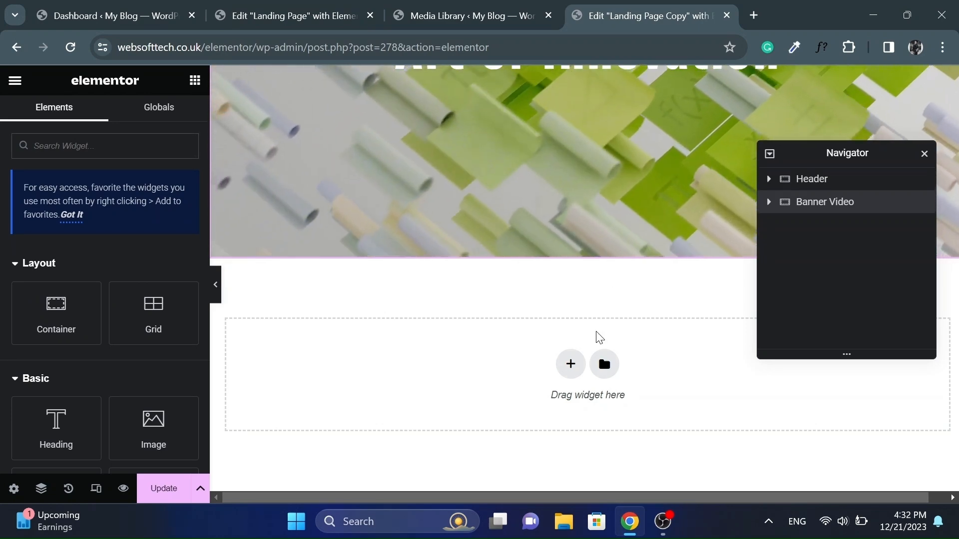
- Close the Navigator and add a Flexbox container with two equal columns below the banner
{"action": "left_click", "coordinate": [925, 157]}
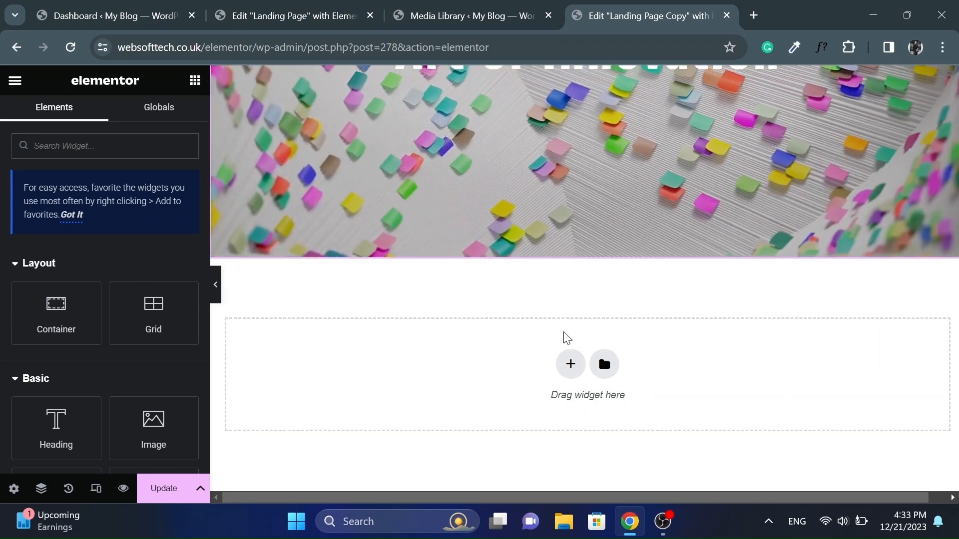
{"action": "left_click", "coordinate": [571, 365]}
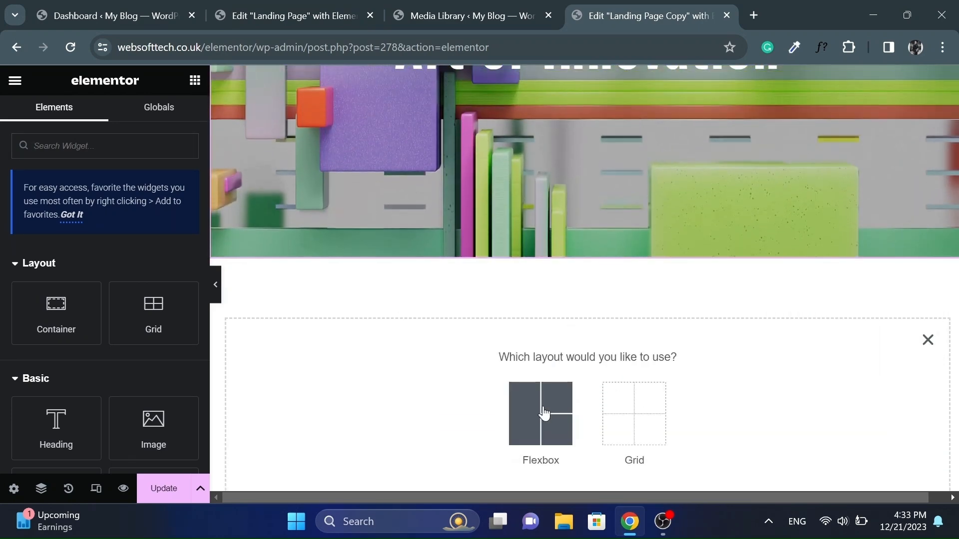
{"action": "left_click", "coordinate": [545, 413]}
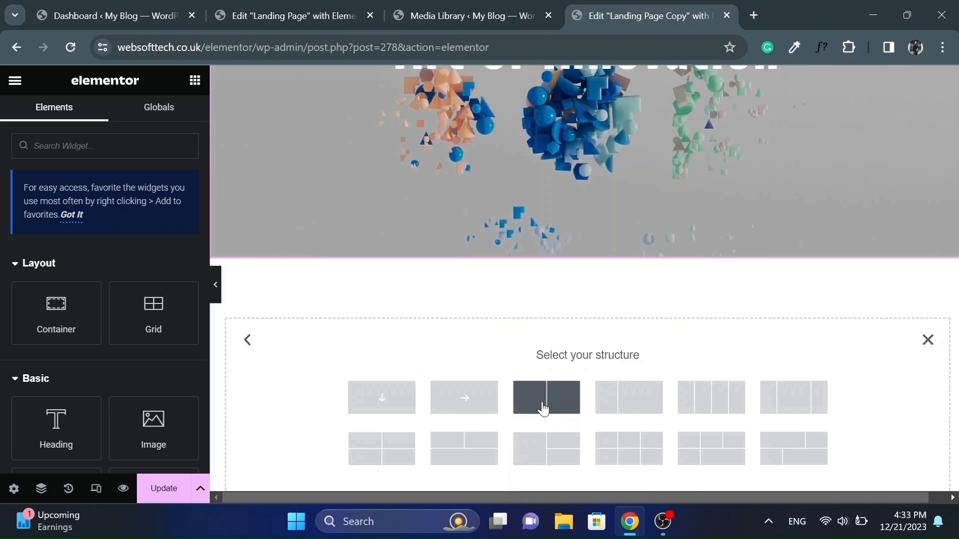
{"action": "left_click", "coordinate": [551, 407]}
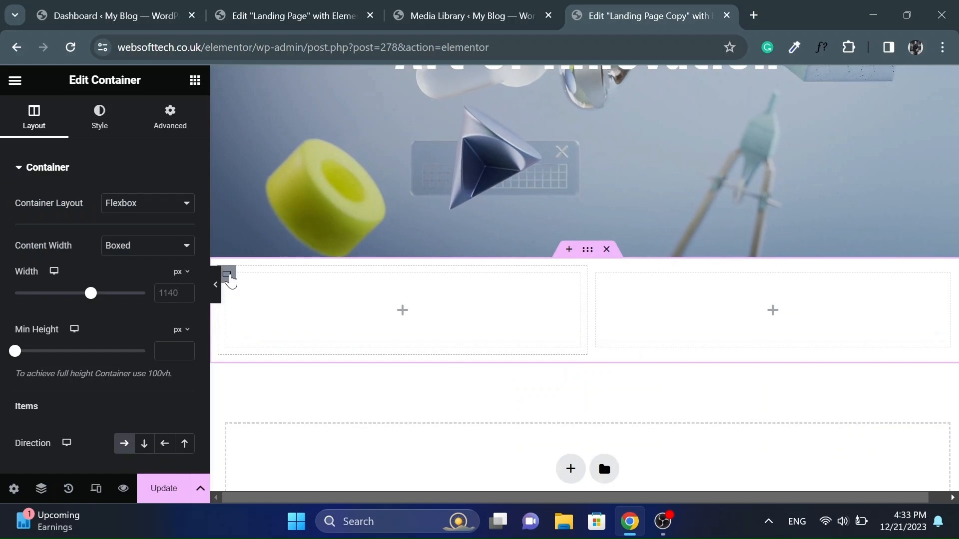
- Narrow the new section's left column and set the right column's width to 55%
{"action": "left_click", "coordinate": [229, 278]}
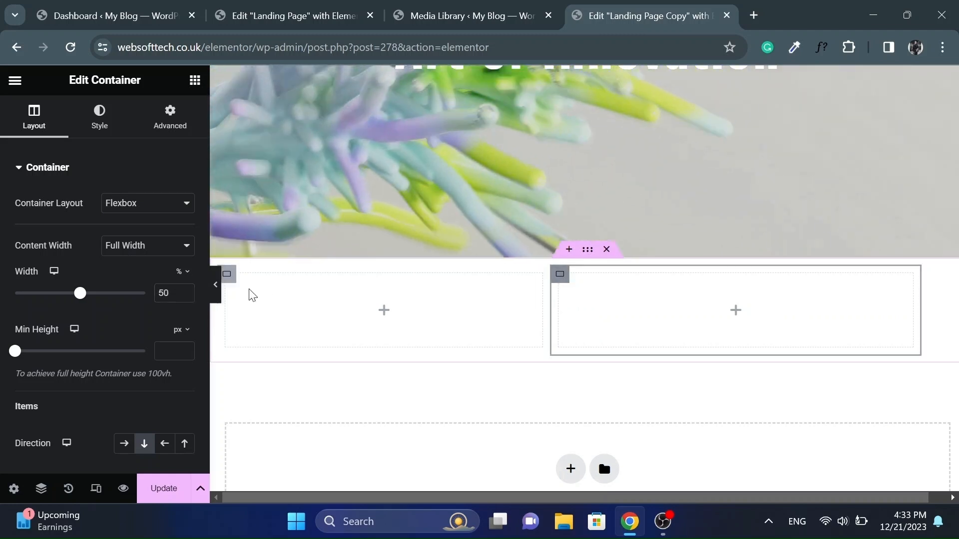
{"action": "left_click", "coordinate": [166, 293]}
{"action": "key", "text": "BackSpace"}
{"action": "type", "text": "5"}
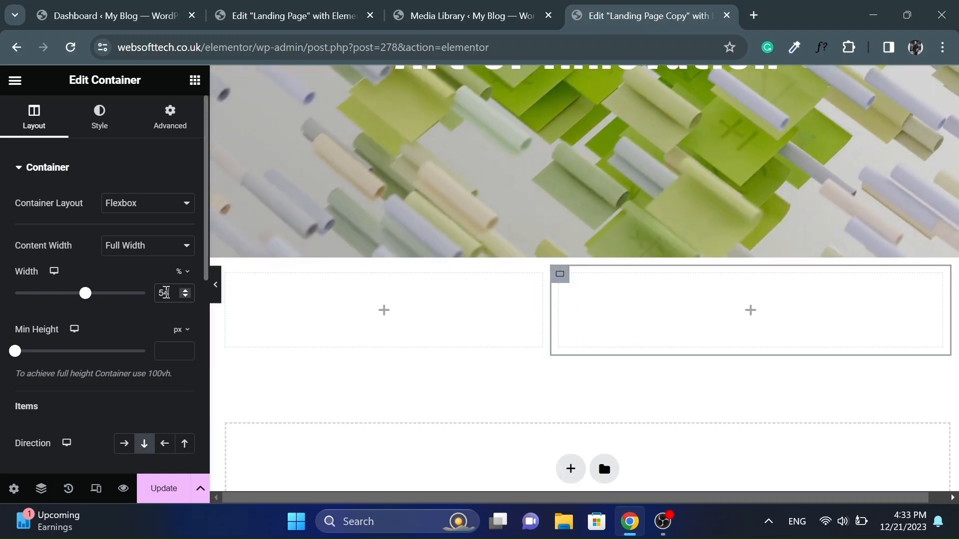
{"action": "mouse_move", "coordinate": [535, 342]}
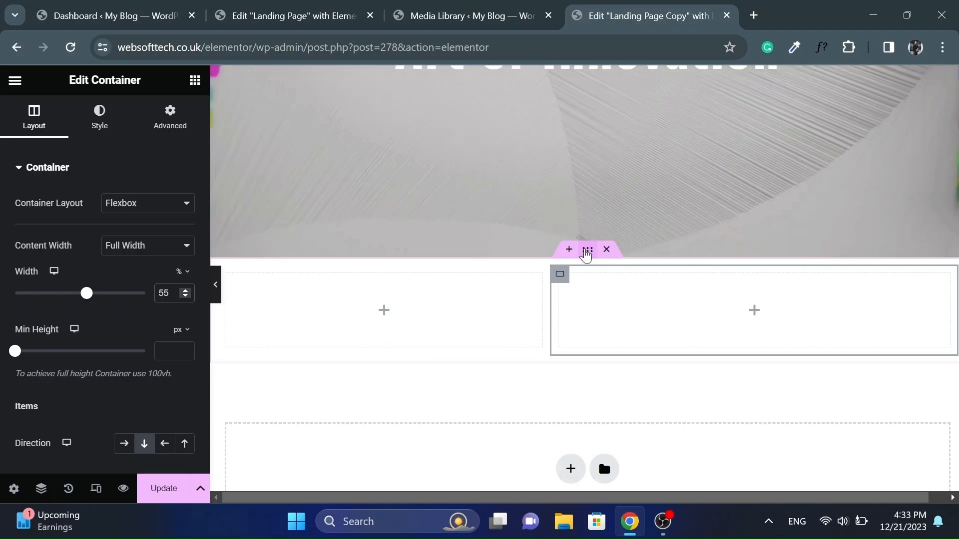
- Give the parent container of the two columns a classic background in the global Background color
{"action": "left_click", "coordinate": [587, 254]}
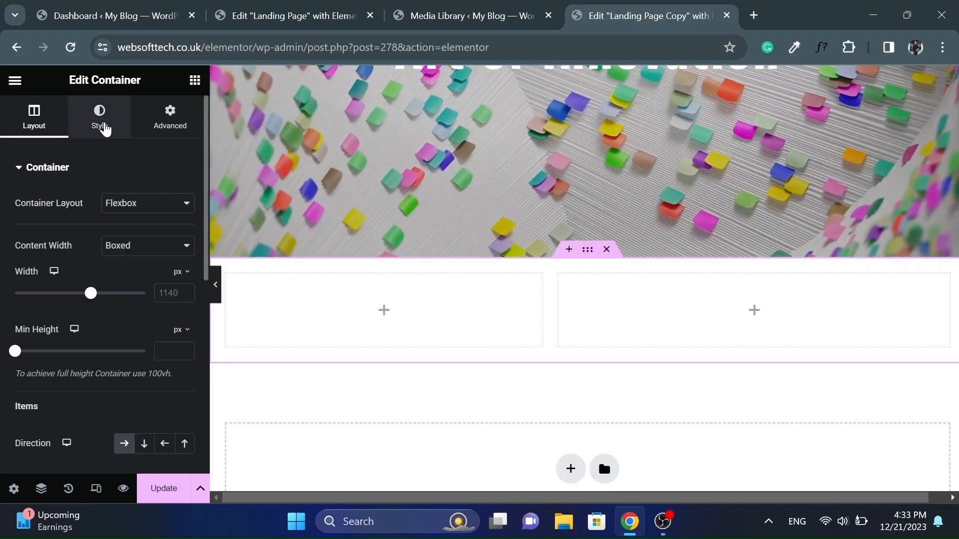
{"action": "left_click", "coordinate": [102, 125]}
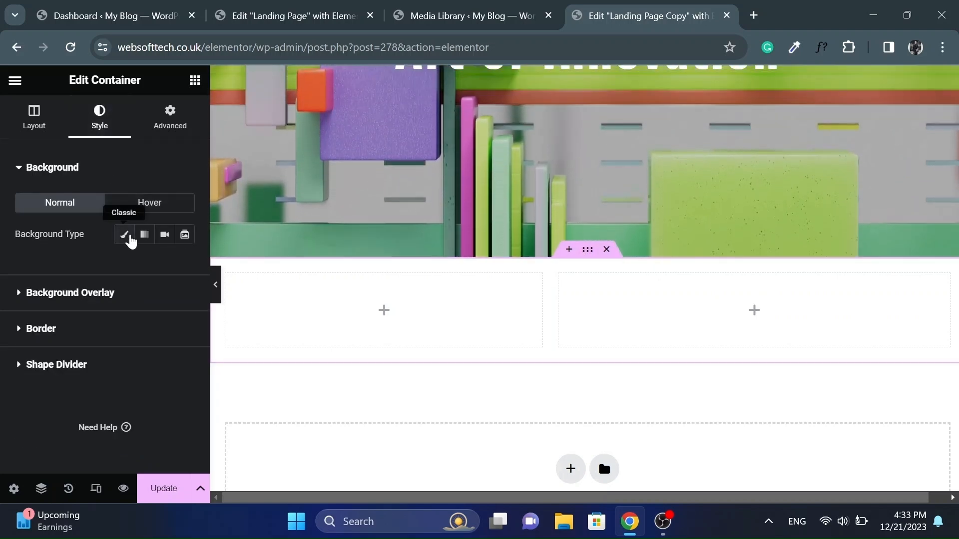
{"action": "left_click", "coordinate": [130, 241]}
{"action": "left_click", "coordinate": [164, 265]}
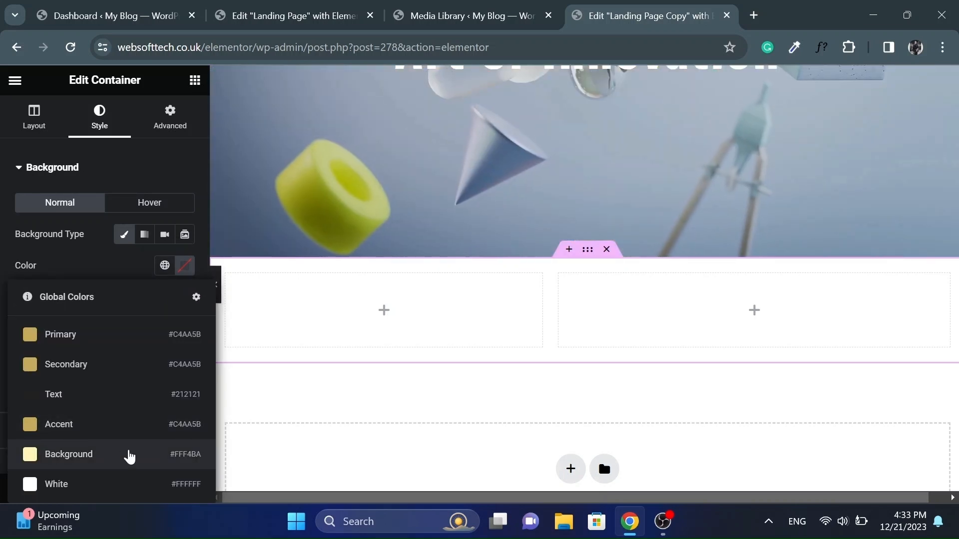
{"action": "left_click", "coordinate": [129, 456]}
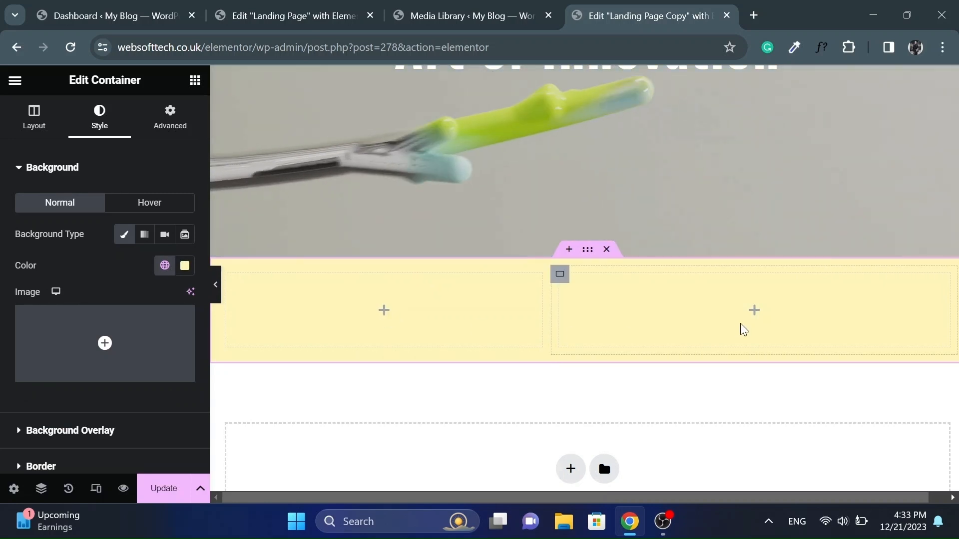
- Copy the image from the original page's Your Journey Starts Here section and paste it into the right column of the new section
{"action": "left_click", "coordinate": [755, 312]}
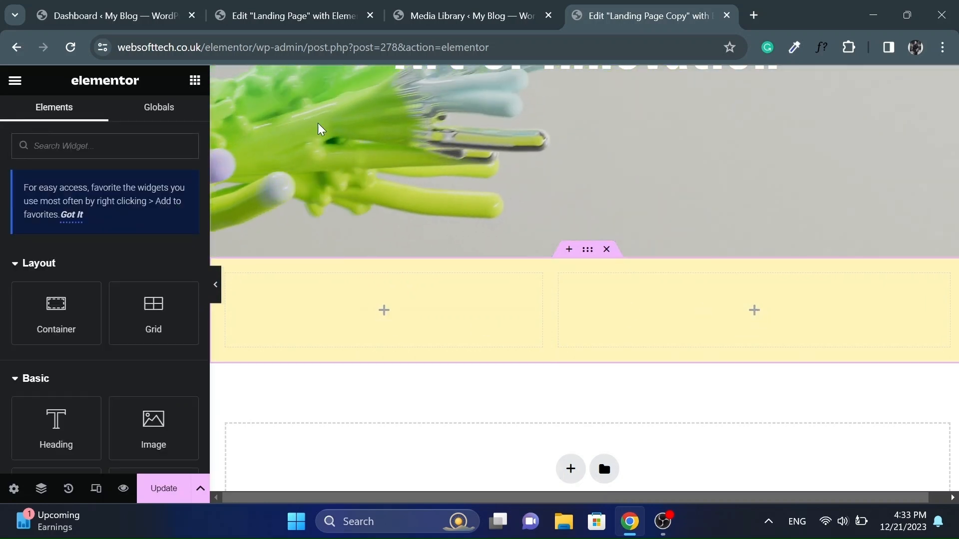
{"action": "left_click", "coordinate": [316, 8]}
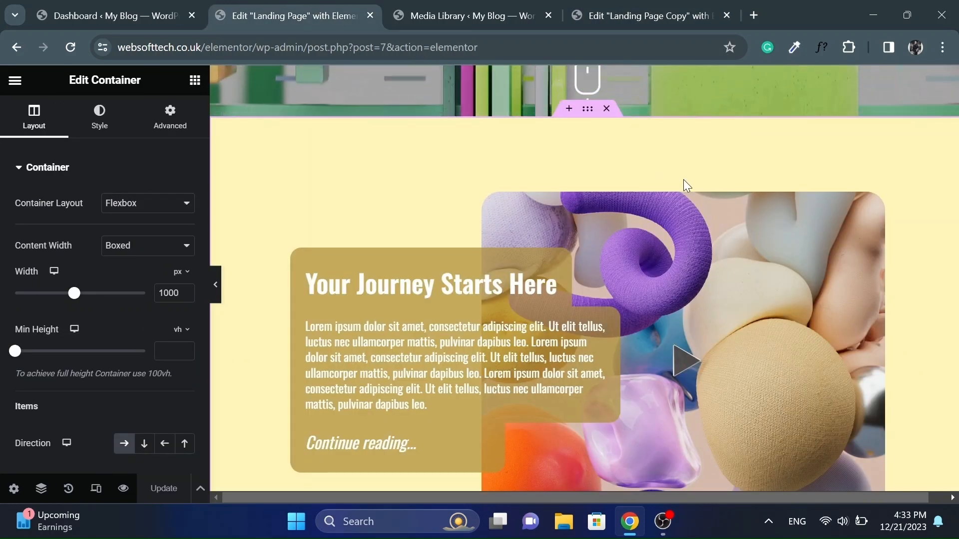
{"action": "left_click", "coordinate": [841, 220]}
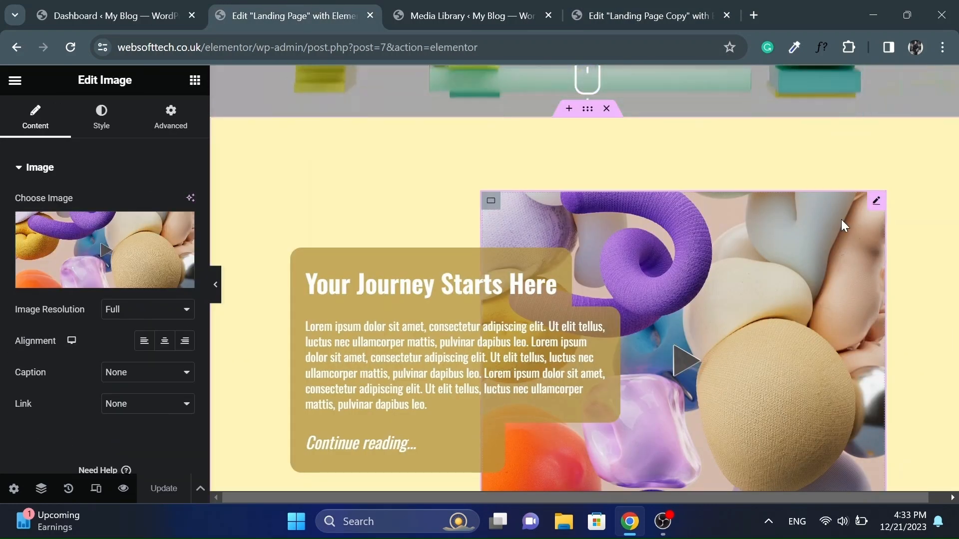
{"action": "right_click", "coordinate": [841, 219]}
{"action": "left_click", "coordinate": [797, 230]}
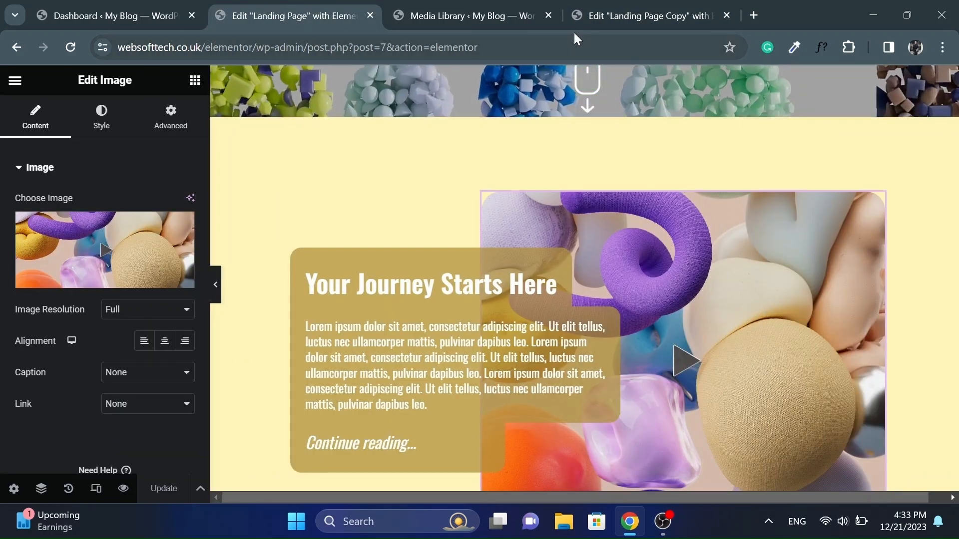
{"action": "left_click", "coordinate": [615, 8]}
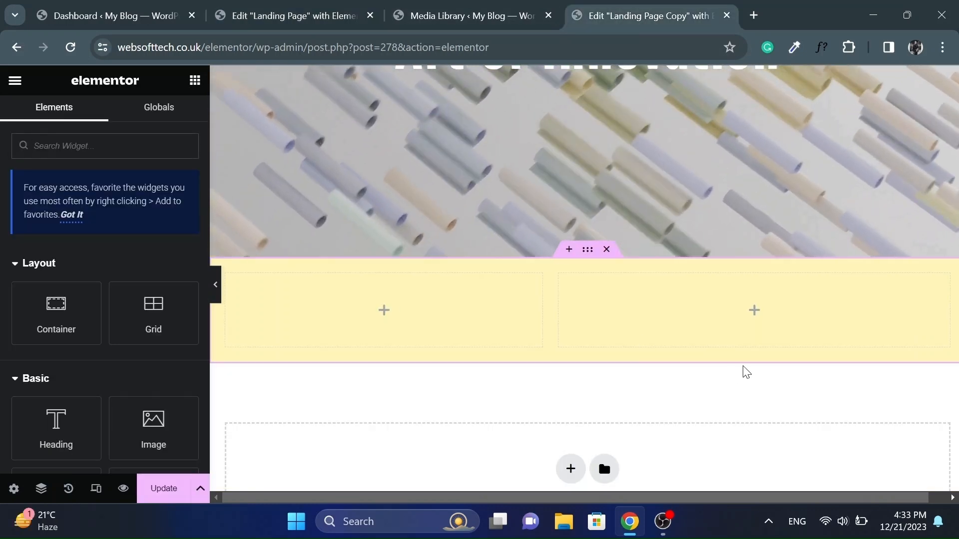
{"action": "right_click", "coordinate": [753, 313]}
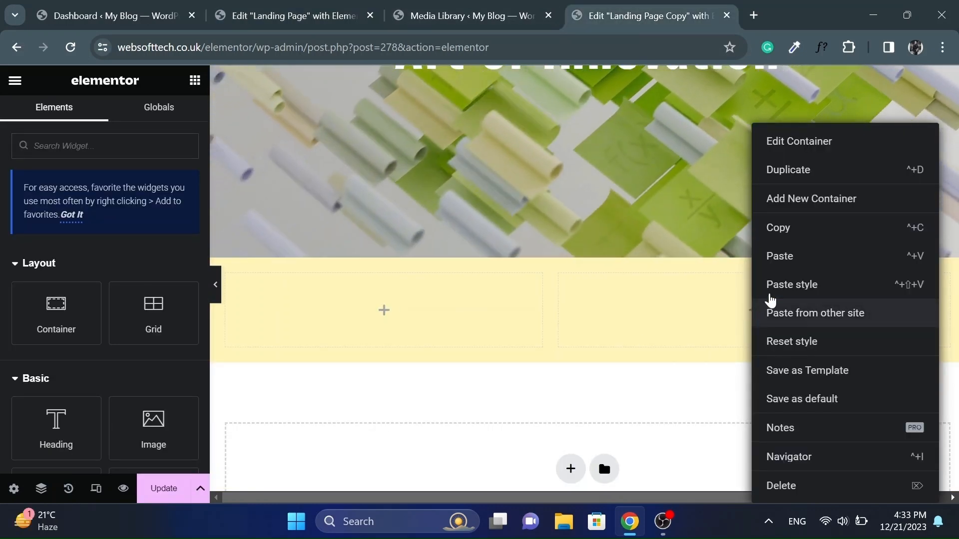
{"action": "left_click", "coordinate": [779, 256]}
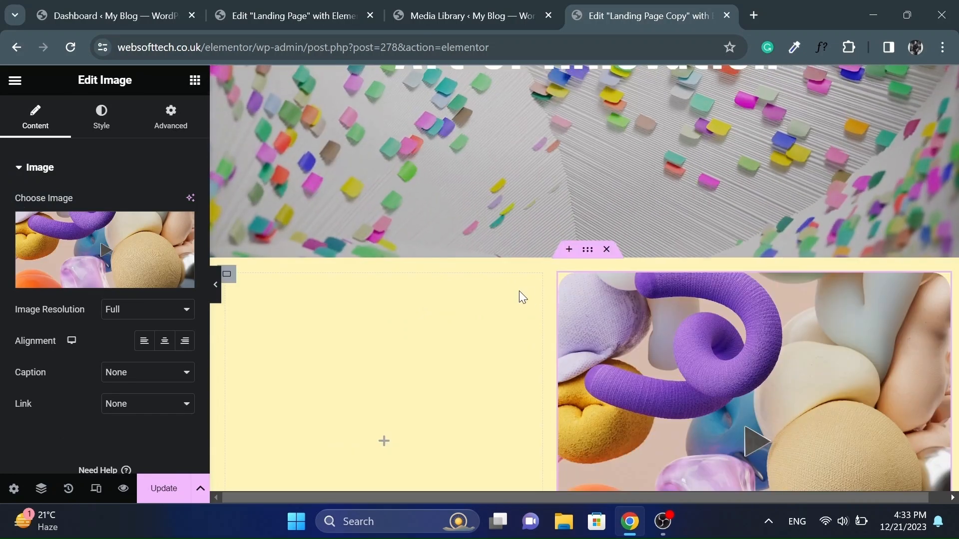
- Set the section container's padding to 100 px top and bottom and 10 px left and right, and preview it at full width
{"action": "left_click", "coordinate": [590, 253]}
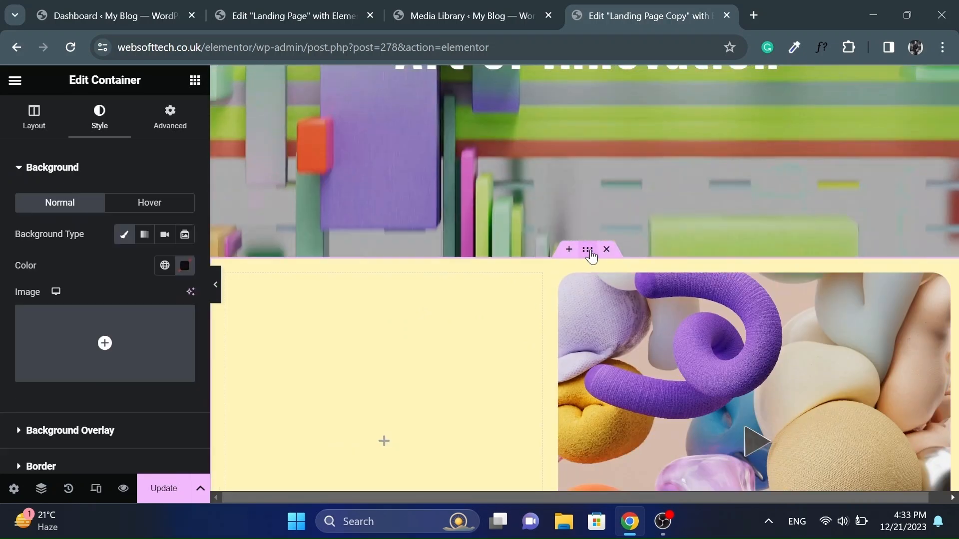
{"action": "left_click", "coordinate": [169, 122]}
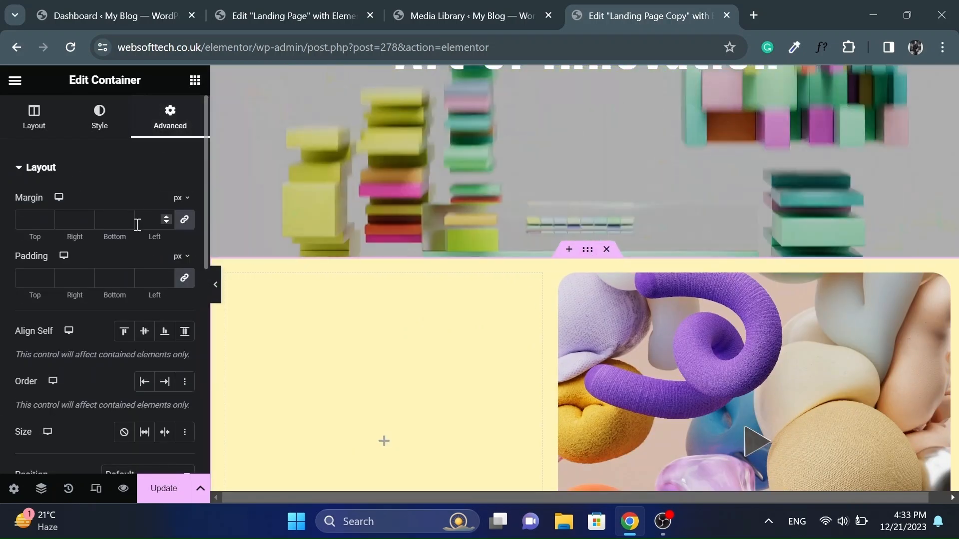
{"action": "left_click", "coordinate": [107, 281]}
{"action": "type", "text": "10"}
{"action": "left_click", "coordinate": [184, 282]}
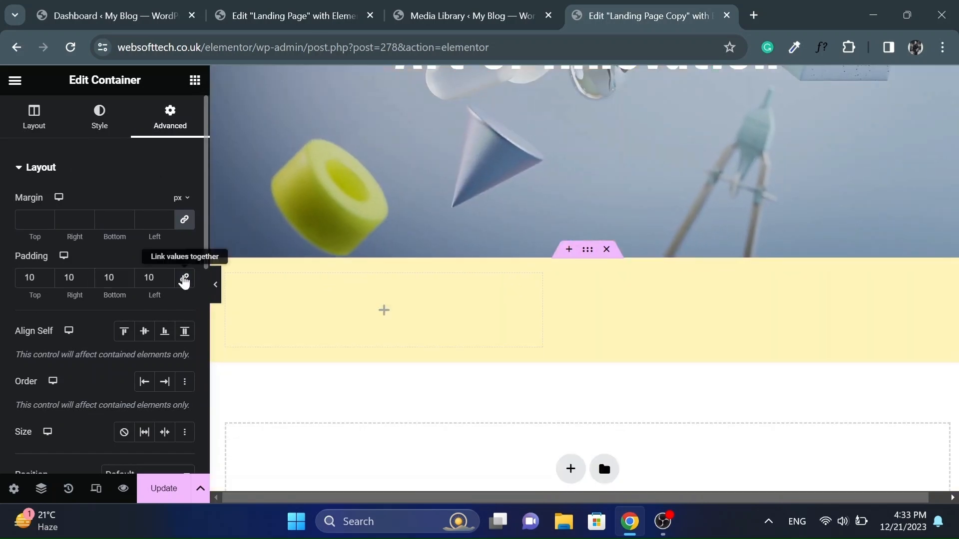
{"action": "left_click", "coordinate": [35, 279]}
{"action": "type", "text": "0"}
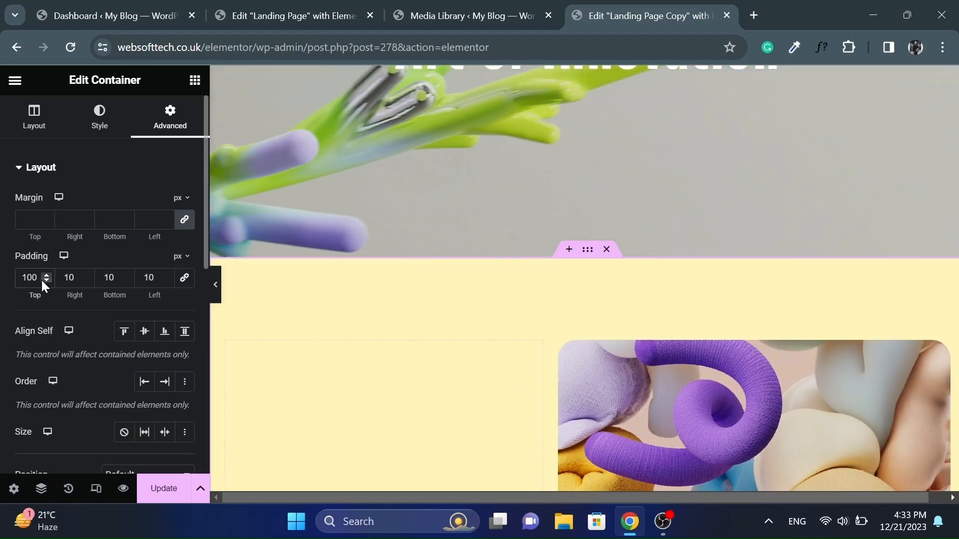
{"action": "left_click", "coordinate": [116, 278]}
{"action": "type", "text": "0"}
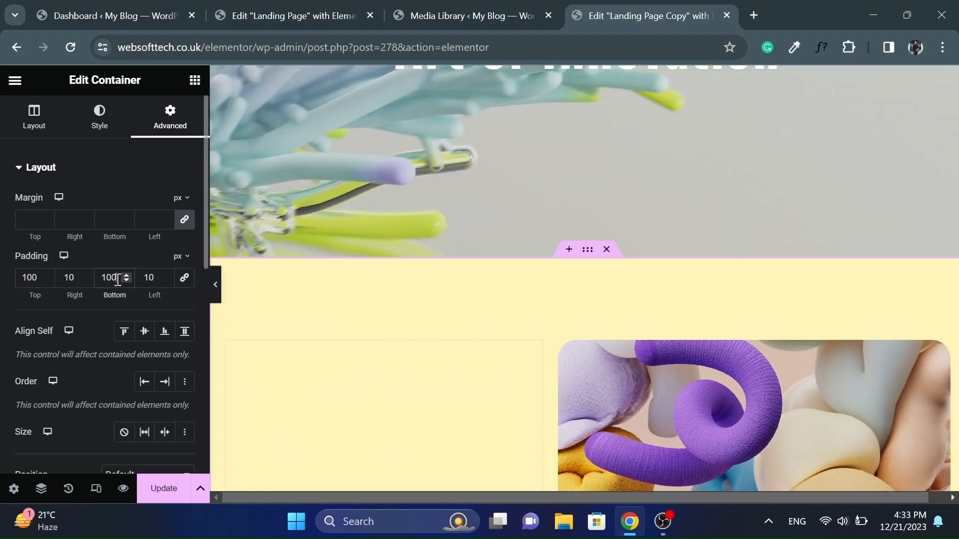
{"action": "left_click", "coordinate": [215, 289]}
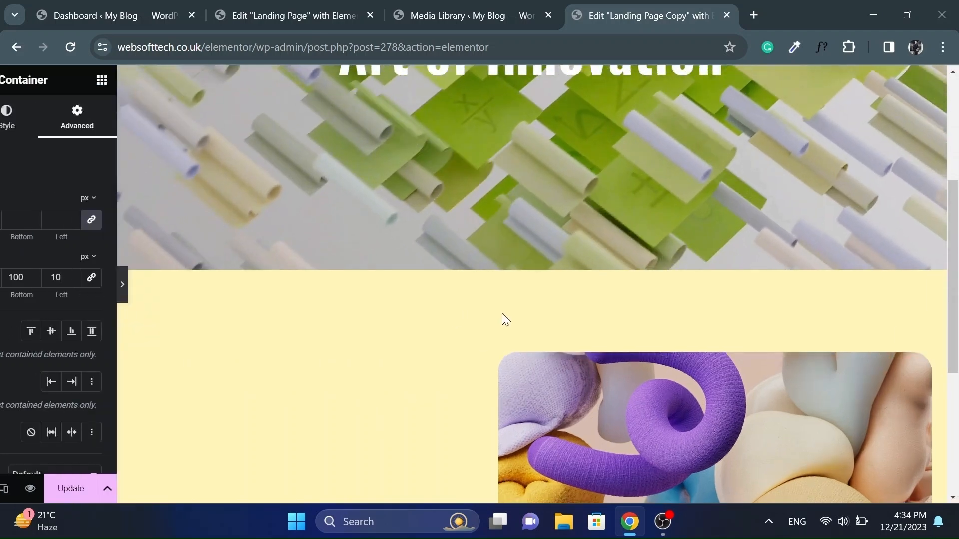
{"action": "scroll", "coordinate": [502, 313], "scroll_direction": "down", "scroll_amount": 4}
{"action": "scroll", "coordinate": [502, 313], "scroll_direction": "up", "scroll_amount": 2}
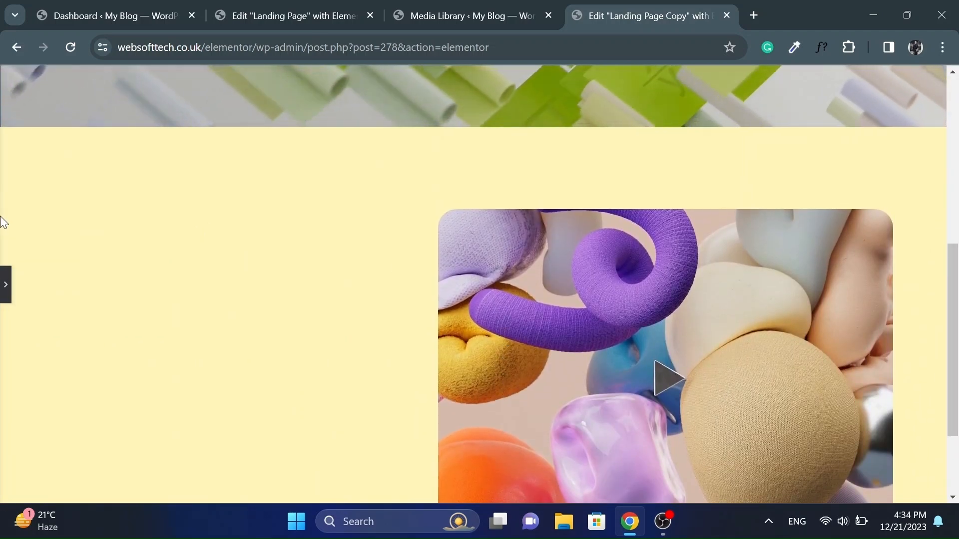
{"action": "left_click", "coordinate": [5, 286]}
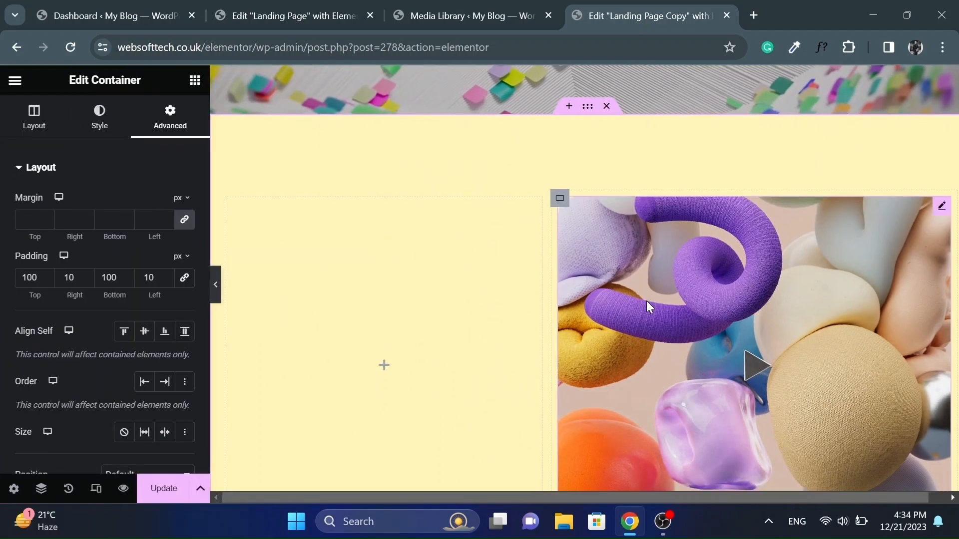
- Examine the pasted image's style settings for height, object fit, object position and border radius
{"action": "left_click", "coordinate": [654, 298]}
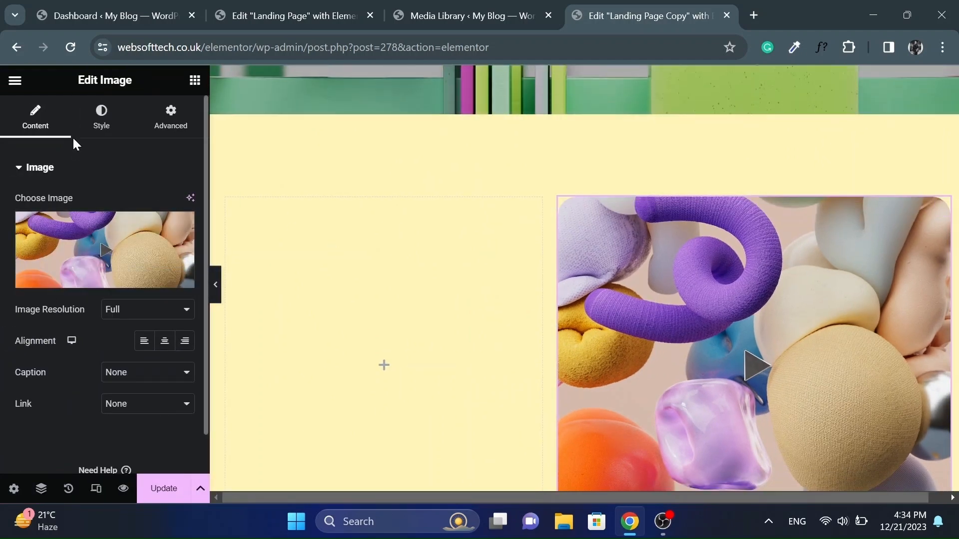
{"action": "left_click", "coordinate": [102, 131]}
{"action": "scroll", "coordinate": [5, 306], "scroll_direction": "down", "scroll_amount": 4}
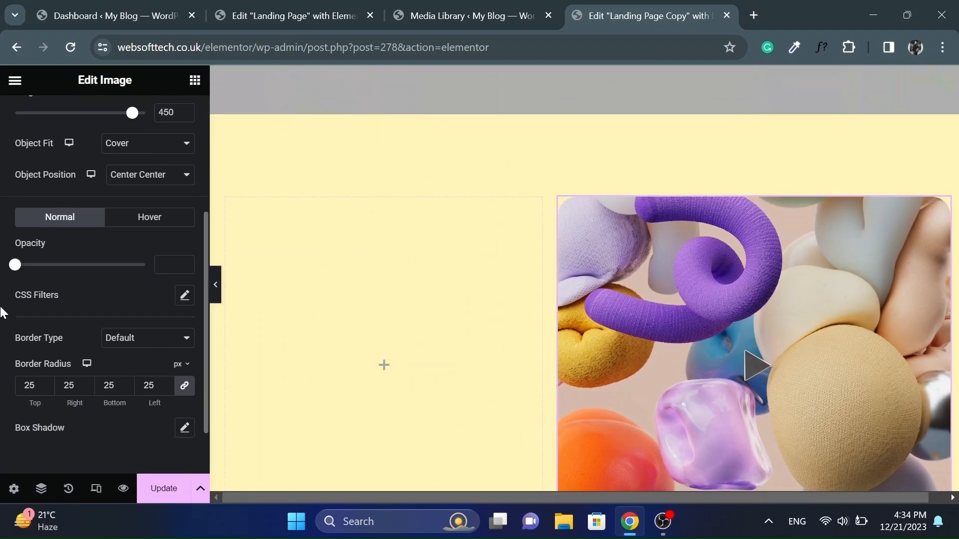
{"action": "scroll", "coordinate": [3, 313], "scroll_direction": "up", "scroll_amount": 2}
{"action": "scroll", "coordinate": [20, 300], "scroll_direction": "up", "scroll_amount": 1}
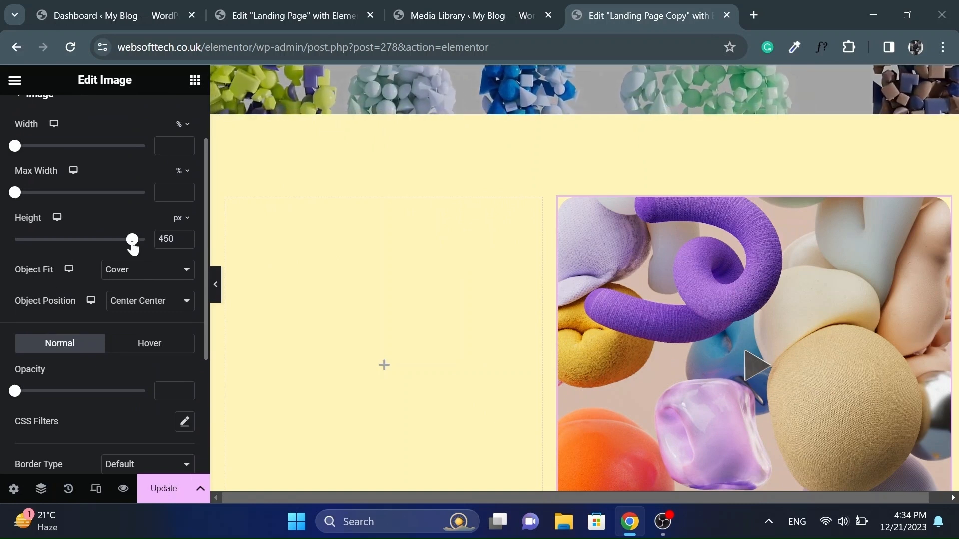
- Review the pasted image's height and available object fit options, keep Cover selected, and check its border radius
{"action": "left_click_drag", "start_coordinate": [133, 248], "coordinate": [133, 248]}
{"action": "left_click", "coordinate": [120, 279]}
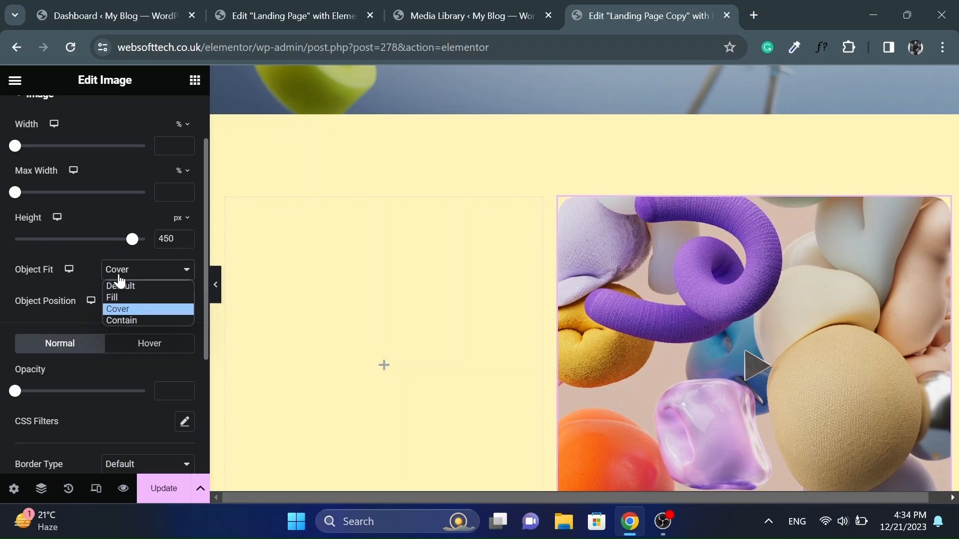
{"action": "left_click", "coordinate": [121, 307]}
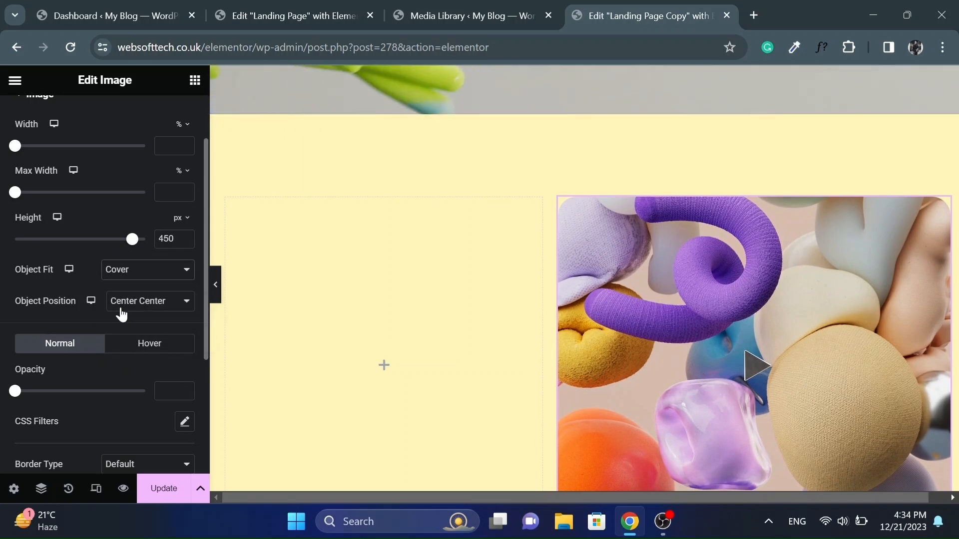
{"action": "scroll", "coordinate": [565, 334], "scroll_direction": "down", "scroll_amount": 1}
{"action": "scroll", "coordinate": [564, 334], "scroll_direction": "down", "scroll_amount": 2}
{"action": "scroll", "coordinate": [564, 334], "scroll_direction": "up", "scroll_amount": 3}
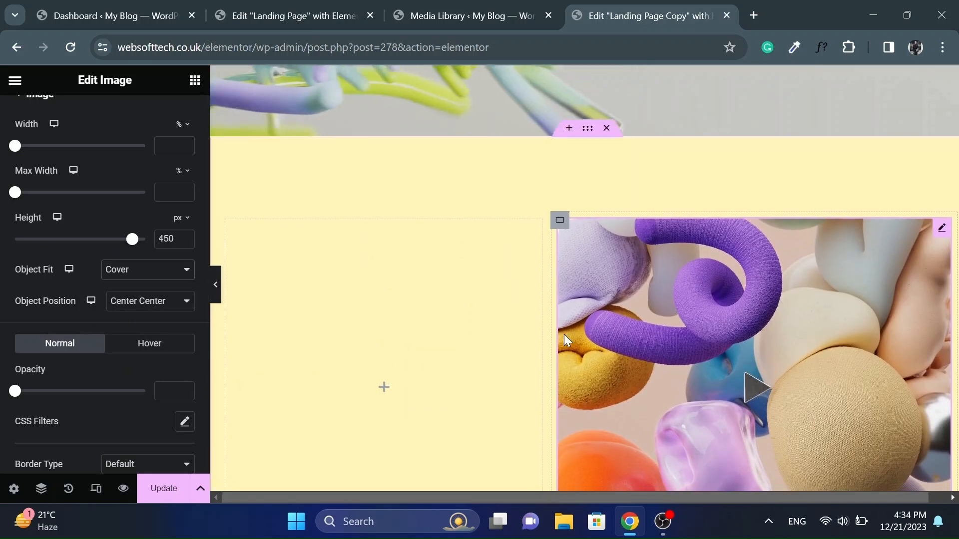
{"action": "scroll", "coordinate": [565, 334], "scroll_direction": "down", "scroll_amount": 1}
{"action": "scroll", "coordinate": [40, 385], "scroll_direction": "down", "scroll_amount": 4}
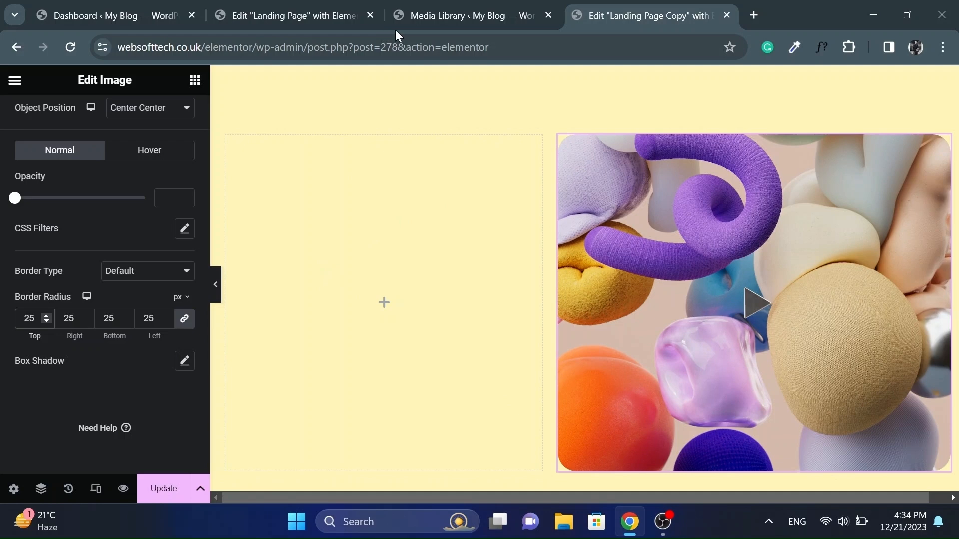
- Copy the Your Journey Starts Here heading from the original landing page and paste it into the empty left column of the new section
{"action": "left_click", "coordinate": [305, 9]}
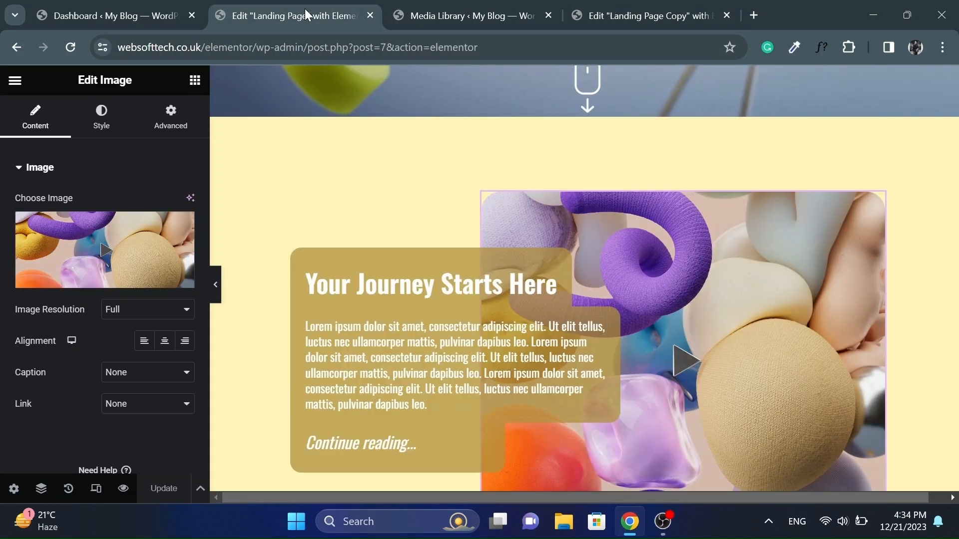
{"action": "right_click", "coordinate": [504, 267]}
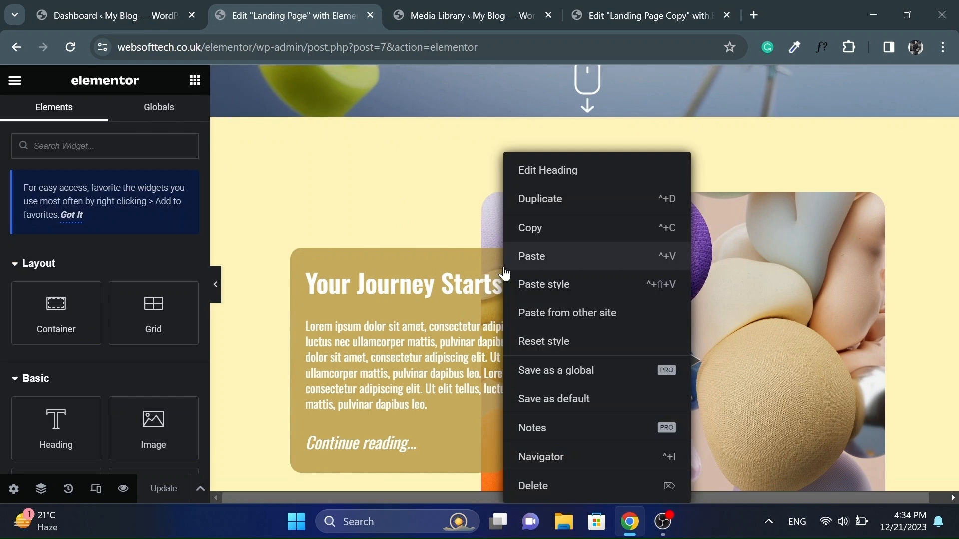
{"action": "left_click", "coordinate": [523, 229]}
{"action": "left_click", "coordinate": [629, 12]}
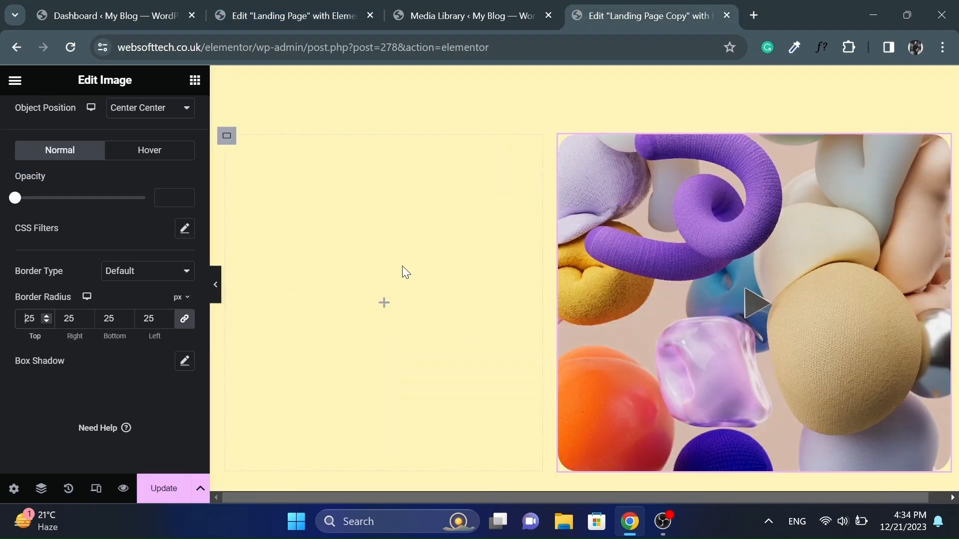
{"action": "right_click", "coordinate": [384, 308]}
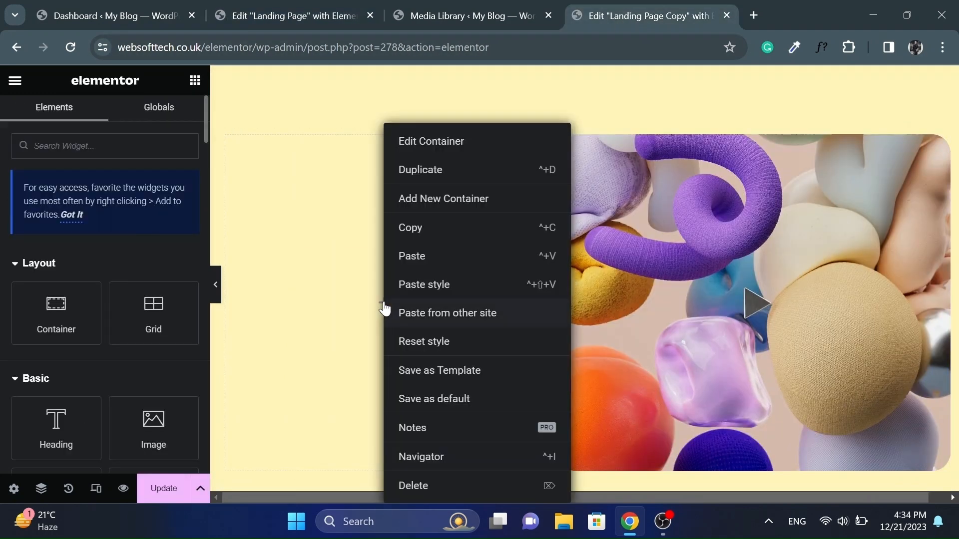
{"action": "left_click", "coordinate": [408, 264]}
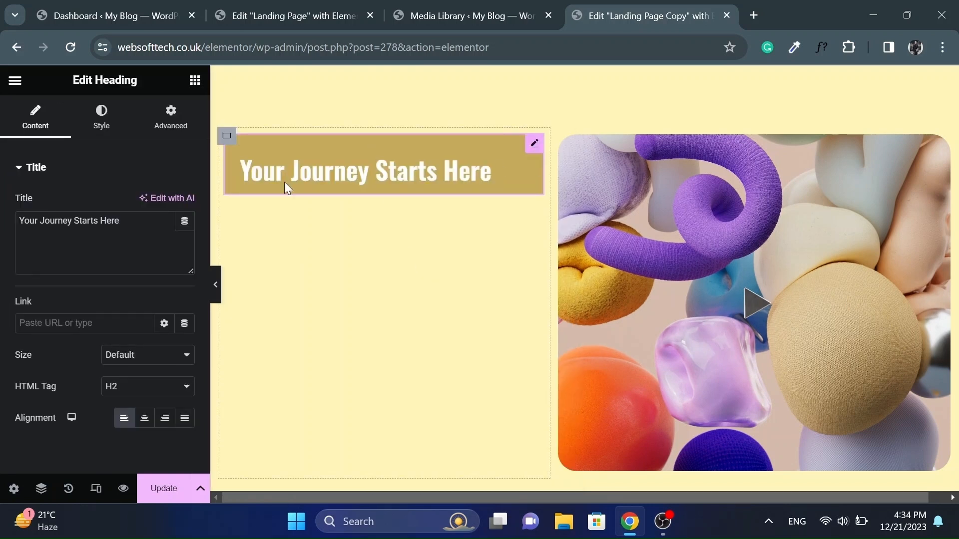
- Examine the pasted heading's title text and its typography settings, including family, size and weight
{"action": "left_click_drag", "start_coordinate": [134, 225], "coordinate": [8, 218]}
{"action": "left_click", "coordinate": [7, 218]}
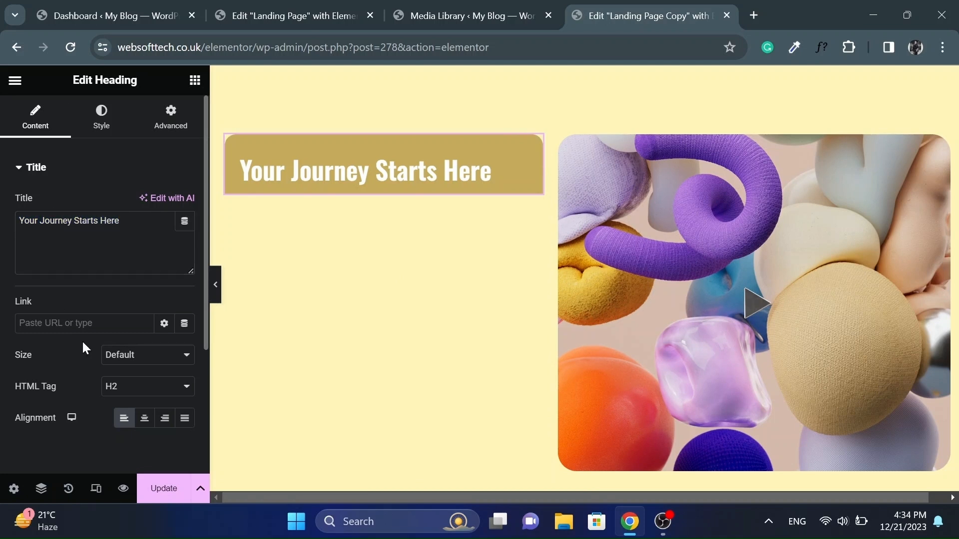
{"action": "left_click", "coordinate": [102, 133]}
{"action": "left_click", "coordinate": [186, 235]}
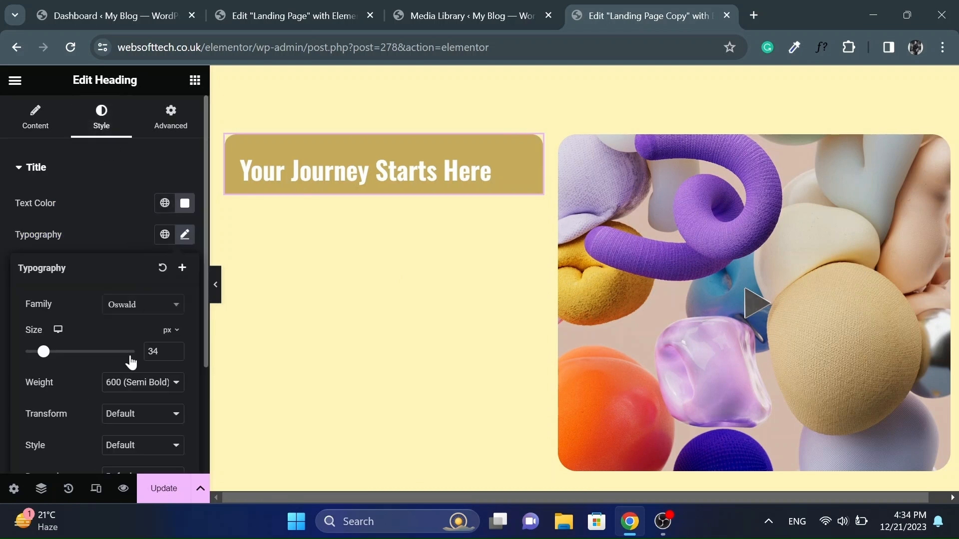
{"action": "scroll", "coordinate": [122, 338], "scroll_direction": "down", "scroll_amount": 3}
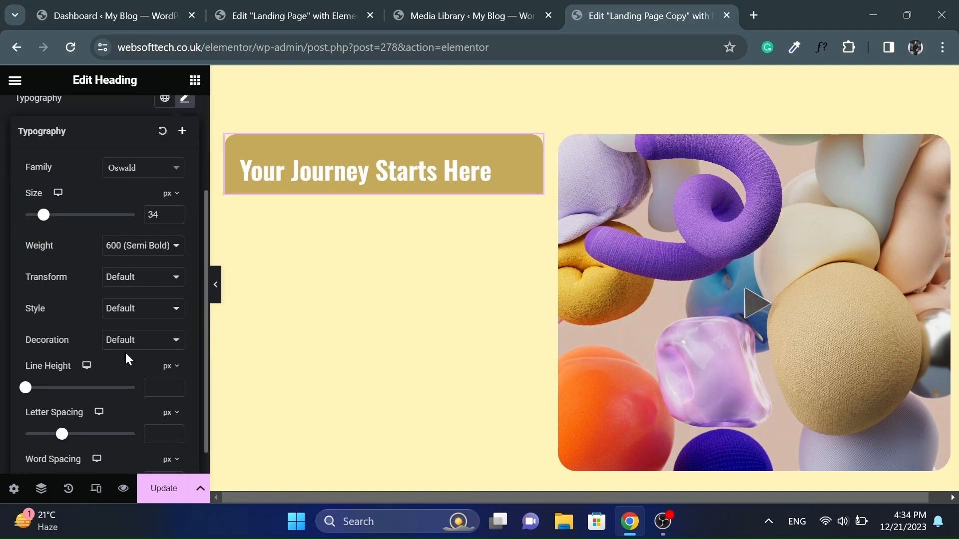
- Review the heading's typography, padding, background color and border radius settings
{"action": "scroll", "coordinate": [128, 382], "scroll_direction": "up", "scroll_amount": 3}
{"action": "left_click", "coordinate": [188, 239]}
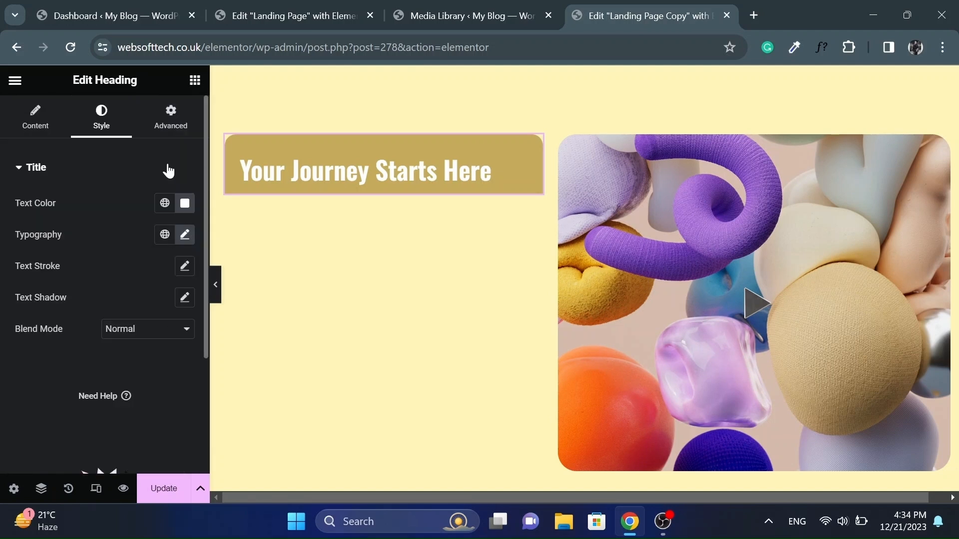
{"action": "left_click", "coordinate": [168, 128]}
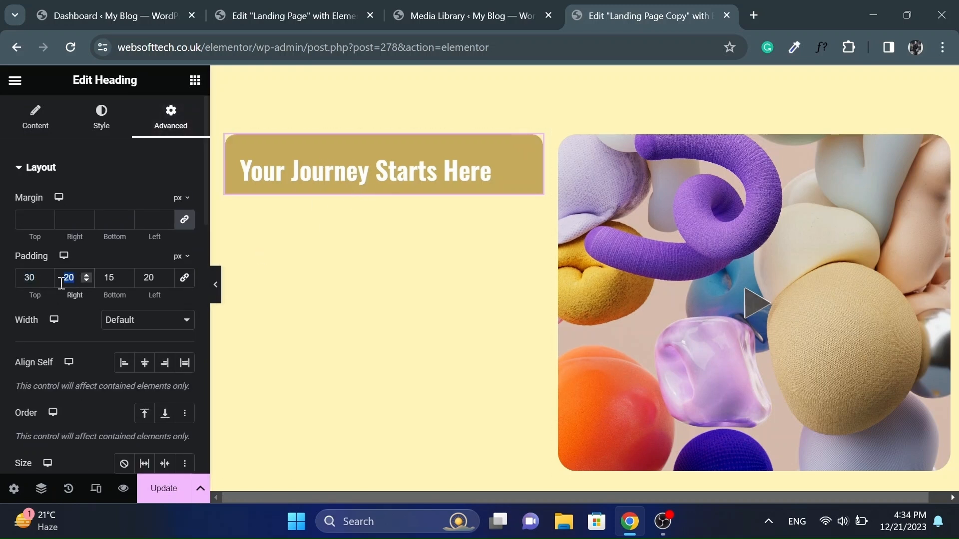
{"action": "scroll", "coordinate": [3, 303], "scroll_direction": "down", "scroll_amount": 8}
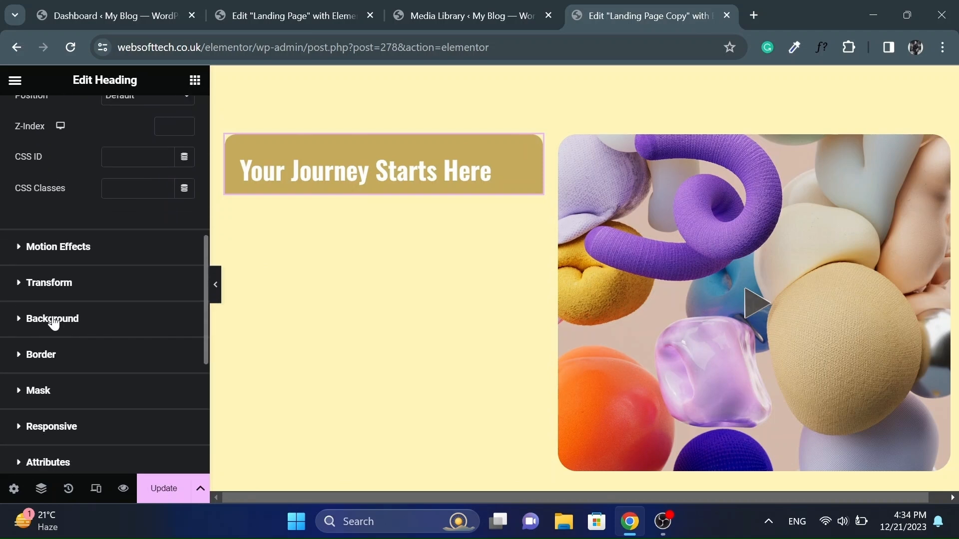
{"action": "left_click", "coordinate": [53, 319]}
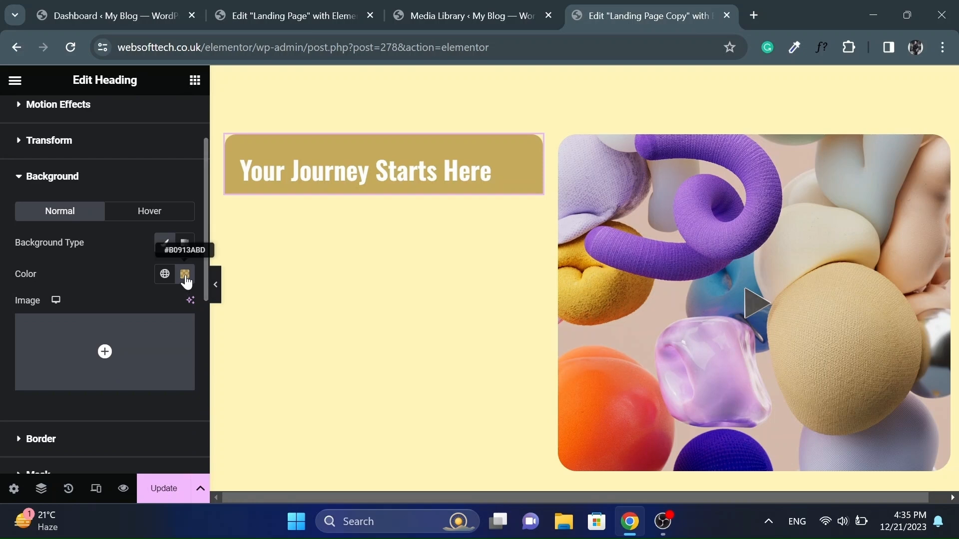
{"action": "left_click", "coordinate": [185, 275]}
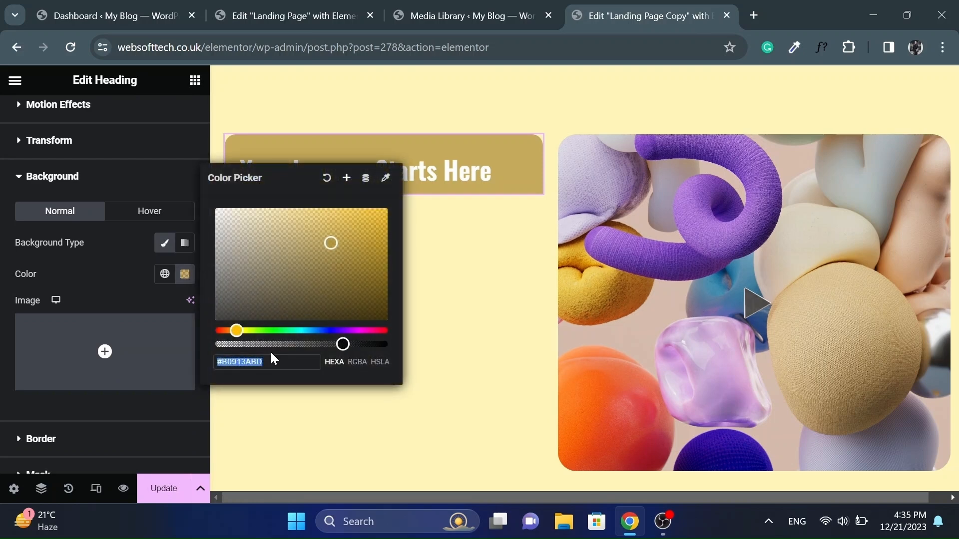
{"action": "left_click", "coordinate": [3, 302]}
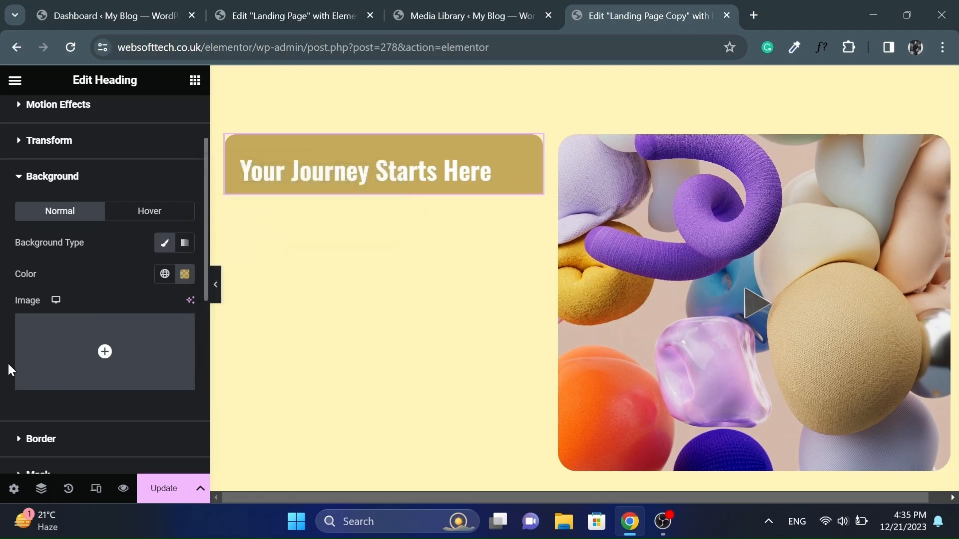
{"action": "left_click", "coordinate": [26, 439]}
{"action": "scroll", "coordinate": [79, 316], "scroll_direction": "down", "scroll_amount": 6}
{"action": "scroll", "coordinate": [19, 242], "scroll_direction": "up", "scroll_amount": 3}
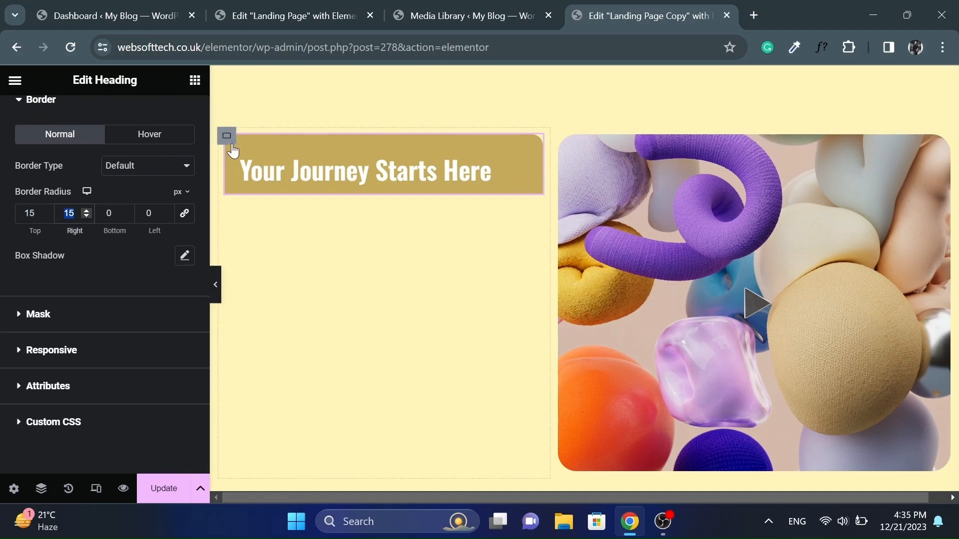
- Copy the lorem ipsum paragraph from the original Landing Page and paste it below the heading in Landing Page Copy
{"action": "left_click", "coordinate": [305, 20]}
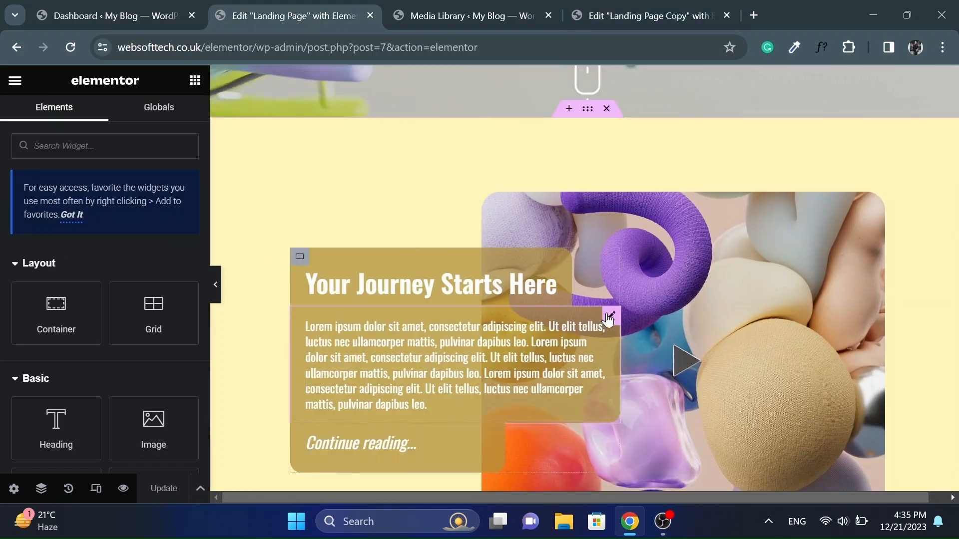
{"action": "right_click", "coordinate": [608, 320]}
{"action": "left_click", "coordinate": [630, 227]}
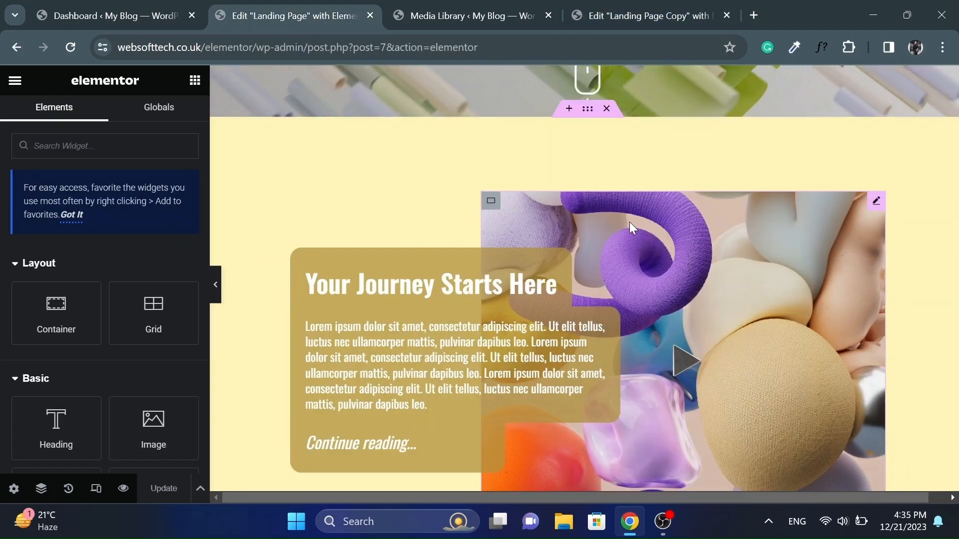
{"action": "left_click", "coordinate": [607, 17]}
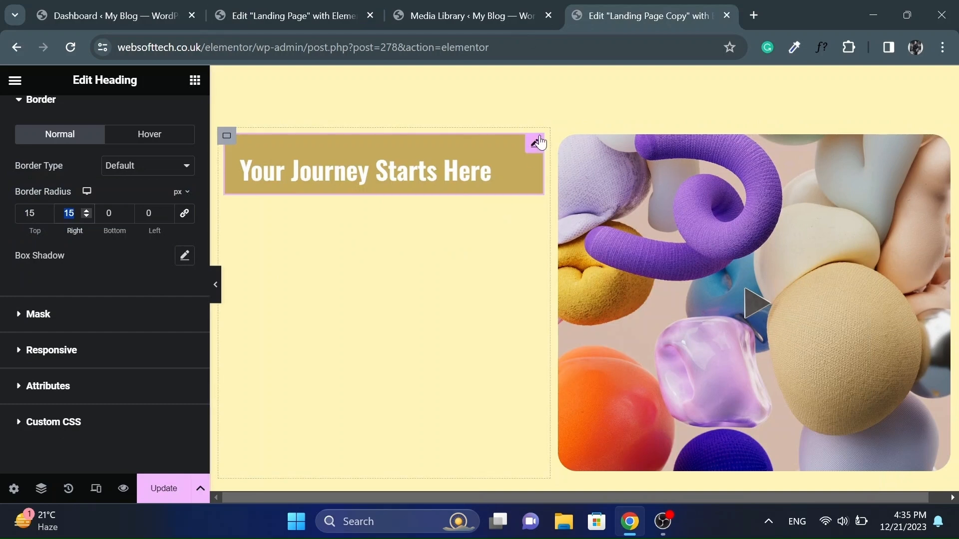
{"action": "right_click", "coordinate": [536, 149]}
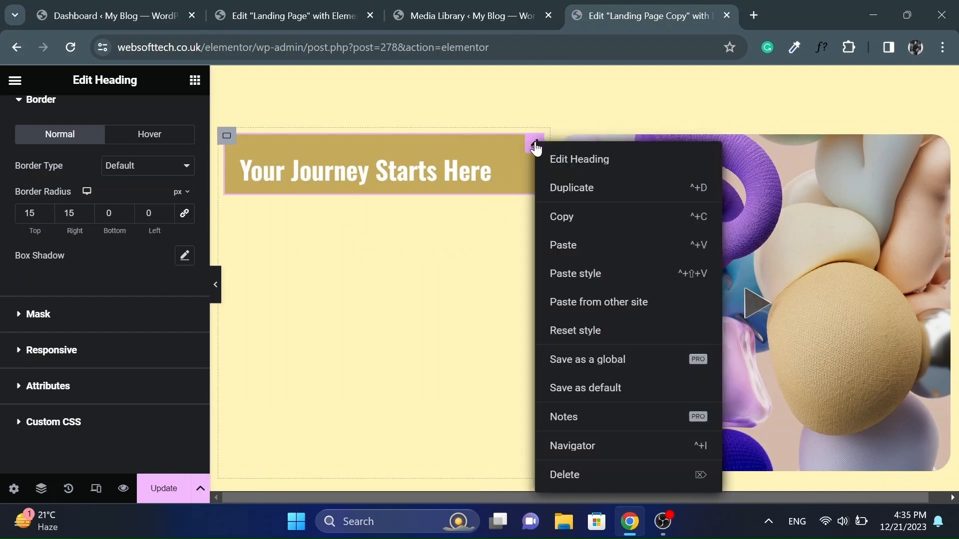
{"action": "left_click", "coordinate": [569, 245]}
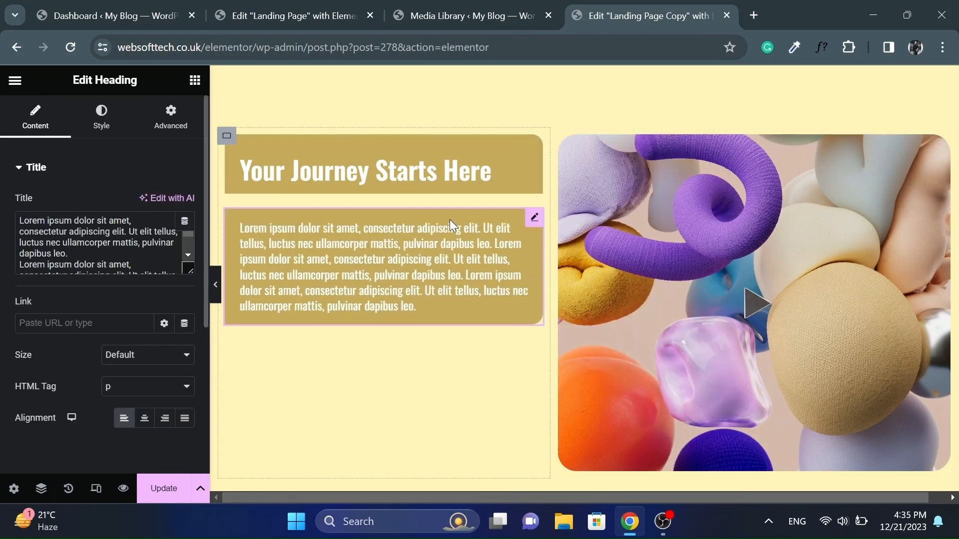
- Copy the "Continue reading..." heading from the original Landing Page and paste it below the paragraph in Landing Page Copy
{"action": "left_click", "coordinate": [248, 10]}
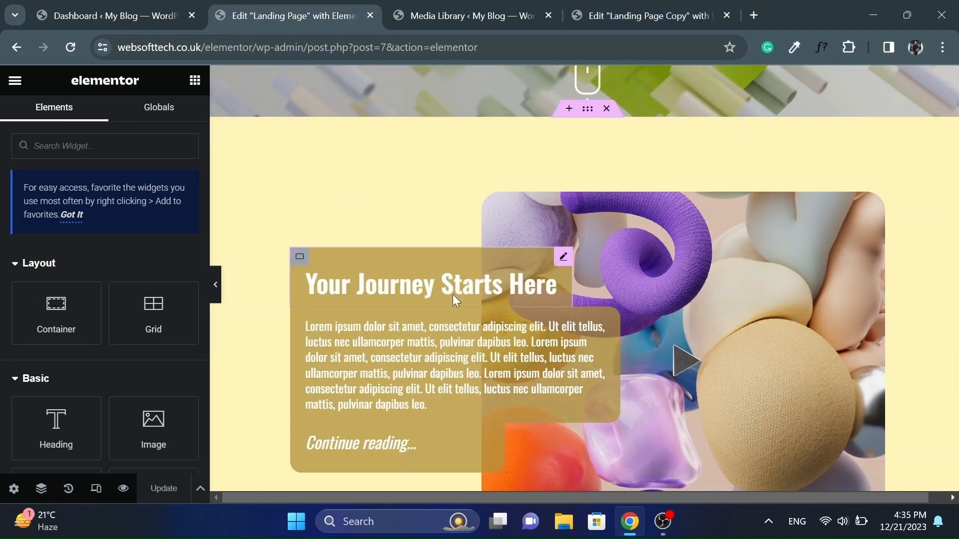
{"action": "right_click", "coordinate": [496, 431]}
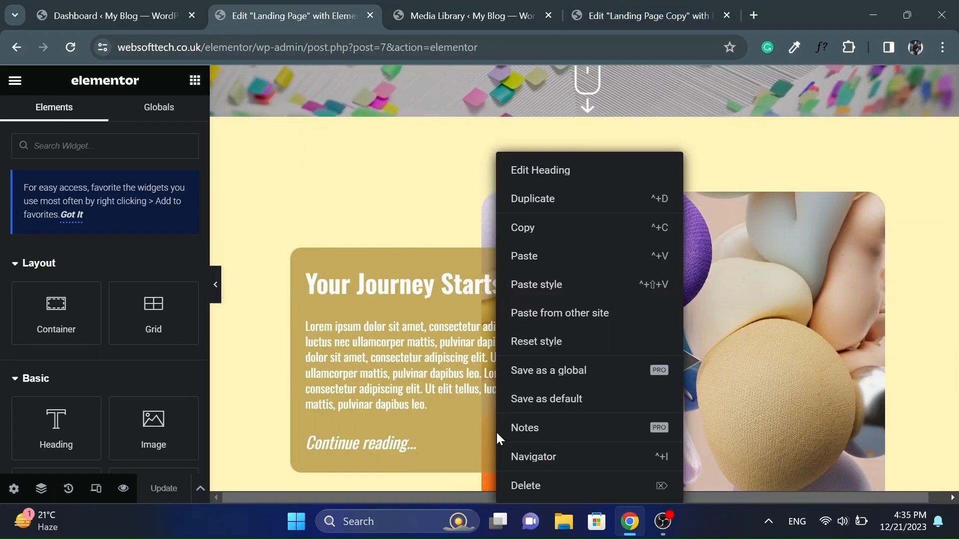
{"action": "left_click", "coordinate": [531, 230]}
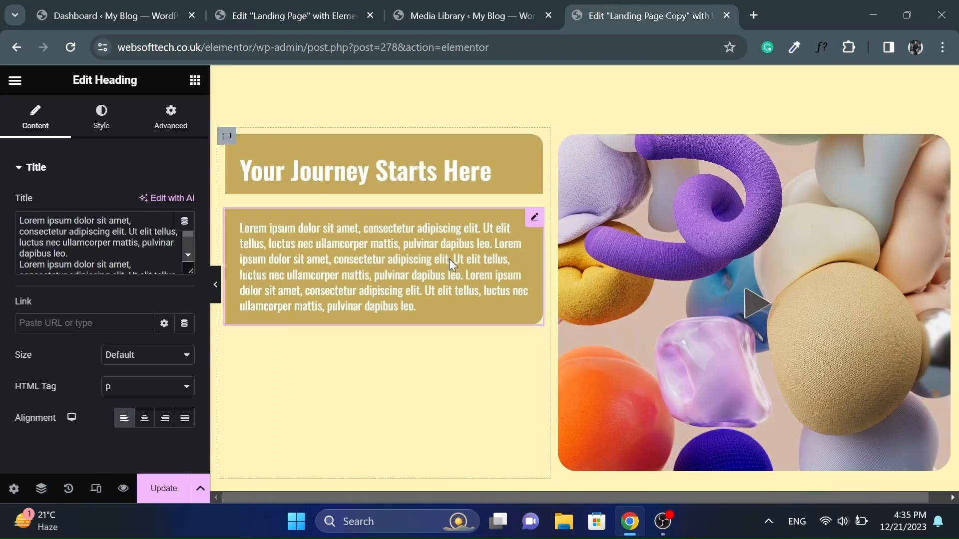
{"action": "right_click", "coordinate": [448, 258]}
{"action": "left_click", "coordinate": [476, 259]}
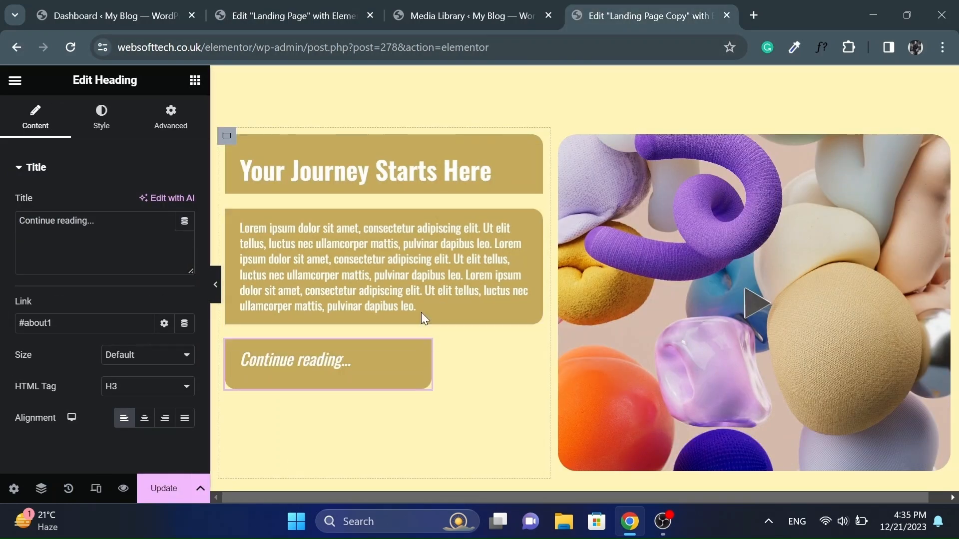
- Set the column and row gaps of the container holding the text blocks to 0 px
{"action": "left_click", "coordinate": [227, 136]}
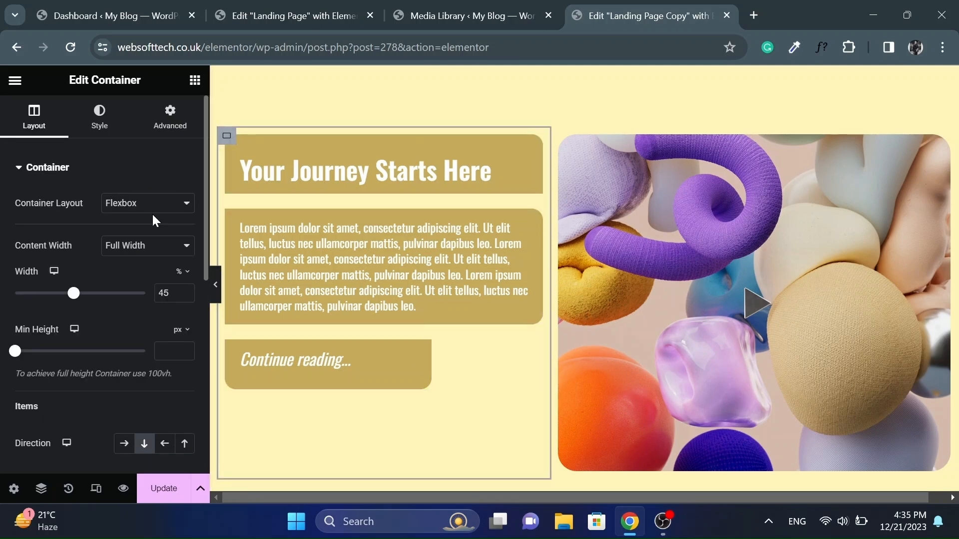
{"action": "scroll", "coordinate": [133, 300], "scroll_direction": "down", "scroll_amount": 5}
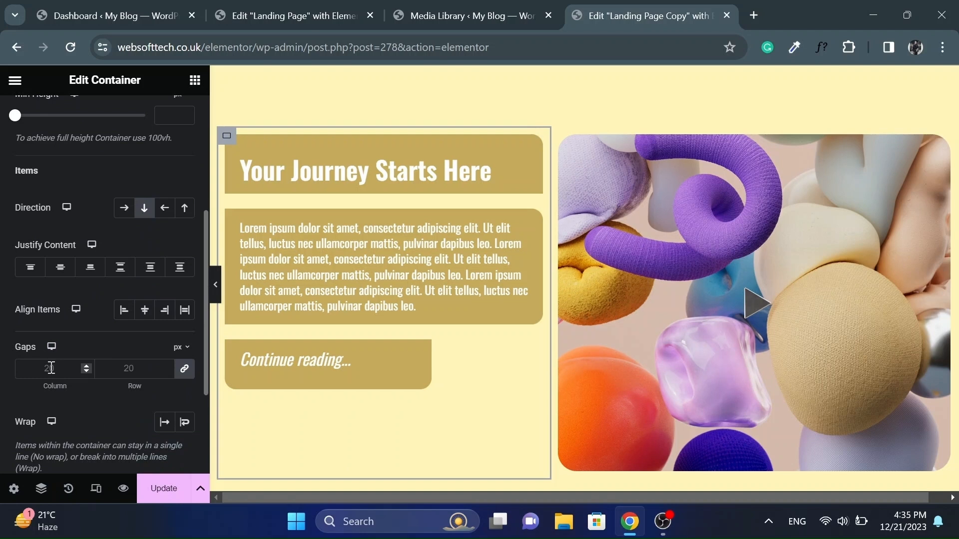
{"action": "double_click", "coordinate": [51, 368]}
{"action": "type", "text": "0"}
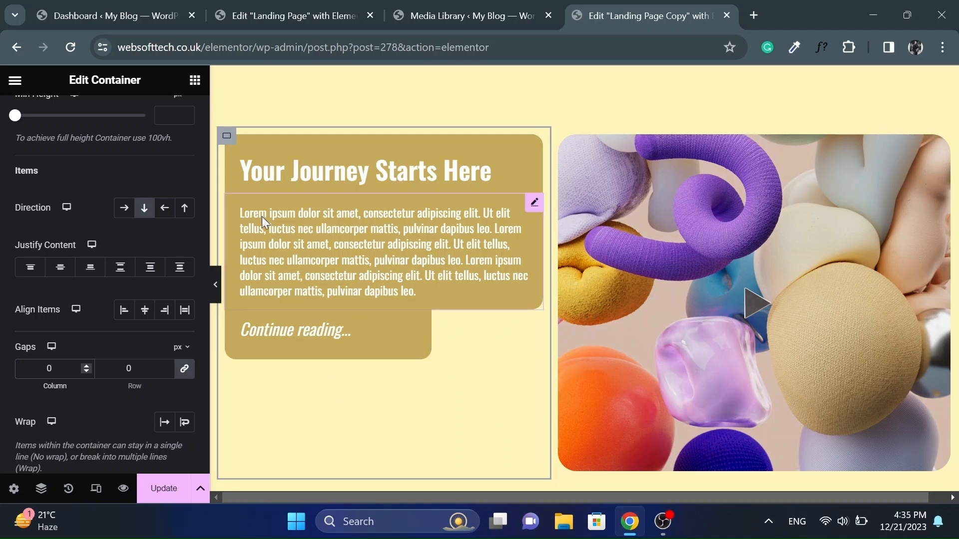
- Center the outer section container's contents by setting both Justify Content and Align Items to Center
{"action": "scroll", "coordinate": [502, 227], "scroll_direction": "up", "scroll_amount": 2}
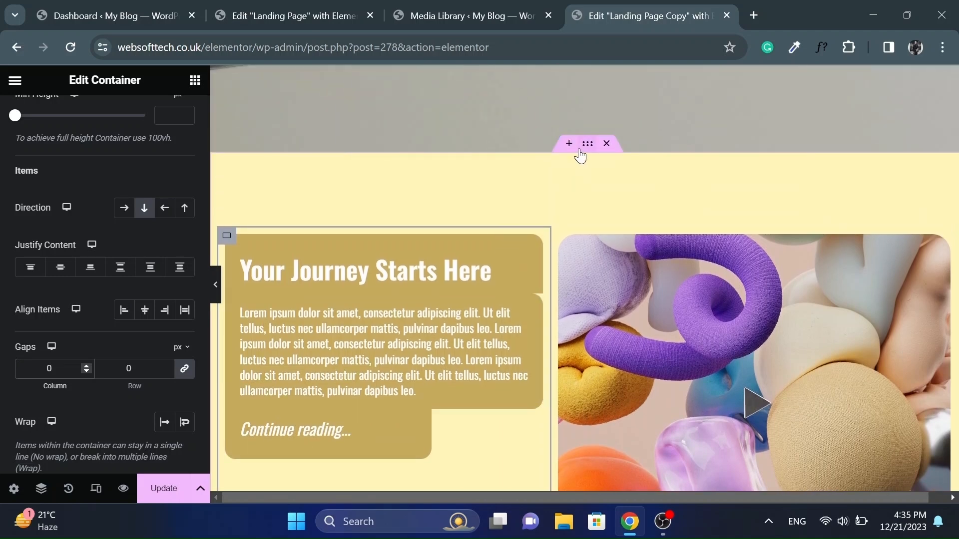
{"action": "left_click", "coordinate": [586, 147]}
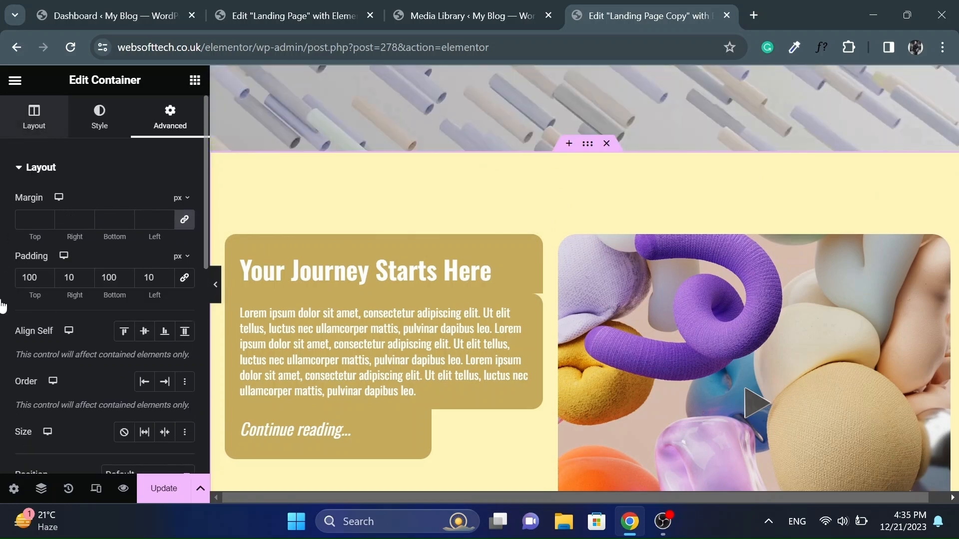
{"action": "left_click", "coordinate": [34, 117]}
{"action": "scroll", "coordinate": [2, 304], "scroll_direction": "down", "scroll_amount": 3}
{"action": "scroll", "coordinate": [2, 304], "scroll_direction": "down", "scroll_amount": 1}
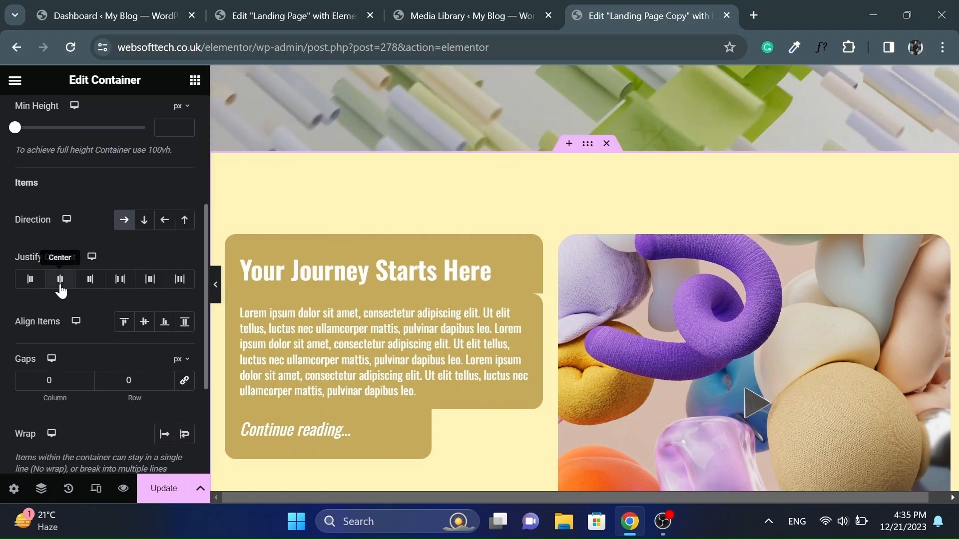
{"action": "left_click", "coordinate": [143, 324]}
{"action": "scroll", "coordinate": [416, 353], "scroll_direction": "down", "scroll_amount": 2}
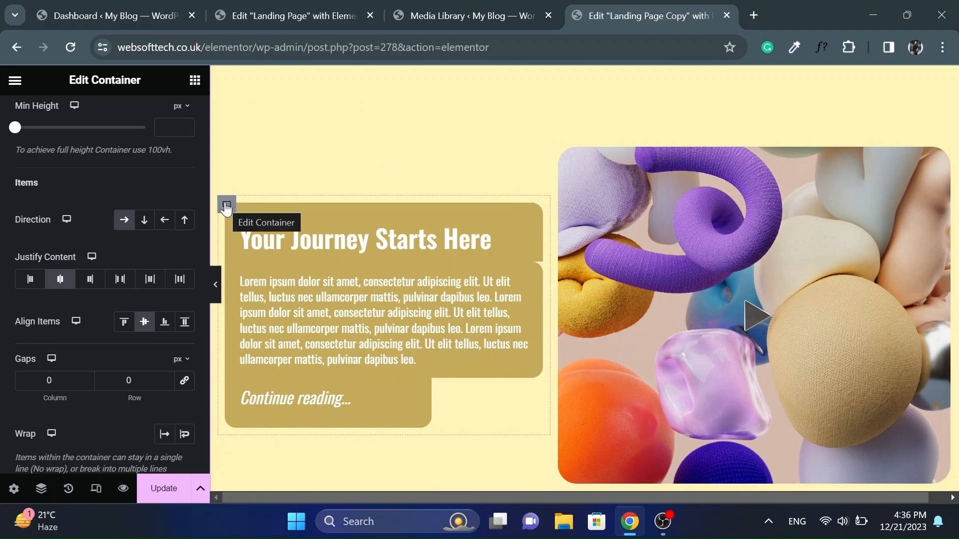
- Unlink the text container's margin values and set its right margin to -180 px so it overlaps the image
{"action": "left_click", "coordinate": [226, 206]}
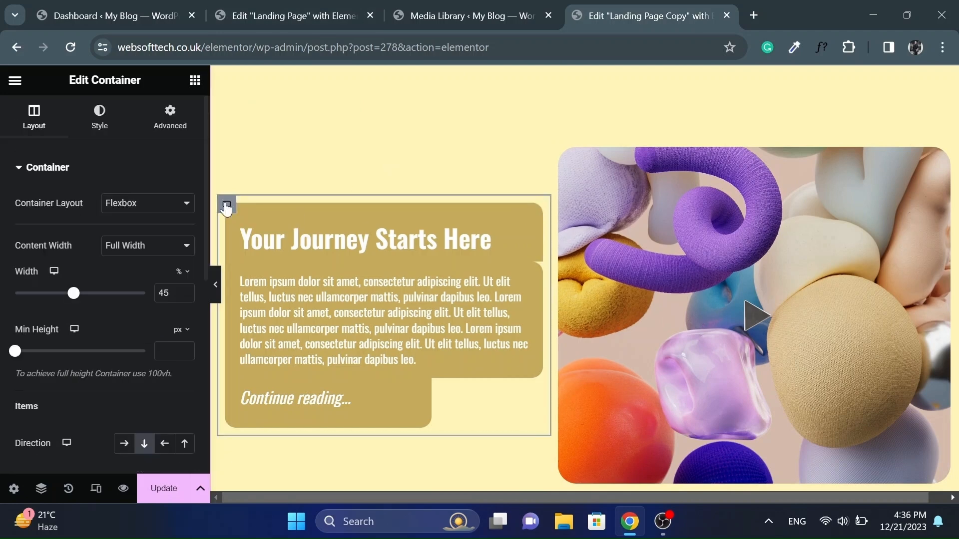
{"action": "left_click", "coordinate": [170, 122]}
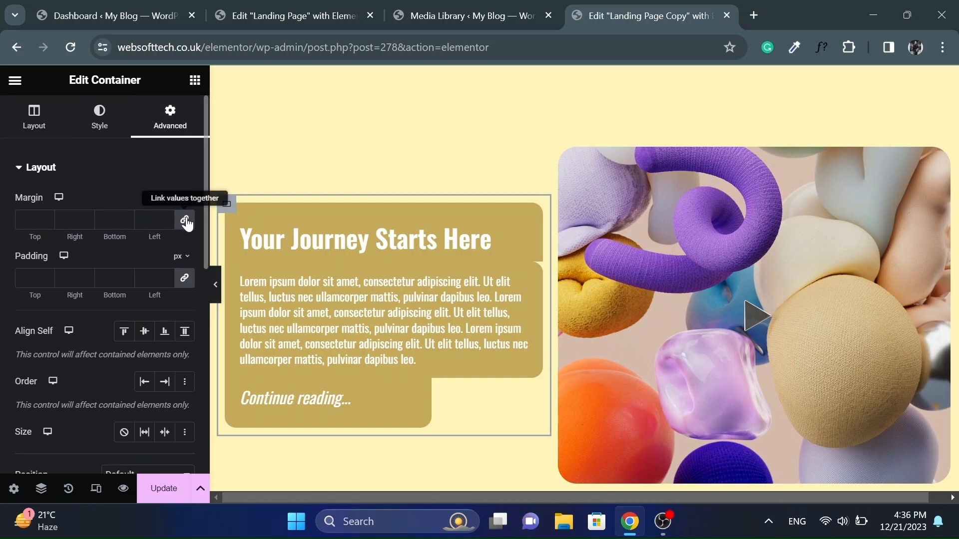
{"action": "type", "text": "-6"}
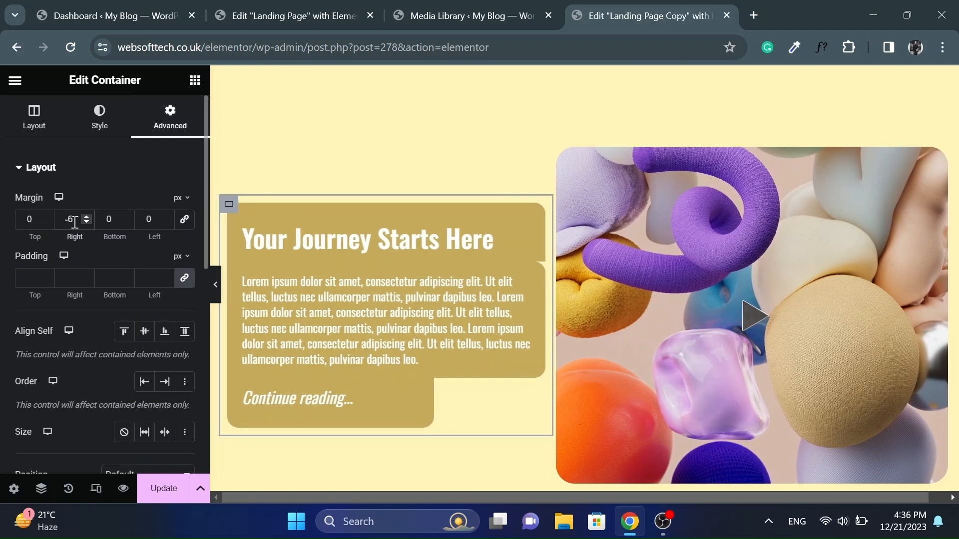
{"action": "key", "text": "Down"}
{"action": "key", "text": "Down"}
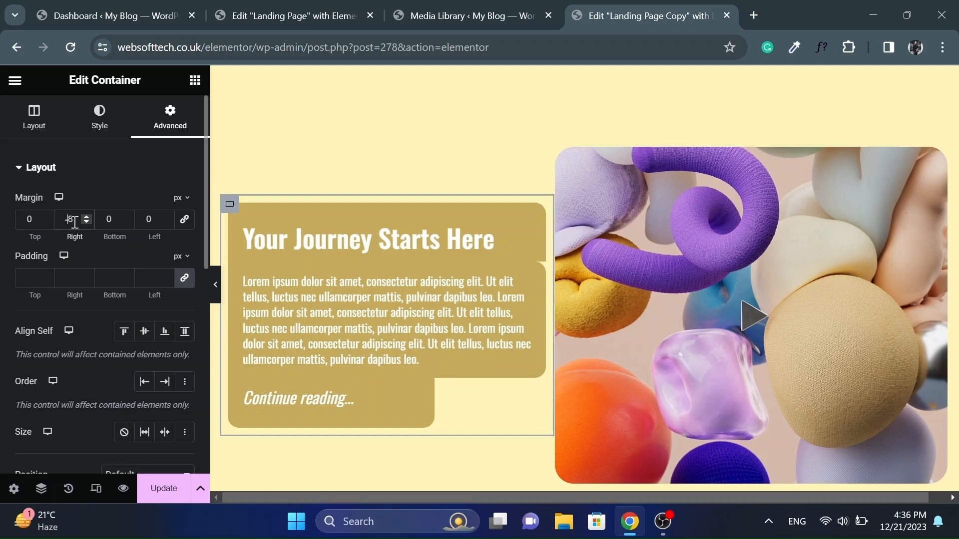
{"action": "key", "text": "Down"}
{"action": "key", "text": "Down"}
{"action": "key", "text": "Down"}
{"action": "key", "text": "Down"}
{"action": "key", "text": "Down"}
{"action": "key", "text": "Down"}
{"action": "key", "text": "Down"}
{"action": "key", "text": "Down"}
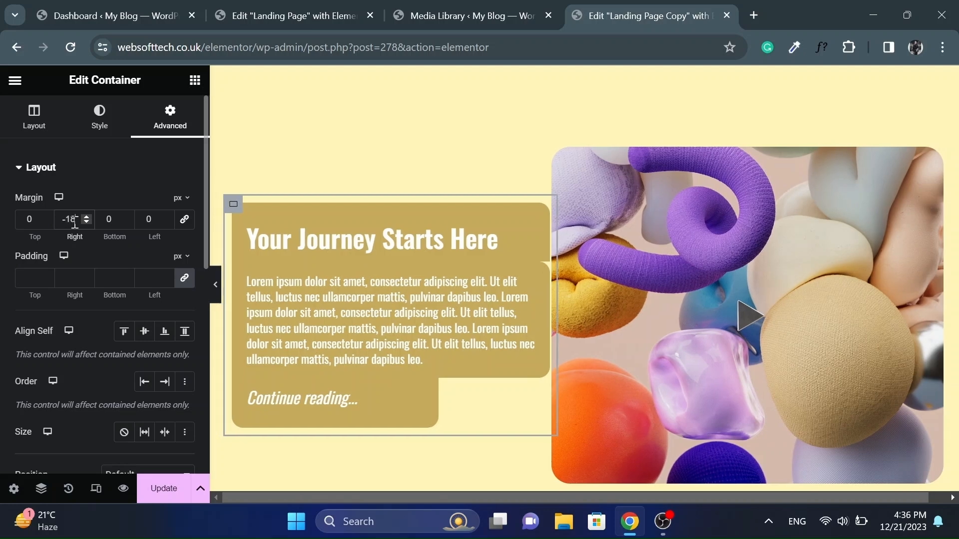
{"action": "type", "text": "0"}
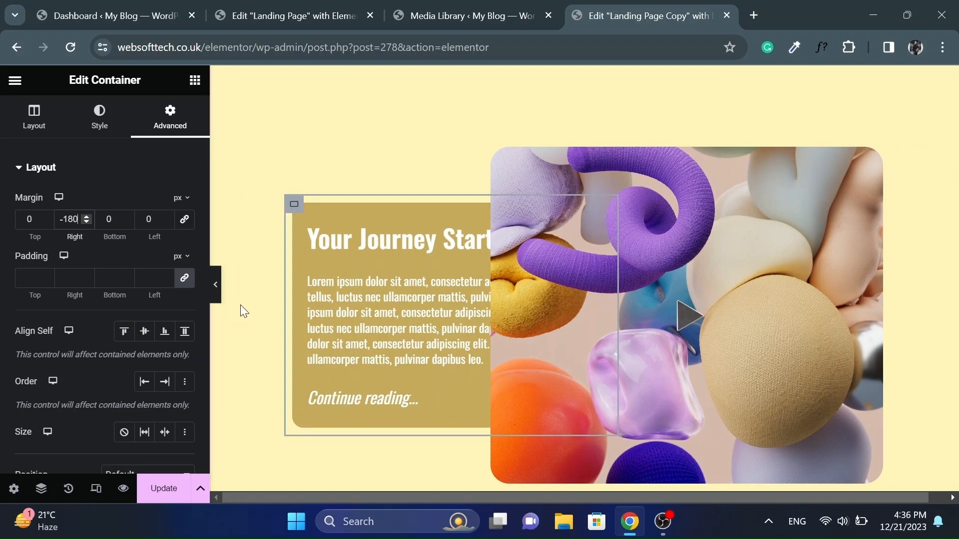
- Set the text container's Z-Index to 2 to bring it in front of the image
{"action": "scroll", "coordinate": [163, 348], "scroll_direction": "down", "scroll_amount": 2}
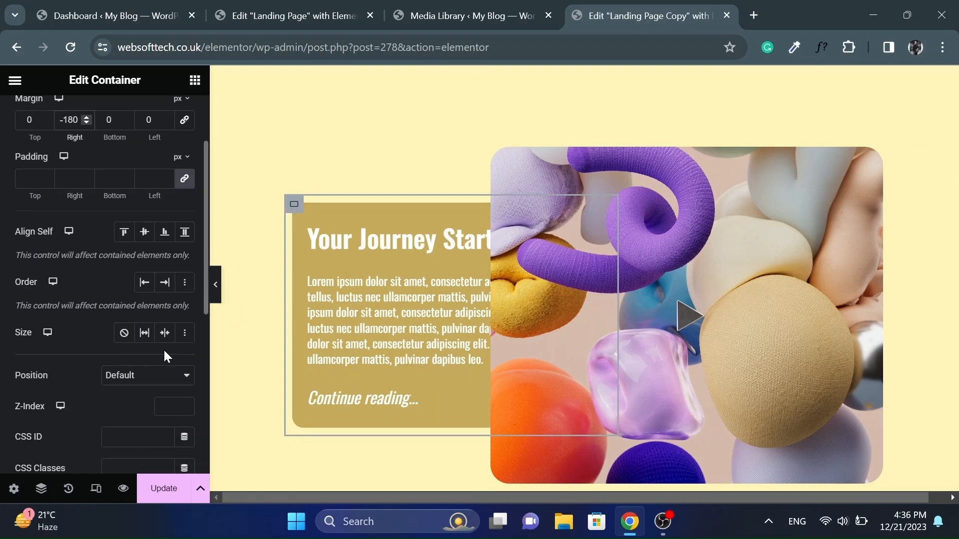
{"action": "left_click", "coordinate": [168, 407]}
{"action": "type", "text": "2"}
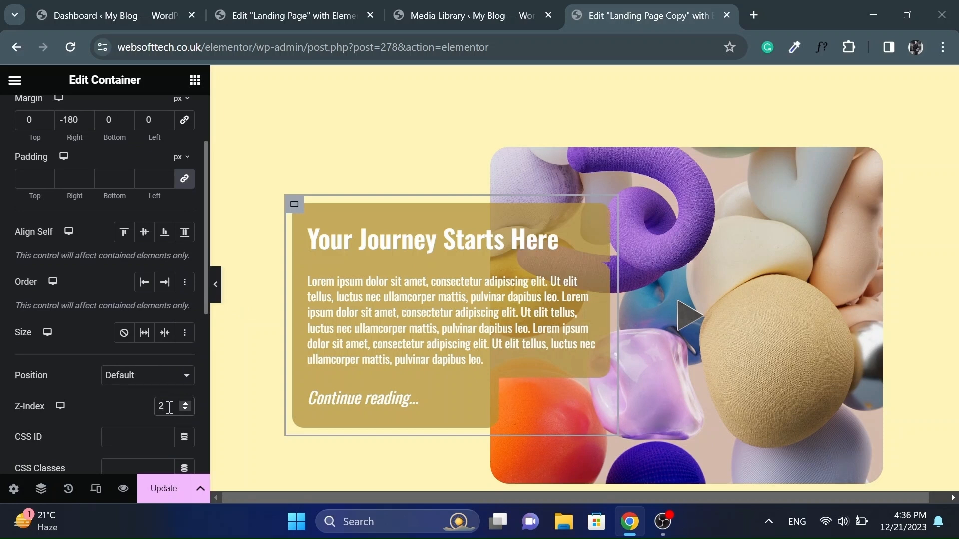
- Preview the section at full width and compare its text block shape with the original Landing Page
{"action": "left_click", "coordinate": [217, 299]}
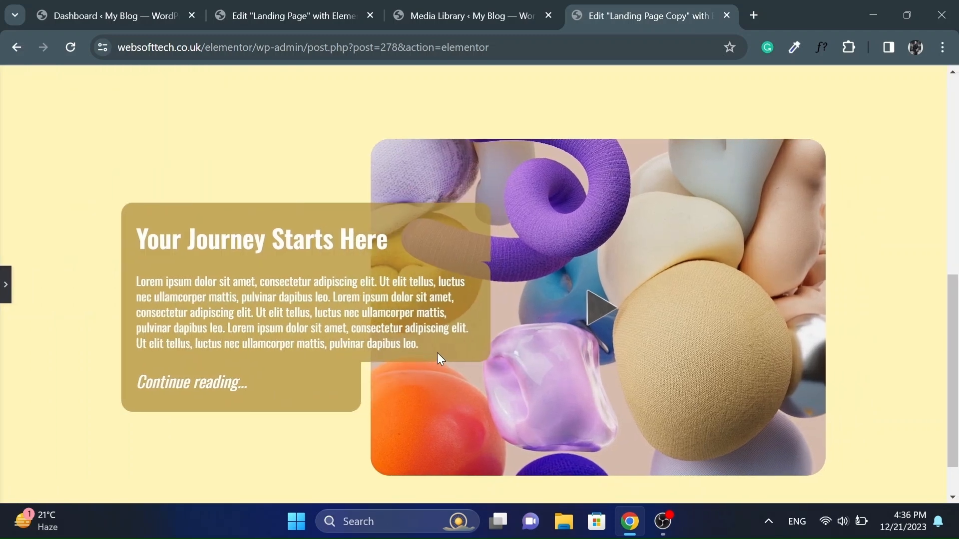
{"action": "left_click", "coordinate": [310, 7]}
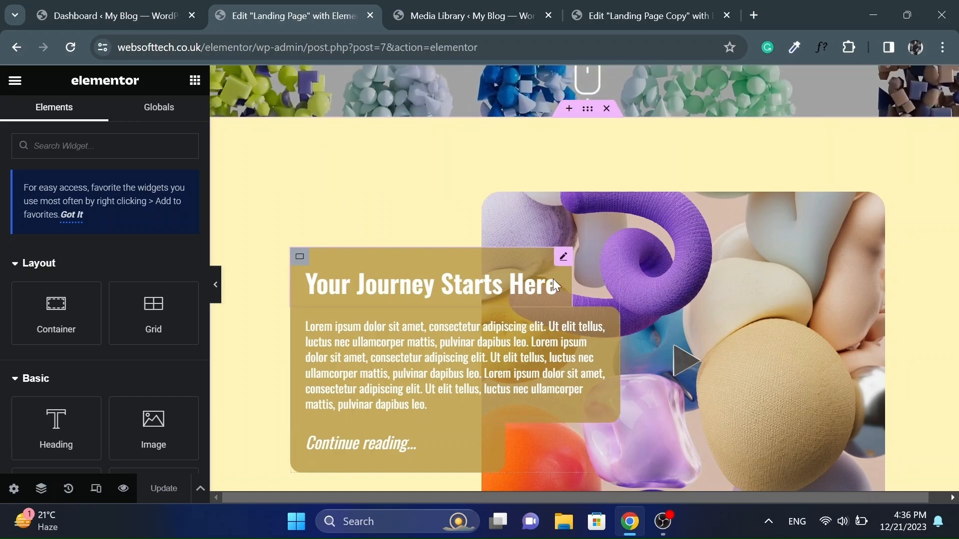
{"action": "left_click", "coordinate": [603, 10]}
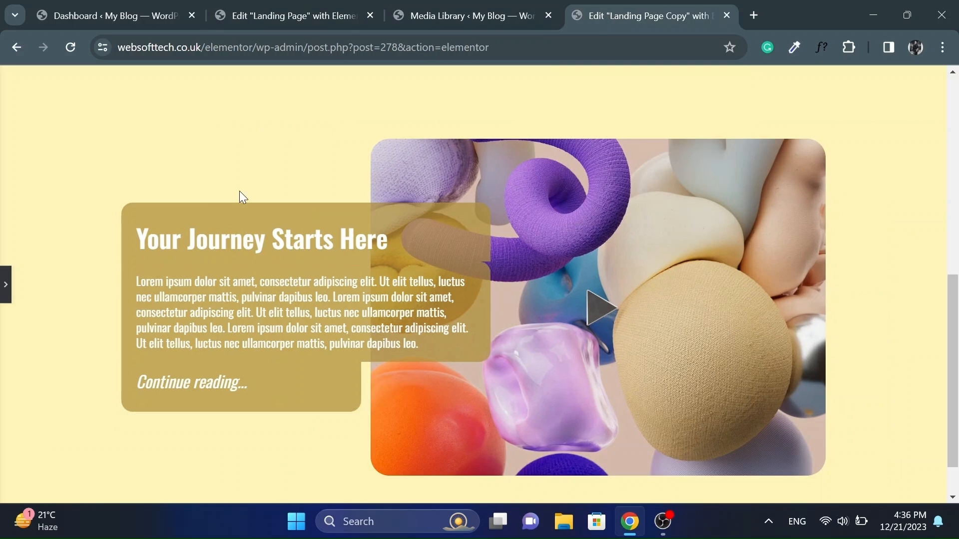
{"action": "left_click", "coordinate": [4, 283]}
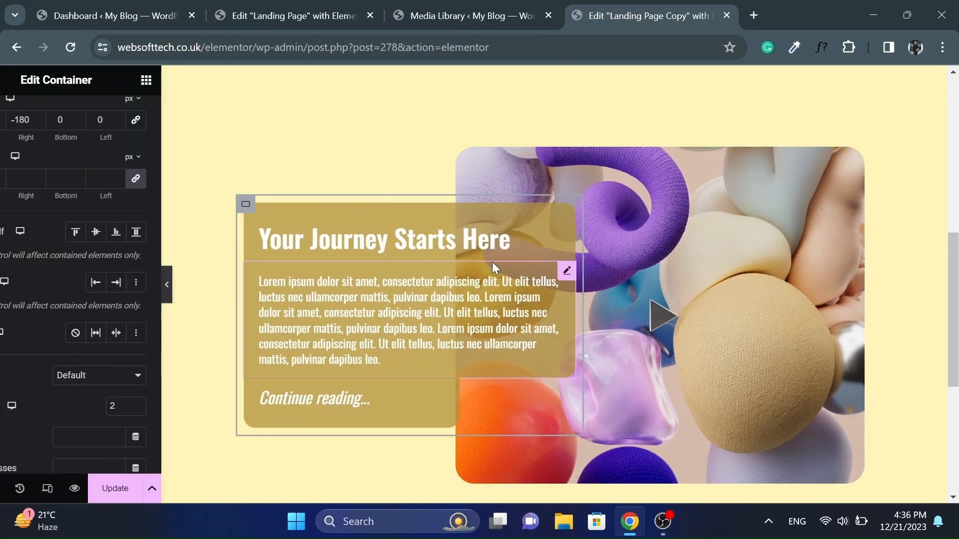
- Set the outer section container's boxed content width to 1000 px and preview the section at full width
{"action": "scroll", "coordinate": [492, 262], "scroll_direction": "up", "scroll_amount": 3}
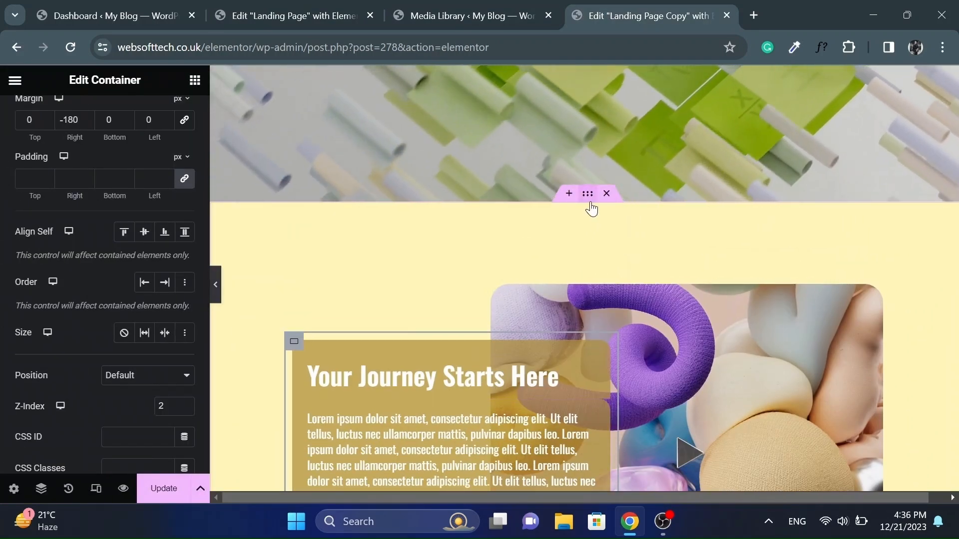
{"action": "left_click", "coordinate": [592, 209]}
{"action": "left_click", "coordinate": [164, 298]}
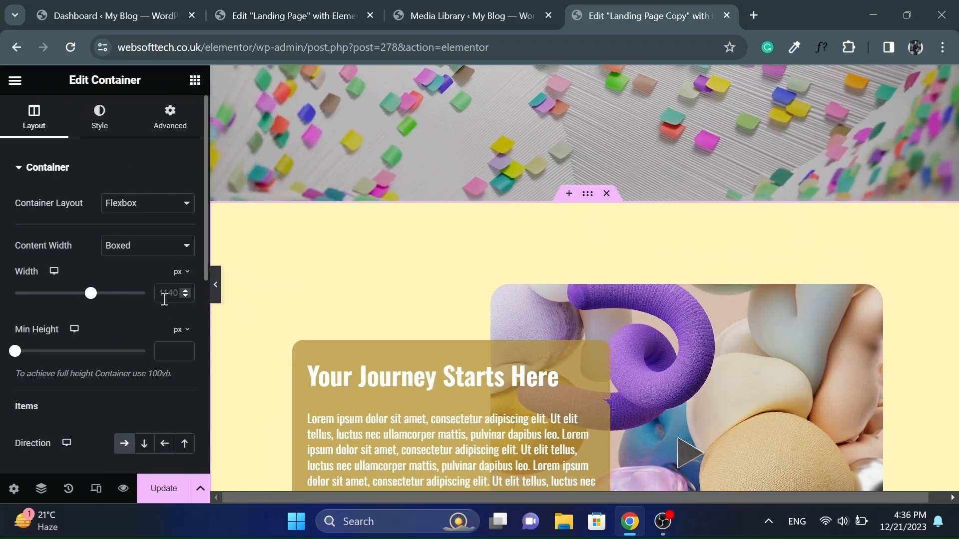
{"action": "type", "text": "1000"}
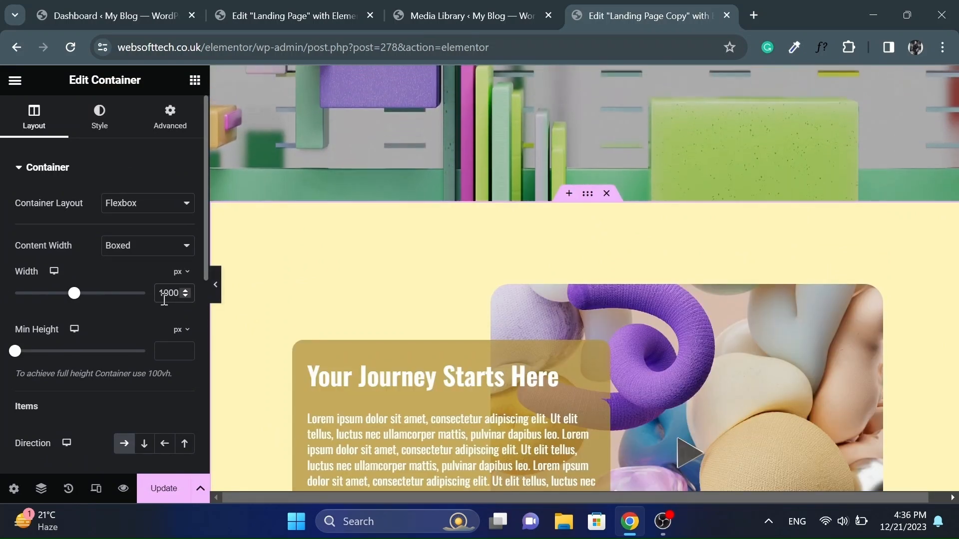
{"action": "left_click", "coordinate": [215, 299]}
{"action": "scroll", "coordinate": [406, 340], "scroll_direction": "down", "scroll_amount": 4}
{"action": "scroll", "coordinate": [406, 340], "scroll_direction": "up", "scroll_amount": 3}
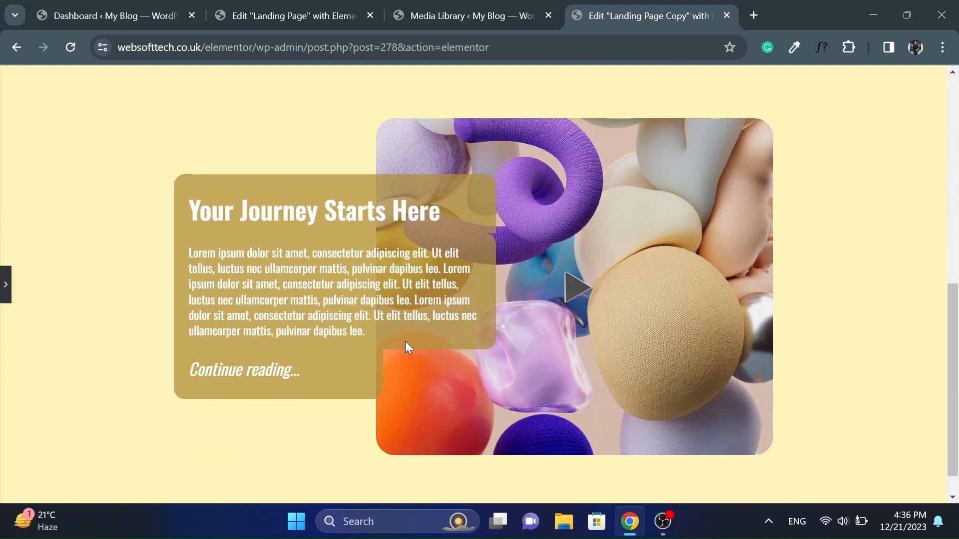
{"action": "scroll", "coordinate": [405, 340], "scroll_direction": "down", "scroll_amount": 1}
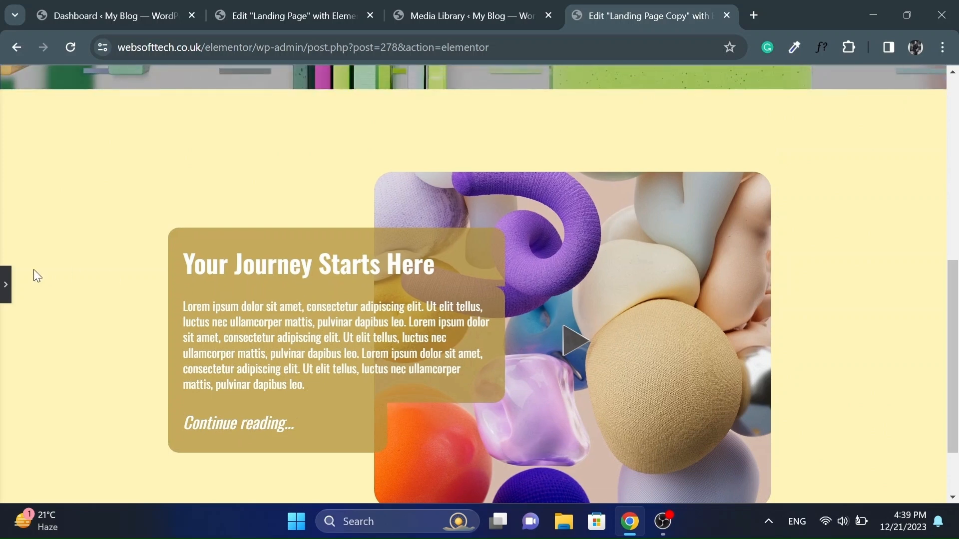
- Set the text container's Align Items to Start and preview the stepped text blocks at full width
{"action": "left_click", "coordinate": [4, 287]}
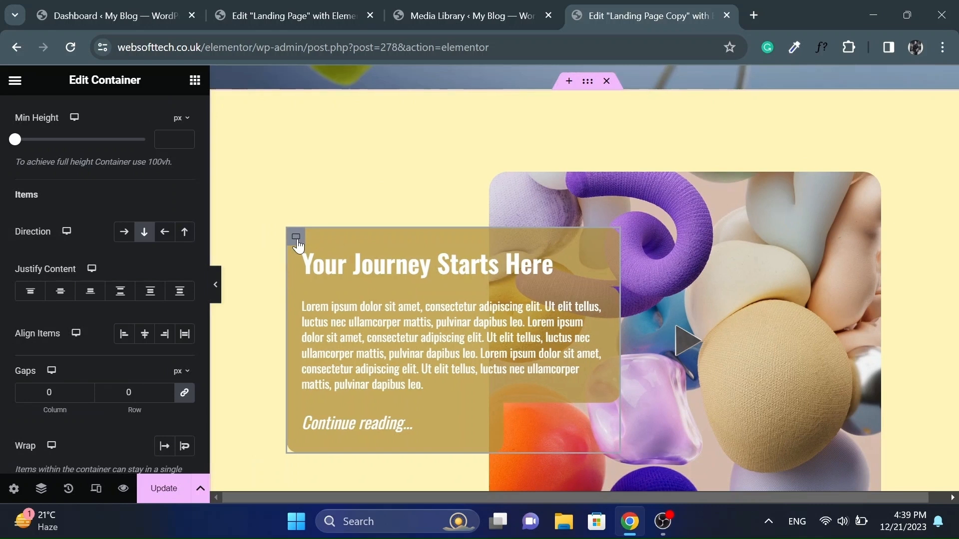
{"action": "left_click", "coordinate": [124, 340]}
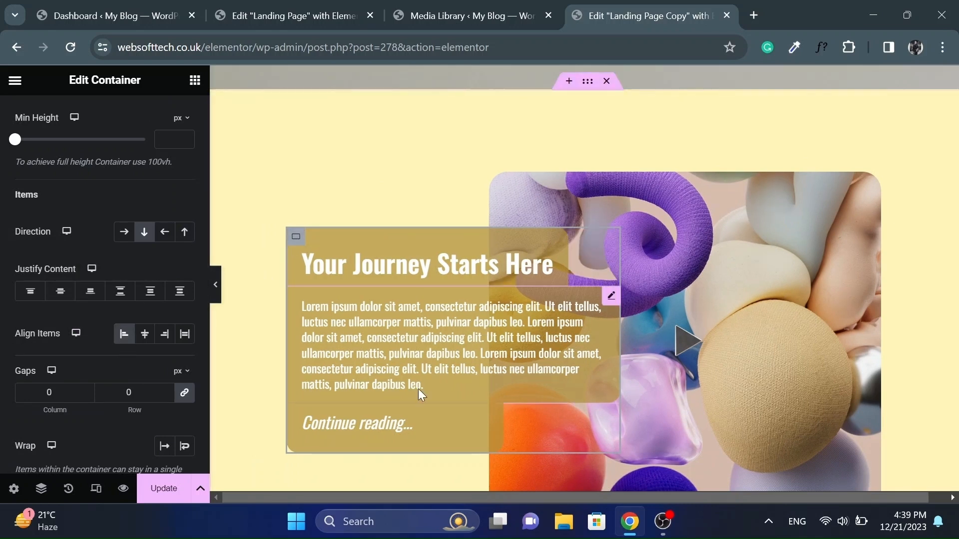
{"action": "left_click", "coordinate": [218, 289]}
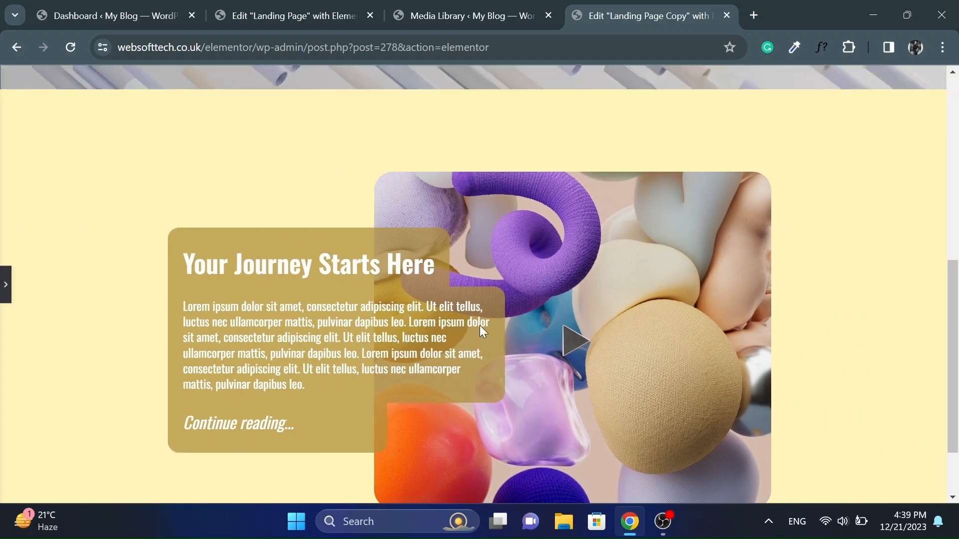
{"action": "scroll", "coordinate": [480, 325], "scroll_direction": "up", "scroll_amount": 4}
{"action": "scroll", "coordinate": [479, 325], "scroll_direction": "down", "scroll_amount": 4}
{"action": "scroll", "coordinate": [481, 326], "scroll_direction": "down", "scroll_amount": 2}
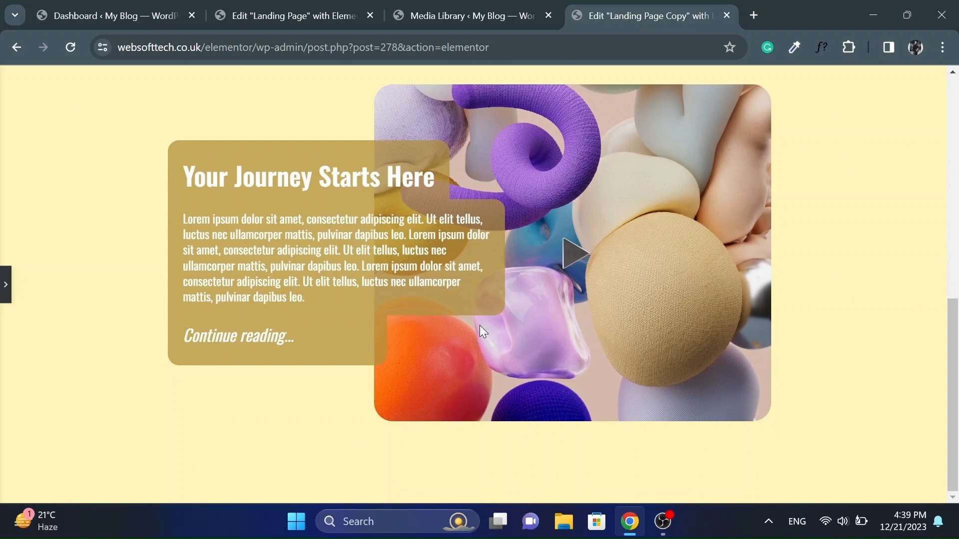
{"action": "scroll", "coordinate": [480, 326], "scroll_direction": "up", "scroll_amount": 3}
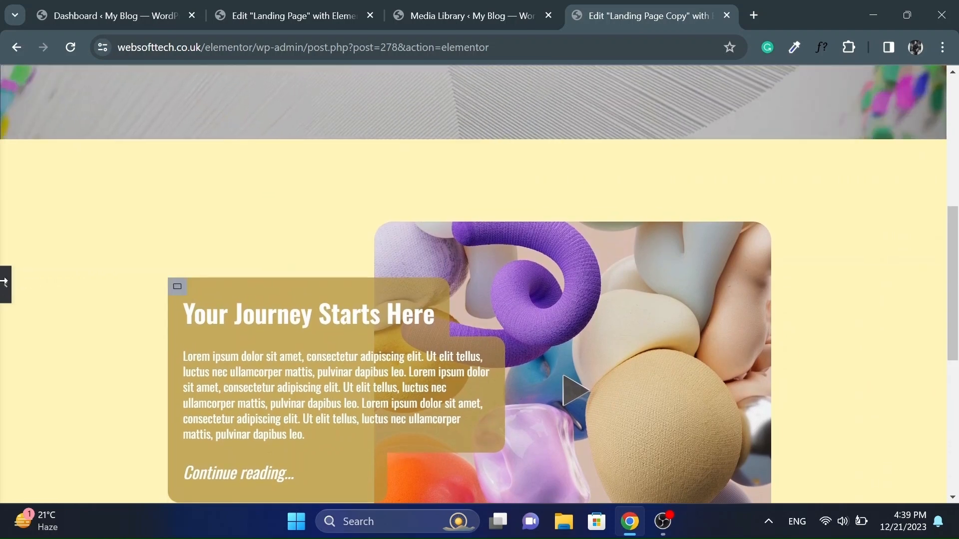
- Give the text container a Fade In Left entrance animation with Slow duration
{"action": "left_click", "coordinate": [177, 285]}
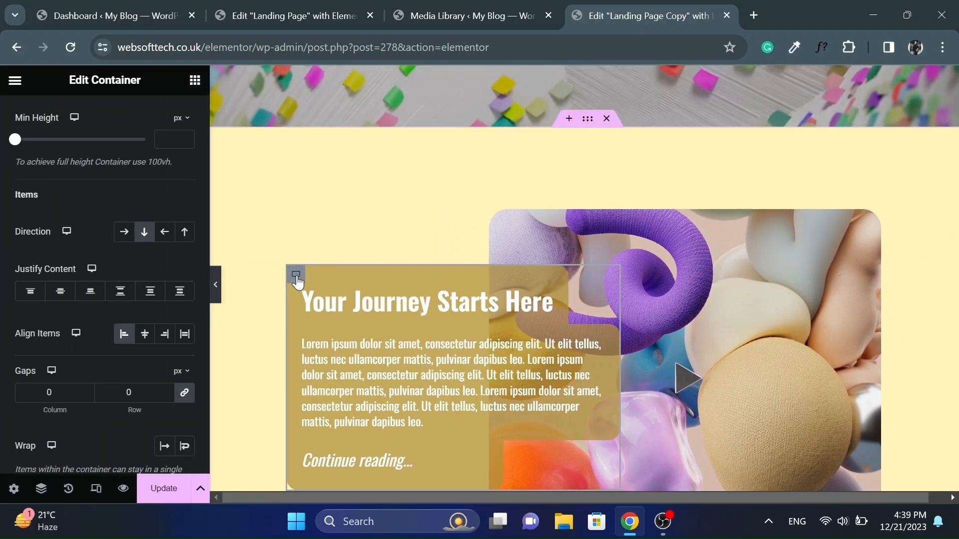
{"action": "scroll", "coordinate": [150, 138], "scroll_direction": "up", "scroll_amount": 4}
{"action": "left_click", "coordinate": [161, 128]}
{"action": "scroll", "coordinate": [17, 254], "scroll_direction": "down", "scroll_amount": 7}
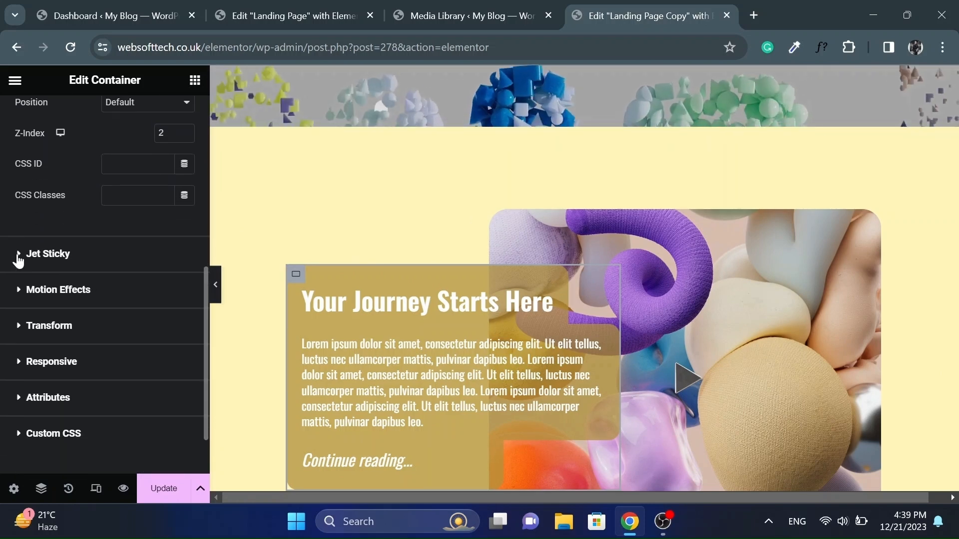
{"action": "left_click", "coordinate": [76, 284]}
{"action": "left_click", "coordinate": [113, 292]}
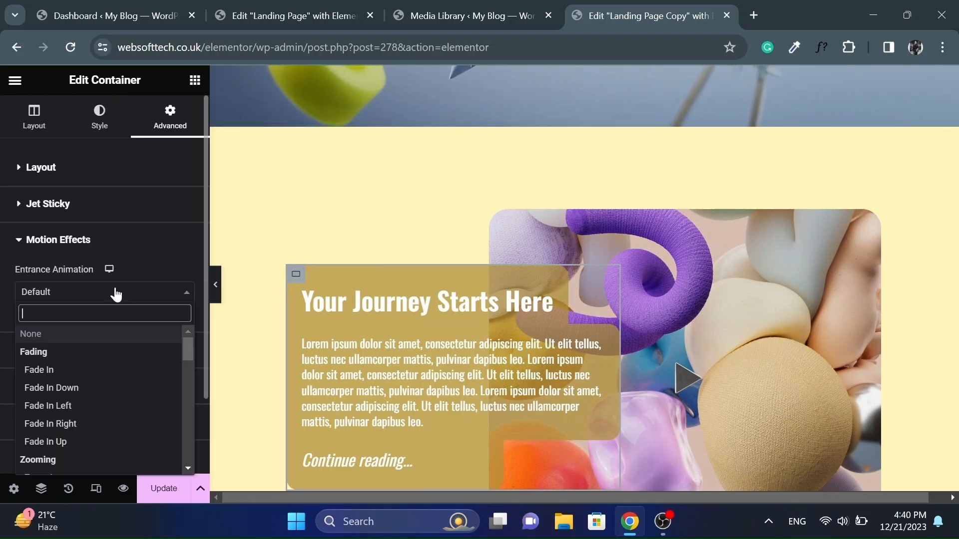
{"action": "left_click", "coordinate": [59, 410]}
{"action": "left_click", "coordinate": [148, 323]}
{"action": "left_click", "coordinate": [138, 336]}
- Give the image container a Fade In Right entrance animation with Slow duration, and preview the section at full width
{"action": "left_click", "coordinate": [531, 204]}
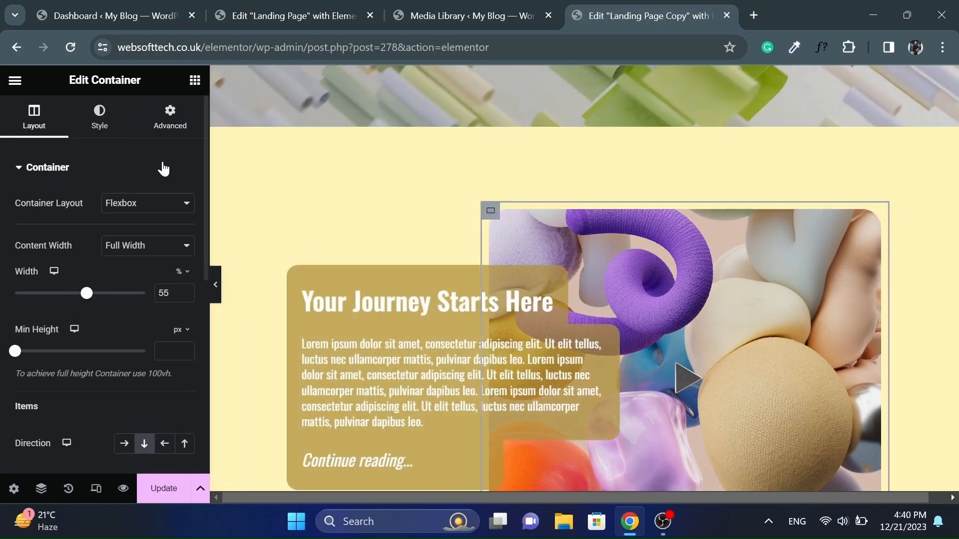
{"action": "left_click", "coordinate": [170, 118]}
{"action": "scroll", "coordinate": [77, 253], "scroll_direction": "down", "scroll_amount": 6}
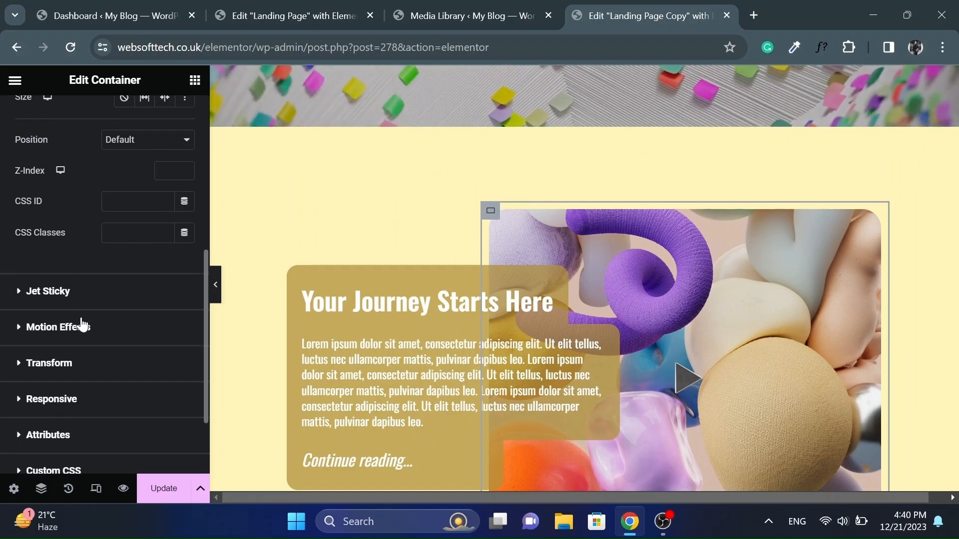
{"action": "left_click", "coordinate": [82, 325]}
{"action": "left_click", "coordinate": [124, 294]}
{"action": "left_click", "coordinate": [50, 424]}
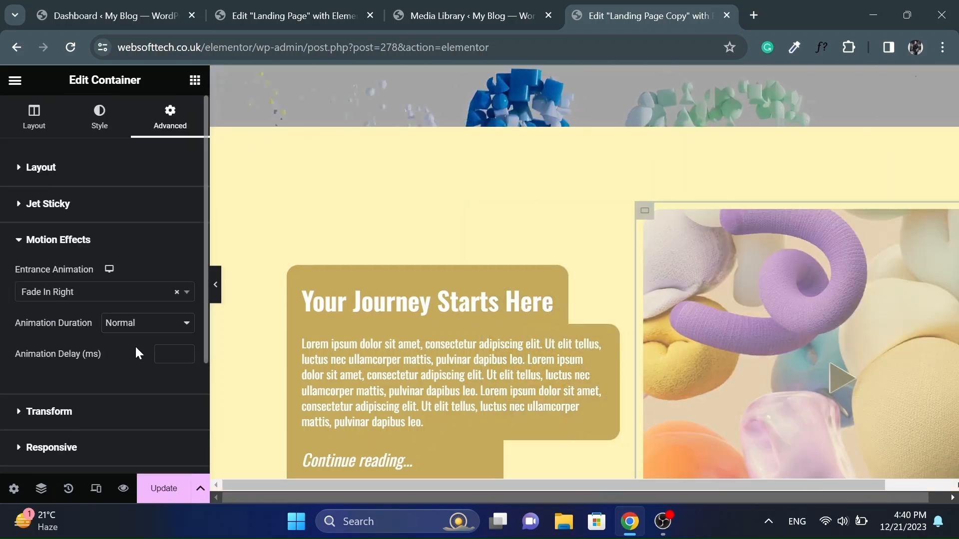
{"action": "left_click", "coordinate": [148, 323]}
{"action": "left_click", "coordinate": [129, 339]}
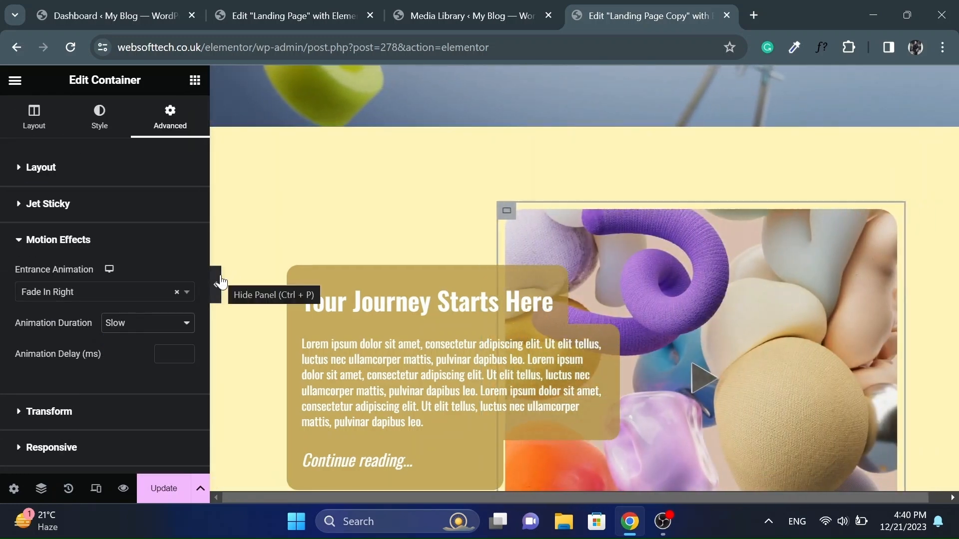
{"action": "left_click", "coordinate": [215, 285]}
{"action": "scroll", "coordinate": [508, 294], "scroll_direction": "up", "scroll_amount": 3}
{"action": "scroll", "coordinate": [509, 295], "scroll_direction": "down", "scroll_amount": 5}
{"action": "scroll", "coordinate": [509, 296], "scroll_direction": "up", "scroll_amount": 3}
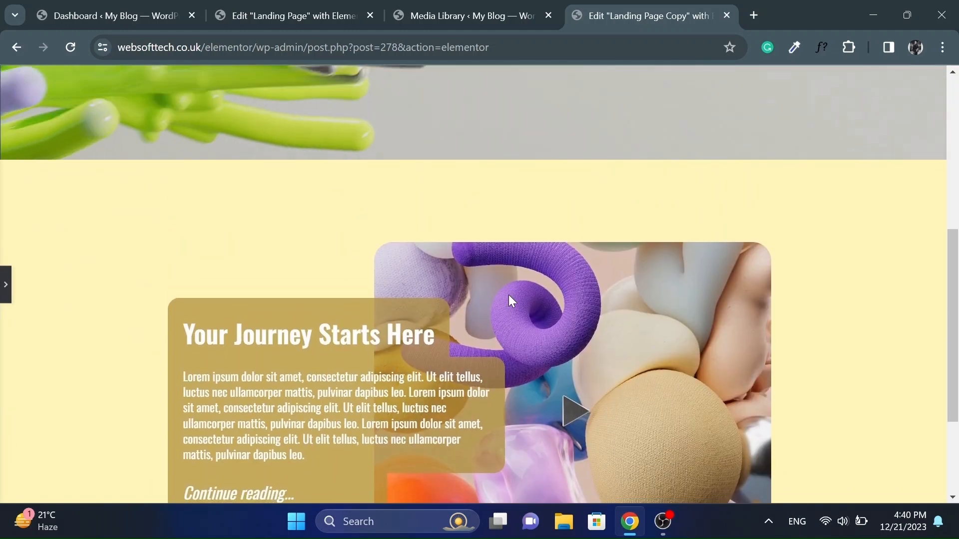
{"action": "scroll", "coordinate": [508, 295], "scroll_direction": "down", "scroll_amount": 3}
- Switch to the mobile responsive view and set all of the text container's mobile margins to 0 px
{"action": "left_click", "coordinate": [5, 283]}
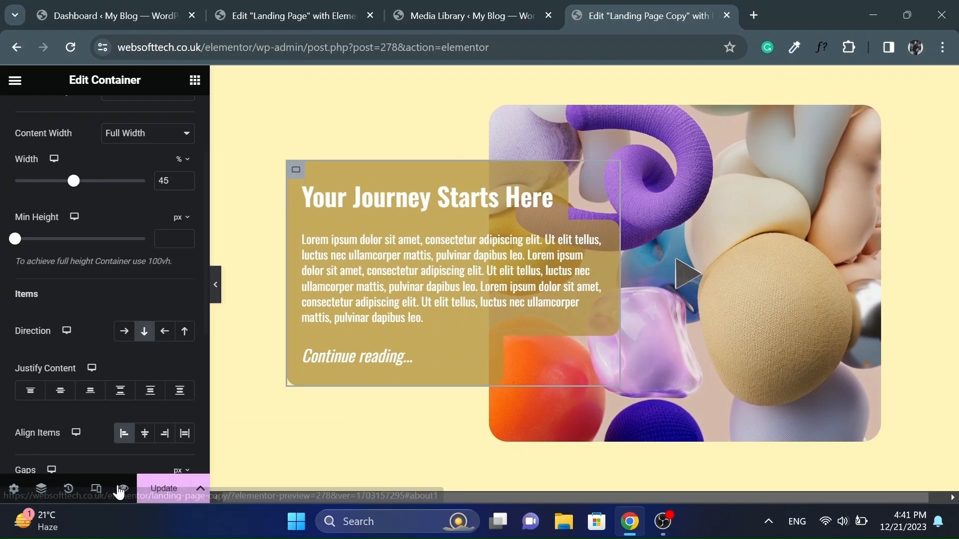
{"action": "left_click", "coordinate": [96, 491]}
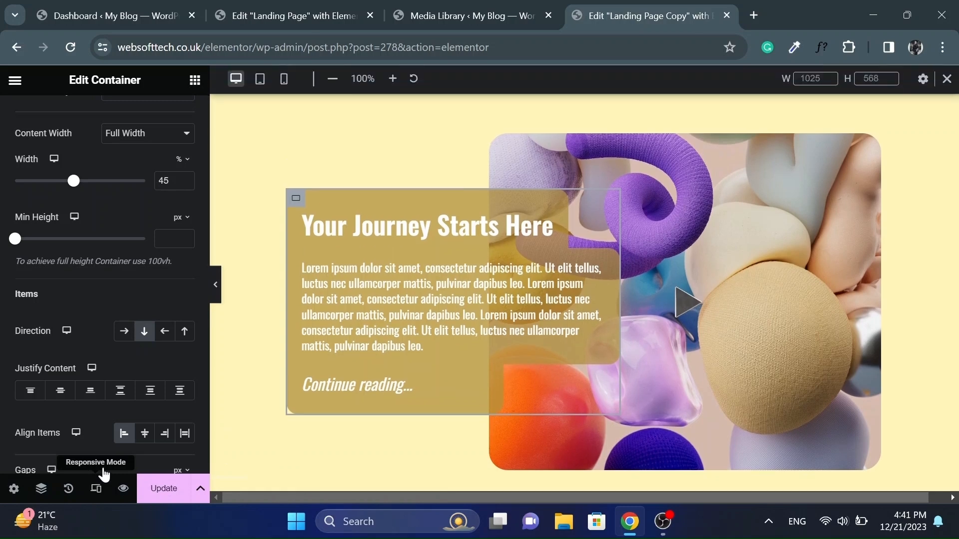
{"action": "left_click", "coordinate": [284, 83]}
{"action": "scroll", "coordinate": [589, 346], "scroll_direction": "up", "scroll_amount": 3}
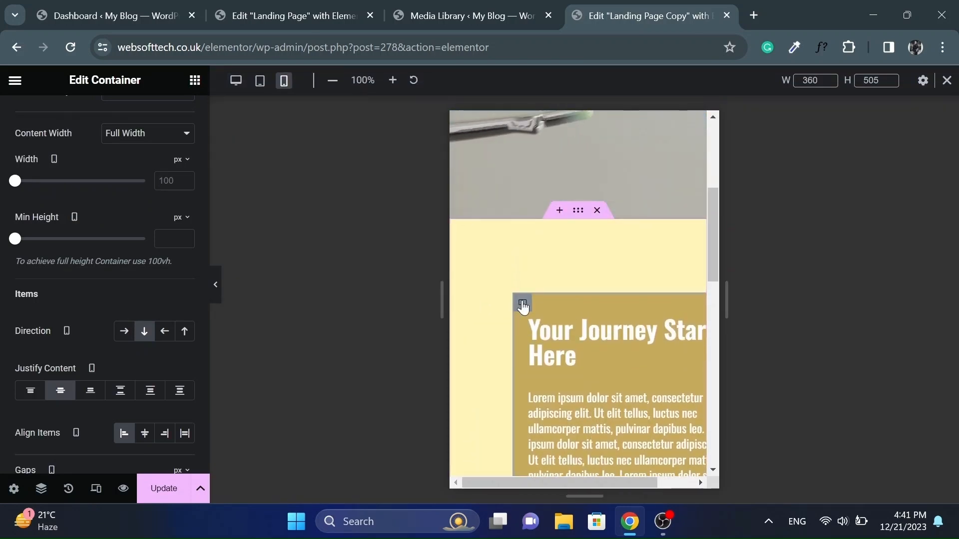
{"action": "scroll", "coordinate": [133, 181], "scroll_direction": "up", "scroll_amount": 3}
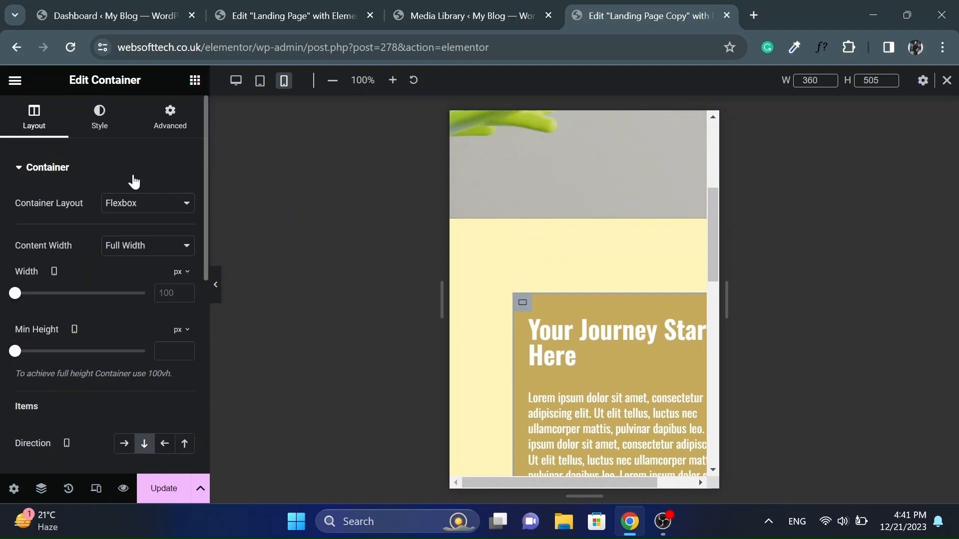
{"action": "left_click", "coordinate": [156, 127]}
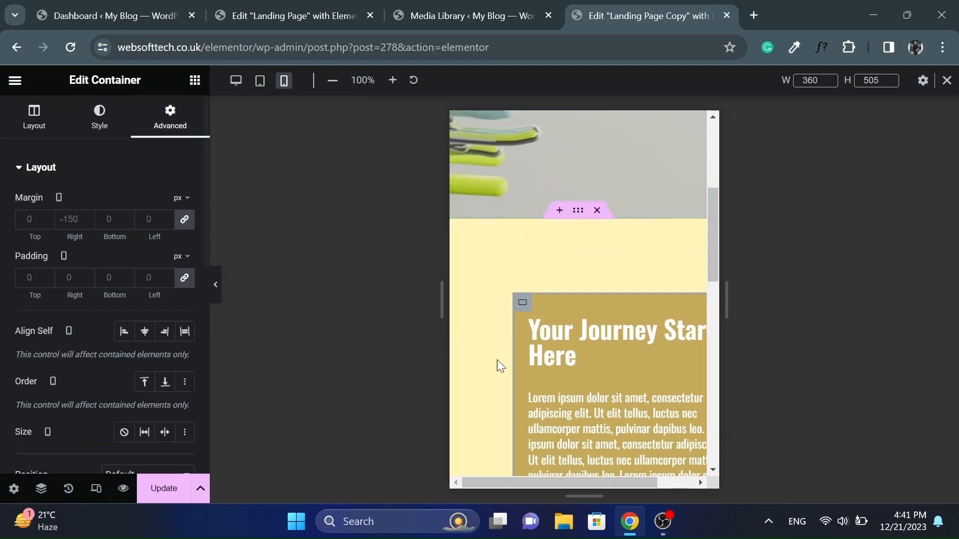
{"action": "left_click", "coordinate": [67, 220]}
{"action": "key", "text": "Up"}
{"action": "key", "text": "Down"}
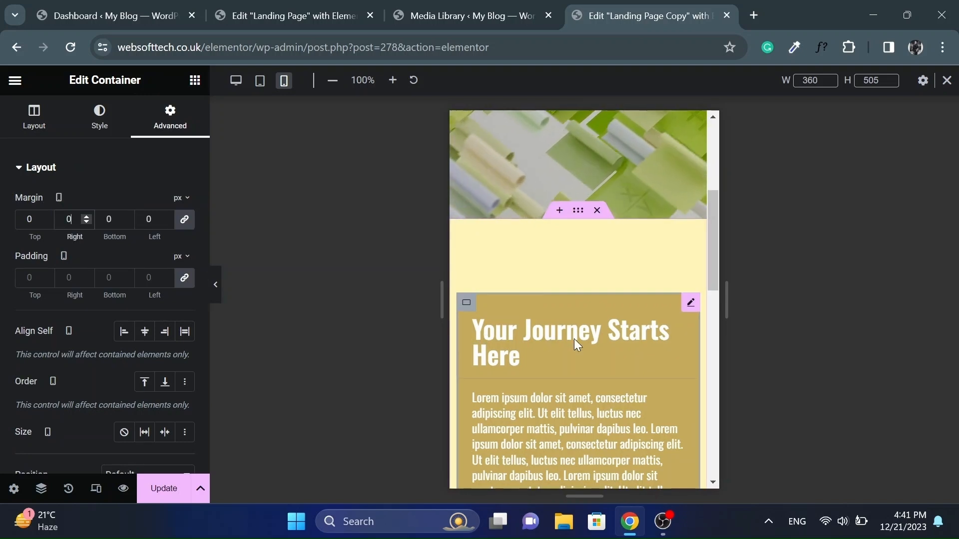
- Set the outer section container's mobile padding to 75 px top and bottom and 20 px right and left
{"action": "left_click", "coordinate": [578, 211]}
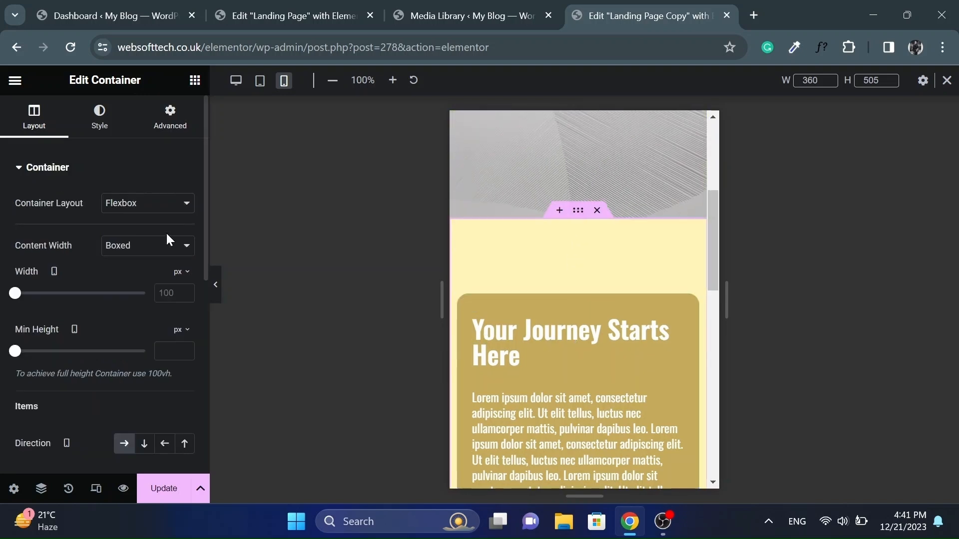
{"action": "left_click", "coordinate": [156, 131]}
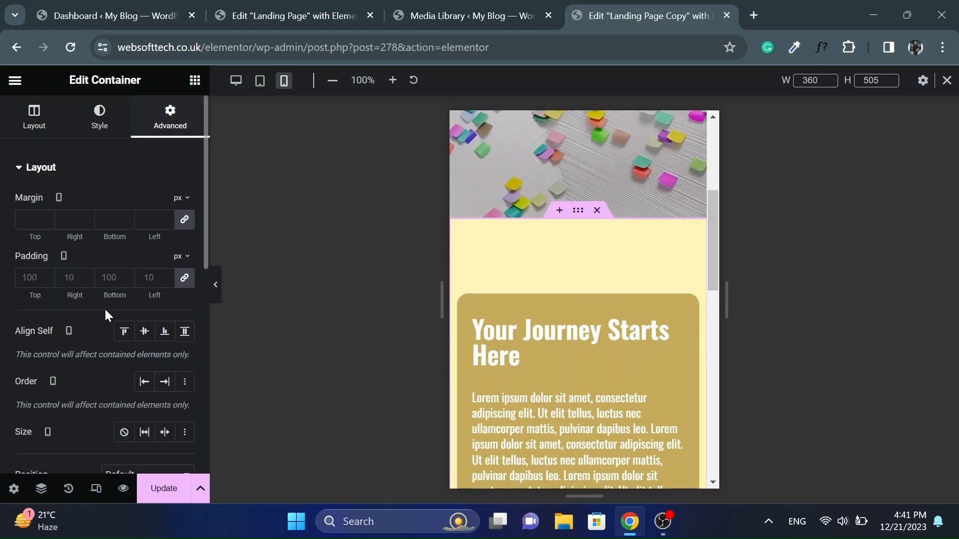
{"action": "left_click", "coordinate": [104, 277]}
{"action": "type", "text": "20"}
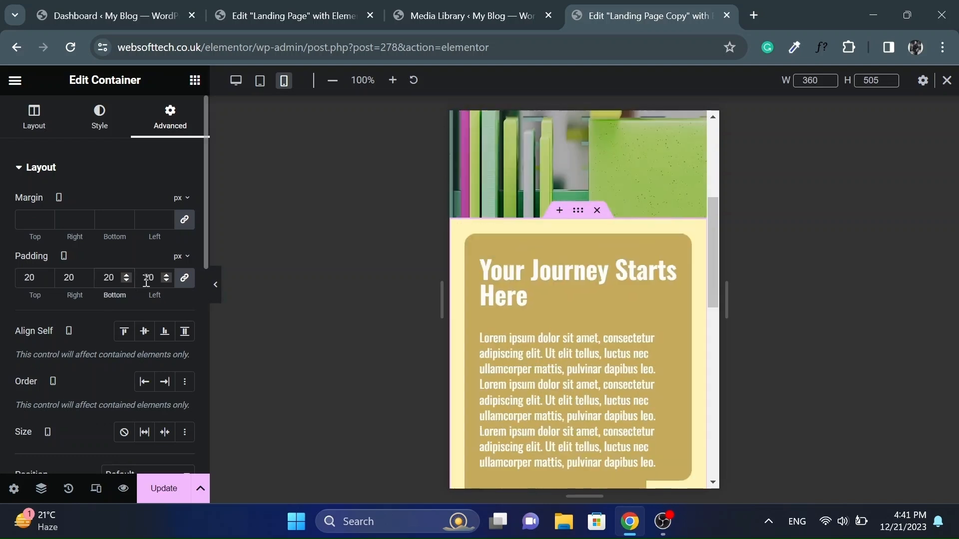
{"action": "left_click", "coordinate": [188, 282]}
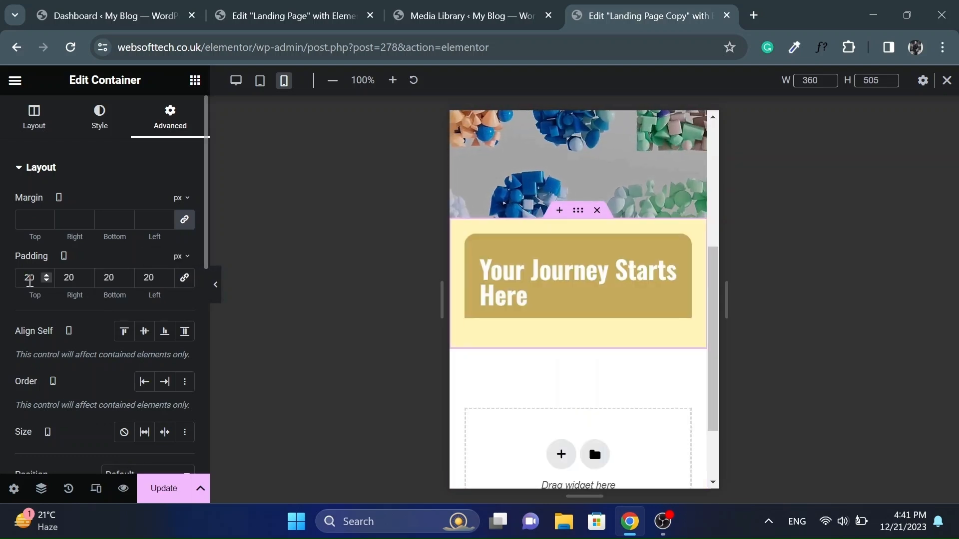
{"action": "double_click", "coordinate": [30, 280]}
{"action": "type", "text": "75"}
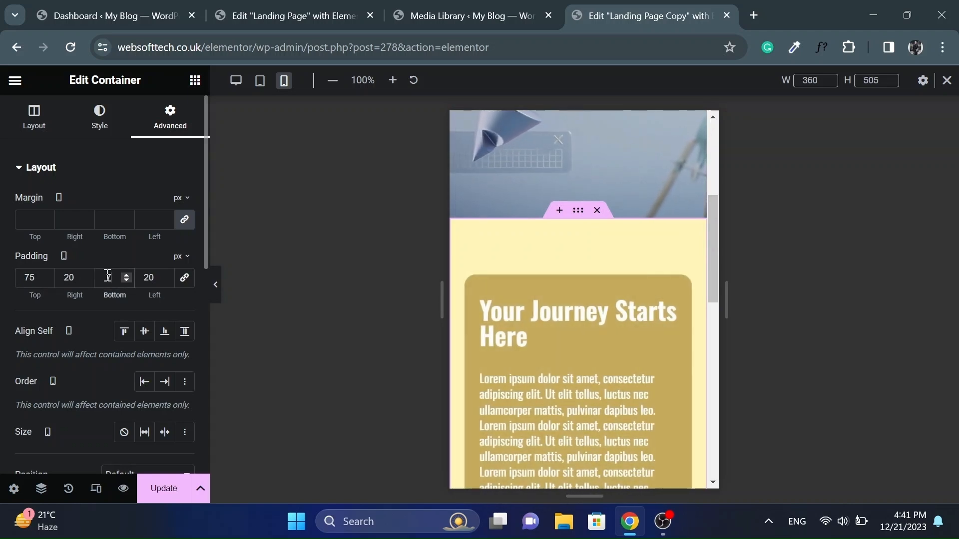
- Set the text container's mobile Order to End so that it follows the image
{"action": "scroll", "coordinate": [539, 336], "scroll_direction": "down", "scroll_amount": 6}
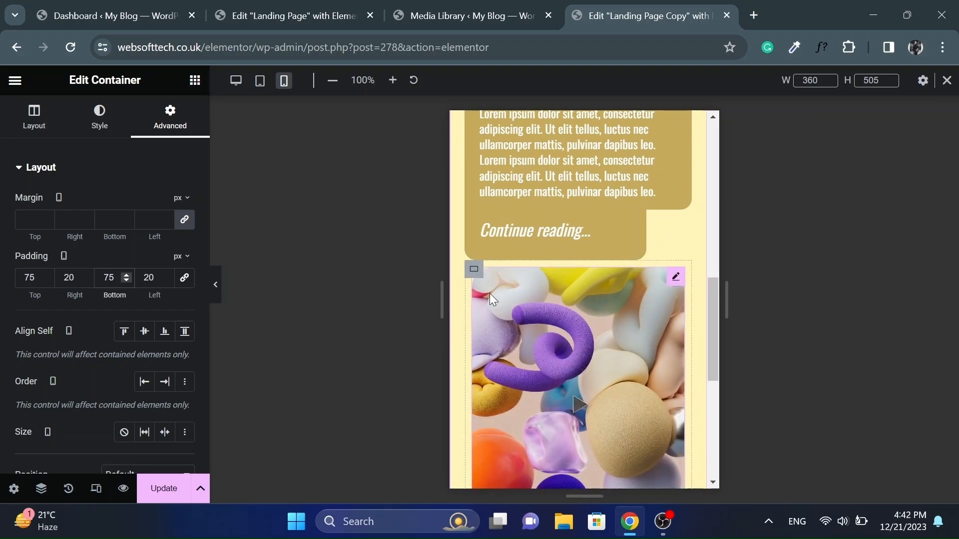
{"action": "scroll", "coordinate": [490, 294], "scroll_direction": "up", "scroll_amount": 3}
{"action": "scroll", "coordinate": [490, 299], "scroll_direction": "up", "scroll_amount": 2}
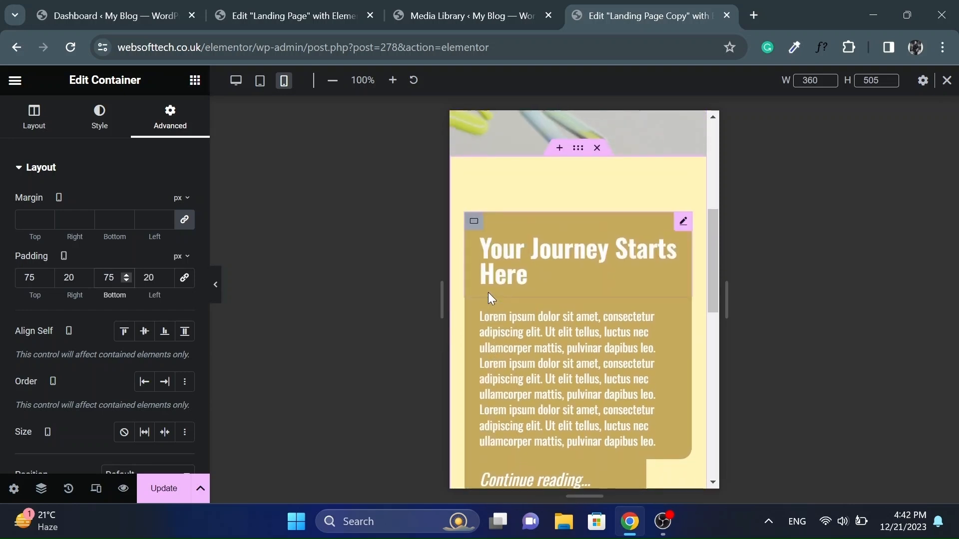
{"action": "left_click", "coordinate": [474, 223]}
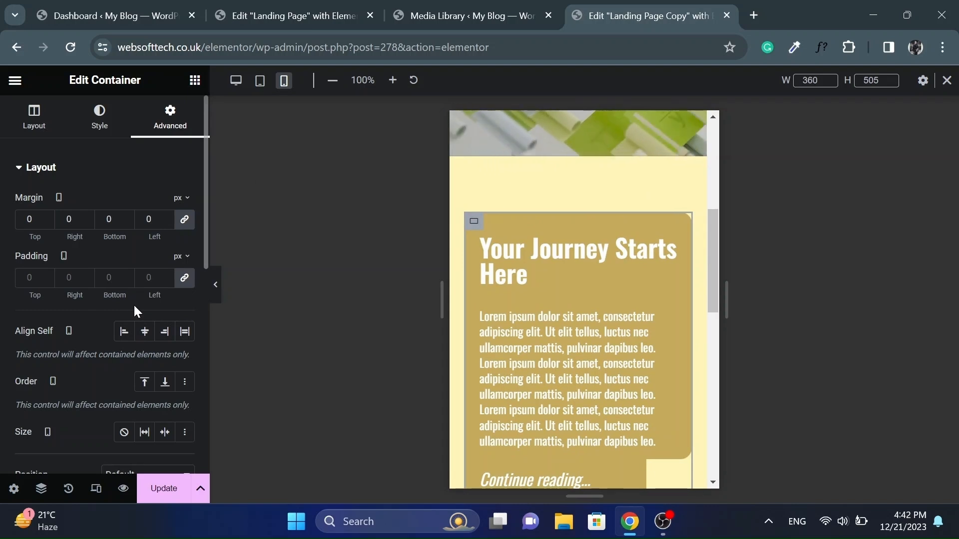
{"action": "scroll", "coordinate": [135, 312], "scroll_direction": "down", "scroll_amount": 1}
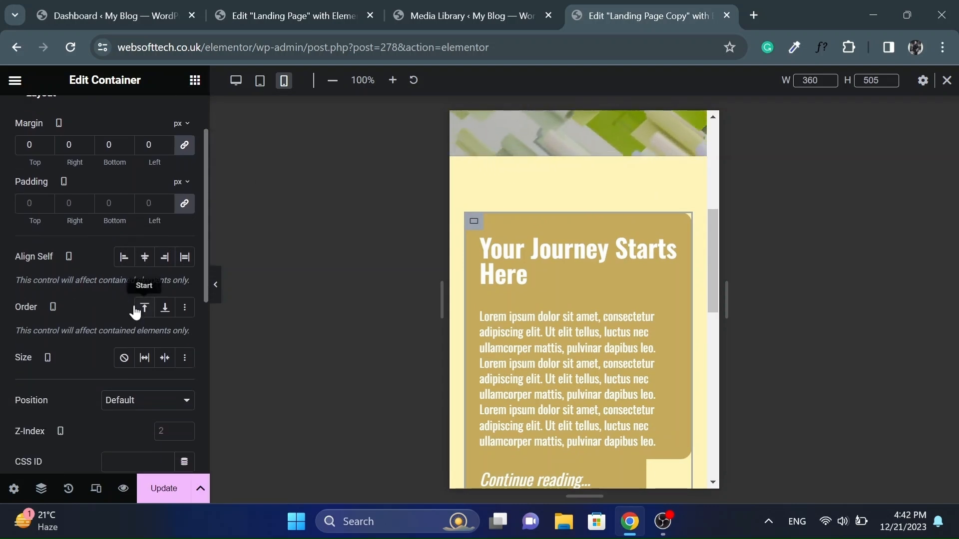
{"action": "left_click", "coordinate": [164, 309]}
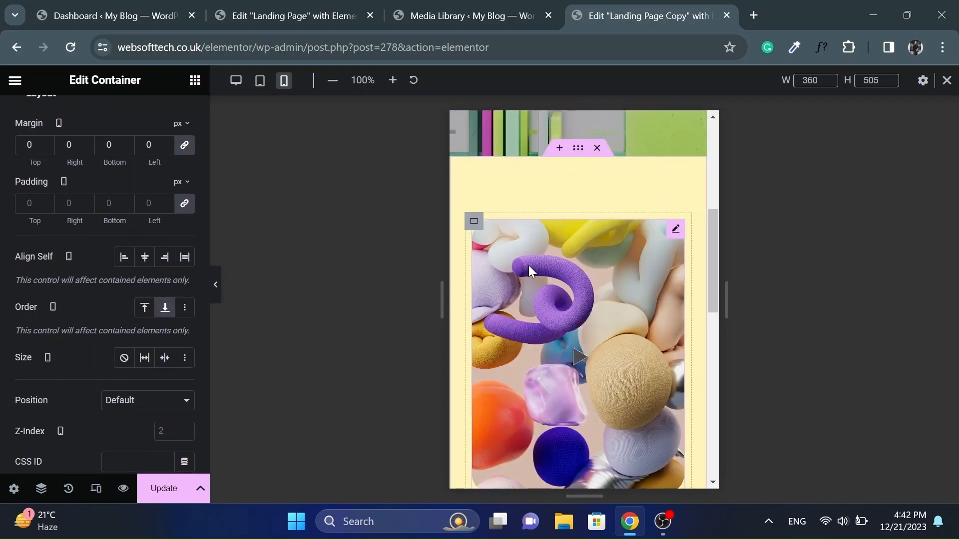
- Open the image's style settings in the mobile view and check how the image sits above the text block
{"action": "left_click", "coordinate": [675, 229]}
{"action": "scroll", "coordinate": [540, 325], "scroll_direction": "down", "scroll_amount": 3}
{"action": "scroll", "coordinate": [540, 325], "scroll_direction": "up", "scroll_amount": 1}
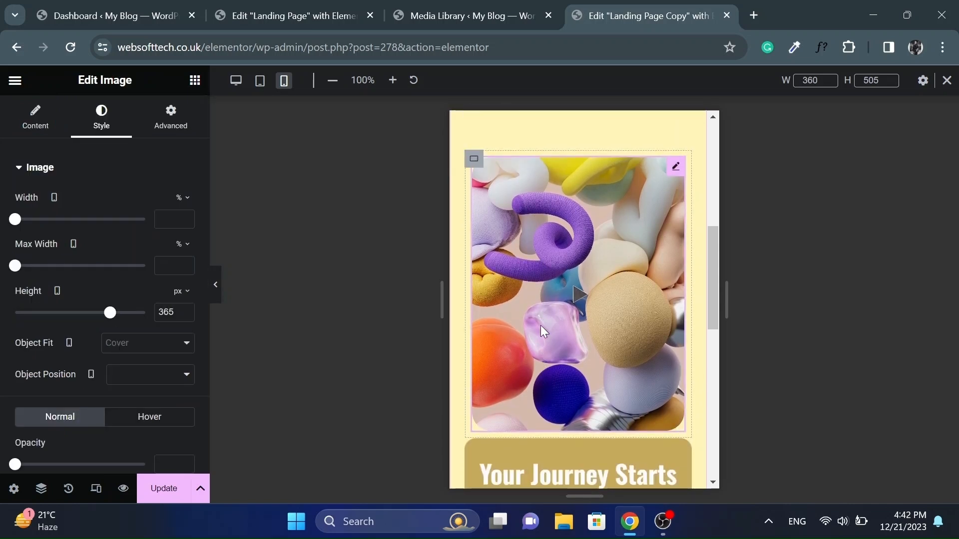
- Set the text container's mobile top margin to 20 px, keeping its other margins at 0, and check its spacing below the image
{"action": "scroll", "coordinate": [540, 325], "scroll_direction": "up", "scroll_amount": 2}
{"action": "scroll", "coordinate": [540, 325], "scroll_direction": "down", "scroll_amount": 5}
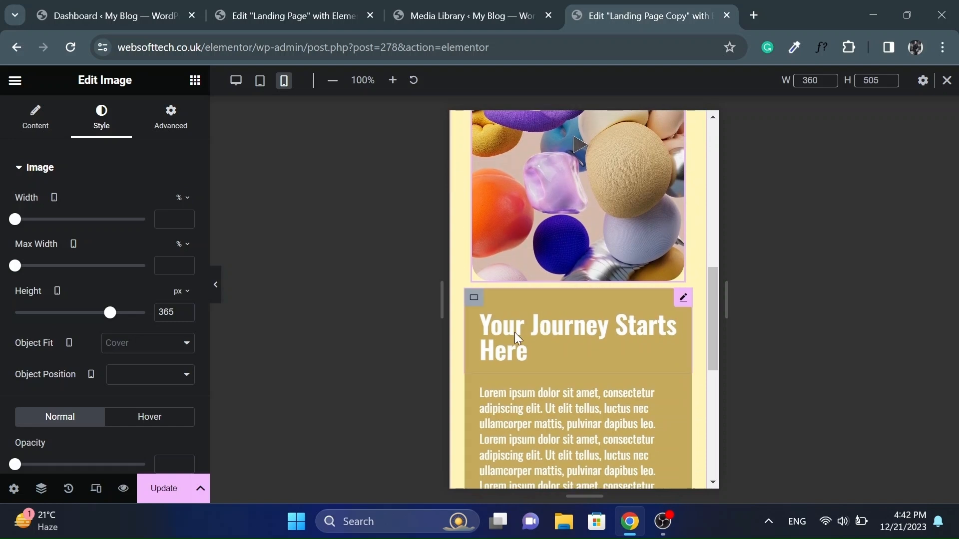
{"action": "left_click", "coordinate": [474, 299]}
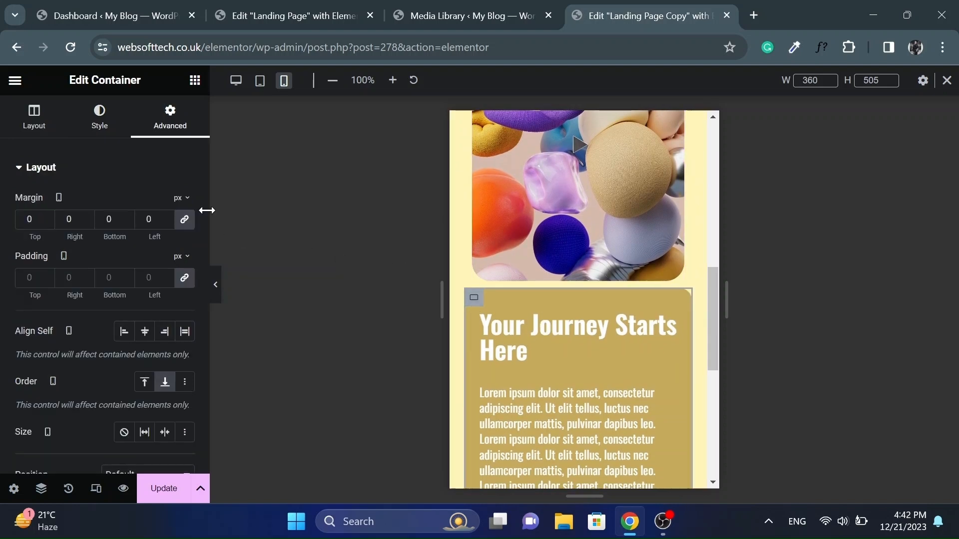
{"action": "left_click", "coordinate": [25, 221]}
{"action": "type", "text": "2"}
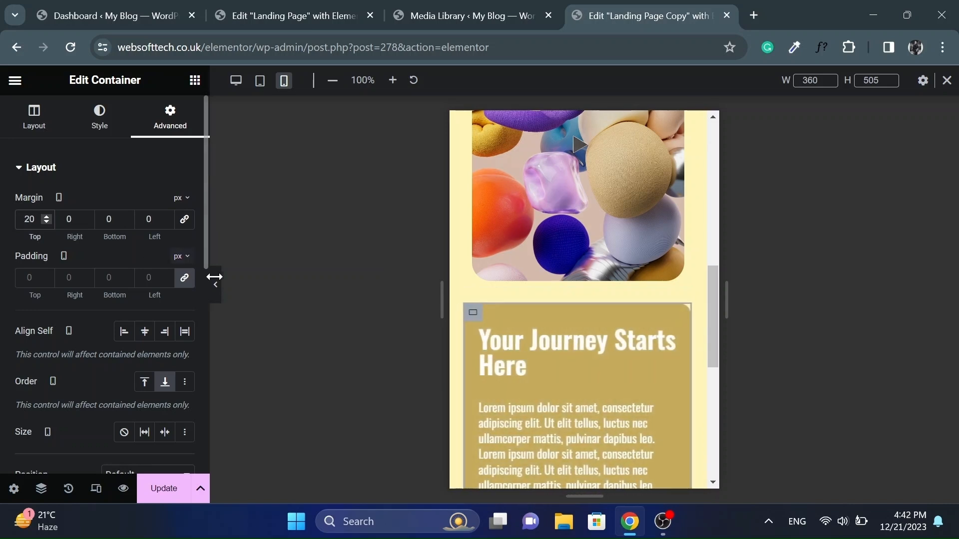
{"action": "left_click", "coordinate": [218, 287]}
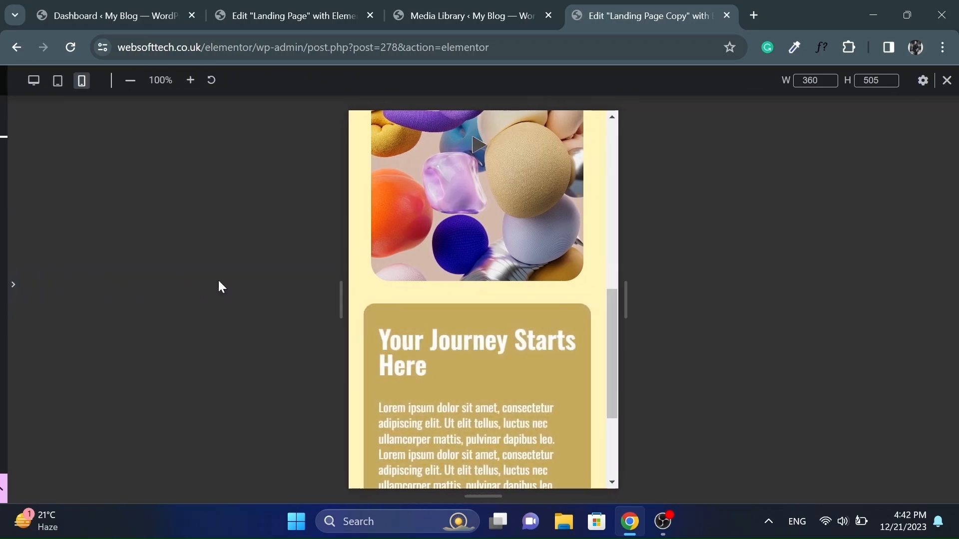
{"action": "left_click", "coordinate": [5, 286]}
- Set the image container's mobile padding to 0 px on all sides and check how the image lines up with the text block
{"action": "scroll", "coordinate": [532, 277], "scroll_direction": "up", "scroll_amount": 5}
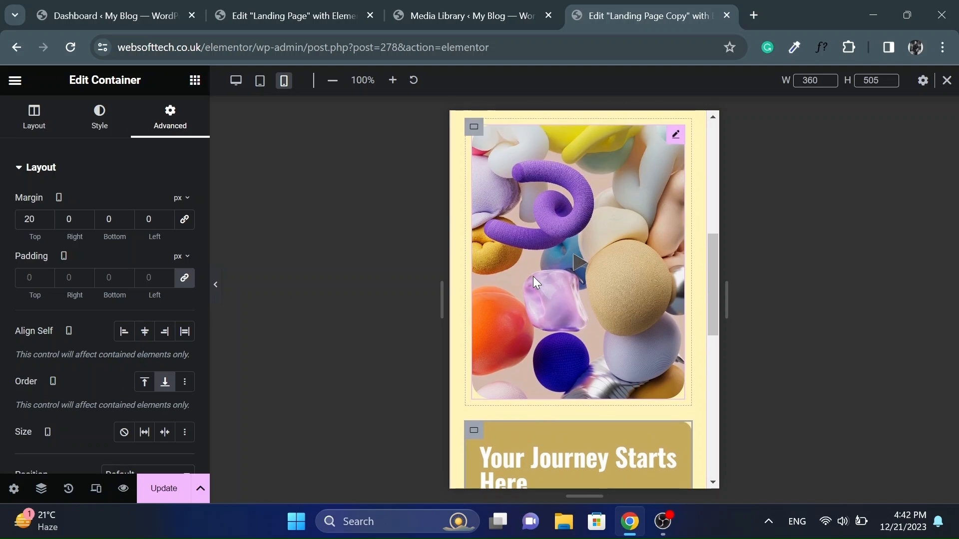
{"action": "left_click", "coordinate": [532, 276]}
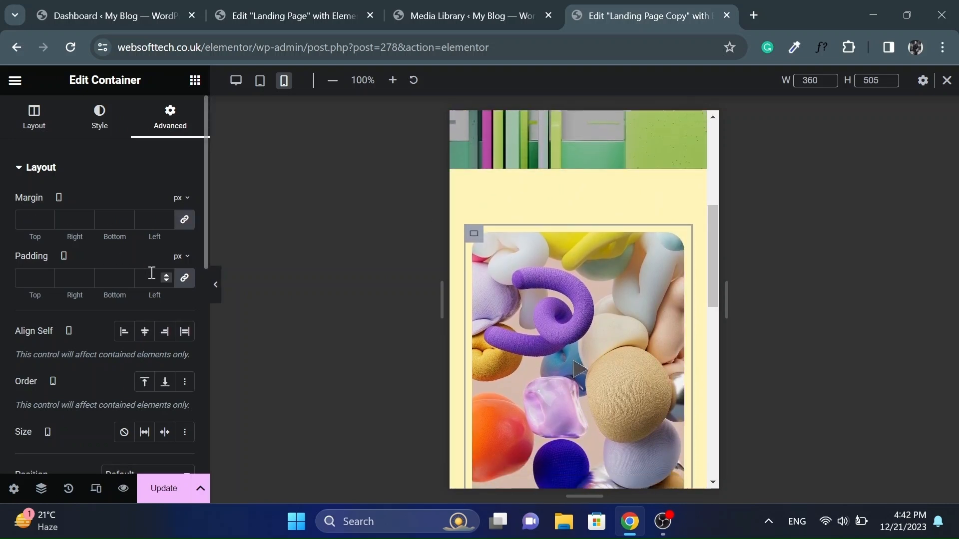
{"action": "left_click", "coordinate": [152, 273]}
{"action": "type", "text": "0"}
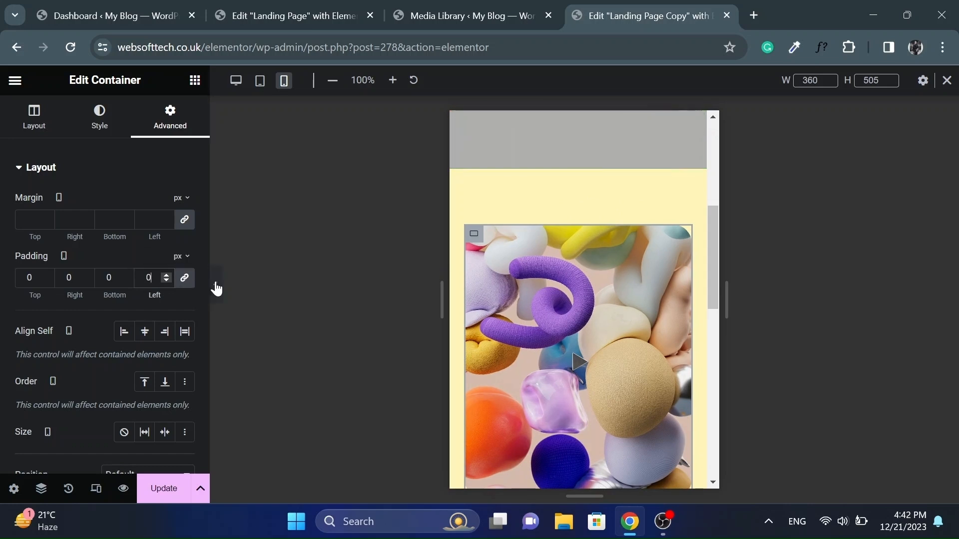
{"action": "scroll", "coordinate": [493, 353], "scroll_direction": "down", "scroll_amount": 3}
{"action": "scroll", "coordinate": [493, 352], "scroll_direction": "down", "scroll_amount": 3}
{"action": "scroll", "coordinate": [493, 352], "scroll_direction": "up", "scroll_amount": 5}
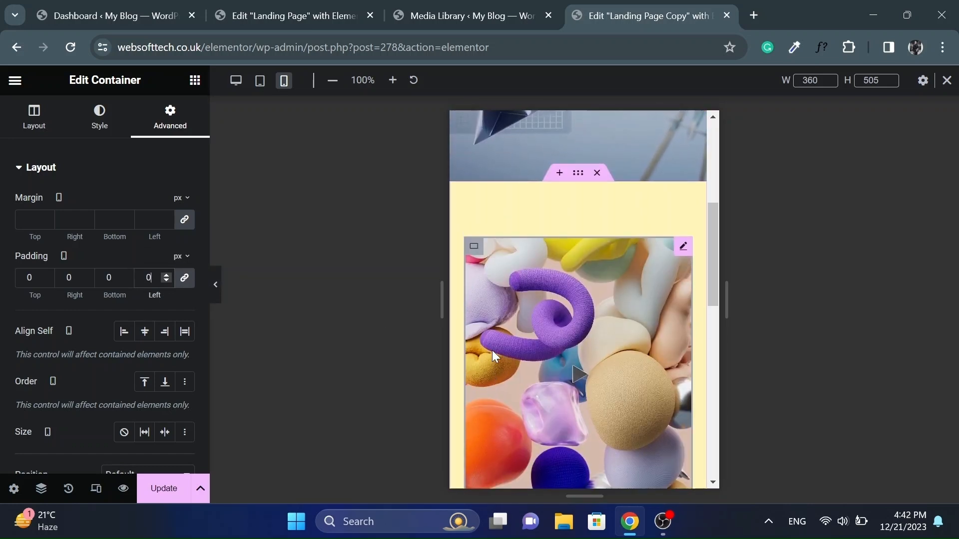
- Set the image's mobile height to 350 px
{"action": "left_click", "coordinate": [492, 350]}
{"action": "left_click_drag", "start_coordinate": [110, 317], "coordinate": [103, 318]}
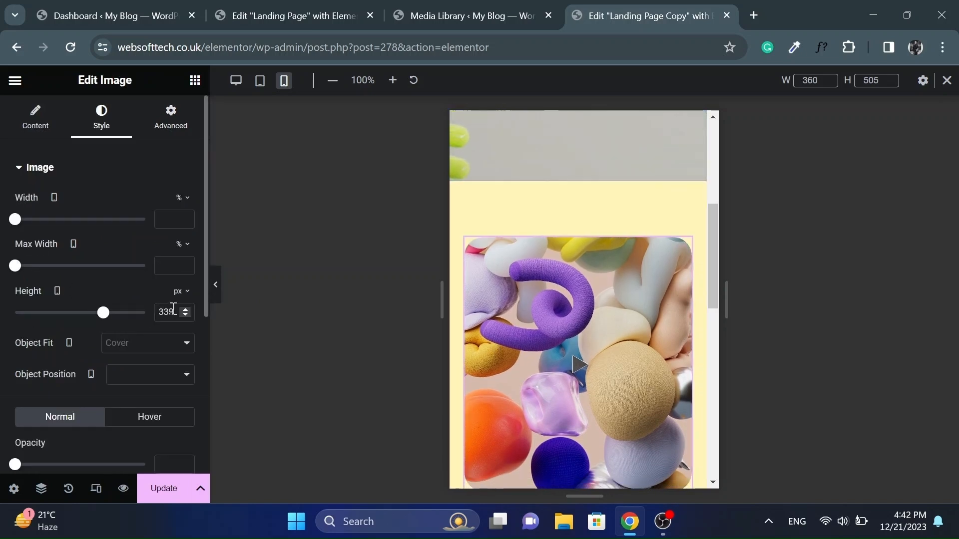
{"action": "key", "text": "Up"}
{"action": "key", "text": "Up"}
{"action": "key", "text": "Up"}
{"action": "key", "text": "Up"}
{"action": "key", "text": "Up"}
{"action": "key", "text": "Up"}
{"action": "key", "text": "Up"}
{"action": "key", "text": "Up"}
{"action": "key", "text": "Up"}
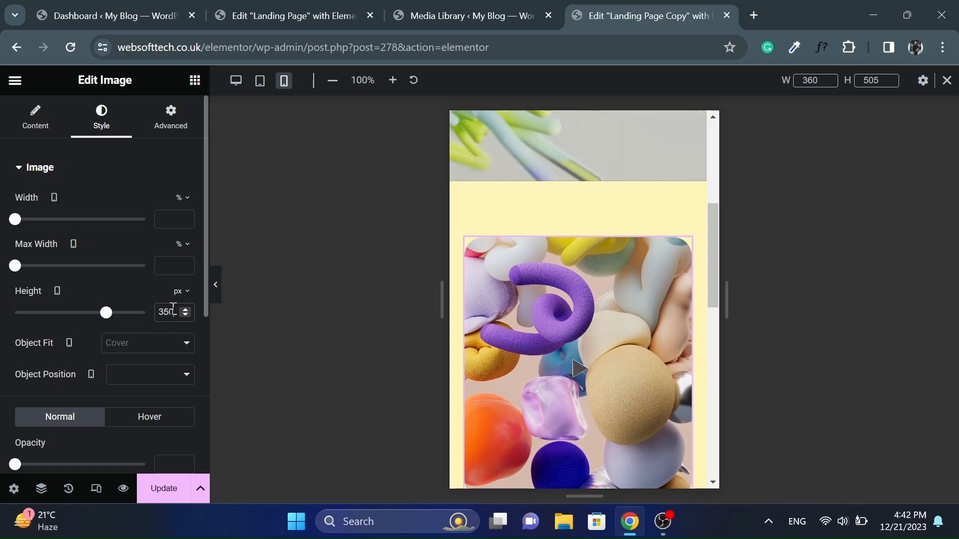
- Preview the whole mobile page at full view and test opening and closing the header menu
{"action": "left_click", "coordinate": [217, 288]}
{"action": "scroll", "coordinate": [385, 332], "scroll_direction": "down", "scroll_amount": 7}
{"action": "scroll", "coordinate": [385, 333], "scroll_direction": "up", "scroll_amount": 10}
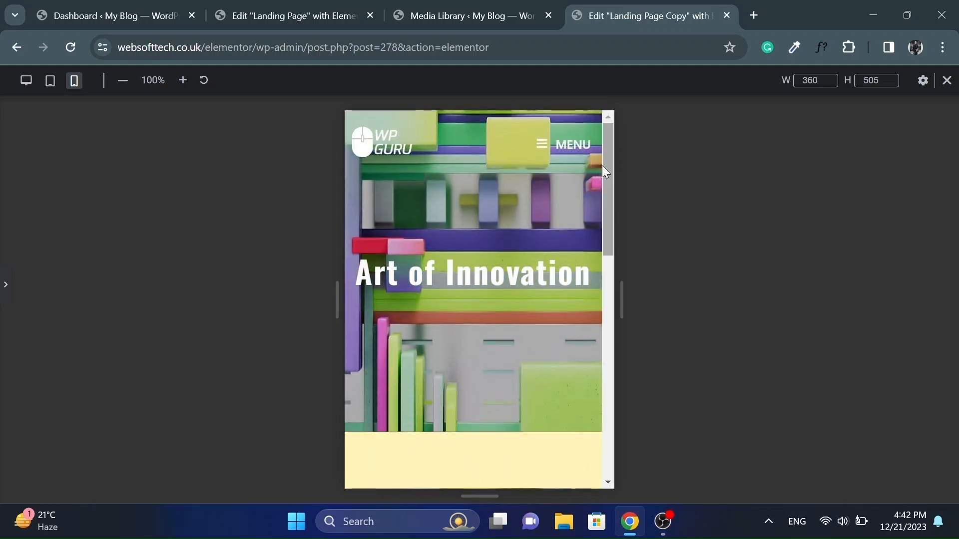
{"action": "left_click", "coordinate": [569, 150]}
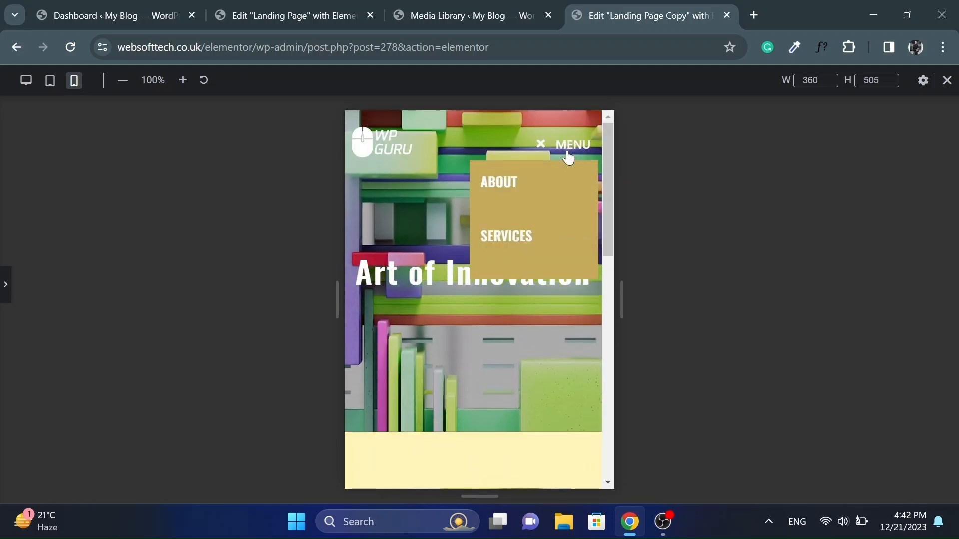
{"action": "left_click", "coordinate": [569, 150]}
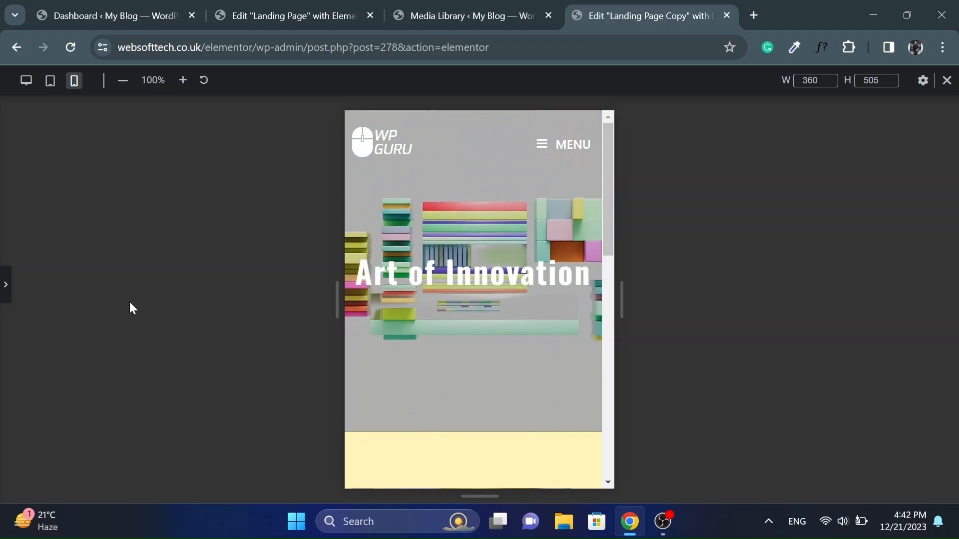
- Exit the responsive mode and save the changes to the page
{"action": "left_click", "coordinate": [5, 284]}
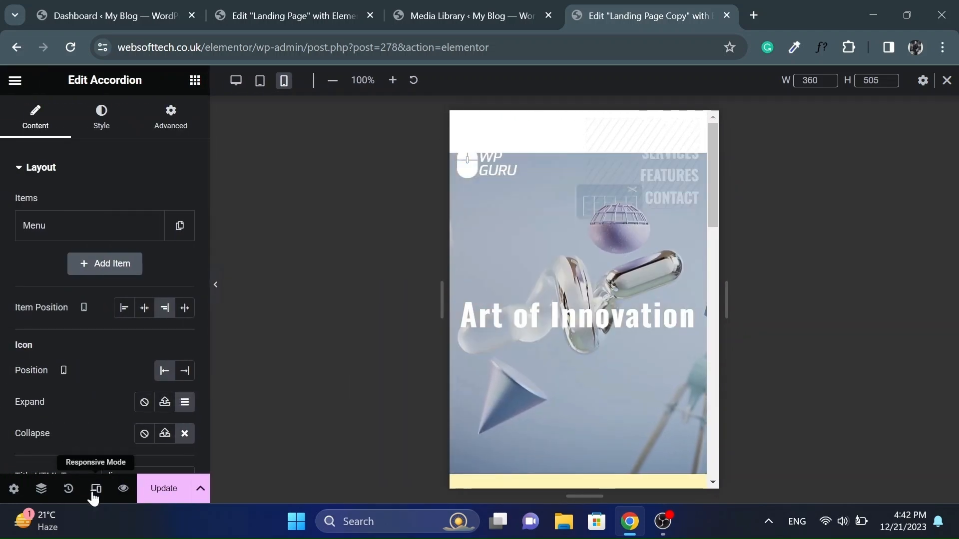
{"action": "left_click", "coordinate": [94, 489]}
{"action": "left_click", "coordinate": [163, 488]}
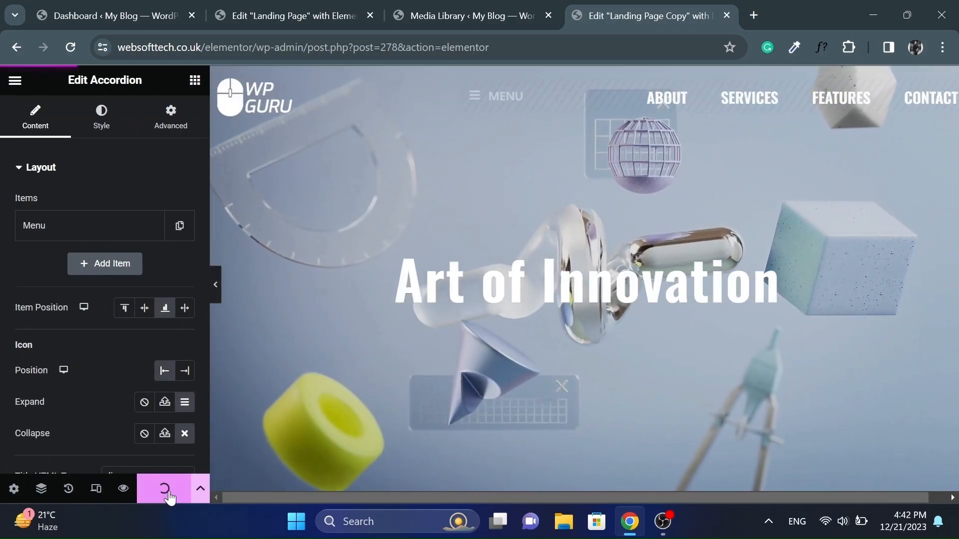
- Switch to the original Landing Page and examine the tilted image row and two-column text below the journey section
{"action": "scroll", "coordinate": [521, 336], "scroll_direction": "down", "scroll_amount": 10}
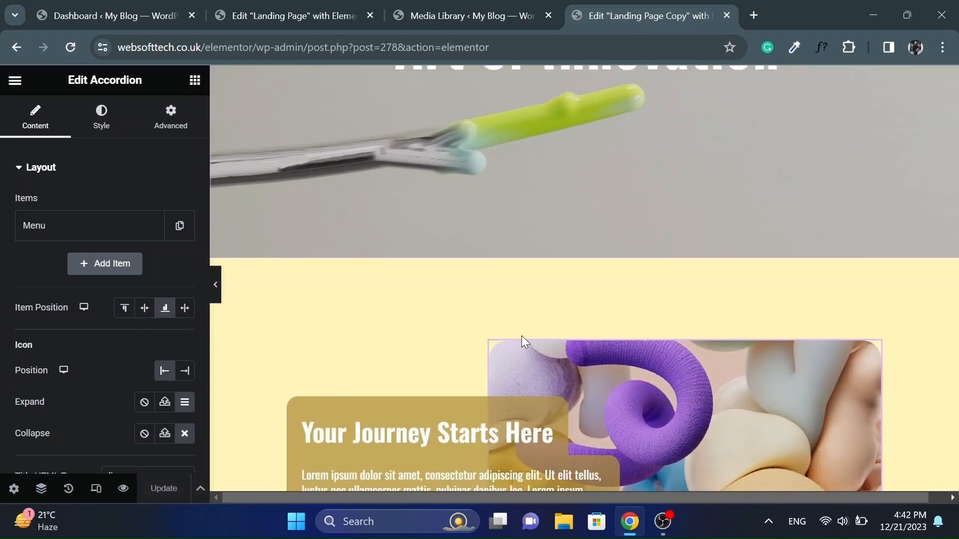
{"action": "scroll", "coordinate": [522, 341], "scroll_direction": "down", "scroll_amount": 6}
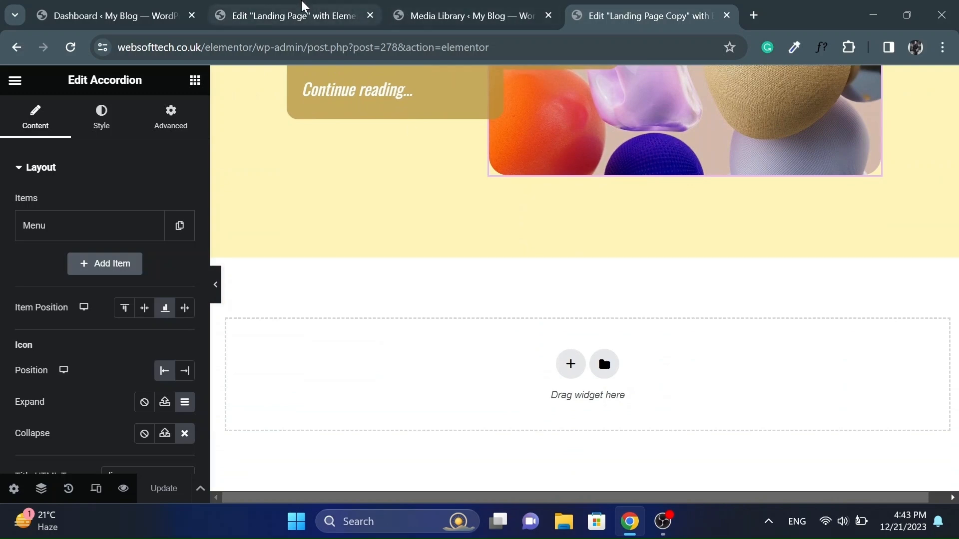
{"action": "left_click", "coordinate": [318, 10]}
{"action": "scroll", "coordinate": [252, 274], "scroll_direction": "down", "scroll_amount": 10}
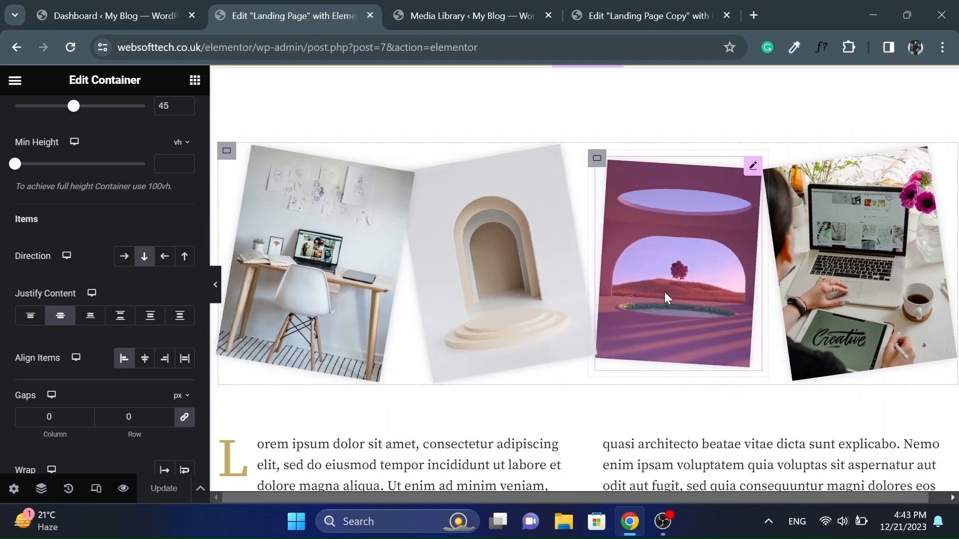
{"action": "scroll", "coordinate": [664, 291], "scroll_direction": "up", "scroll_amount": 3}
{"action": "scroll", "coordinate": [665, 293], "scroll_direction": "down", "scroll_amount": 10}
{"action": "scroll", "coordinate": [666, 296], "scroll_direction": "up", "scroll_amount": 5}
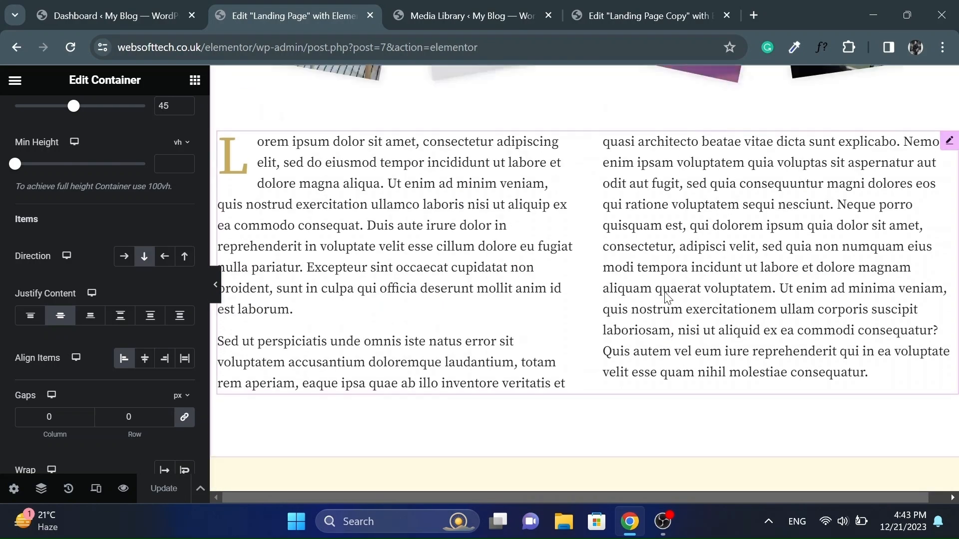
{"action": "scroll", "coordinate": [665, 296], "scroll_direction": "down", "scroll_amount": 5}
{"action": "scroll", "coordinate": [665, 296], "scroll_direction": "up", "scroll_amount": 7}
{"action": "scroll", "coordinate": [665, 294], "scroll_direction": "up", "scroll_amount": 3}
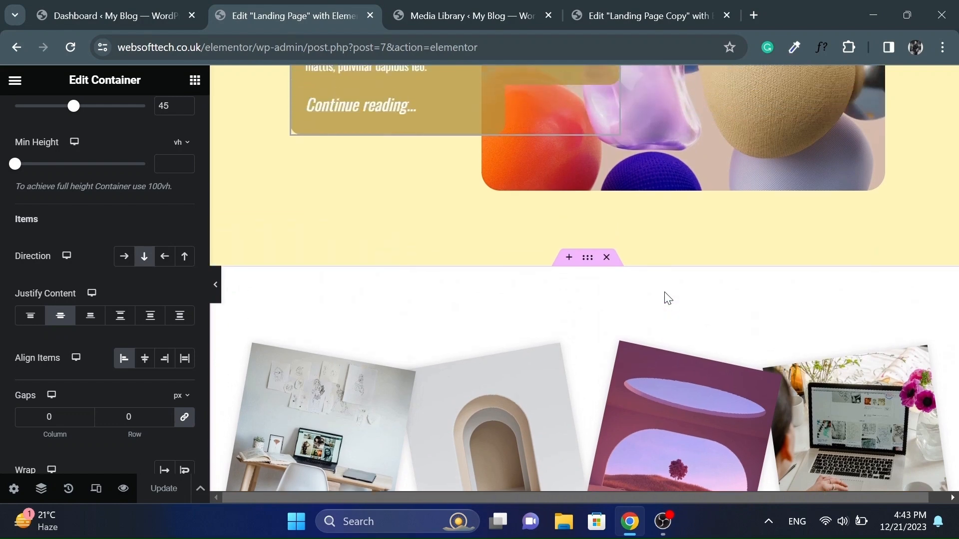
- Back in Landing Page Copy, add a single-column Flexbox container below the journey section
{"action": "left_click", "coordinate": [610, 10]}
{"action": "left_click", "coordinate": [561, 368]}
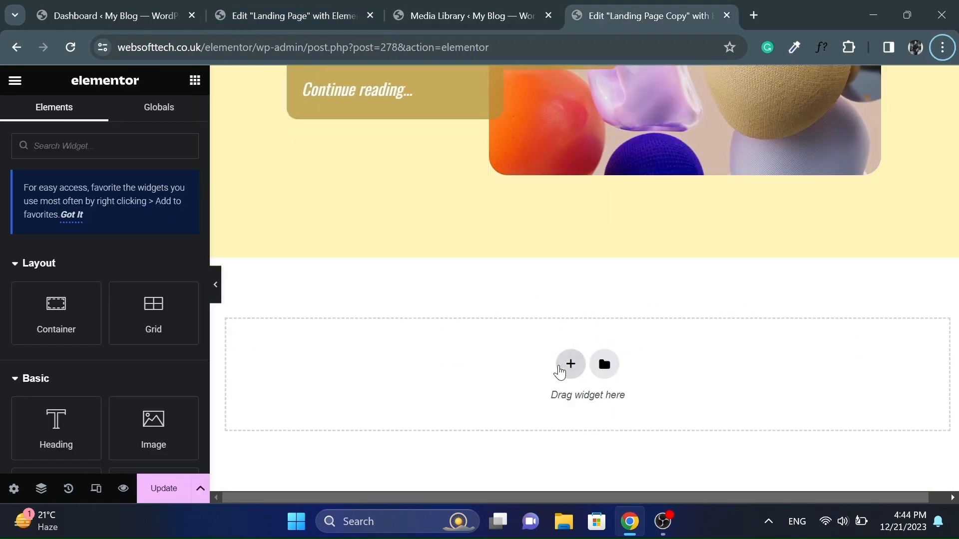
{"action": "left_click", "coordinate": [559, 372]}
{"action": "left_click", "coordinate": [527, 341]}
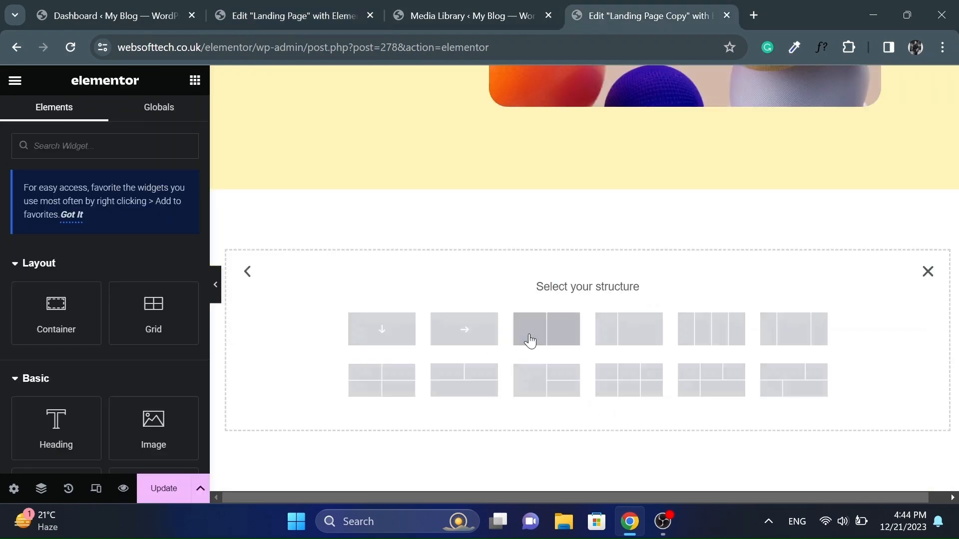
{"action": "left_click", "coordinate": [384, 328]}
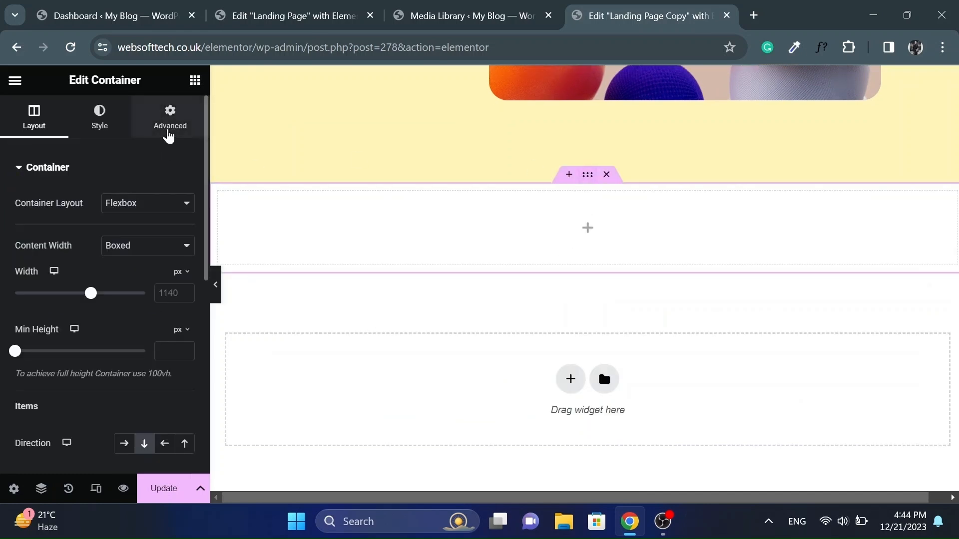
- Set the new container's padding to 100 px top and bottom and 10 px right and left
{"action": "left_click", "coordinate": [170, 125]}
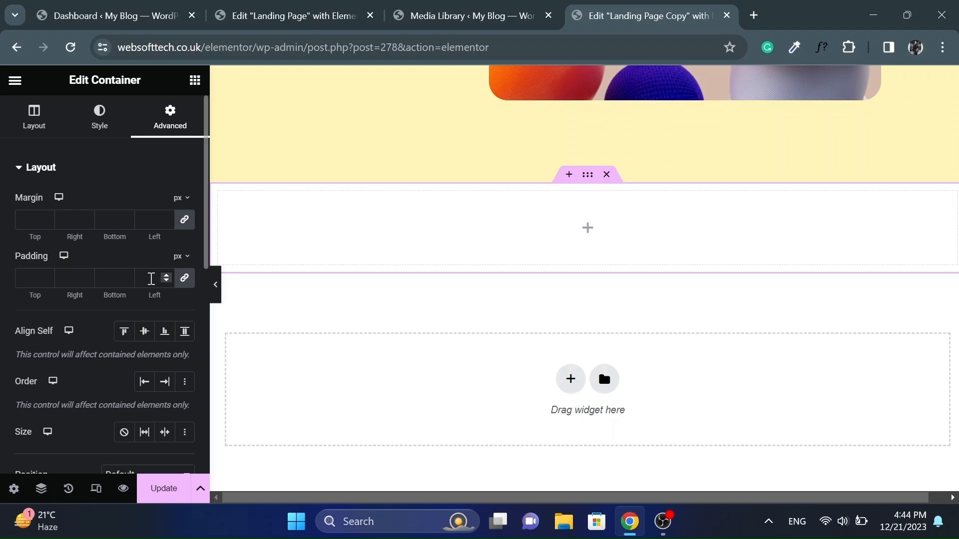
{"action": "left_click", "coordinate": [150, 278]}
{"action": "type", "text": "10"}
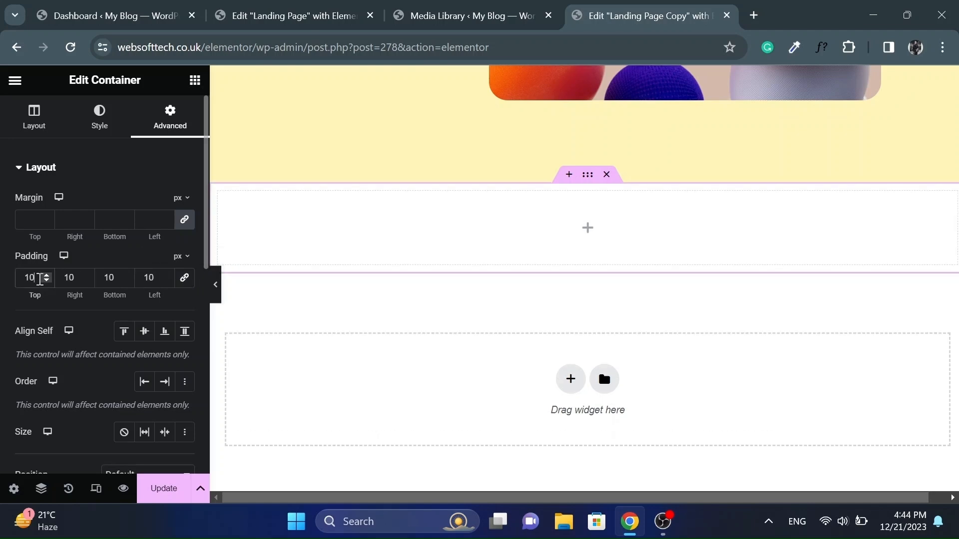
{"action": "type", "text": "0"}
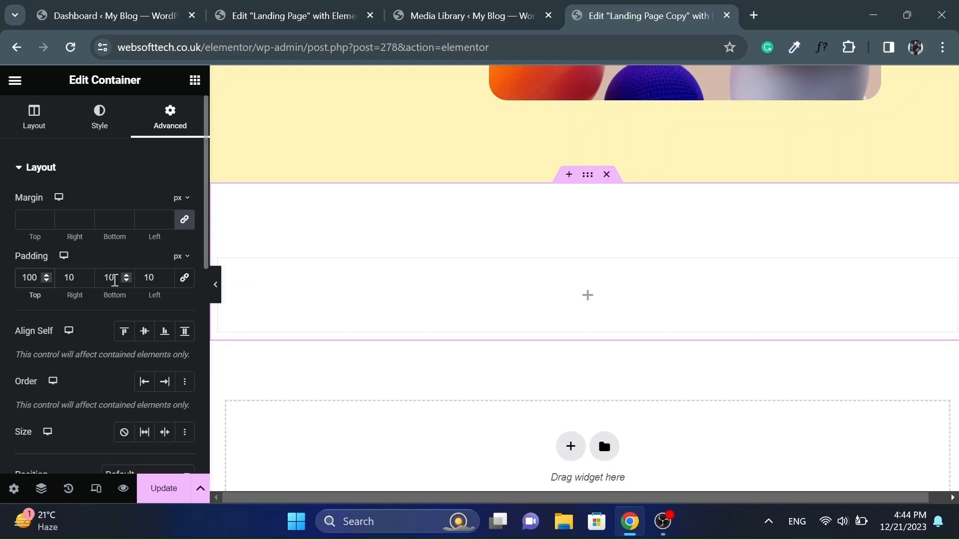
{"action": "left_click", "coordinate": [115, 281]}
{"action": "type", "text": "0"}
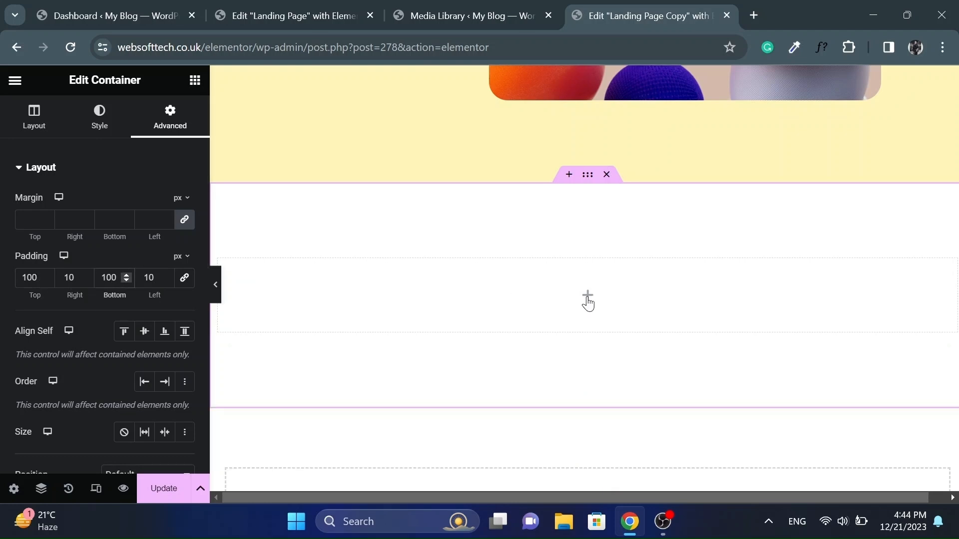
- Insert a Grid inside the new container and set it to 4 columns and 1 row
{"action": "left_click", "coordinate": [587, 300]}
{"action": "left_click_drag", "start_coordinate": [147, 310], "coordinate": [466, 302]}
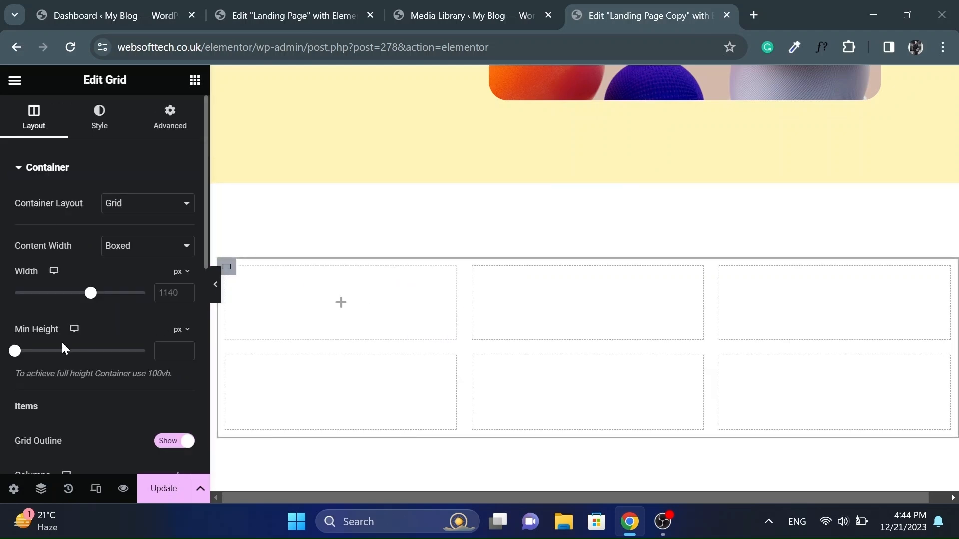
{"action": "scroll", "coordinate": [62, 344], "scroll_direction": "down", "scroll_amount": 4}
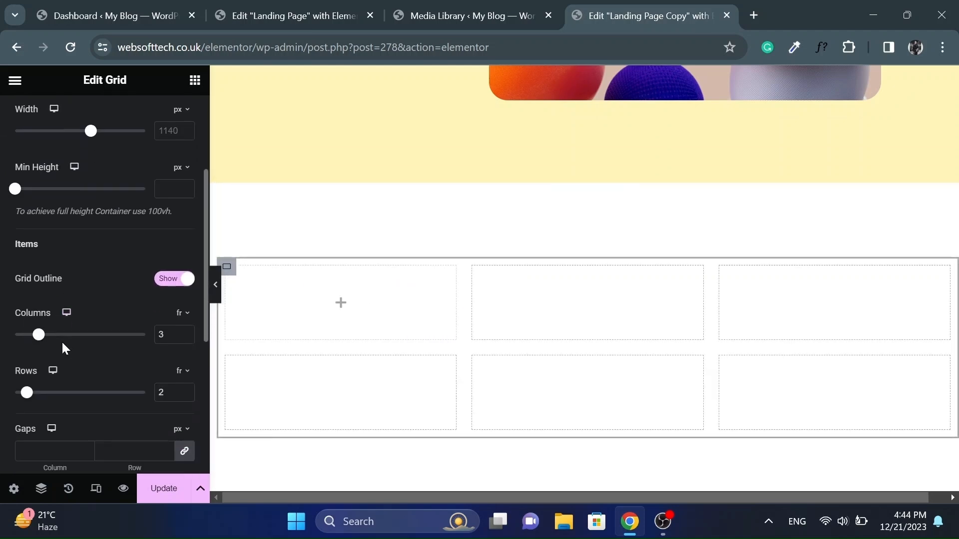
{"action": "key", "text": "Up"}
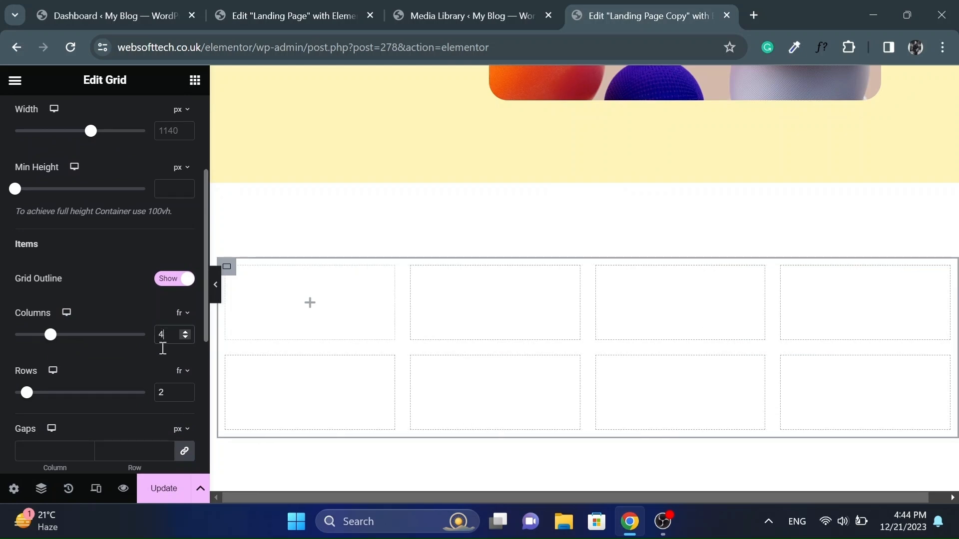
{"action": "left_click", "coordinate": [168, 392]}
{"action": "key", "text": "Down"}
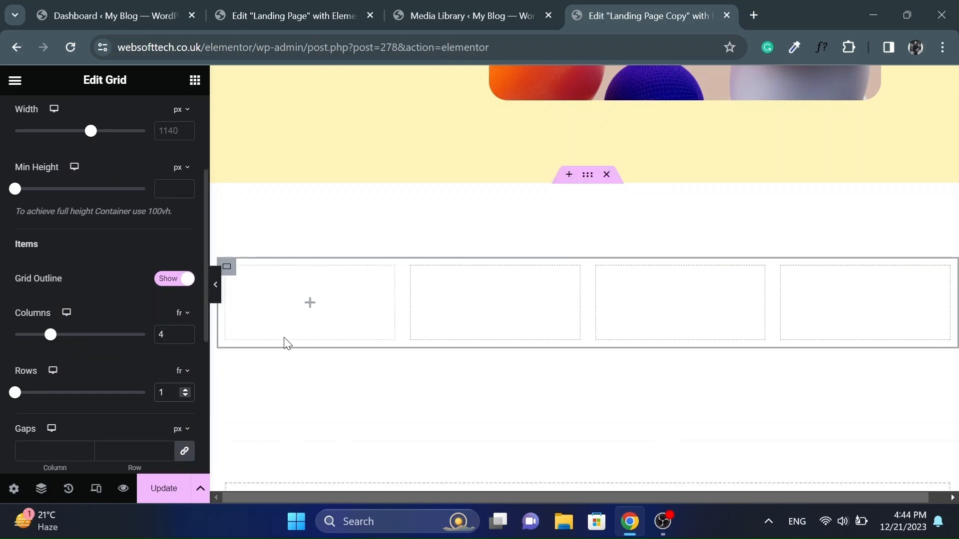
- Add an Image widget to the first grid cell and set its image resolution to Full
{"action": "left_click", "coordinate": [310, 306]}
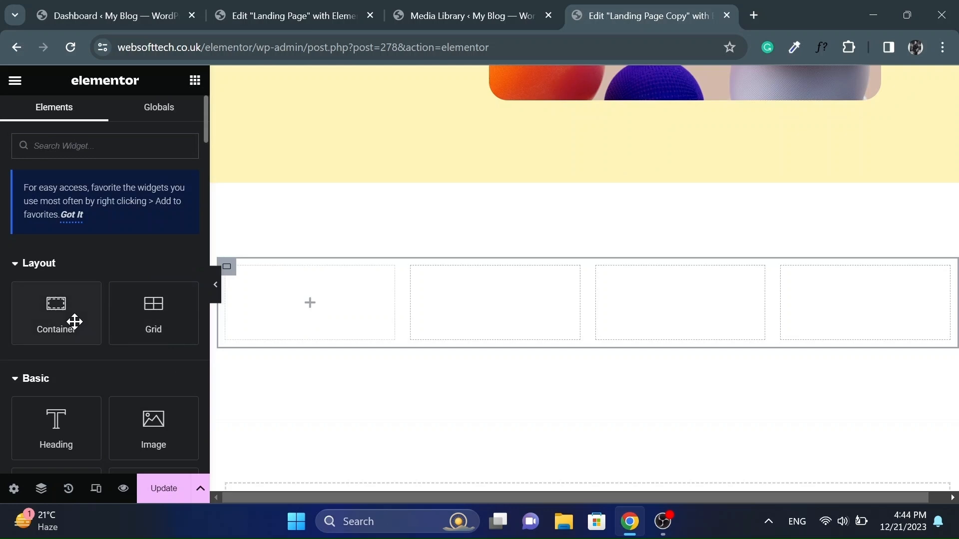
{"action": "scroll", "coordinate": [76, 322], "scroll_direction": "down", "scroll_amount": 3}
{"action": "left_click_drag", "start_coordinate": [138, 308], "coordinate": [312, 315]}
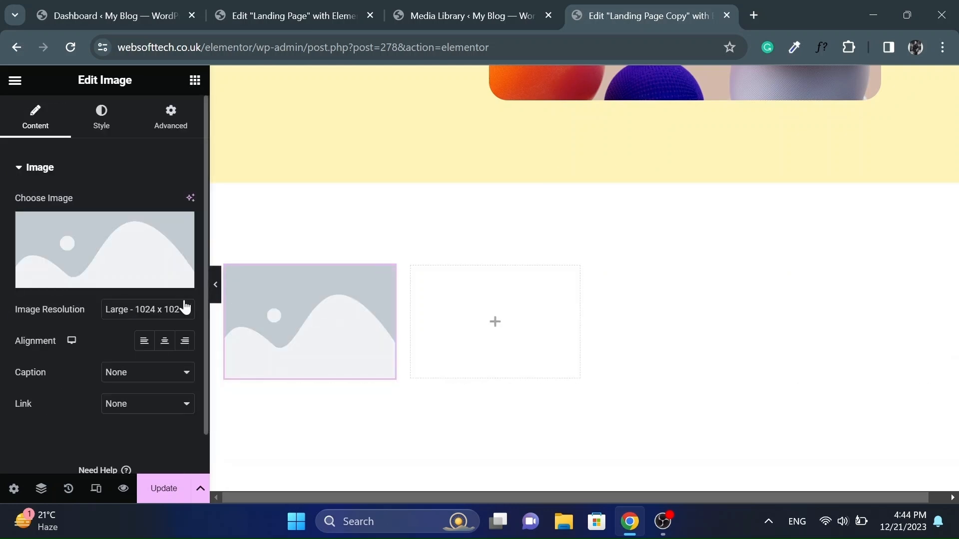
{"action": "left_click", "coordinate": [165, 313]}
{"action": "left_click", "coordinate": [124, 393]}
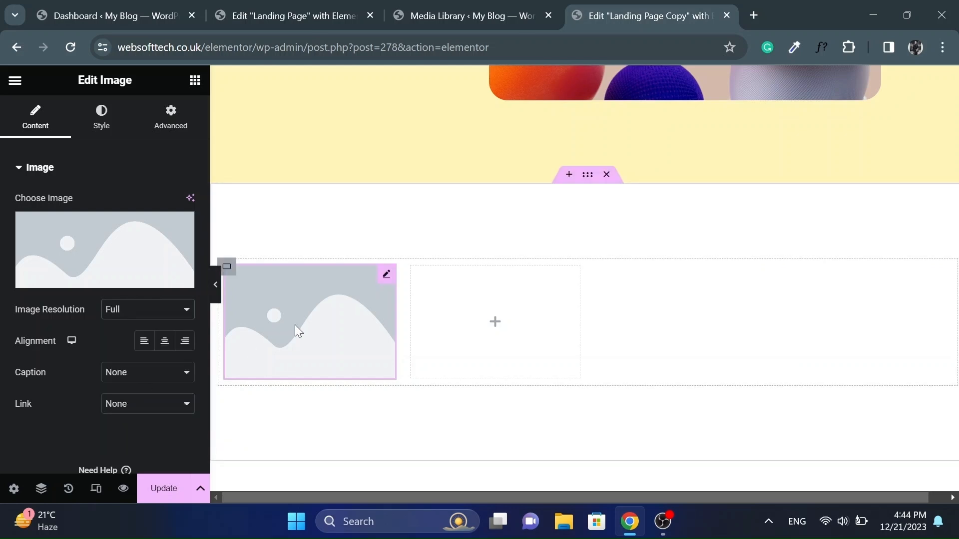
- Choose the photo of the laptop and "Creative" tablet from the media library for the first grid cell's image
{"action": "left_click", "coordinate": [148, 241]}
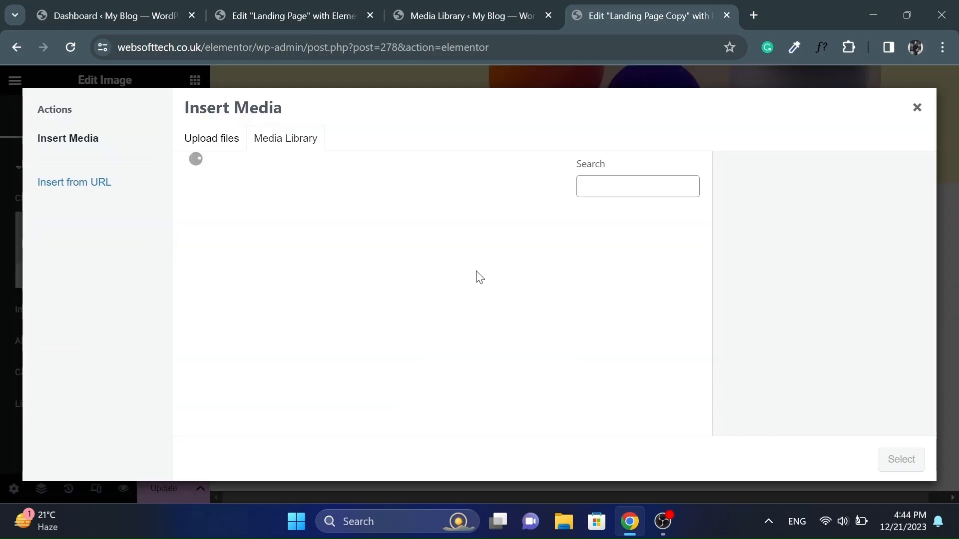
{"action": "scroll", "coordinate": [461, 340], "scroll_direction": "down", "scroll_amount": 3}
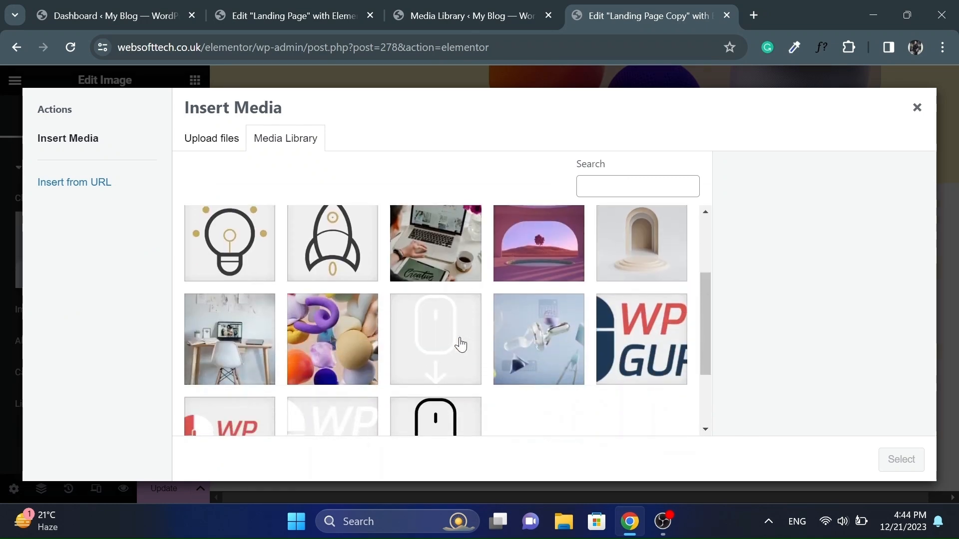
{"action": "left_click", "coordinate": [459, 264]}
{"action": "left_click", "coordinate": [891, 459]}
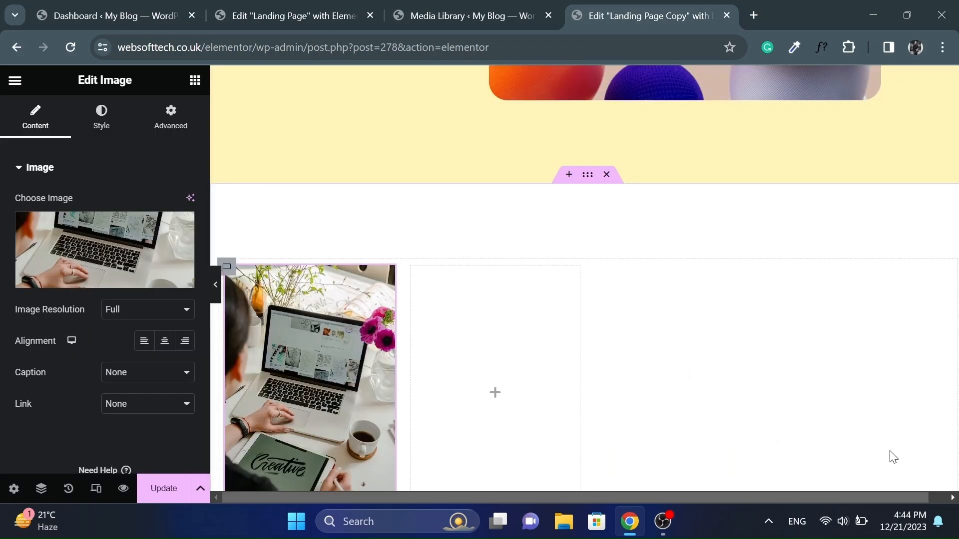
{"action": "scroll", "coordinate": [280, 311], "scroll_direction": "down", "scroll_amount": 2}
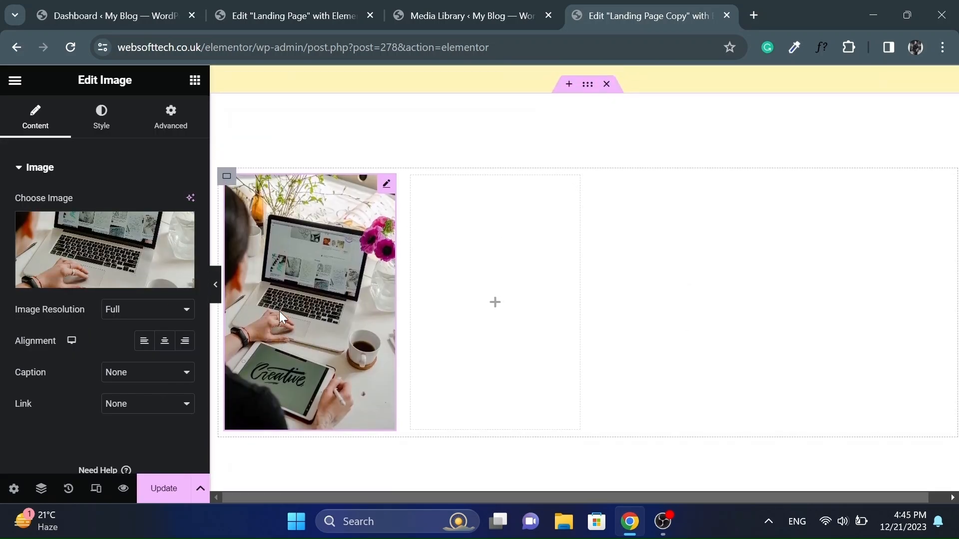
- Rotate the laptop image by 10 degrees in its normal transform state
{"action": "left_click", "coordinate": [164, 121]}
{"action": "scroll", "coordinate": [3, 276], "scroll_direction": "down", "scroll_amount": 5}
{"action": "scroll", "coordinate": [2, 276], "scroll_direction": "down", "scroll_amount": 3}
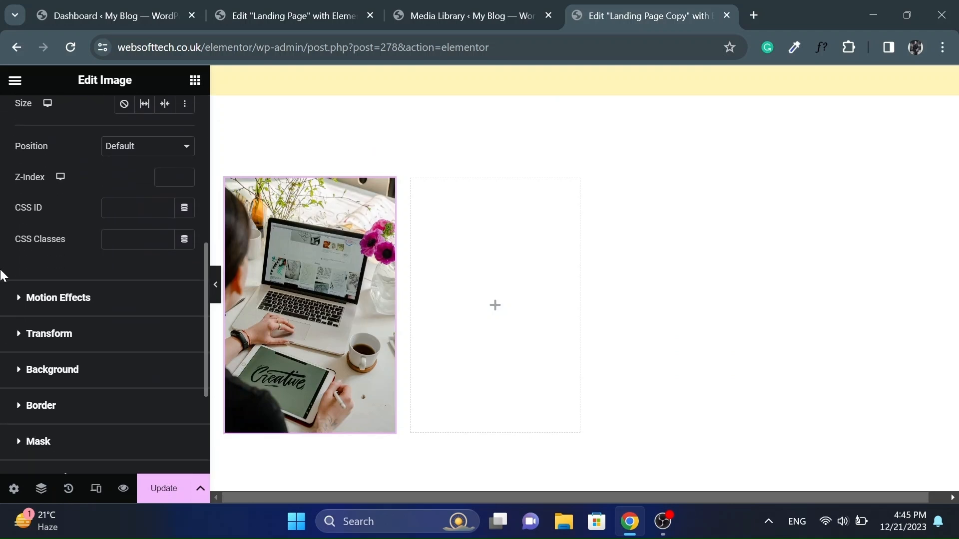
{"action": "left_click", "coordinate": [50, 309]}
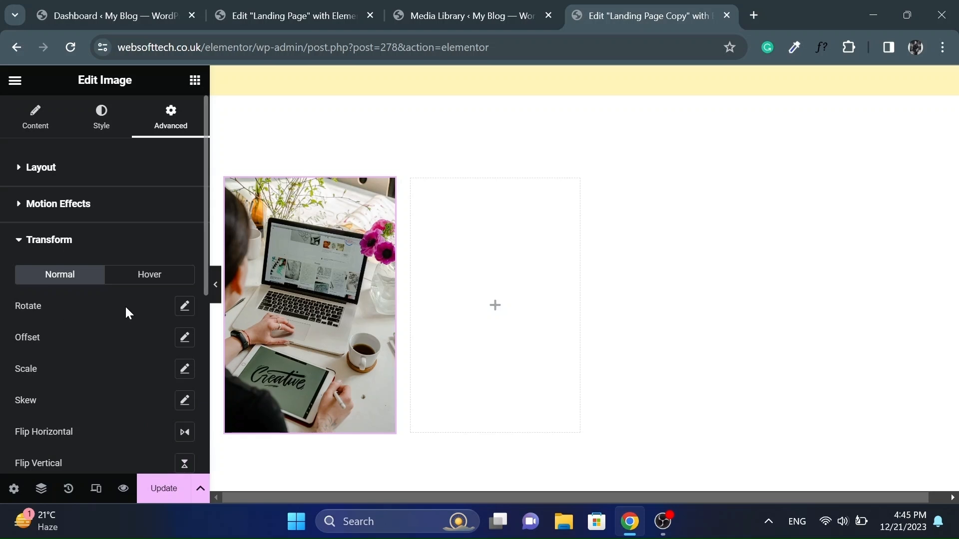
{"action": "left_click", "coordinate": [185, 307]}
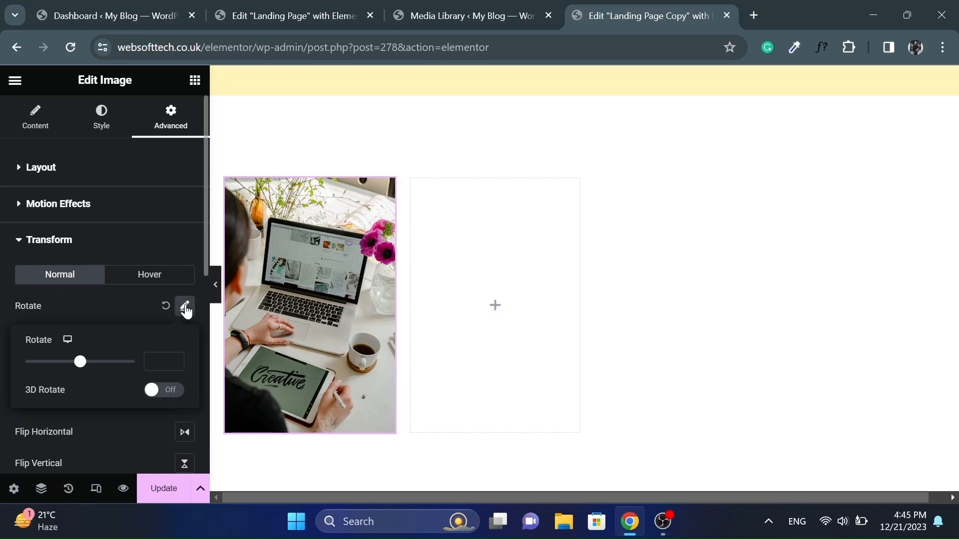
{"action": "left_click", "coordinate": [153, 363]}
{"action": "type", "text": "10"}
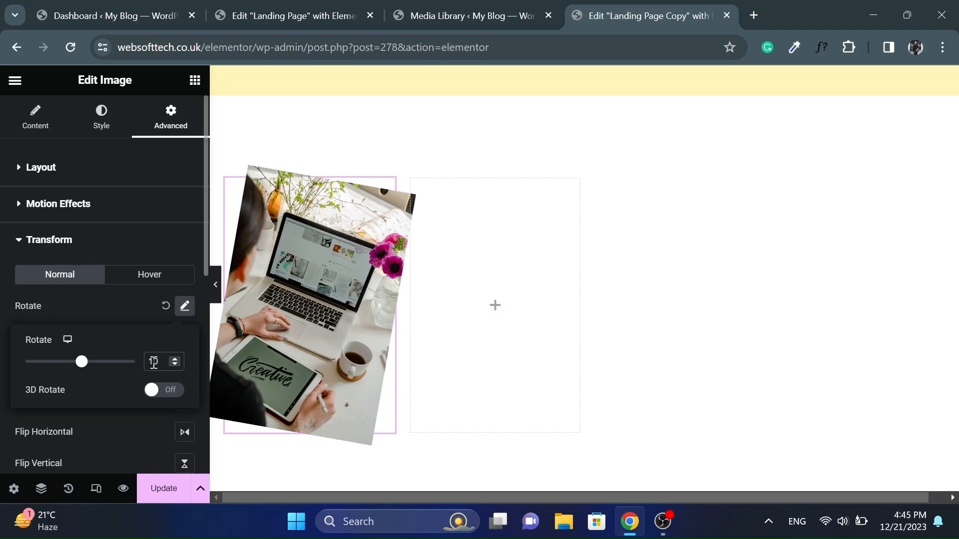
- Set the laptop image's hover transform to a rotation of 0 and a scale of 0.9, keeping proportions
{"action": "left_click", "coordinate": [300, 7]}
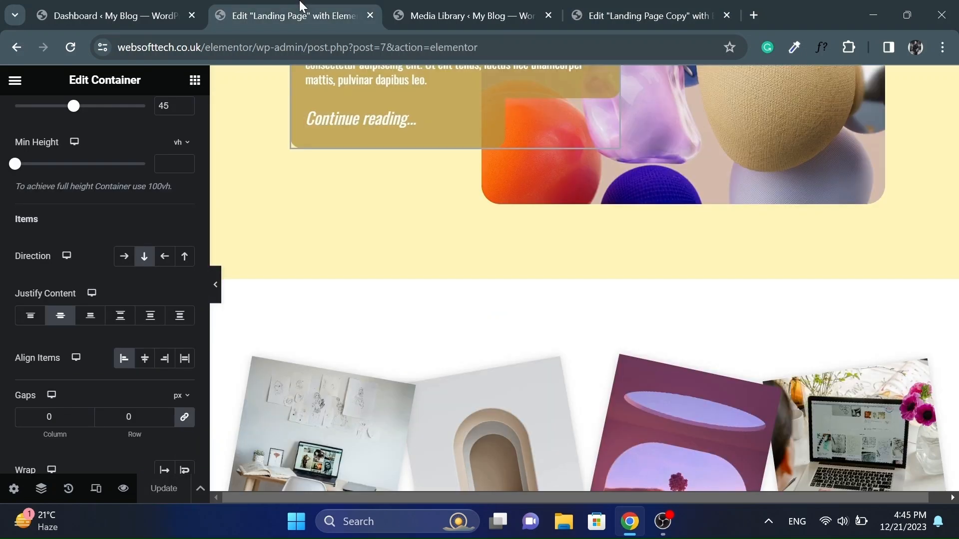
{"action": "left_click", "coordinate": [615, 7]}
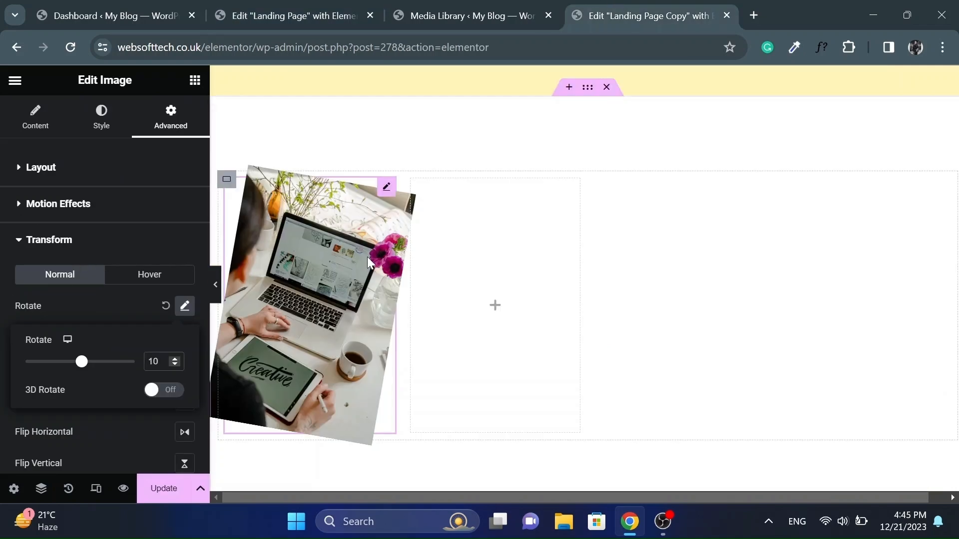
{"action": "left_click", "coordinate": [132, 280]}
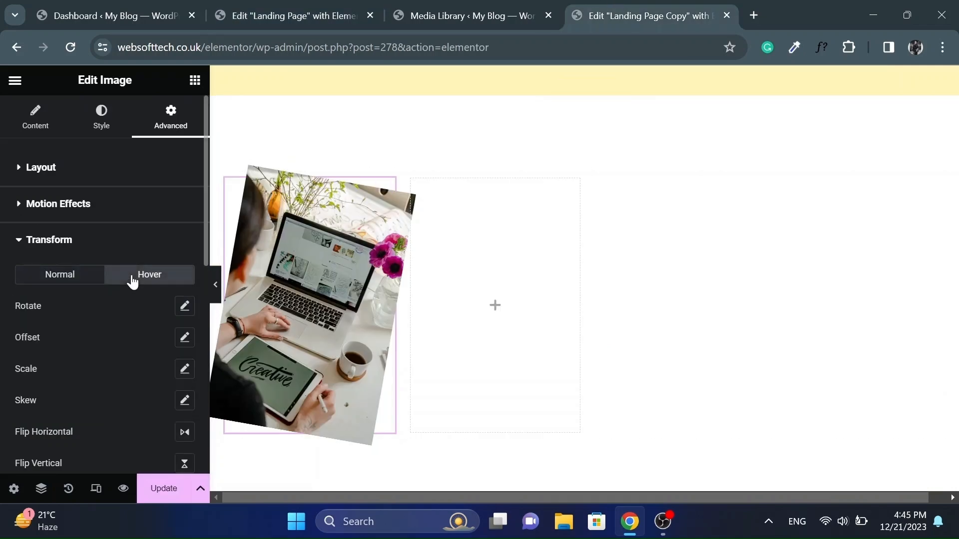
{"action": "left_click", "coordinate": [184, 307]}
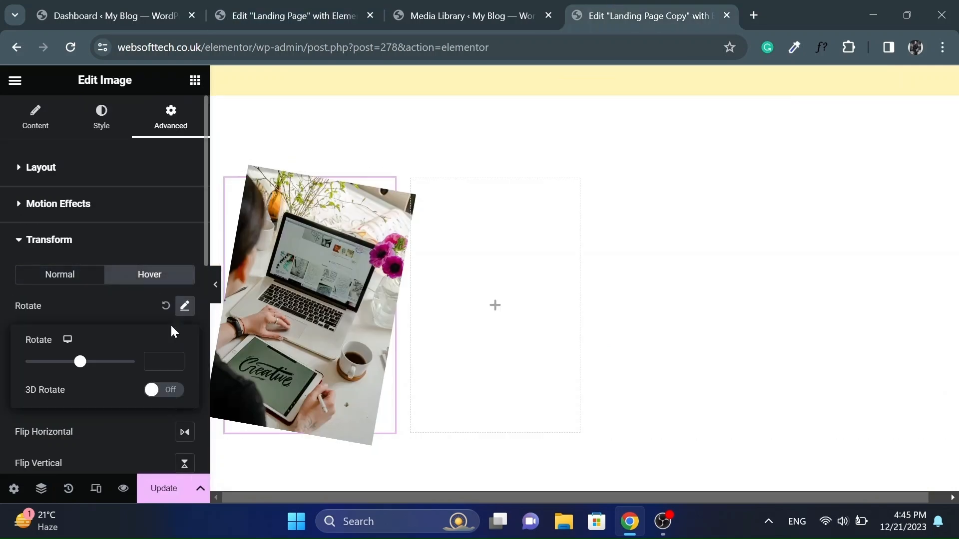
{"action": "left_click", "coordinate": [160, 360]}
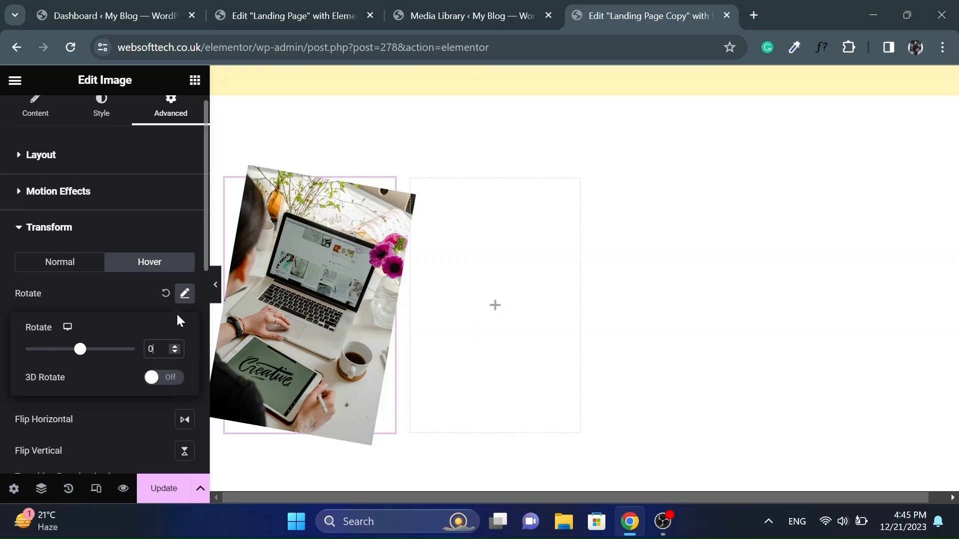
{"action": "left_click", "coordinate": [185, 298]}
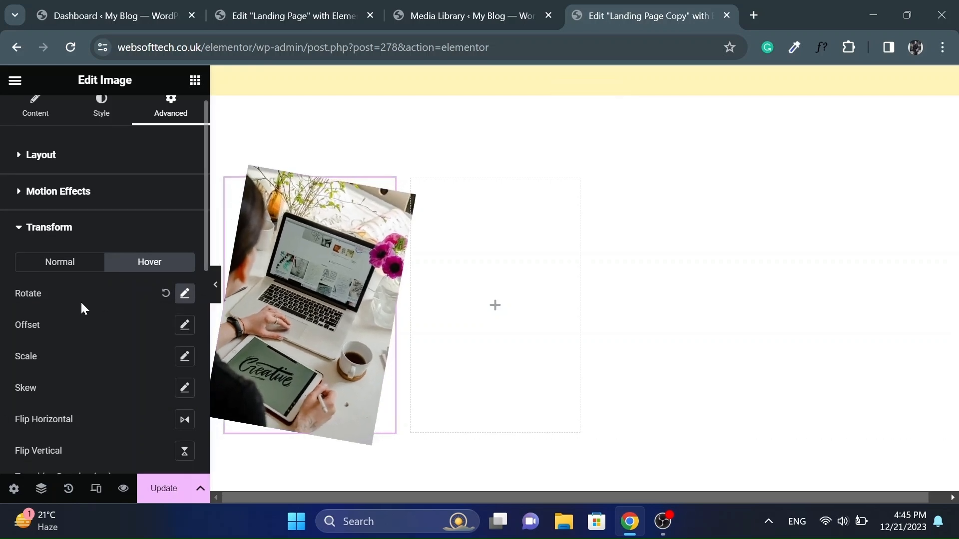
{"action": "scroll", "coordinate": [81, 304], "scroll_direction": "down", "scroll_amount": 1}
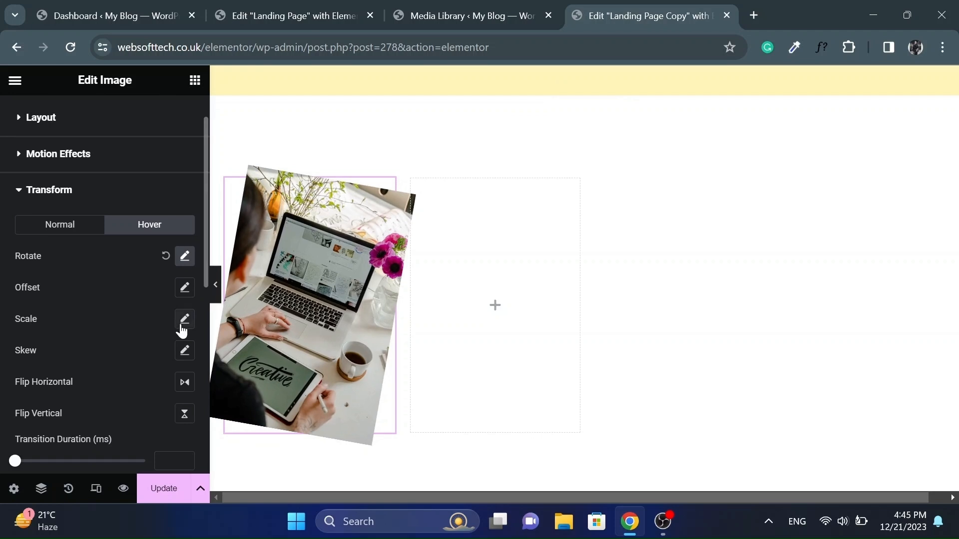
{"action": "left_click", "coordinate": [184, 320]}
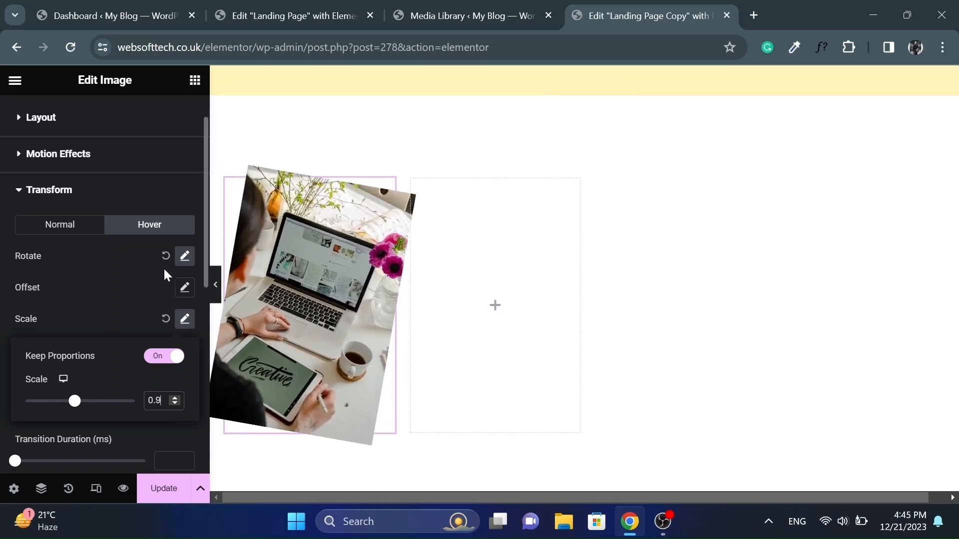
- Switch to Landing Page and check the height and object fit styling of the desk image in the four-image row
{"action": "left_click", "coordinate": [244, 7]}
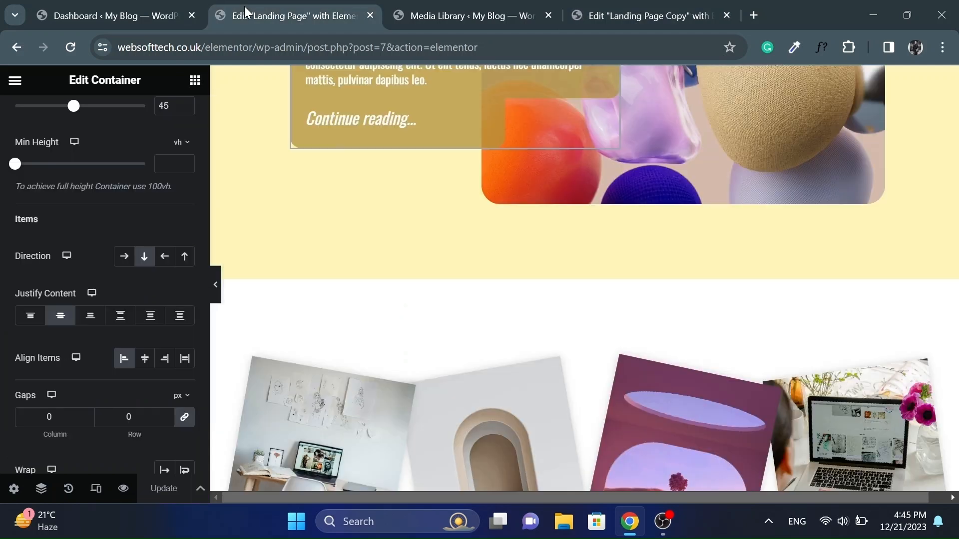
{"action": "scroll", "coordinate": [424, 327], "scroll_direction": "down", "scroll_amount": 2}
{"action": "scroll", "coordinate": [423, 322], "scroll_direction": "down", "scroll_amount": 2}
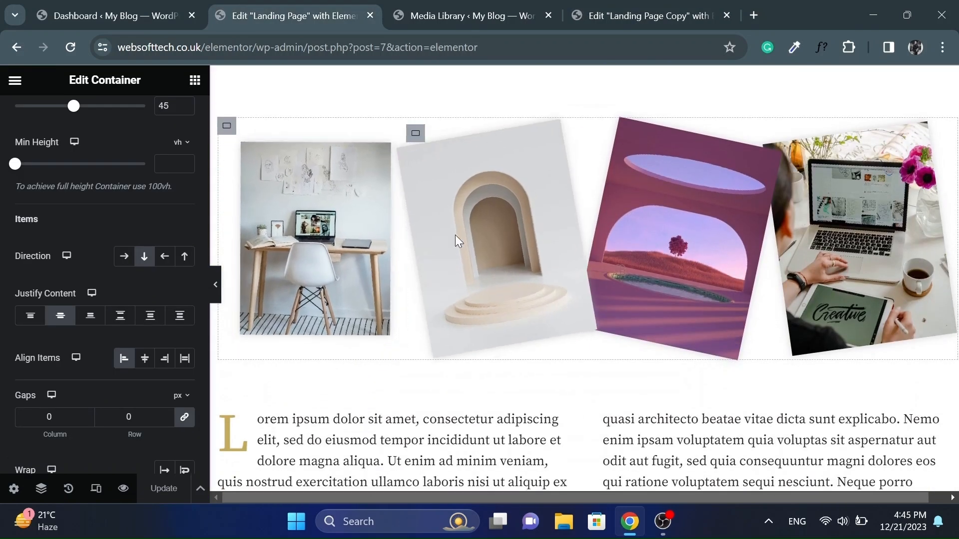
{"action": "left_click", "coordinate": [311, 205]}
{"action": "left_click", "coordinate": [101, 122]}
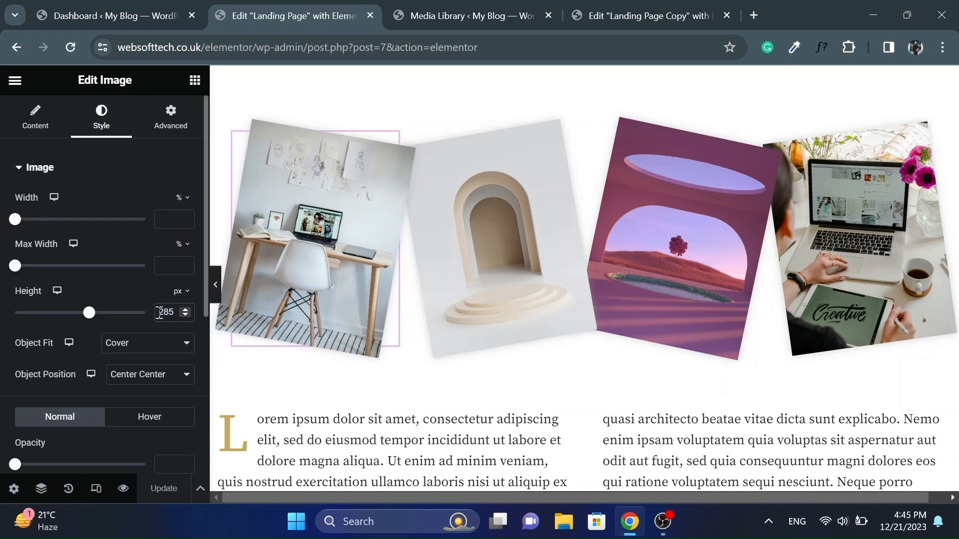
- Back in Landing Page Copy, set the laptop image's height to 280 px and its object fit to Cover
{"action": "left_click", "coordinate": [597, 7]}
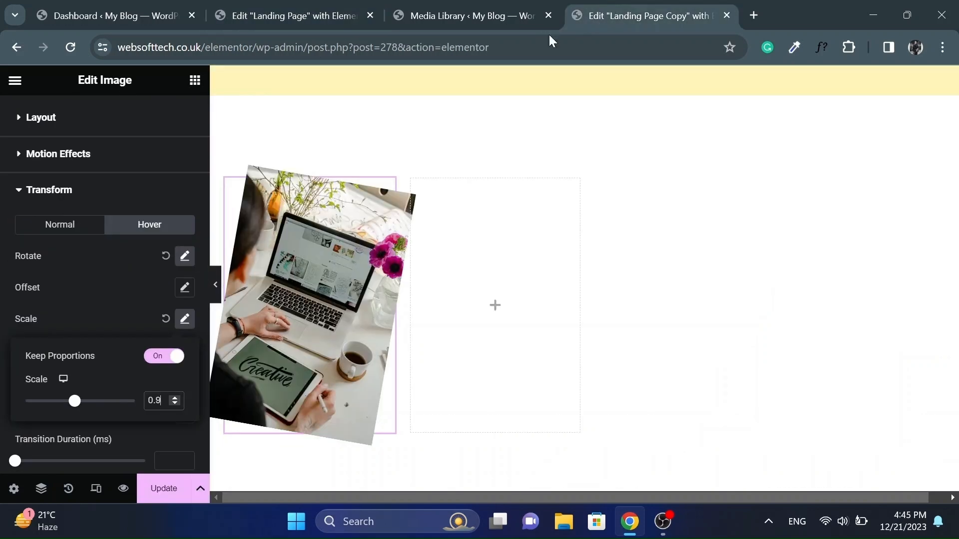
{"action": "left_click", "coordinate": [330, 281]}
{"action": "scroll", "coordinate": [85, 128], "scroll_direction": "up", "scroll_amount": 1}
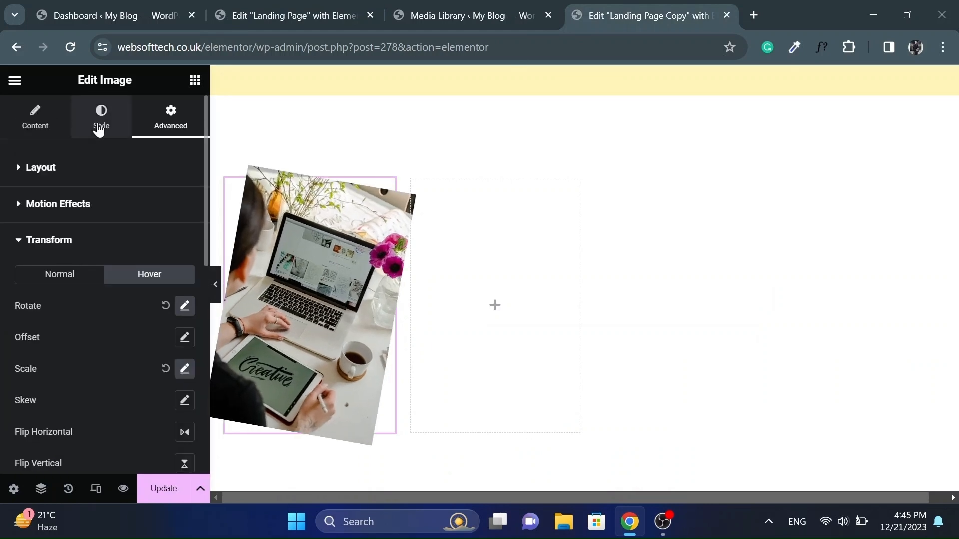
{"action": "left_click", "coordinate": [100, 127]}
{"action": "left_click_drag", "start_coordinate": [17, 315], "coordinate": [84, 319]}
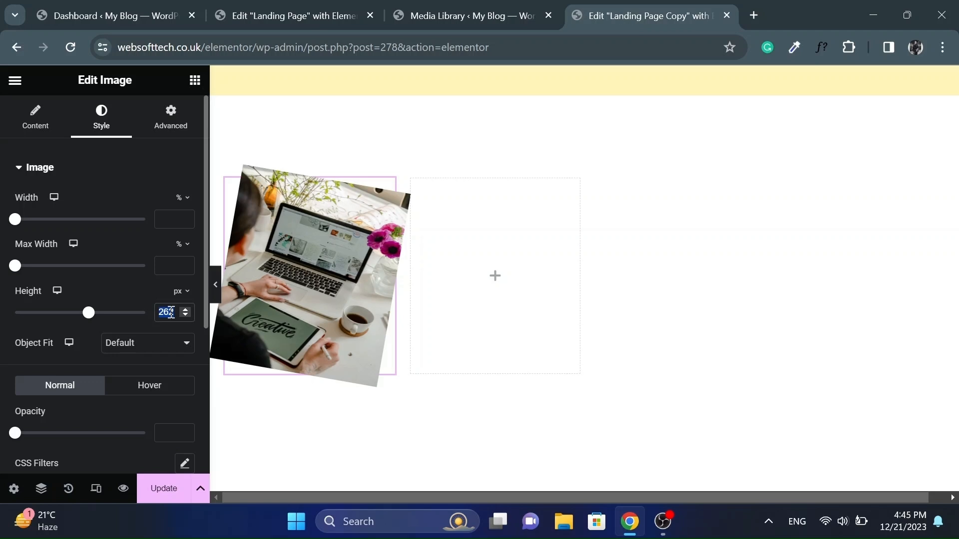
{"action": "key", "text": "Up"}
{"action": "left_click_drag", "start_coordinate": [91, 318], "coordinate": [91, 318]}
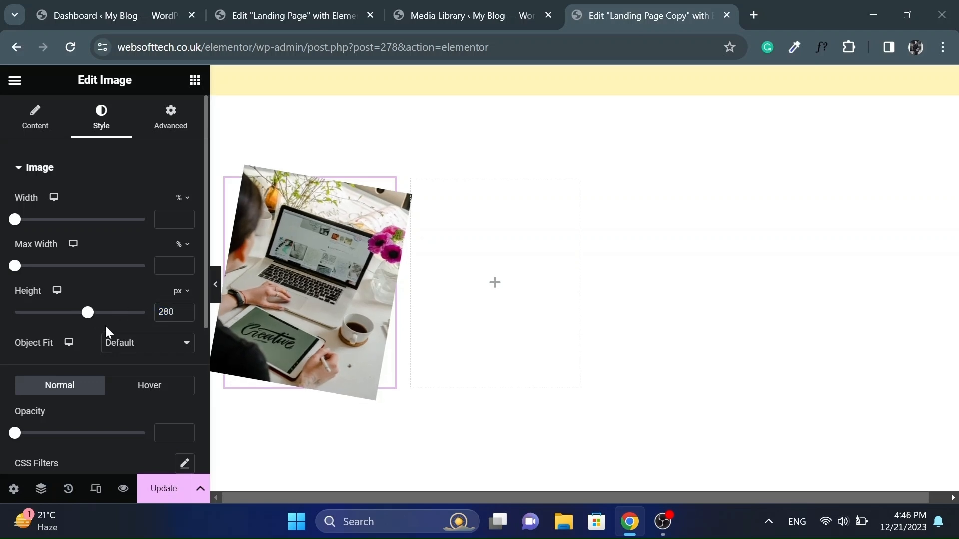
{"action": "left_click", "coordinate": [123, 343]}
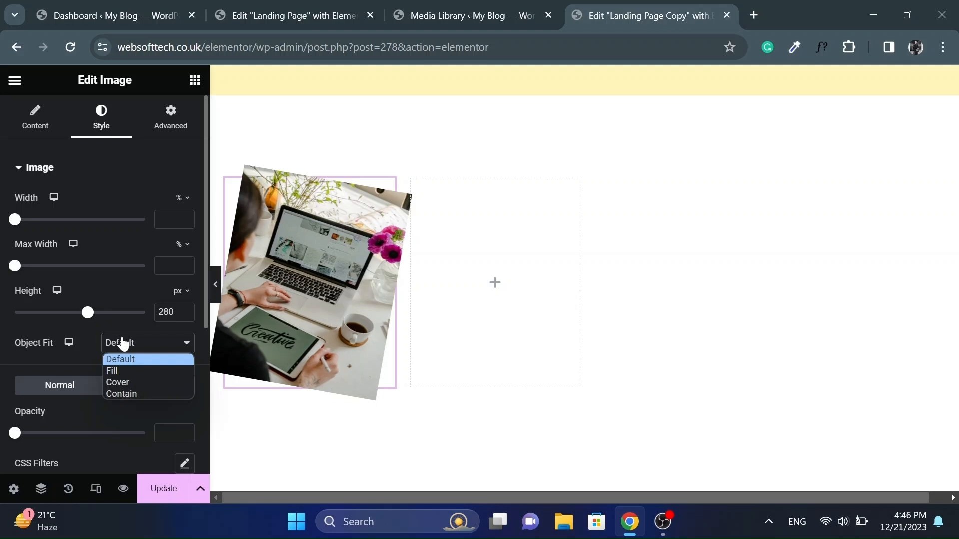
{"action": "left_click", "coordinate": [122, 379]}
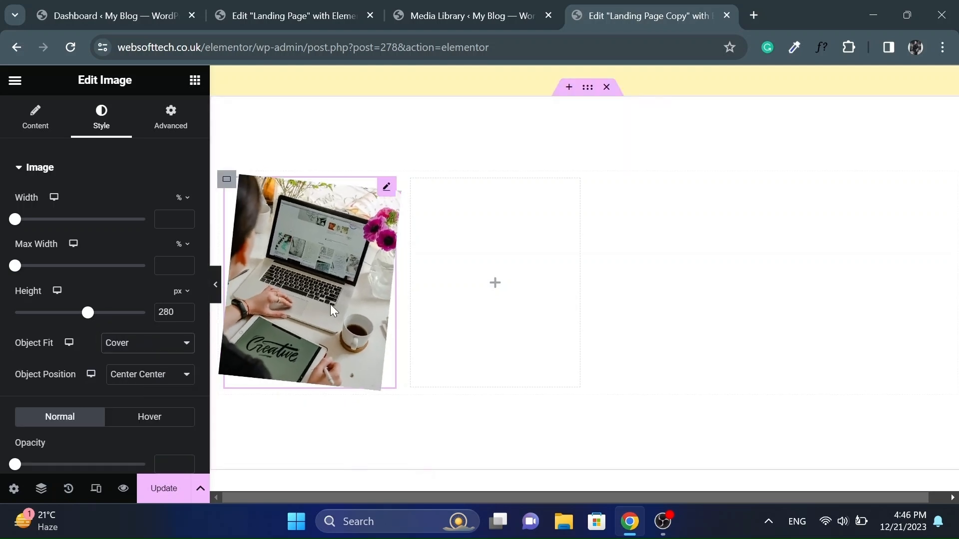
- Copy the desk image from Landing Page into the grid in Landing Page Copy and delete the laptop image there
{"action": "left_click", "coordinate": [262, 7]}
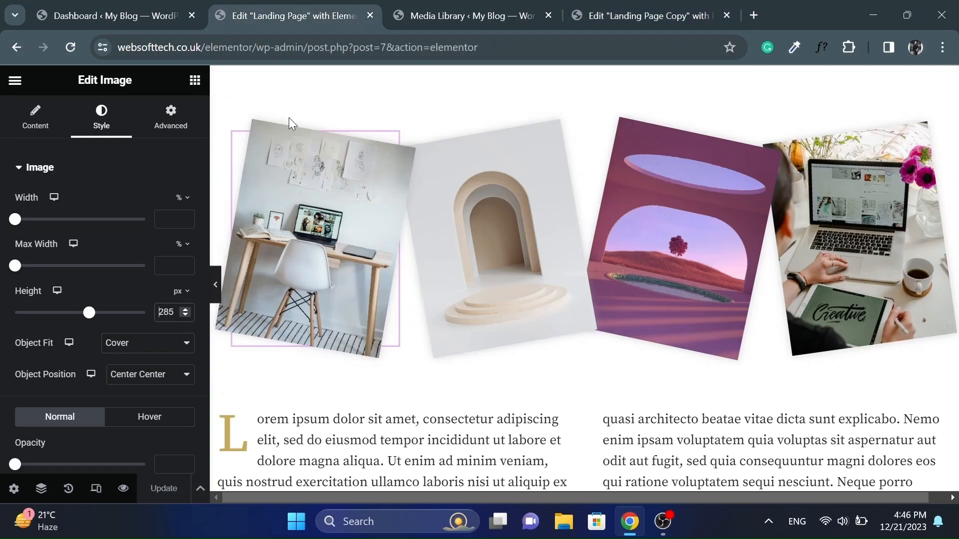
{"action": "right_click", "coordinate": [349, 203]}
{"action": "left_click", "coordinate": [378, 223]}
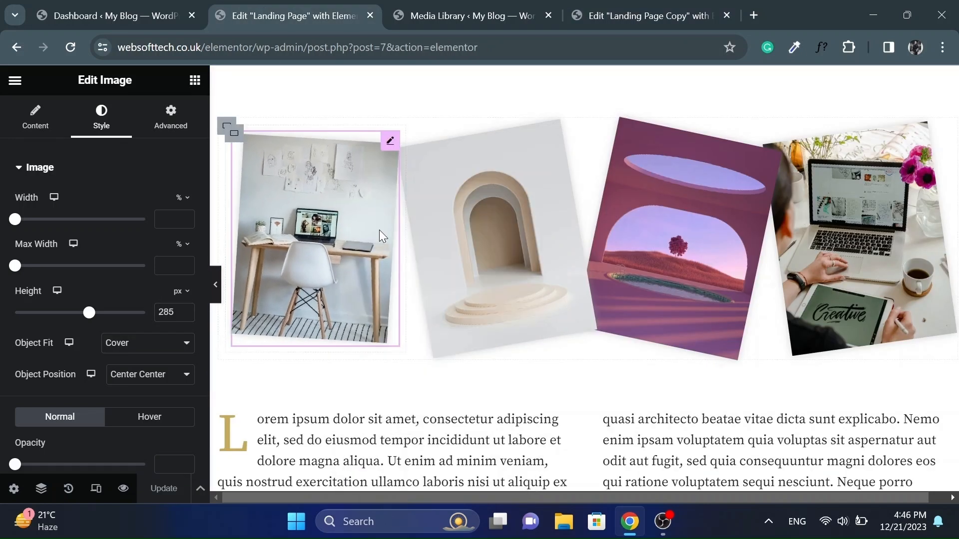
{"action": "left_click", "coordinate": [607, 12]}
{"action": "right_click", "coordinate": [290, 232]}
{"action": "left_click", "coordinate": [299, 266]}
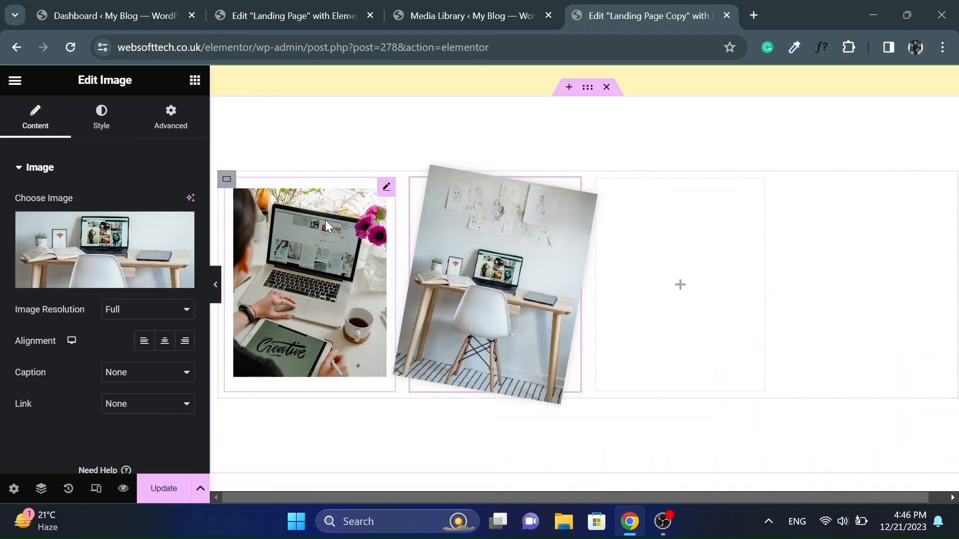
{"action": "right_click", "coordinate": [326, 226]}
{"action": "left_click", "coordinate": [356, 486]}
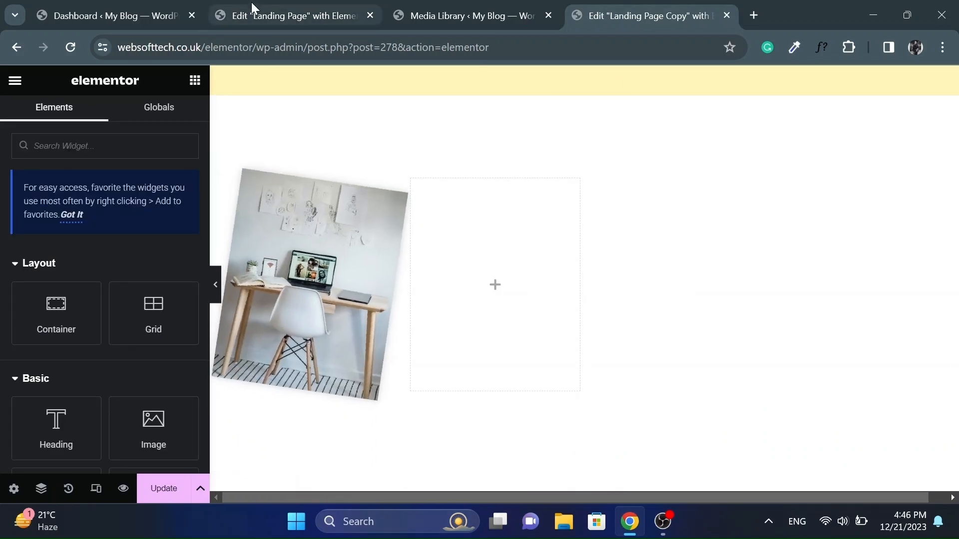
- Copy the beige arch image from Landing Page and paste it into the second grid cell of Landing Page Copy
{"action": "left_click", "coordinate": [257, 16]}
{"action": "right_click", "coordinate": [489, 211]}
{"action": "left_click", "coordinate": [510, 225]}
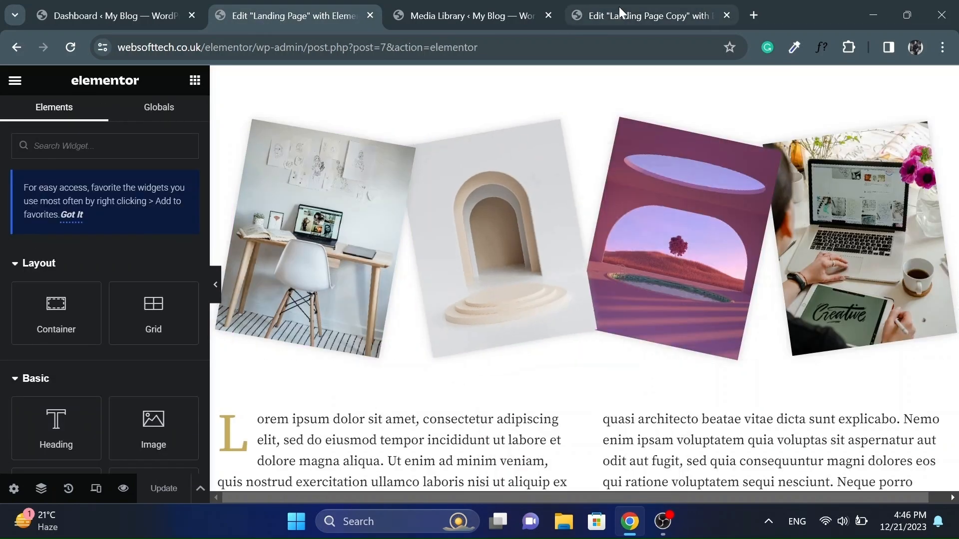
{"action": "left_click", "coordinate": [619, 9]}
{"action": "right_click", "coordinate": [534, 296]}
{"action": "left_click", "coordinate": [557, 268]}
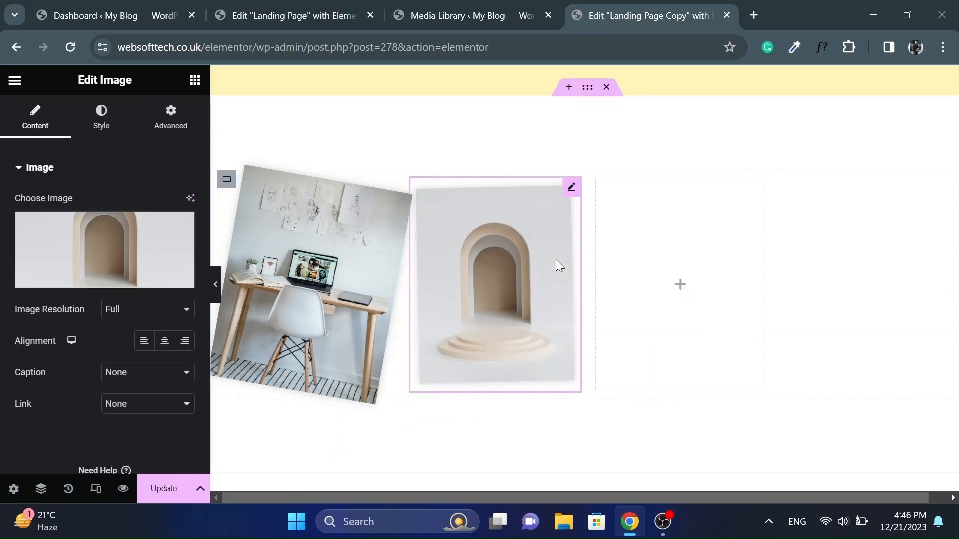
- Copy the purple landscape image with the tree from Landing Page and paste it into the third grid cell of Landing Page Copy
{"action": "left_click", "coordinate": [280, 8]}
{"action": "right_click", "coordinate": [647, 223]}
{"action": "left_click", "coordinate": [663, 224]}
{"action": "left_click", "coordinate": [601, 10]}
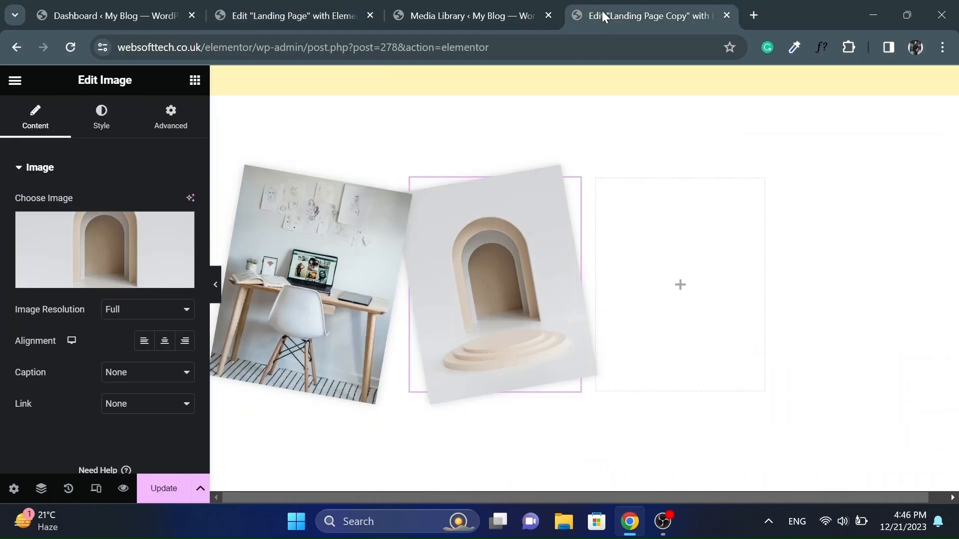
{"action": "right_click", "coordinate": [749, 263]}
{"action": "left_click", "coordinate": [774, 255]}
- Copy the laptop and "Creative" tablet image from Landing Page and paste it into the fourth grid cell of Landing Page Copy
{"action": "left_click", "coordinate": [279, 15]}
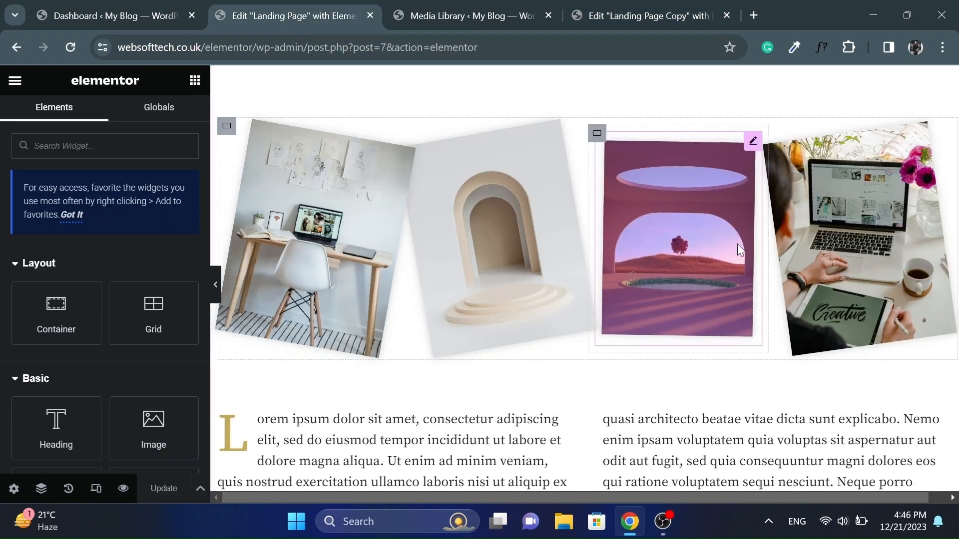
{"action": "right_click", "coordinate": [769, 239]}
{"action": "left_click", "coordinate": [794, 225]}
{"action": "left_click", "coordinate": [615, 7]}
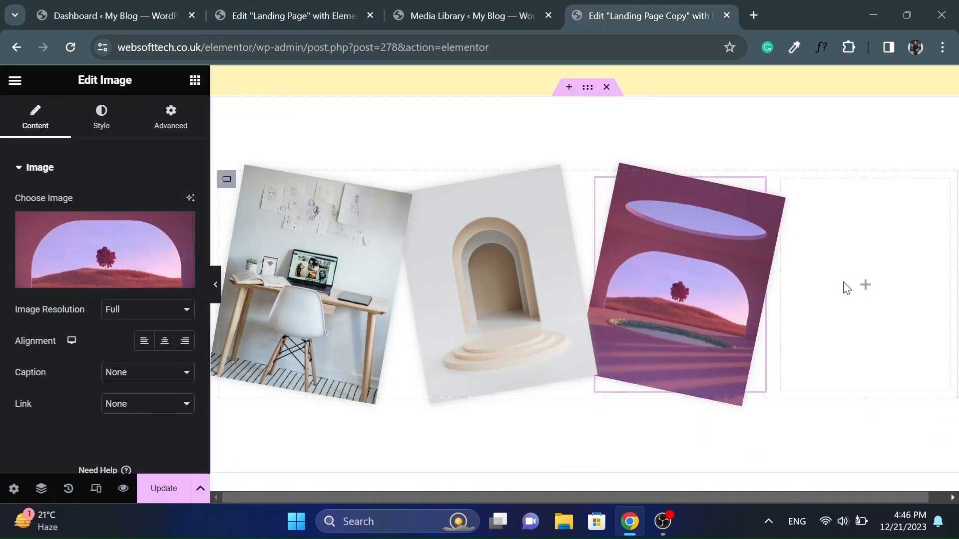
{"action": "right_click", "coordinate": [845, 286]}
{"action": "left_click", "coordinate": [813, 258]}
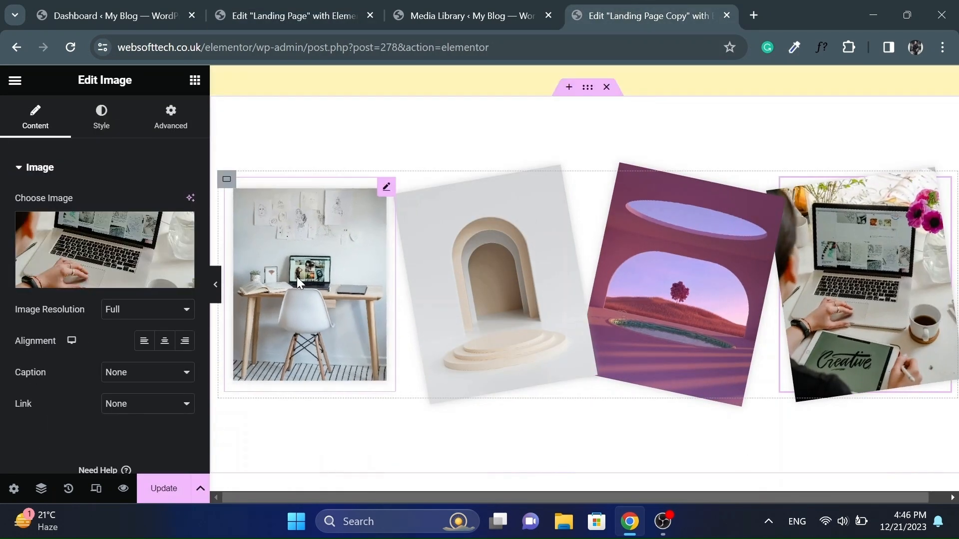
- Check the Z-Index of the desk, beige arch and purple landscape images, and preview the image row at full width
{"action": "left_click", "coordinate": [297, 277]}
{"action": "left_click", "coordinate": [171, 116]}
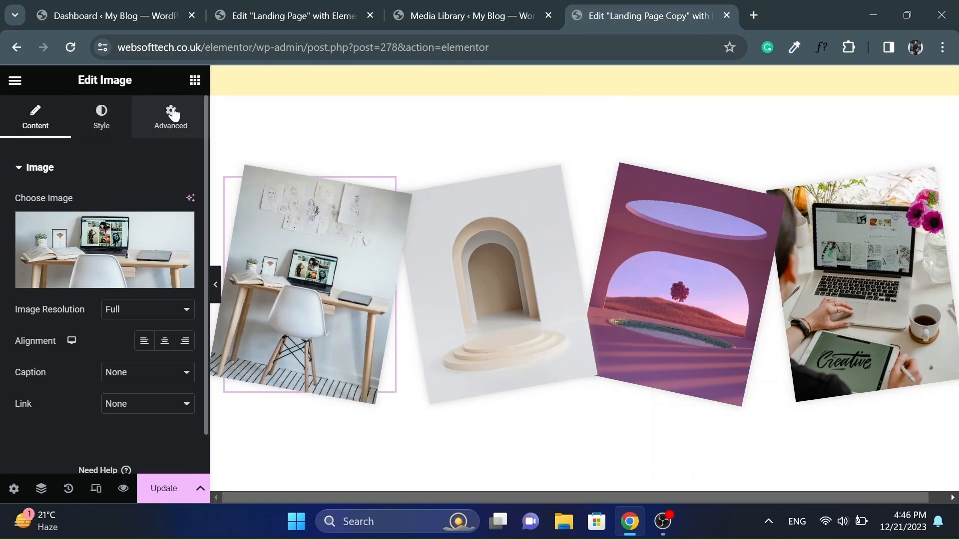
{"action": "scroll", "coordinate": [30, 260], "scroll_direction": "down", "scroll_amount": 3}
{"action": "scroll", "coordinate": [100, 225], "scroll_direction": "down", "scroll_amount": 5}
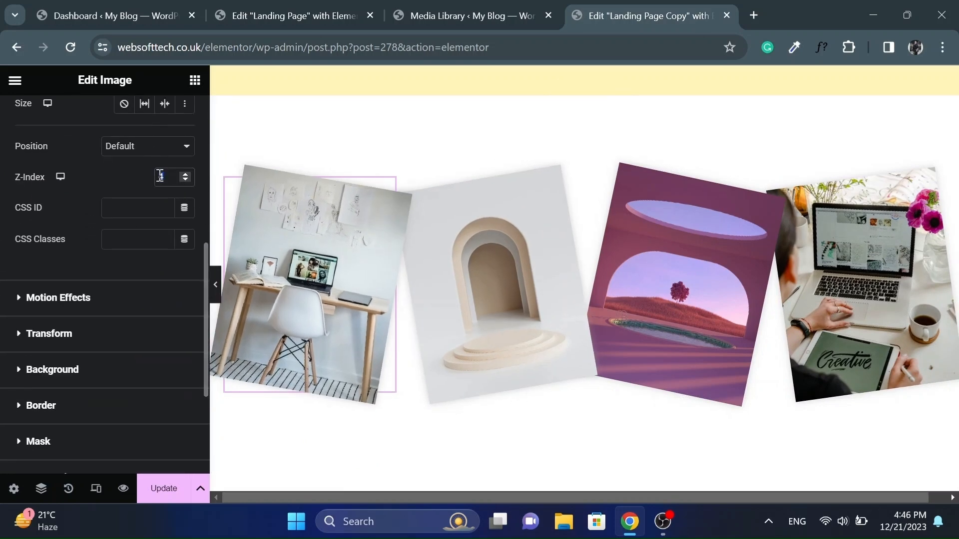
{"action": "left_click", "coordinate": [500, 233]}
{"action": "left_click", "coordinate": [171, 133]}
{"action": "scroll", "coordinate": [92, 284], "scroll_direction": "down", "scroll_amount": 4}
{"action": "double_click", "coordinate": [156, 364]}
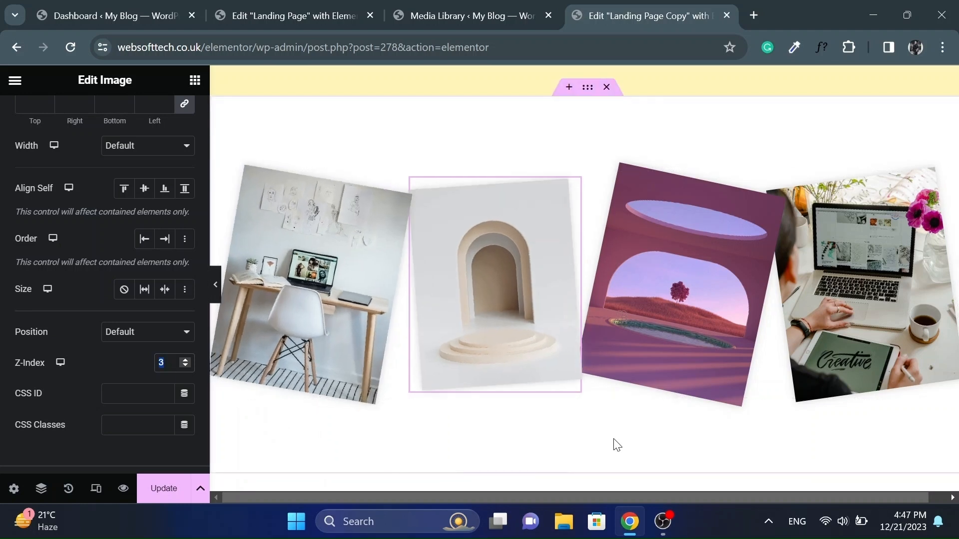
{"action": "left_click", "coordinate": [693, 357]}
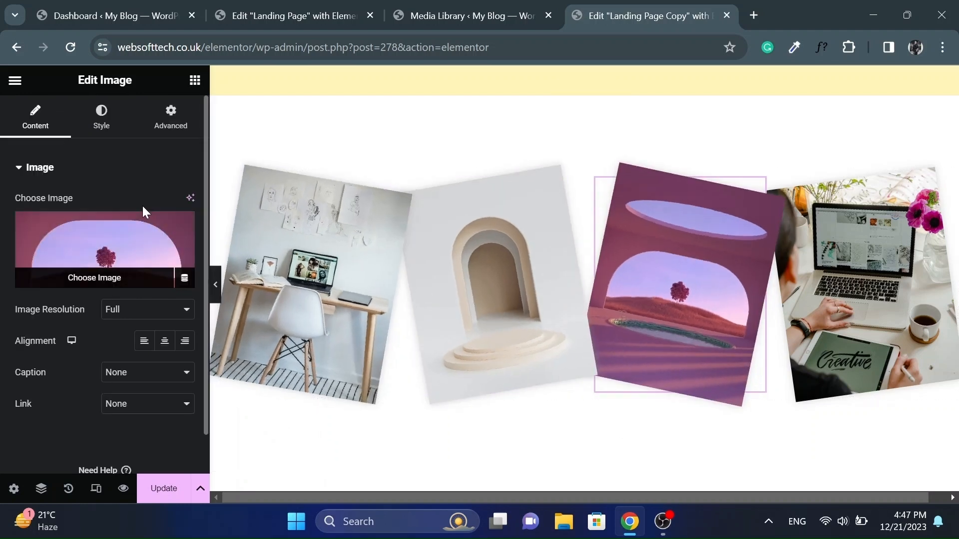
{"action": "left_click", "coordinate": [171, 131]}
{"action": "scroll", "coordinate": [86, 328], "scroll_direction": "down", "scroll_amount": 5}
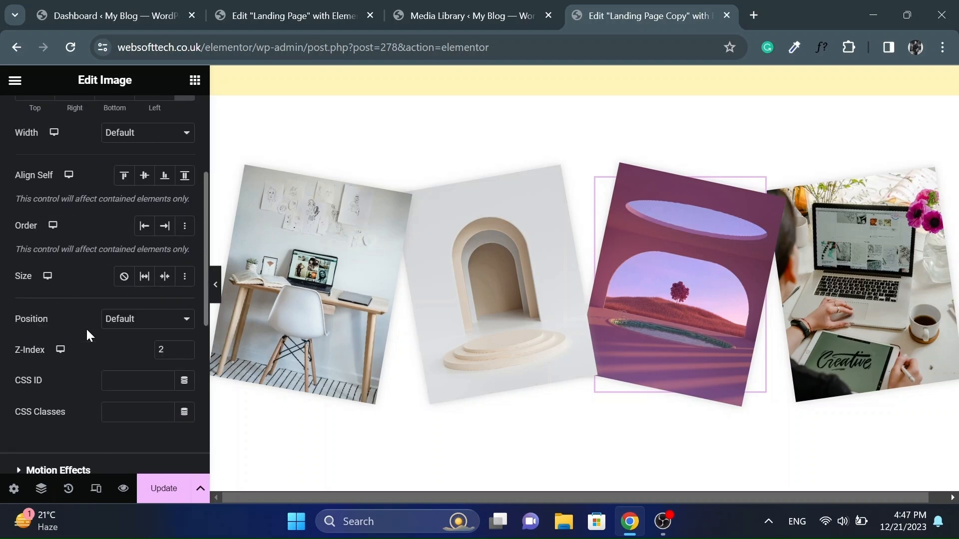
{"action": "left_click", "coordinate": [217, 278]}
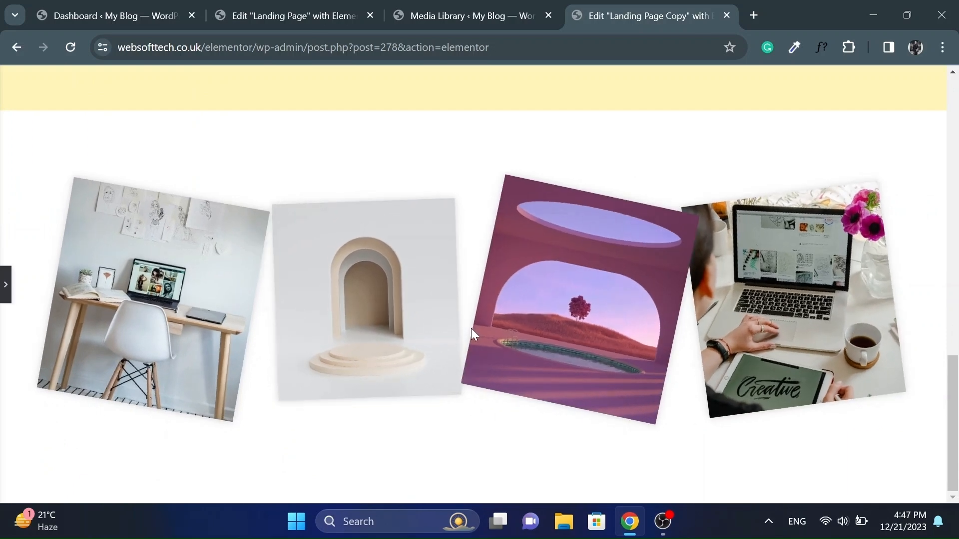
{"action": "left_click", "coordinate": [5, 292]}
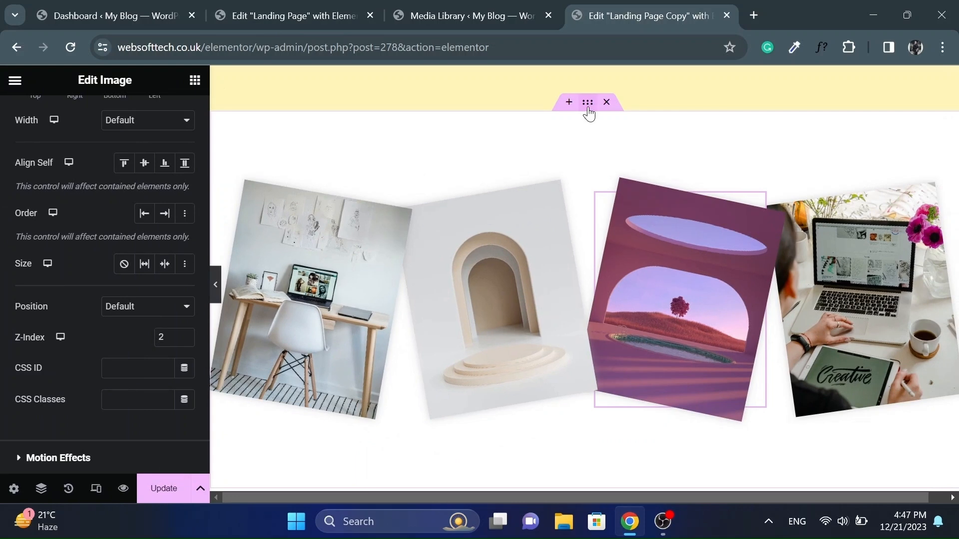
- Set the boxed width of the container holding the image row to 1000 px, as in Landing Page, and preview it
{"action": "left_click", "coordinate": [588, 108]}
{"action": "left_click", "coordinate": [284, 15]}
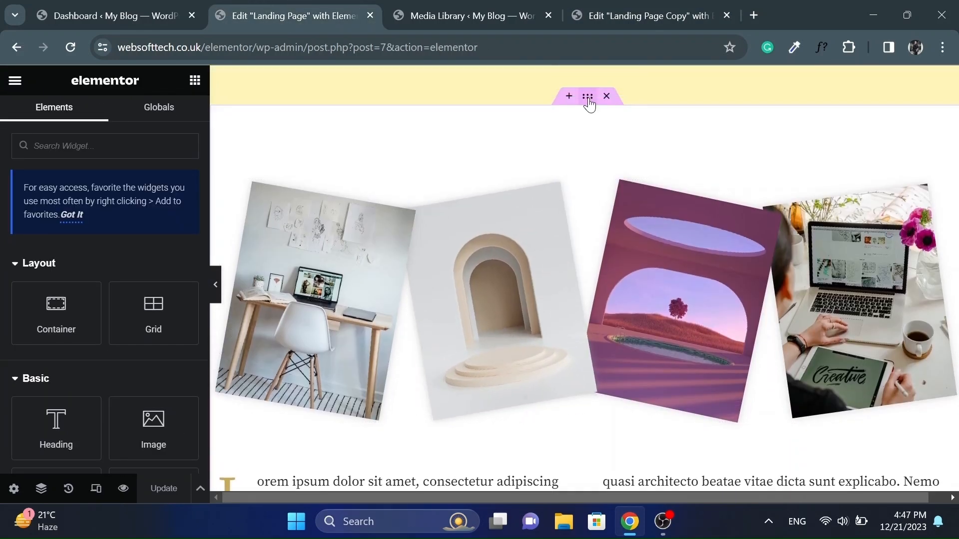
{"action": "left_click", "coordinate": [589, 98]}
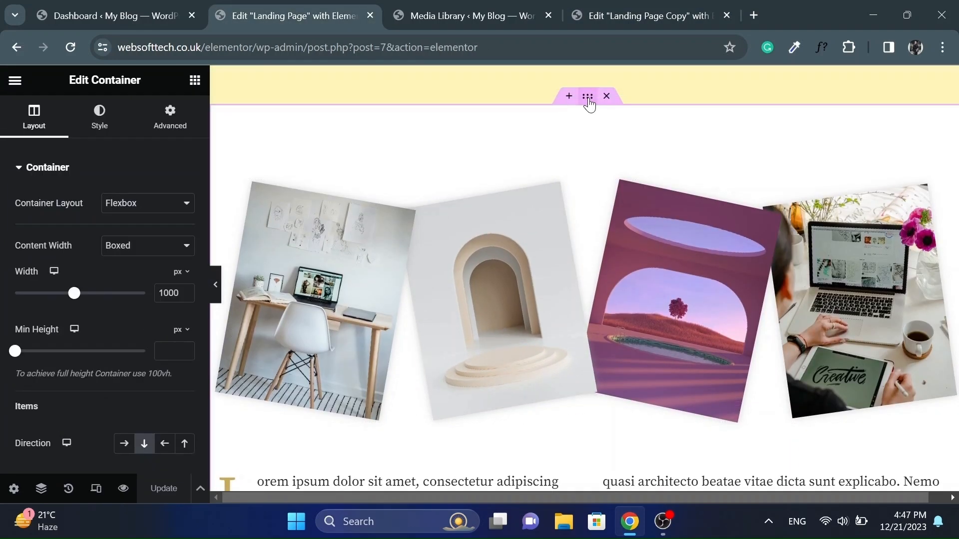
{"action": "left_click", "coordinate": [592, 6]}
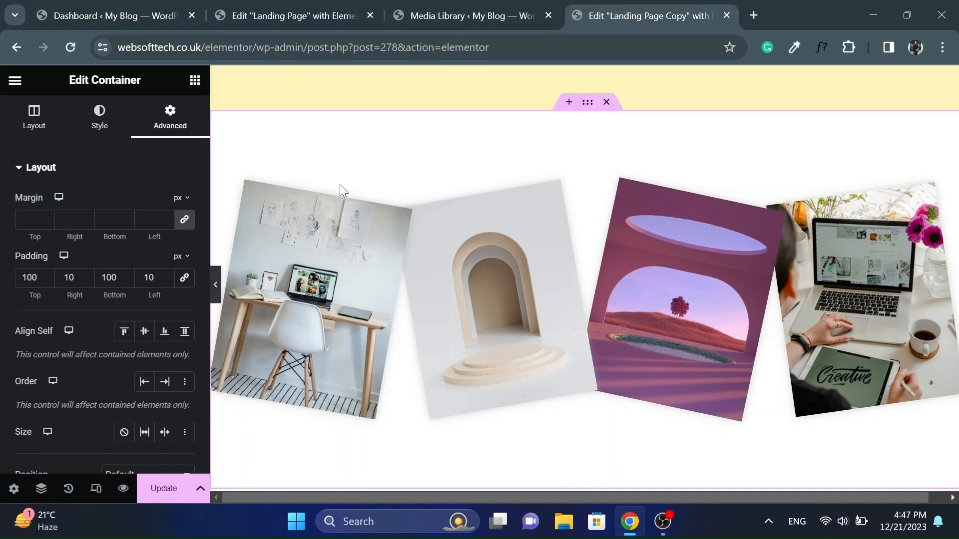
{"action": "left_click", "coordinate": [42, 133]}
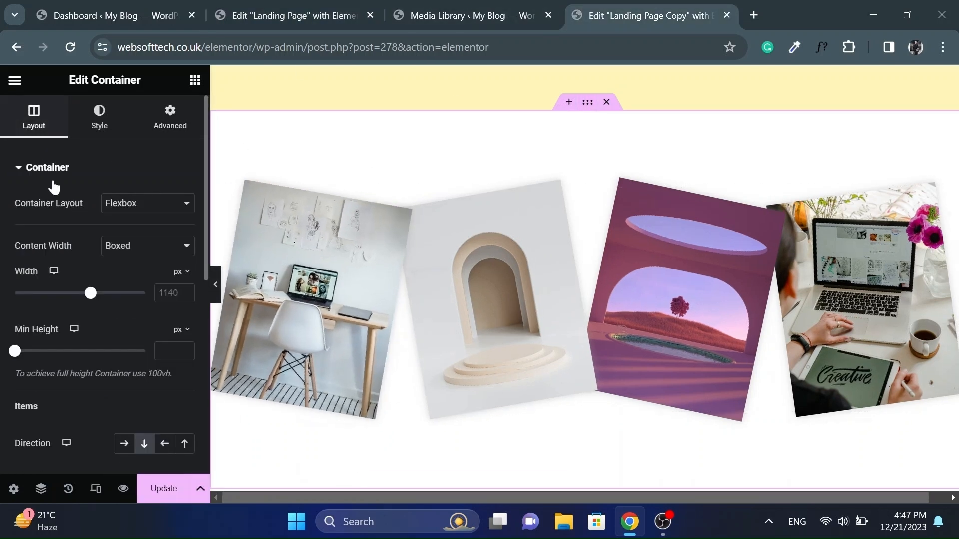
{"action": "left_click", "coordinate": [169, 293]}
{"action": "type", "text": "1000"}
{"action": "left_click", "coordinate": [215, 281]}
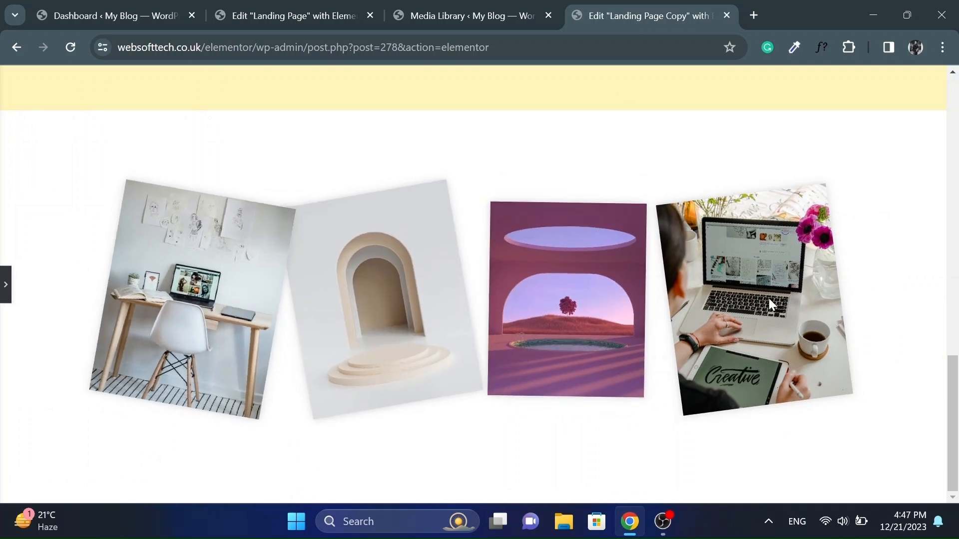
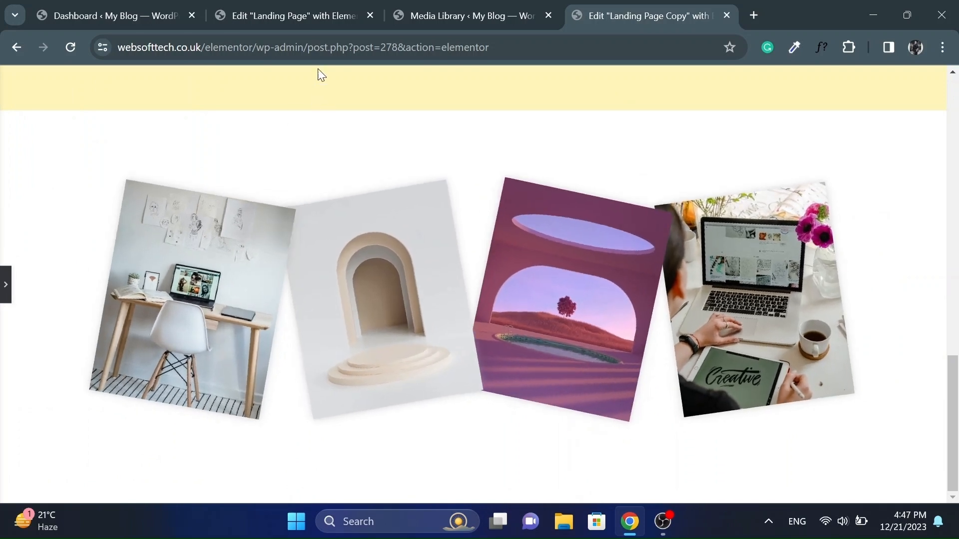
{"action": "left_click", "coordinate": [5, 284]}
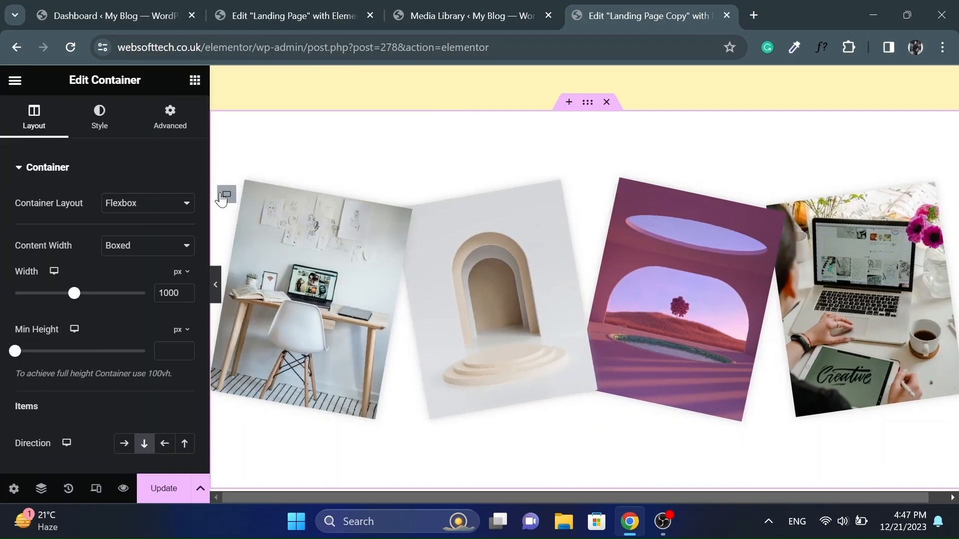
- Set the image grid's column and row gaps to 30 px and preview the row at full width
{"action": "left_click", "coordinate": [225, 195]}
{"action": "scroll", "coordinate": [2, 319], "scroll_direction": "down", "scroll_amount": 6}
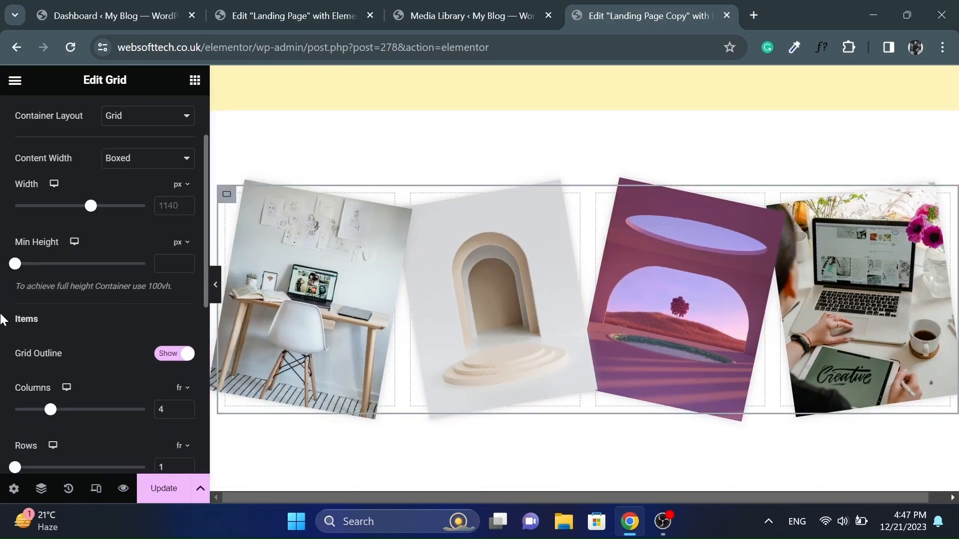
{"action": "scroll", "coordinate": [3, 319], "scroll_direction": "up", "scroll_amount": 4}
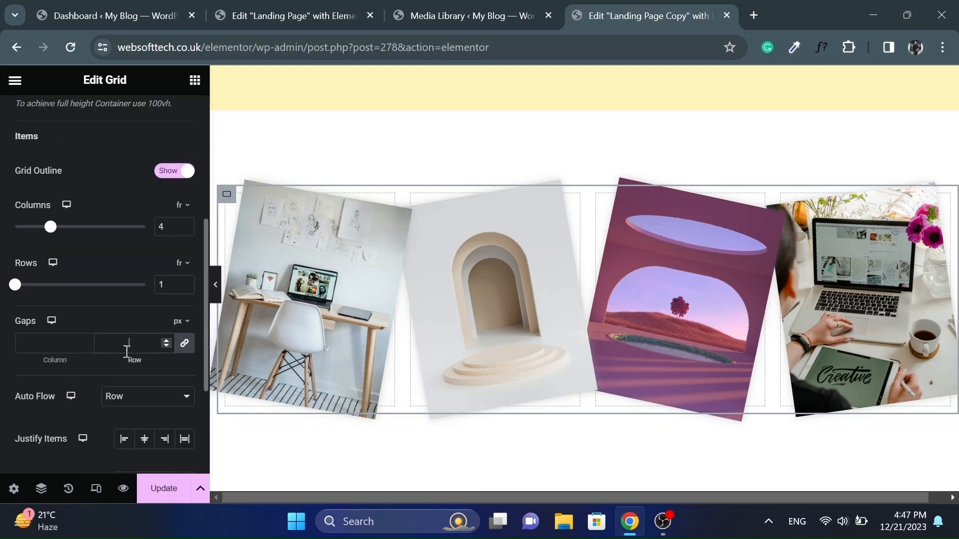
{"action": "type", "text": "30"}
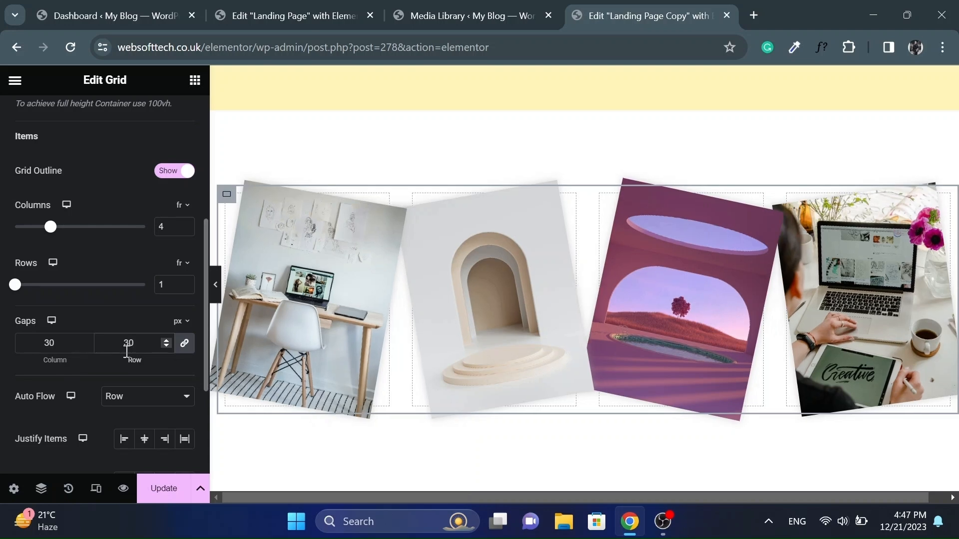
{"action": "left_click", "coordinate": [217, 286]}
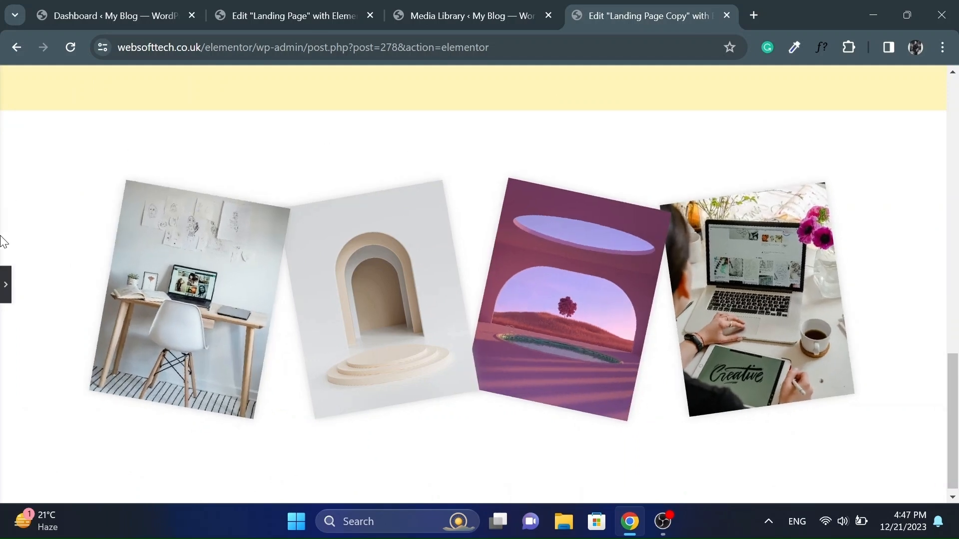
{"action": "left_click", "coordinate": [5, 286]}
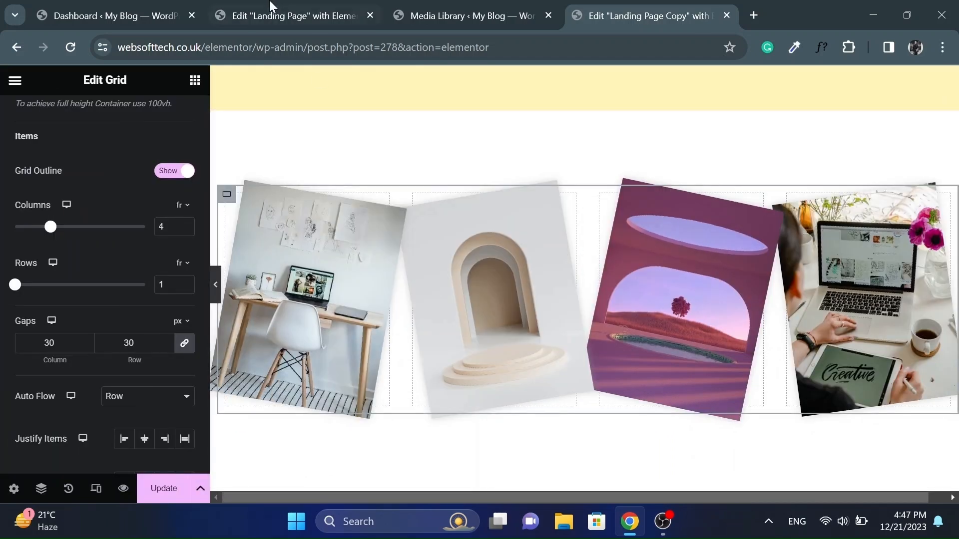
- Compare with the text spacing in Landing Page, then unlink the image grid's margins and set its bottom margin to 40 px
{"action": "left_click", "coordinate": [263, 7]}
{"action": "scroll", "coordinate": [465, 277], "scroll_direction": "down", "scroll_amount": 3}
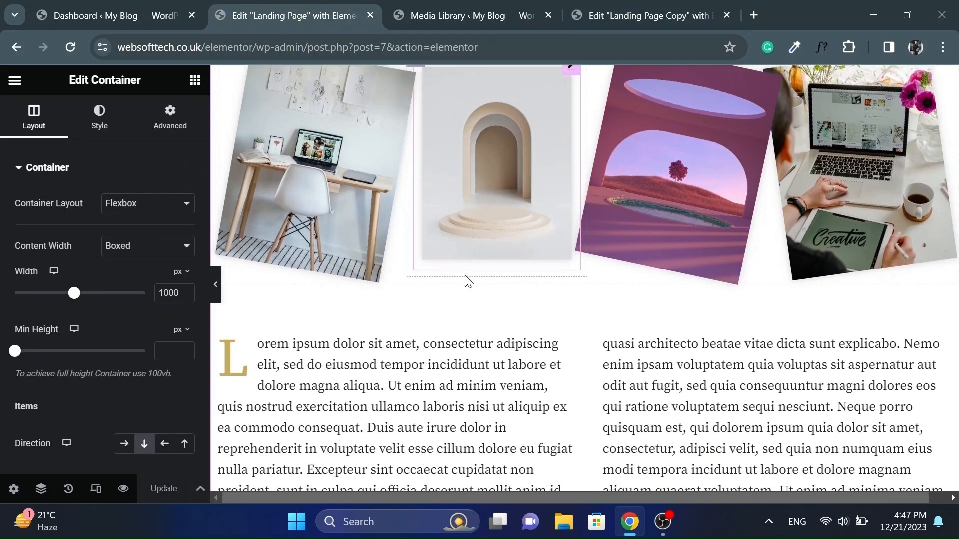
{"action": "left_click", "coordinate": [618, 11]}
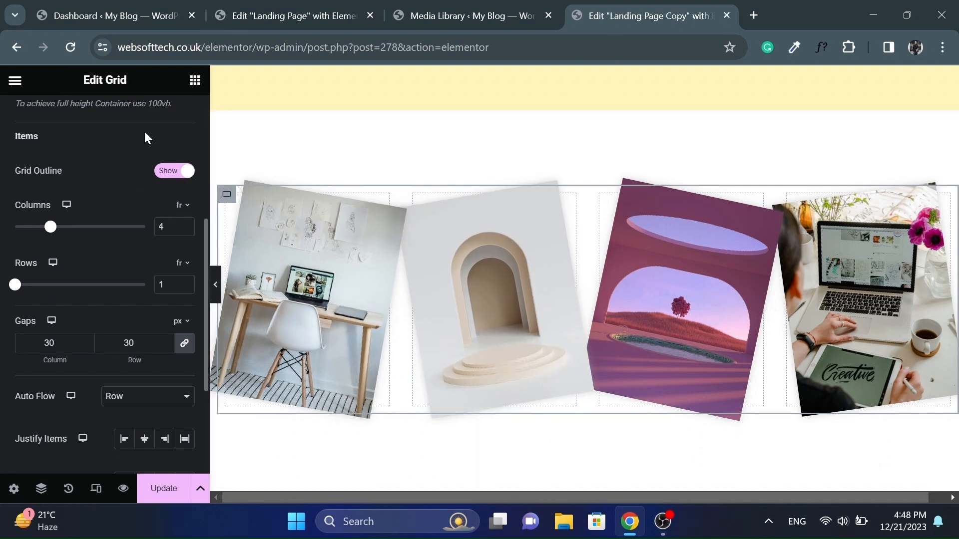
{"action": "scroll", "coordinate": [143, 130], "scroll_direction": "up", "scroll_amount": 5}
{"action": "left_click", "coordinate": [168, 124]}
{"action": "left_click", "coordinate": [185, 223]}
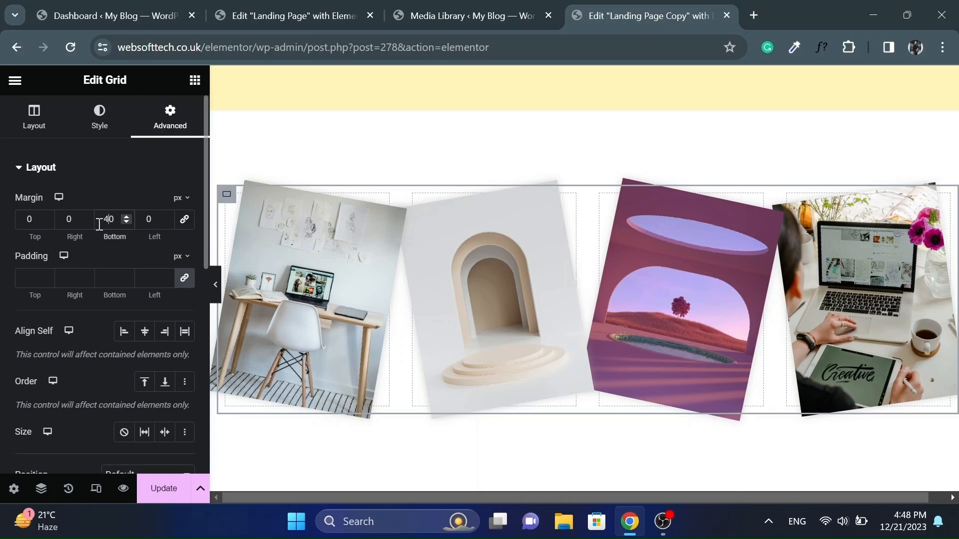
- Add a Text Editor widget below the image grid, inside the same container
{"action": "left_click", "coordinate": [195, 82]}
{"action": "scroll", "coordinate": [394, 283], "scroll_direction": "down", "scroll_amount": 3}
{"action": "scroll", "coordinate": [123, 370], "scroll_direction": "down", "scroll_amount": 2}
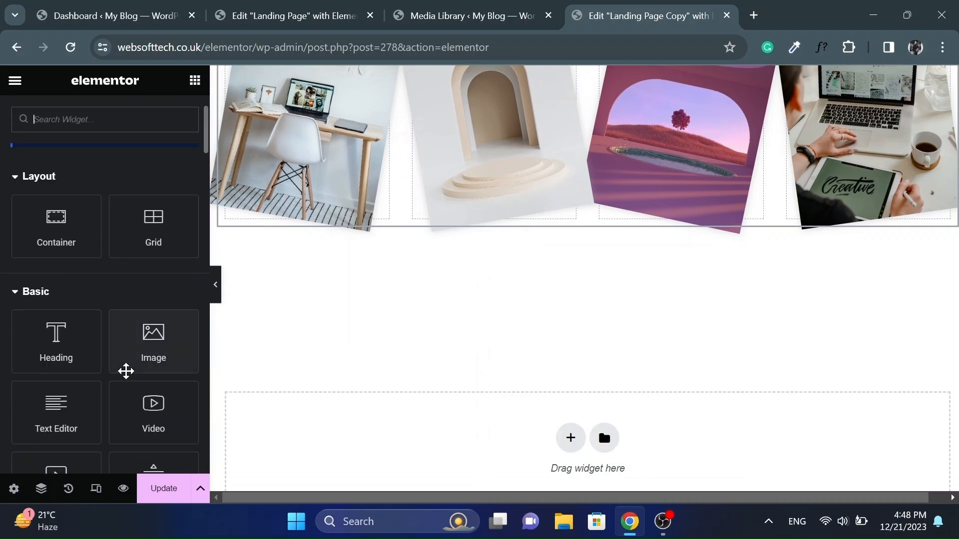
{"action": "left_click_drag", "start_coordinate": [58, 368], "coordinate": [379, 225]}
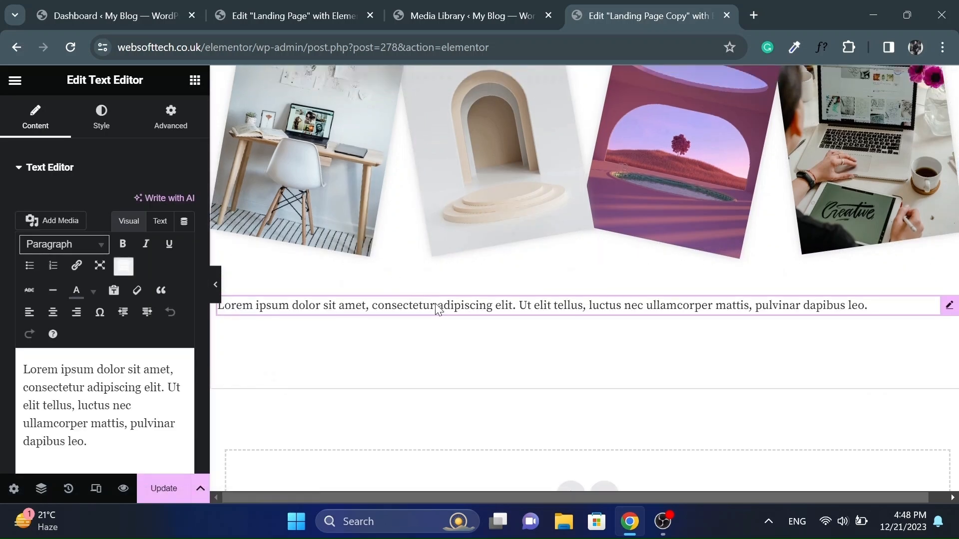
- Copy the entire Lorem ipsum text from the two-column text block below the images in Landing Page
{"action": "left_click", "coordinate": [241, 6]}
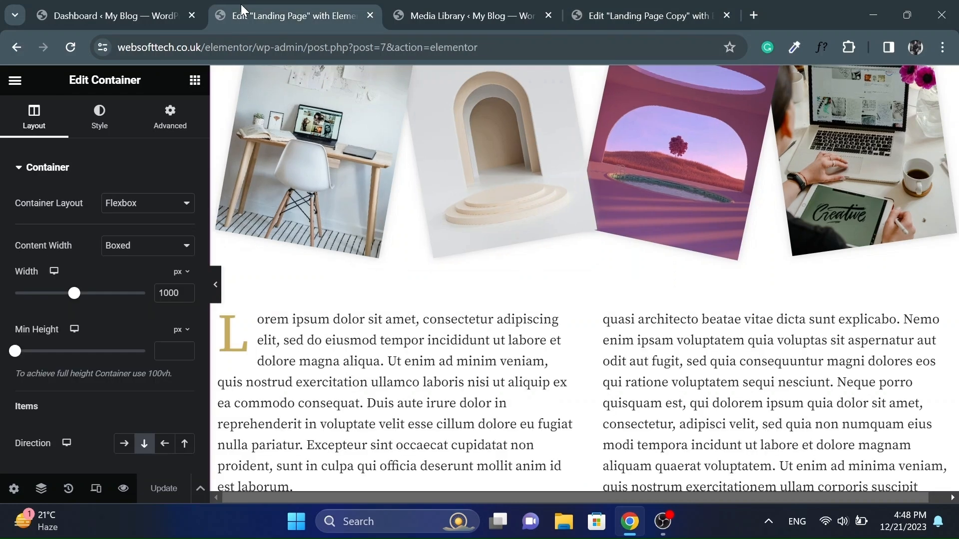
{"action": "left_click", "coordinate": [341, 391]}
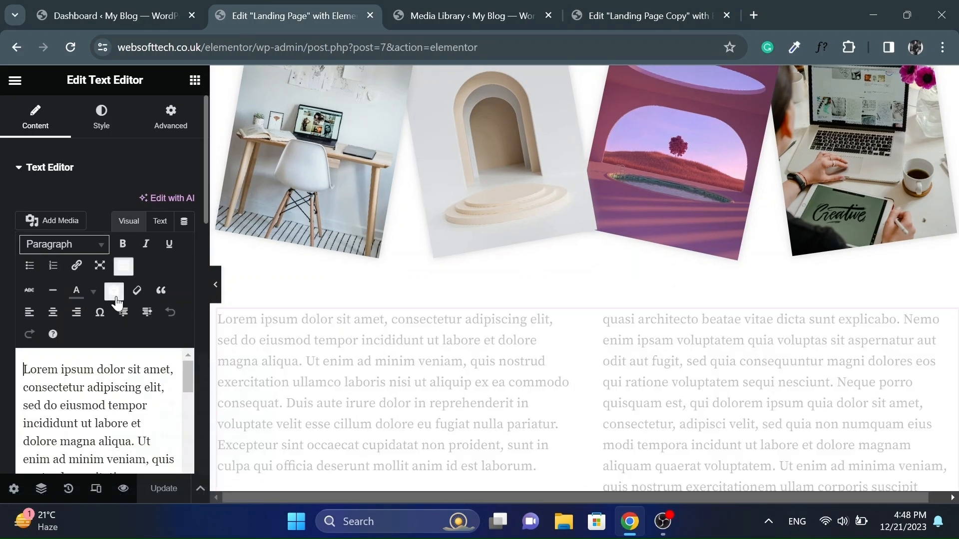
{"action": "left_click", "coordinate": [115, 293]}
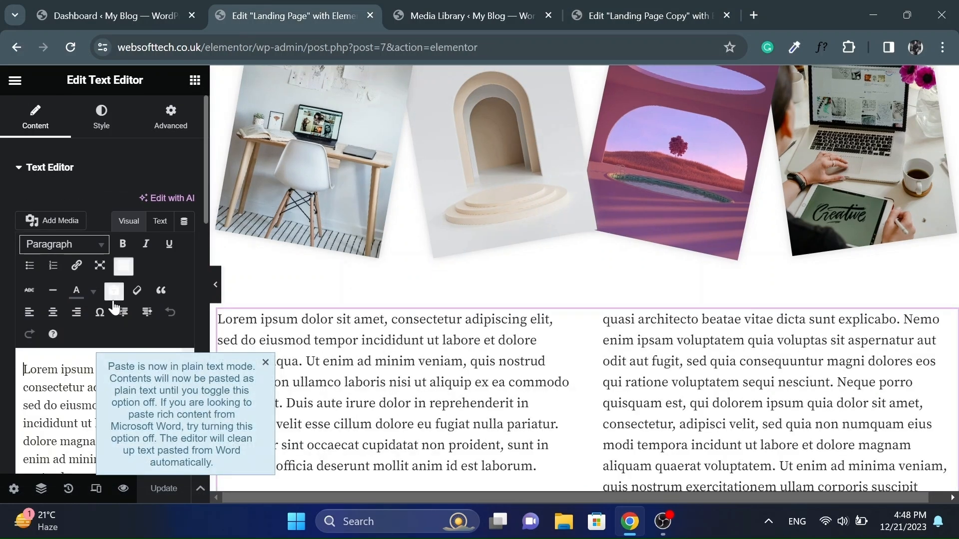
{"action": "left_click", "coordinate": [265, 361]}
{"action": "key", "text": "ctrl+a"}
{"action": "key", "text": "ctrl+c"}
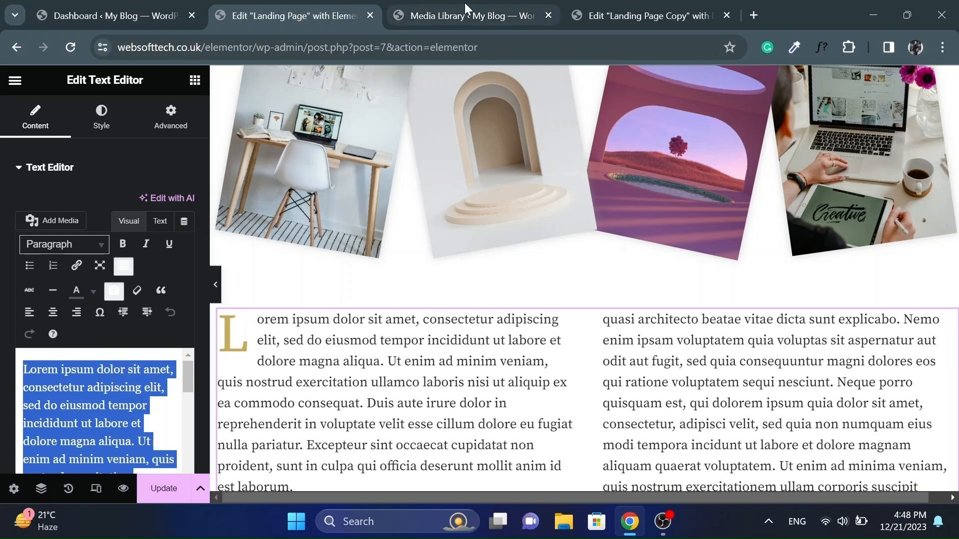
- Replace the placeholder text of the new text widget in Landing Page Copy with the copied paragraphs and preview the page
{"action": "left_click", "coordinate": [604, 11]}
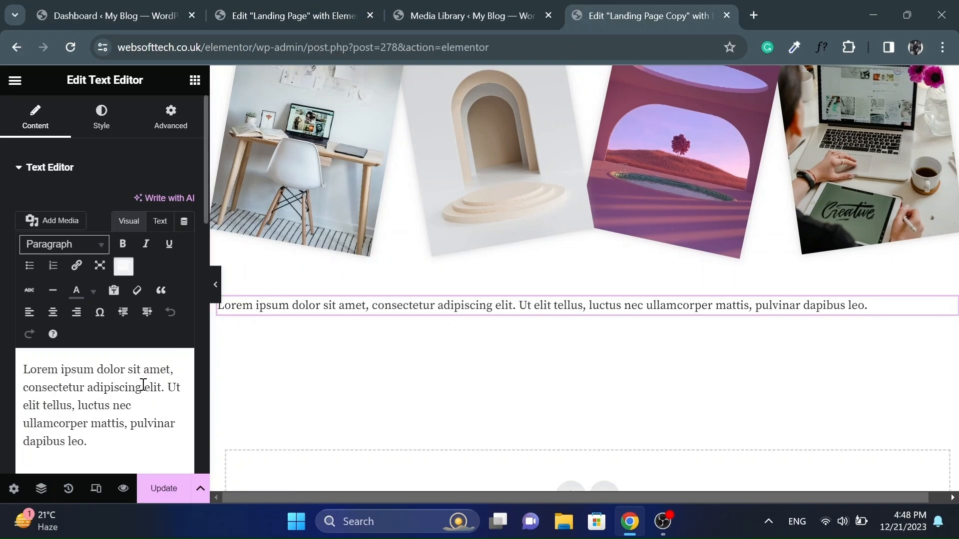
{"action": "triple_click", "coordinate": [142, 387]}
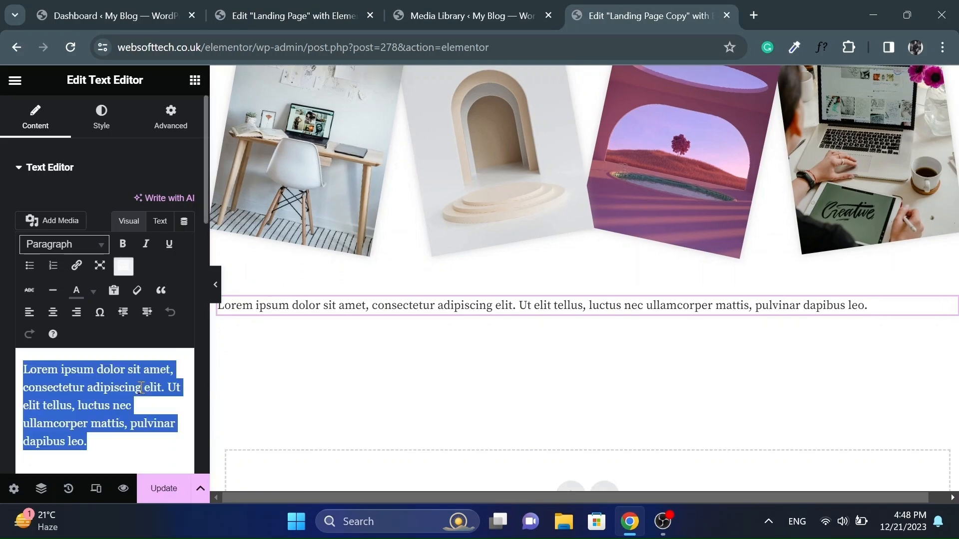
{"action": "key", "text": "ctrl+v"}
{"action": "scroll", "coordinate": [471, 396], "scroll_direction": "down", "scroll_amount": 5}
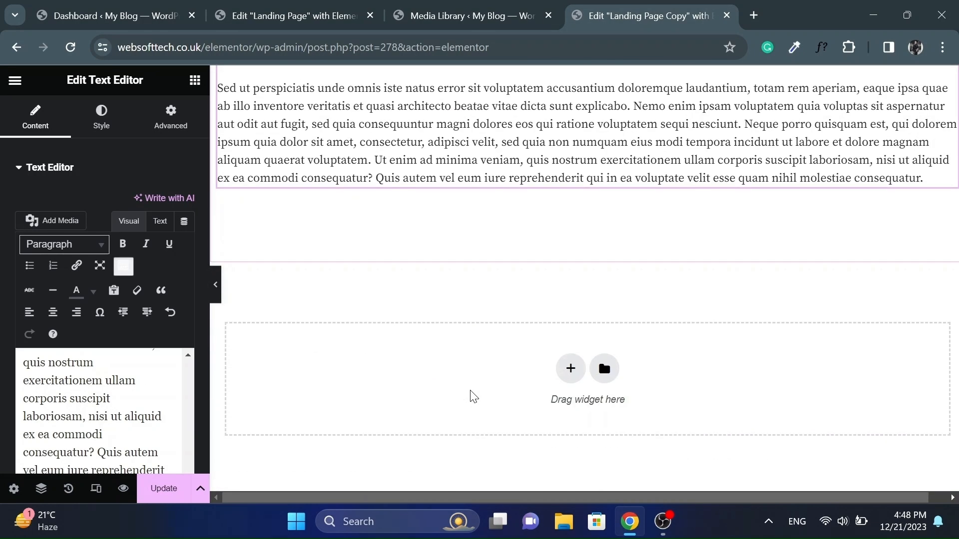
{"action": "scroll", "coordinate": [472, 396], "scroll_direction": "up", "scroll_amount": 5}
{"action": "left_click", "coordinate": [218, 294]}
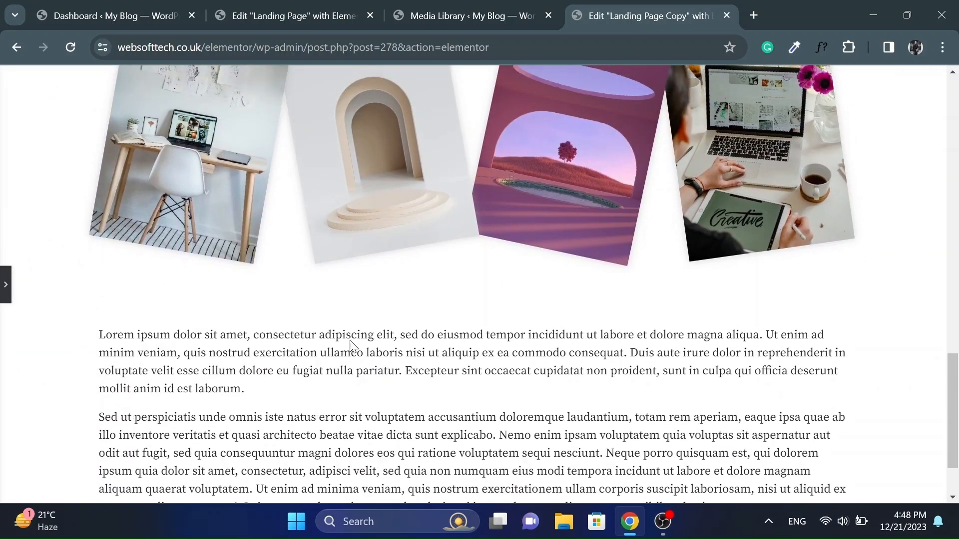
{"action": "left_click", "coordinate": [6, 287]}
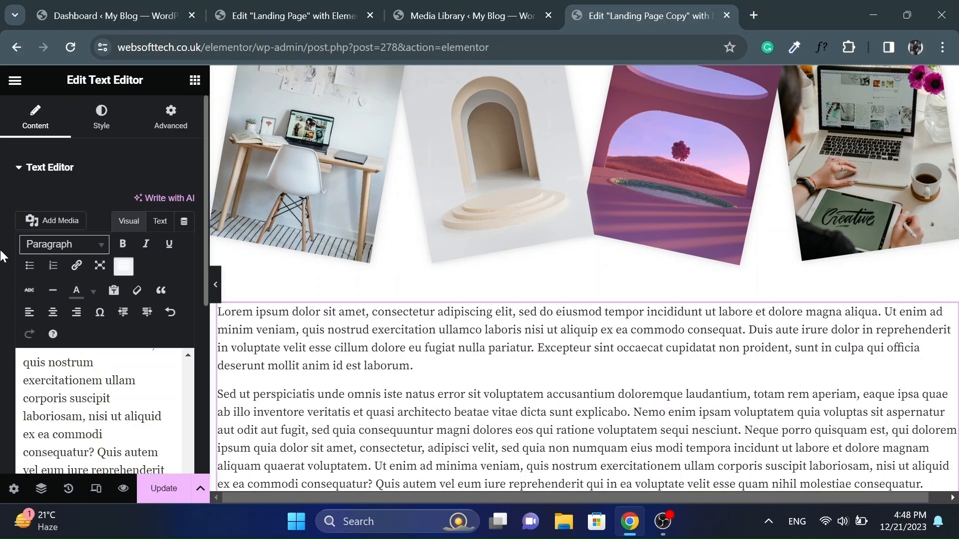
- Lay out the pasted text in 2 columns
{"action": "scroll", "coordinate": [103, 295], "scroll_direction": "down", "scroll_amount": 6}
{"action": "left_click", "coordinate": [132, 316]}
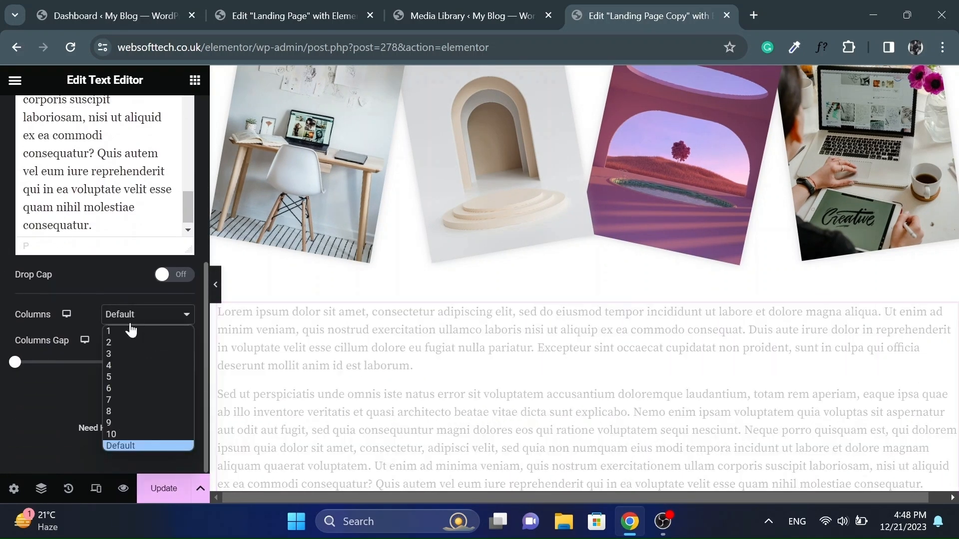
{"action": "left_click", "coordinate": [120, 340]}
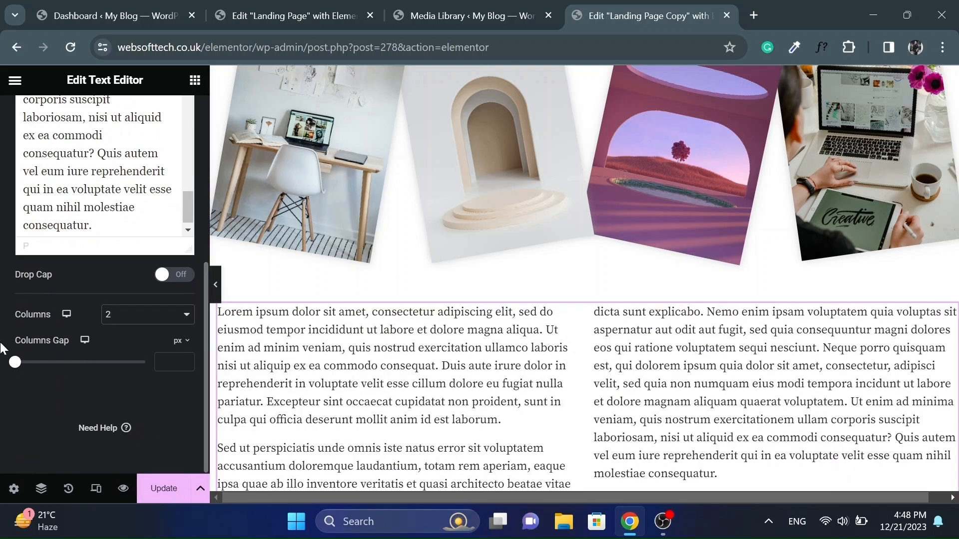
- Set the columns gap of the two-column text to 30 px and turn on its drop cap
{"action": "left_click_drag", "start_coordinate": [16, 369], "coordinate": [42, 372]}
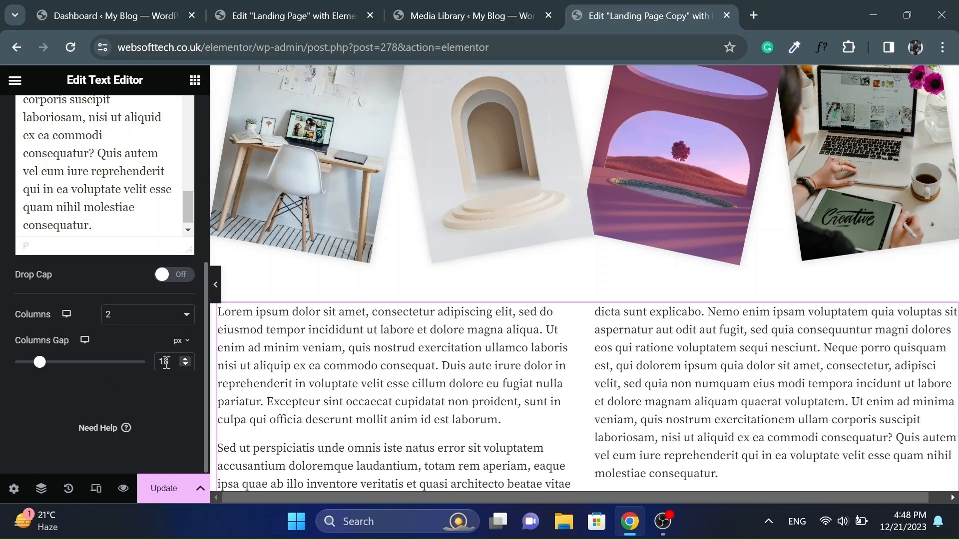
{"action": "scroll", "coordinate": [164, 370], "scroll_direction": "up", "scroll_amount": 11}
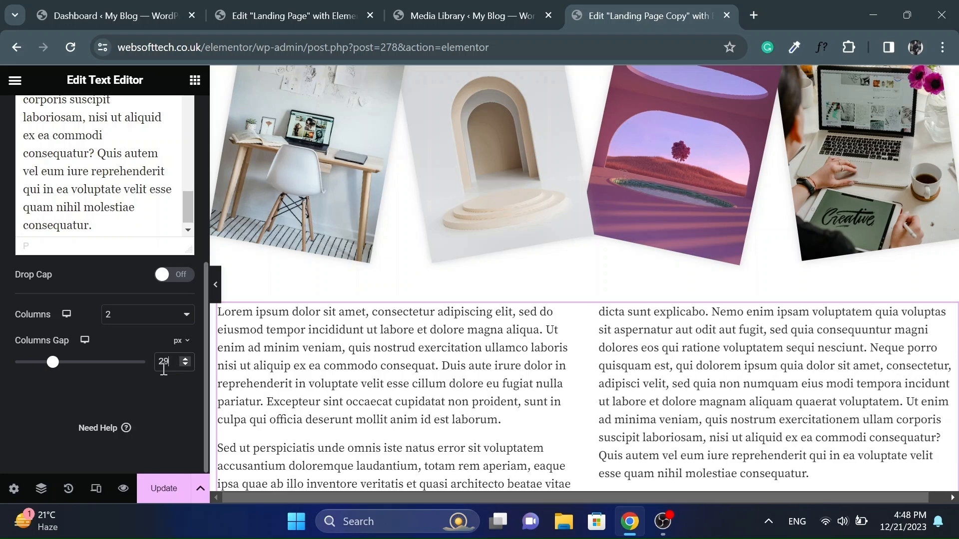
{"action": "scroll", "coordinate": [164, 369], "scroll_direction": "up", "scroll_amount": 1}
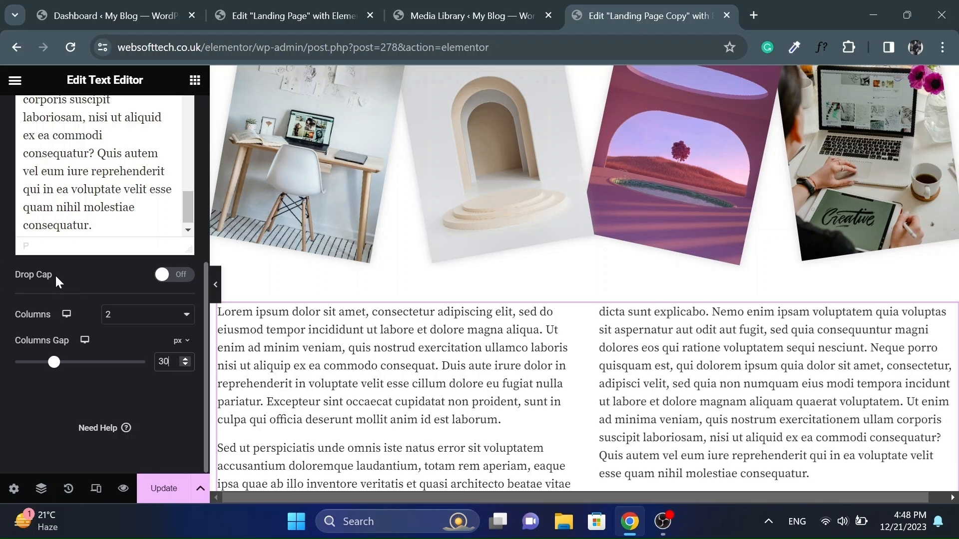
{"action": "left_click", "coordinate": [183, 281]}
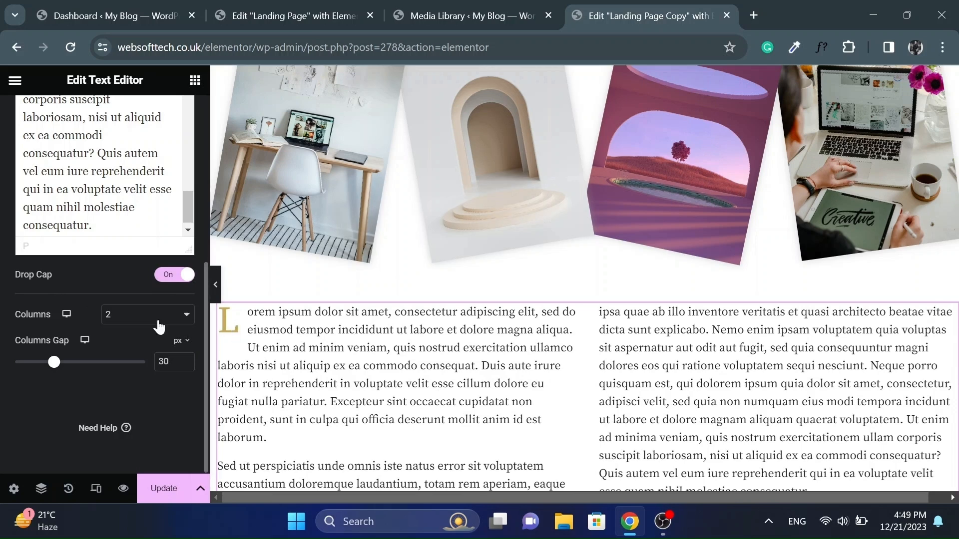
- Enlarge the drop cap's font size to about 71 px and preview the text section
{"action": "scroll", "coordinate": [3, 302], "scroll_direction": "up", "scroll_amount": 4}
{"action": "scroll", "coordinate": [3, 302], "scroll_direction": "up", "scroll_amount": 2}
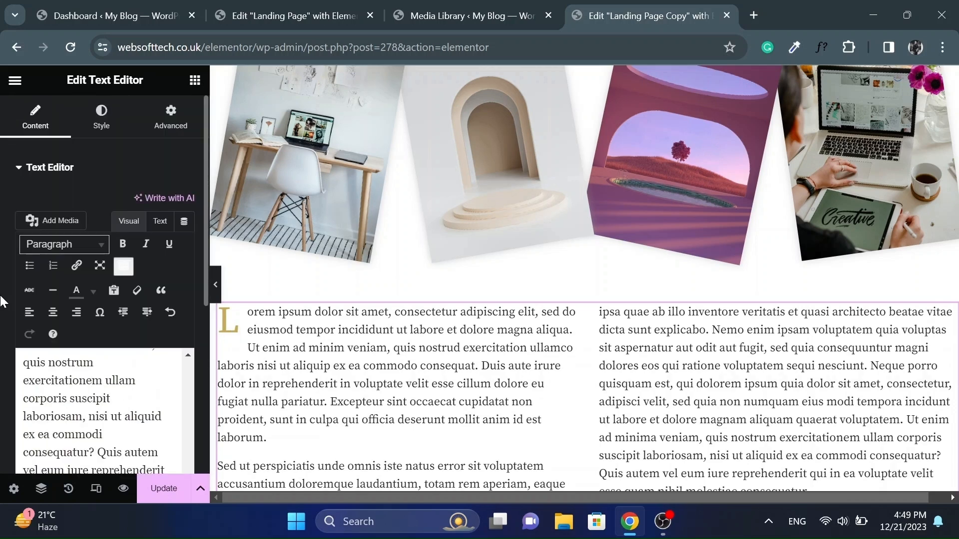
{"action": "left_click", "coordinate": [98, 121]}
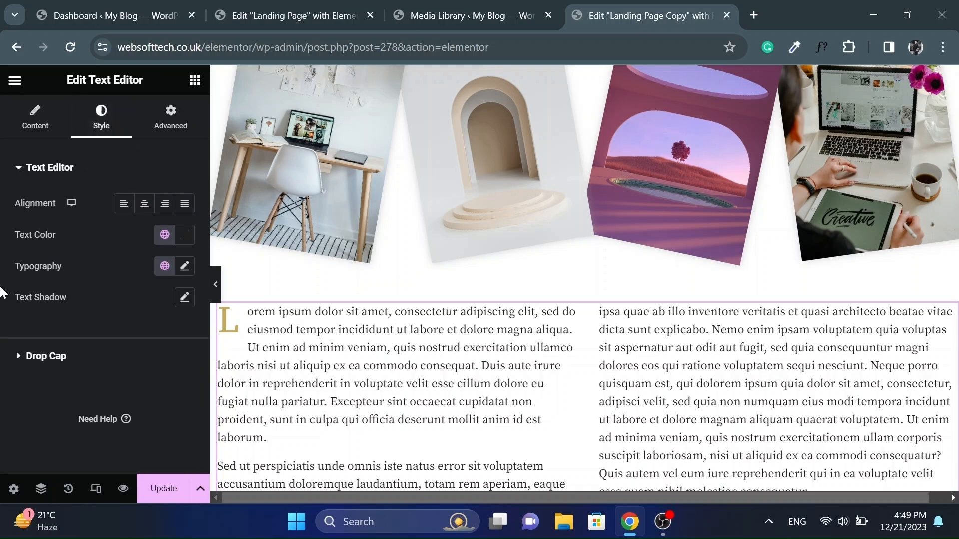
{"action": "left_click", "coordinate": [27, 357]}
{"action": "scroll", "coordinate": [144, 261], "scroll_direction": "down", "scroll_amount": 1}
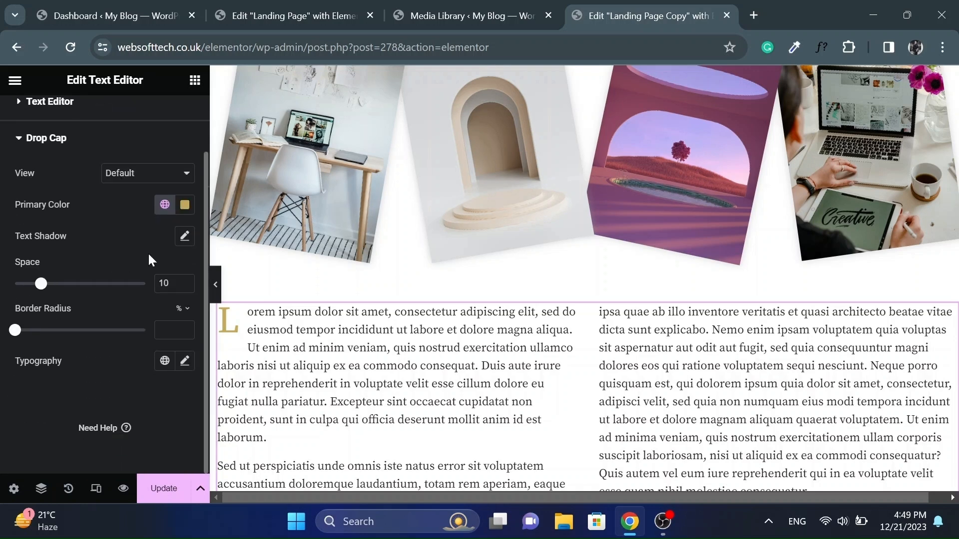
{"action": "left_click", "coordinate": [185, 368]}
{"action": "scroll", "coordinate": [50, 399], "scroll_direction": "down", "scroll_amount": 2}
{"action": "left_click_drag", "start_coordinate": [26, 340], "coordinate": [64, 351]}
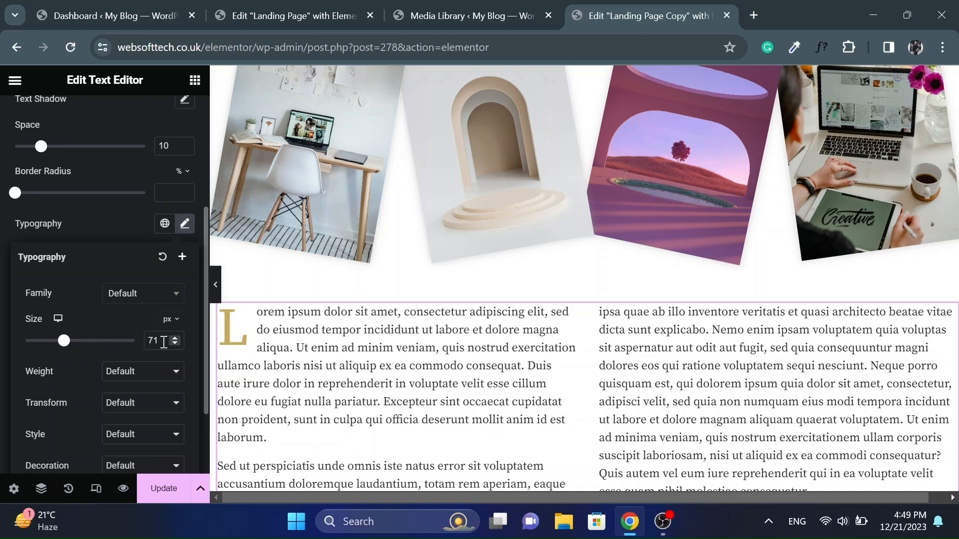
{"action": "left_click", "coordinate": [215, 285]}
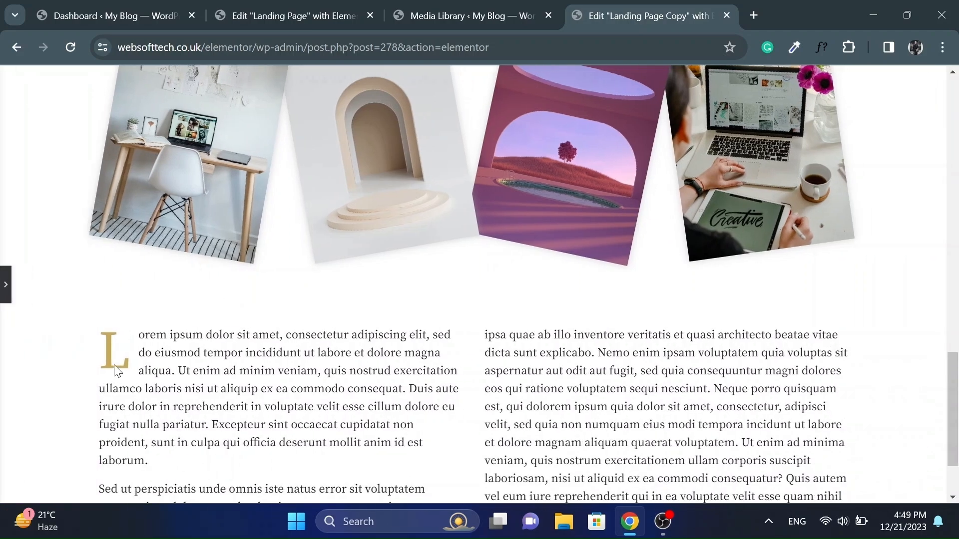
{"action": "scroll", "coordinate": [437, 346], "scroll_direction": "up", "scroll_amount": 5}
{"action": "scroll", "coordinate": [437, 346], "scroll_direction": "down", "scroll_amount": 5}
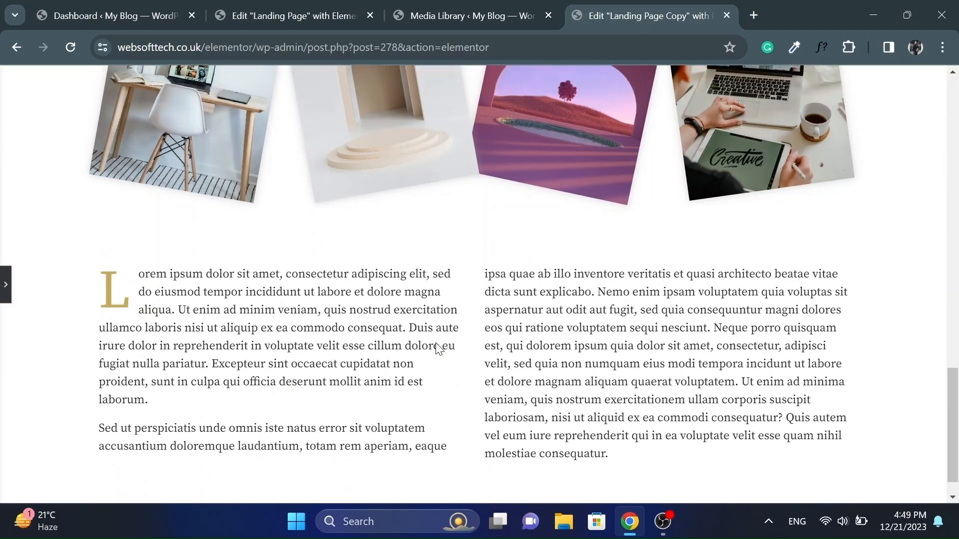
{"action": "scroll", "coordinate": [436, 343], "scroll_direction": "down", "scroll_amount": 1}
{"action": "left_click", "coordinate": [6, 285]}
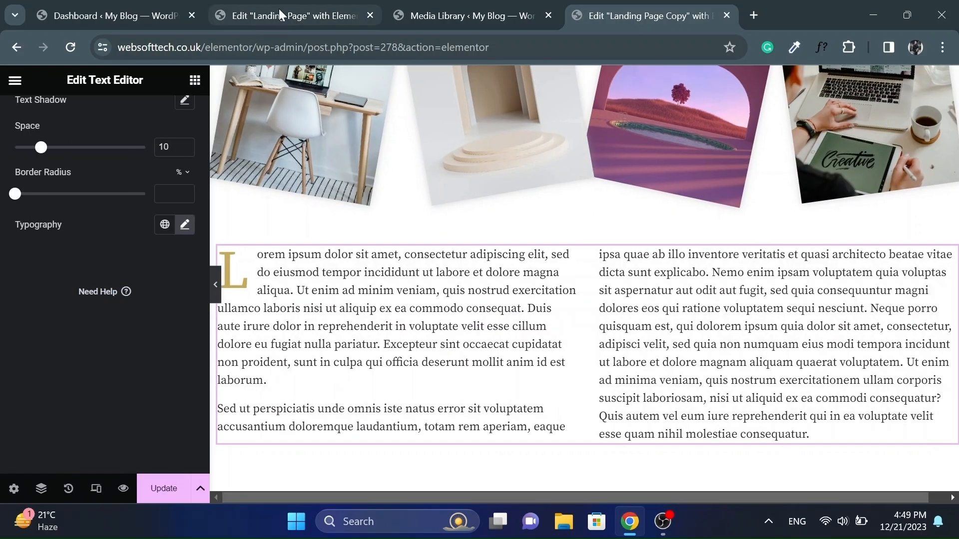
- Copy the two-column text widget in Landing Page, paste its style onto the matching text in Landing Page Copy, and preview the section
{"action": "left_click", "coordinate": [278, 8]}
{"action": "right_click", "coordinate": [432, 361]}
{"action": "left_click", "coordinate": [469, 257]}
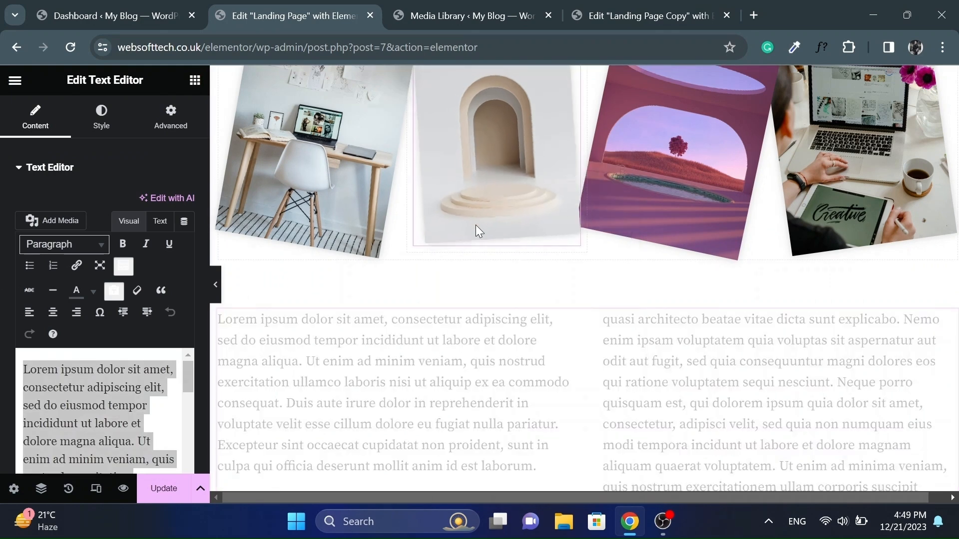
{"action": "left_click", "coordinate": [634, 15]}
{"action": "right_click", "coordinate": [452, 280]}
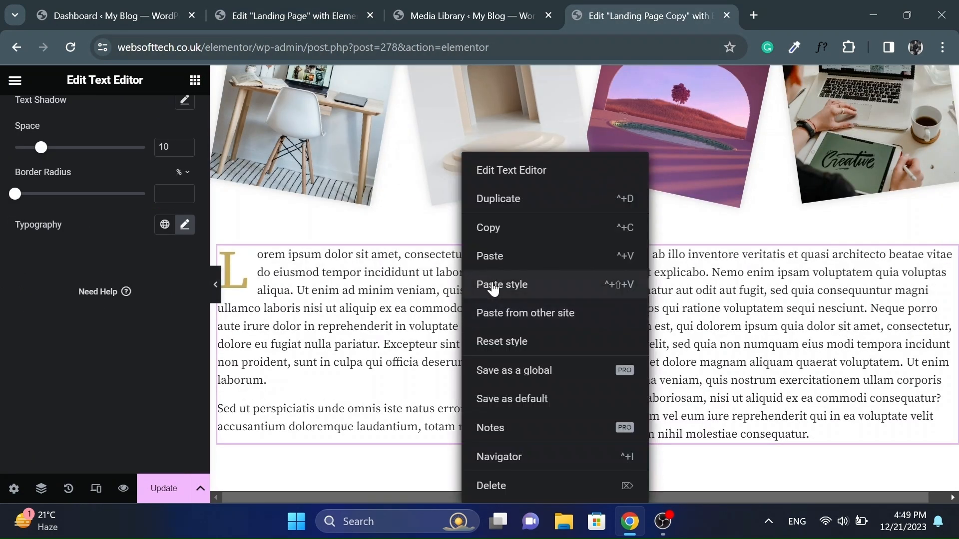
{"action": "left_click", "coordinate": [492, 281]}
{"action": "left_click", "coordinate": [215, 284]}
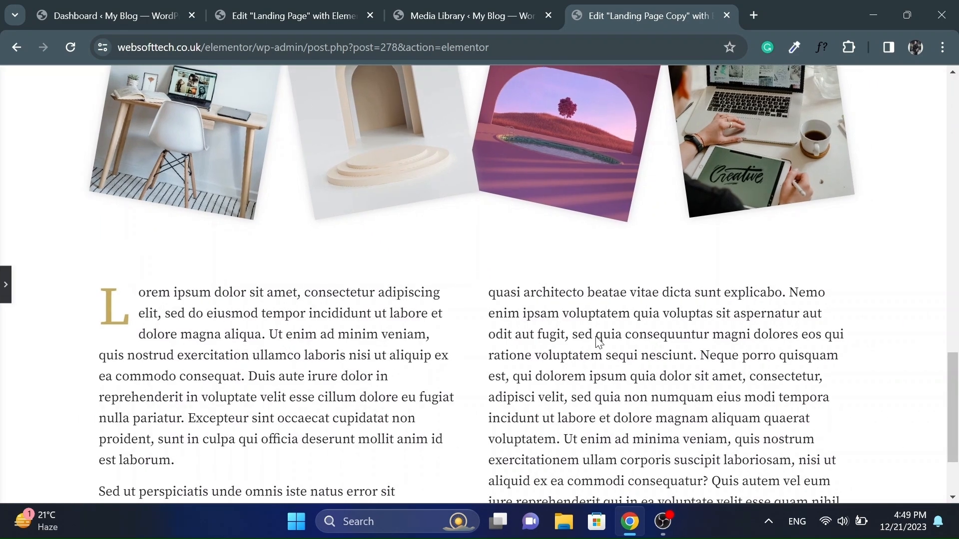
{"action": "scroll", "coordinate": [350, 290], "scroll_direction": "down", "scroll_amount": 4}
{"action": "scroll", "coordinate": [349, 344], "scroll_direction": "up", "scroll_amount": 5}
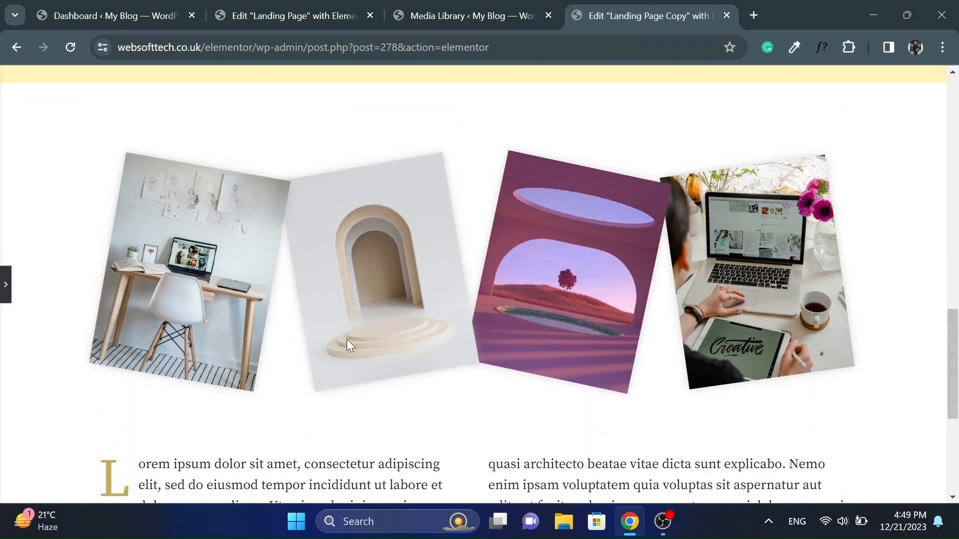
{"action": "left_click", "coordinate": [4, 289]}
- Switch the page to the mobile view and hide the four-image grid on mobile portrait
{"action": "left_click", "coordinate": [96, 488]}
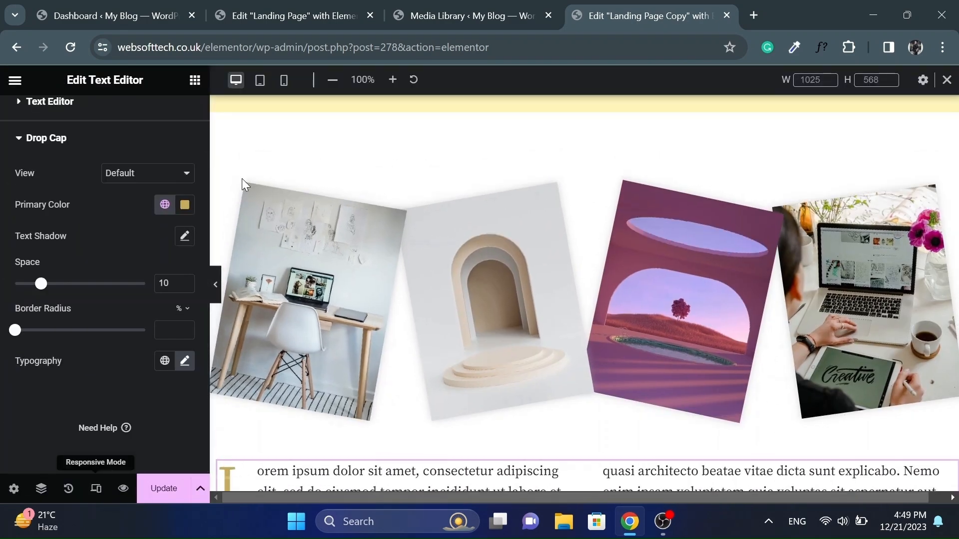
{"action": "left_click", "coordinate": [285, 81]}
{"action": "scroll", "coordinate": [543, 322], "scroll_direction": "down", "scroll_amount": 10}
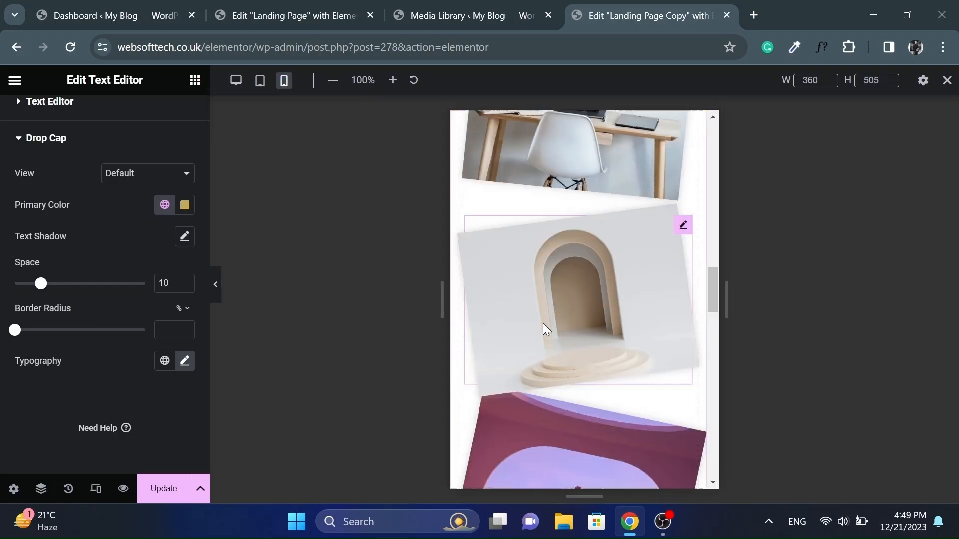
{"action": "scroll", "coordinate": [543, 326], "scroll_direction": "down", "scroll_amount": 2}
{"action": "scroll", "coordinate": [543, 329], "scroll_direction": "up", "scroll_amount": 14}
{"action": "scroll", "coordinate": [544, 332], "scroll_direction": "down", "scroll_amount": 3}
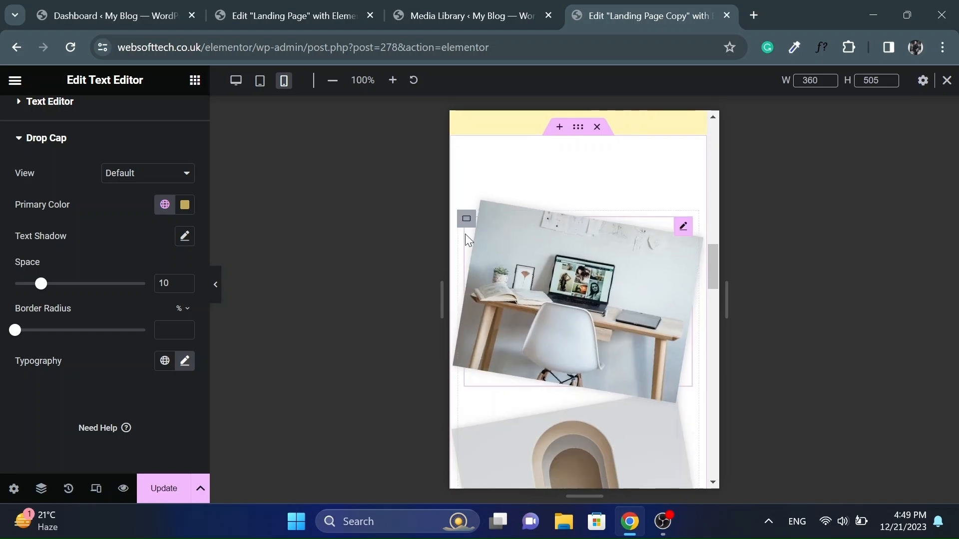
{"action": "left_click", "coordinate": [466, 220]}
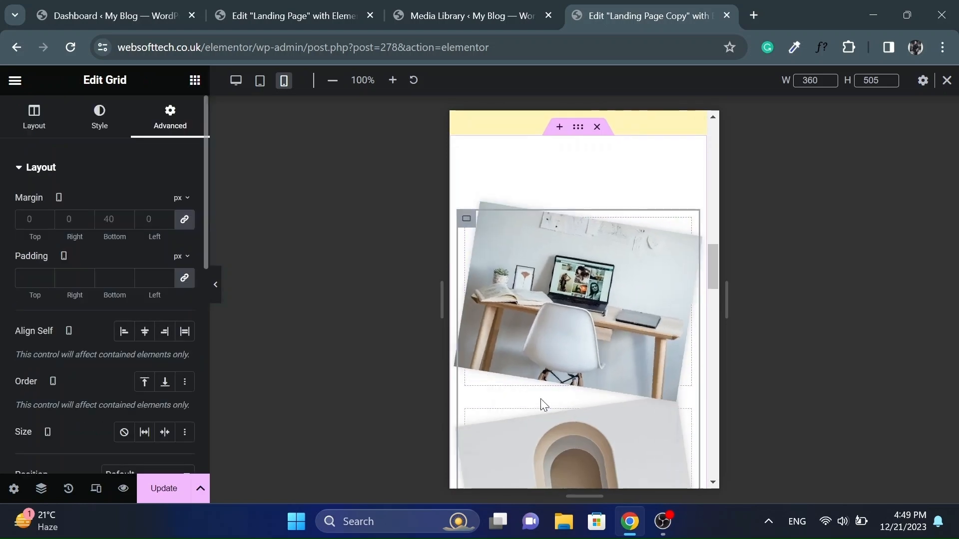
{"action": "scroll", "coordinate": [114, 305], "scroll_direction": "down", "scroll_amount": 5}
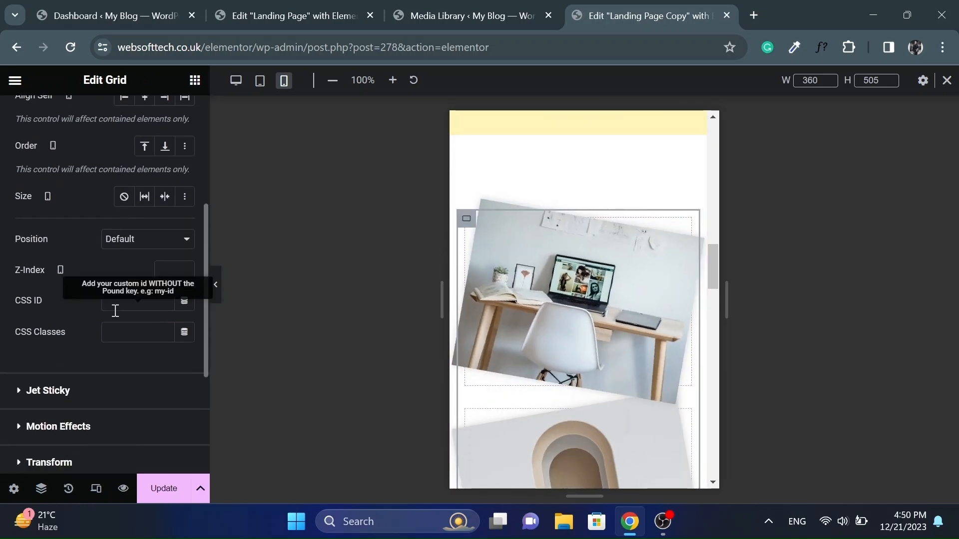
{"action": "scroll", "coordinate": [61, 344], "scroll_direction": "down", "scroll_amount": 1}
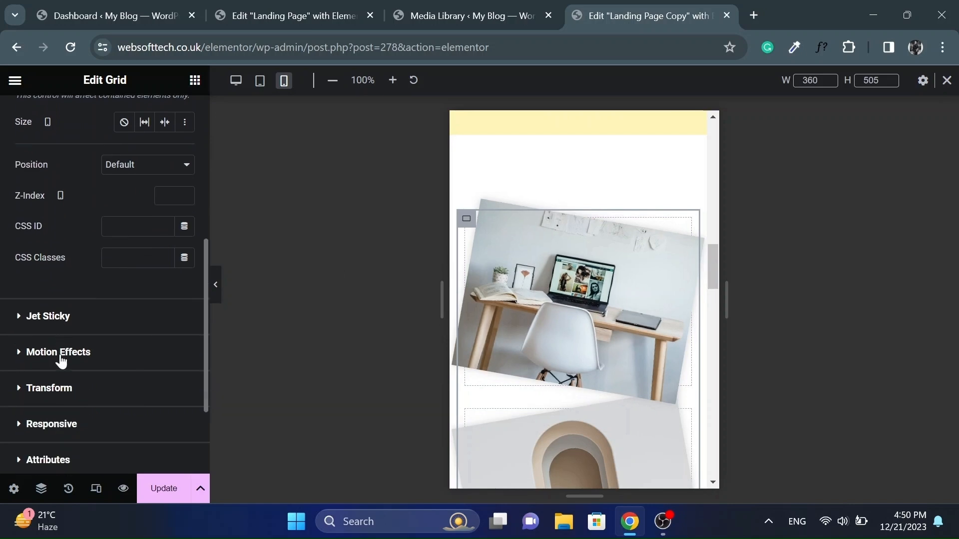
{"action": "left_click", "coordinate": [69, 430]}
{"action": "scroll", "coordinate": [91, 346], "scroll_direction": "down", "scroll_amount": 4}
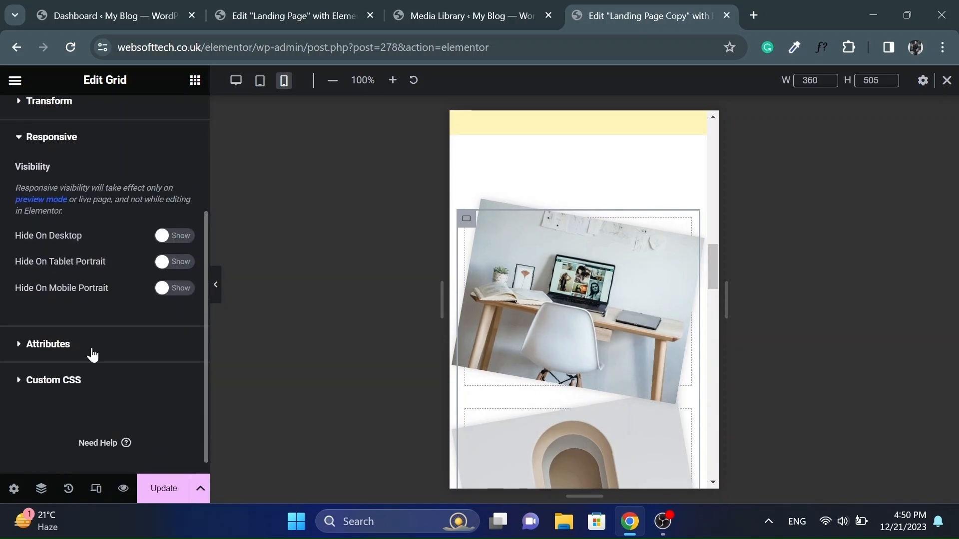
{"action": "left_click", "coordinate": [186, 288]}
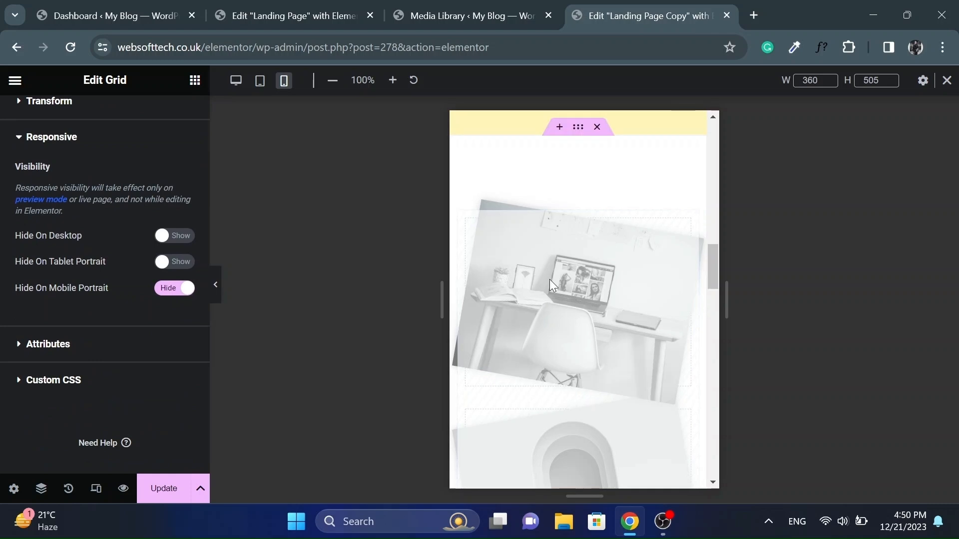
- Set the section container's mobile padding to 65 px top and bottom and 20 px right and left, and preview the mobile page
{"action": "left_click", "coordinate": [579, 128]}
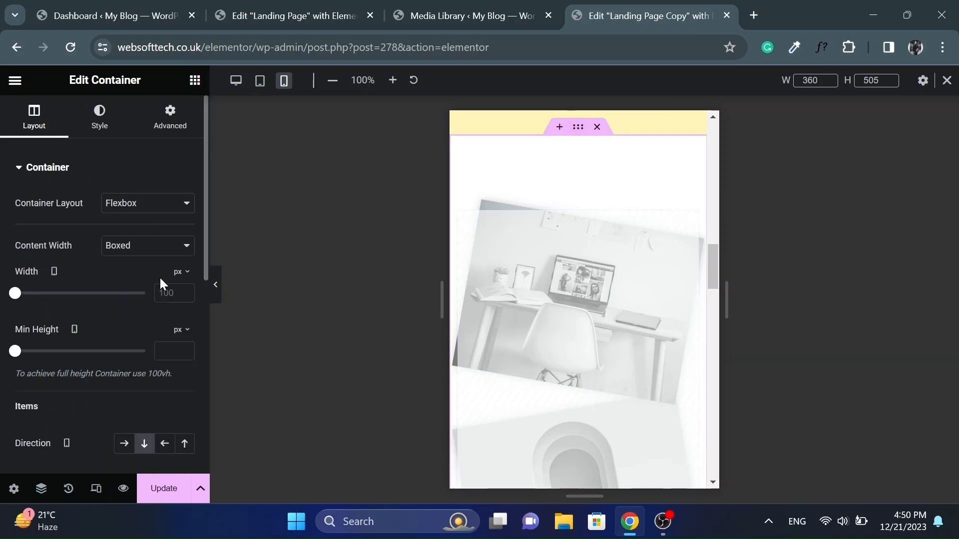
{"action": "left_click", "coordinate": [182, 111]}
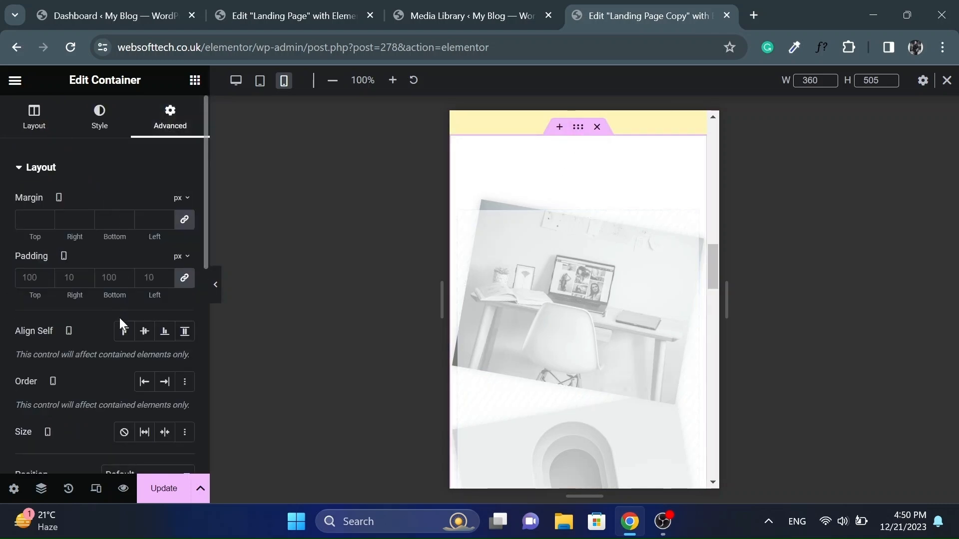
{"action": "left_click", "coordinate": [148, 278]}
{"action": "type", "text": "20"}
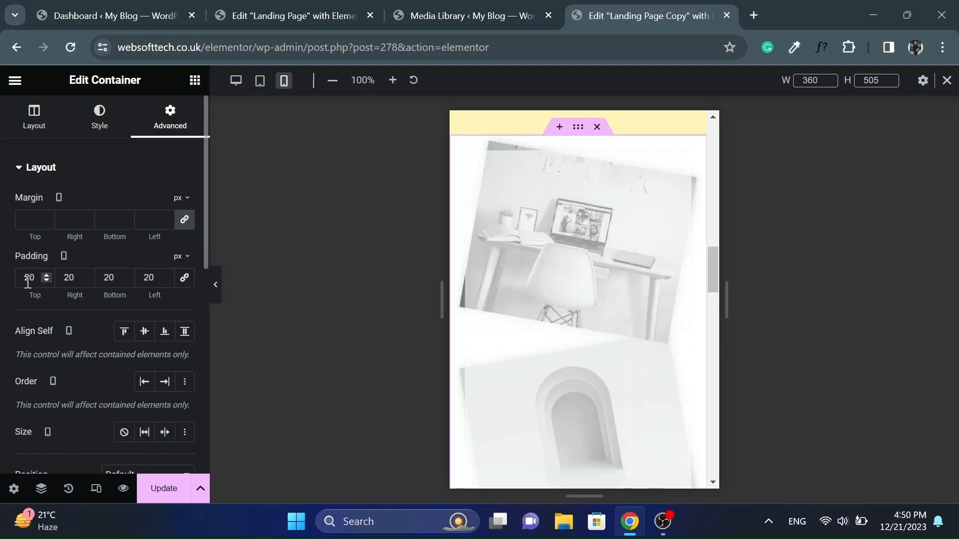
{"action": "type", "text": "85"}
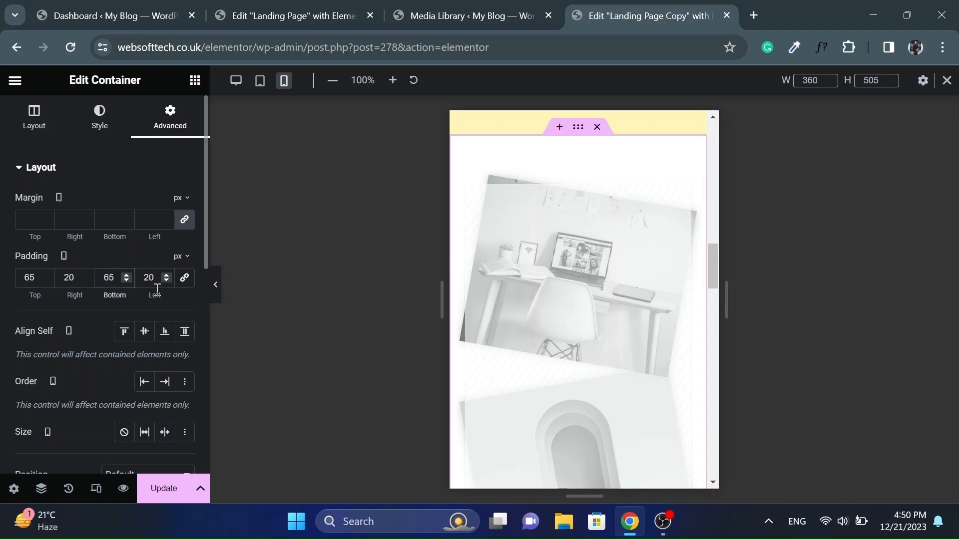
{"action": "left_click", "coordinate": [214, 285]}
{"action": "scroll", "coordinate": [408, 280], "scroll_direction": "up", "scroll_amount": 3}
{"action": "scroll", "coordinate": [408, 274], "scroll_direction": "down", "scroll_amount": 15}
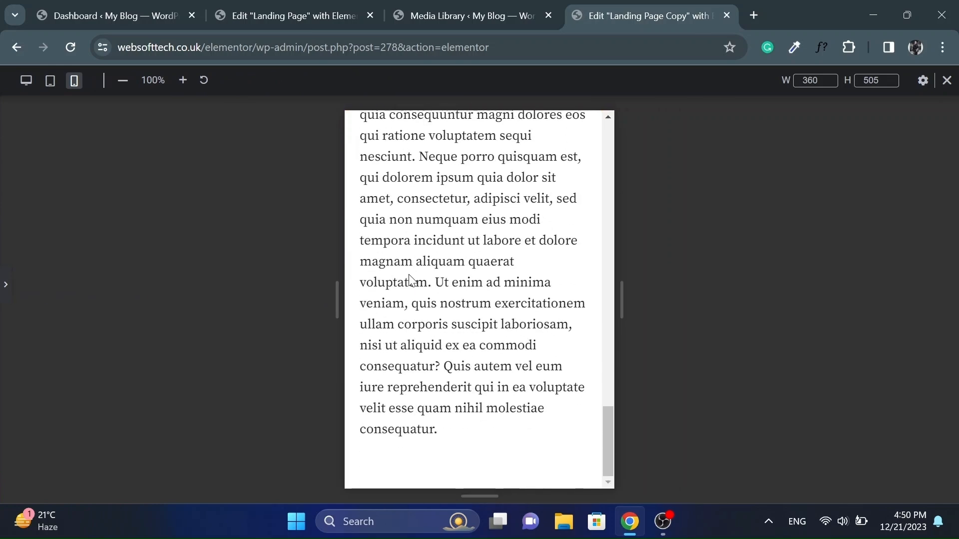
{"action": "scroll", "coordinate": [409, 278], "scroll_direction": "up", "scroll_amount": 12}
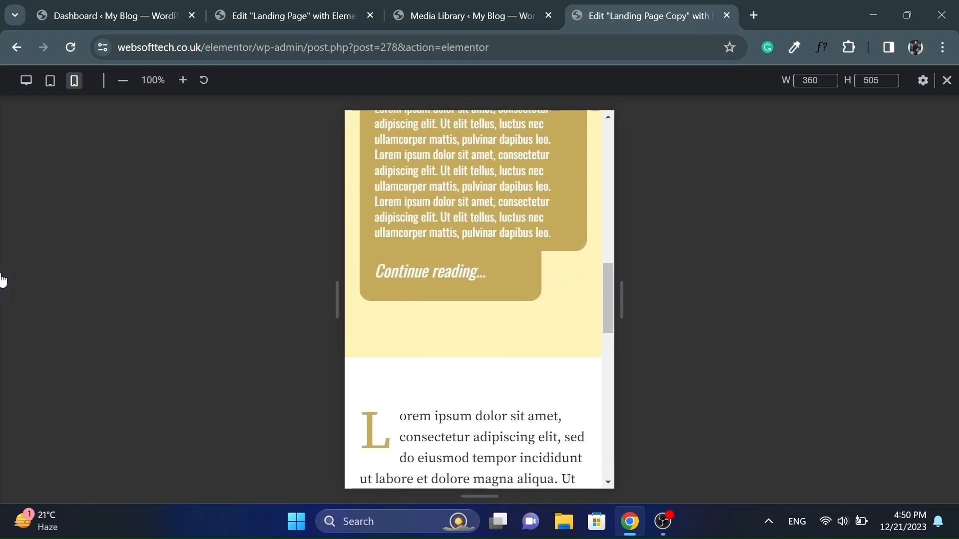
{"action": "left_click", "coordinate": [4, 288]}
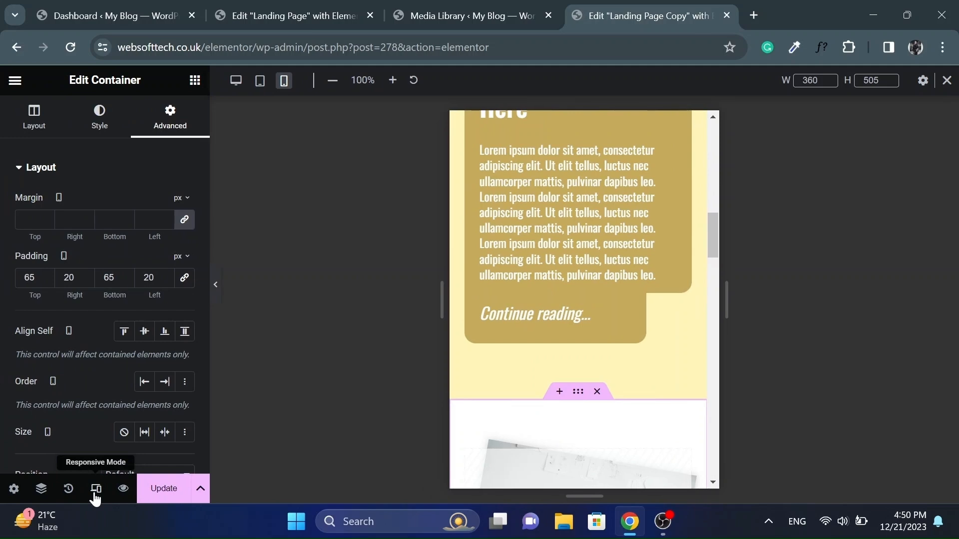
- Exit responsive mode and update Landing Page Copy
{"action": "left_click", "coordinate": [95, 496]}
{"action": "left_click", "coordinate": [95, 496]}
{"action": "scroll", "coordinate": [464, 380], "scroll_direction": "down", "scroll_amount": 8}
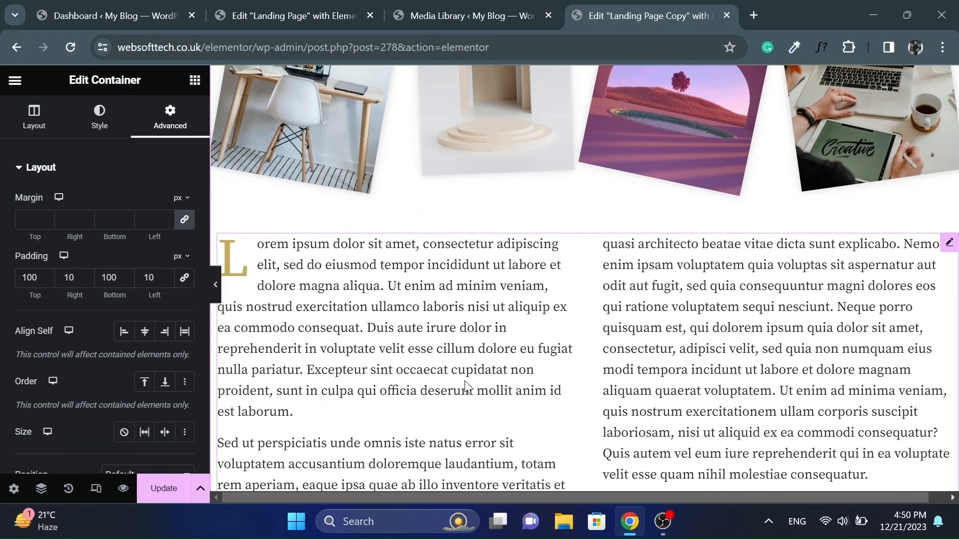
{"action": "scroll", "coordinate": [468, 387], "scroll_direction": "down", "scroll_amount": 2}
{"action": "left_click", "coordinate": [161, 490]}
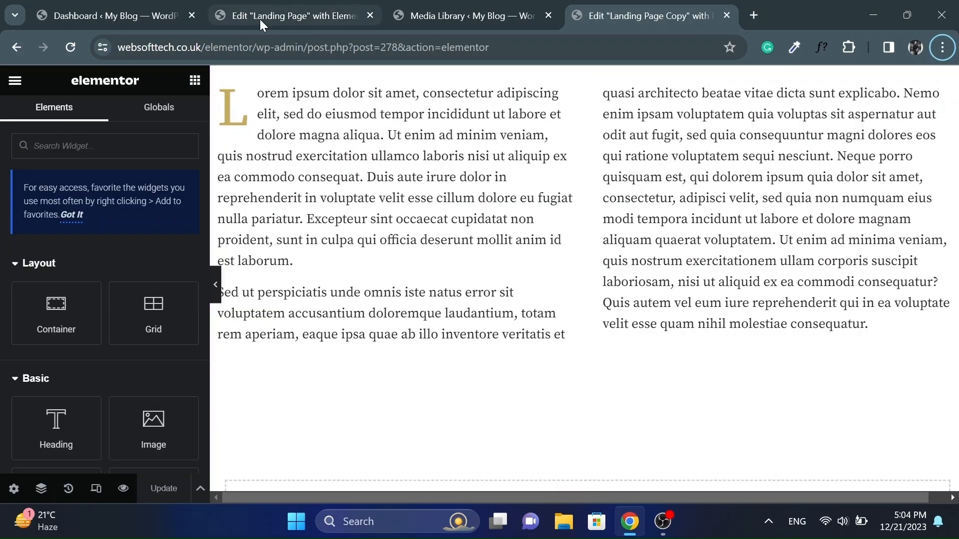
- Examine the layout of the Our Services section below the two-column text in Landing Page
{"action": "left_click", "coordinate": [492, 316]}
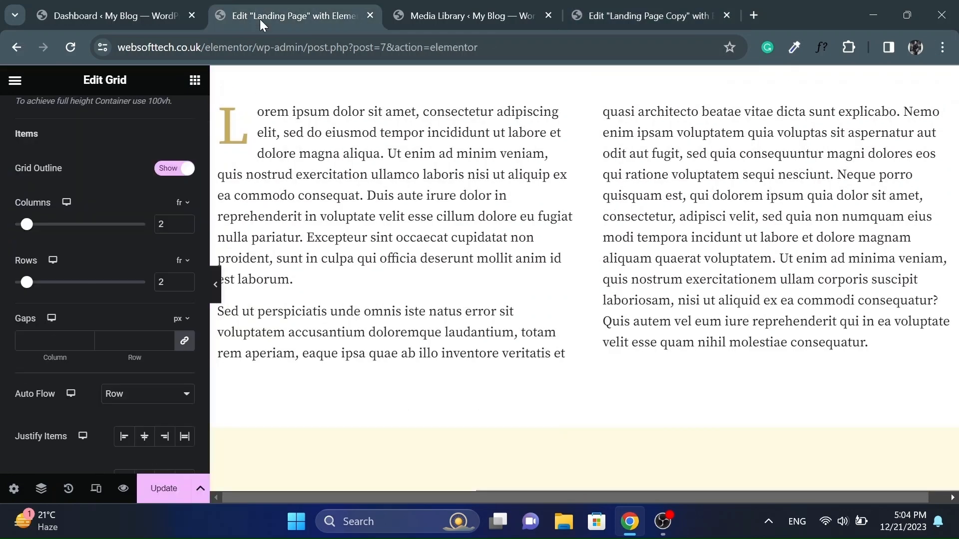
{"action": "scroll", "coordinate": [492, 315], "scroll_direction": "down", "scroll_amount": 8}
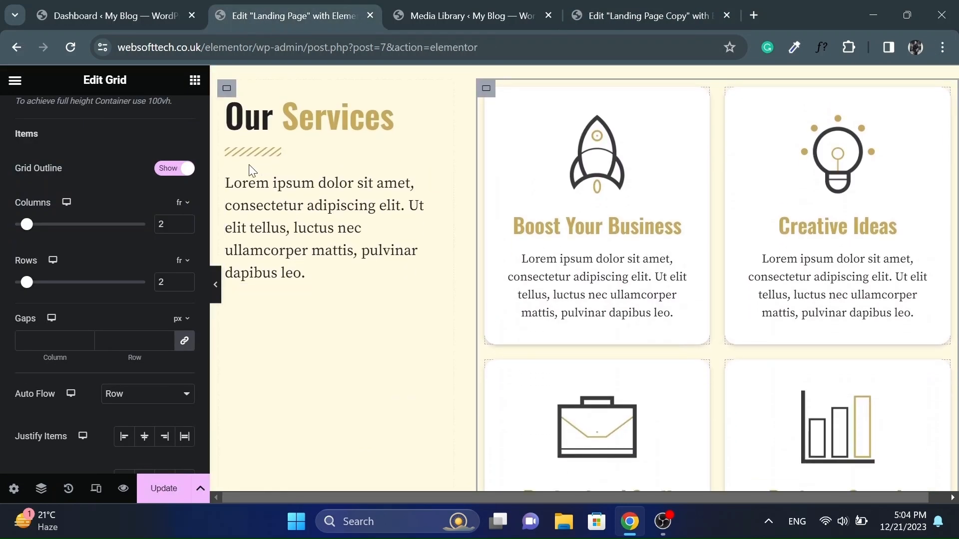
{"action": "scroll", "coordinate": [626, 370], "scroll_direction": "down", "scroll_amount": 5}
{"action": "scroll", "coordinate": [625, 371], "scroll_direction": "up", "scroll_amount": 8}
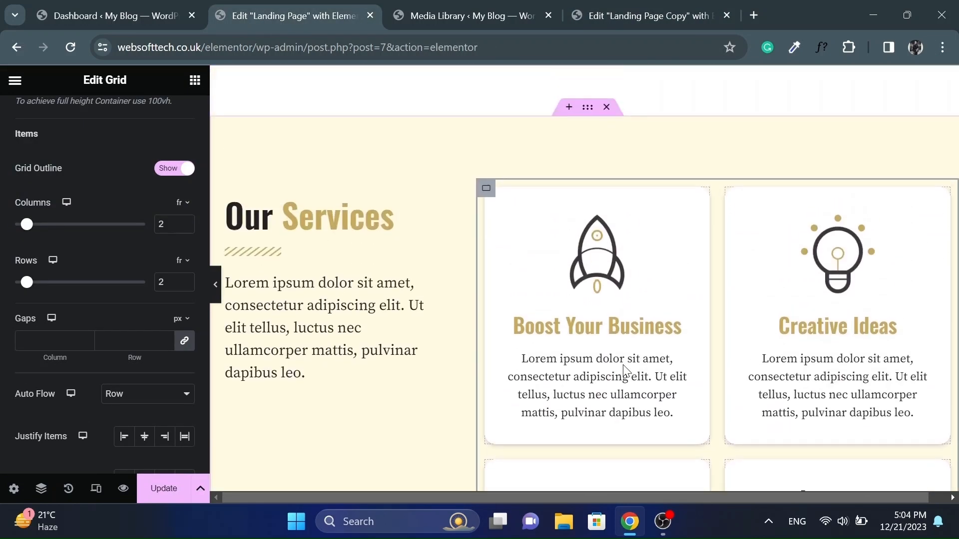
- In Landing Page Copy, add a flexbox container with a one-third and two-thirds structure below the two-column text and check both column widths
{"action": "left_click", "coordinate": [632, 19]}
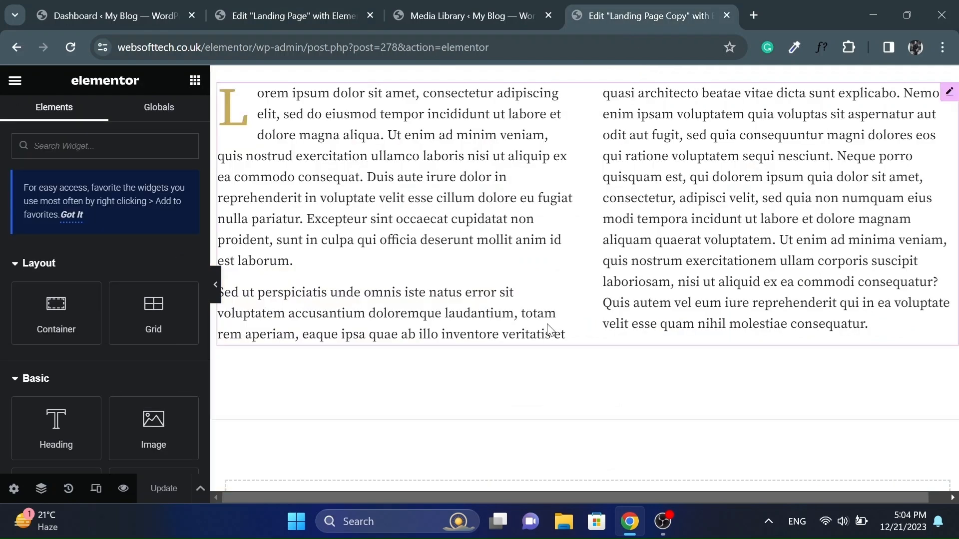
{"action": "scroll", "coordinate": [550, 330], "scroll_direction": "down", "scroll_amount": 1}
{"action": "left_click", "coordinate": [571, 364]}
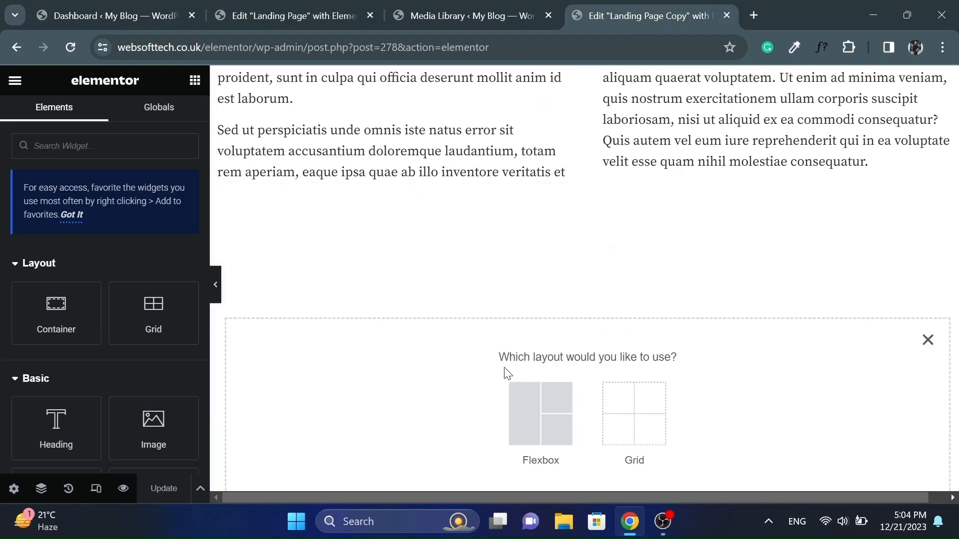
{"action": "left_click", "coordinate": [546, 424]}
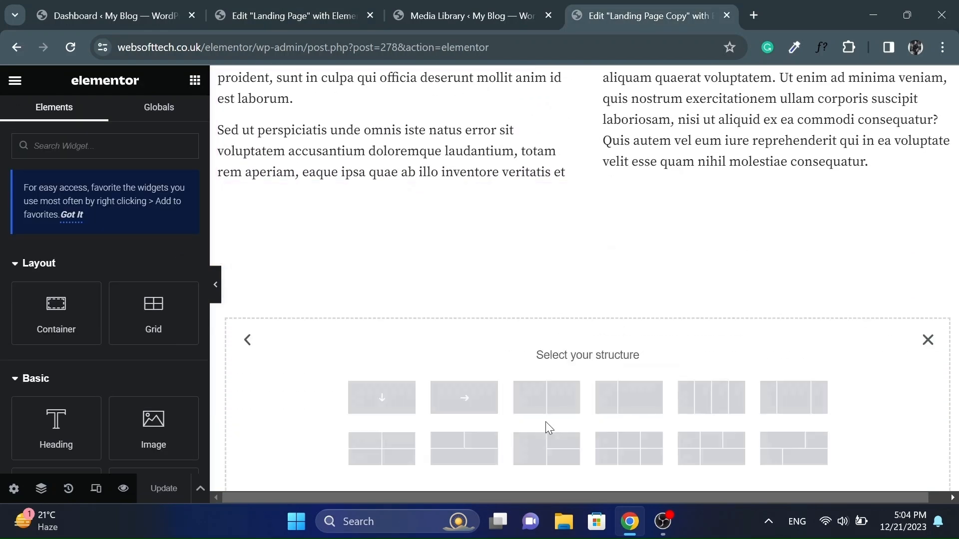
{"action": "left_click", "coordinate": [616, 405]}
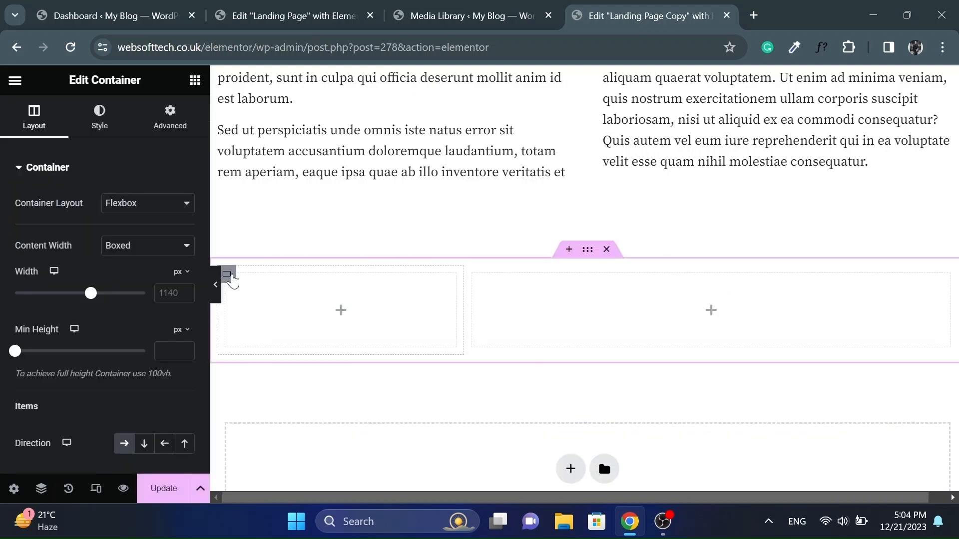
{"action": "left_click", "coordinate": [228, 275]}
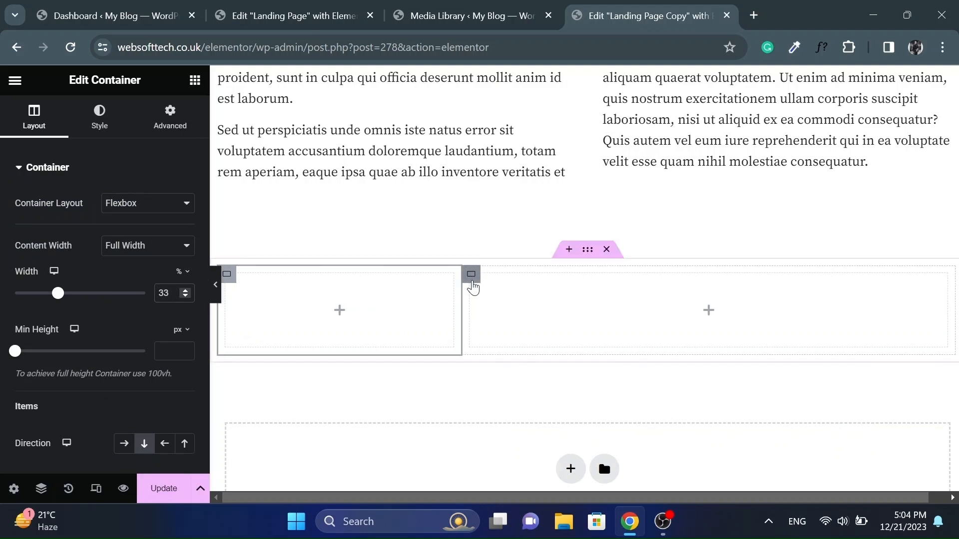
{"action": "left_click", "coordinate": [471, 282]}
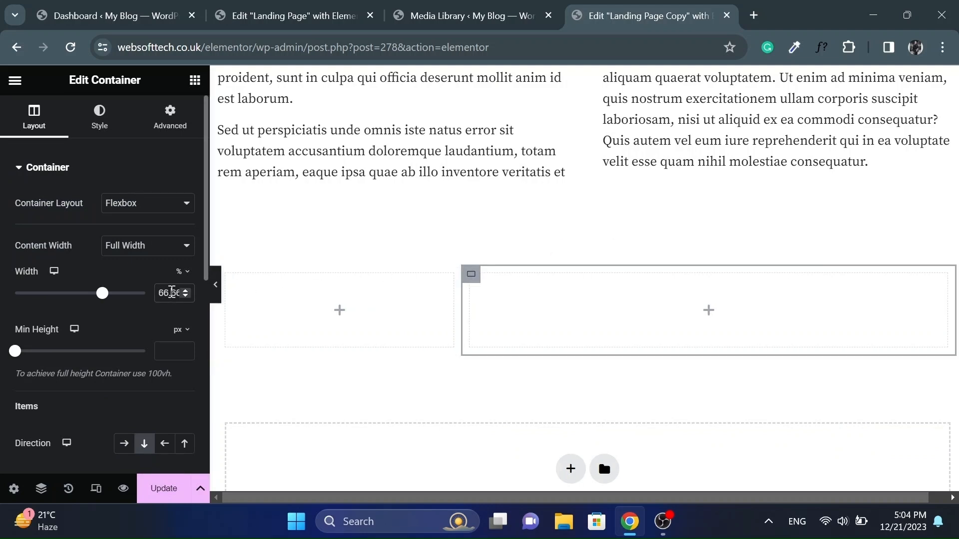
- Give the new section container a classic background in the global Background color, made semi-transparent as #FFF4BAAD
{"action": "left_click", "coordinate": [588, 251]}
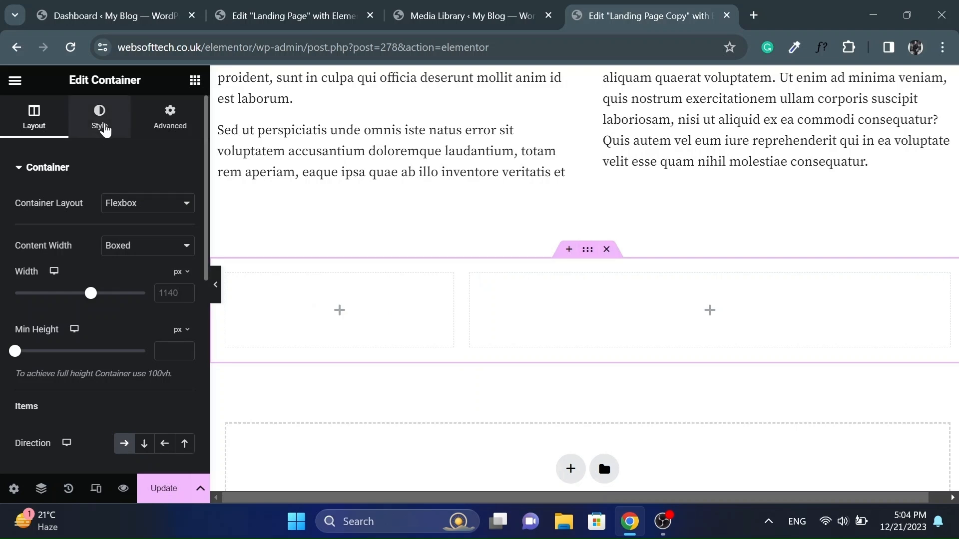
{"action": "left_click", "coordinate": [103, 122]}
{"action": "left_click", "coordinate": [124, 234]}
{"action": "left_click", "coordinate": [164, 265]}
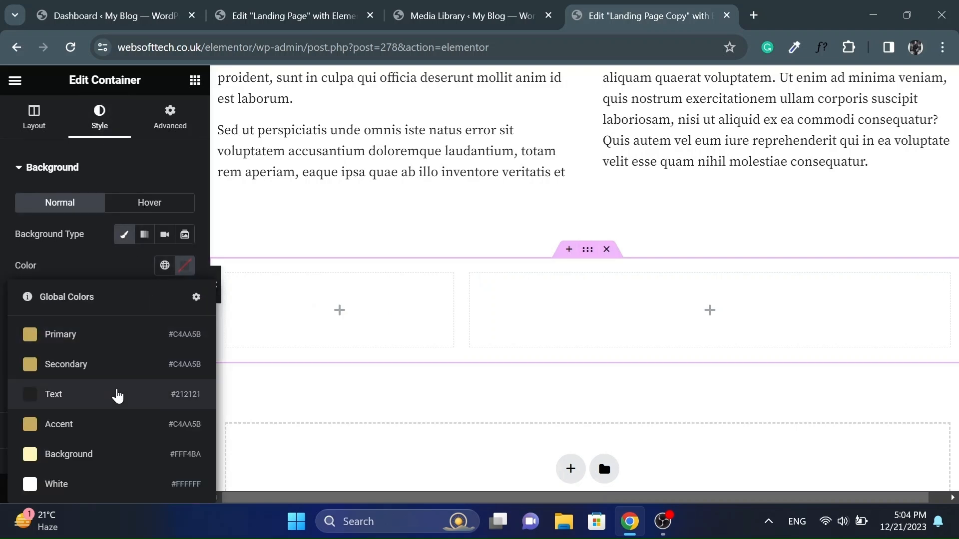
{"action": "left_click", "coordinate": [185, 265]}
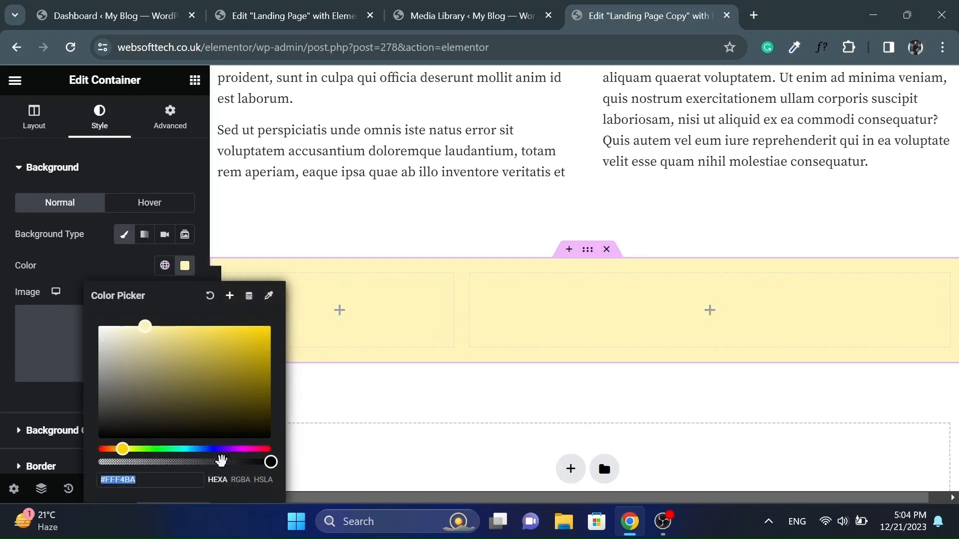
{"action": "left_click_drag", "start_coordinate": [225, 462], "coordinate": [212, 462]}
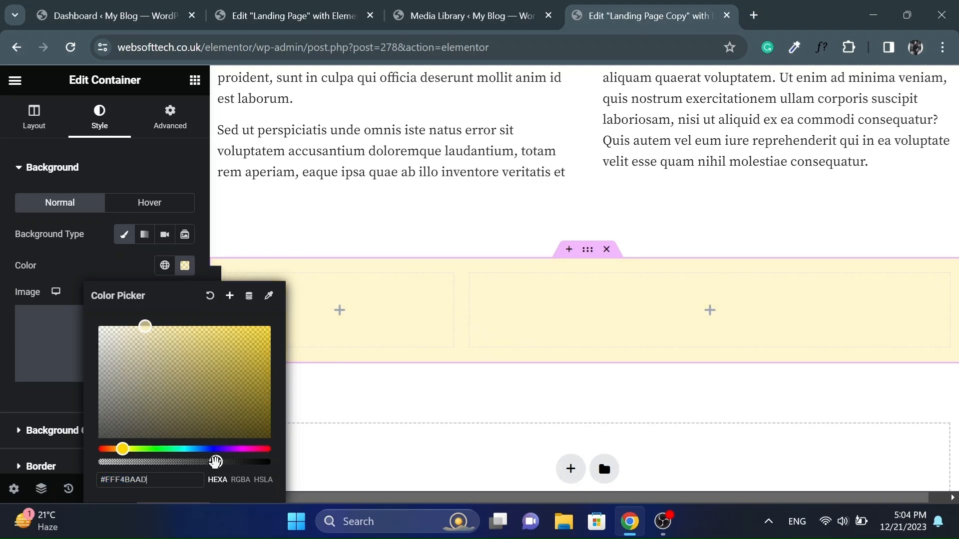
{"action": "left_click", "coordinate": [341, 311]}
- Set the section container's padding to 85 px top and bottom and 10 px right and left
{"action": "left_click", "coordinate": [589, 253]}
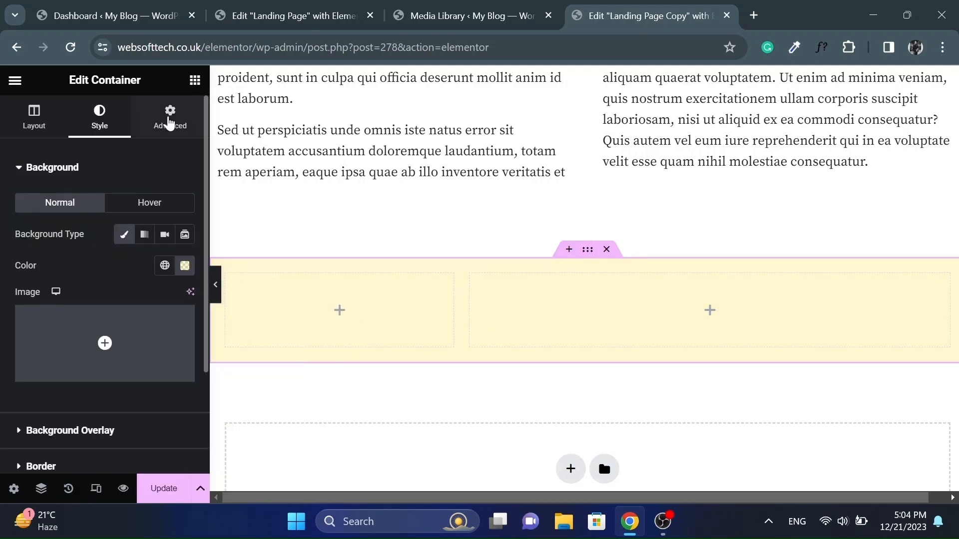
{"action": "left_click", "coordinate": [168, 118]}
{"action": "left_click", "coordinate": [110, 279]}
{"action": "type", "text": "10"}
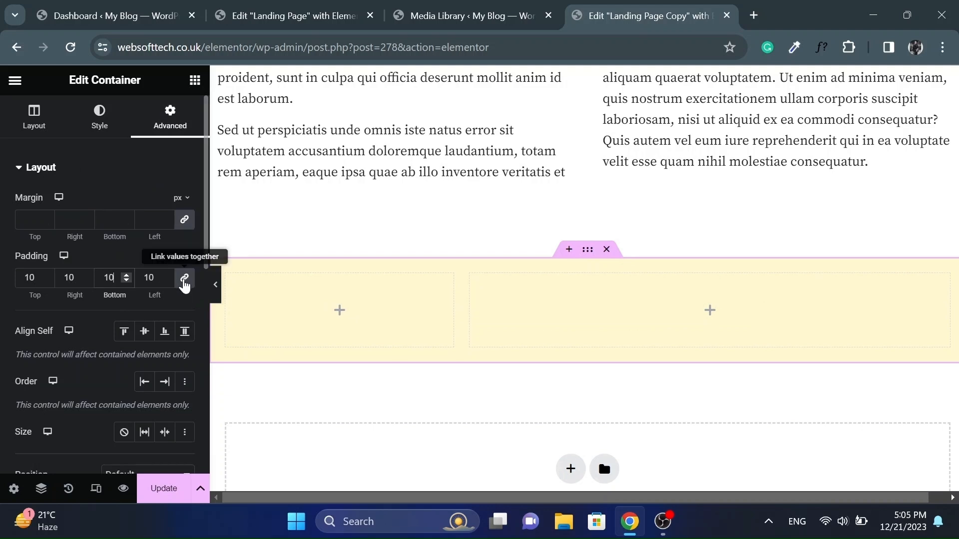
{"action": "type", "text": "85"}
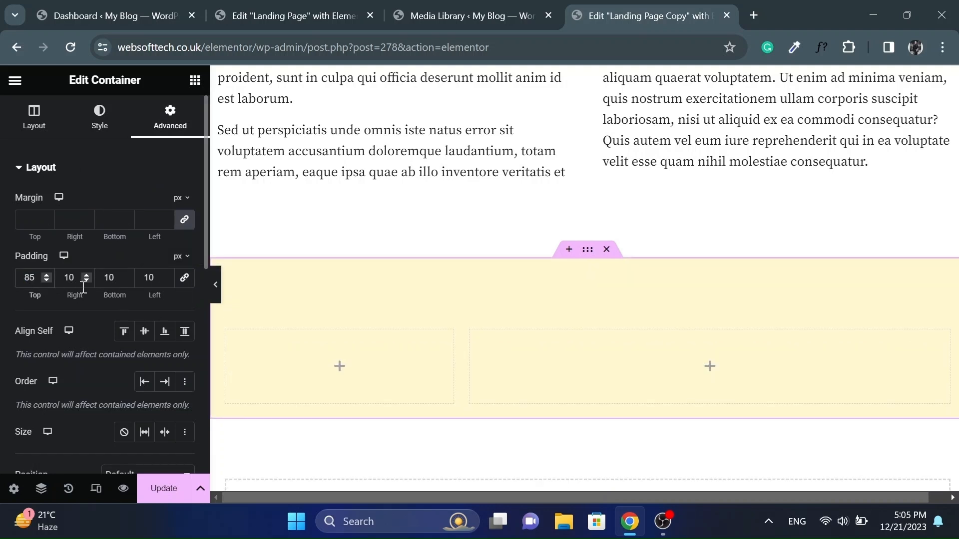
{"action": "double_click", "coordinate": [109, 280]}
{"action": "type", "text": "85"}
- Copy the Our Services heading from Landing Page into the narrow column of the new section in Landing Page Copy
{"action": "left_click", "coordinate": [338, 370]}
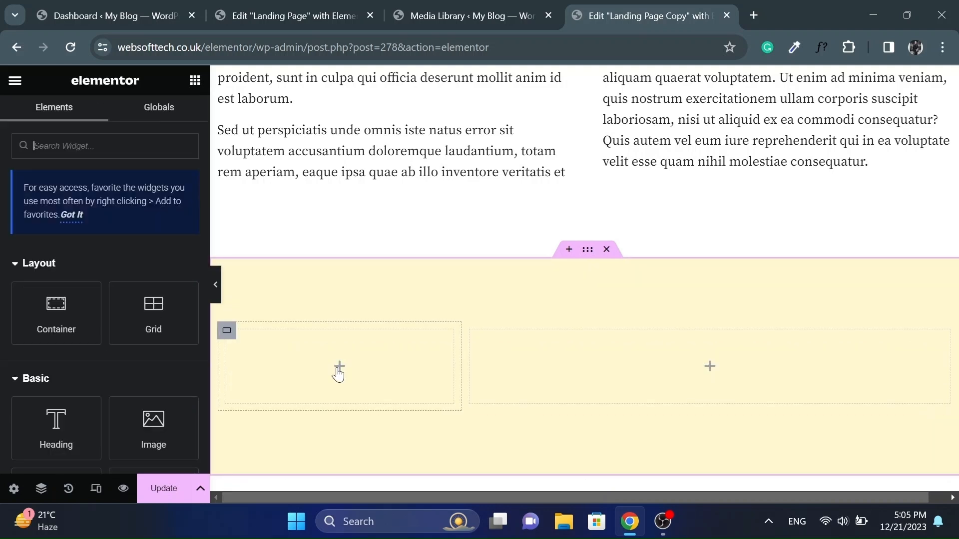
{"action": "left_click", "coordinate": [292, 23]}
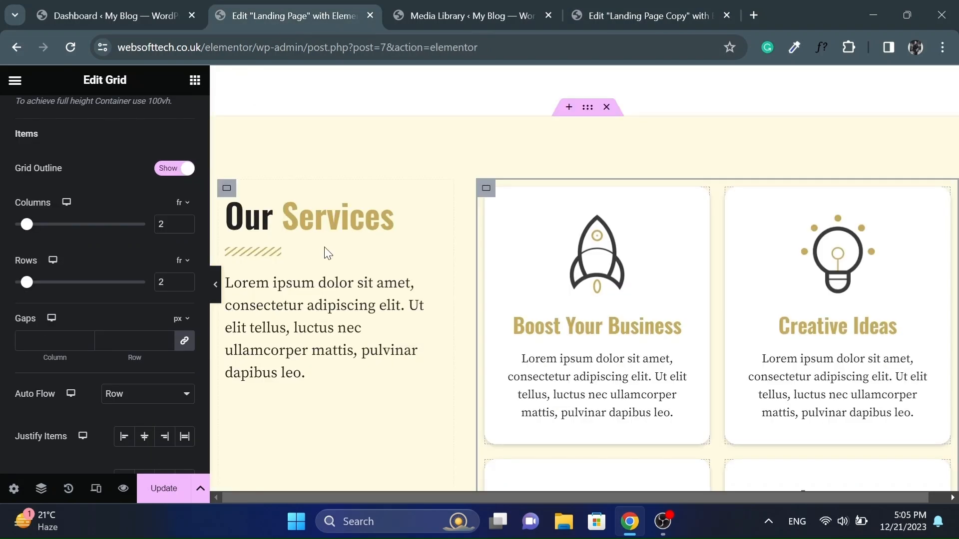
{"action": "right_click", "coordinate": [367, 220]}
{"action": "left_click", "coordinate": [397, 225]}
{"action": "left_click", "coordinate": [644, 16]}
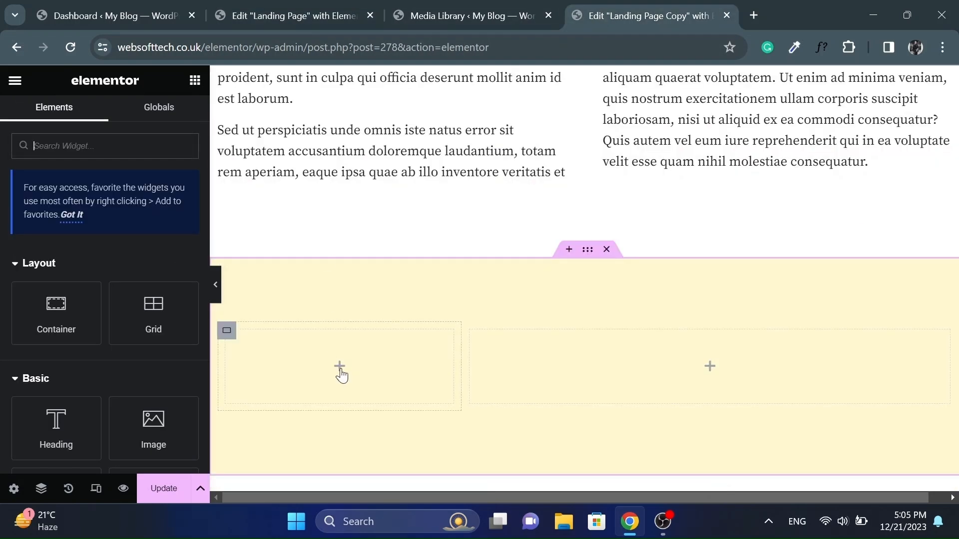
{"action": "right_click", "coordinate": [342, 368]}
{"action": "left_click", "coordinate": [369, 195]}
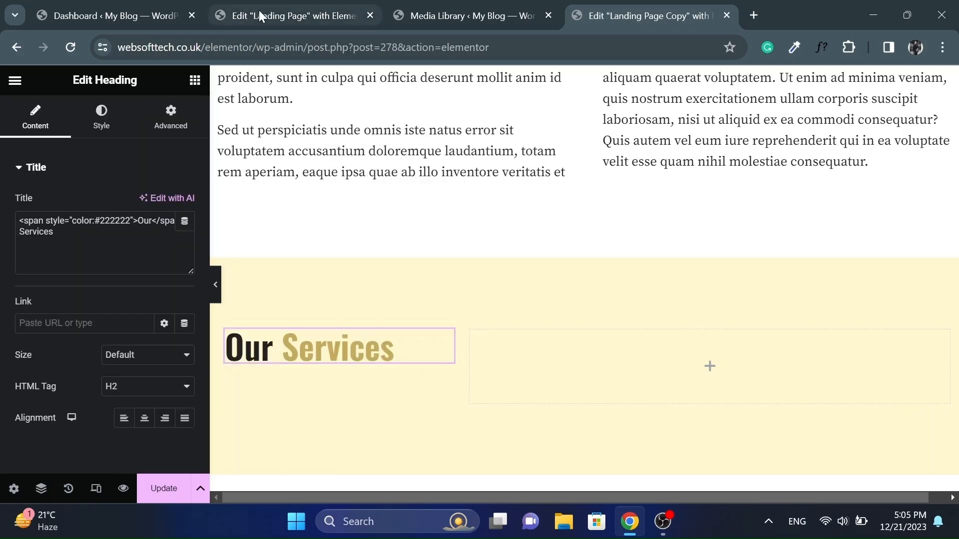
- Copy the slashes divider from Landing Page and paste it below the Our Services heading in Landing Page Copy
{"action": "left_click", "coordinate": [256, 15]}
{"action": "right_click", "coordinate": [326, 260]}
{"action": "left_click", "coordinate": [379, 226]}
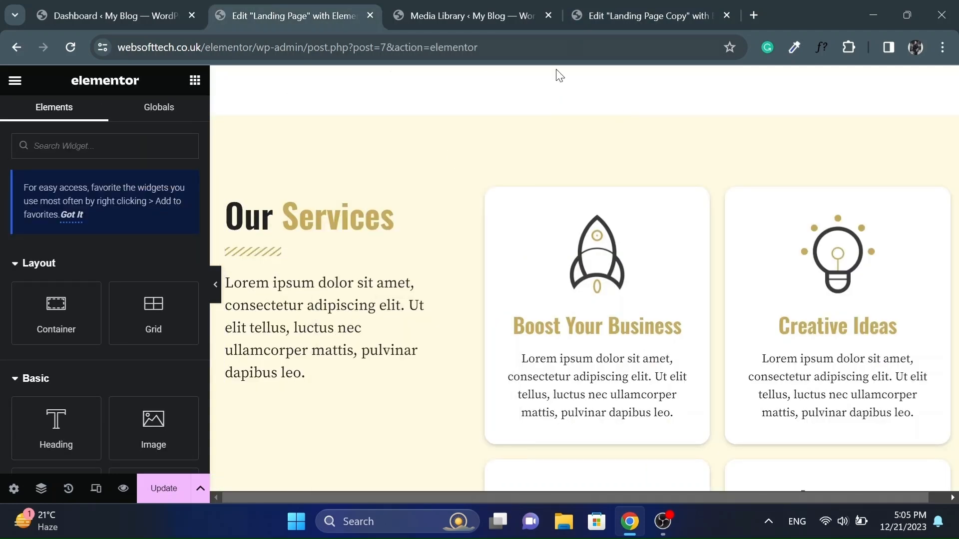
{"action": "left_click", "coordinate": [644, 15]}
{"action": "left_click", "coordinate": [365, 264]}
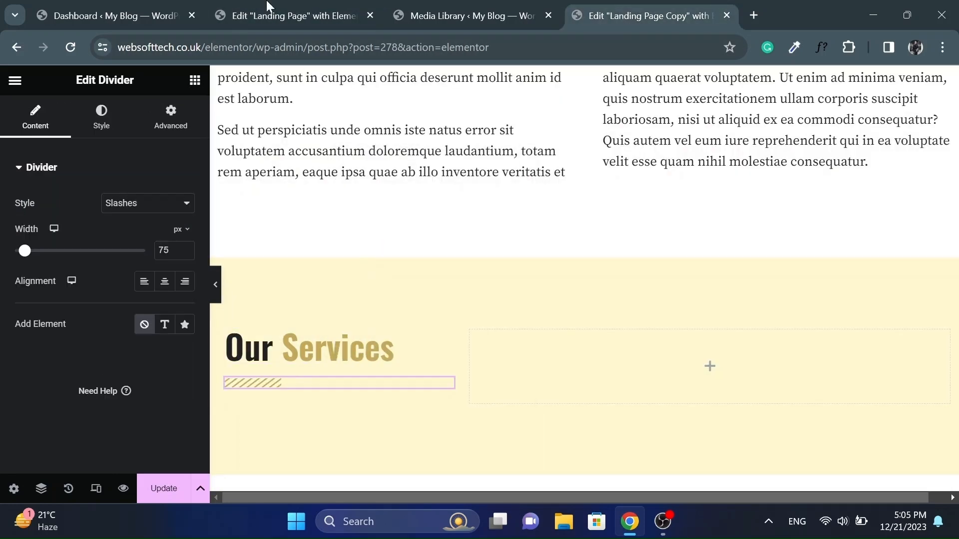
- Copy the lorem ipsum paragraph from Landing Page and paste it below the divider in Landing Page Copy
{"action": "left_click", "coordinate": [272, 14]}
{"action": "right_click", "coordinate": [298, 300]}
{"action": "left_click", "coordinate": [330, 236]}
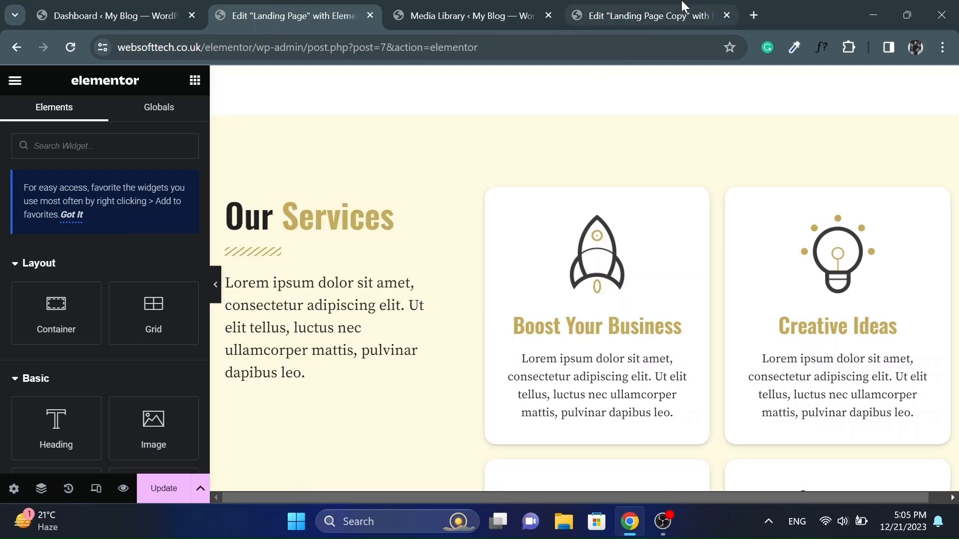
{"action": "left_click", "coordinate": [649, 15]}
{"action": "right_click", "coordinate": [346, 385]}
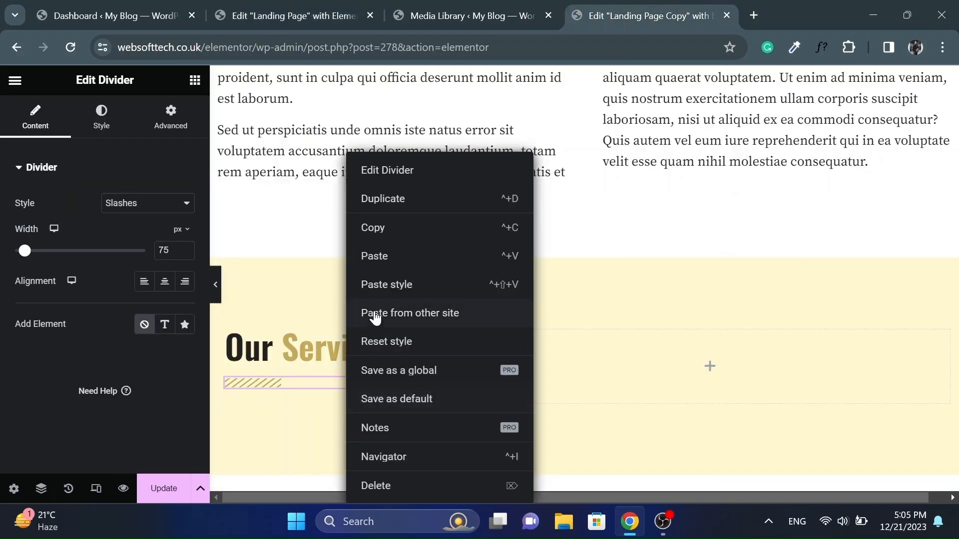
{"action": "left_click", "coordinate": [388, 257]}
- Review the color span code in the Our Services heading's title and the style setting of the divider
{"action": "left_click", "coordinate": [337, 354]}
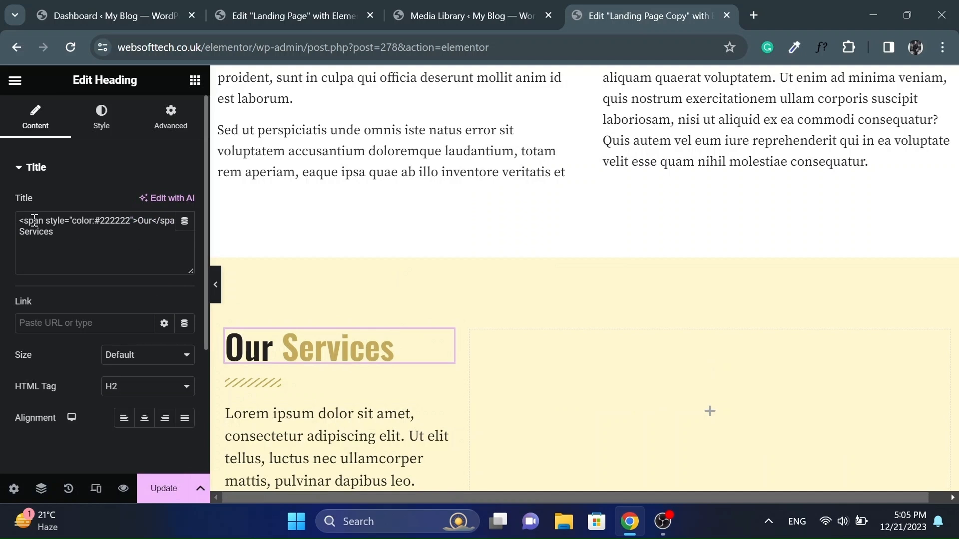
{"action": "left_click_drag", "start_coordinate": [16, 217], "coordinate": [121, 209]}
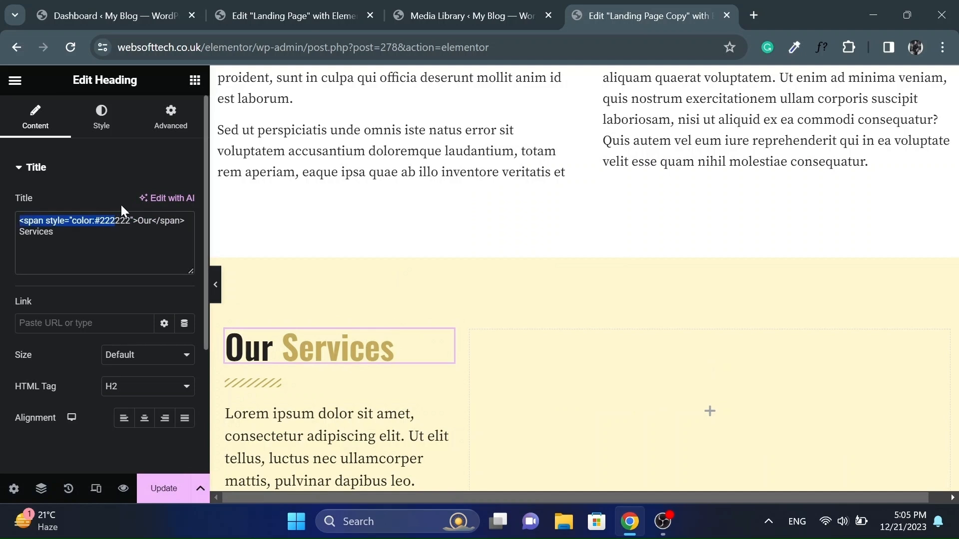
{"action": "left_click", "coordinate": [190, 219]}
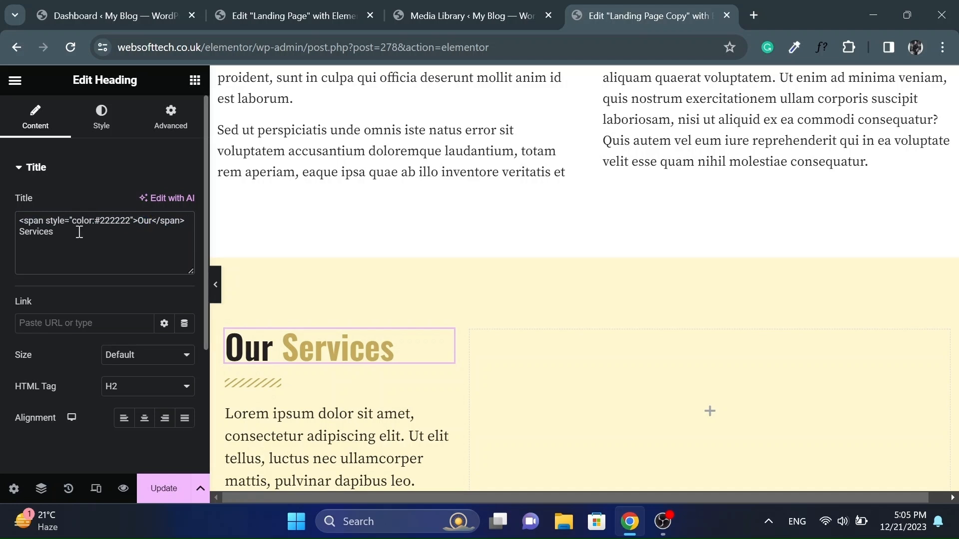
{"action": "scroll", "coordinate": [281, 347], "scroll_direction": "down", "scroll_amount": 1}
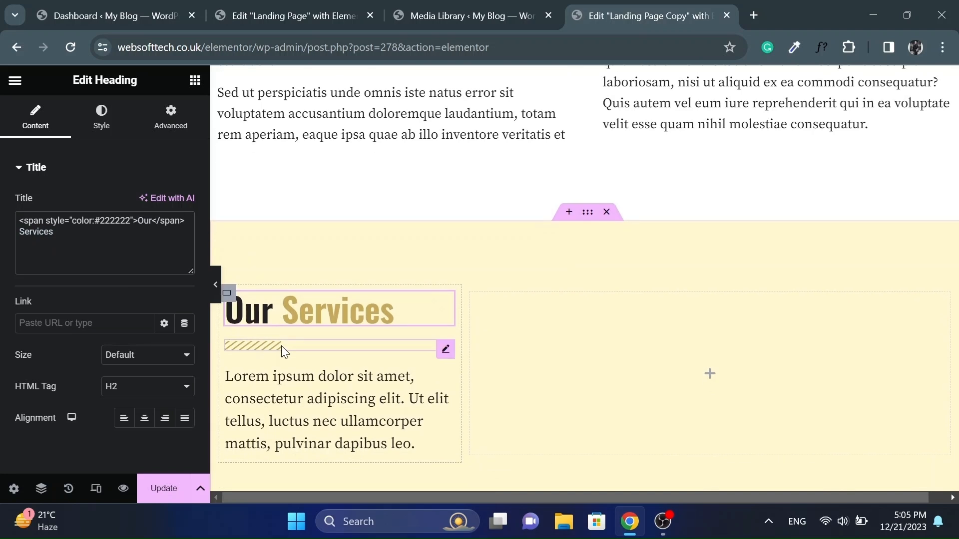
{"action": "left_click", "coordinate": [305, 344]}
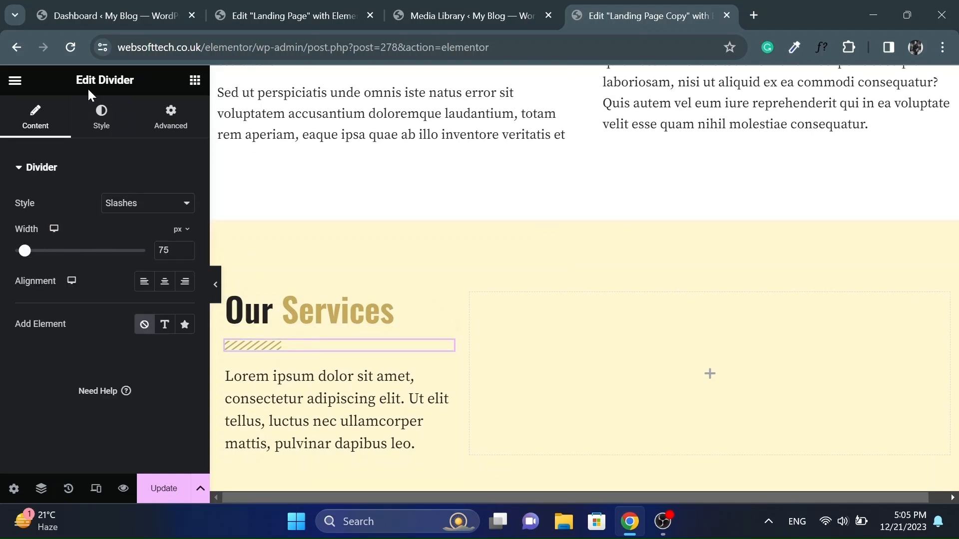
{"action": "left_click", "coordinate": [142, 205]}
{"action": "left_click", "coordinate": [131, 300]}
{"action": "scroll", "coordinate": [385, 363], "scroll_direction": "down", "scroll_amount": 3}
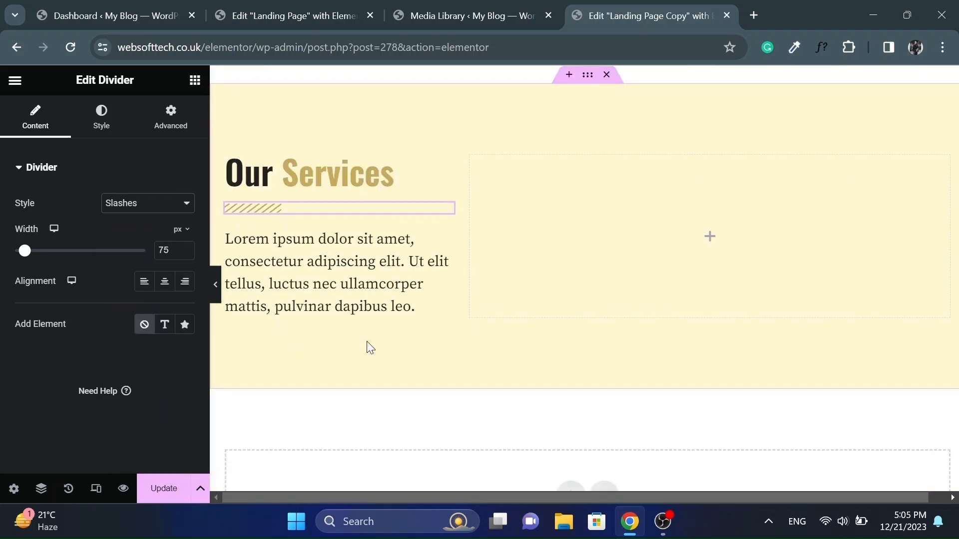
- Insert a container into the section's wide column and duplicate it to make two side-by-side boxes
{"action": "left_click", "coordinate": [711, 239]}
{"action": "left_click", "coordinate": [711, 239]}
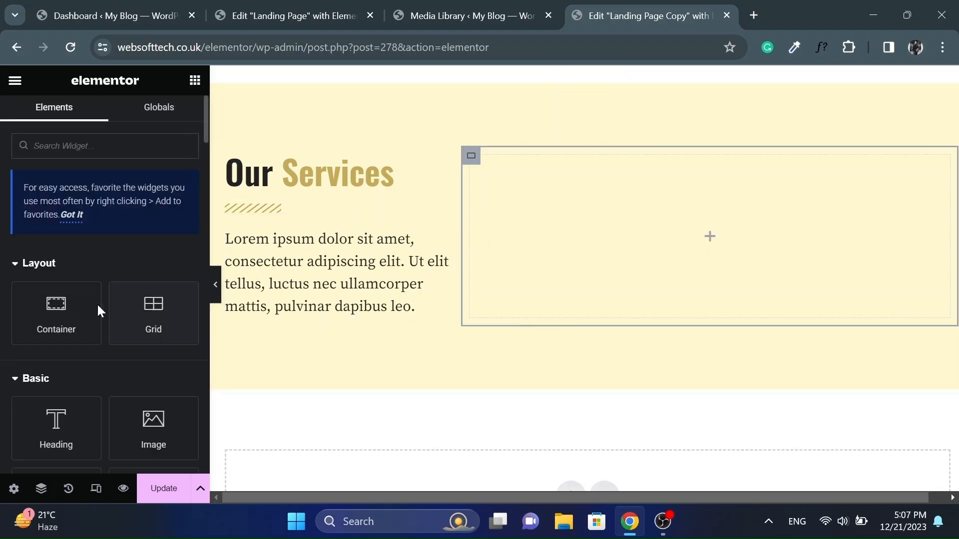
{"action": "left_click_drag", "start_coordinate": [98, 307], "coordinate": [508, 235]}
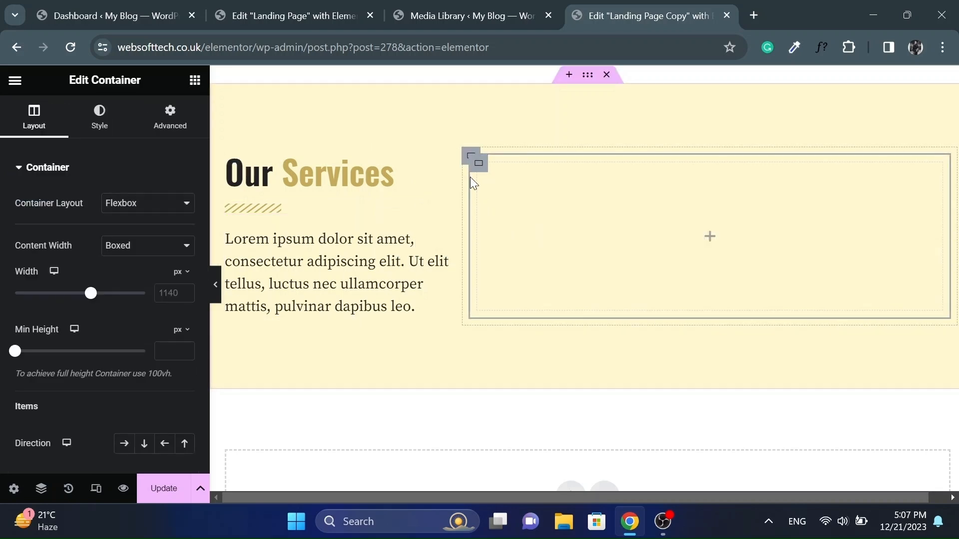
{"action": "right_click", "coordinate": [482, 167]}
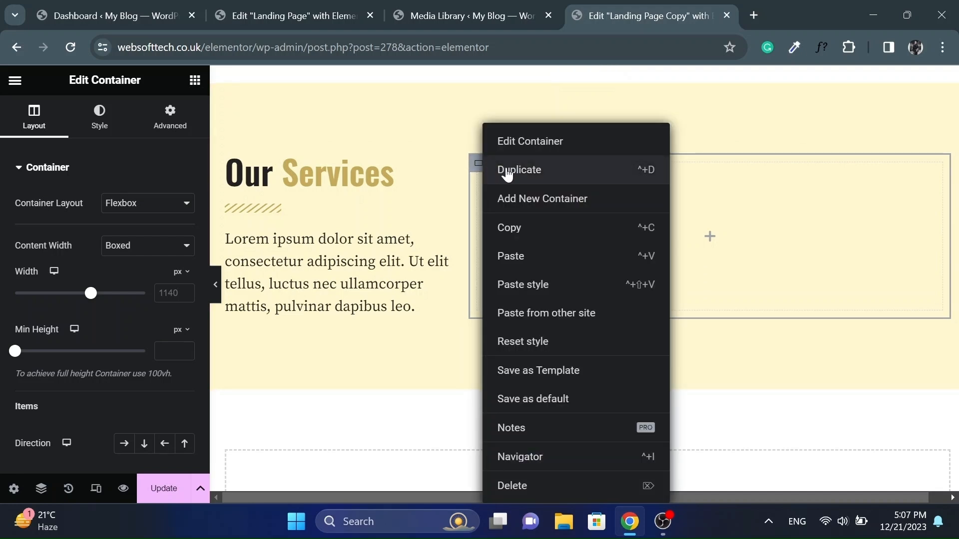
{"action": "left_click", "coordinate": [508, 172]}
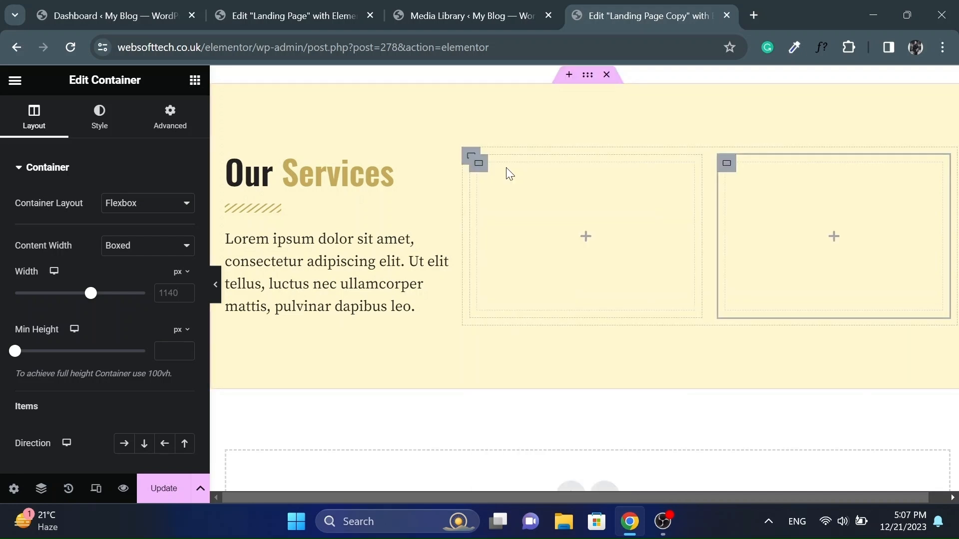
- Copy the rocket image from Landing Page into the first box of the wide column in Landing Page Copy
{"action": "left_click", "coordinate": [585, 240]}
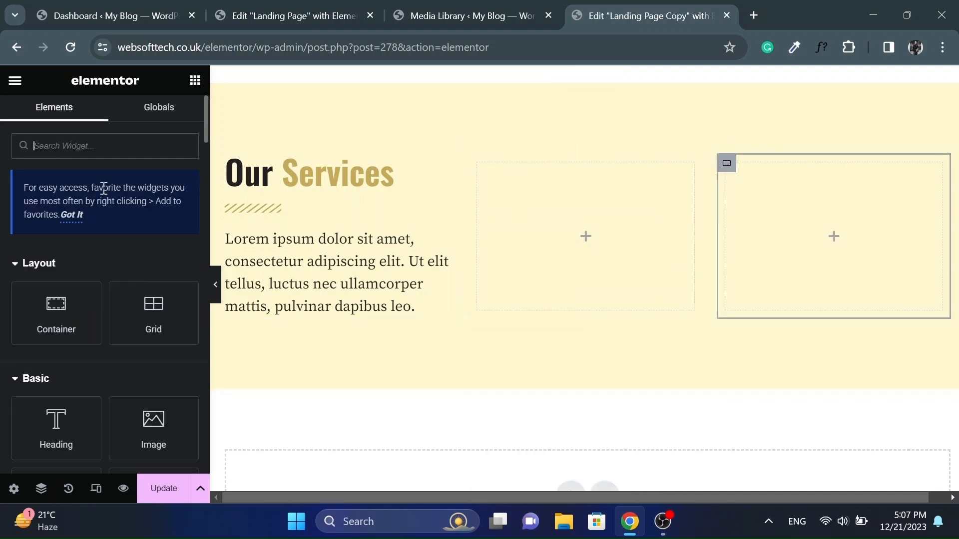
{"action": "left_click", "coordinate": [274, 17]}
{"action": "right_click", "coordinate": [610, 264]}
{"action": "left_click", "coordinate": [630, 224]}
{"action": "left_click", "coordinate": [602, 15]}
{"action": "right_click", "coordinate": [585, 240]}
{"action": "left_click", "coordinate": [610, 260]}
- Copy the Boost Your Business heading from Landing Page and paste it below the rocket image in Landing Page Copy
{"action": "left_click", "coordinate": [319, 20]}
{"action": "right_click", "coordinate": [605, 323]}
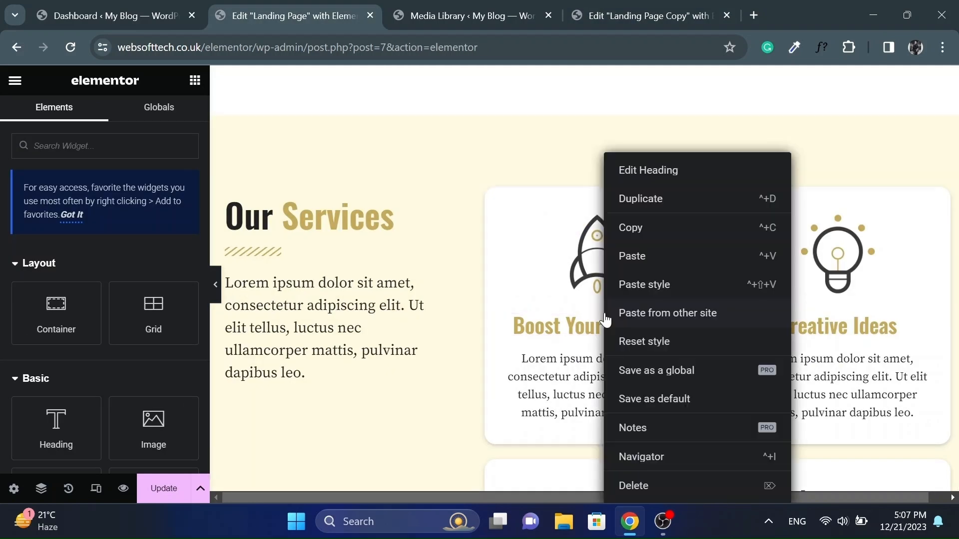
{"action": "left_click", "coordinate": [630, 228]}
{"action": "left_click", "coordinate": [631, 16]}
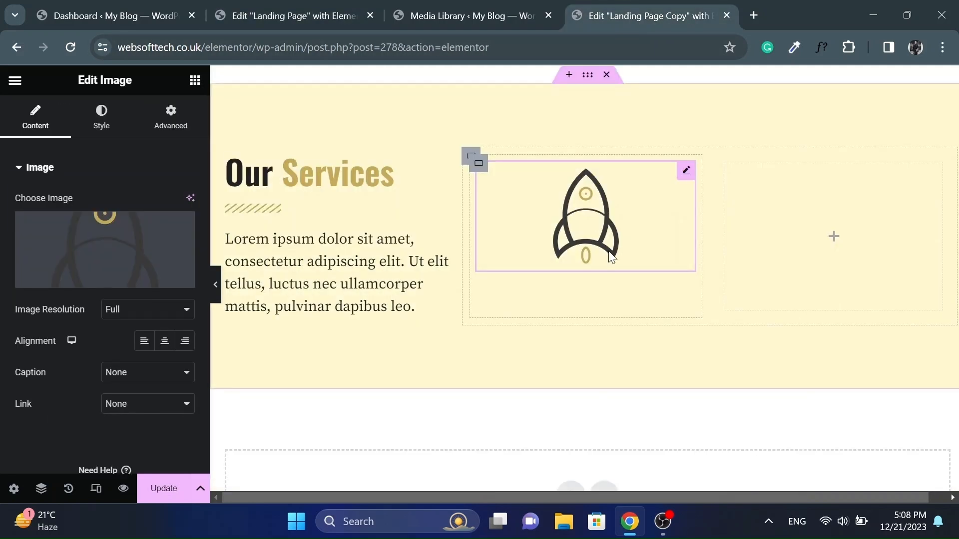
{"action": "right_click", "coordinate": [608, 254]}
{"action": "left_click", "coordinate": [651, 259]}
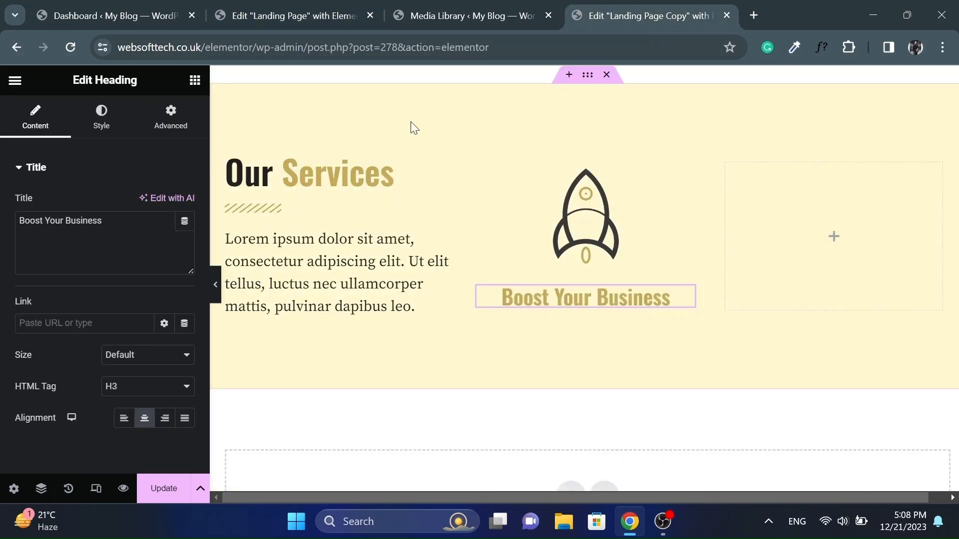
- Copy the Boost Your Business description text from Landing Page and paste it below the matching heading in Landing Page Copy
{"action": "left_click", "coordinate": [294, 16]}
{"action": "right_click", "coordinate": [556, 305]}
{"action": "left_click", "coordinate": [590, 223]}
{"action": "left_click", "coordinate": [607, 16]}
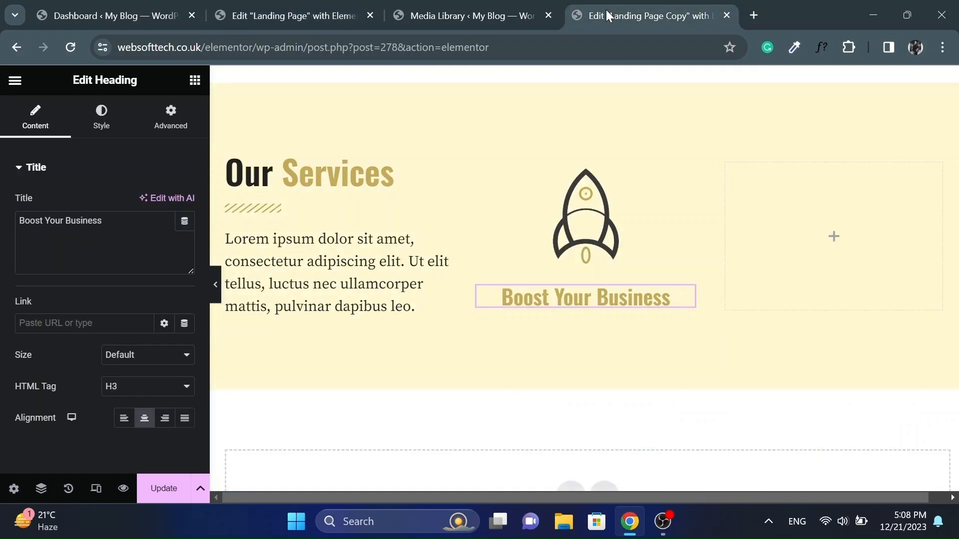
{"action": "right_click", "coordinate": [590, 298]}
{"action": "left_click", "coordinate": [614, 258]}
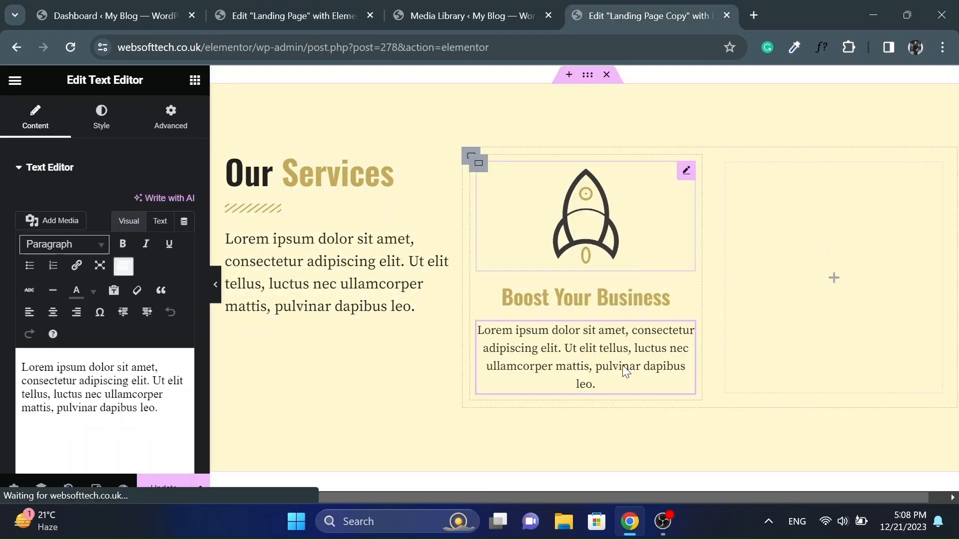
- Duplicate the Boost Your Business box three times to make four filled boxes, and delete the leftover empty box
{"action": "left_click", "coordinate": [479, 172]}
{"action": "right_click", "coordinate": [479, 172]}
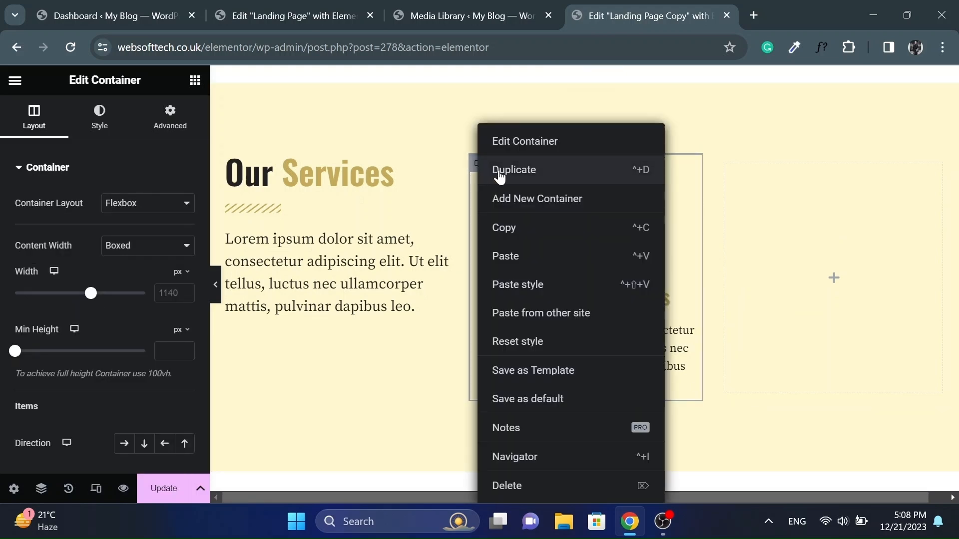
{"action": "left_click", "coordinate": [499, 172]}
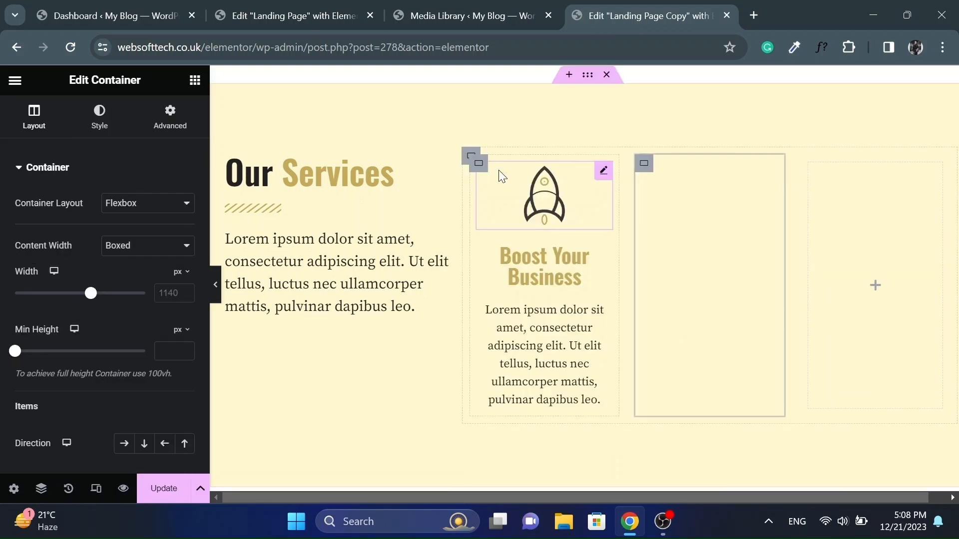
{"action": "right_click", "coordinate": [644, 164]}
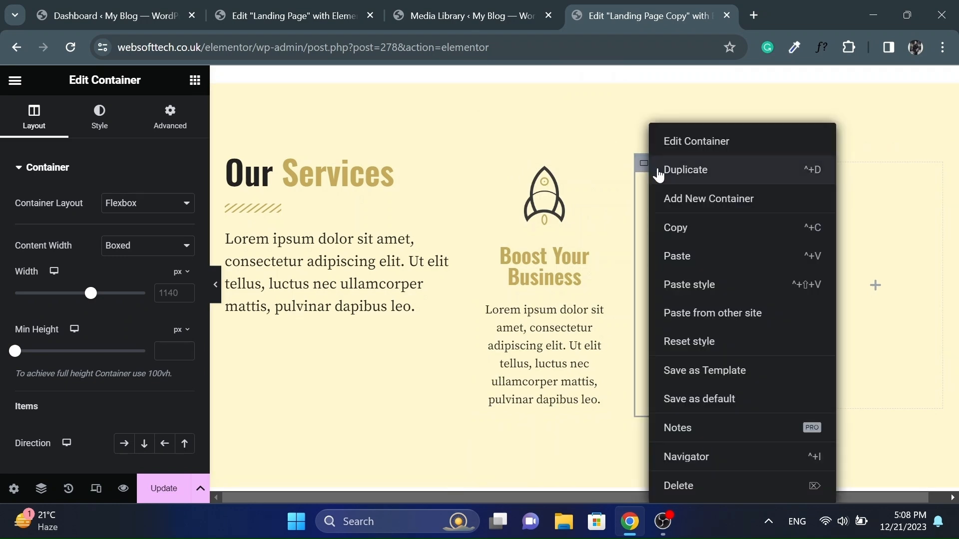
{"action": "left_click", "coordinate": [695, 181]}
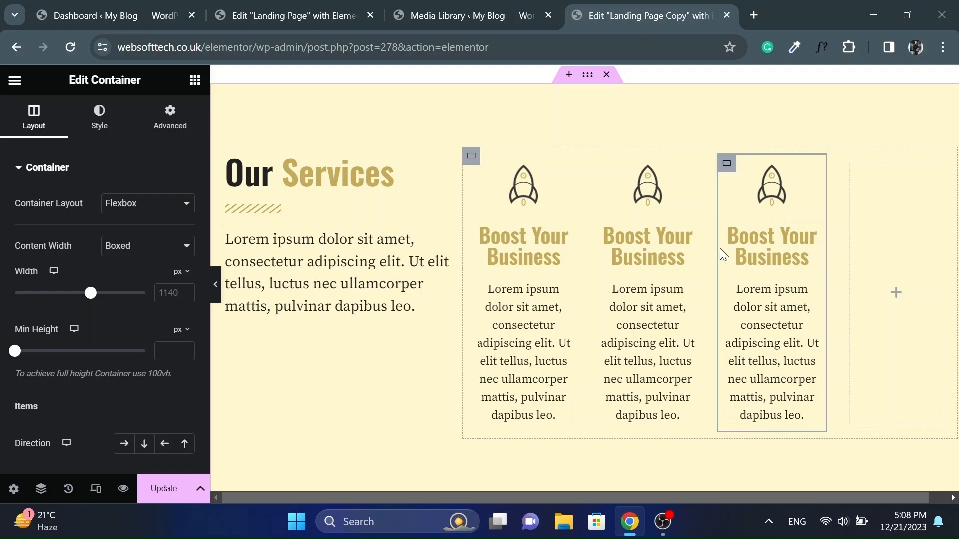
{"action": "right_click", "coordinate": [726, 166]}
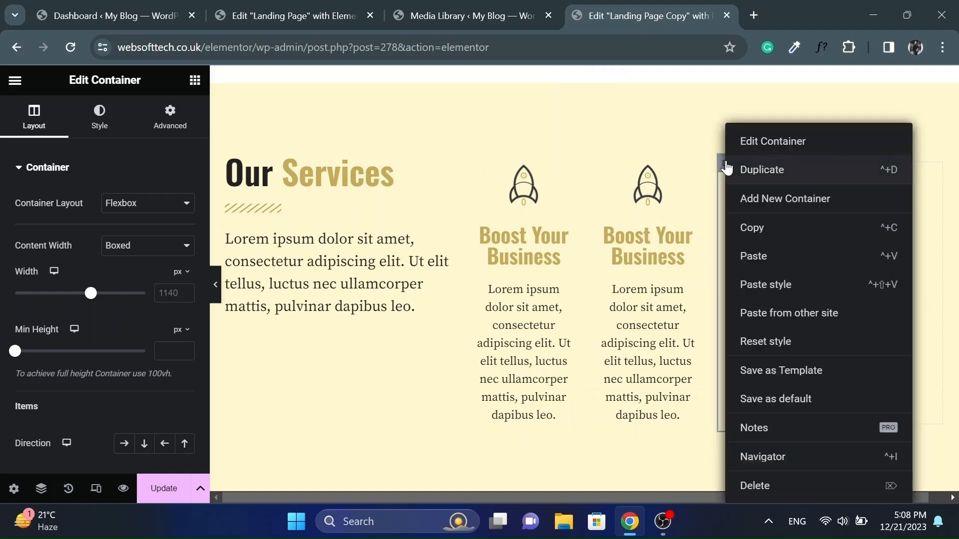
{"action": "left_click", "coordinate": [761, 170]}
{"action": "right_click", "coordinate": [875, 170]}
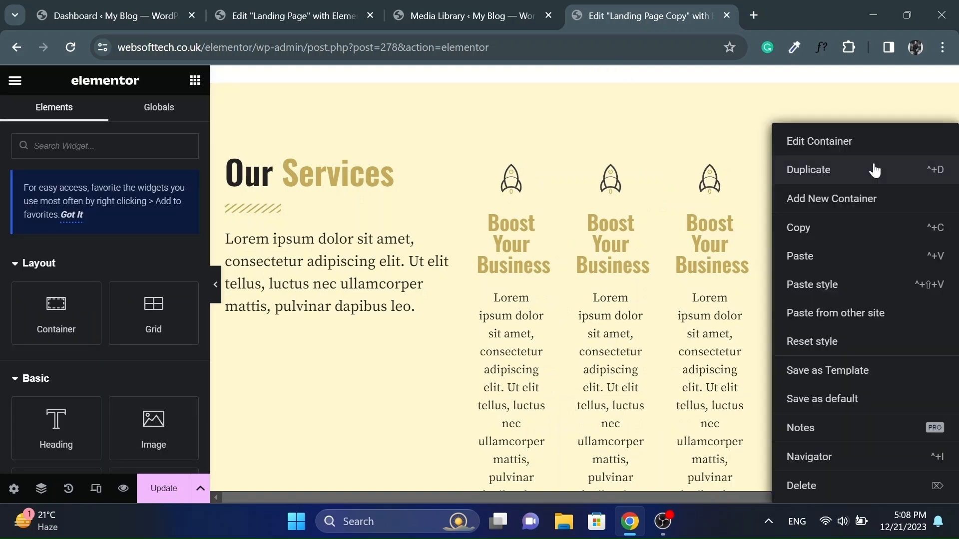
{"action": "left_click", "coordinate": [803, 484]}
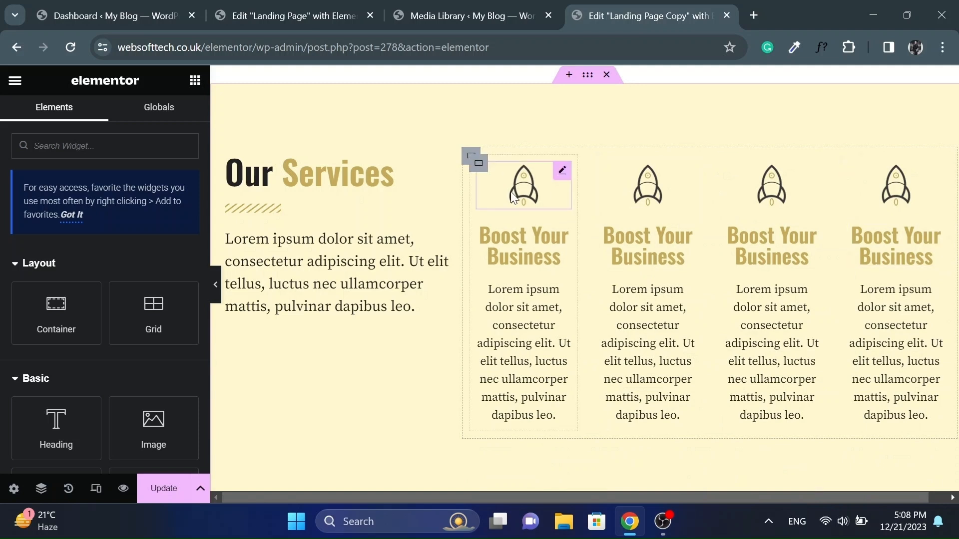
- Change the layout of the container holding the four service boxes to Grid
{"action": "left_click", "coordinate": [469, 156]}
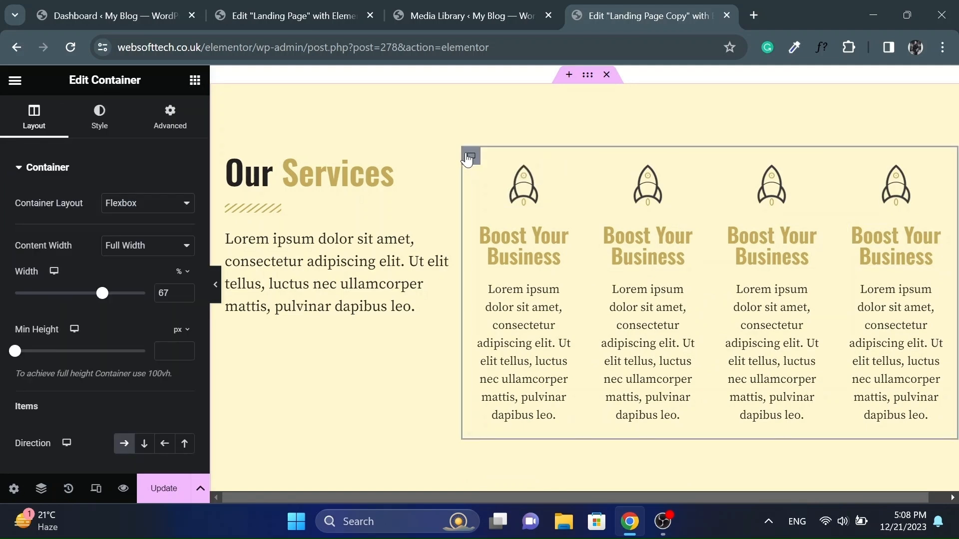
{"action": "left_click", "coordinate": [125, 213]}
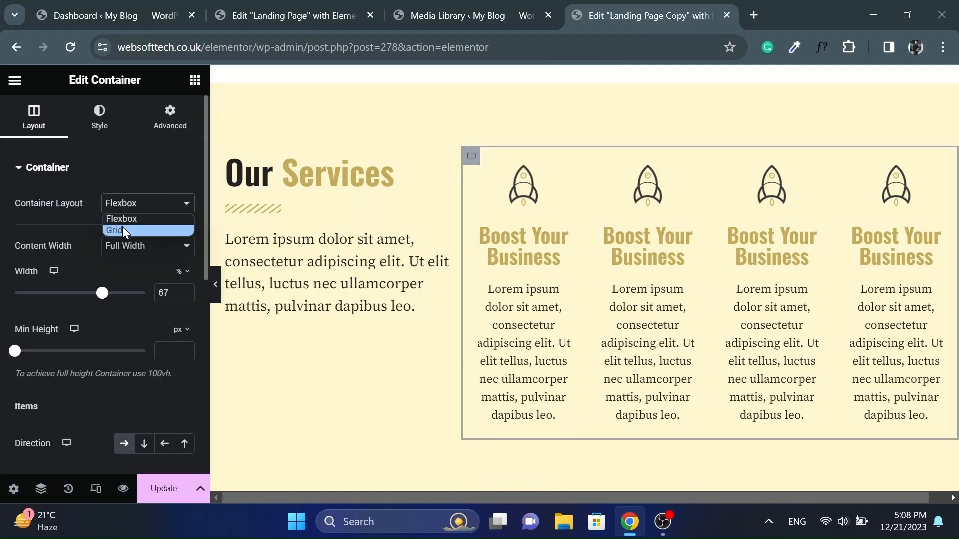
{"action": "left_click", "coordinate": [122, 227]}
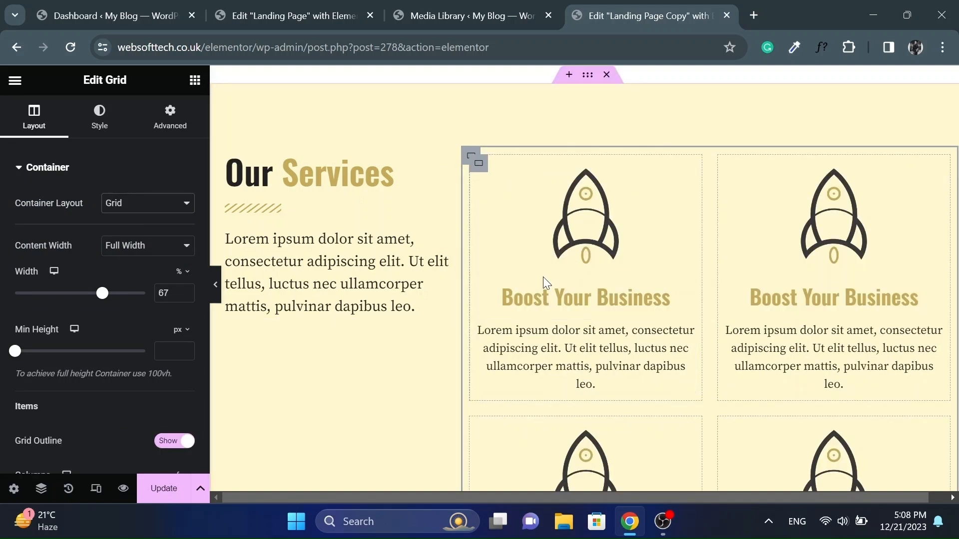
- Replace the second service box's rocket image with the light bulb image creativity-svgrepo-com.png from the media library
{"action": "left_click", "coordinate": [832, 223]}
{"action": "left_click", "coordinate": [108, 244]}
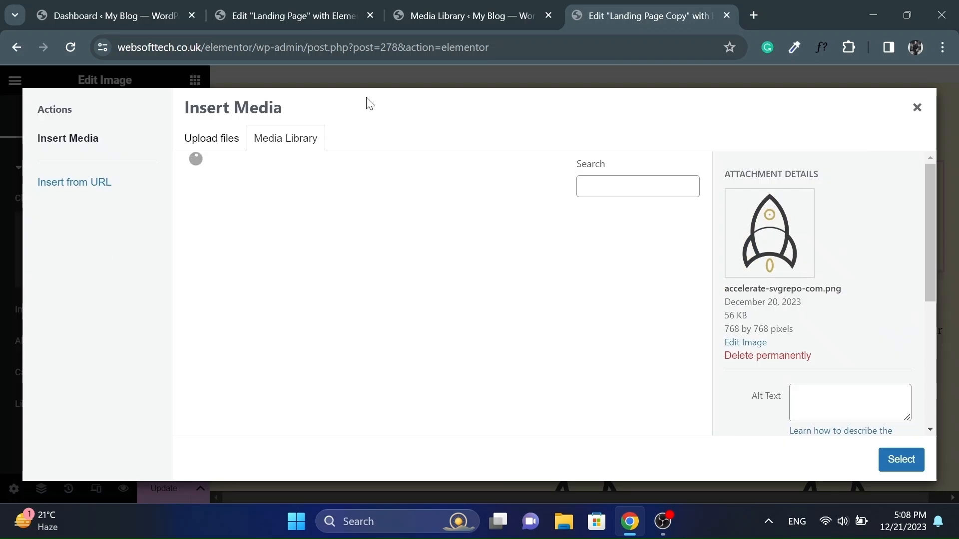
{"action": "left_click", "coordinate": [306, 16]}
{"action": "left_click", "coordinate": [625, 19]}
{"action": "left_click", "coordinate": [236, 356]}
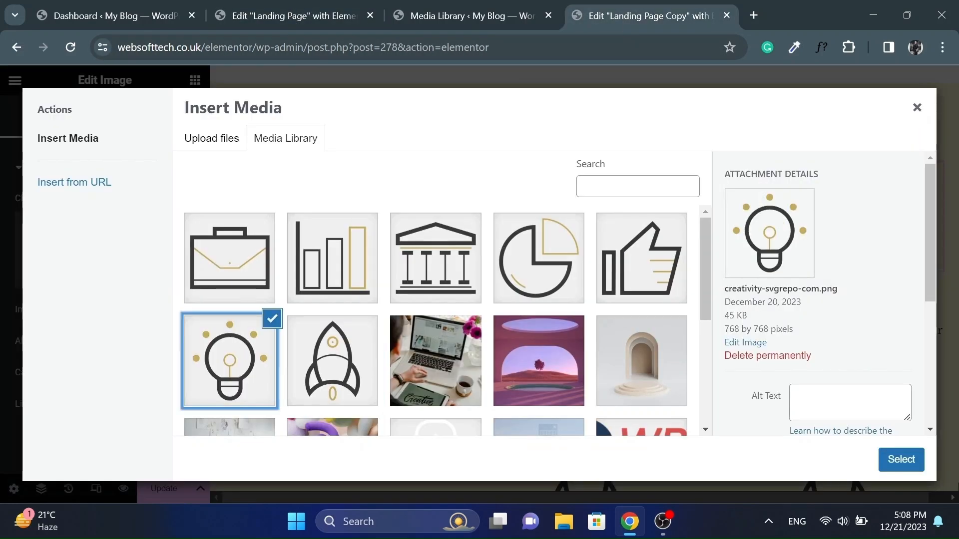
{"action": "left_click", "coordinate": [914, 461]}
- Copy the title Creative Ideas from Landing Page and use it as the second service box's heading in Landing Page Copy
{"action": "left_click", "coordinate": [293, 18]}
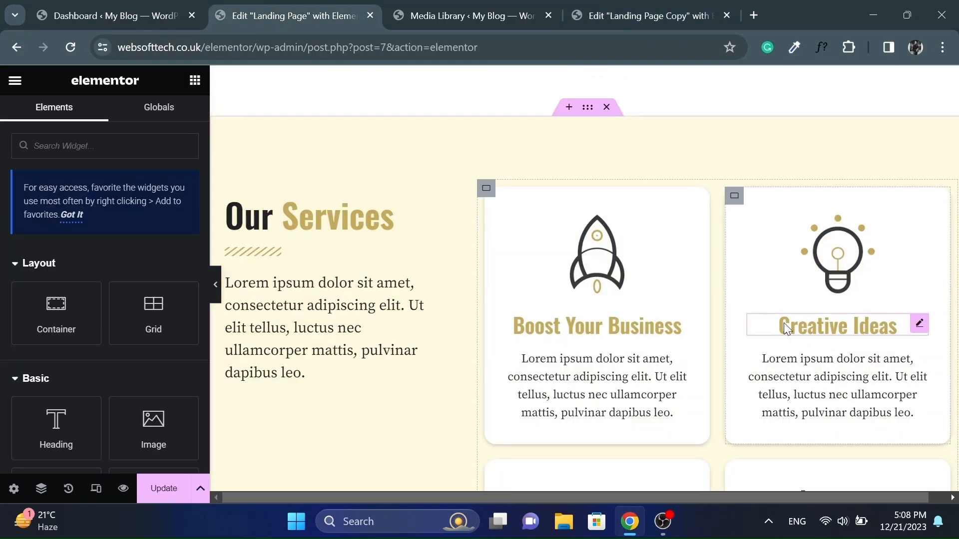
{"action": "double_click", "coordinate": [45, 220]}
{"action": "key", "text": "ctrl+c"}
{"action": "left_click", "coordinate": [644, 15]}
{"action": "left_click", "coordinate": [804, 301]}
{"action": "left_click", "coordinate": [30, 242]}
{"action": "key", "text": "ctrl+a"}
{"action": "key", "text": "ctrl+v"}
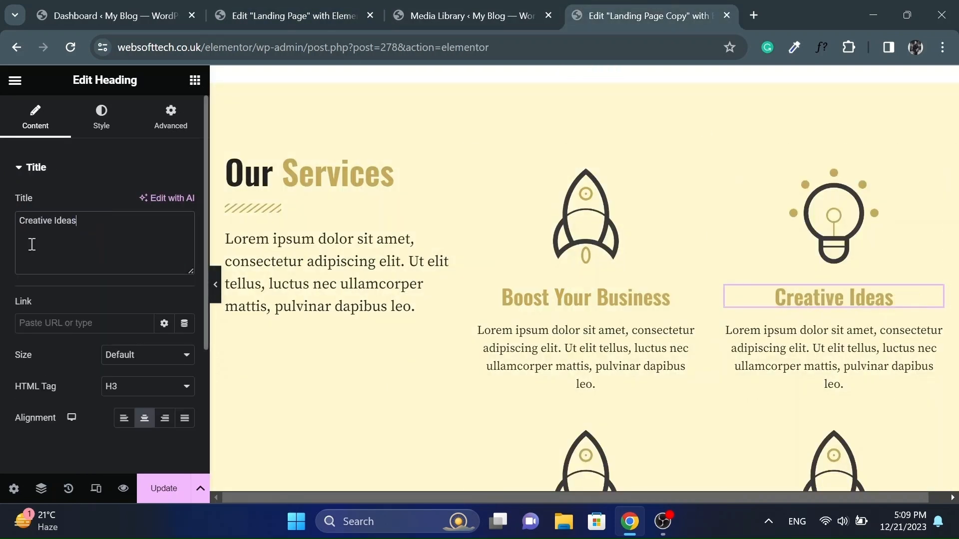
- Replace the third service box's rocket image with the briefcase image from the media library
{"action": "scroll", "coordinate": [626, 367], "scroll_direction": "down", "scroll_amount": 2}
{"action": "left_click", "coordinate": [635, 372]}
{"action": "left_click", "coordinate": [128, 229]}
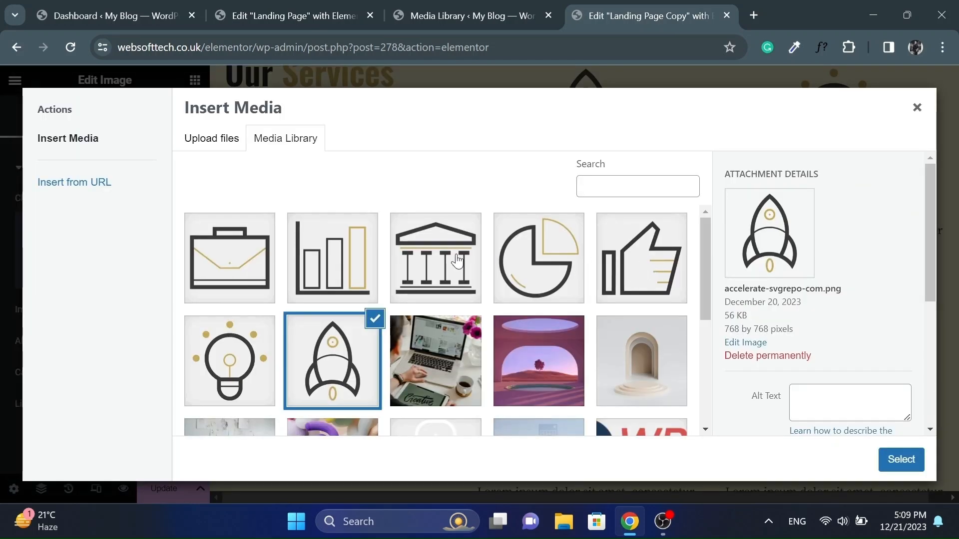
{"action": "left_click", "coordinate": [260, 257]}
{"action": "left_click", "coordinate": [901, 459]}
- Copy the title Professional Staff from Landing Page and use it as the third service box's heading in Landing Page Copy
{"action": "left_click", "coordinate": [295, 16]}
{"action": "left_click", "coordinate": [597, 404]}
{"action": "double_click", "coordinate": [80, 221]}
{"action": "key", "text": "ctrl+v"}
{"action": "key", "text": "ctrl+z"}
{"action": "left_click", "coordinate": [644, 16]}
{"action": "left_click", "coordinate": [597, 466]}
{"action": "triple_click", "coordinate": [121, 240]}
{"action": "key", "text": "ctrl+v"}
- Replace the fourth service box's rocket image with the bar chart image from the media library
{"action": "scroll", "coordinate": [529, 337], "scroll_direction": "down", "scroll_amount": 3}
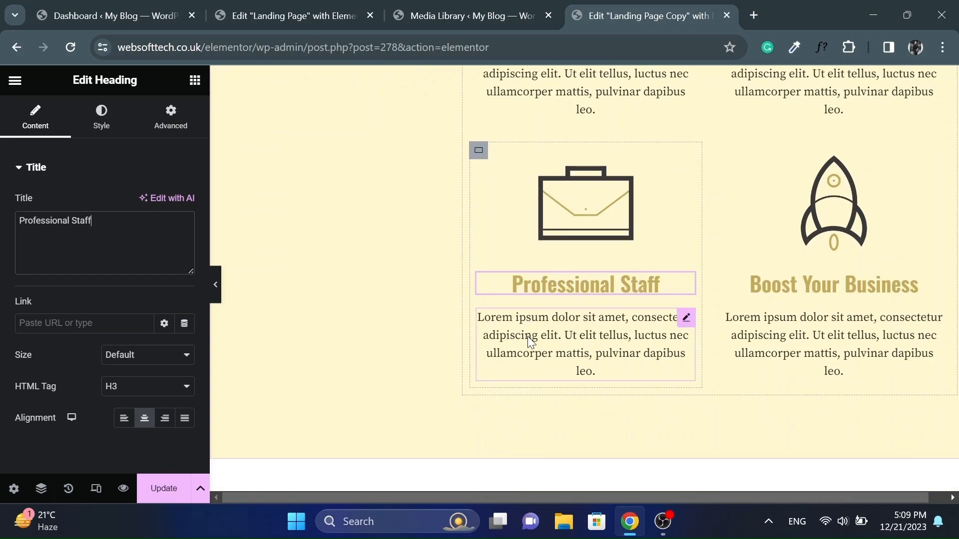
{"action": "left_click", "coordinate": [586, 205]}
{"action": "left_click", "coordinate": [98, 246]}
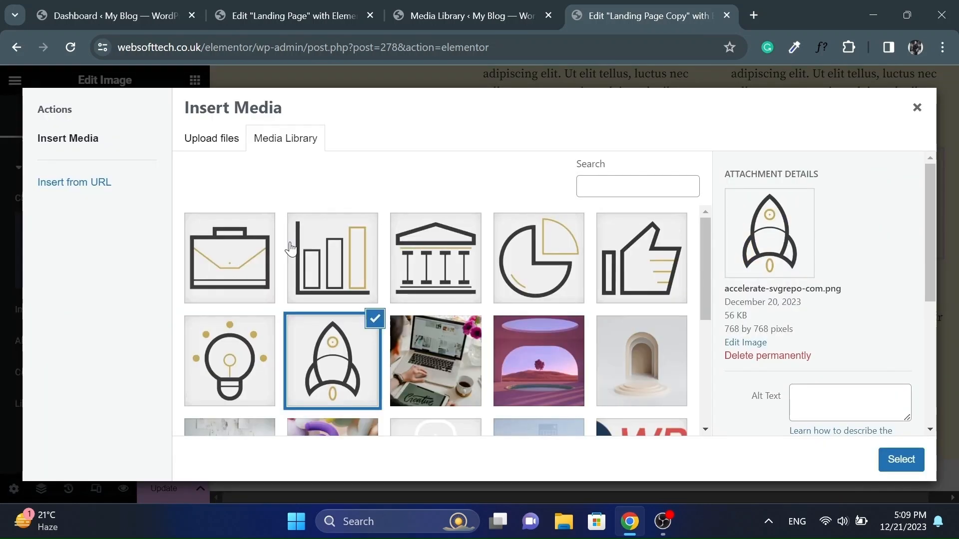
{"action": "left_click", "coordinate": [322, 263]}
{"action": "left_click", "coordinate": [901, 460]}
- Copy the title Business Growth from Landing Page and use it as the fourth service box's heading in Landing Page Copy
{"action": "left_click", "coordinate": [297, 15]}
{"action": "left_click", "coordinate": [809, 399]}
{"action": "double_click", "coordinate": [135, 238]}
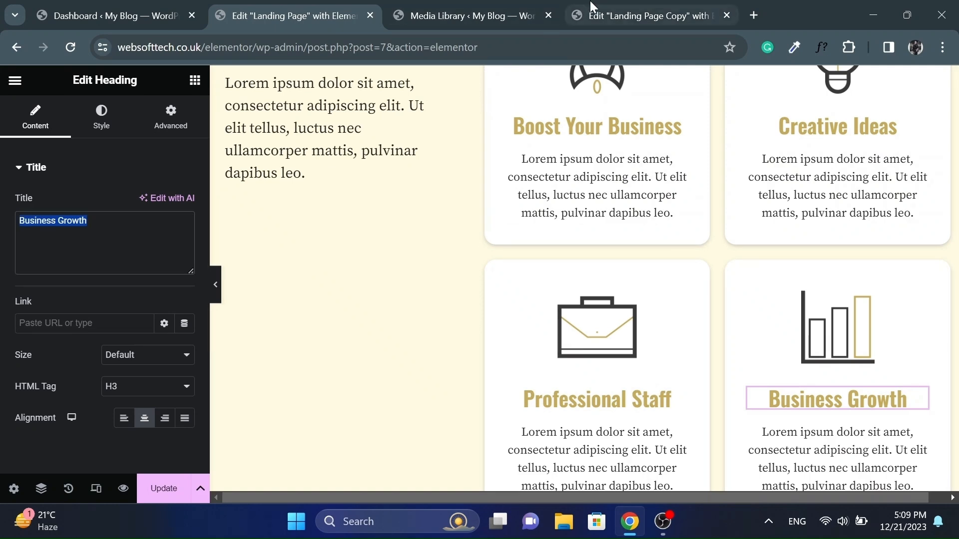
{"action": "left_click", "coordinate": [644, 16]}
{"action": "left_click", "coordinate": [833, 284]}
{"action": "key", "text": "ctrl+a"}
{"action": "key", "text": "ctrl+v"}
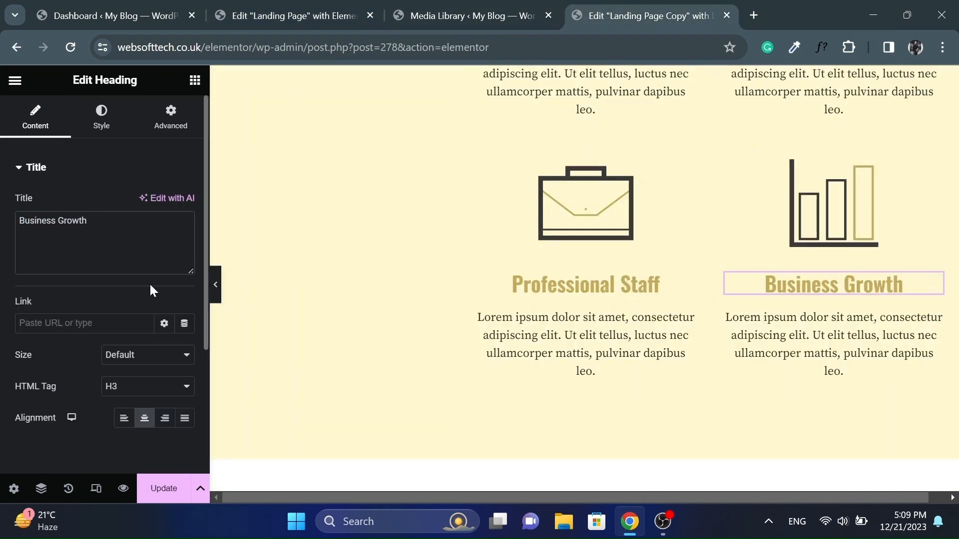
- Give the Boost Your Business box's container a classic background in the global color White
{"action": "left_click", "coordinate": [216, 284]}
{"action": "scroll", "coordinate": [507, 307], "scroll_direction": "up", "scroll_amount": 3}
{"action": "scroll", "coordinate": [508, 308], "scroll_direction": "down", "scroll_amount": 2}
{"action": "left_click", "coordinate": [5, 283]}
{"action": "scroll", "coordinate": [506, 291], "scroll_direction": "up", "scroll_amount": 2}
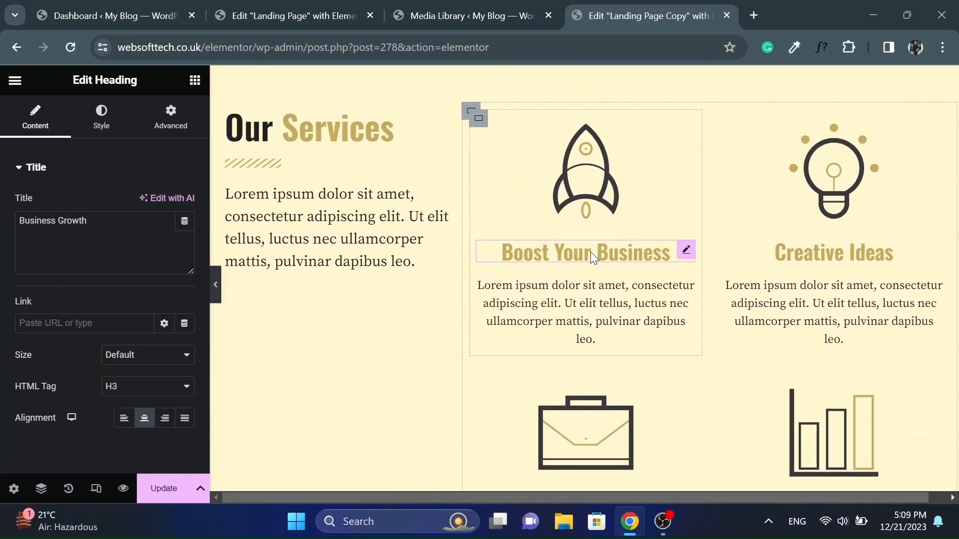
{"action": "left_click", "coordinate": [480, 121]}
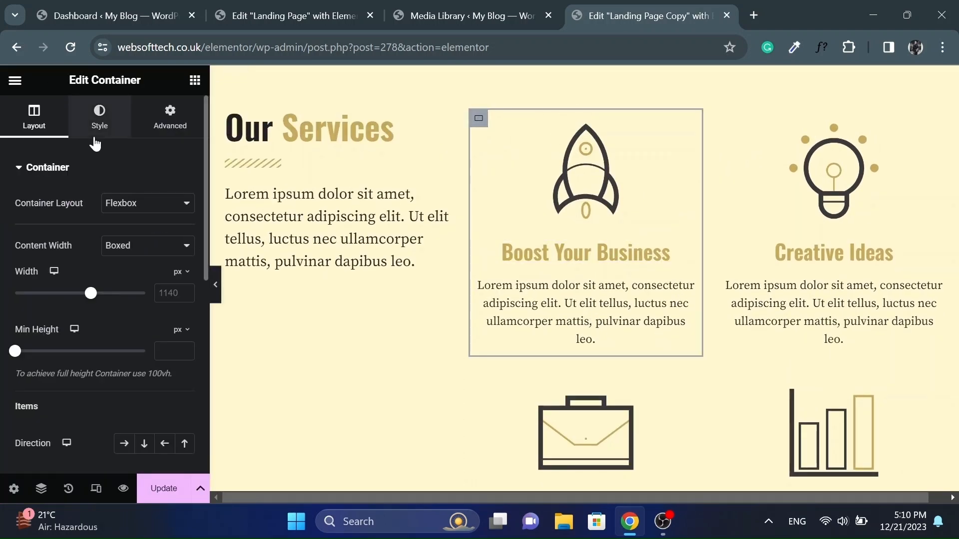
{"action": "left_click", "coordinate": [98, 120]}
{"action": "left_click", "coordinate": [124, 236]}
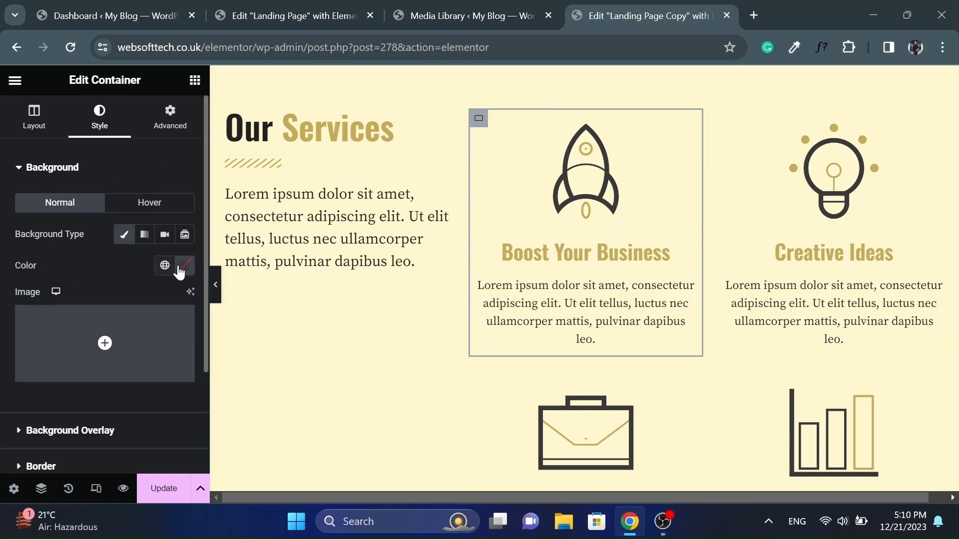
{"action": "left_click", "coordinate": [166, 266]}
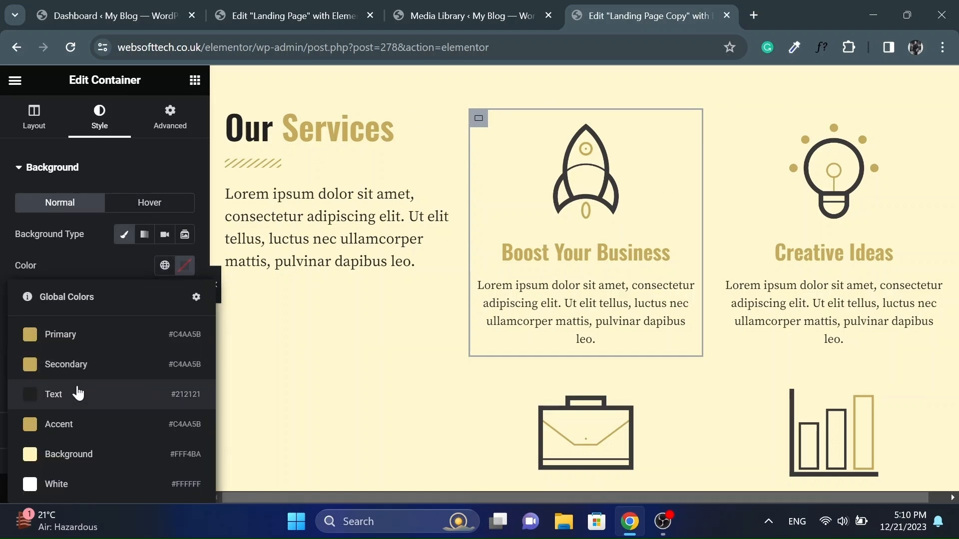
{"action": "left_click", "coordinate": [57, 484]}
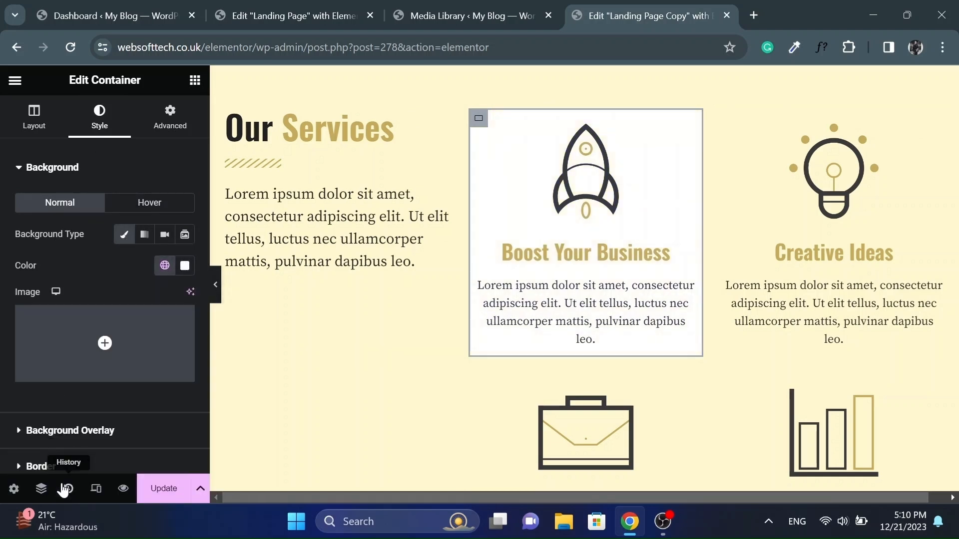
- Set the Boost Your Business box's padding to 30 px on all sides
{"action": "left_click", "coordinate": [169, 120]}
{"action": "left_click", "coordinate": [145, 275]}
{"action": "type", "text": "30"}
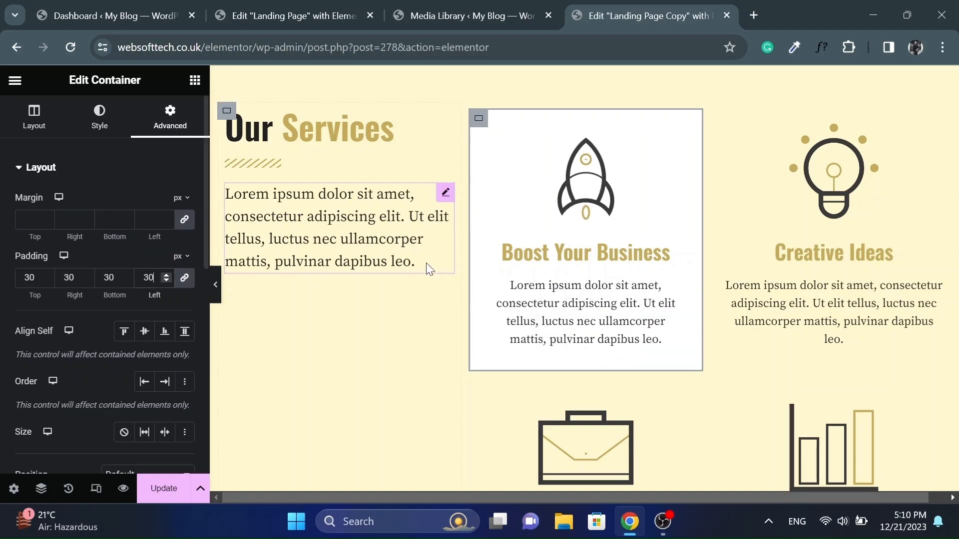
{"action": "scroll", "coordinate": [2, 334], "scroll_direction": "down", "scroll_amount": 3}
{"action": "scroll", "coordinate": [82, 189], "scroll_direction": "up", "scroll_amount": 3}
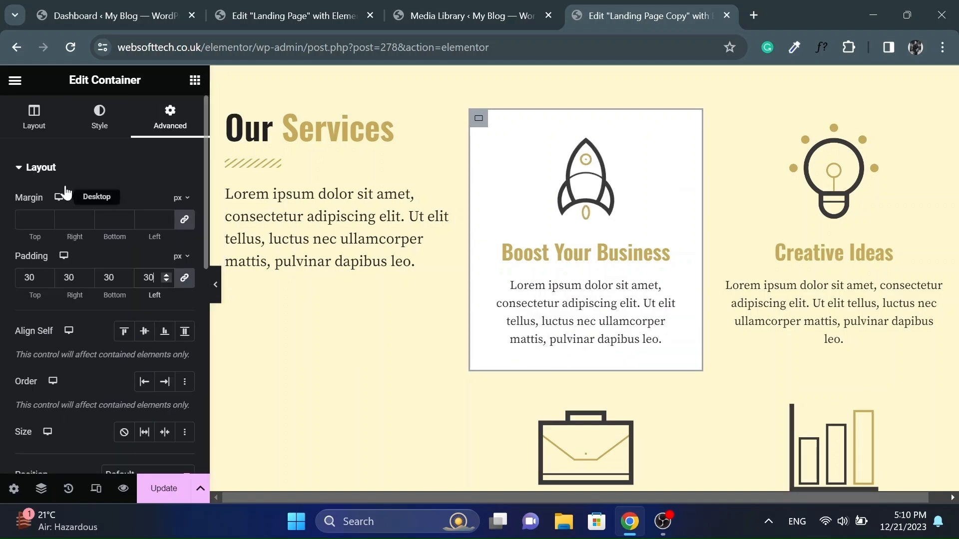
- Set the Boost Your Business box's border radius to 10 px on all corners and preview the section
{"action": "left_click", "coordinate": [99, 112]}
{"action": "left_click", "coordinate": [38, 331]}
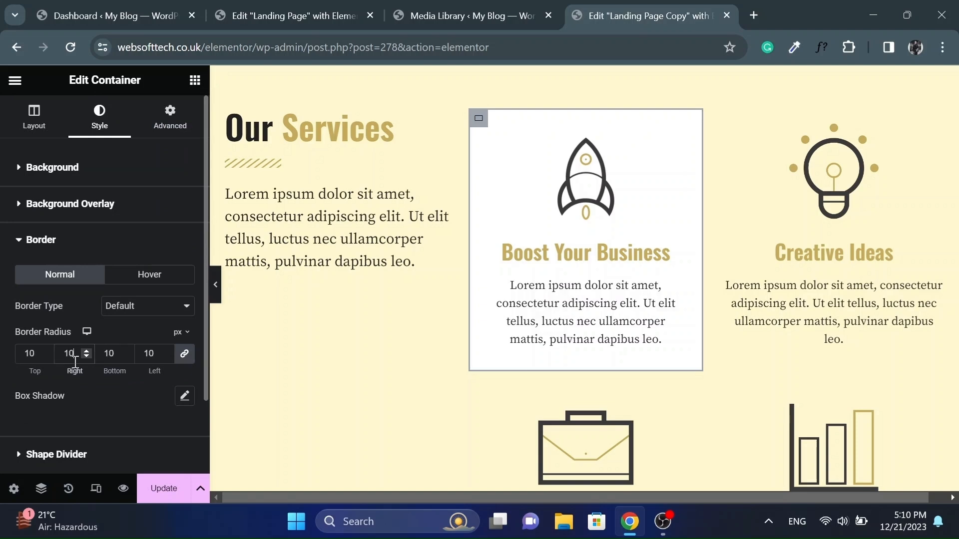
{"action": "left_click", "coordinate": [215, 285]}
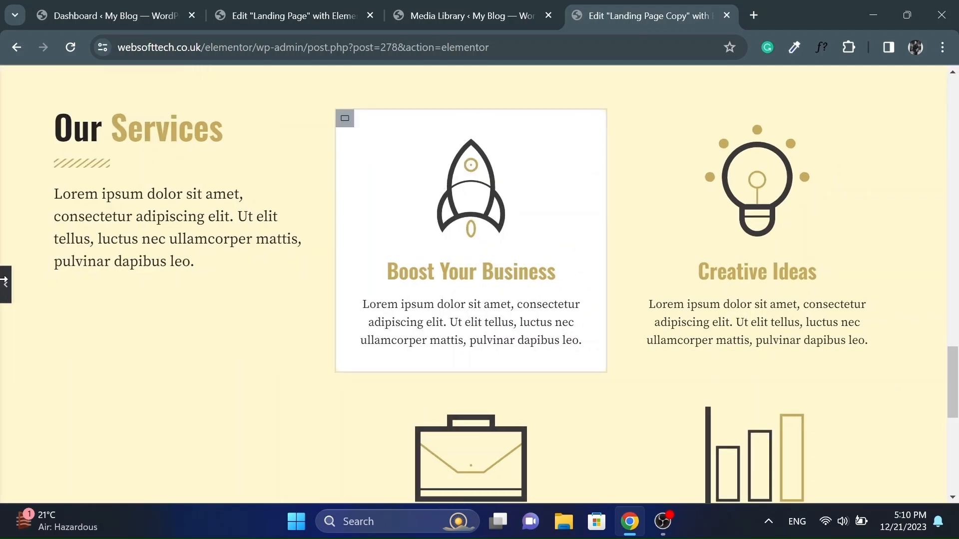
{"action": "left_click", "coordinate": [5, 284]}
- Add a box shadow to the Boost Your Business box with color rgba(0, 0, 0, 0.15) and vertical offset 1, and preview it
{"action": "scroll", "coordinate": [2, 302], "scroll_direction": "down", "scroll_amount": 2}
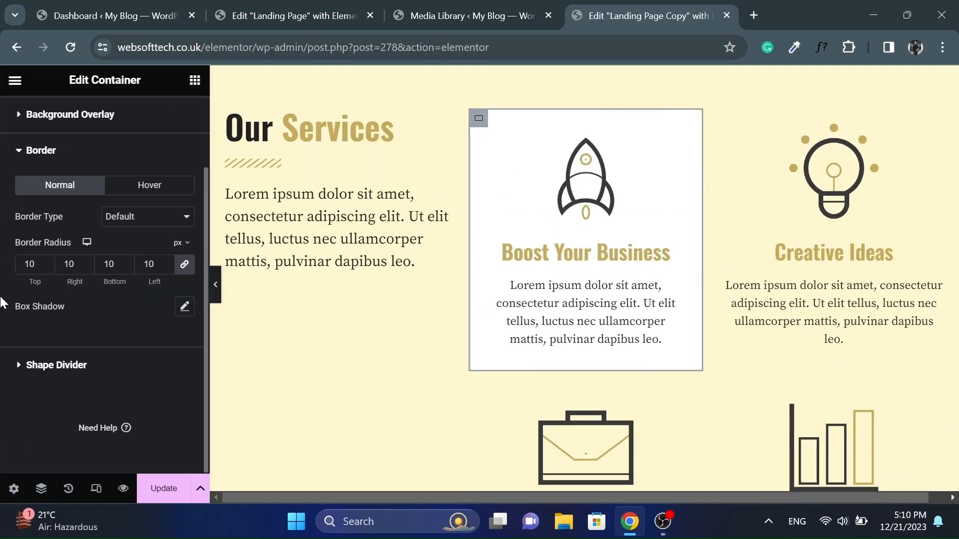
{"action": "left_click", "coordinate": [184, 310]}
{"action": "left_click", "coordinate": [174, 347]}
{"action": "left_click_drag", "start_coordinate": [173, 289], "coordinate": [115, 290]}
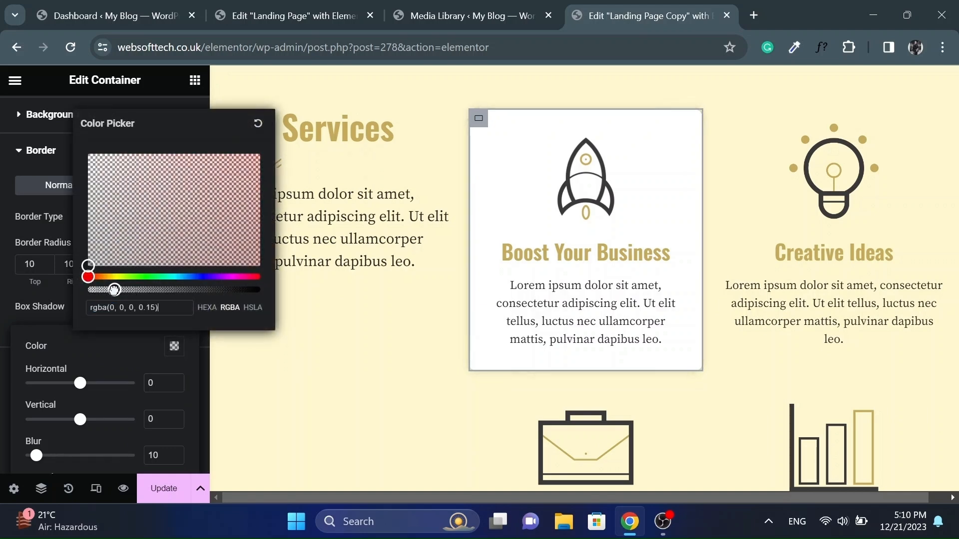
{"action": "left_click", "coordinate": [157, 424]}
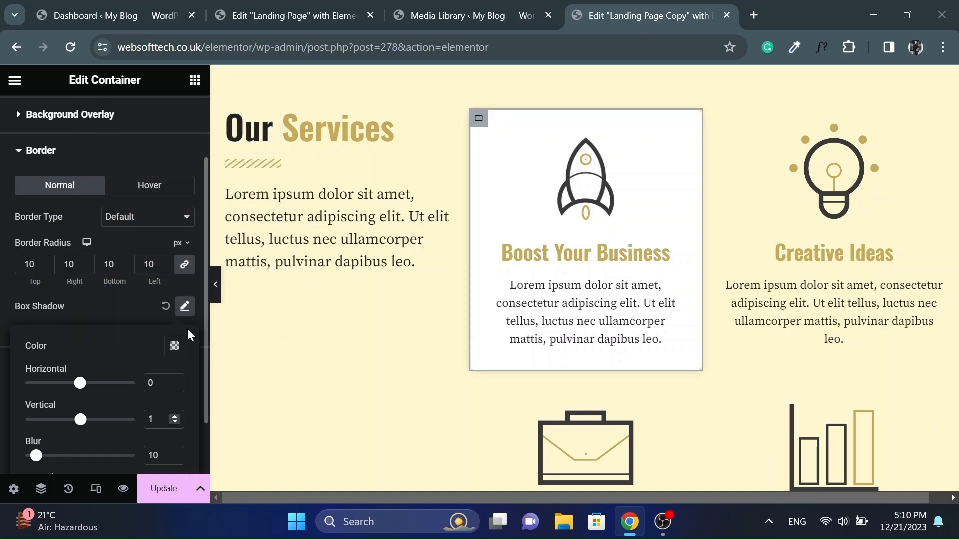
{"action": "left_click", "coordinate": [215, 284]}
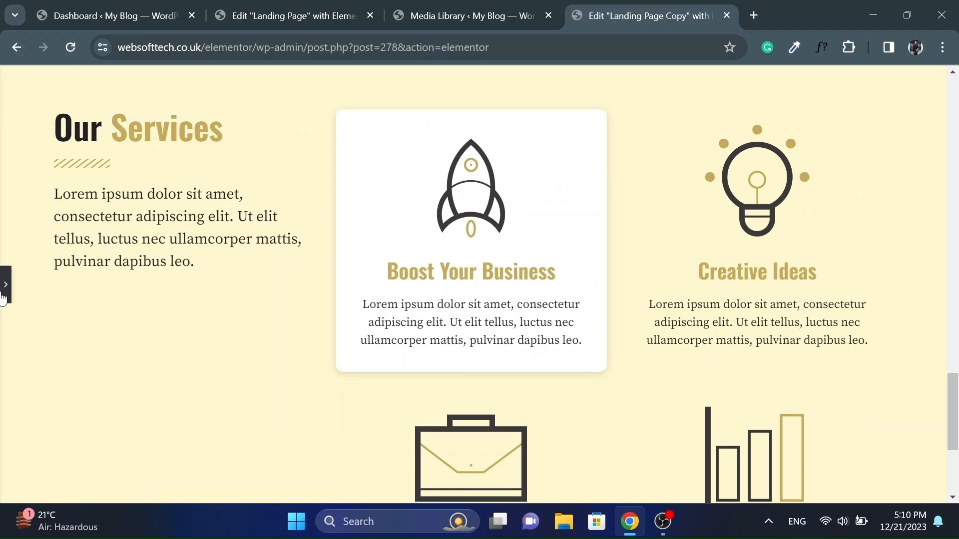
{"action": "left_click", "coordinate": [364, 216]}
- Copy the Boost Your Business box and paste its style onto the Creative Ideas, Professional Staff and Business Growth boxes
{"action": "right_click", "coordinate": [478, 121]}
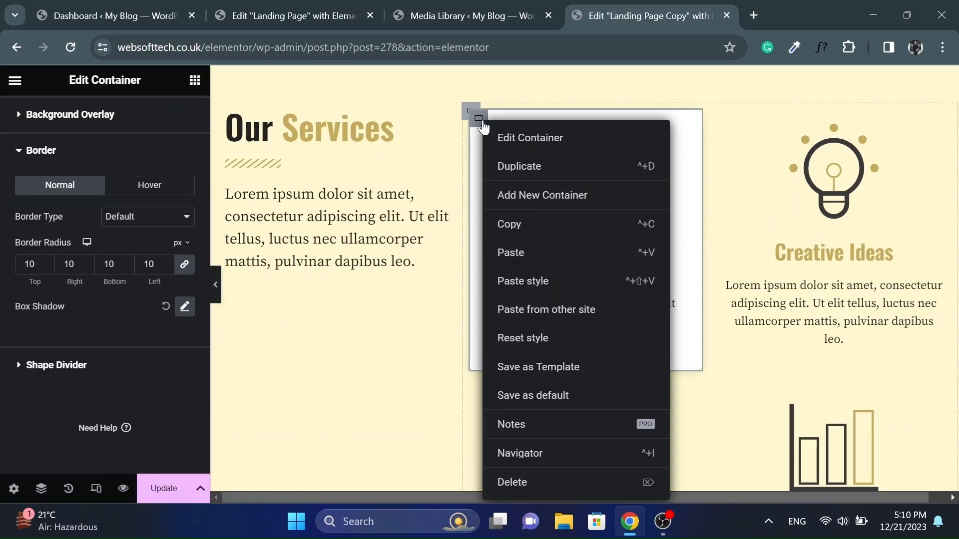
{"action": "left_click", "coordinate": [512, 224]}
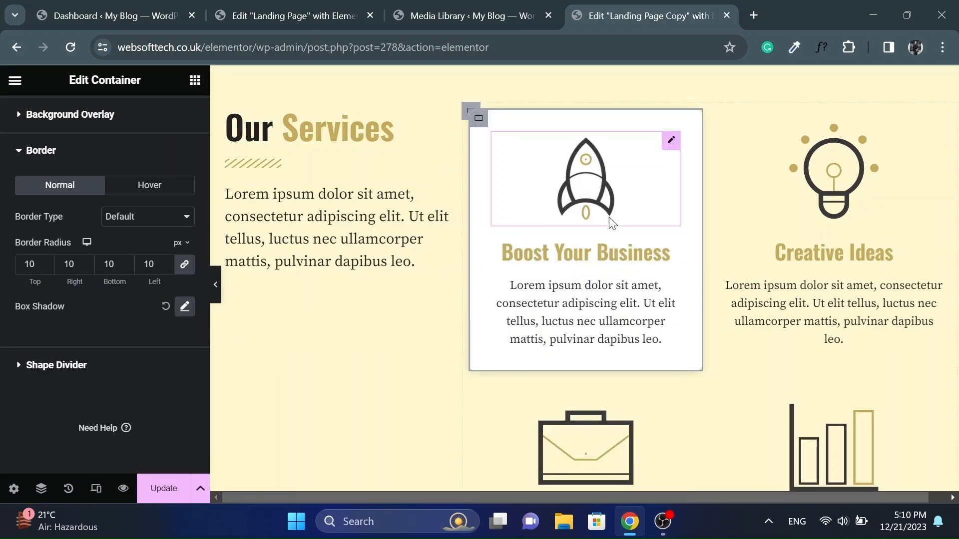
{"action": "right_click", "coordinate": [726, 121]}
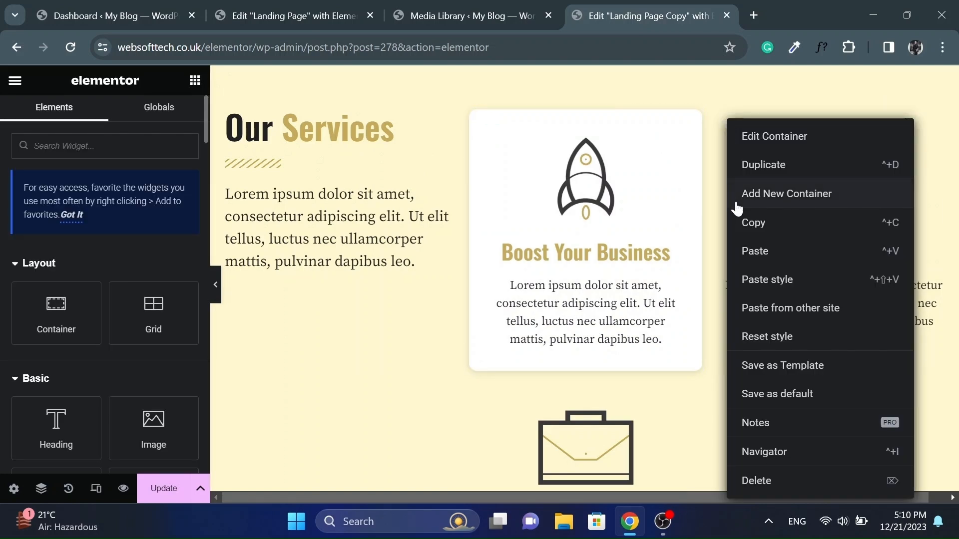
{"action": "left_click", "coordinate": [770, 281]}
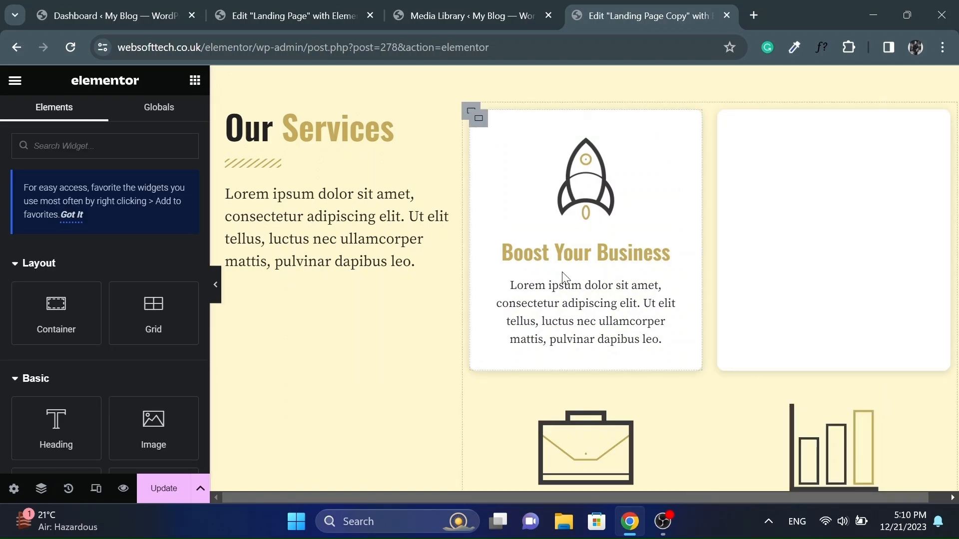
{"action": "scroll", "coordinate": [561, 271], "scroll_direction": "down", "scroll_amount": 3}
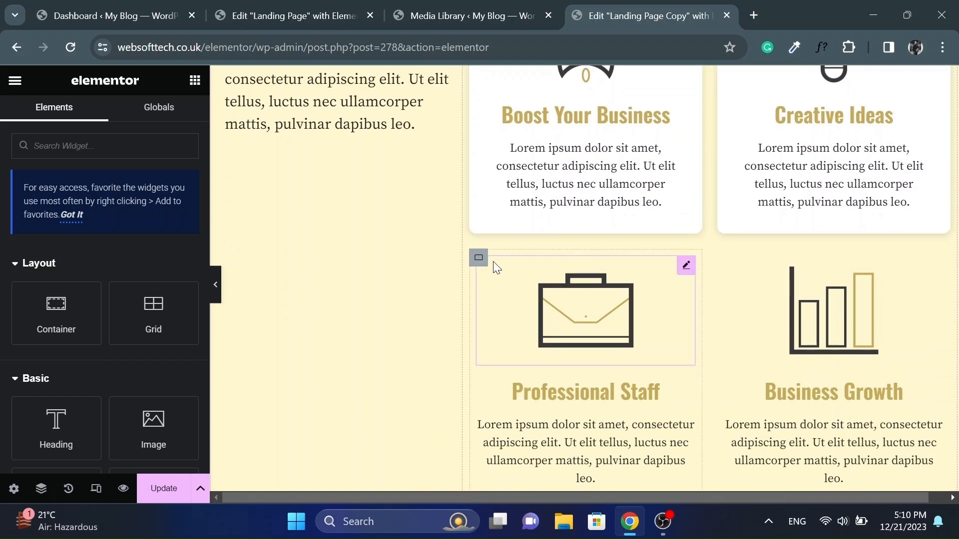
{"action": "right_click", "coordinate": [479, 260]}
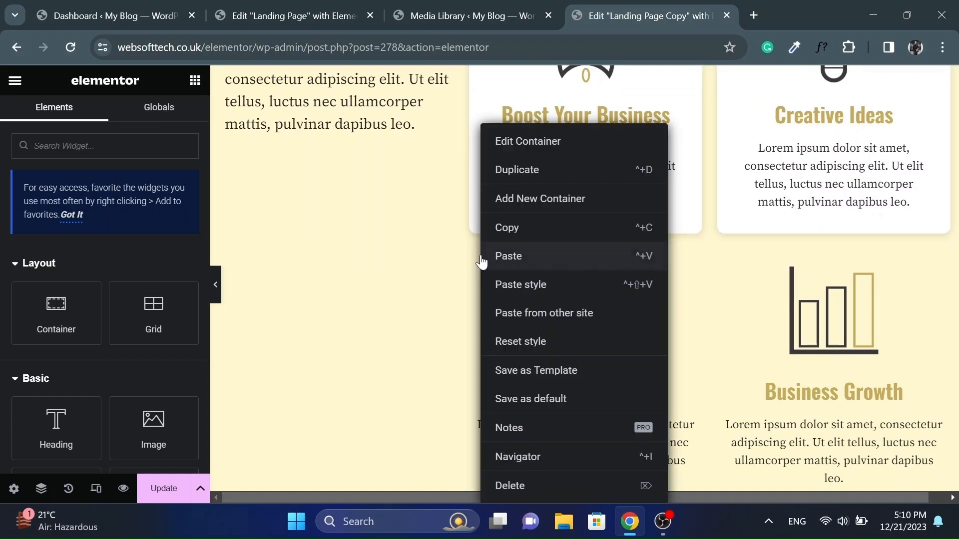
{"action": "left_click", "coordinate": [518, 285]}
{"action": "right_click", "coordinate": [727, 261]}
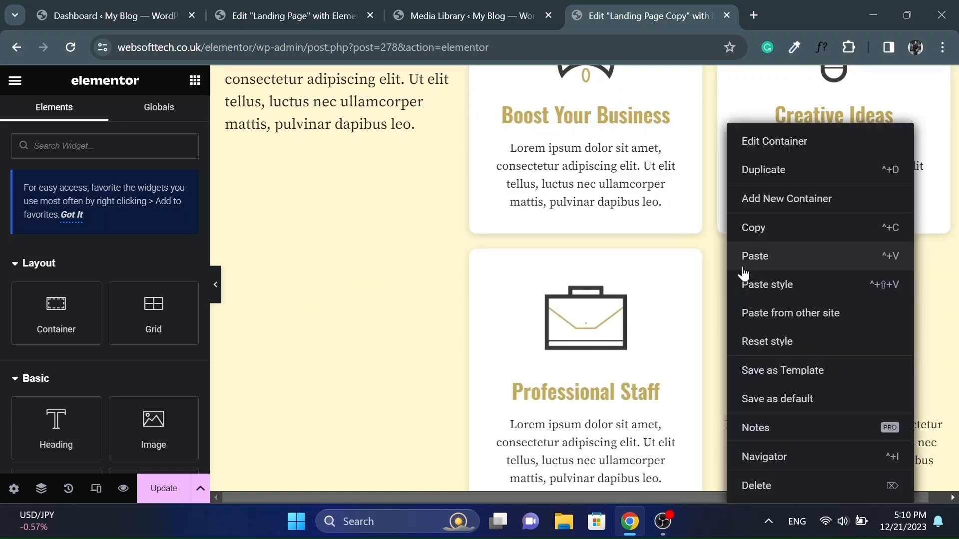
{"action": "left_click", "coordinate": [769, 284]}
{"action": "scroll", "coordinate": [574, 309], "scroll_direction": "down", "scroll_amount": 1}
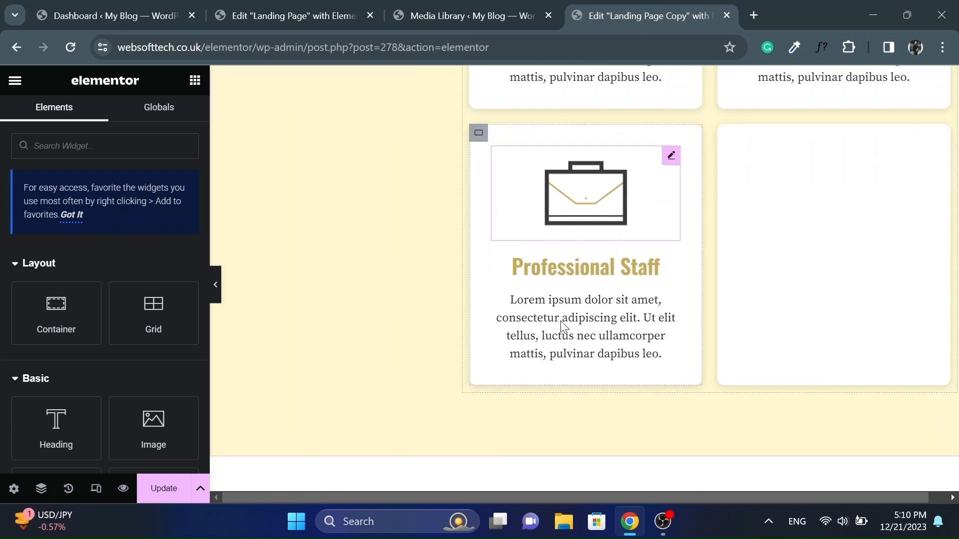
- Preview the Our Services section at full width to examine its four styled boxes
{"action": "left_click", "coordinate": [218, 290]}
{"action": "scroll", "coordinate": [445, 280], "scroll_direction": "up", "scroll_amount": 5}
{"action": "scroll", "coordinate": [446, 280], "scroll_direction": "up", "scroll_amount": 2}
{"action": "scroll", "coordinate": [446, 279], "scroll_direction": "down", "scroll_amount": 8}
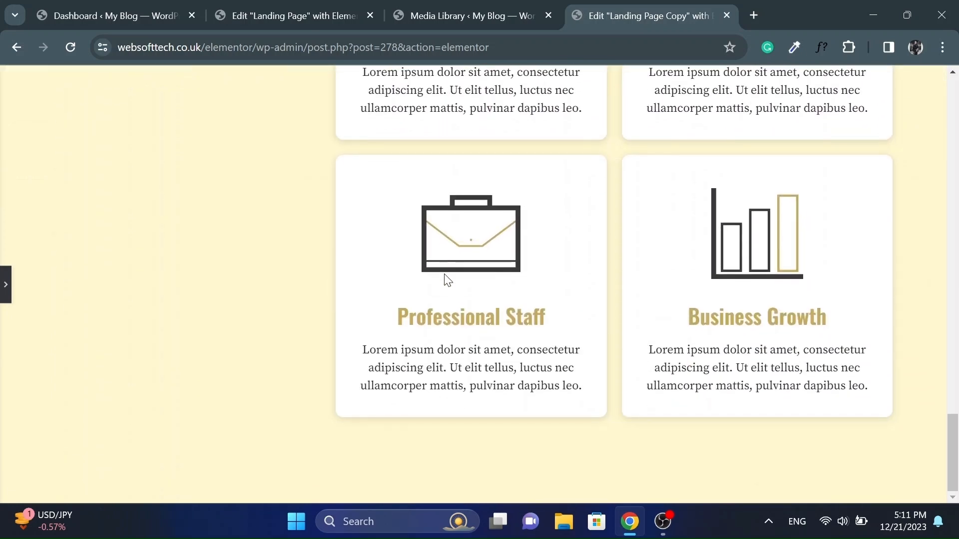
{"action": "scroll", "coordinate": [446, 279], "scroll_direction": "up", "scroll_amount": 7}
{"action": "scroll", "coordinate": [446, 280], "scroll_direction": "down", "scroll_amount": 1}
{"action": "scroll", "coordinate": [446, 279], "scroll_direction": "down", "scroll_amount": 1}
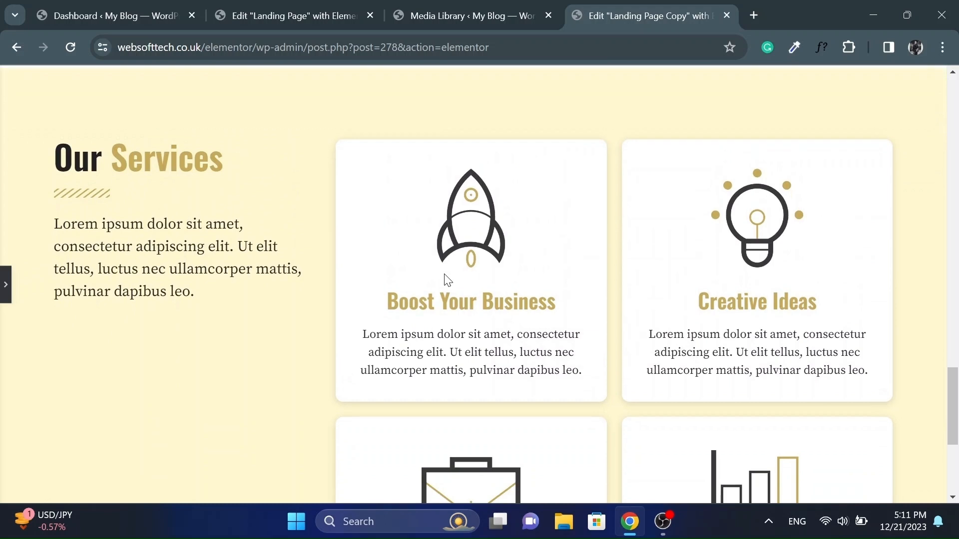
{"action": "left_click", "coordinate": [4, 294]}
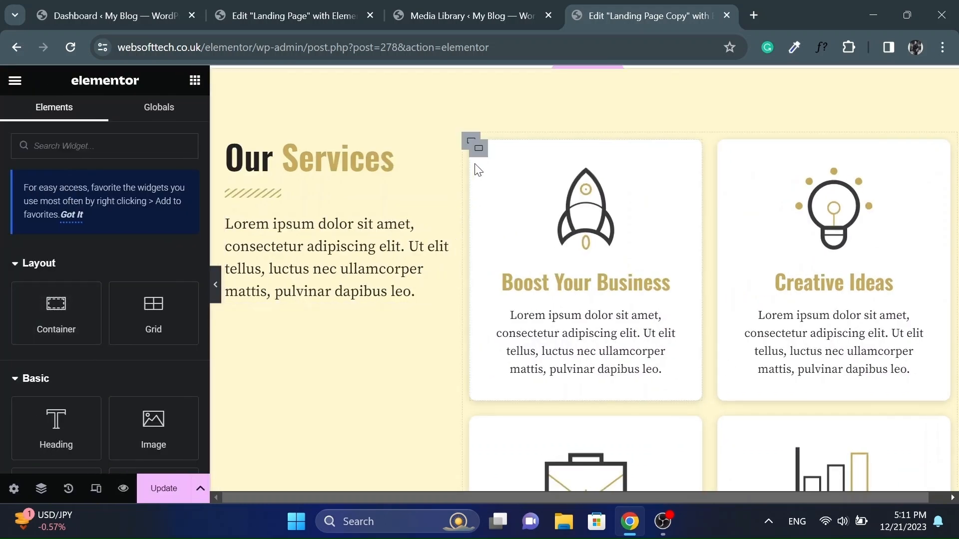
- Try a 30 px column and row gap on the grid that holds the four service boxes
{"action": "left_click", "coordinate": [474, 145]}
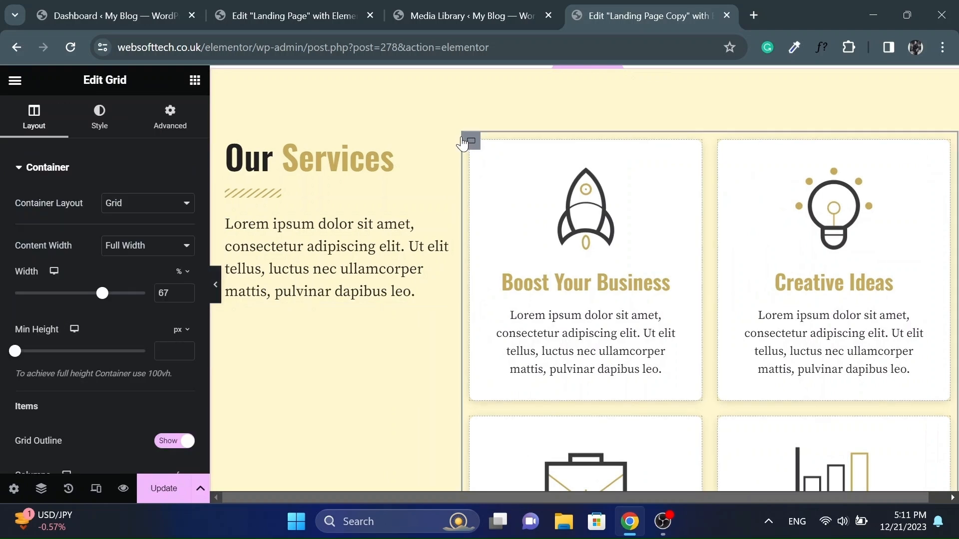
{"action": "scroll", "coordinate": [3, 315], "scroll_direction": "down", "scroll_amount": 6}
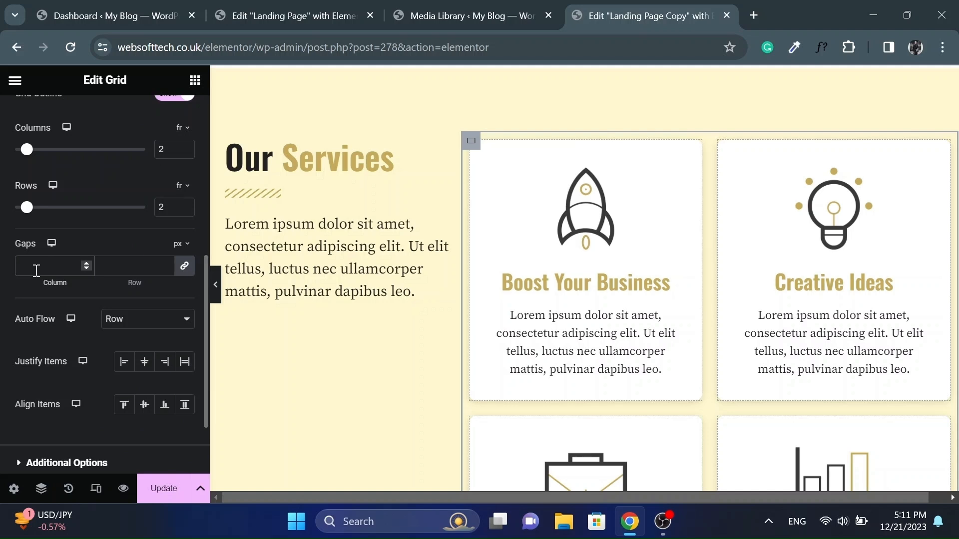
{"action": "left_click", "coordinate": [36, 270]}
{"action": "type", "text": "30"}
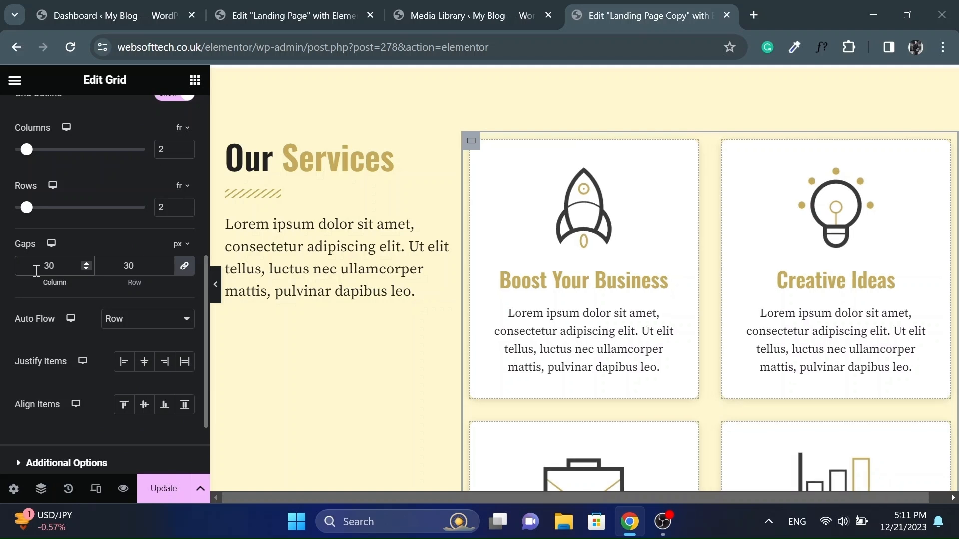
{"action": "key", "text": "Down"}
{"action": "key", "text": "Down"}
{"action": "key", "text": "Up"}
{"action": "key", "text": "Up"}
{"action": "key", "text": "BackSpace"}
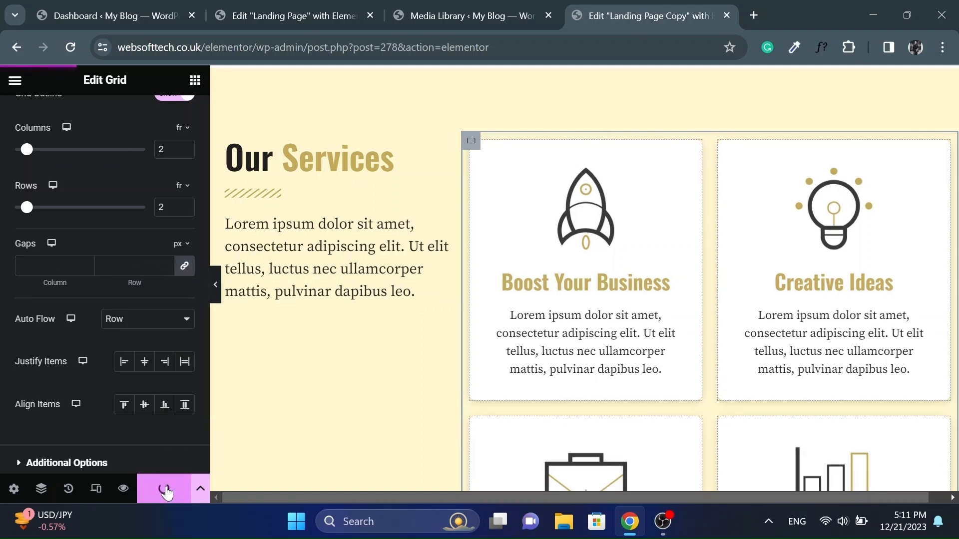
- Open the preview of Landing Page Copy and look through it from the hero down to the Our Services boxes
{"action": "left_click", "coordinate": [124, 489]}
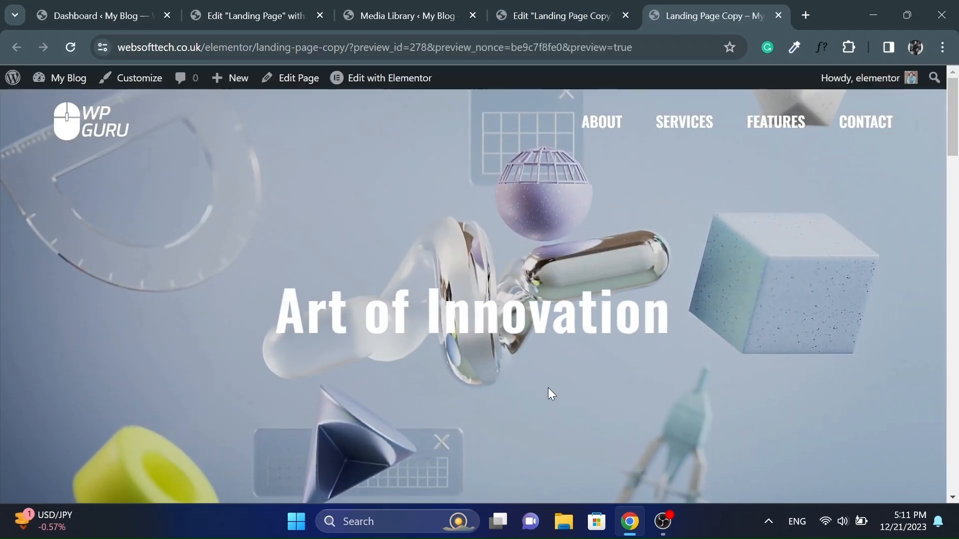
{"action": "scroll", "coordinate": [593, 427], "scroll_direction": "down", "scroll_amount": 1}
{"action": "scroll", "coordinate": [592, 422], "scroll_direction": "down", "scroll_amount": 7}
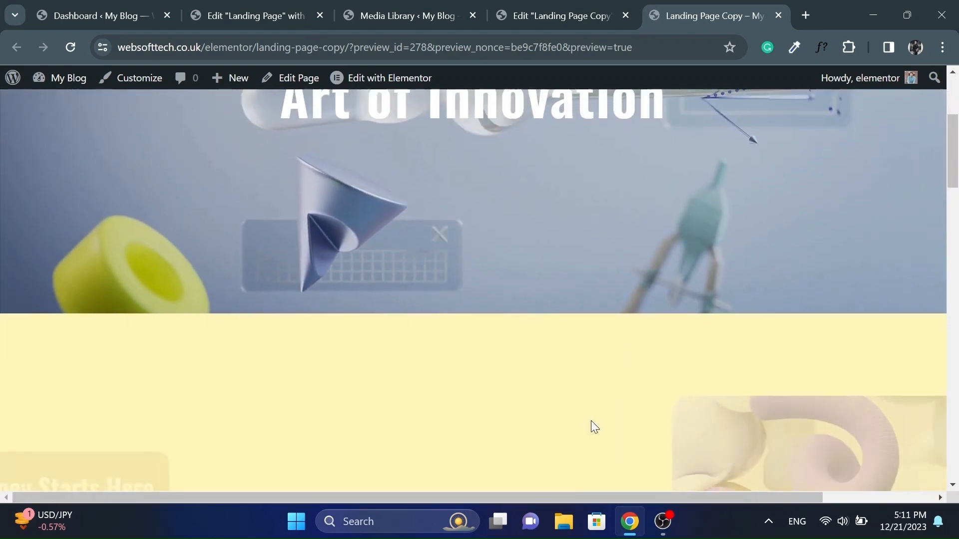
{"action": "scroll", "coordinate": [591, 420], "scroll_direction": "down", "scroll_amount": 10}
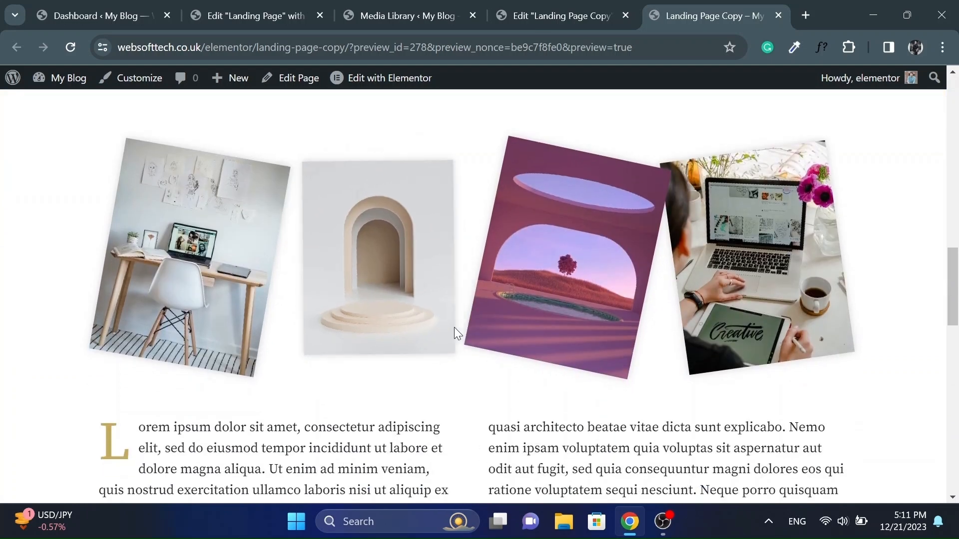
{"action": "scroll", "coordinate": [544, 302], "scroll_direction": "down", "scroll_amount": 4}
{"action": "scroll", "coordinate": [546, 304], "scroll_direction": "down", "scroll_amount": 12}
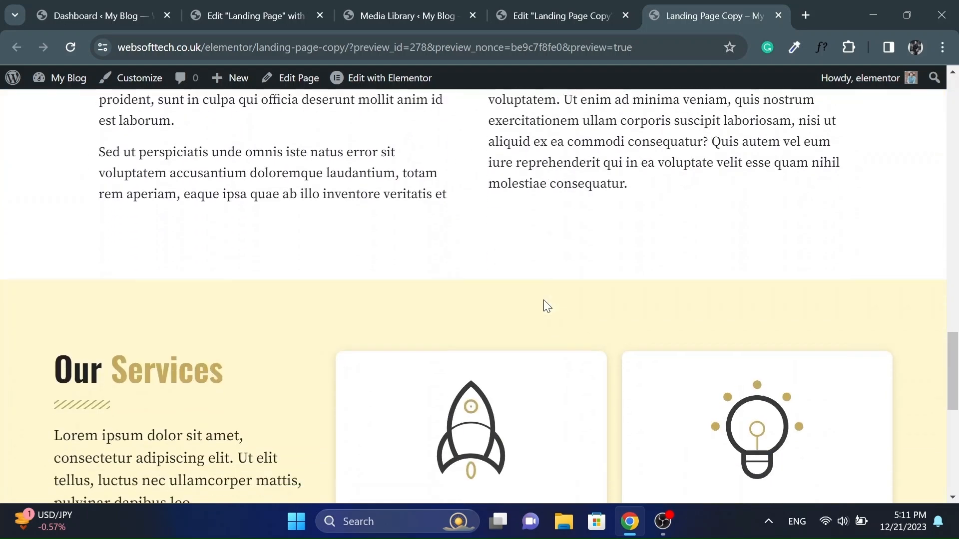
{"action": "scroll", "coordinate": [546, 304], "scroll_direction": "down", "scroll_amount": 3}
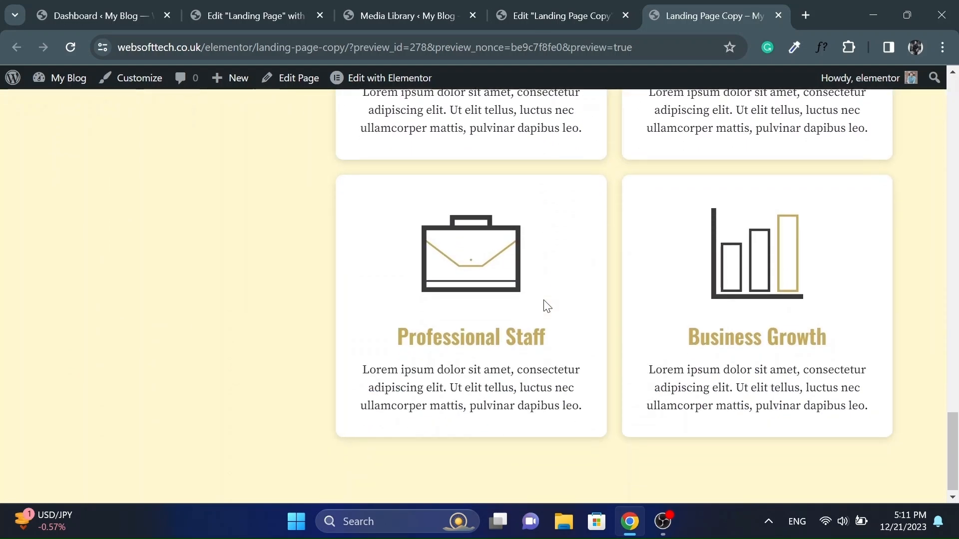
{"action": "scroll", "coordinate": [546, 305], "scroll_direction": "up", "scroll_amount": 8}
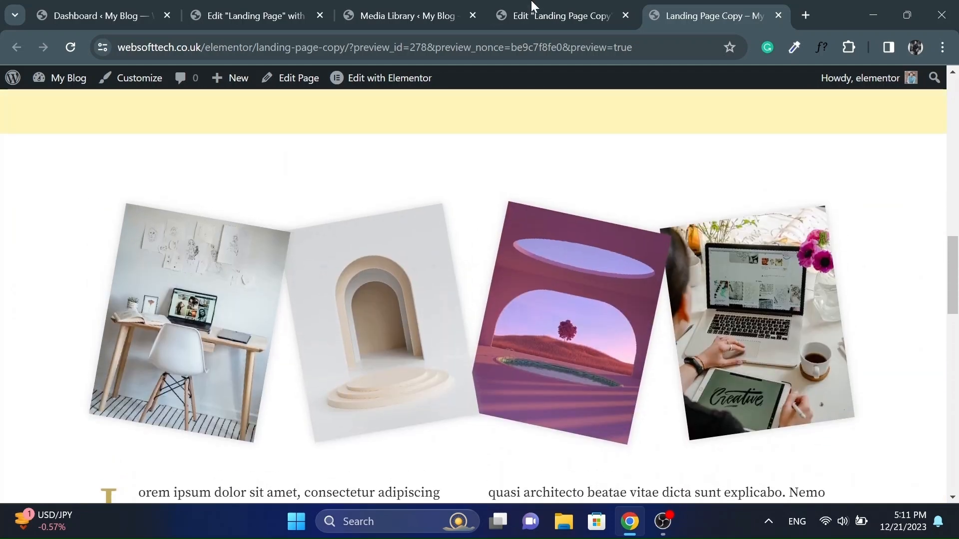
- Enable Jet Sticky's Sticky Column on the Our Services text container with a top spacing of 150, and update the page
{"action": "left_click", "coordinate": [554, 11]}
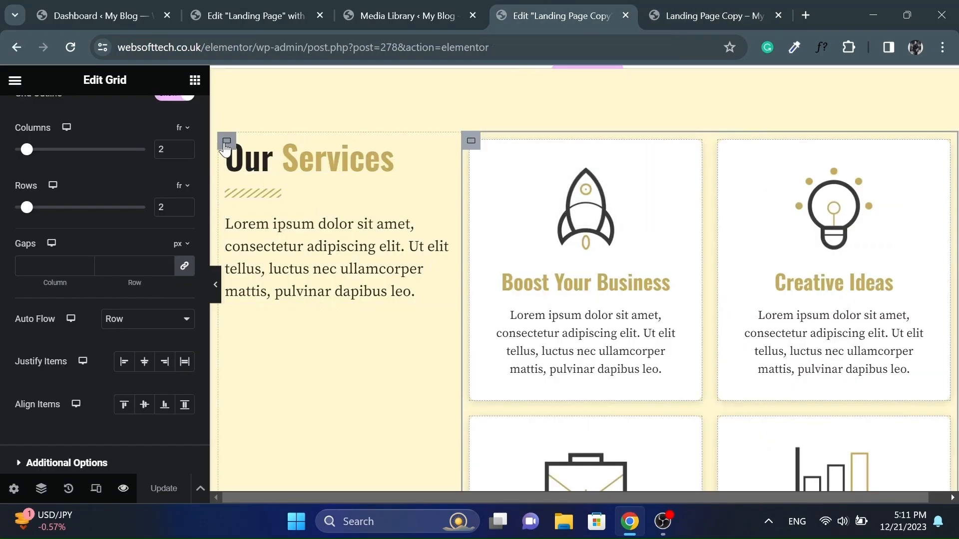
{"action": "left_click", "coordinate": [227, 142]}
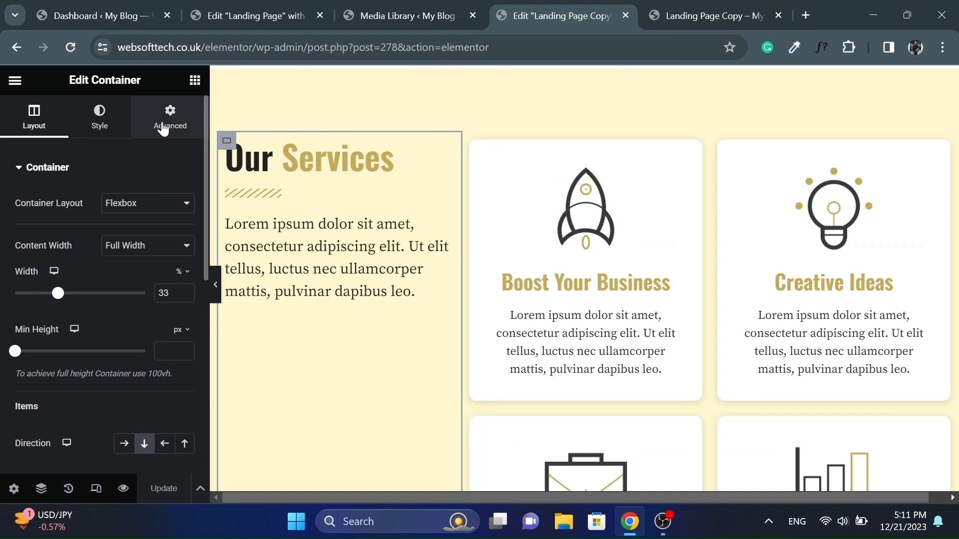
{"action": "left_click", "coordinate": [164, 126]}
{"action": "scroll", "coordinate": [2, 361], "scroll_direction": "down", "scroll_amount": 6}
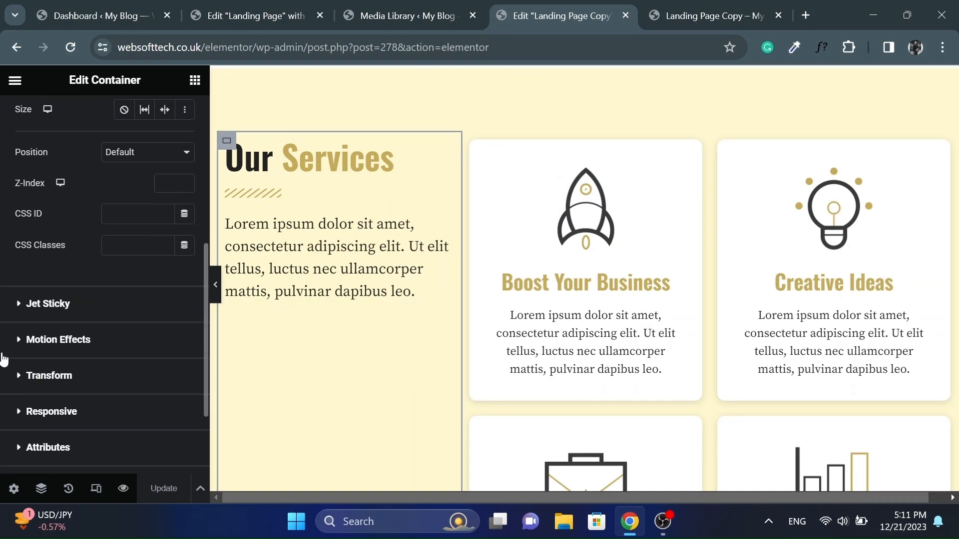
{"action": "left_click", "coordinate": [48, 303]}
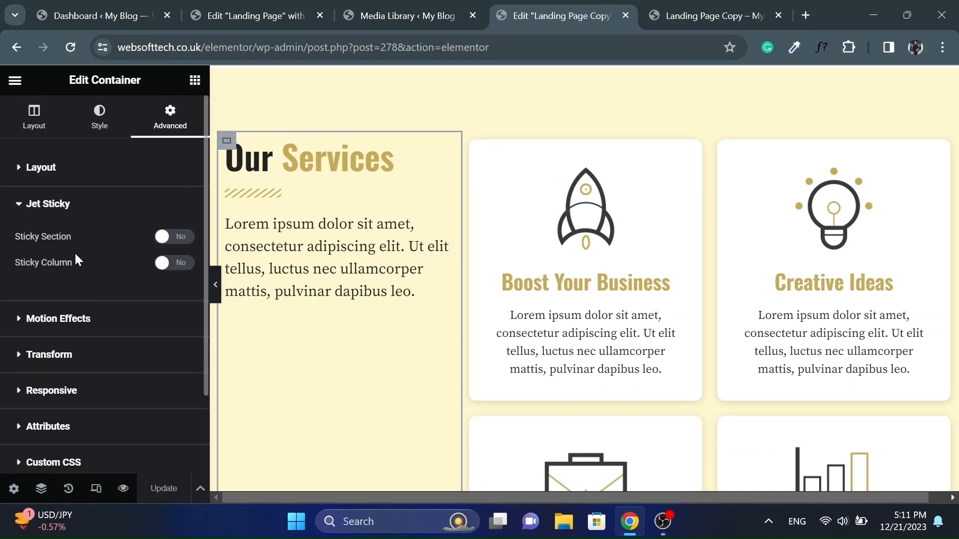
{"action": "left_click", "coordinate": [183, 263]}
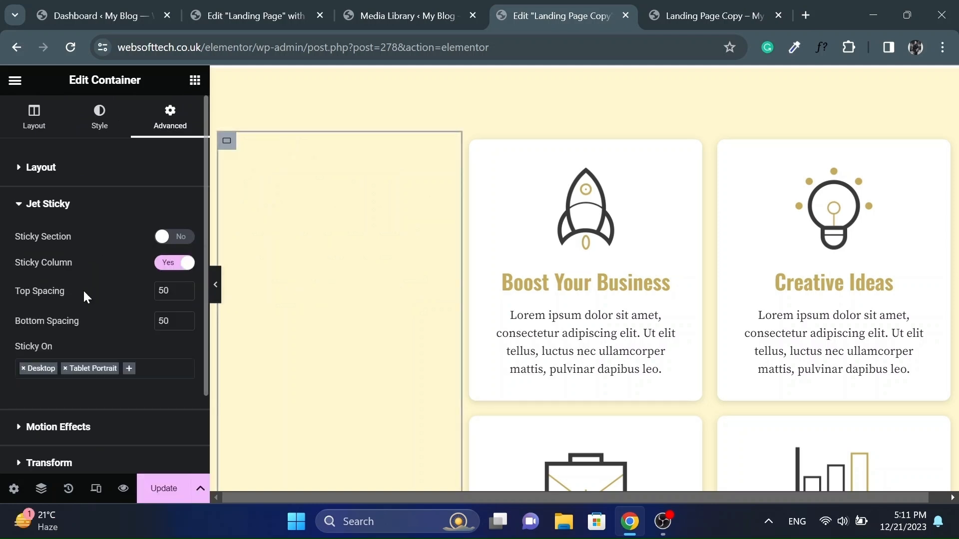
{"action": "left_click", "coordinate": [156, 291]}
{"action": "type", "text": "1"}
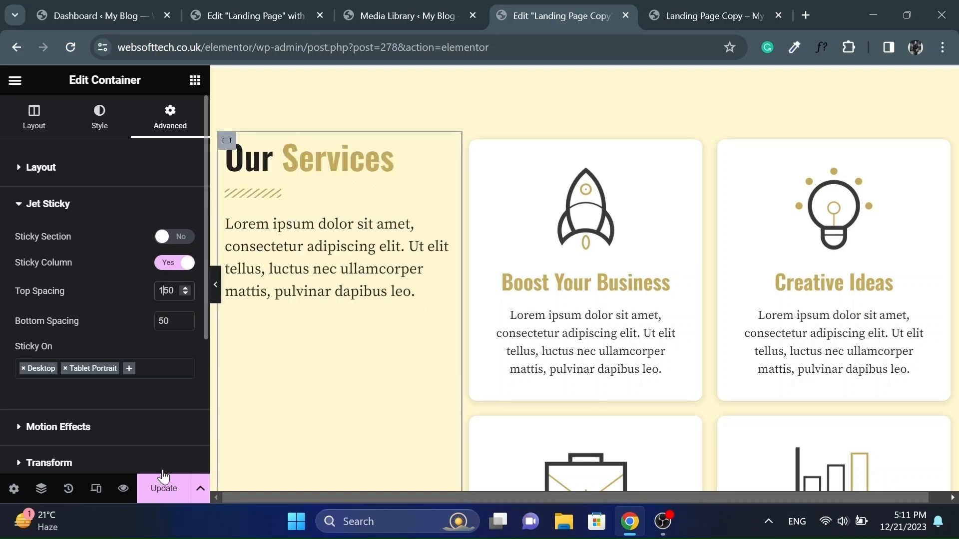
{"action": "left_click", "coordinate": [165, 490]}
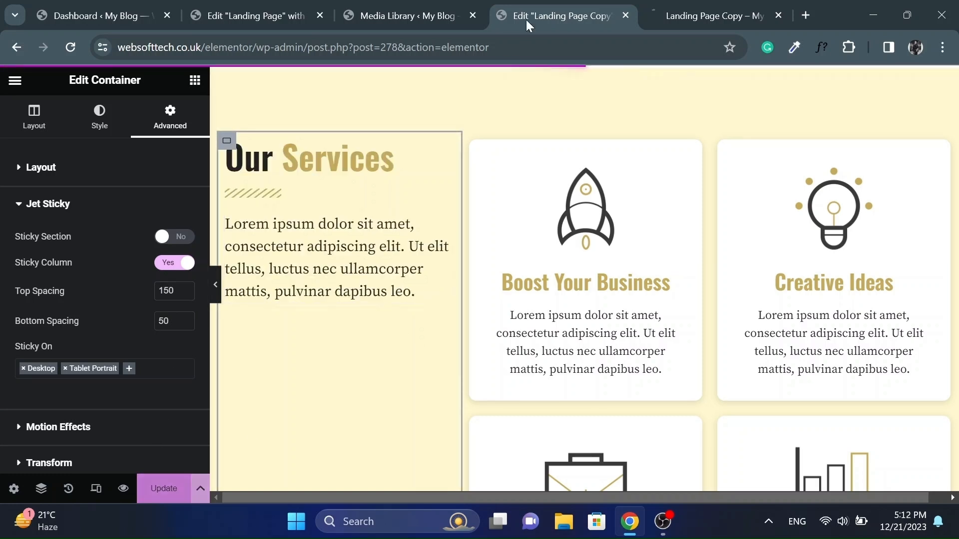
- Check the sticky behaviour of the Our Services text column in the reloaded page preview
{"action": "left_click", "coordinate": [707, 4]}
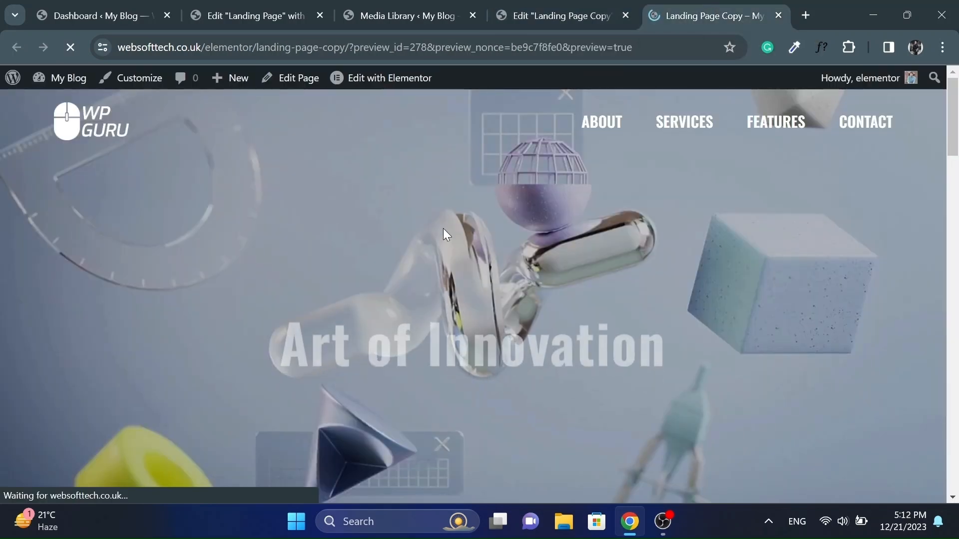
{"action": "scroll", "coordinate": [442, 229], "scroll_direction": "down", "scroll_amount": 5}
{"action": "scroll", "coordinate": [446, 235], "scroll_direction": "down", "scroll_amount": 20}
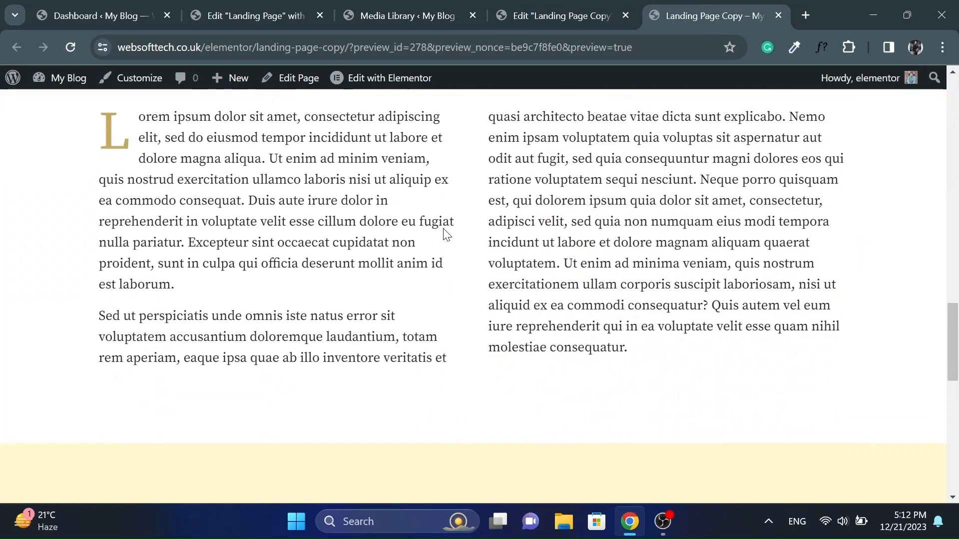
{"action": "scroll", "coordinate": [445, 229], "scroll_direction": "down", "scroll_amount": 5}
{"action": "scroll", "coordinate": [445, 229], "scroll_direction": "up", "scroll_amount": 4}
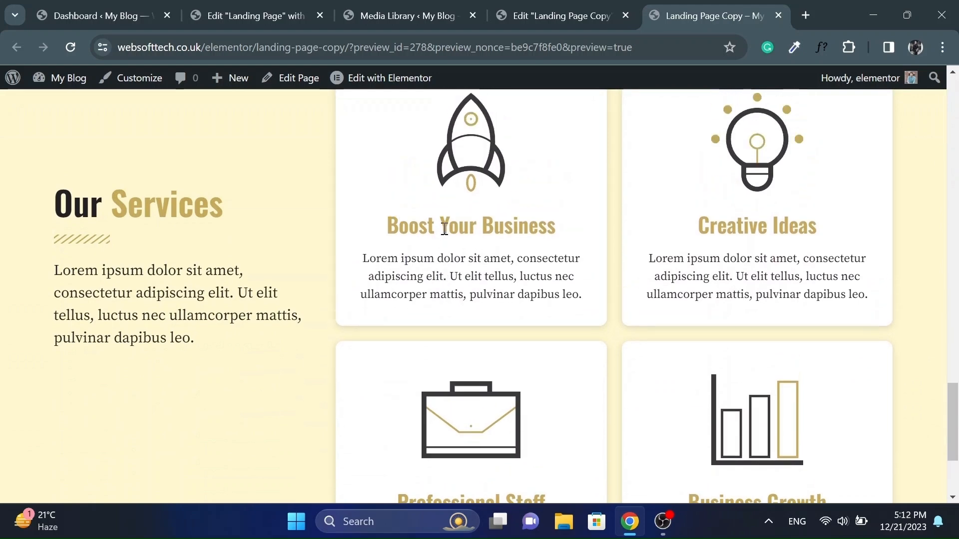
{"action": "scroll", "coordinate": [444, 229], "scroll_direction": "down", "scroll_amount": 6}
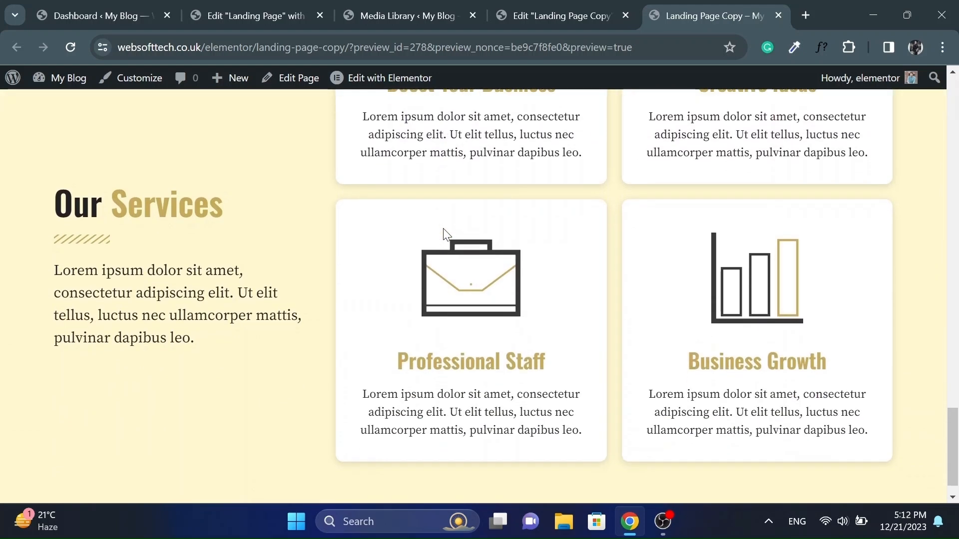
{"action": "scroll", "coordinate": [443, 231], "scroll_direction": "up", "scroll_amount": 10}
{"action": "scroll", "coordinate": [444, 231], "scroll_direction": "down", "scroll_amount": 8}
{"action": "scroll", "coordinate": [442, 228], "scroll_direction": "down", "scroll_amount": 2}
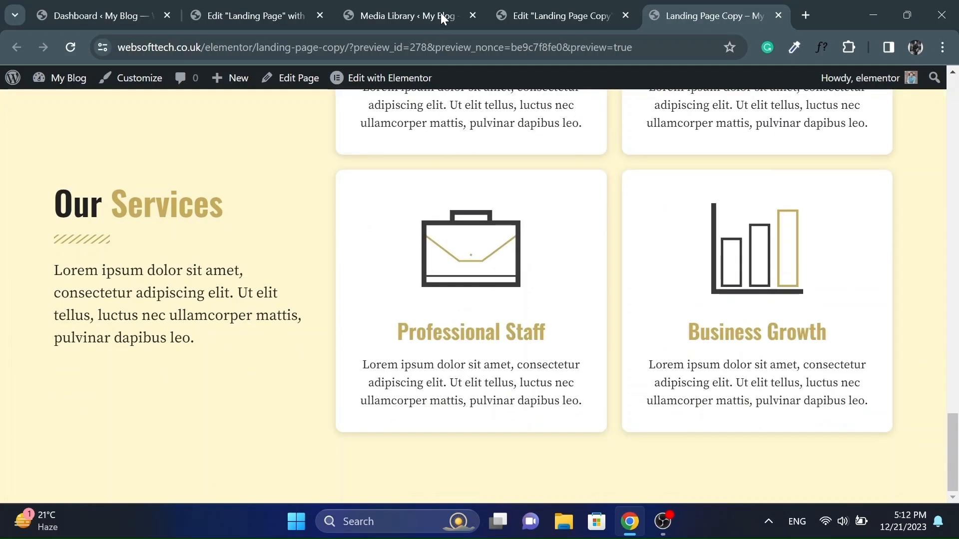
- Enable Jet Sticky's Sticky Section on the header container that holds the logo and menu in the Landing Page Copy editor
{"action": "left_click", "coordinate": [525, 2]}
{"action": "scroll", "coordinate": [454, 128], "scroll_direction": "up", "scroll_amount": 10}
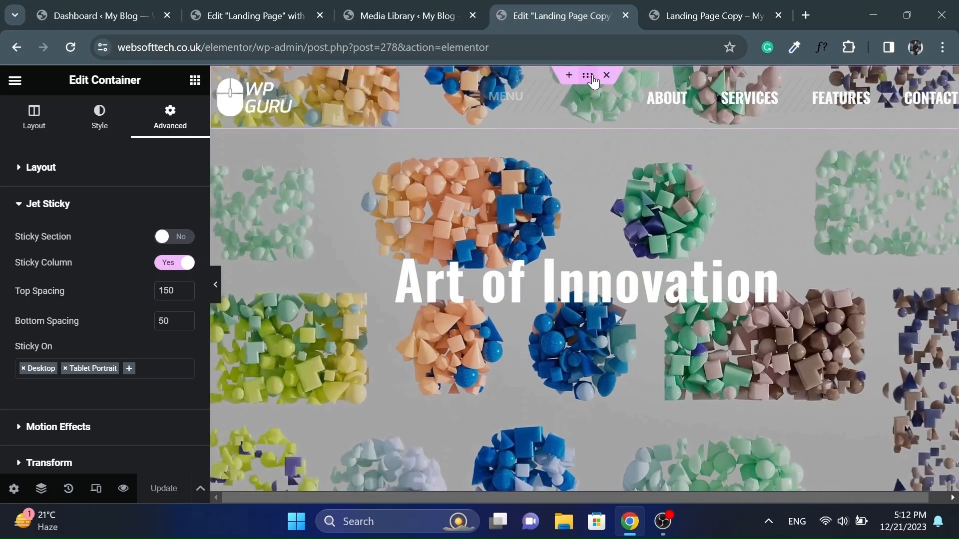
{"action": "left_click", "coordinate": [589, 76]}
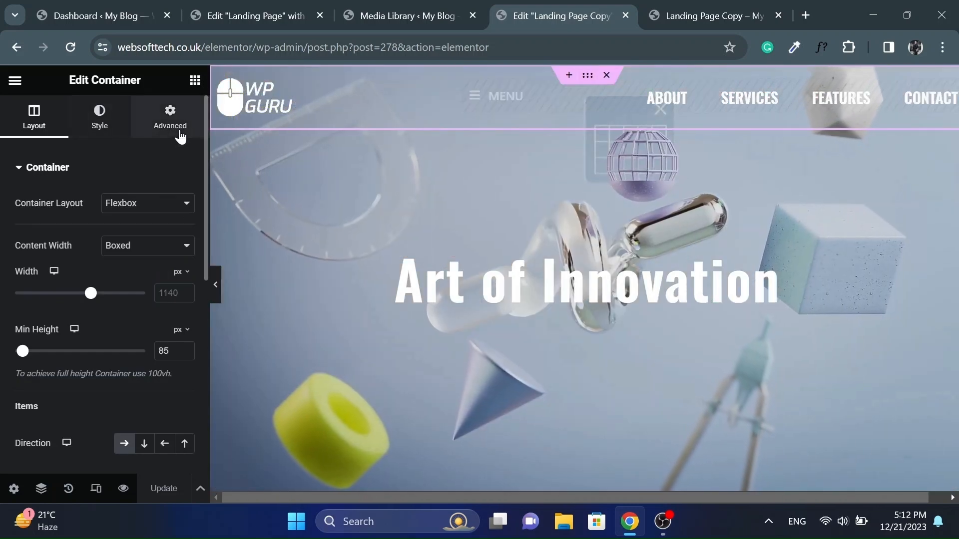
{"action": "left_click", "coordinate": [180, 135]}
{"action": "scroll", "coordinate": [2, 280], "scroll_direction": "down", "scroll_amount": 8}
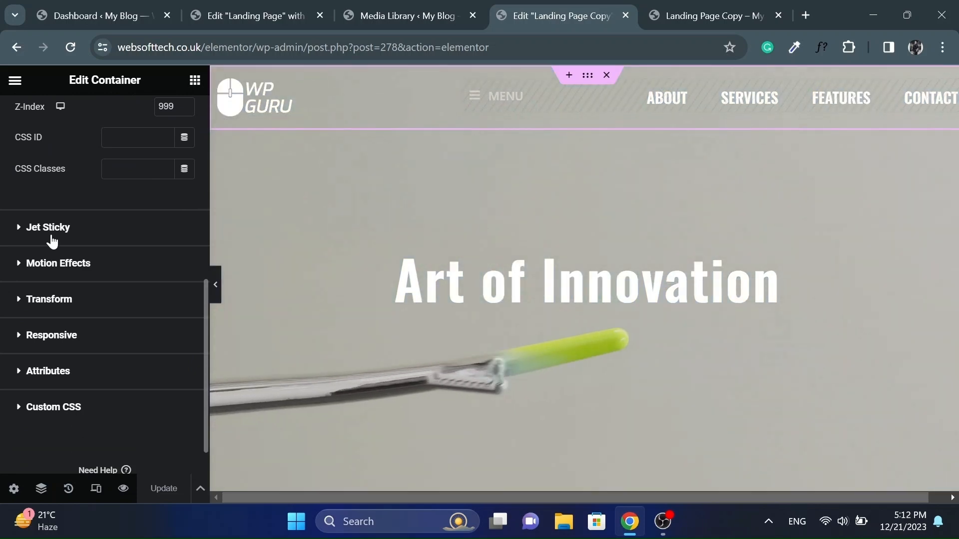
{"action": "left_click", "coordinate": [51, 238]}
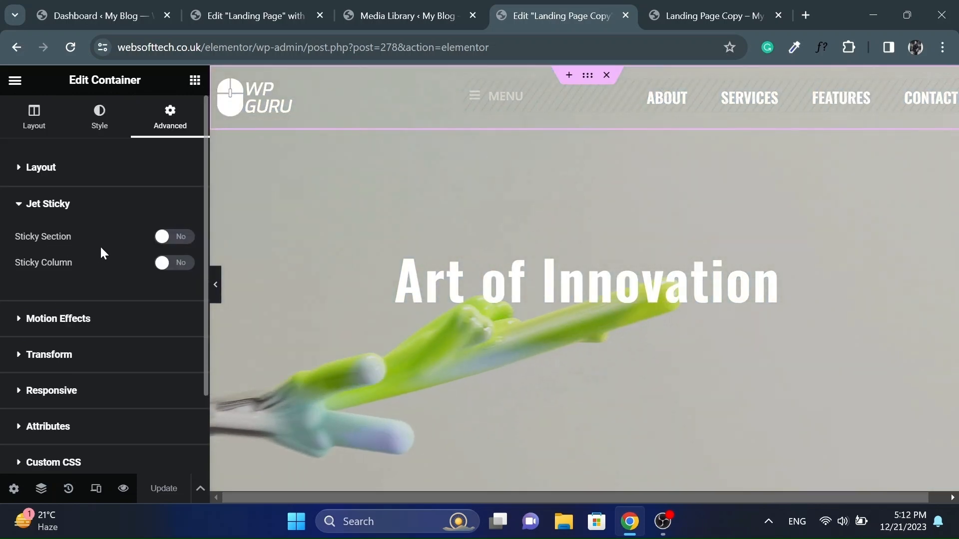
{"action": "left_click", "coordinate": [170, 240]}
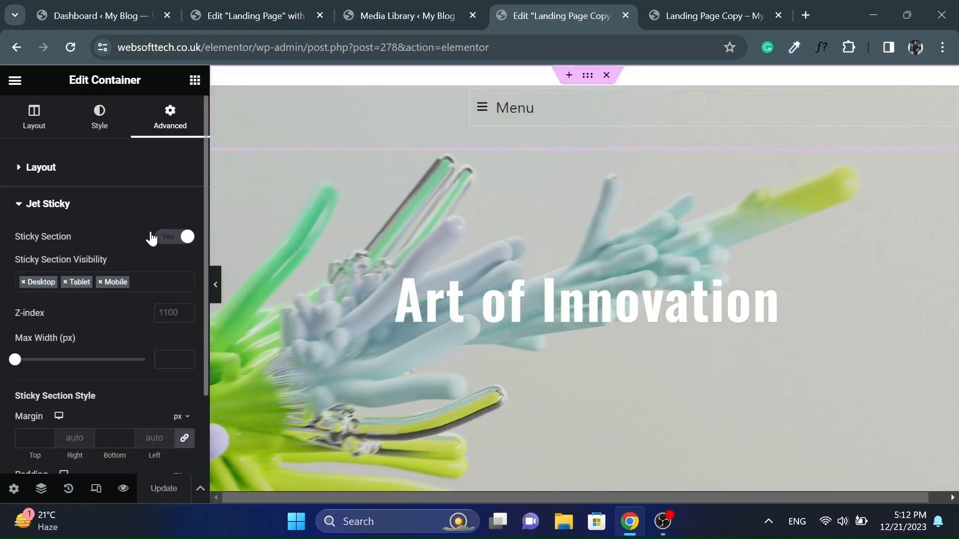
- Give the sticky header a Classic background in the global gold color and update the page
{"action": "scroll", "coordinate": [100, 308], "scroll_direction": "down", "scroll_amount": 4}
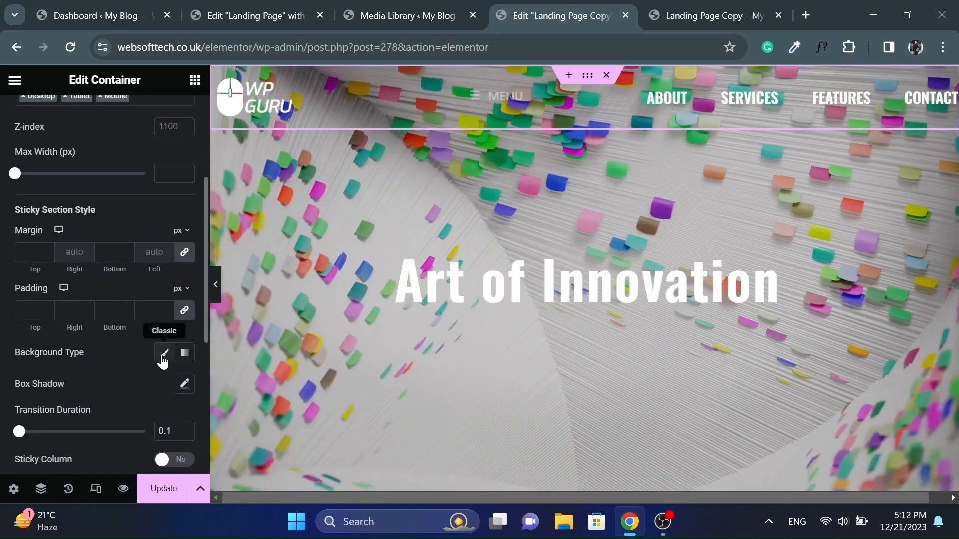
{"action": "left_click", "coordinate": [163, 354]}
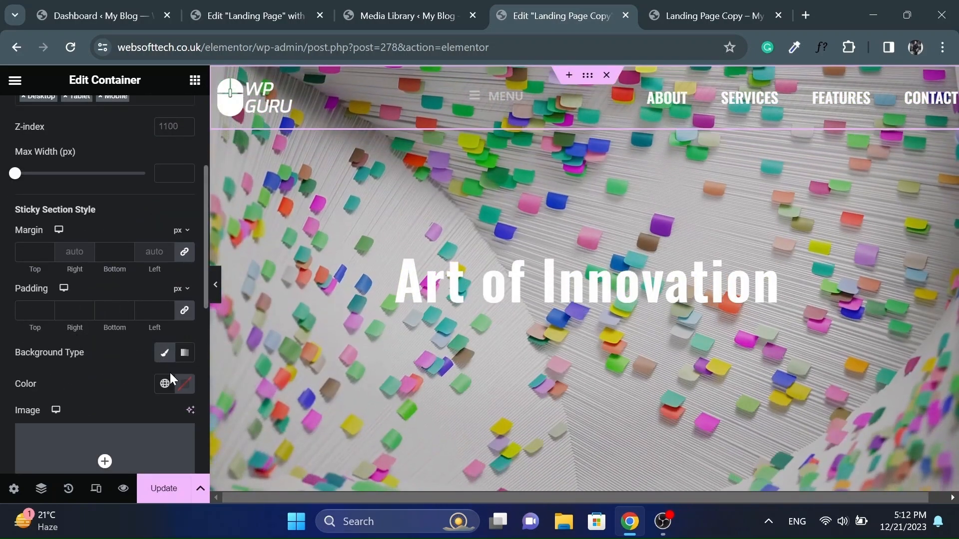
{"action": "left_click", "coordinate": [166, 384]}
{"action": "left_click", "coordinate": [82, 200]}
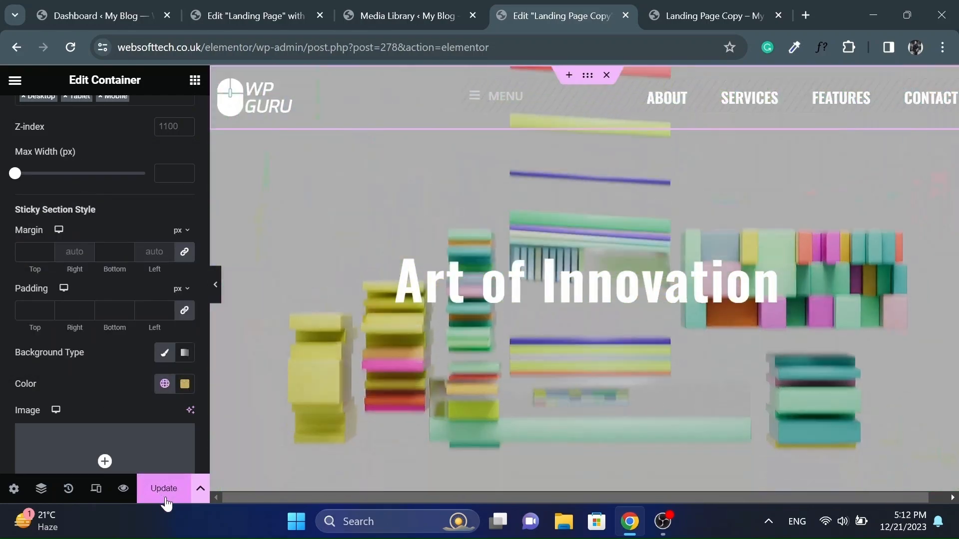
{"action": "left_click", "coordinate": [159, 498]}
- Check the header's sticky behaviour and background in the page preview while moving down past the hero
{"action": "scroll", "coordinate": [102, 392], "scroll_direction": "down", "scroll_amount": 2}
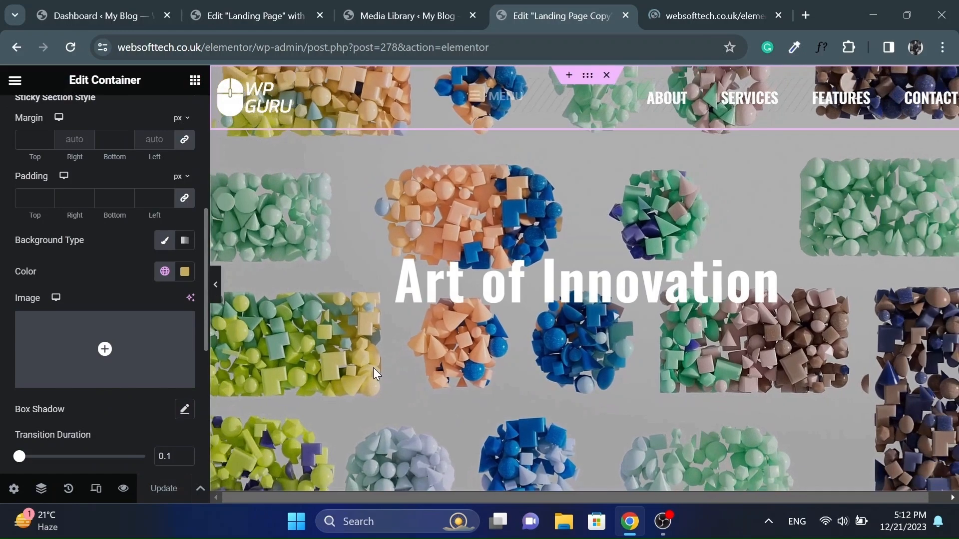
{"action": "scroll", "coordinate": [373, 367], "scroll_direction": "down", "scroll_amount": 10}
{"action": "scroll", "coordinate": [373, 379], "scroll_direction": "up", "scroll_amount": 10}
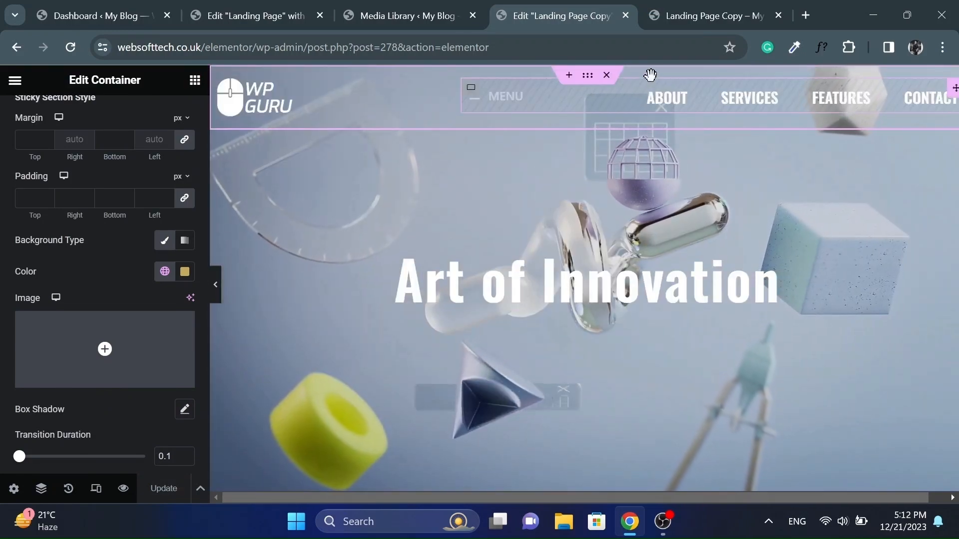
{"action": "left_click", "coordinate": [684, 24]}
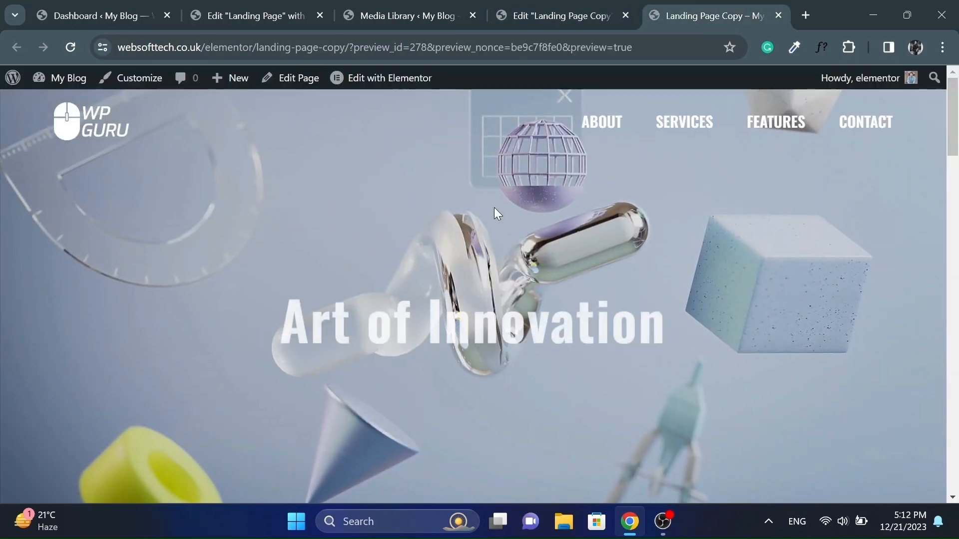
{"action": "scroll", "coordinate": [477, 257], "scroll_direction": "down", "scroll_amount": 3}
{"action": "scroll", "coordinate": [476, 257], "scroll_direction": "down", "scroll_amount": 1}
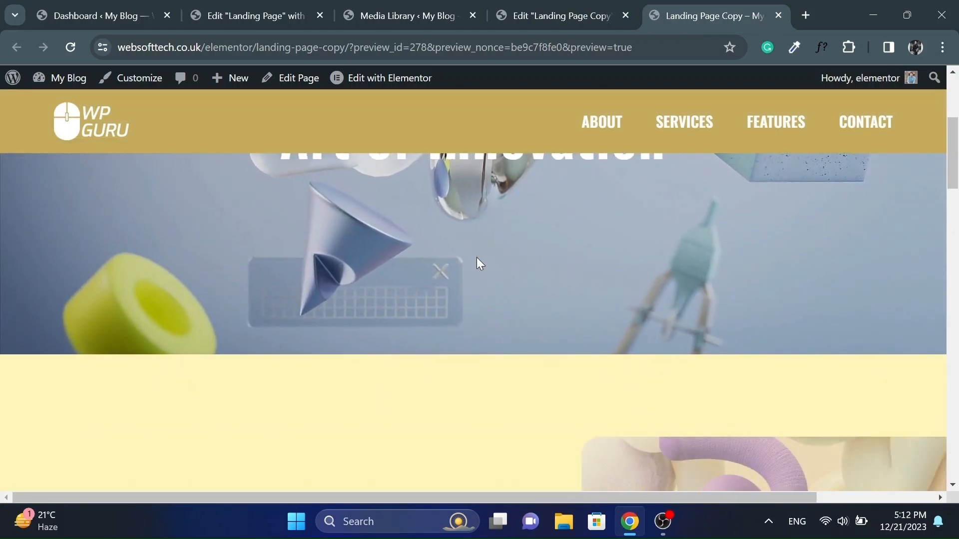
- Review the Landing Page Copy preview through its services section, and examine the Advance Features section in the original Landing Page editor
{"action": "scroll", "coordinate": [477, 257], "scroll_direction": "up", "scroll_amount": 4}
{"action": "scroll", "coordinate": [476, 257], "scroll_direction": "down", "scroll_amount": 3}
{"action": "scroll", "coordinate": [476, 257], "scroll_direction": "down", "scroll_amount": 5}
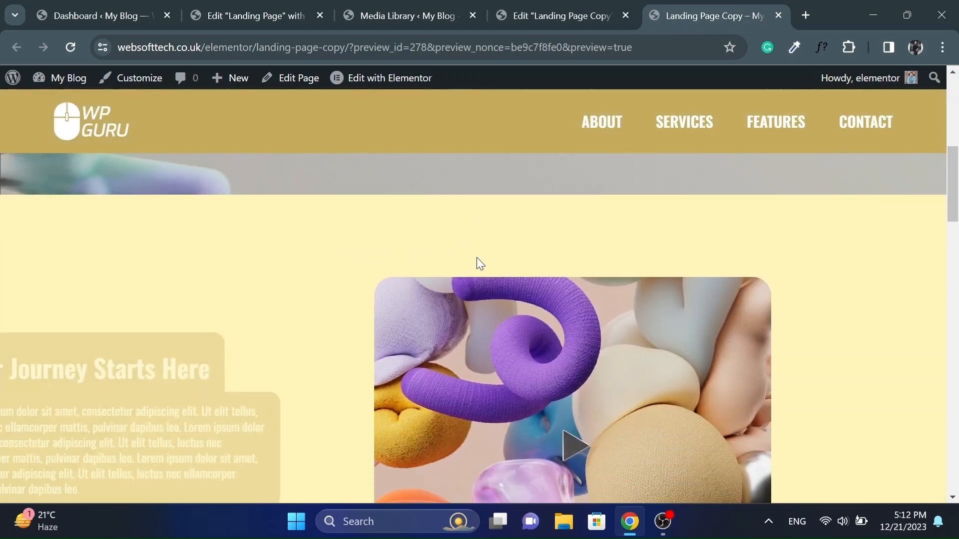
{"action": "scroll", "coordinate": [476, 257], "scroll_direction": "down", "scroll_amount": 6}
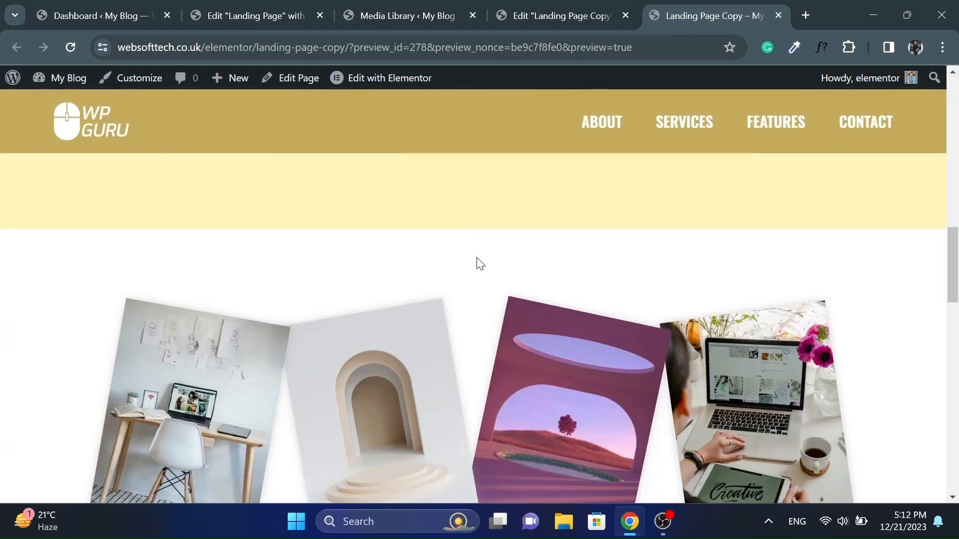
{"action": "scroll", "coordinate": [480, 262], "scroll_direction": "down", "scroll_amount": 6}
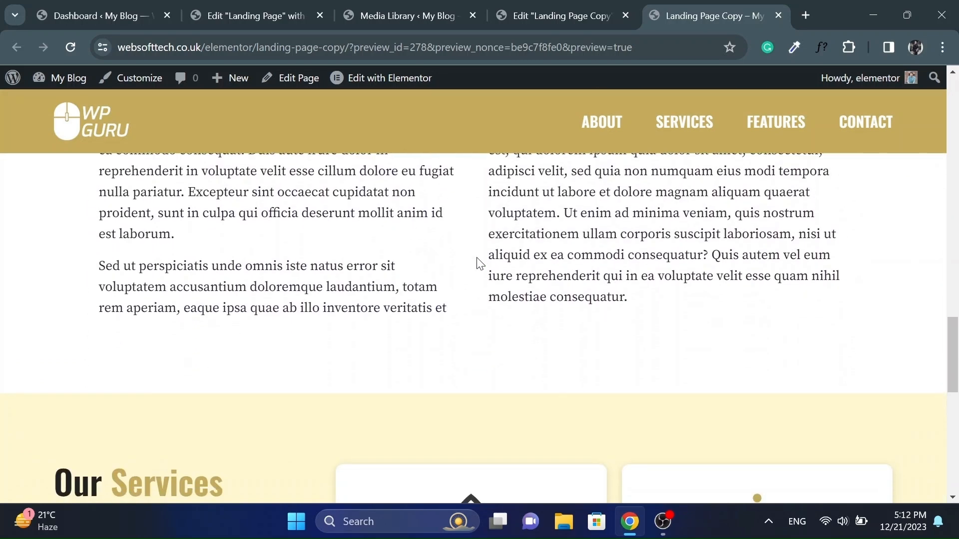
{"action": "scroll", "coordinate": [480, 262], "scroll_direction": "down", "scroll_amount": 5}
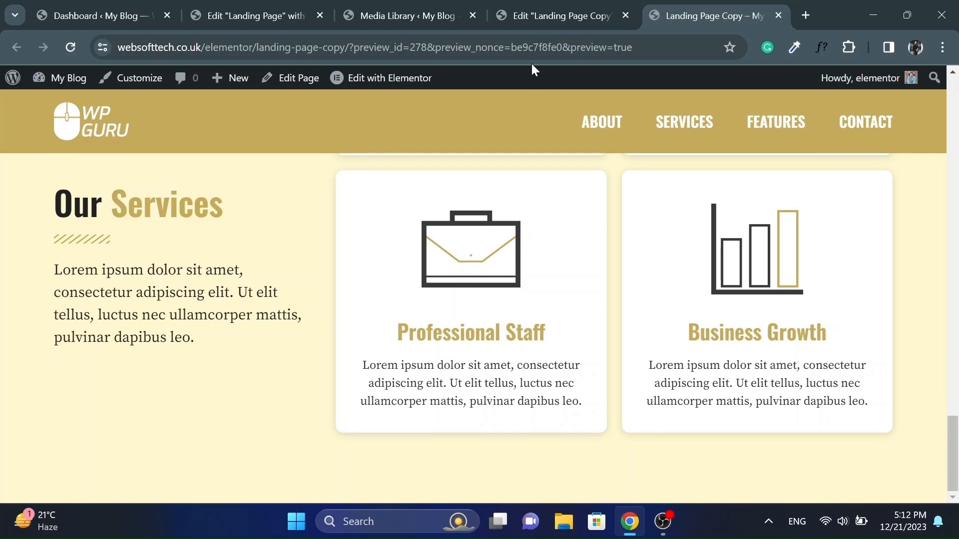
{"action": "left_click", "coordinate": [547, 14]}
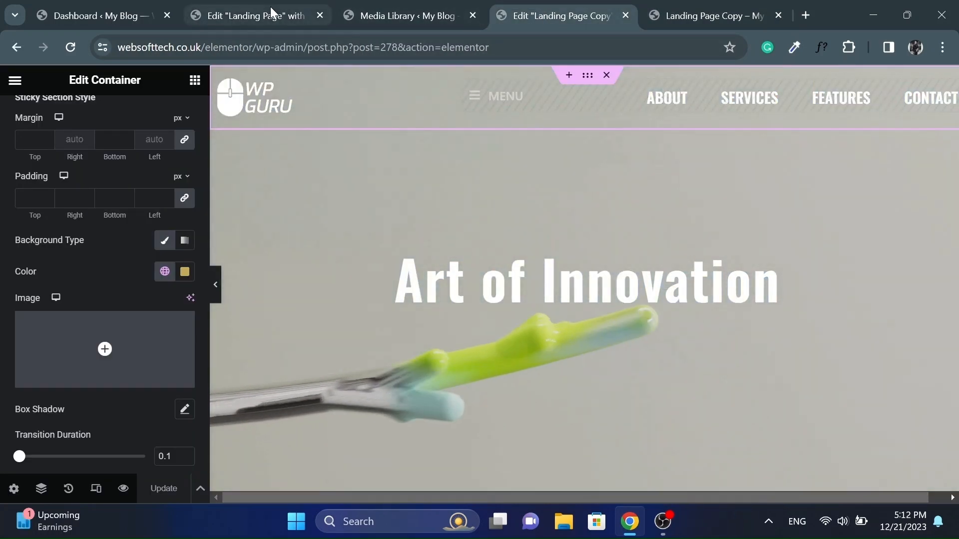
{"action": "left_click", "coordinate": [270, 7]}
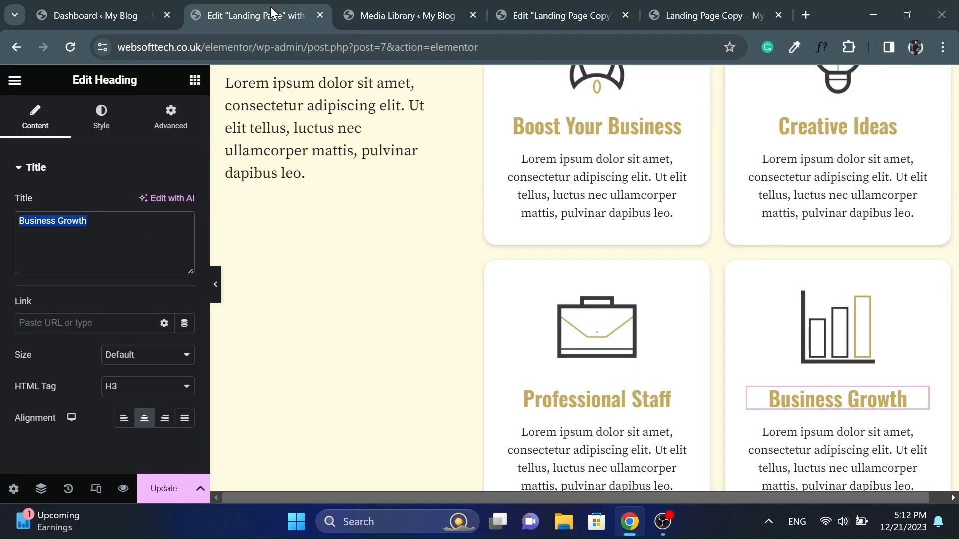
{"action": "scroll", "coordinate": [470, 344], "scroll_direction": "down", "scroll_amount": 10}
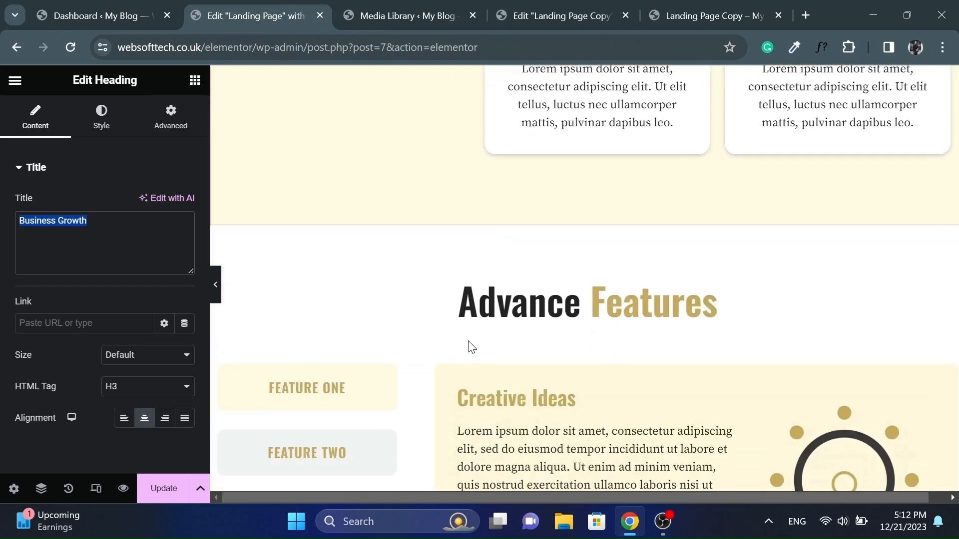
{"action": "scroll", "coordinate": [468, 341], "scroll_direction": "down", "scroll_amount": 2}
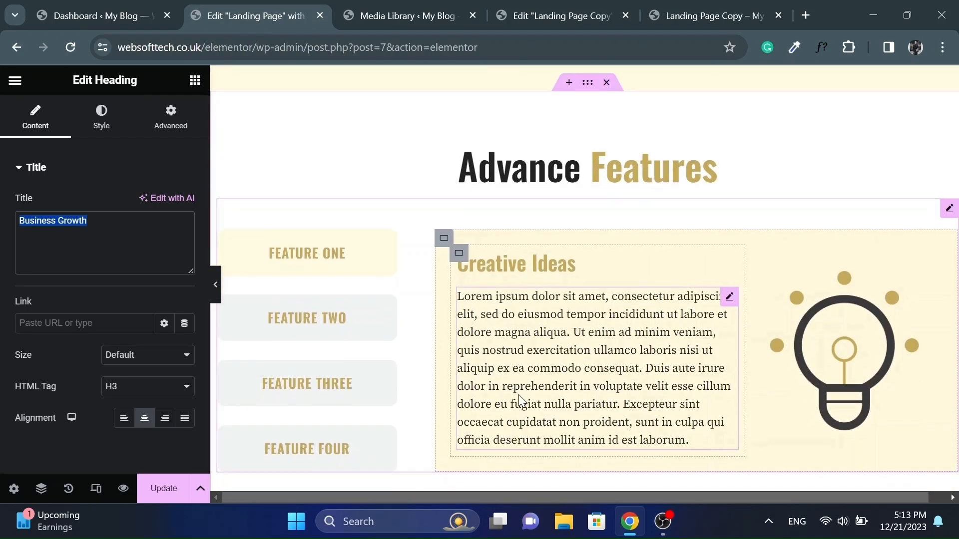
{"action": "scroll", "coordinate": [332, 239], "scroll_direction": "down", "scroll_amount": 2}
{"action": "scroll", "coordinate": [559, 326], "scroll_direction": "up", "scroll_amount": 4}
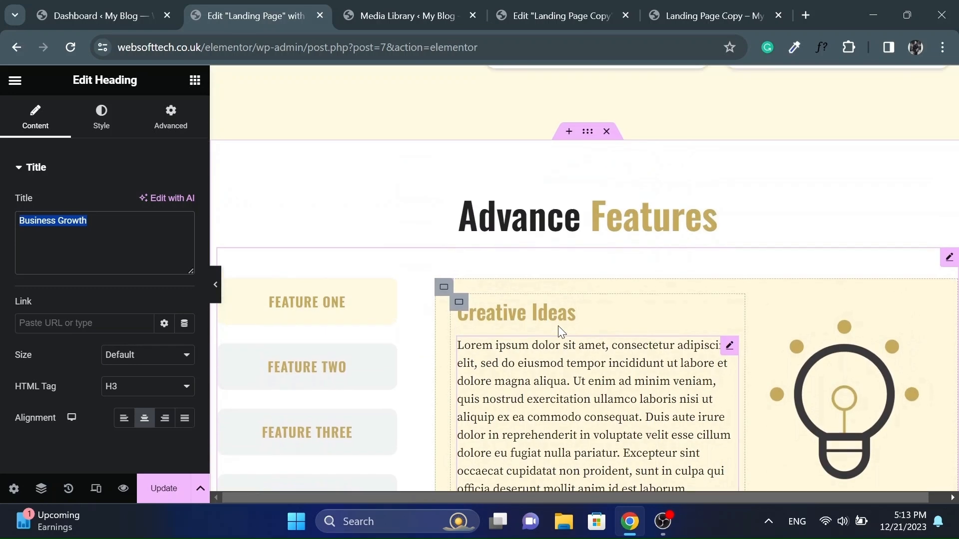
- Add a single-column flexbox container below the services section of the Landing Page Copy
{"action": "left_click", "coordinate": [585, 14]}
{"action": "scroll", "coordinate": [573, 305], "scroll_direction": "down", "scroll_amount": 15}
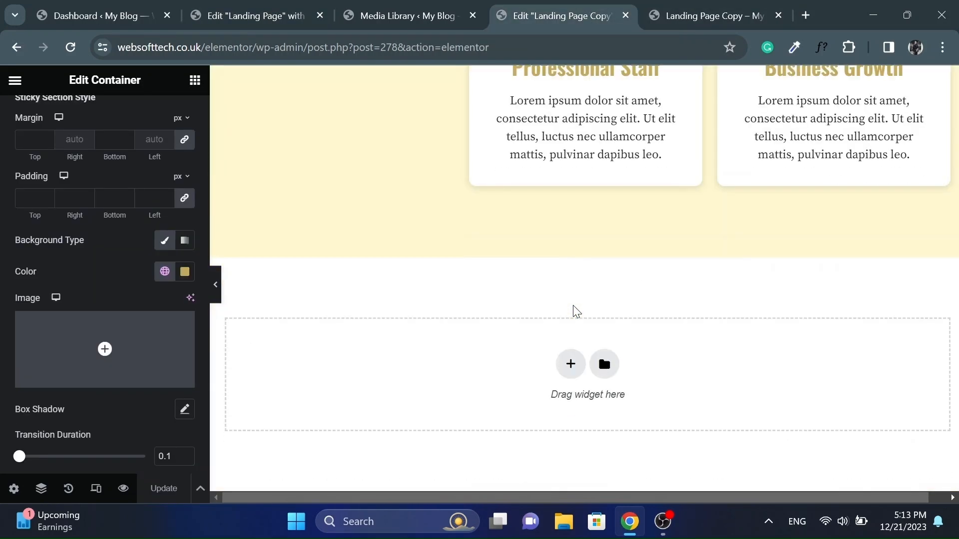
{"action": "left_click", "coordinate": [572, 366]}
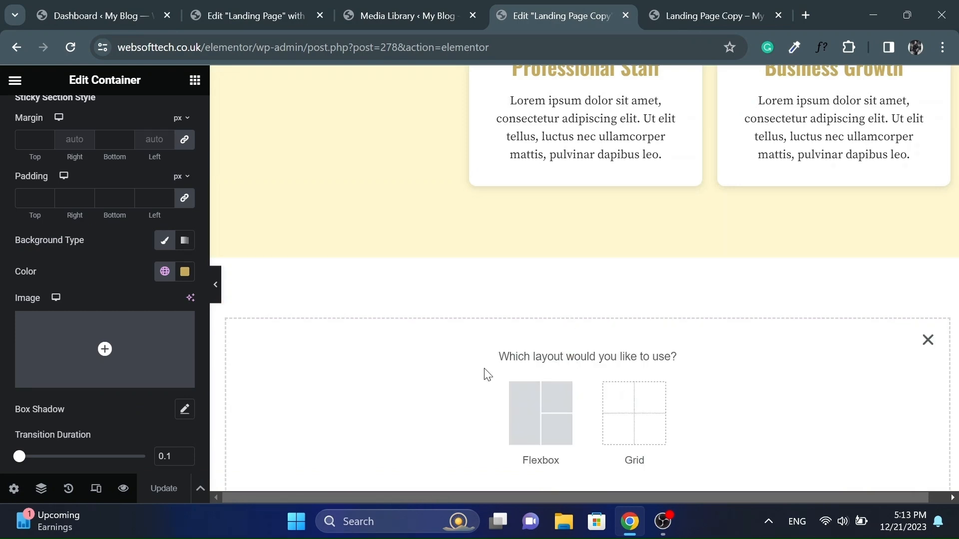
{"action": "left_click", "coordinate": [535, 425]}
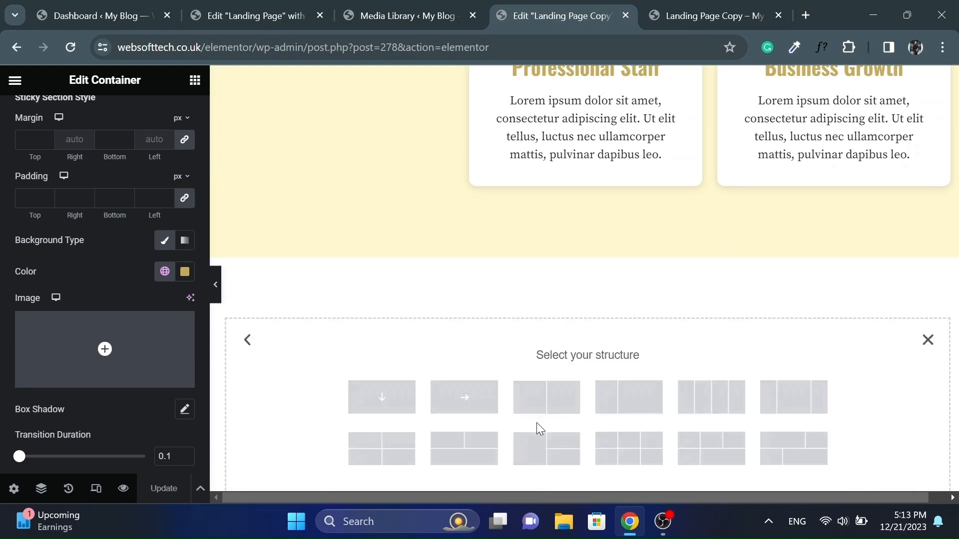
{"action": "left_click", "coordinate": [392, 406]}
- Set the new container's top and bottom padding to 85 px, keeping the sides at 10 px
{"action": "left_click", "coordinate": [183, 129]}
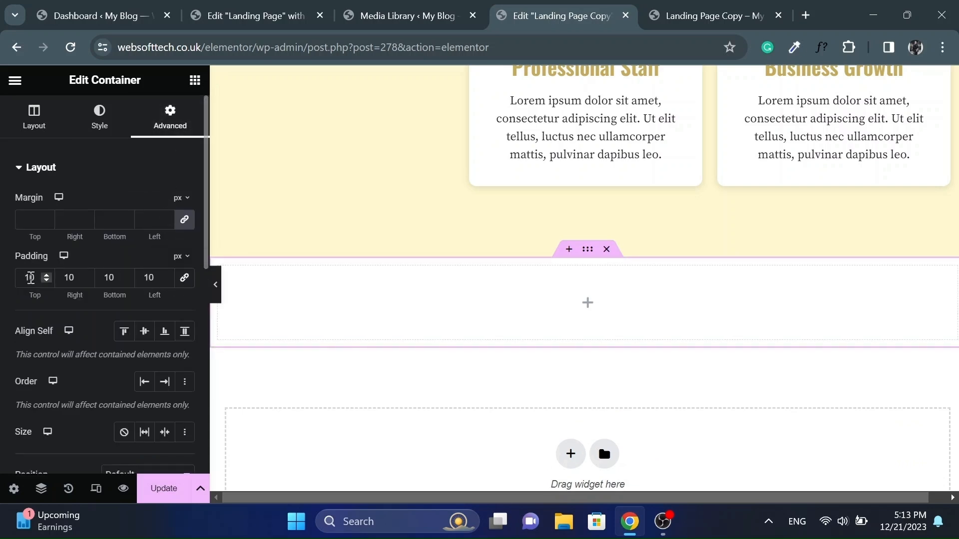
{"action": "type", "text": "80"}
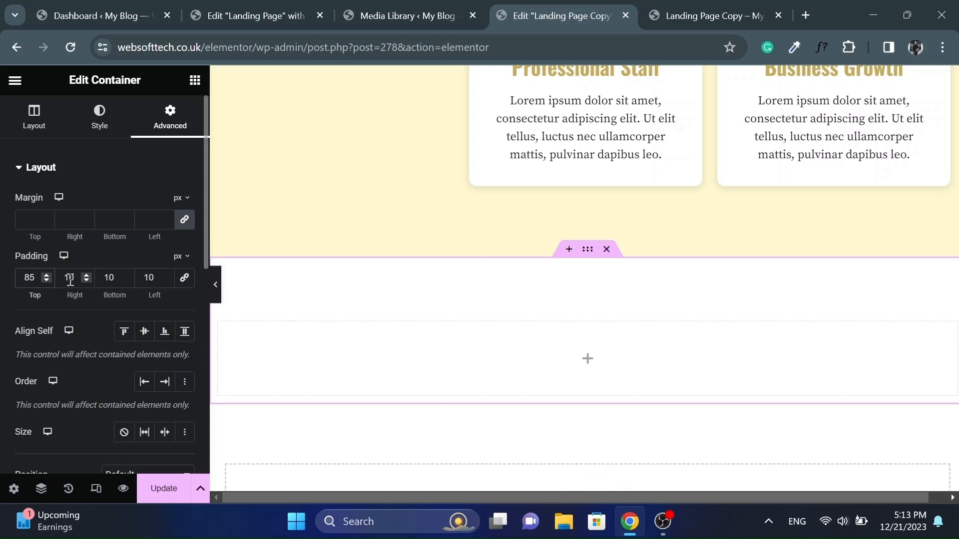
{"action": "type", "text": "85"}
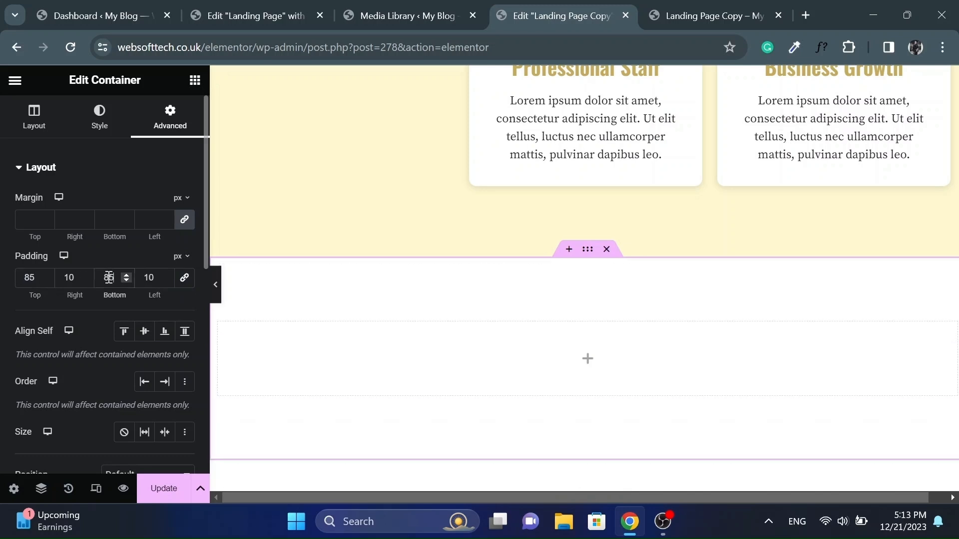
{"action": "left_click", "coordinate": [100, 123]}
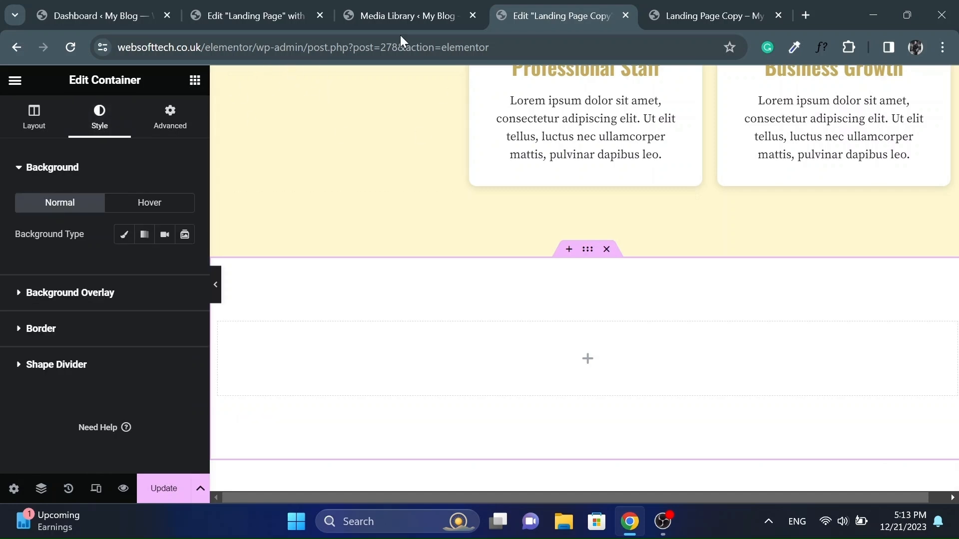
- Copy the Advance Features heading from the original Landing Page into the new container of the Landing Page Copy
{"action": "left_click", "coordinate": [276, 8]}
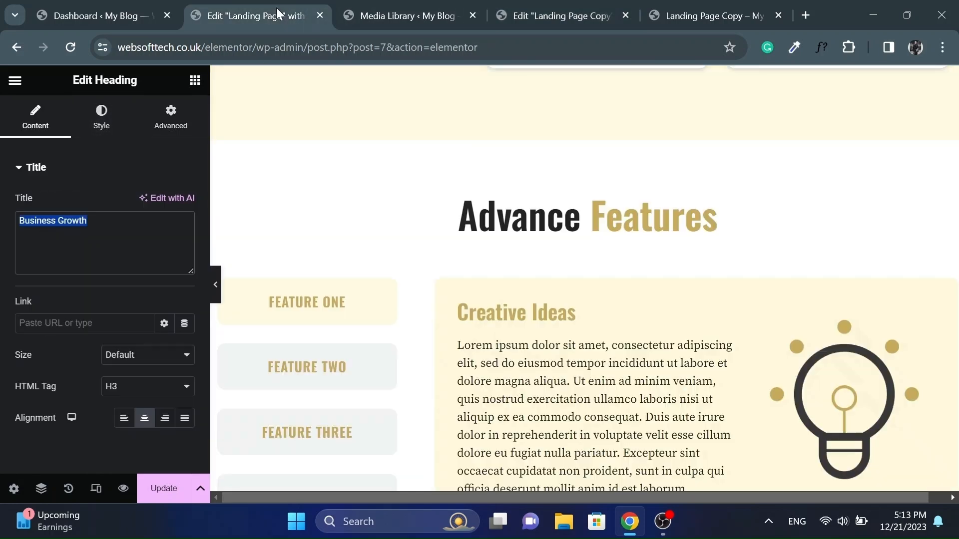
{"action": "right_click", "coordinate": [586, 227]}
{"action": "left_click", "coordinate": [609, 230]}
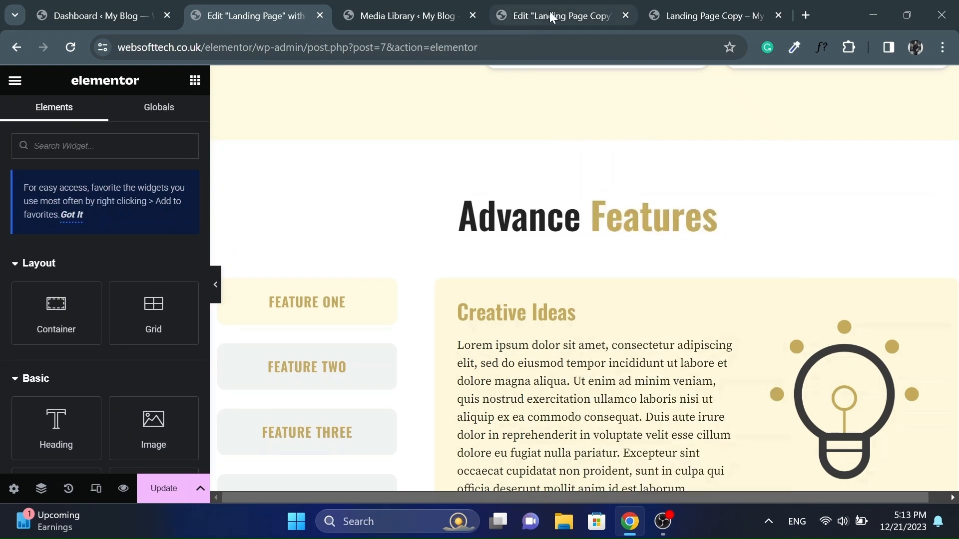
{"action": "left_click", "coordinate": [550, 8]}
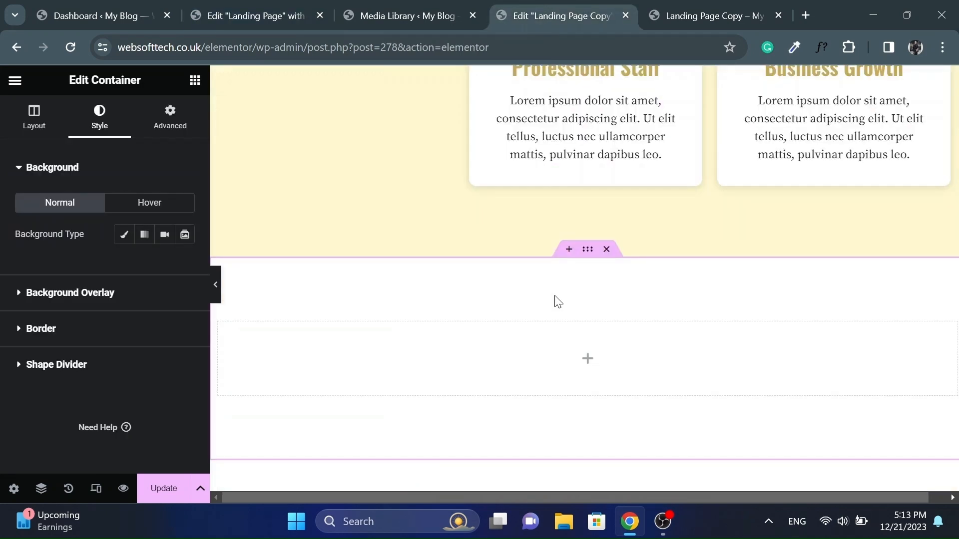
{"action": "left_click", "coordinate": [588, 365]}
{"action": "right_click", "coordinate": [588, 365]}
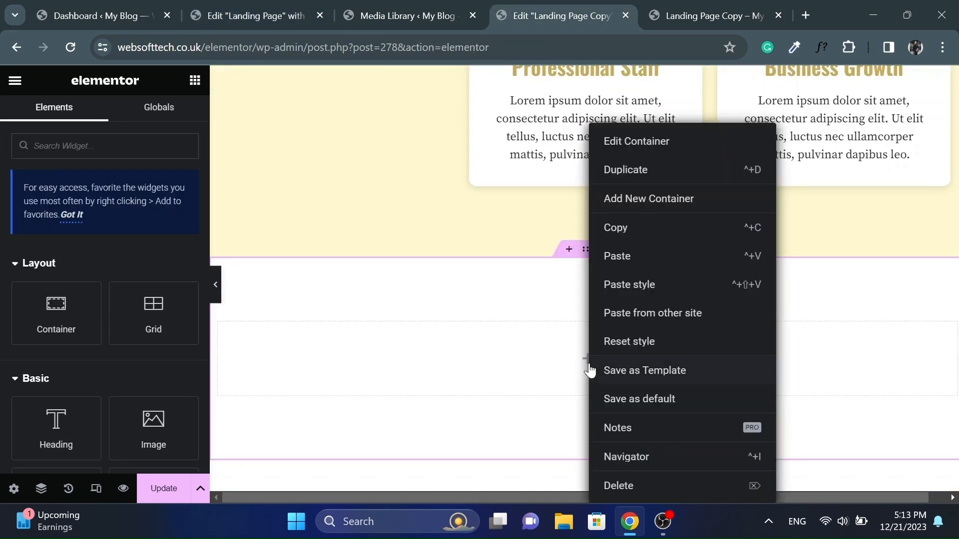
{"action": "left_click", "coordinate": [619, 256]}
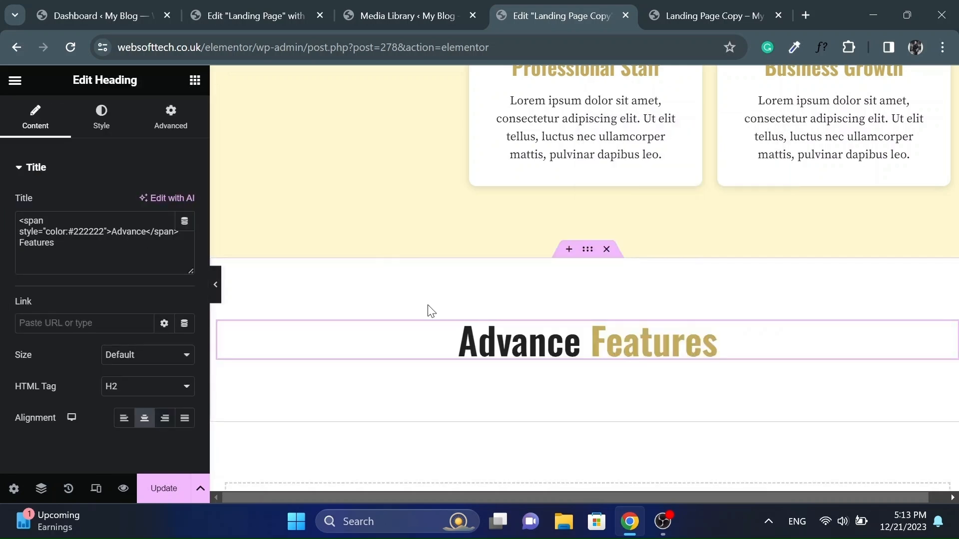
- Find the Tabs widget by searching for "acco" and add it below the Advance Features heading
{"action": "scroll", "coordinate": [432, 312], "scroll_direction": "down", "scroll_amount": 2}
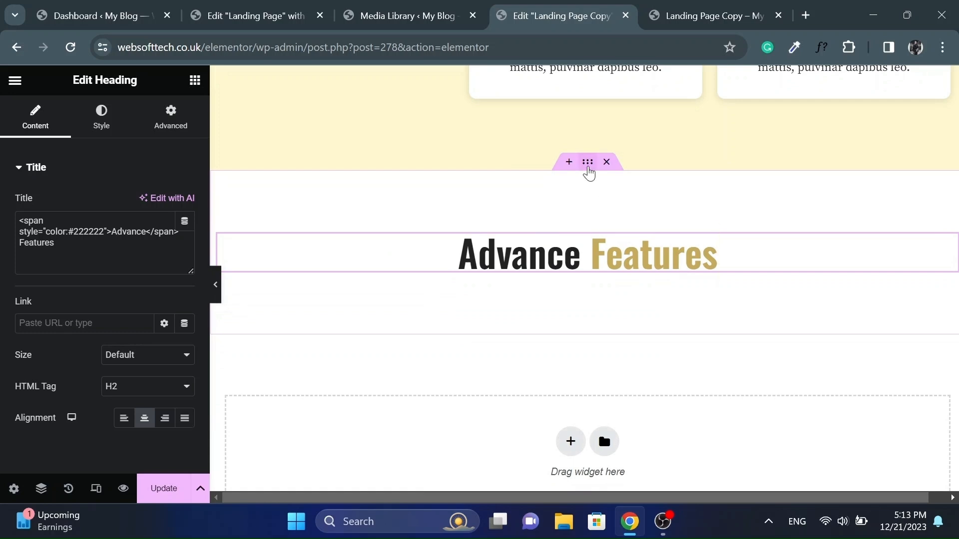
{"action": "left_click", "coordinate": [587, 162]}
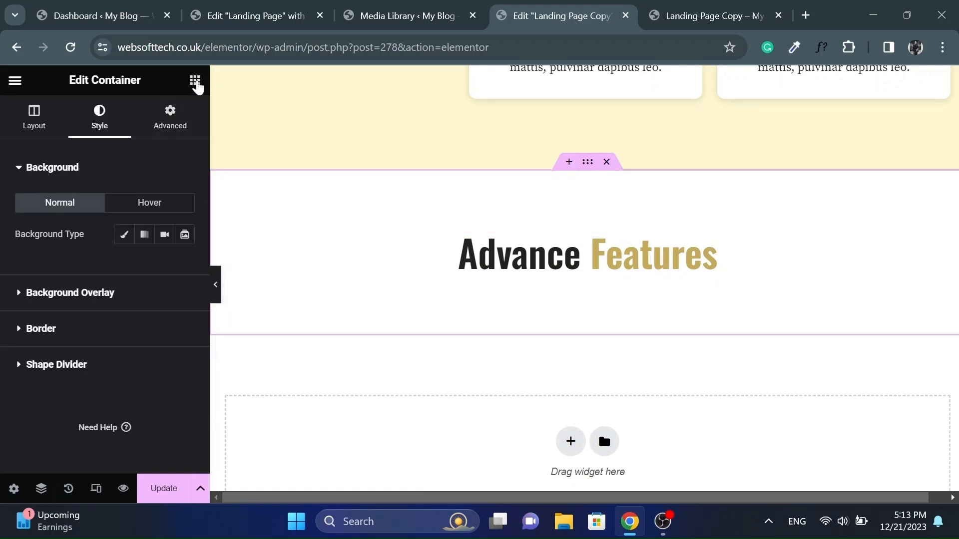
{"action": "left_click", "coordinate": [194, 81]}
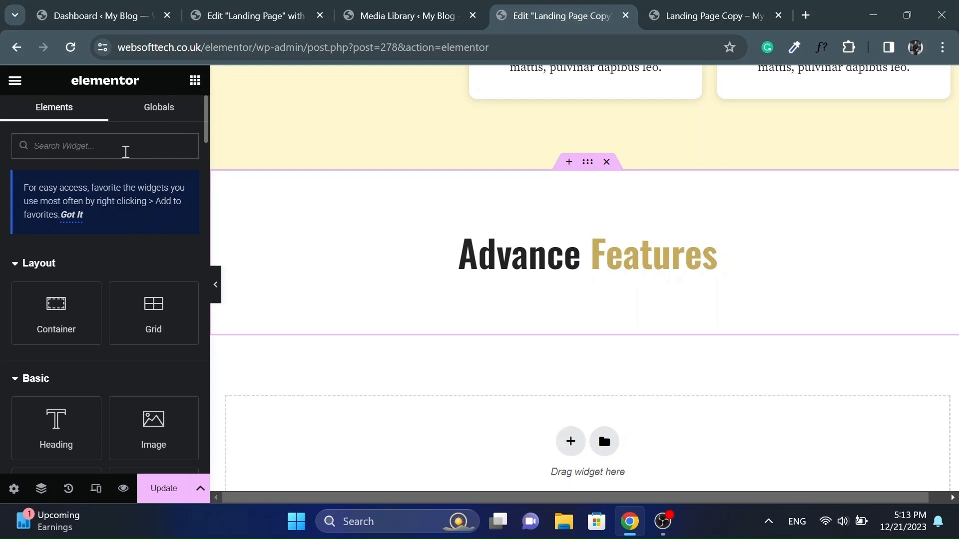
{"action": "type", "text": "acco"}
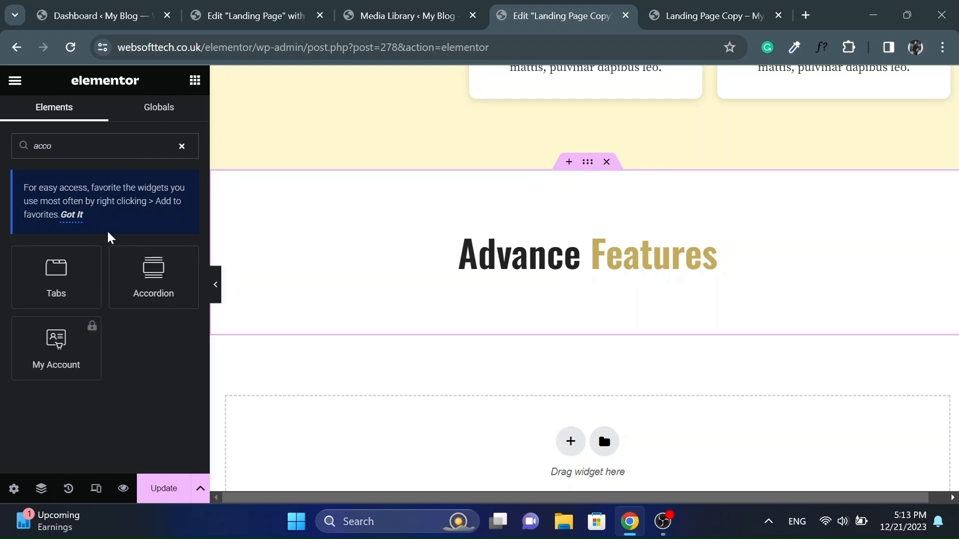
{"action": "left_click", "coordinate": [36, 267]}
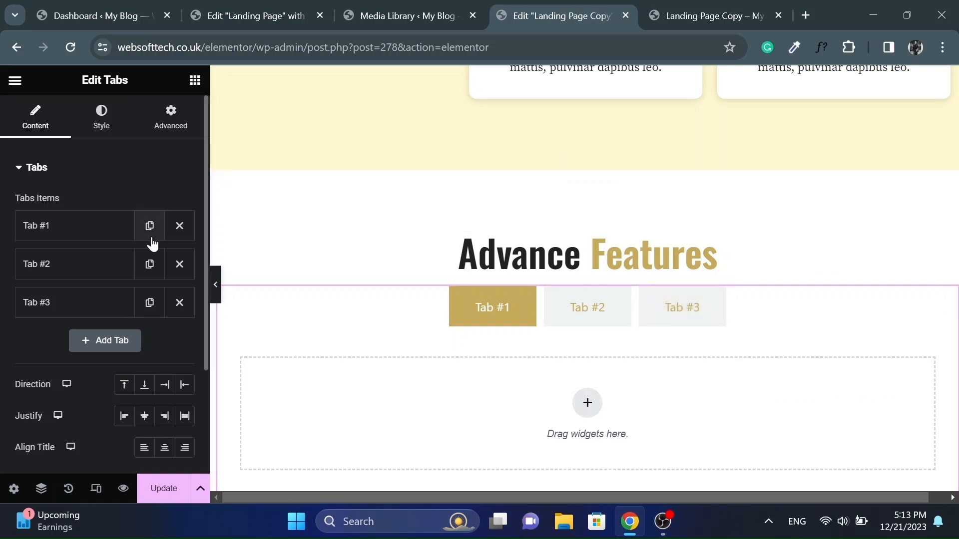
- Stack the tab titles vertically on the left side of the tab content and rename the first tab "Feature One"
{"action": "left_click", "coordinate": [125, 417]}
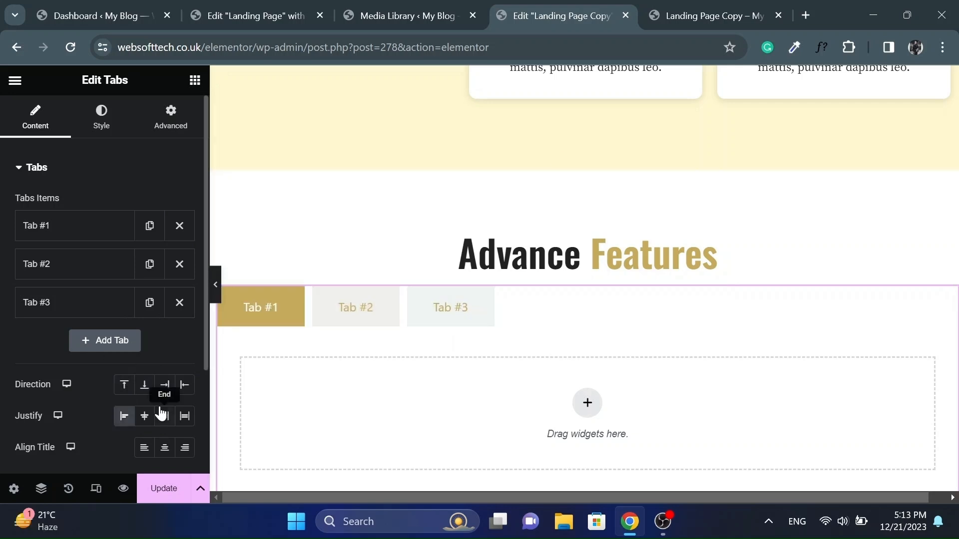
{"action": "left_click", "coordinate": [186, 390]}
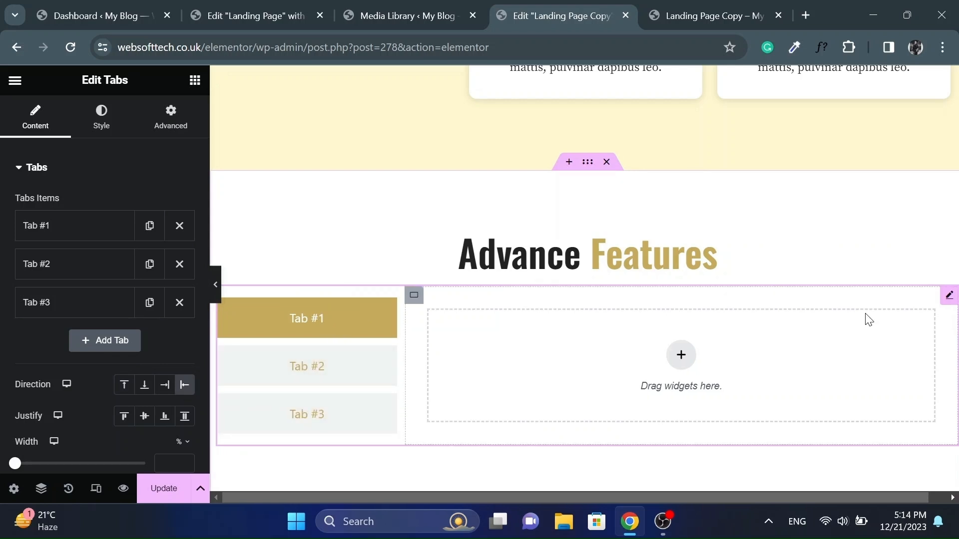
{"action": "left_click", "coordinate": [39, 224]}
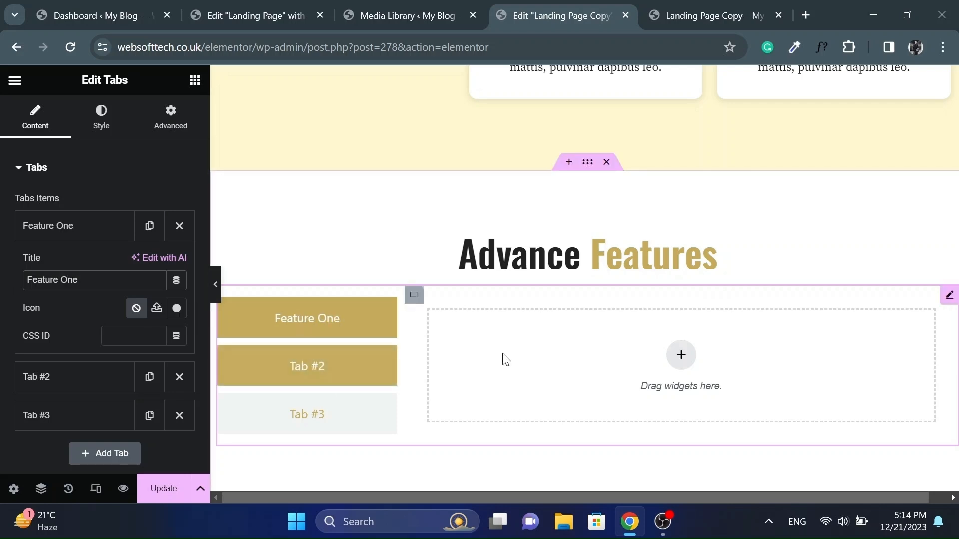
- Add a two-column container structure inside the Feature One tab, with the left column 60% and the right column 40% wide
{"action": "left_click", "coordinate": [680, 356]}
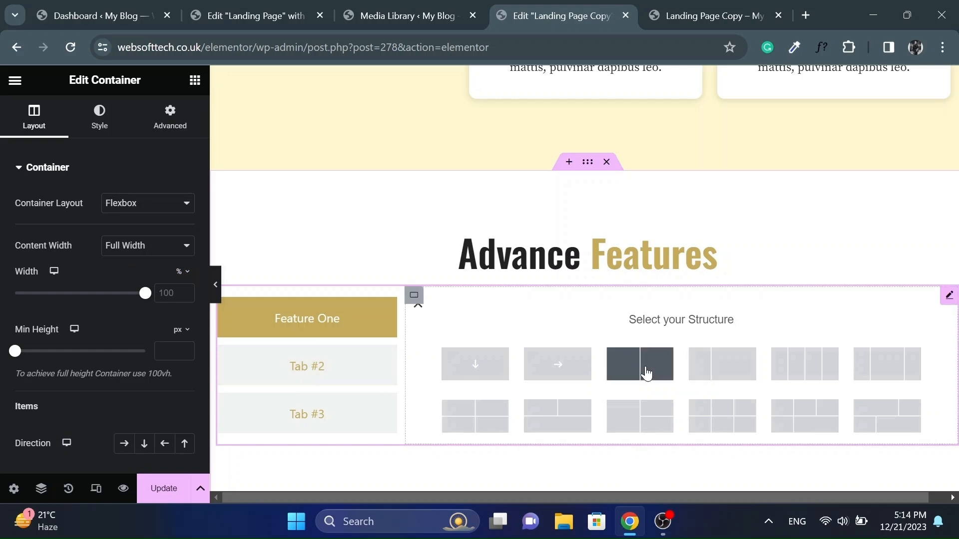
{"action": "left_click", "coordinate": [646, 374]}
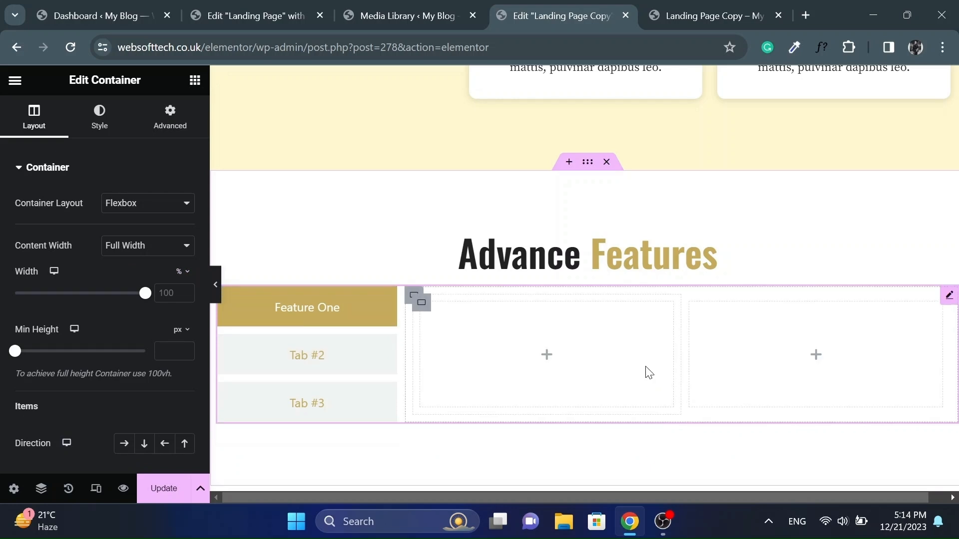
{"action": "left_click", "coordinate": [422, 304]}
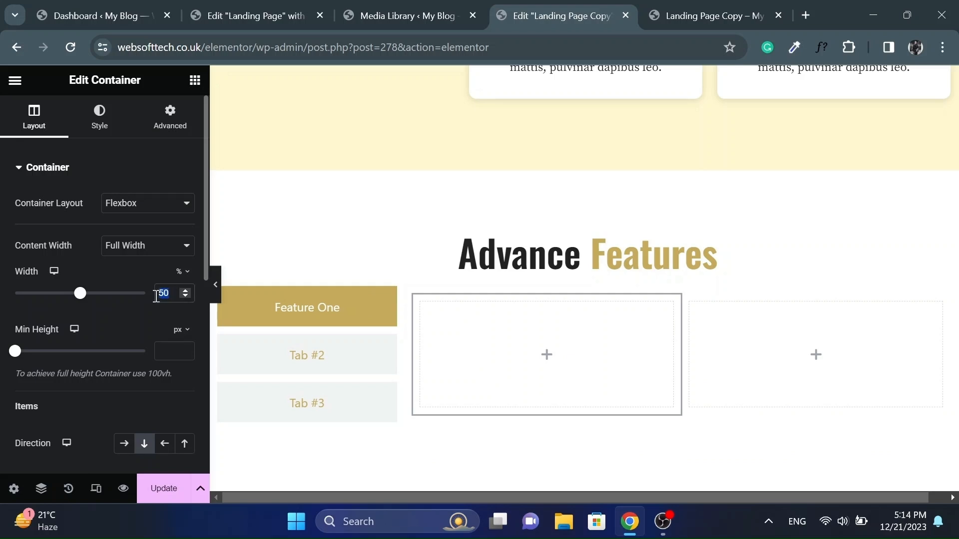
{"action": "type", "text": "60"}
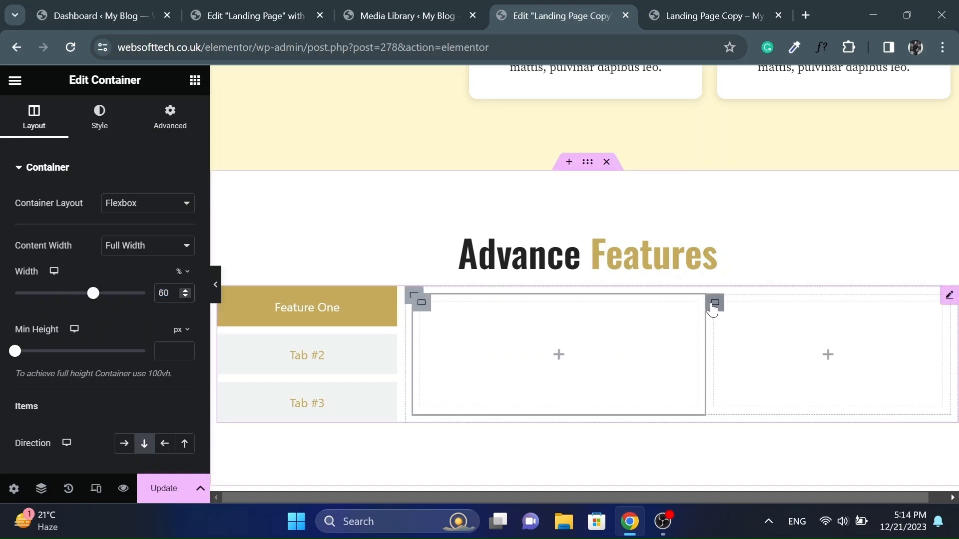
{"action": "left_click", "coordinate": [714, 304]}
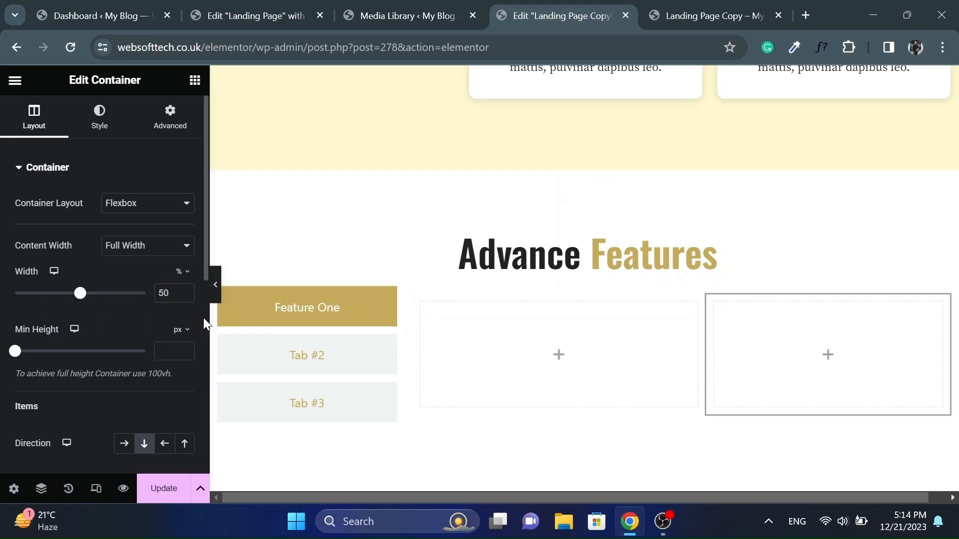
{"action": "double_click", "coordinate": [166, 293]}
{"action": "type", "text": "40"}
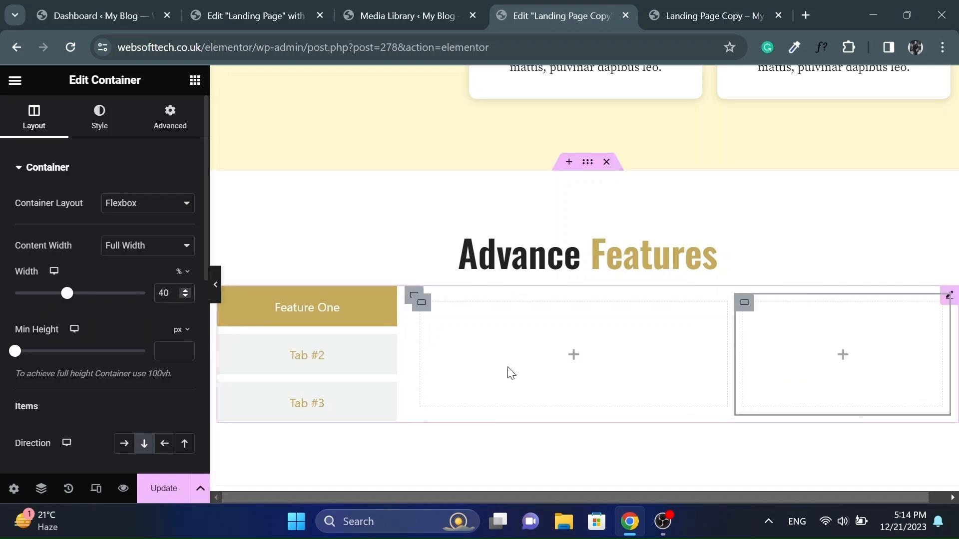
- Copy the Creative Ideas heading from the original Landing Page into the left column of the Feature One tab on the Landing Page Copy
{"action": "left_click", "coordinate": [232, 13]}
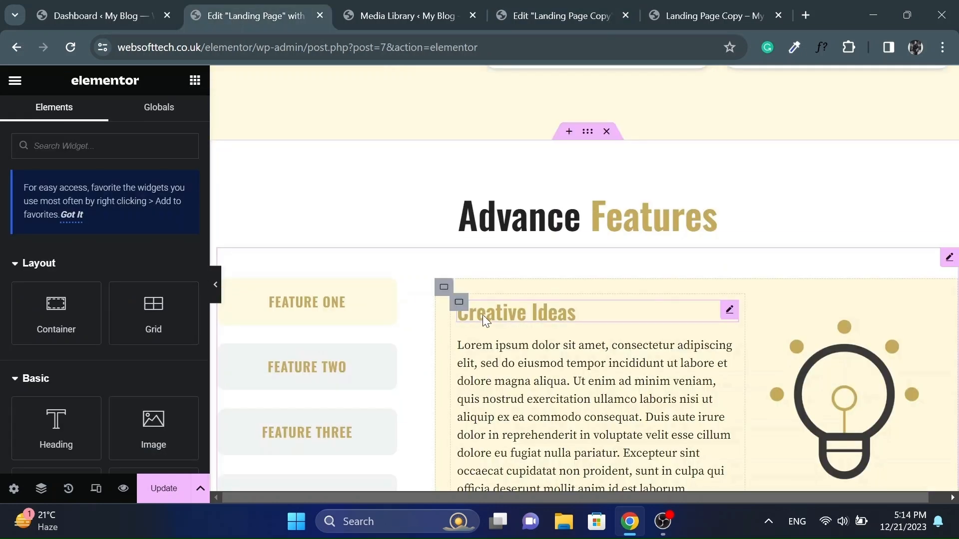
{"action": "left_click", "coordinate": [498, 316]}
{"action": "right_click", "coordinate": [499, 316]}
{"action": "left_click", "coordinate": [505, 225]}
{"action": "left_click", "coordinate": [577, 14]}
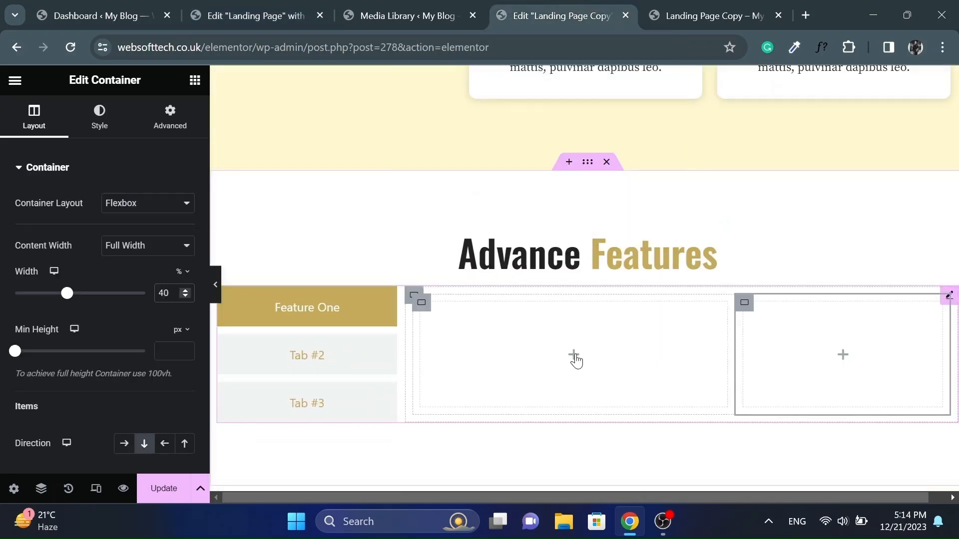
{"action": "right_click", "coordinate": [575, 360]}
{"action": "left_click", "coordinate": [604, 253]}
- Copy the lorem ipsum text below Creative Ideas from the original Landing Page and paste it below the same heading on the Landing Page Copy
{"action": "left_click", "coordinate": [241, 16]}
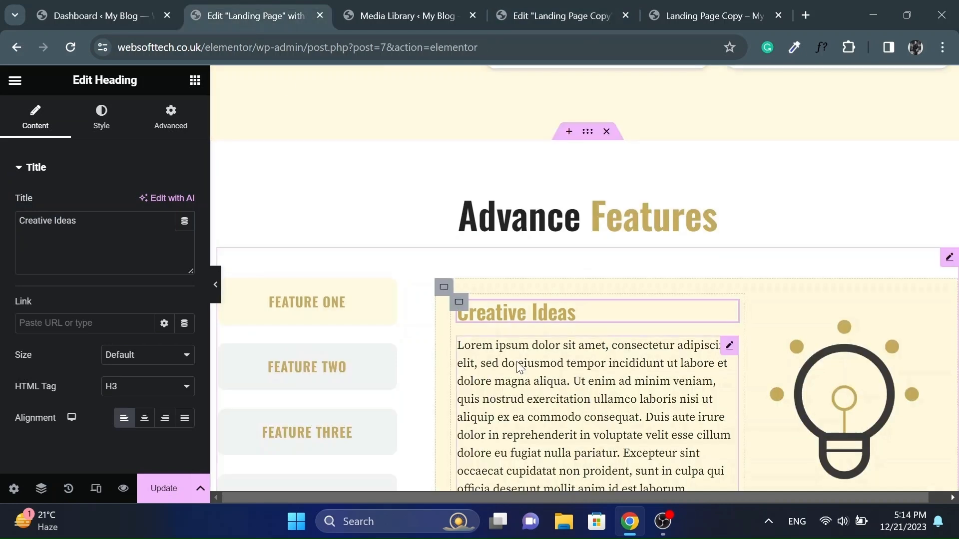
{"action": "right_click", "coordinate": [519, 368]}
{"action": "left_click", "coordinate": [545, 225]}
{"action": "left_click", "coordinate": [689, 15]}
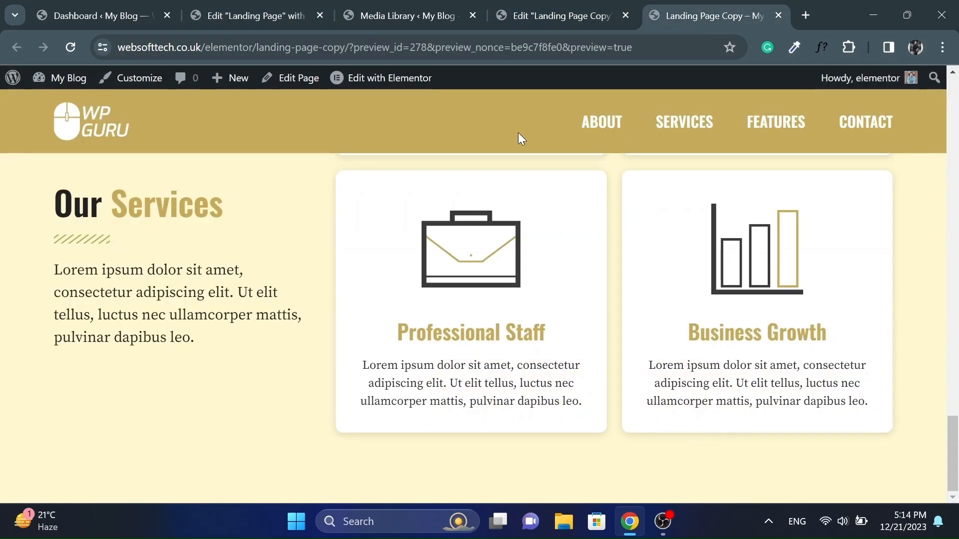
{"action": "left_click", "coordinate": [555, 16]}
{"action": "right_click", "coordinate": [523, 316]}
{"action": "left_click", "coordinate": [560, 257]}
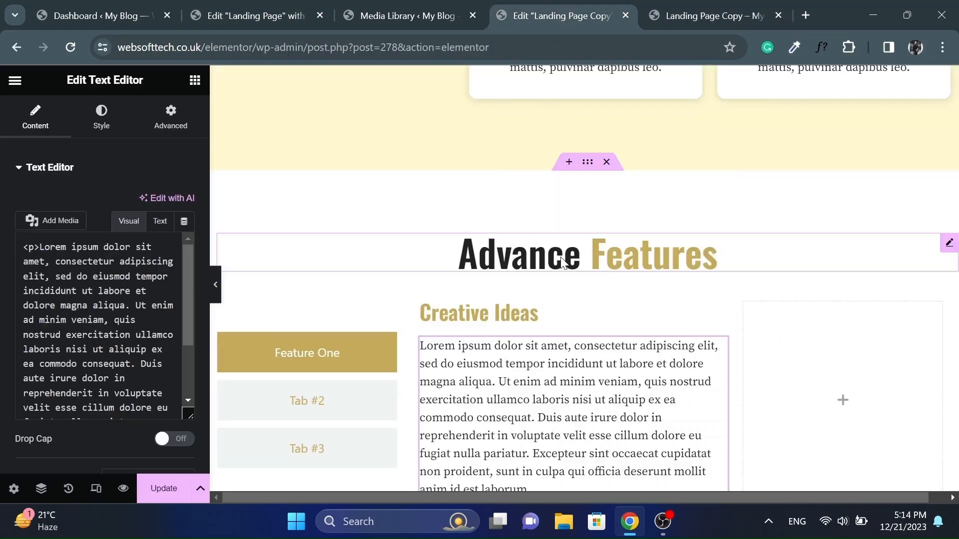
- Copy the light bulb image from the original Landing Page into the empty right column of the Feature One tab on the Landing Page Copy
{"action": "left_click", "coordinate": [240, 16]}
{"action": "right_click", "coordinate": [831, 373]}
{"action": "left_click", "coordinate": [793, 239]}
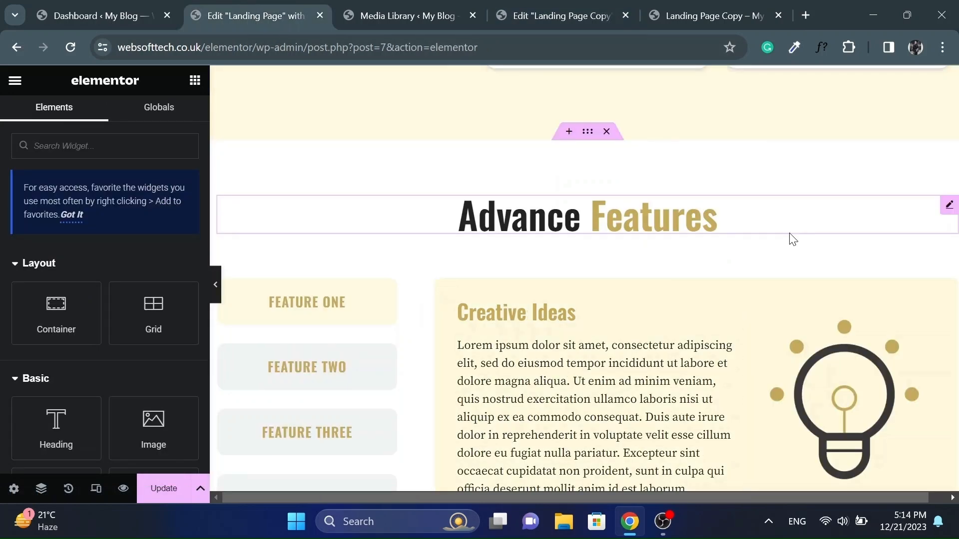
{"action": "left_click", "coordinate": [564, 16]}
{"action": "right_click", "coordinate": [845, 419]}
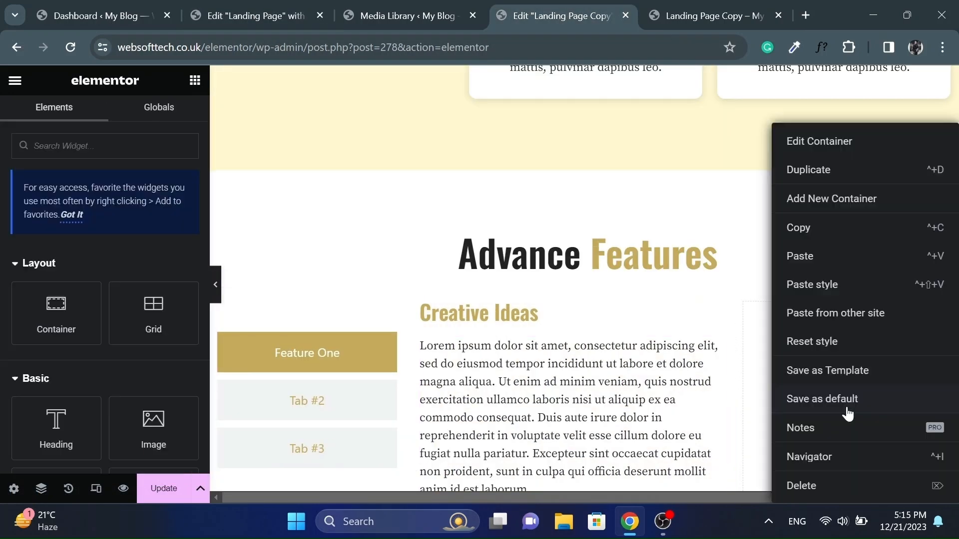
{"action": "left_click", "coordinate": [808, 259]}
- Set both Justify Content and Align Items to Center for the container holding the two Feature One columns
{"action": "left_click", "coordinate": [332, 174]}
{"action": "scroll", "coordinate": [1, 279], "scroll_direction": "down", "scroll_amount": 6}
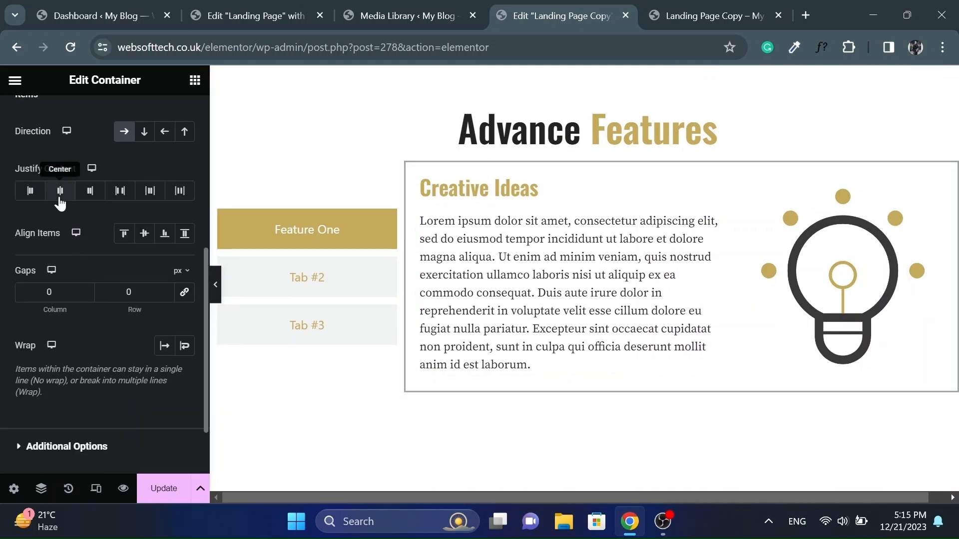
{"action": "left_click", "coordinate": [142, 234]}
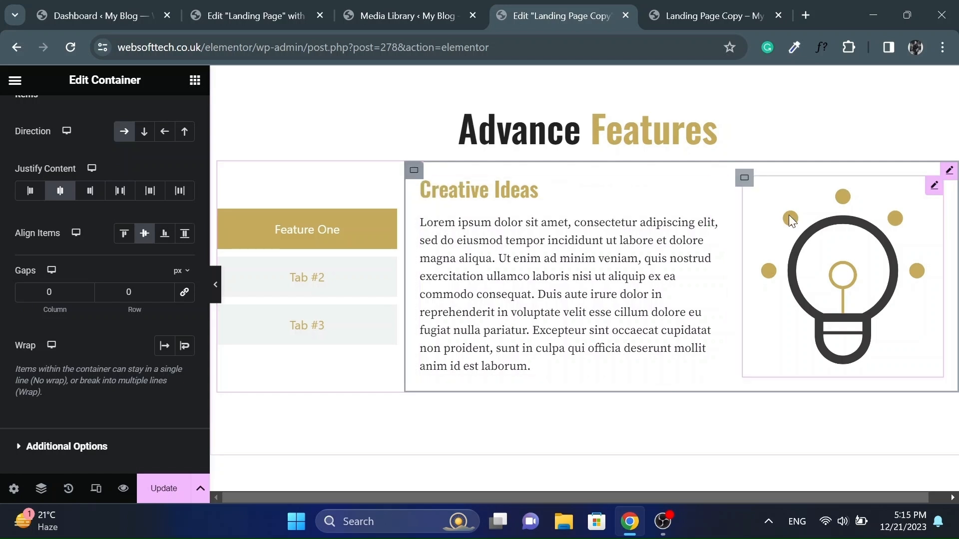
- Delete Tab #2 and Tab #3 from the Tabs widget, keeping only the Feature One tab
{"action": "left_click", "coordinate": [948, 172]}
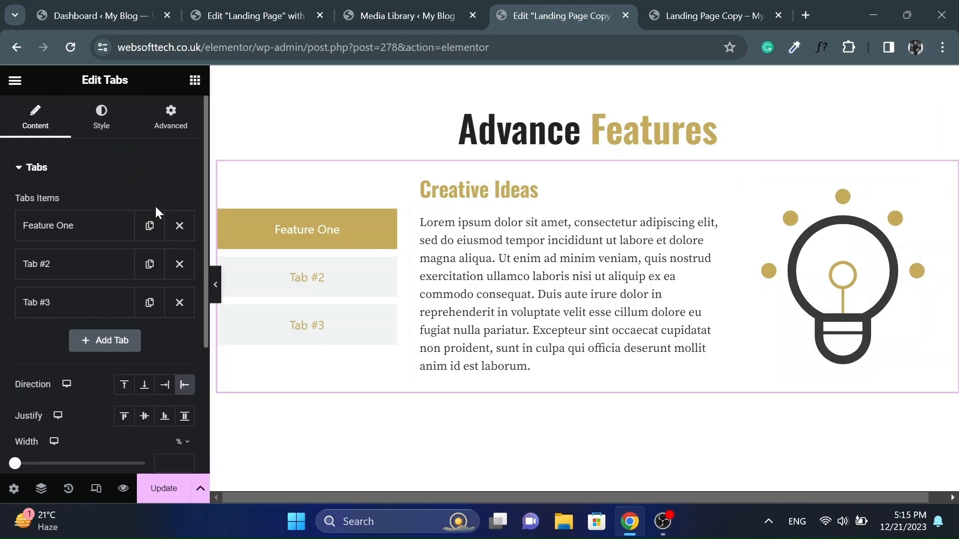
{"action": "left_click", "coordinate": [177, 266]}
{"action": "left_click", "coordinate": [177, 264]}
{"action": "left_click", "coordinate": [87, 230]}
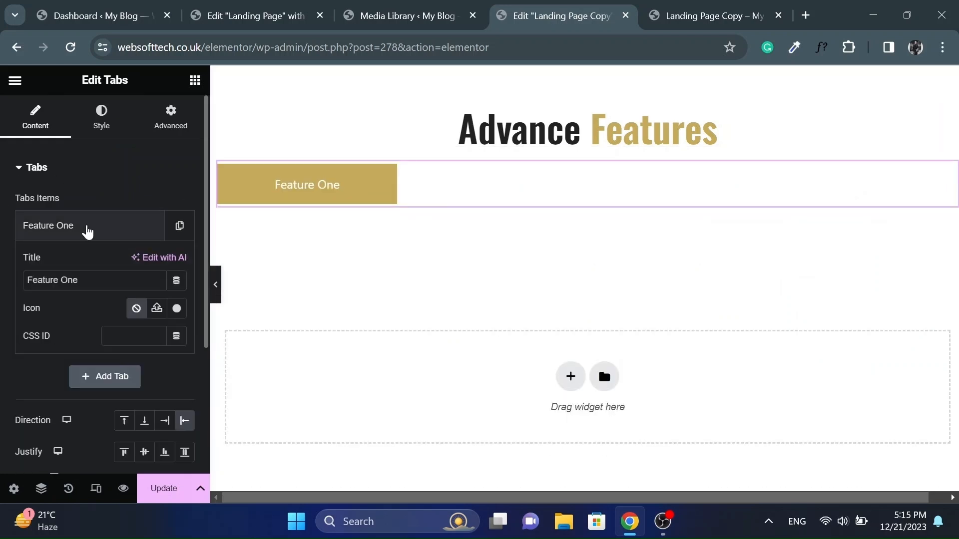
{"action": "left_click", "coordinate": [642, 197]}
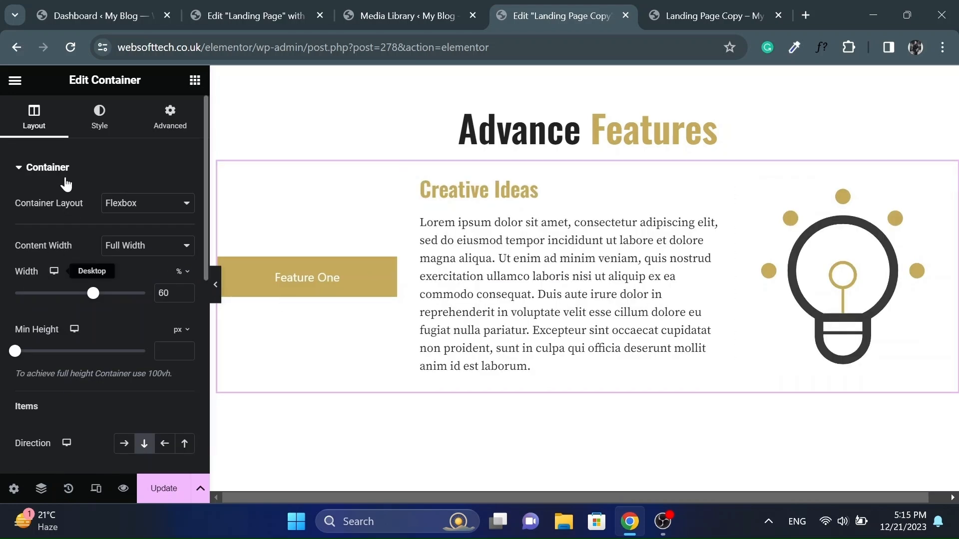
- Duplicate the Feature One tab with its content until the Tabs widget has four tabs
{"action": "left_click", "coordinate": [953, 172]}
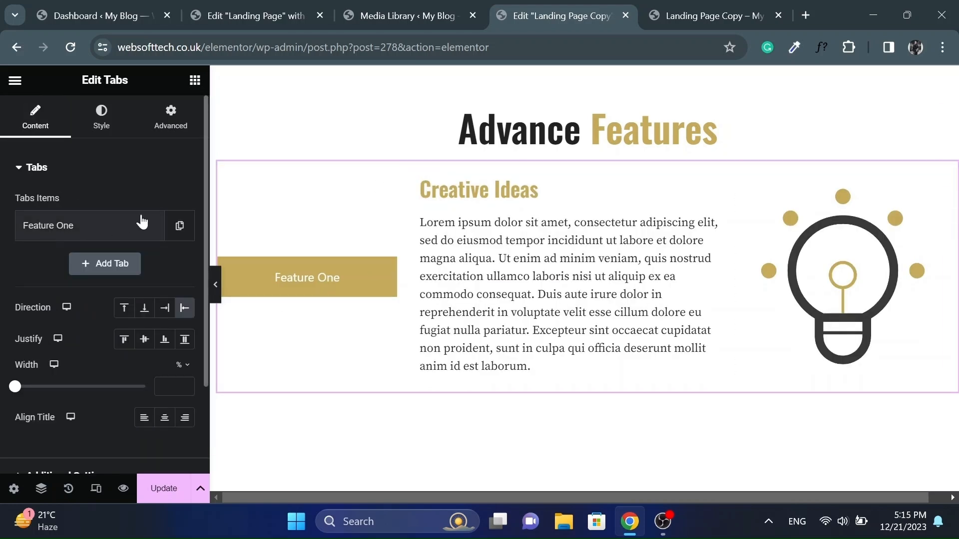
{"action": "left_click", "coordinate": [177, 227]}
{"action": "left_click", "coordinate": [150, 266]}
- Rename the second, third and fourth tabs "Feature Two", "Feature Three" and "Feature Four"
{"action": "left_click", "coordinate": [92, 271]}
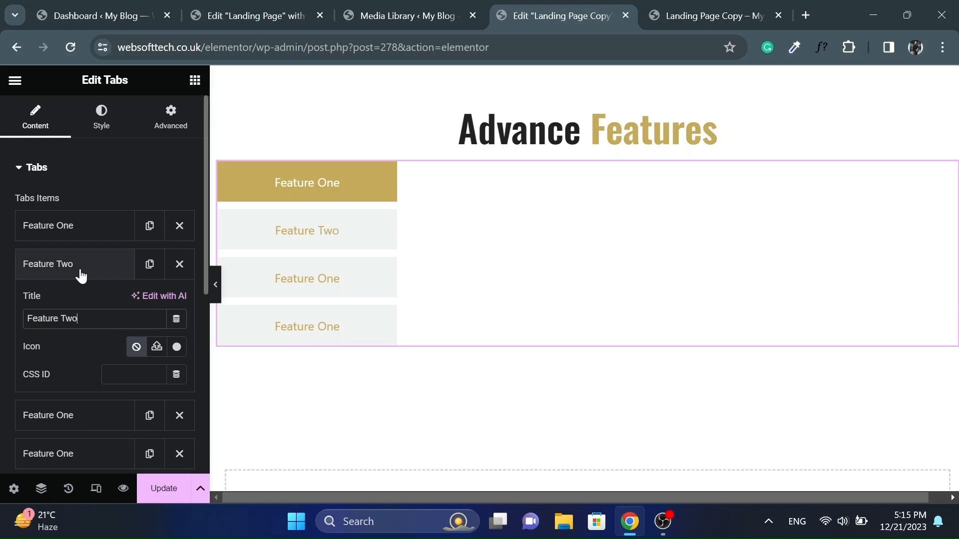
{"action": "left_click", "coordinate": [79, 273]}
{"action": "left_click", "coordinate": [79, 303]}
{"action": "type", "text": "Two"}
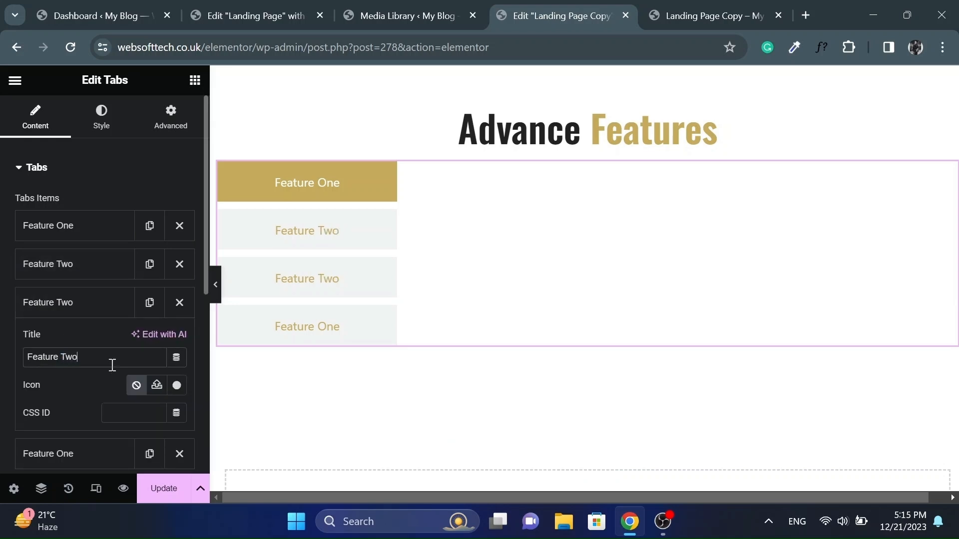
{"action": "left_click", "coordinate": [86, 310]}
{"action": "left_click", "coordinate": [79, 341]}
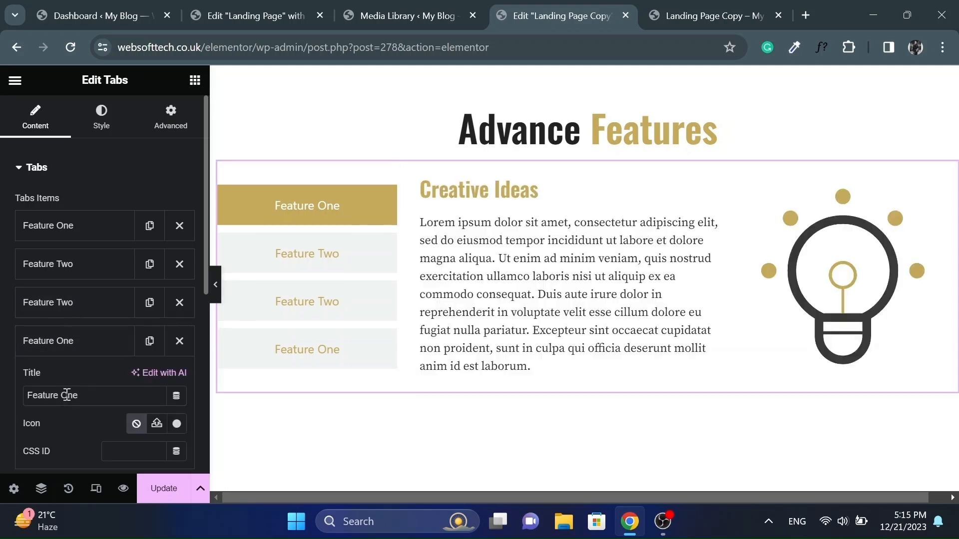
{"action": "type", "text": "Two"}
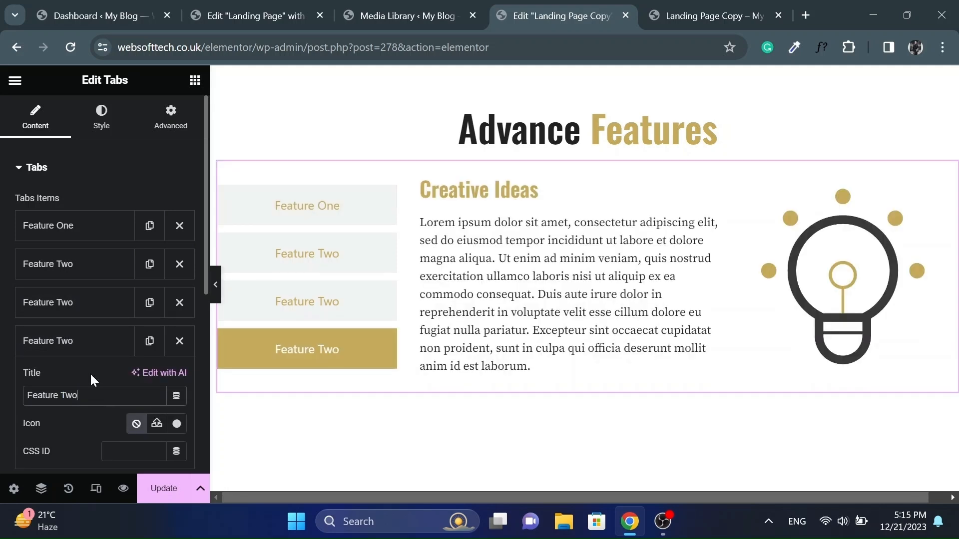
{"action": "type", "text": "Four"}
{"action": "left_click", "coordinate": [61, 395]}
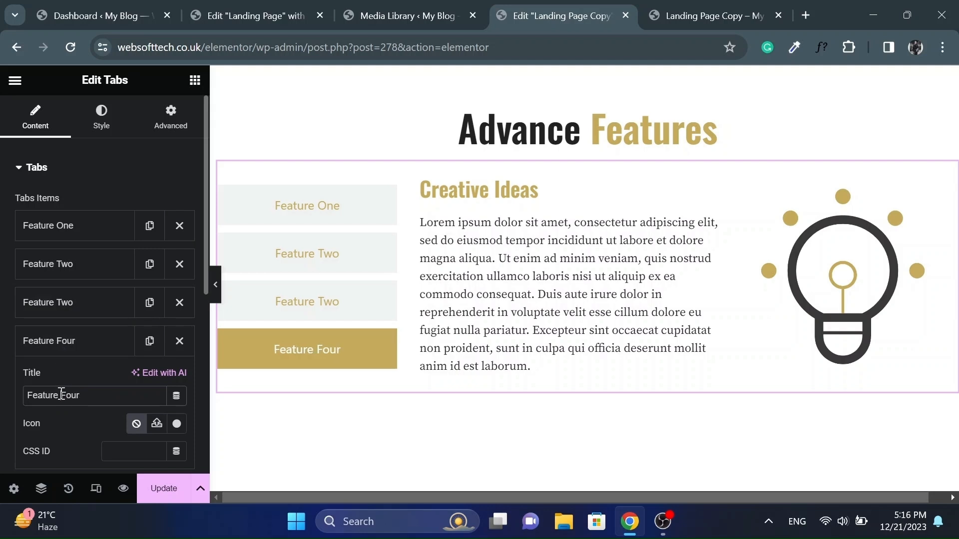
{"action": "left_click", "coordinate": [65, 305]}
{"action": "double_click", "coordinate": [67, 357]}
{"action": "type", "text": "Three"}
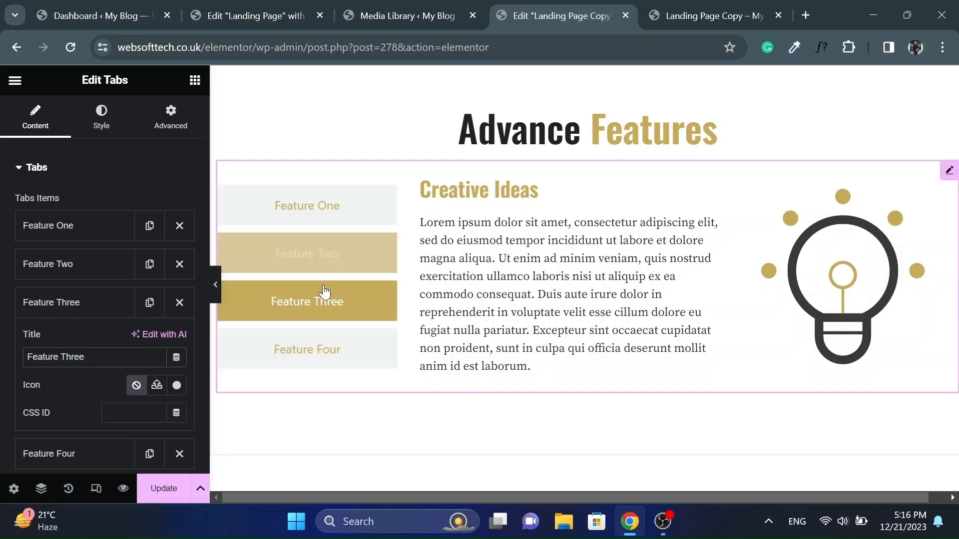
- Show the Feature Two tab and copy the Boost Your Business heading from the matching tab of the original Landing Page
{"action": "left_click", "coordinate": [357, 263]}
{"action": "left_click", "coordinate": [527, 189]}
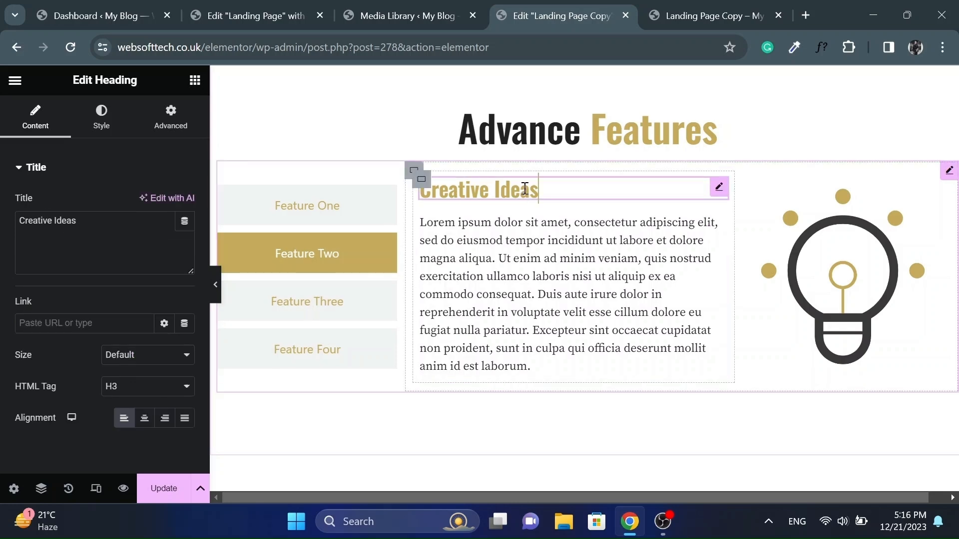
{"action": "left_click", "coordinate": [275, 16]}
{"action": "left_click", "coordinate": [342, 372]}
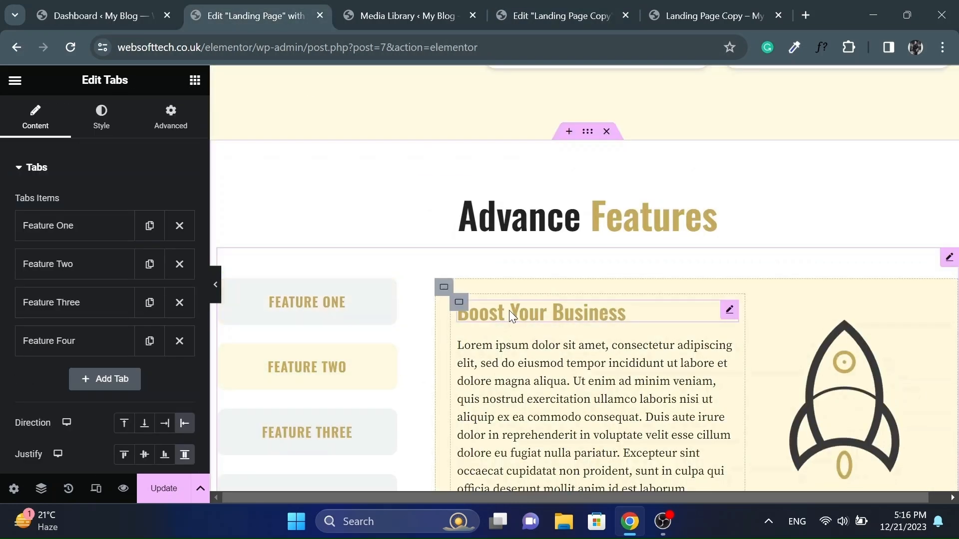
{"action": "right_click", "coordinate": [508, 310]}
{"action": "left_click", "coordinate": [535, 230]}
- Paste the copied heading into the Feature Two tab of the Landing Page Copy and delete the Creative Ideas heading there
{"action": "left_click", "coordinate": [559, 15]}
{"action": "left_click", "coordinate": [512, 188]}
{"action": "right_click", "coordinate": [484, 184]}
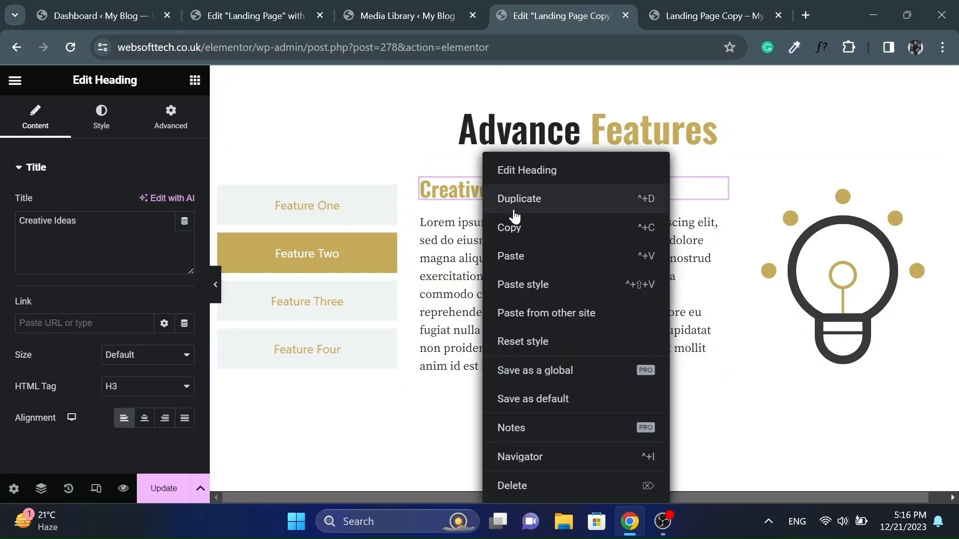
{"action": "left_click", "coordinate": [494, 255]}
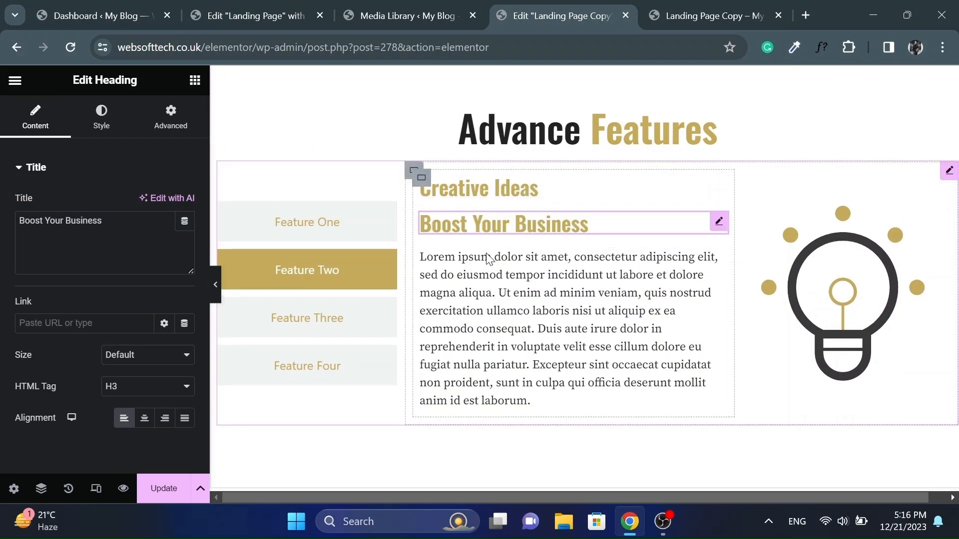
{"action": "right_click", "coordinate": [524, 188]}
{"action": "left_click", "coordinate": [541, 484]}
- Replace the light bulb image in the Feature Two tab with the rocket image from the Media Library, as on the original page
{"action": "left_click", "coordinate": [266, 20]}
{"action": "left_click", "coordinate": [559, 16]}
{"action": "left_click", "coordinate": [806, 295]}
{"action": "left_click", "coordinate": [74, 249]}
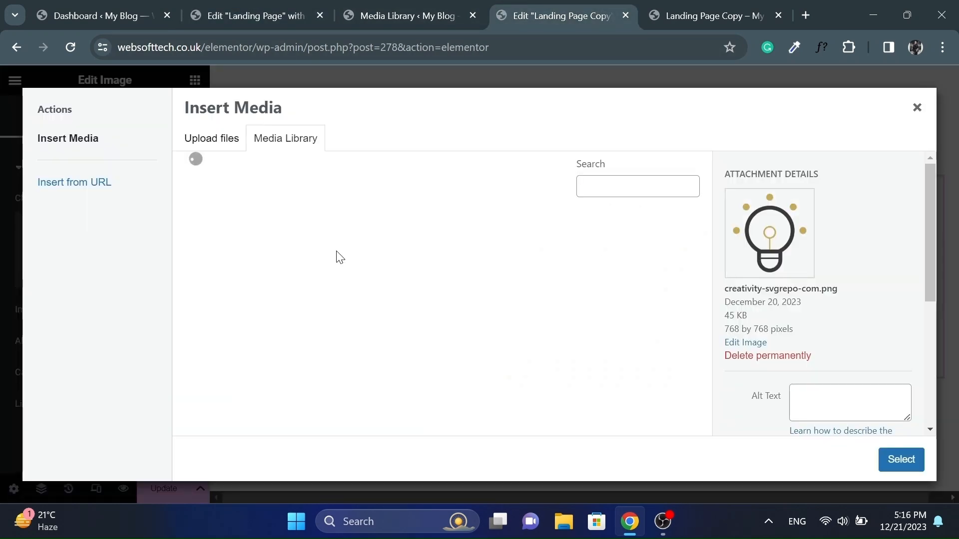
{"action": "left_click", "coordinate": [316, 345]}
{"action": "left_click", "coordinate": [901, 459]}
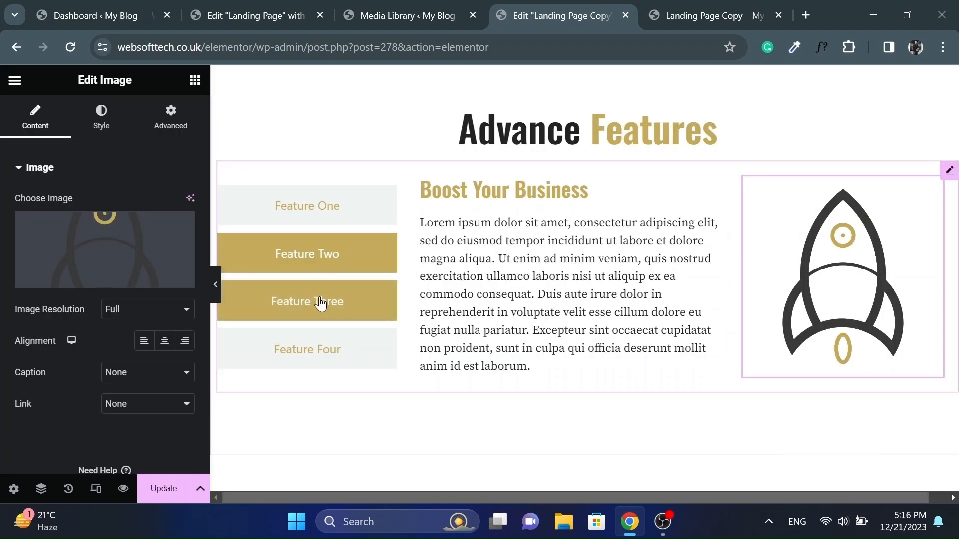
- Change the heading in the Feature Three tab to "Professional Team", copying the title text from the original Landing Page
{"action": "left_click", "coordinate": [320, 303]}
{"action": "left_click", "coordinate": [259, 16]}
{"action": "left_click", "coordinate": [308, 436]}
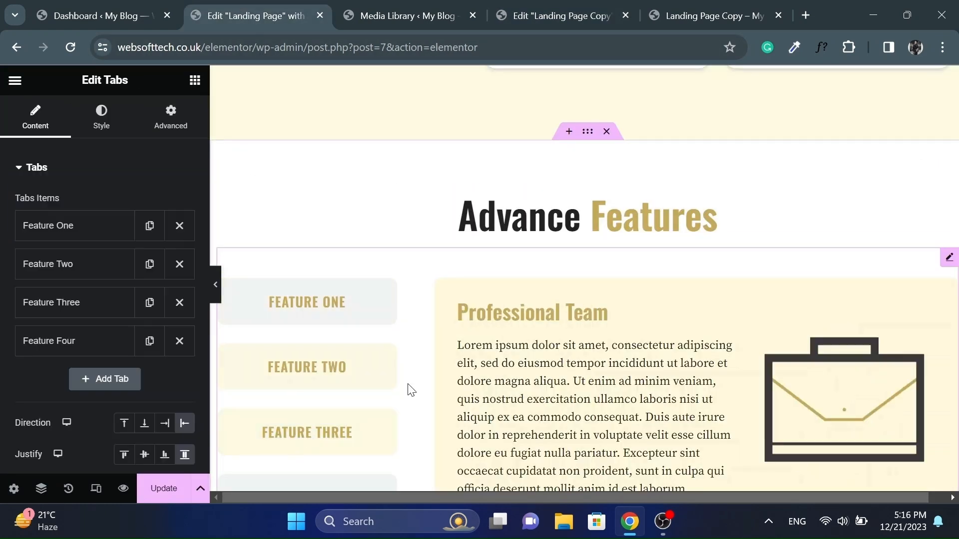
{"action": "left_click", "coordinate": [478, 307]}
{"action": "left_click", "coordinate": [117, 244]}
{"action": "key", "text": "ctrl+a"}
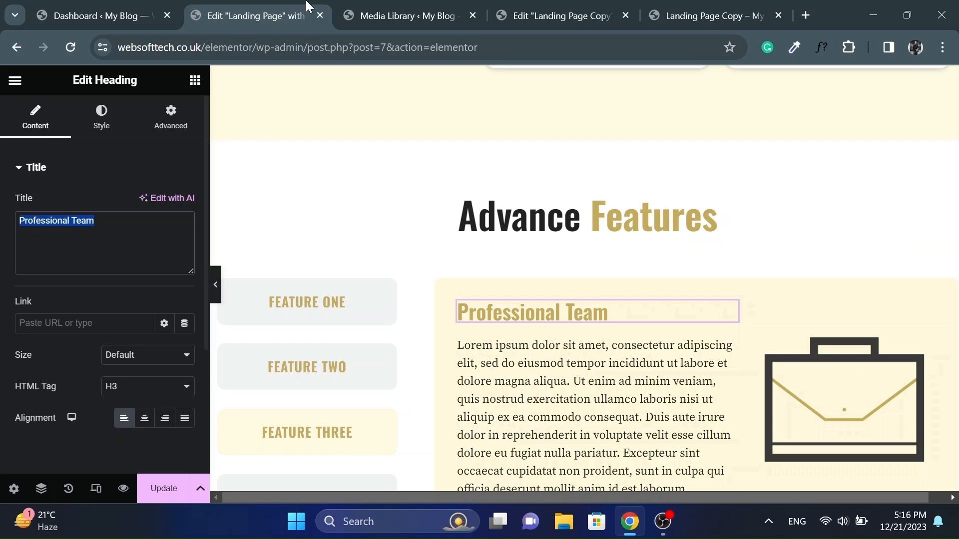
{"action": "left_click", "coordinate": [533, 7]}
{"action": "left_click", "coordinate": [479, 190]}
{"action": "double_click", "coordinate": [81, 244]}
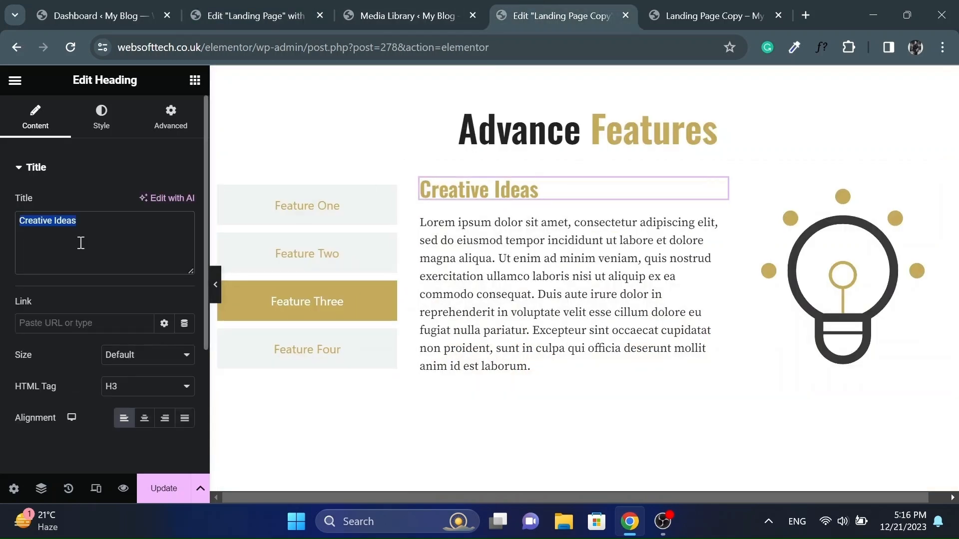
{"action": "key", "text": "ctrl+a"}
{"action": "key", "text": "ctrl+v"}
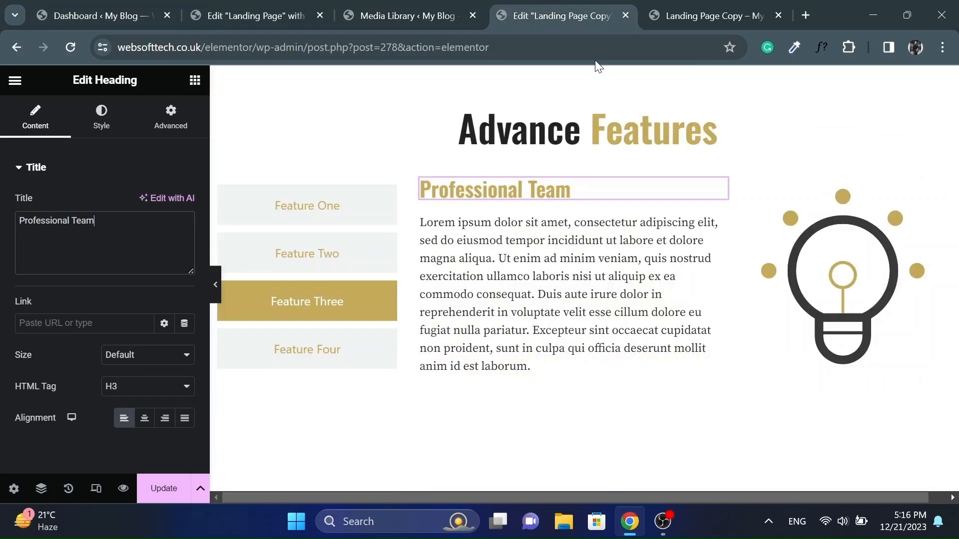
- Replace the light bulb image in the Feature Three tab with the briefcase image from the Media Library
{"action": "left_click", "coordinate": [829, 260]}
{"action": "left_click", "coordinate": [57, 246]}
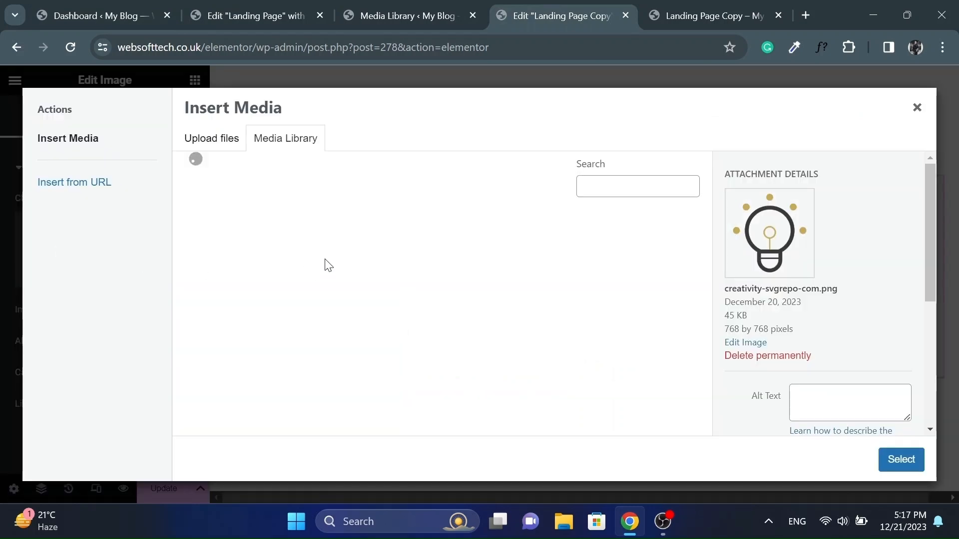
{"action": "left_click", "coordinate": [267, 272]}
{"action": "left_click", "coordinate": [904, 460]}
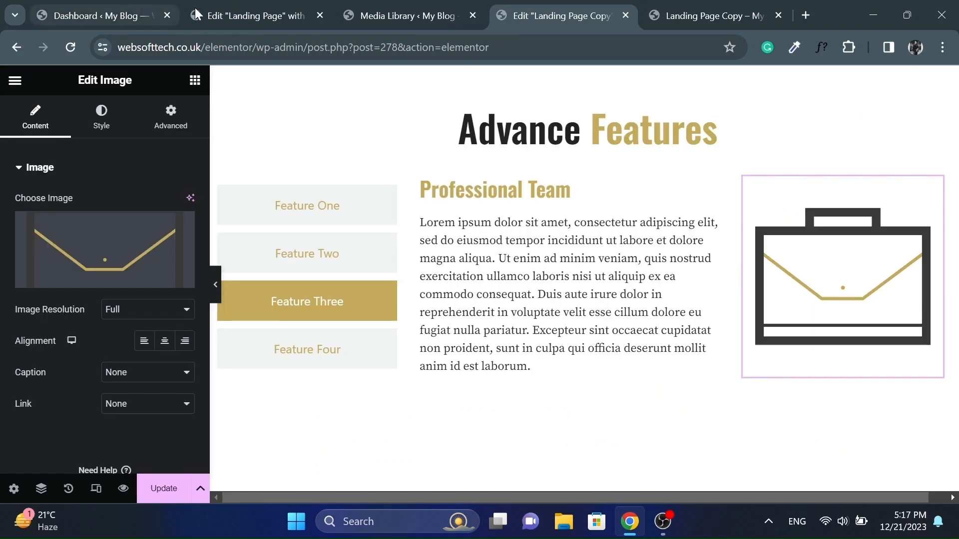
- Check the Feature Four heading on the original Landing Page and set the matching heading on the Landing Page Copy to "Business Growth"
{"action": "left_click", "coordinate": [250, 16]}
{"action": "scroll", "coordinate": [319, 429], "scroll_direction": "down", "scroll_amount": 2}
{"action": "left_click", "coordinate": [343, 370]}
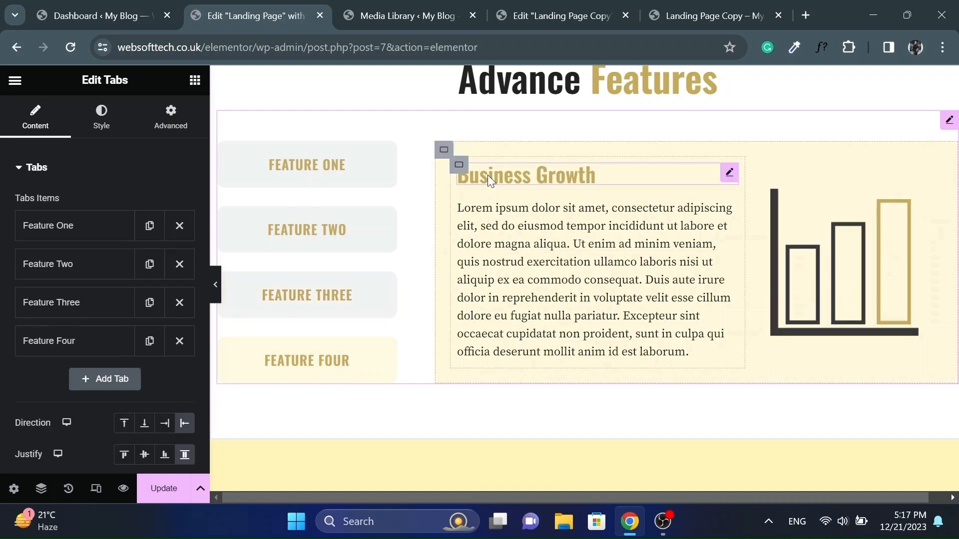
{"action": "left_click", "coordinate": [487, 175]}
{"action": "left_click", "coordinate": [559, 16]}
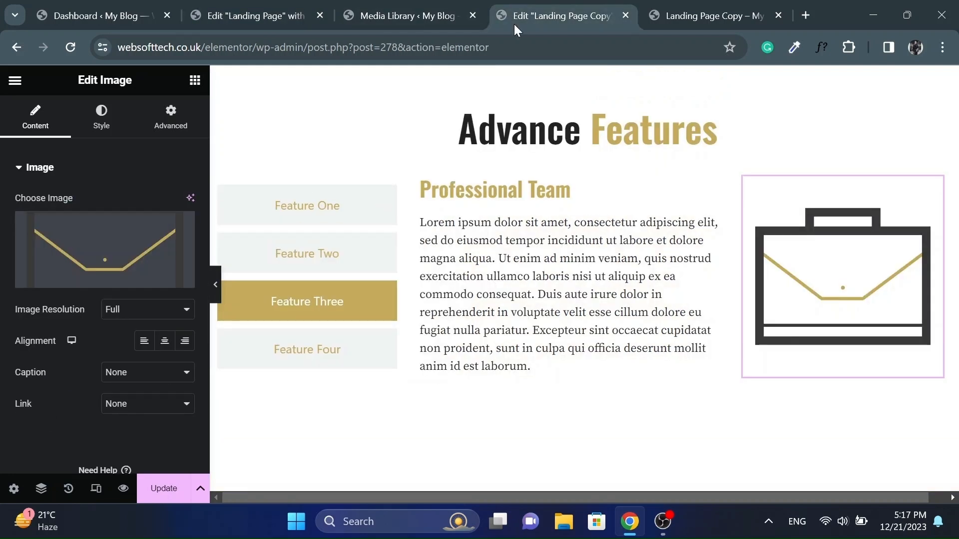
{"action": "left_click", "coordinate": [315, 365]}
{"action": "left_click", "coordinate": [314, 364]}
{"action": "left_click", "coordinate": [519, 186]}
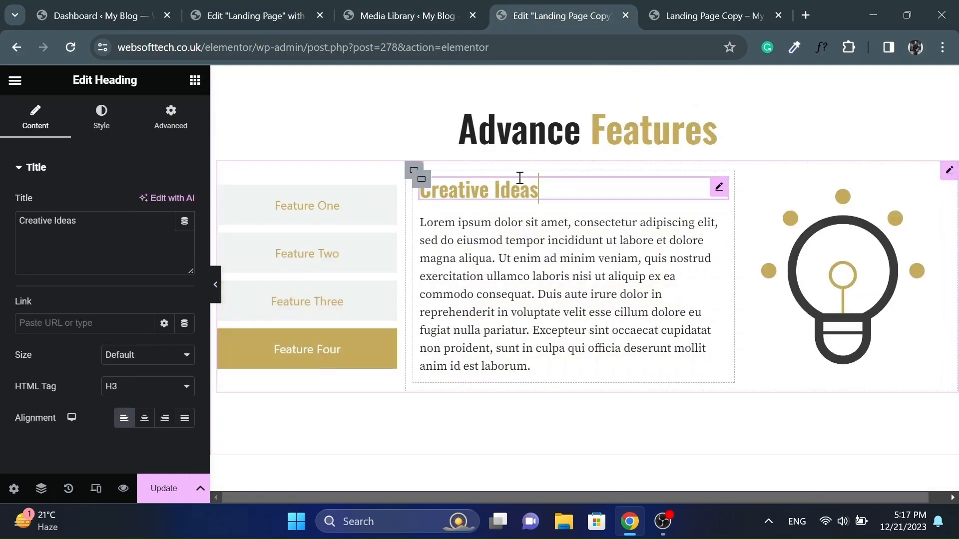
{"action": "triple_click", "coordinate": [99, 225]}
{"action": "type", "text": "Business Growth"}
- Replace the light bulb image in the Feature Four tab with the column chart image from the Media Library
{"action": "left_click", "coordinate": [819, 265]}
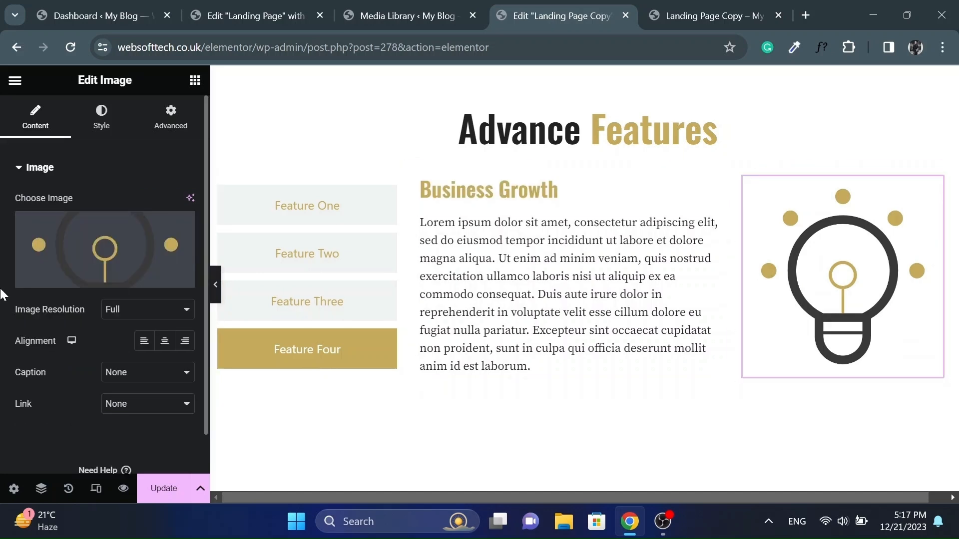
{"action": "left_click", "coordinate": [119, 265]}
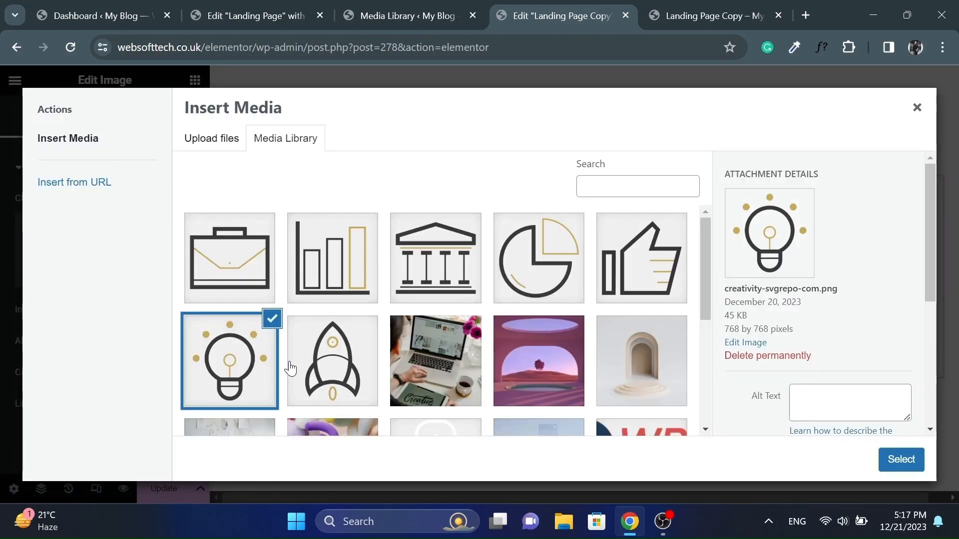
{"action": "left_click", "coordinate": [364, 298]}
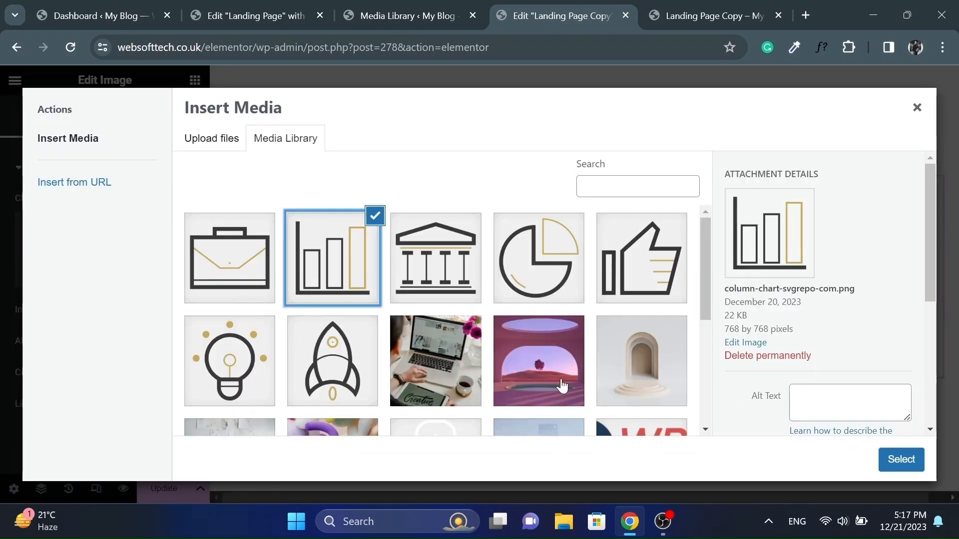
{"action": "left_click", "coordinate": [896, 462]}
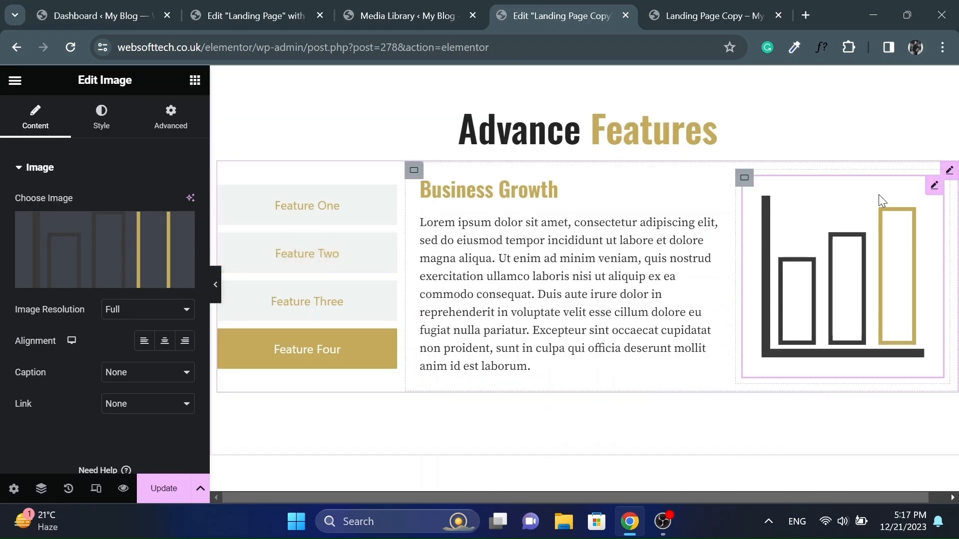
- Set the Tabs widget's distance from content to 35
{"action": "left_click", "coordinate": [948, 168]}
{"action": "left_click", "coordinate": [99, 121]}
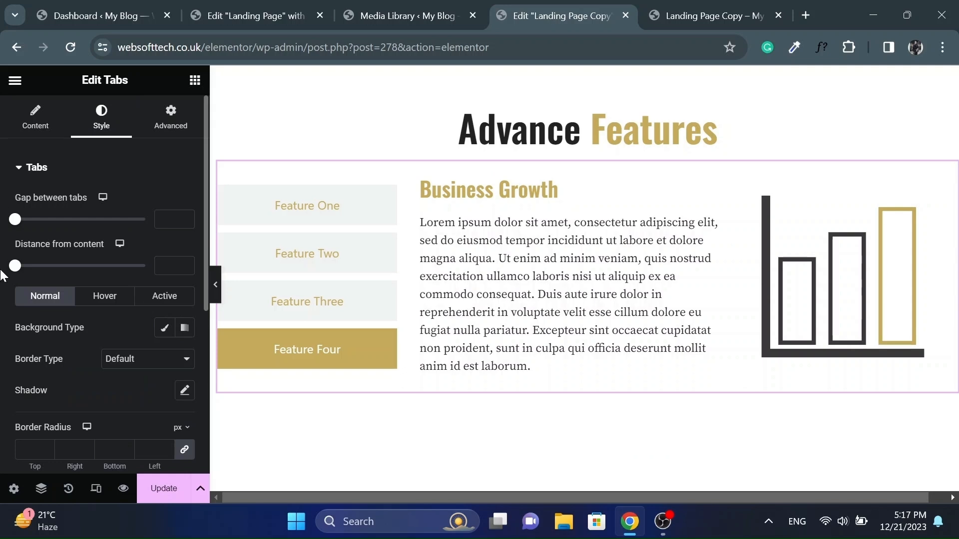
{"action": "left_click_drag", "start_coordinate": [17, 270], "coordinate": [28, 274]}
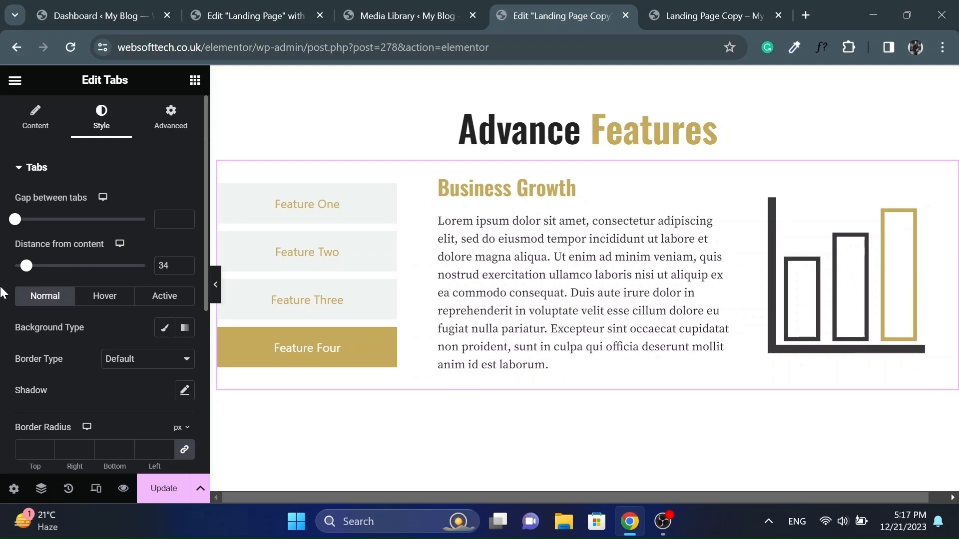
{"action": "key", "text": "Up"}
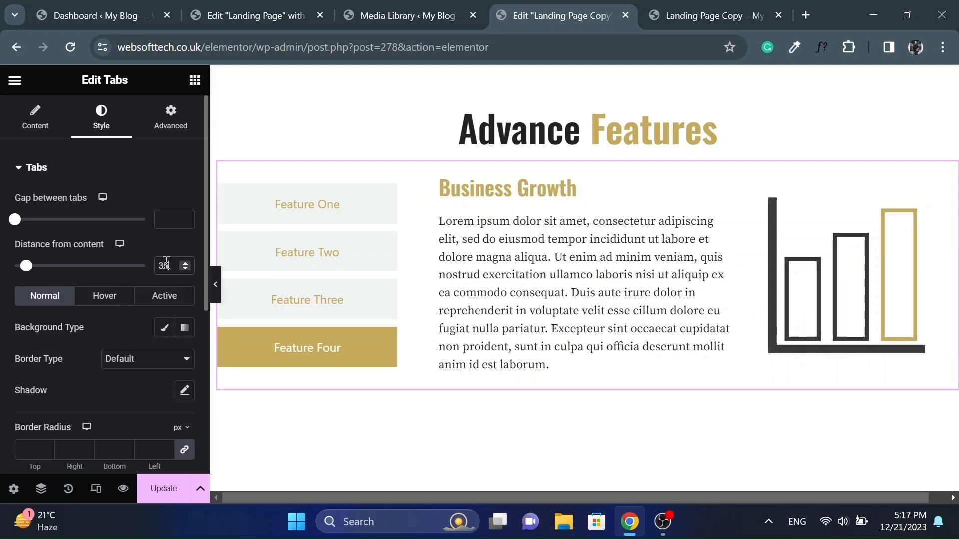
{"action": "scroll", "coordinate": [2, 291], "scroll_direction": "down", "scroll_amount": 1}
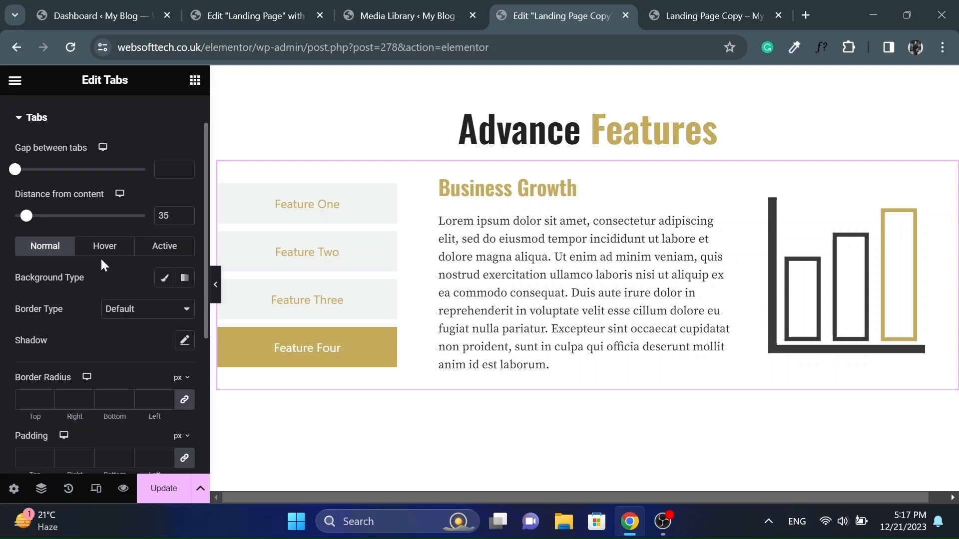
- Compare the tabs with the original Landing Page and set their hover background color to the global Background color
{"action": "left_click", "coordinate": [220, 8]}
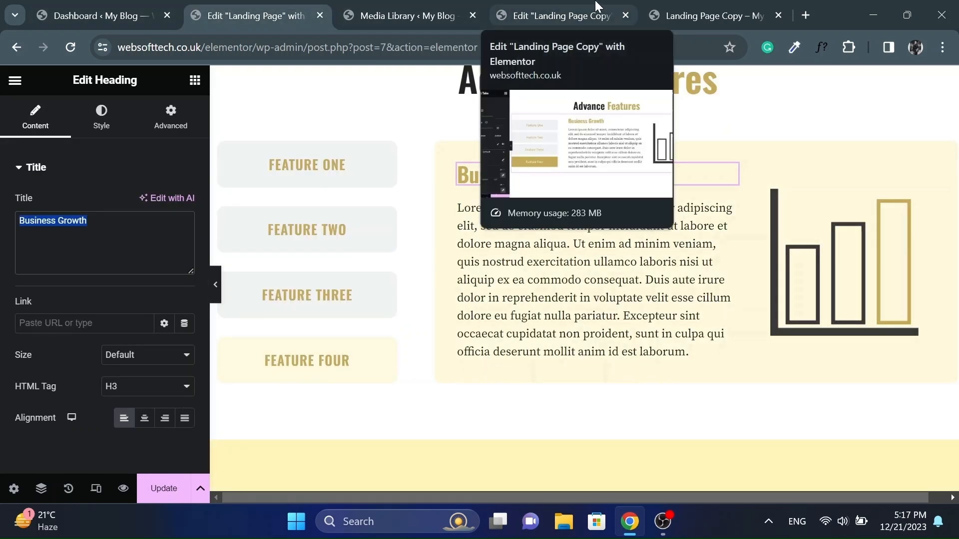
{"action": "left_click", "coordinate": [597, 6]}
{"action": "left_click", "coordinate": [100, 246]}
{"action": "left_click", "coordinate": [279, 15]}
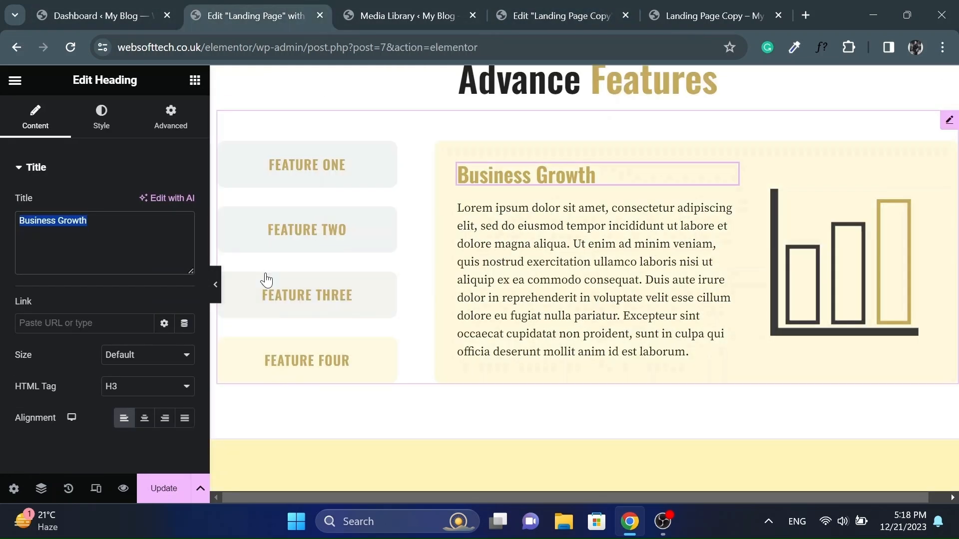
{"action": "left_click", "coordinate": [709, 15]}
{"action": "left_click", "coordinate": [559, 16]}
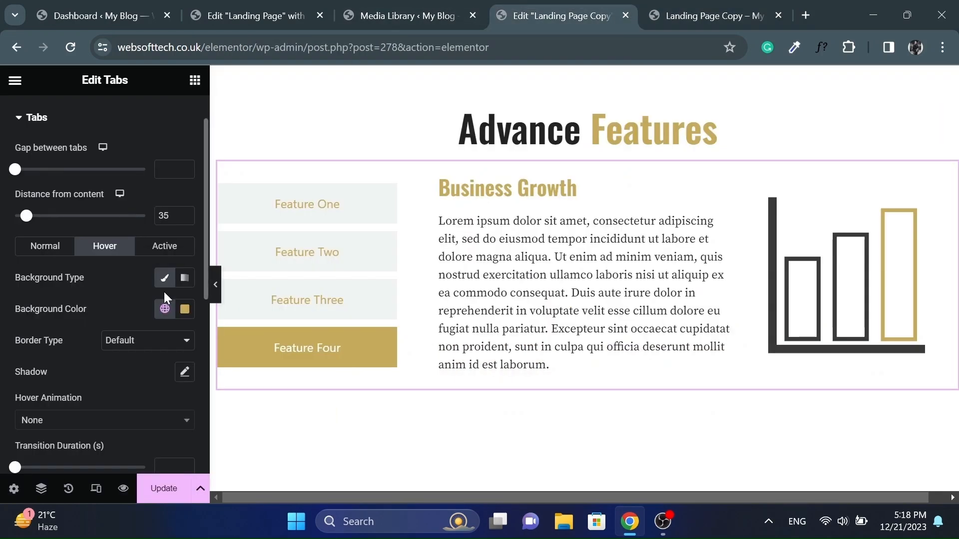
{"action": "left_click", "coordinate": [165, 309]}
{"action": "left_click", "coordinate": [100, 246]}
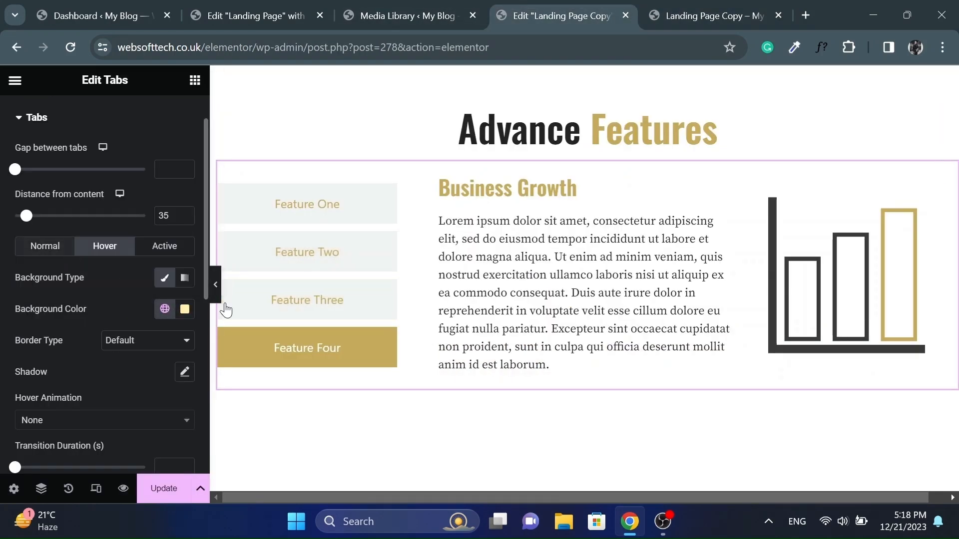
{"action": "scroll", "coordinate": [120, 299], "scroll_direction": "up", "scroll_amount": 1}
{"action": "scroll", "coordinate": [120, 300], "scroll_direction": "down", "scroll_amount": 6}
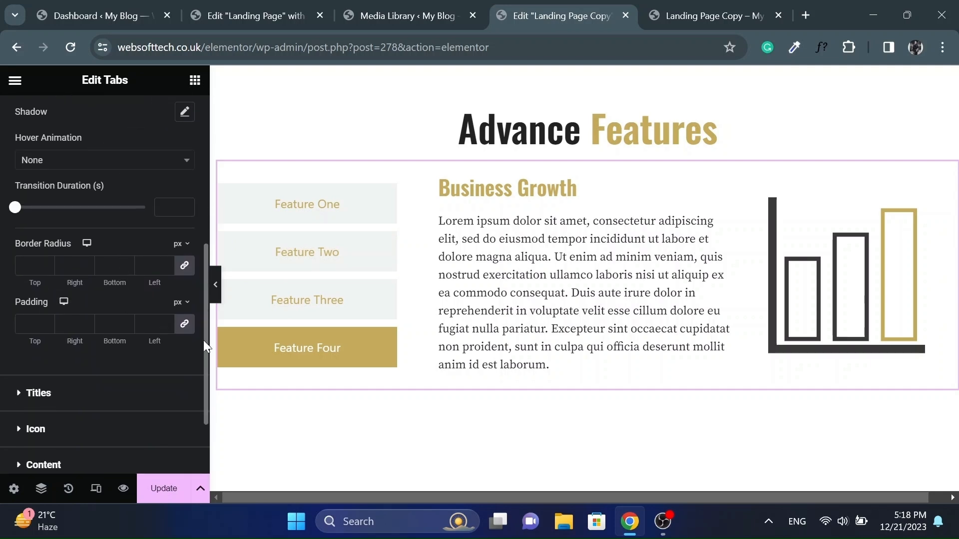
- Check the original Landing Page and set the active tab's background color to the global Background color
{"action": "left_click", "coordinate": [264, 16]}
{"action": "left_click", "coordinate": [554, 15]}
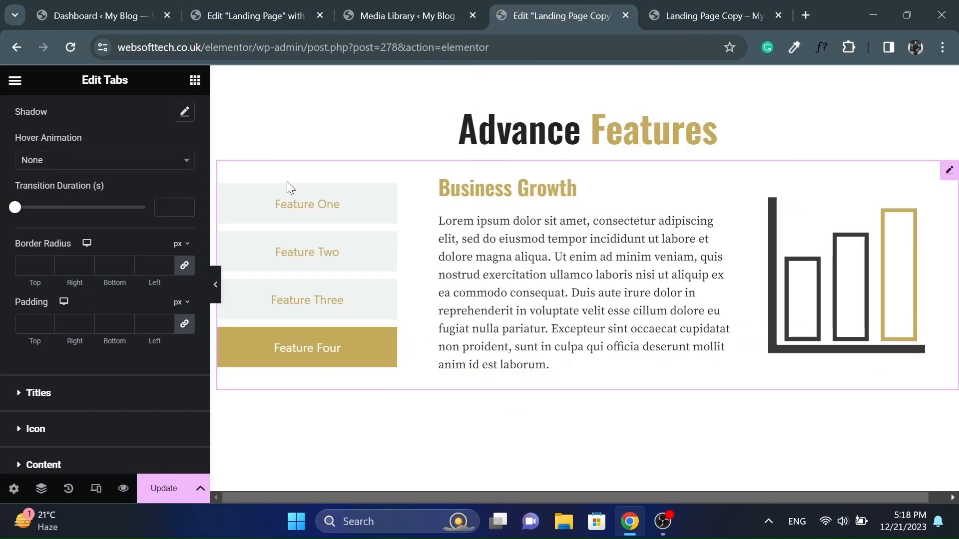
{"action": "left_click", "coordinate": [157, 114]}
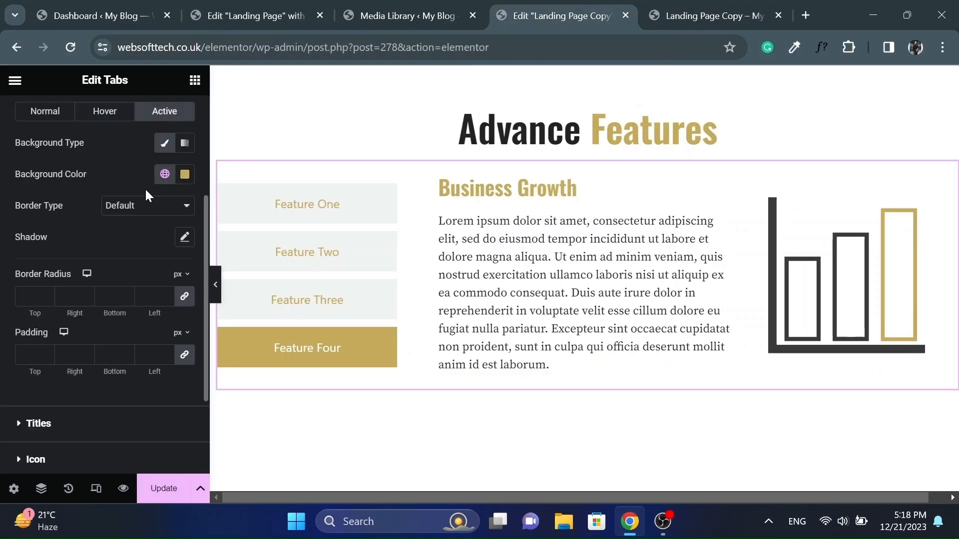
{"action": "left_click", "coordinate": [164, 173]}
{"action": "left_click", "coordinate": [62, 363]}
- Round the corners of the tabs with a border radius of 8 px on all sides
{"action": "scroll", "coordinate": [35, 300], "scroll_direction": "down", "scroll_amount": 3}
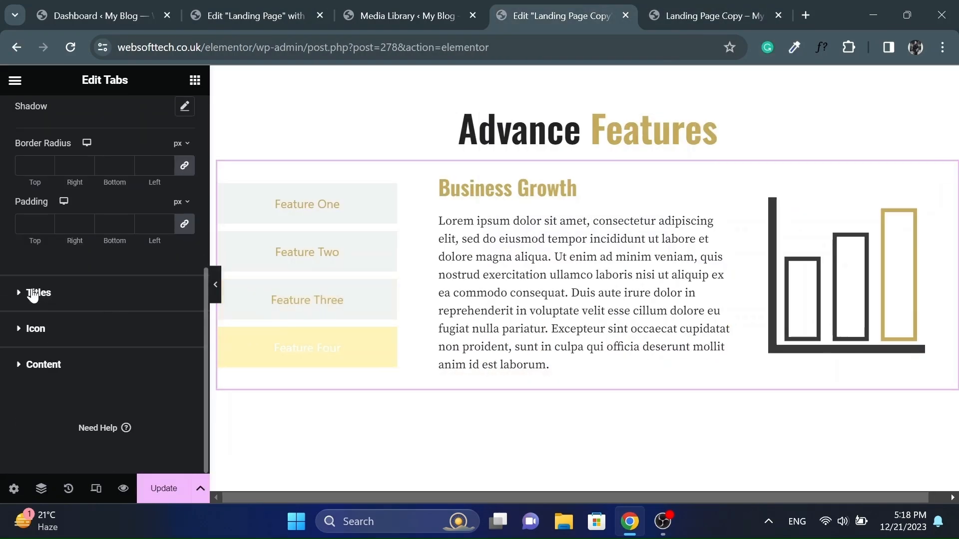
{"action": "left_click", "coordinate": [35, 293]}
{"action": "left_click", "coordinate": [65, 182]}
{"action": "scroll", "coordinate": [60, 266], "scroll_direction": "down", "scroll_amount": 3}
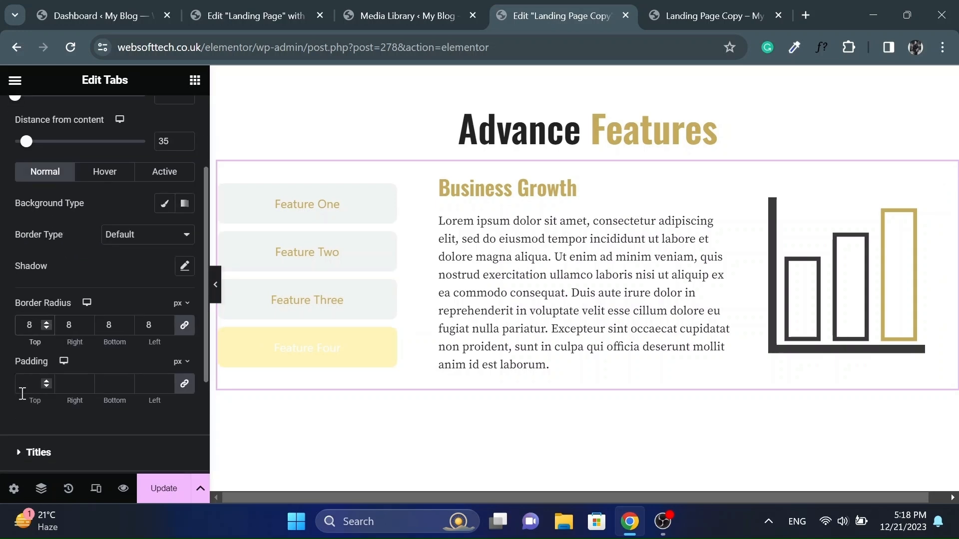
{"action": "scroll", "coordinate": [22, 394], "scroll_direction": "down", "scroll_amount": 1}
- Set the tab titles' typography to the Oswald font family with a size of 20 px
{"action": "left_click", "coordinate": [38, 394]}
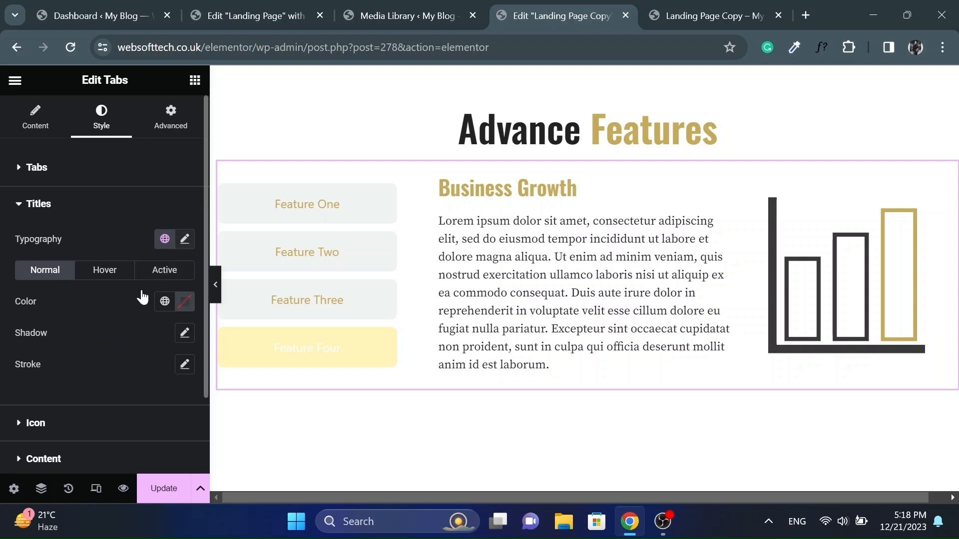
{"action": "left_click", "coordinate": [184, 239]}
{"action": "left_click", "coordinate": [143, 309]}
{"action": "type", "text": "oswal"}
{"action": "left_click", "coordinate": [131, 370]}
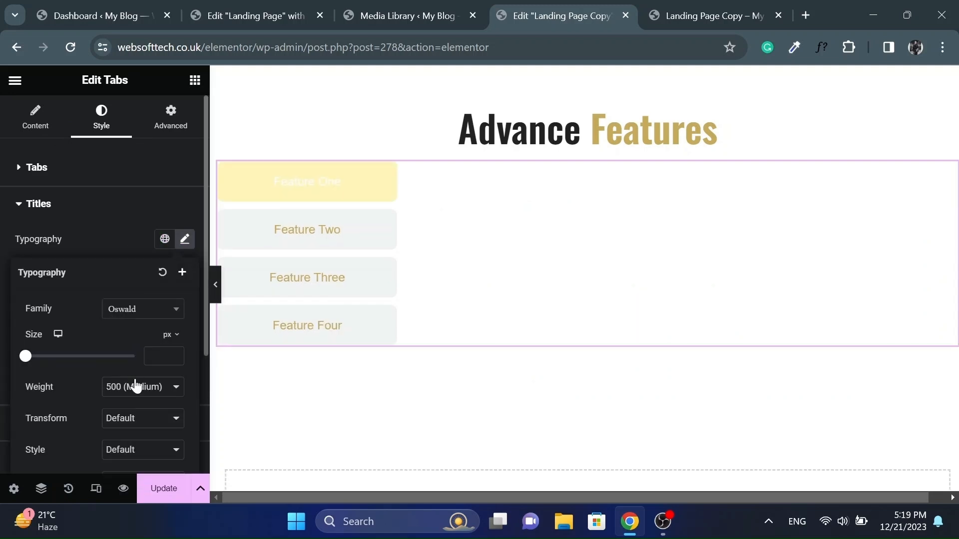
{"action": "left_click", "coordinate": [166, 358]}
{"action": "type", "text": "20"}
- Transform the tab titles to uppercase and set their letter spacing to 1 px
{"action": "scroll", "coordinate": [167, 356], "scroll_direction": "down", "scroll_amount": 2}
{"action": "left_click", "coordinate": [176, 331]}
{"action": "left_click", "coordinate": [123, 349]}
{"action": "scroll", "coordinate": [133, 372], "scroll_direction": "down", "scroll_amount": 2}
{"action": "left_click", "coordinate": [154, 407]}
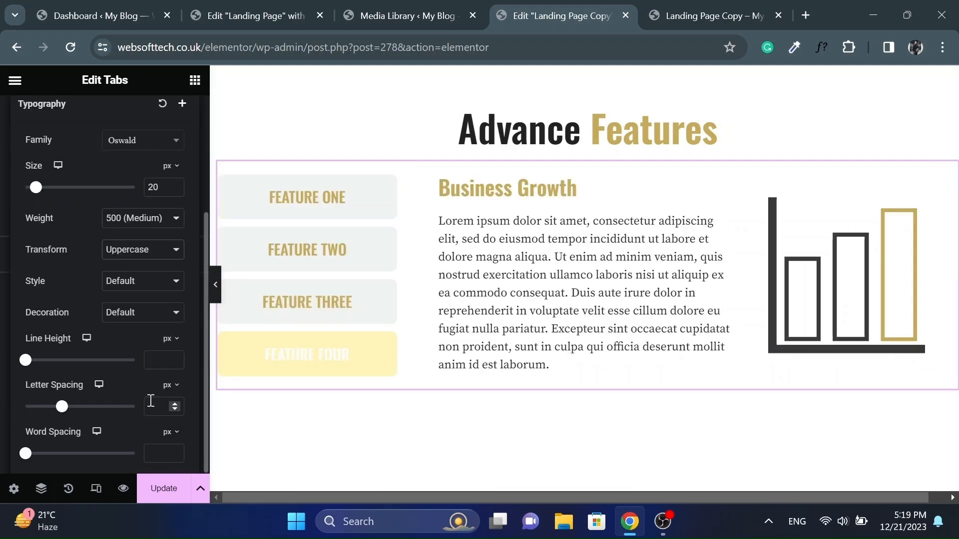
{"action": "type", "text": "1"}
{"action": "scroll", "coordinate": [153, 176], "scroll_direction": "up", "scroll_amount": 1}
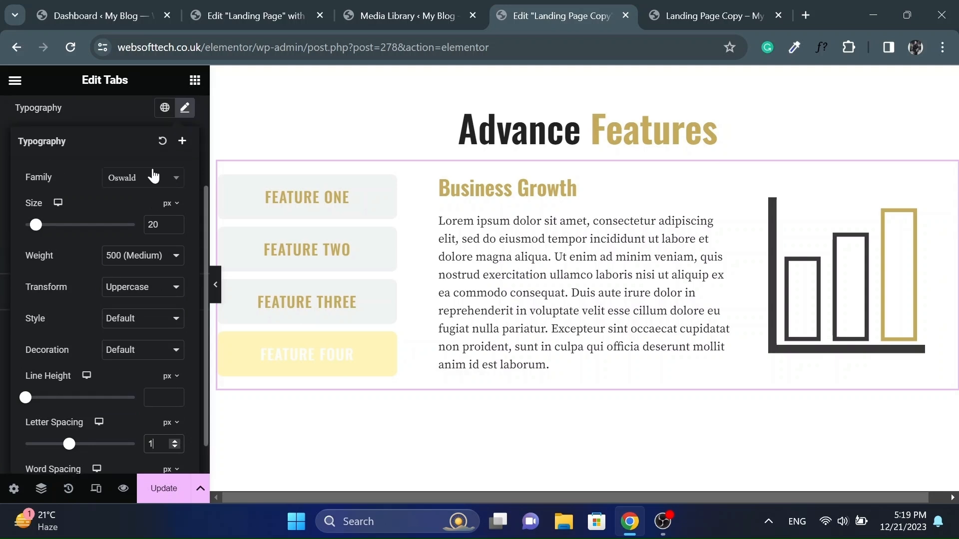
{"action": "left_click", "coordinate": [186, 109]}
- Give the tab titles a custom dark color in their normal state
{"action": "scroll", "coordinate": [165, 175], "scroll_direction": "up", "scroll_amount": 1}
{"action": "left_click", "coordinate": [165, 198]}
{"action": "left_click", "coordinate": [183, 199]}
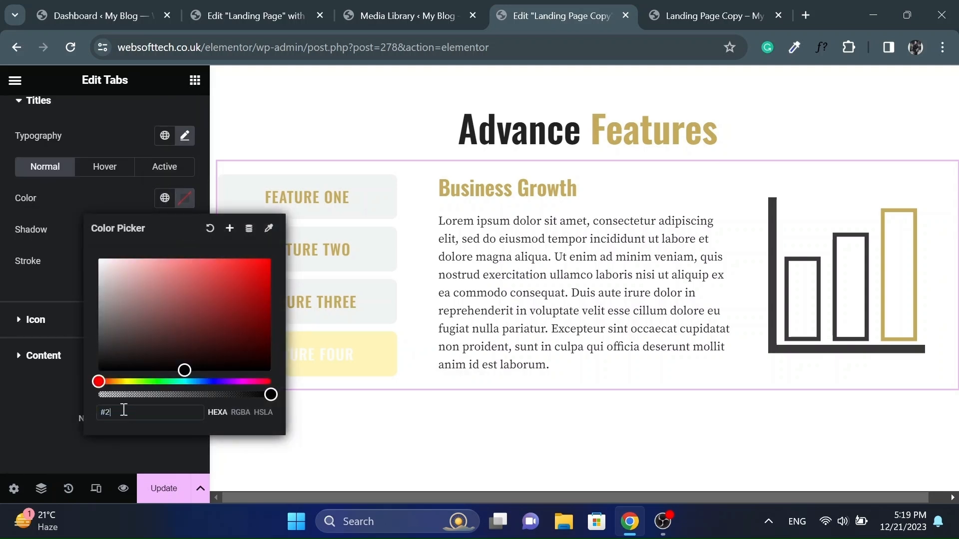
{"action": "scroll", "coordinate": [122, 408], "scroll_direction": "up", "scroll_amount": 1}
{"action": "left_click", "coordinate": [54, 420]}
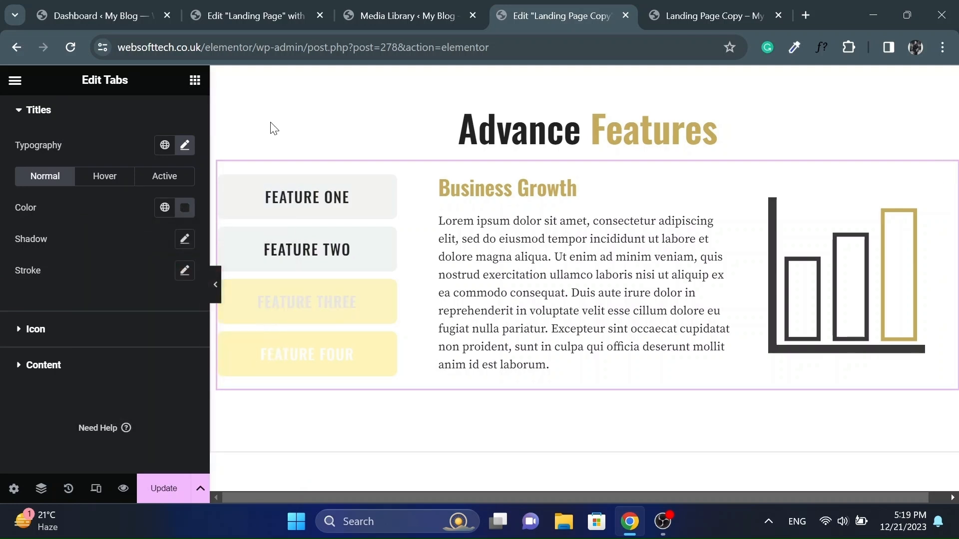
- Check the title color on the original Landing Page and set the normal tab title color to the global gold #C4AA5B
{"action": "left_click", "coordinate": [247, 11]}
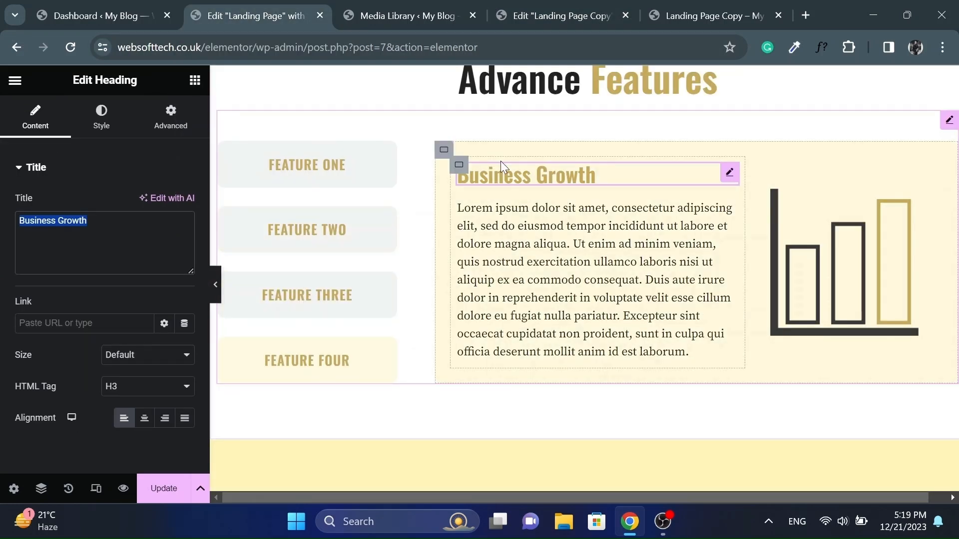
{"action": "left_click", "coordinate": [562, 15]}
{"action": "left_click", "coordinate": [165, 208]}
{"action": "left_click", "coordinate": [93, 292]}
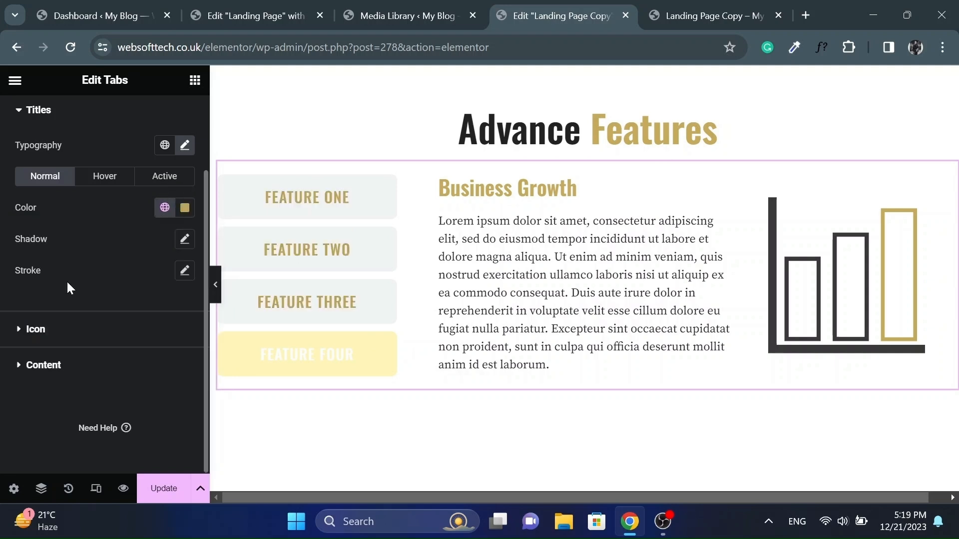
- Set the tab titles' hover color to the global Primary color and their active color to the global Accent color
{"action": "left_click", "coordinate": [97, 177]}
{"action": "left_click", "coordinate": [160, 212]}
{"action": "left_click", "coordinate": [65, 278]}
{"action": "left_click", "coordinate": [164, 178]}
{"action": "left_click", "coordinate": [165, 207]}
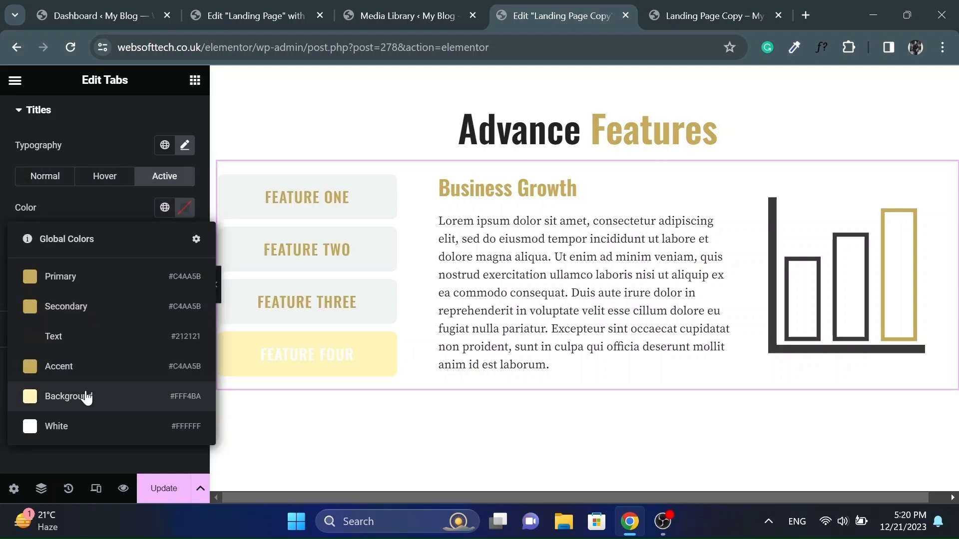
{"action": "left_click", "coordinate": [67, 370]}
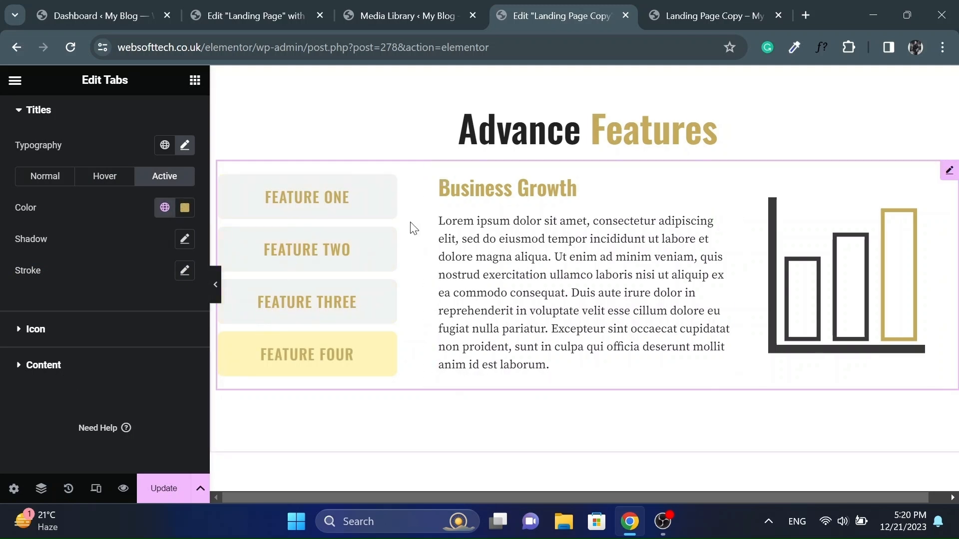
- Give the tabs' content area a classic background in the global Background color #FFF4BA, checking it against the original page
{"action": "left_click", "coordinate": [40, 365]}
{"action": "scroll", "coordinate": [40, 365], "scroll_direction": "down", "scroll_amount": 2}
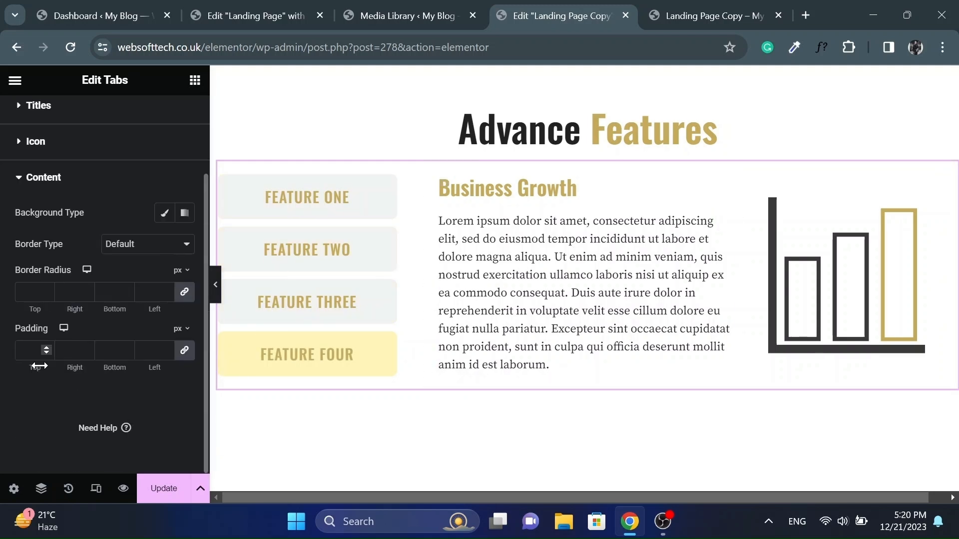
{"action": "left_click", "coordinate": [164, 213]}
{"action": "left_click", "coordinate": [255, 16]}
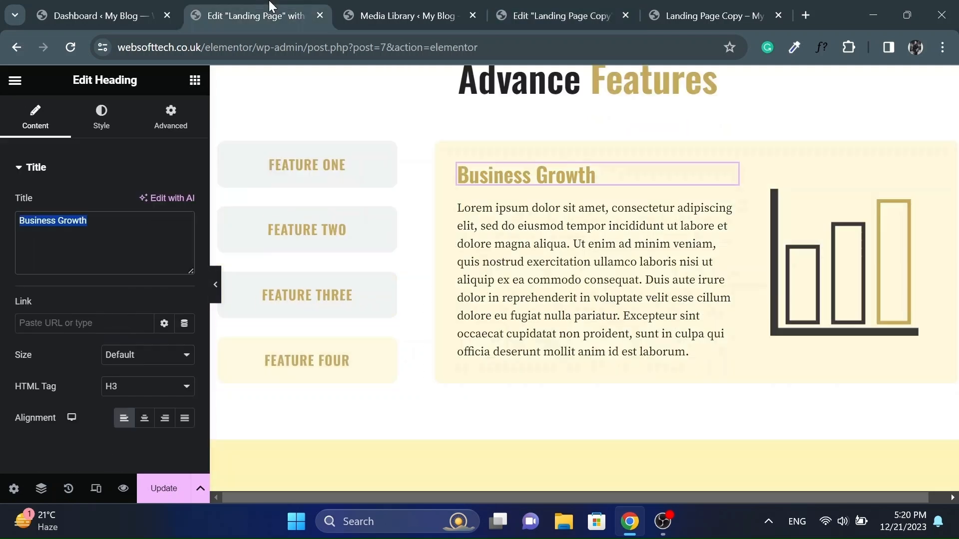
{"action": "left_click", "coordinate": [678, 11]}
{"action": "left_click", "coordinate": [562, 15]}
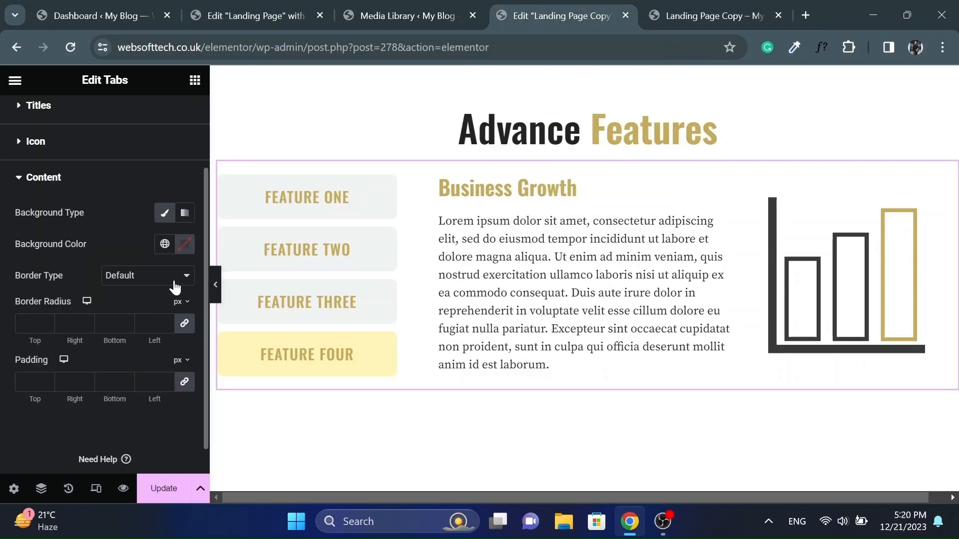
{"action": "left_click", "coordinate": [165, 245]}
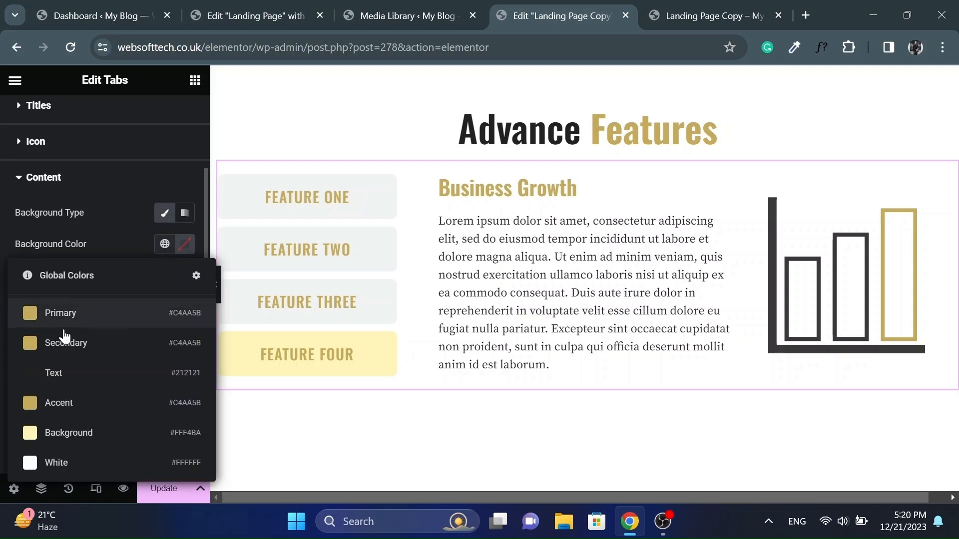
{"action": "left_click", "coordinate": [70, 435]}
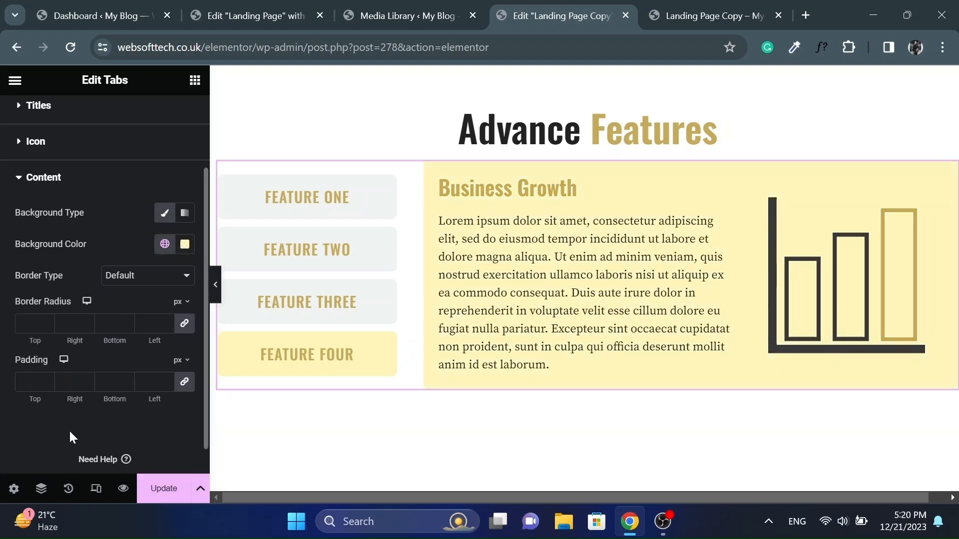
- Reduce the content background's opacity to #FFF4BABF and set the content border radius to 10 px on all corners
{"action": "left_click", "coordinate": [185, 245]}
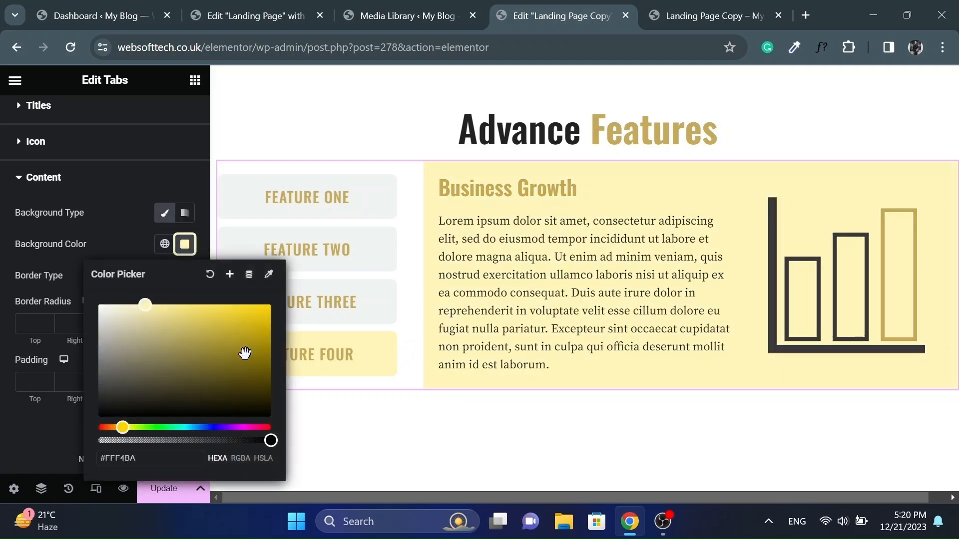
{"action": "left_click", "coordinate": [211, 440]}
{"action": "left_click_drag", "start_coordinate": [211, 441], "coordinate": [228, 442]}
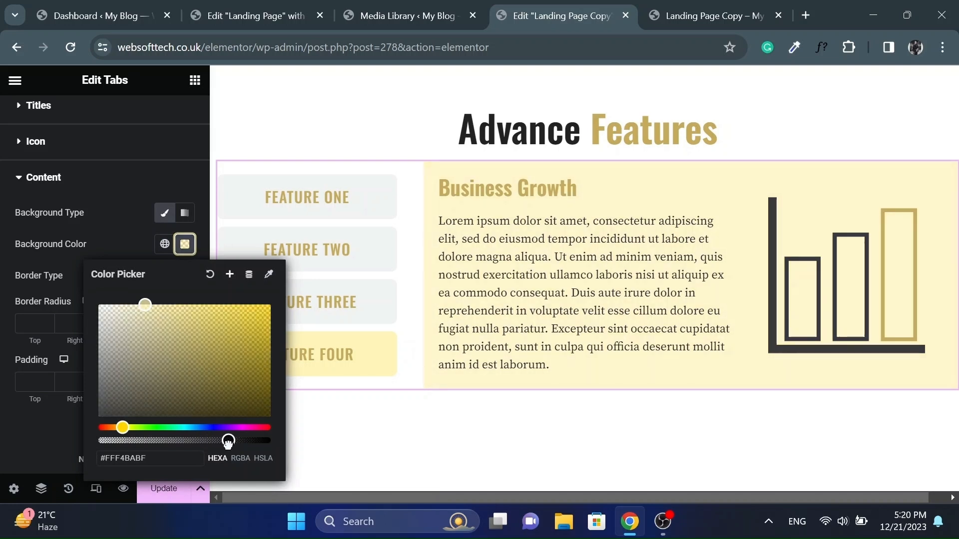
{"action": "left_click", "coordinate": [26, 323]}
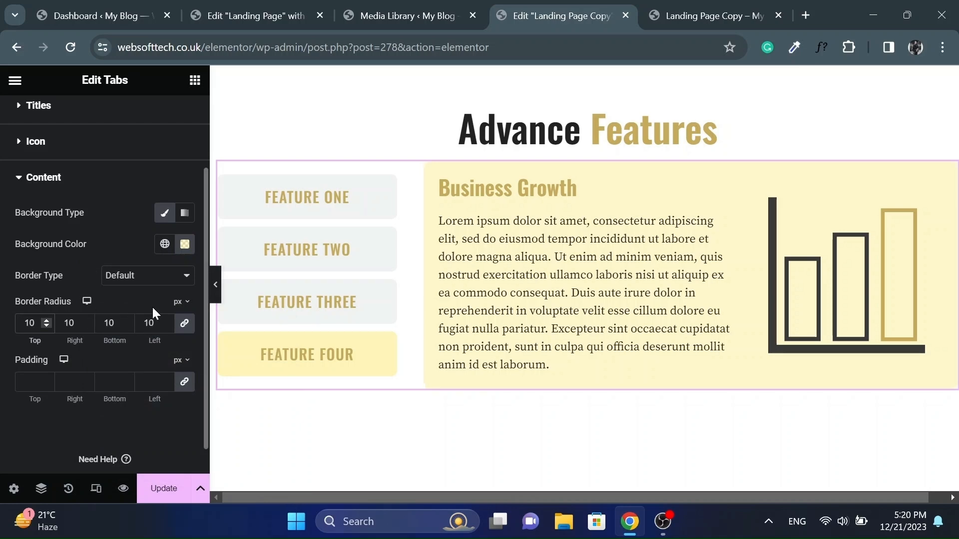
- Set the boxed content width of the Advance Features container to 1000 px
{"action": "left_click", "coordinate": [215, 285]}
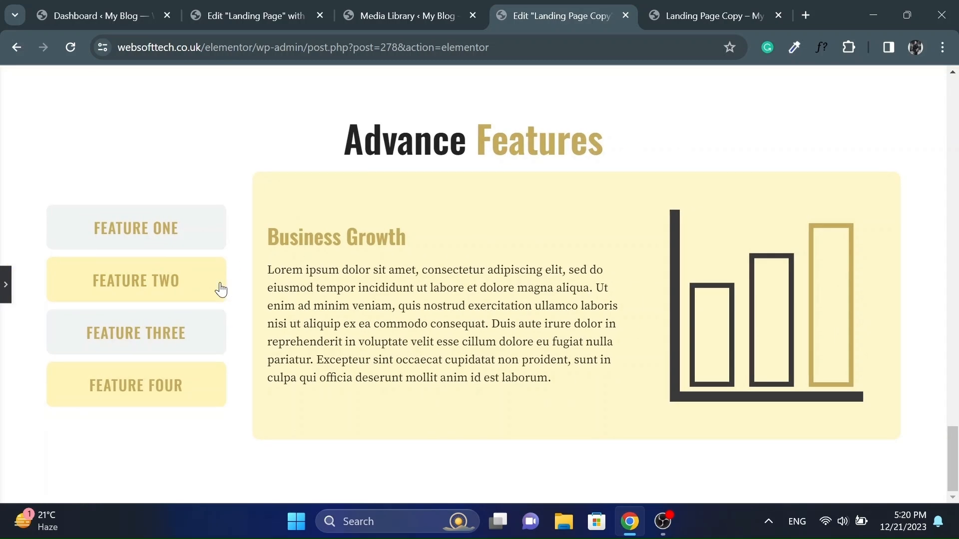
{"action": "left_click", "coordinate": [5, 289]}
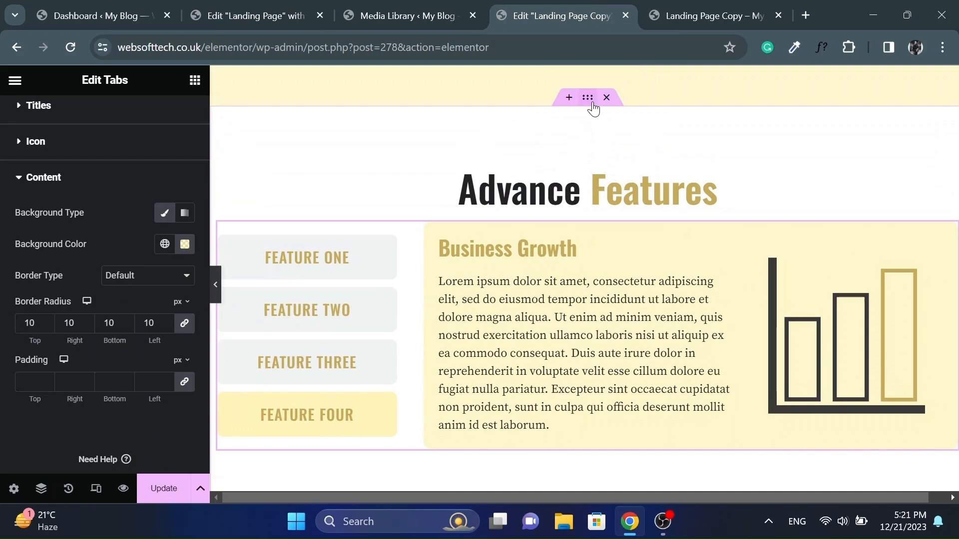
{"action": "left_click", "coordinate": [588, 99]}
{"action": "left_click", "coordinate": [33, 119]}
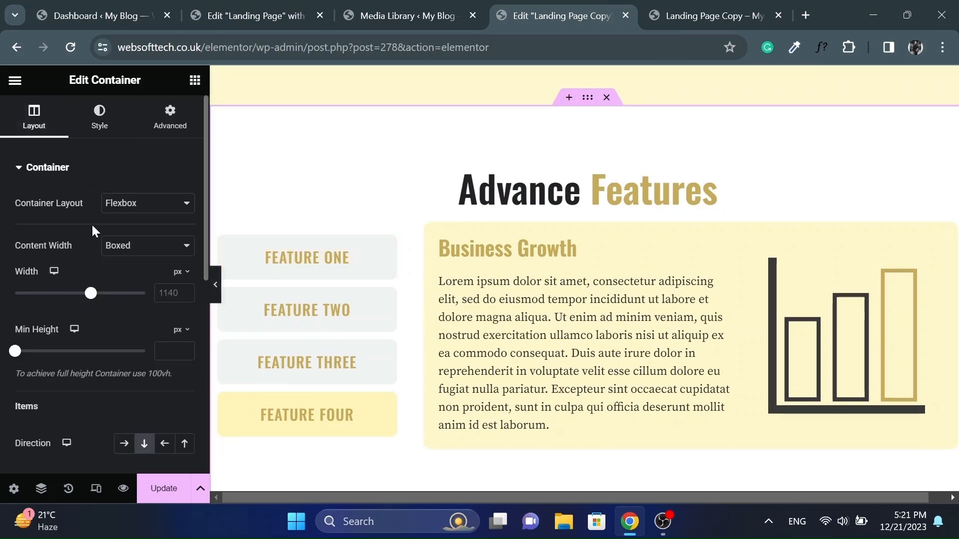
{"action": "left_click", "coordinate": [161, 295]}
{"action": "type", "text": "1000"}
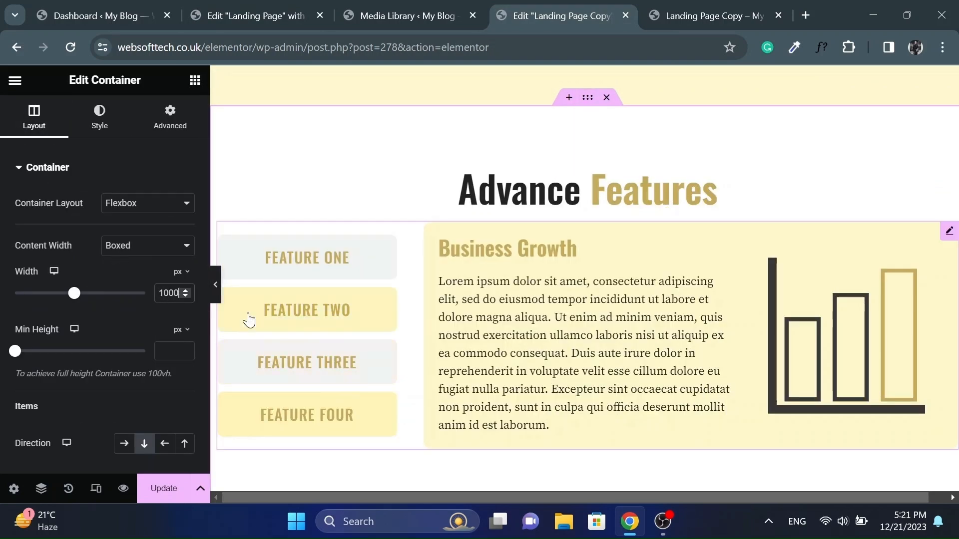
- Preview the Advance Features section at full page width and open each of the four feature tabs in turn
{"action": "left_click", "coordinate": [216, 286]}
{"action": "left_click", "coordinate": [221, 323]}
{"action": "left_click", "coordinate": [189, 275]}
{"action": "left_click", "coordinate": [194, 325]}
{"action": "left_click", "coordinate": [192, 367]}
{"action": "left_click", "coordinate": [193, 418]}
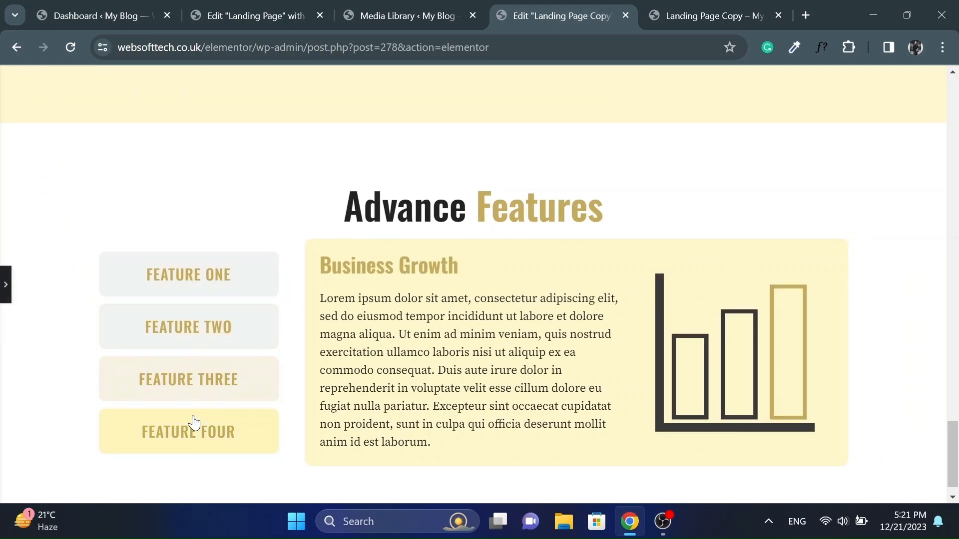
- Give the tabs widget an unlinked margin of 40 px at the top and 0 on the other sides, and preview the spacing
{"action": "left_click", "coordinate": [4, 295]}
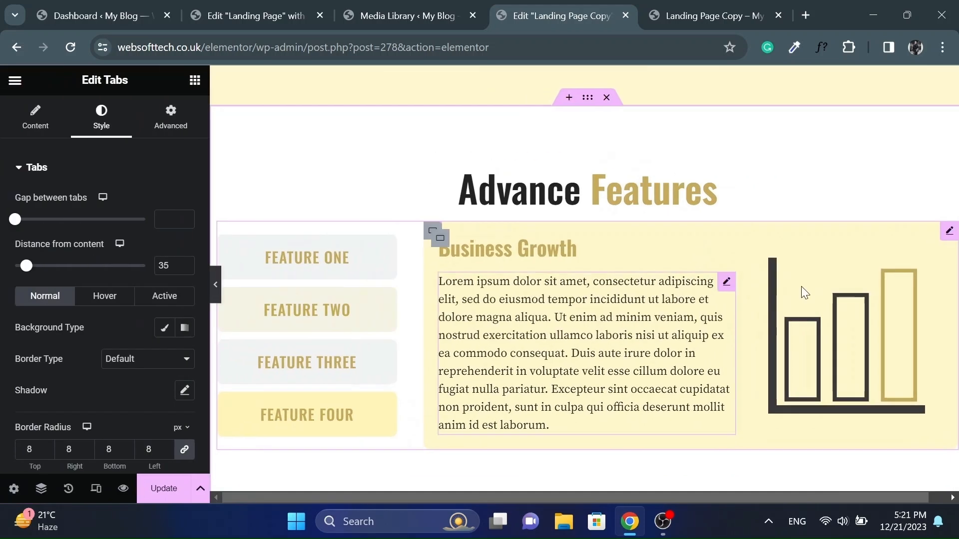
{"action": "left_click", "coordinate": [172, 127]}
{"action": "left_click", "coordinate": [184, 220]}
{"action": "left_click", "coordinate": [19, 220]}
{"action": "type", "text": "40"}
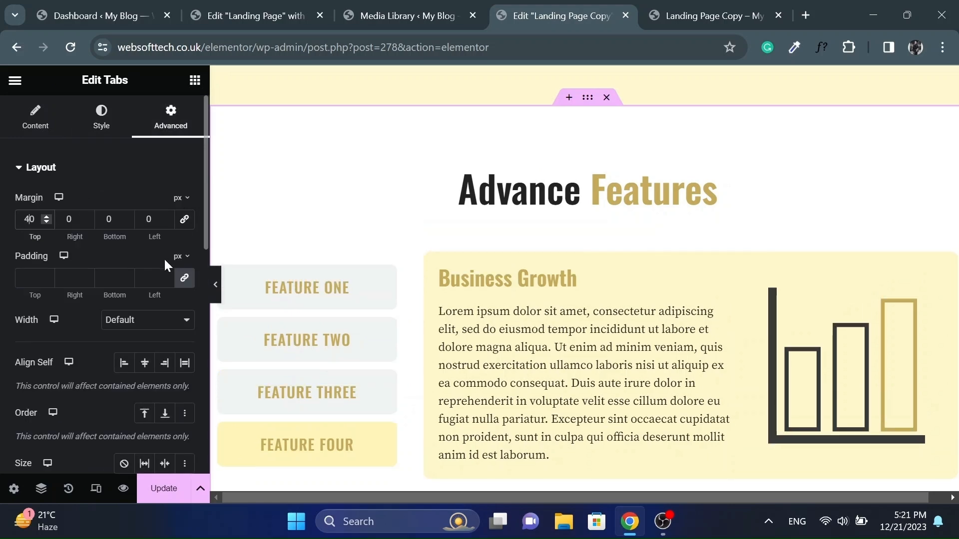
{"action": "left_click", "coordinate": [215, 284]}
{"action": "scroll", "coordinate": [505, 280], "scroll_direction": "down", "scroll_amount": 1}
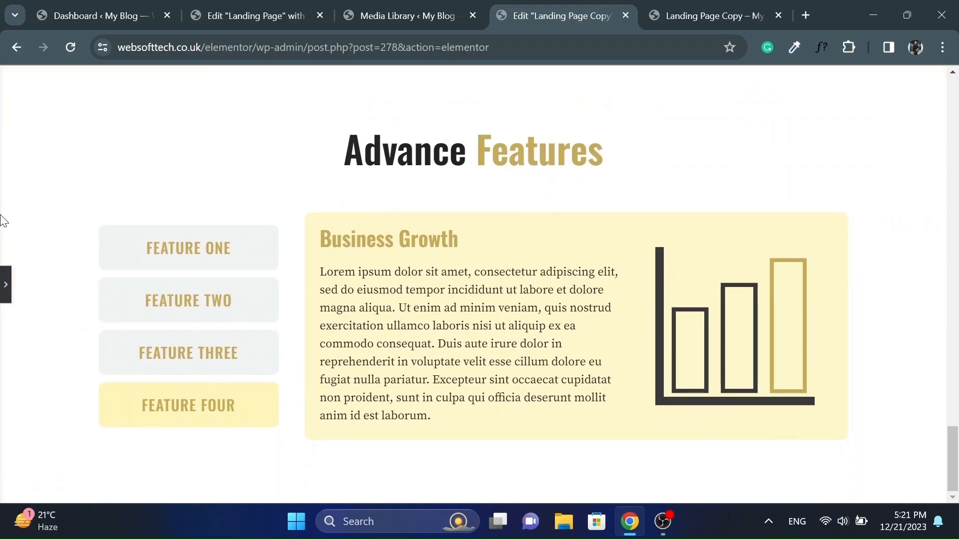
{"action": "left_click", "coordinate": [5, 284]}
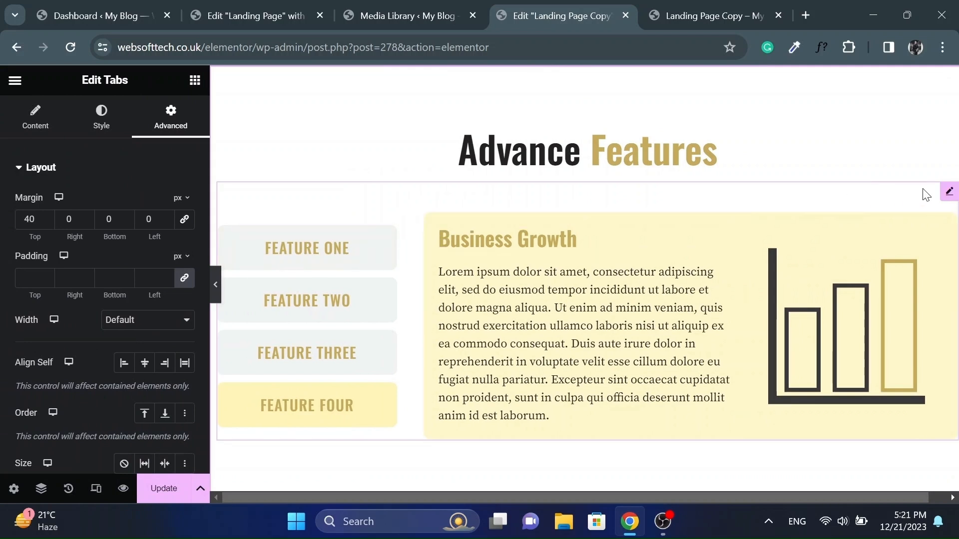
{"action": "left_click", "coordinate": [214, 288]}
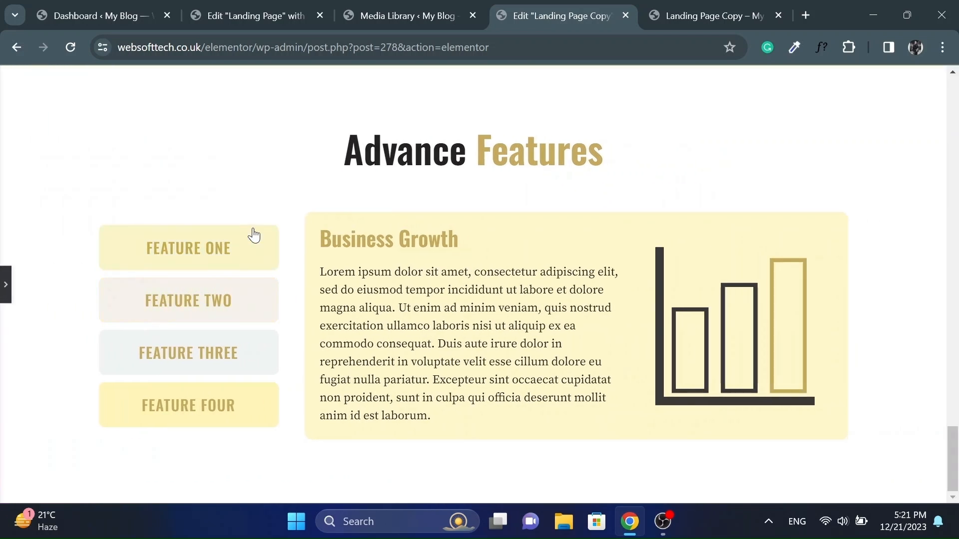
{"action": "left_click", "coordinate": [5, 285]}
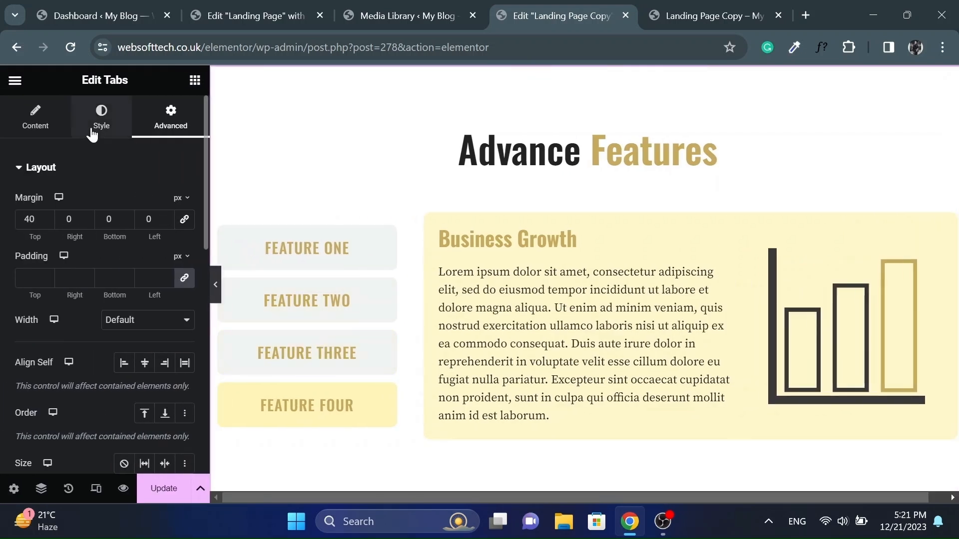
- Justify the tabs to stretch over the full height of the content area and preview the section
{"action": "left_click", "coordinate": [92, 131]}
{"action": "left_click", "coordinate": [30, 125]}
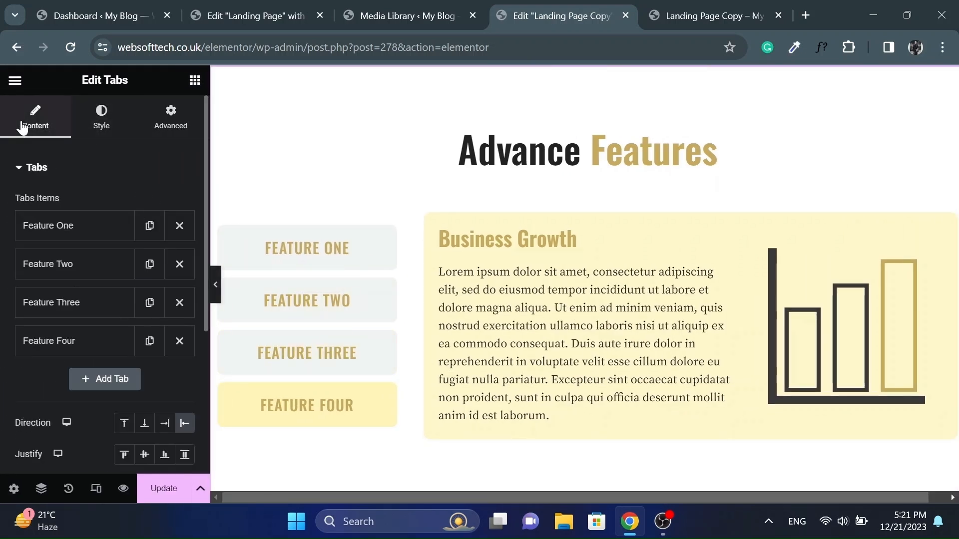
{"action": "scroll", "coordinate": [26, 316], "scroll_direction": "down", "scroll_amount": 3}
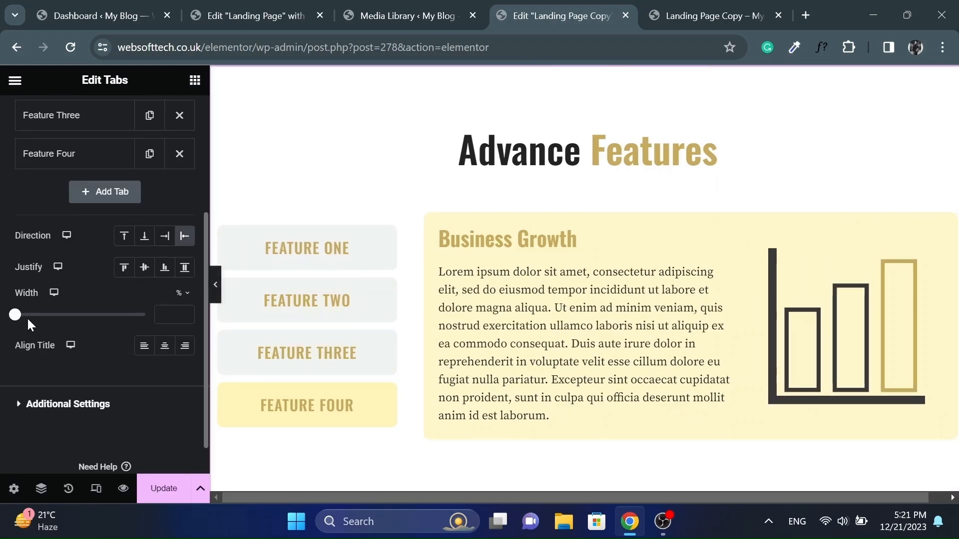
{"action": "left_click", "coordinate": [184, 270]}
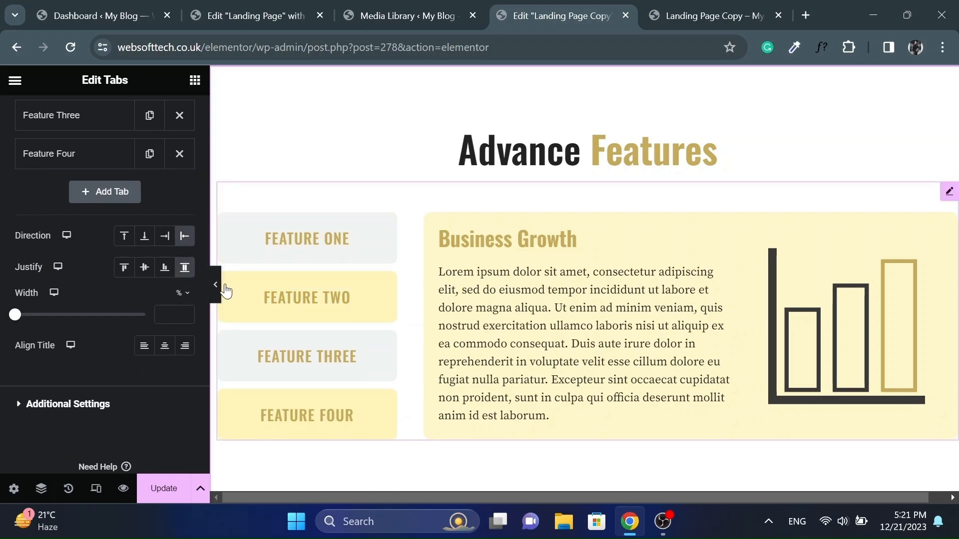
{"action": "left_click", "coordinate": [215, 287]}
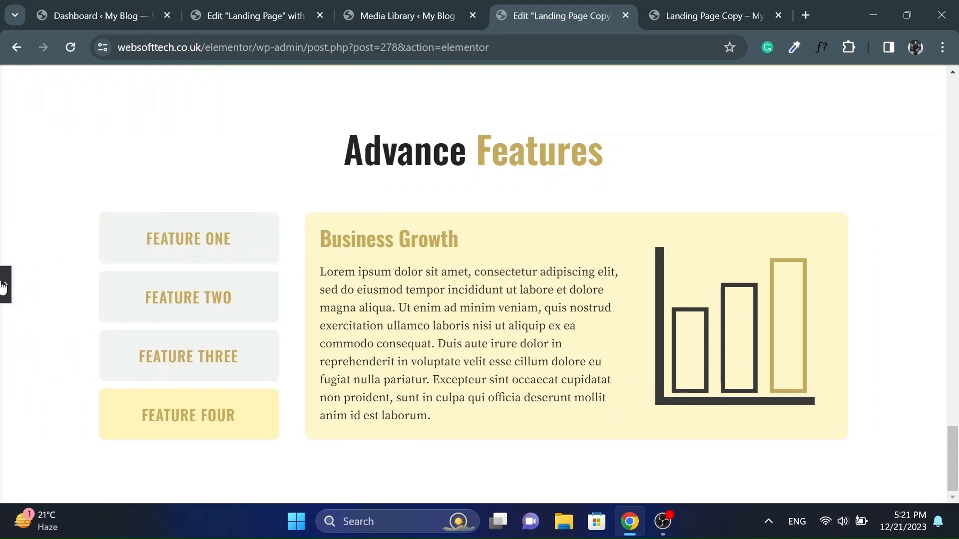
{"action": "left_click", "coordinate": [4, 284]}
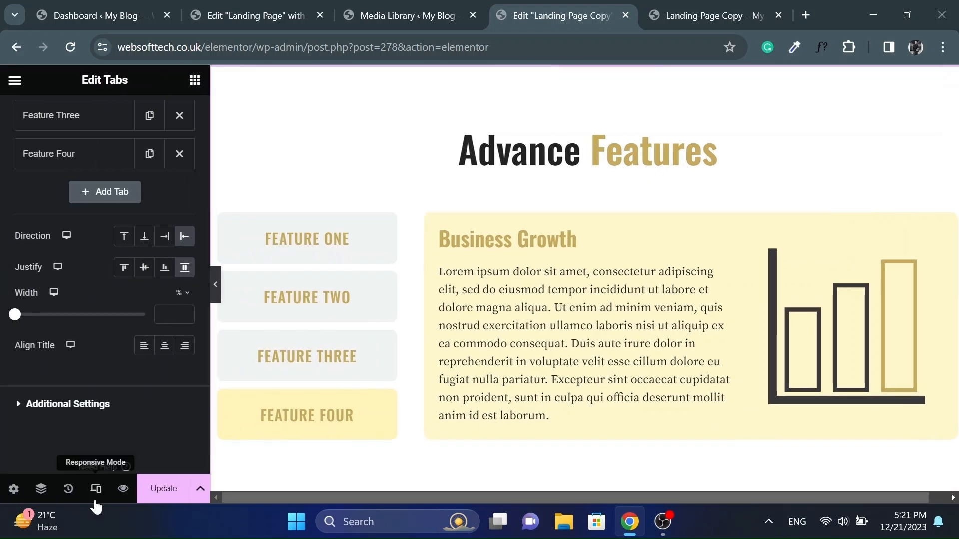
- Switch to the mobile layout and open the Feature One tab to check how it displays
{"action": "left_click", "coordinate": [95, 501]}
{"action": "left_click", "coordinate": [285, 81]}
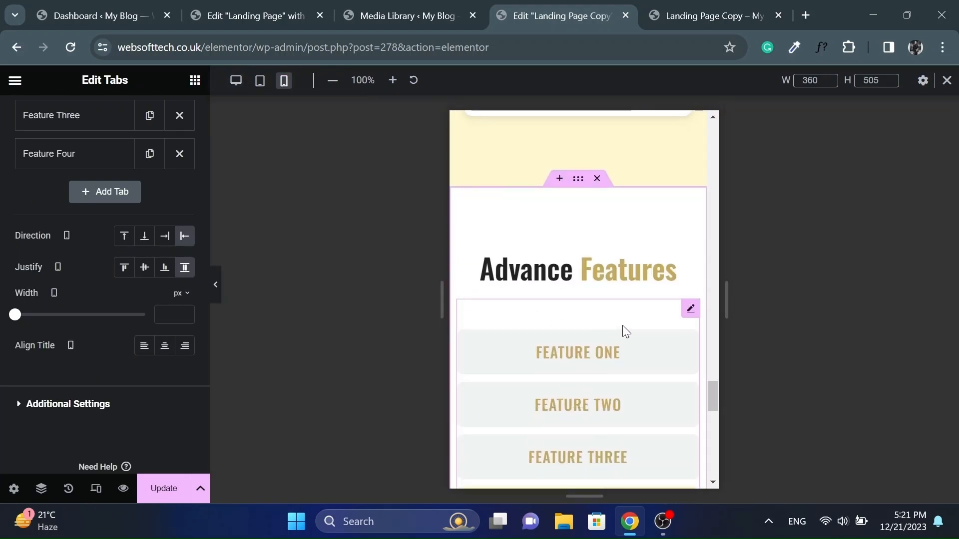
{"action": "scroll", "coordinate": [624, 332], "scroll_direction": "down", "scroll_amount": 1}
{"action": "left_click", "coordinate": [597, 336]}
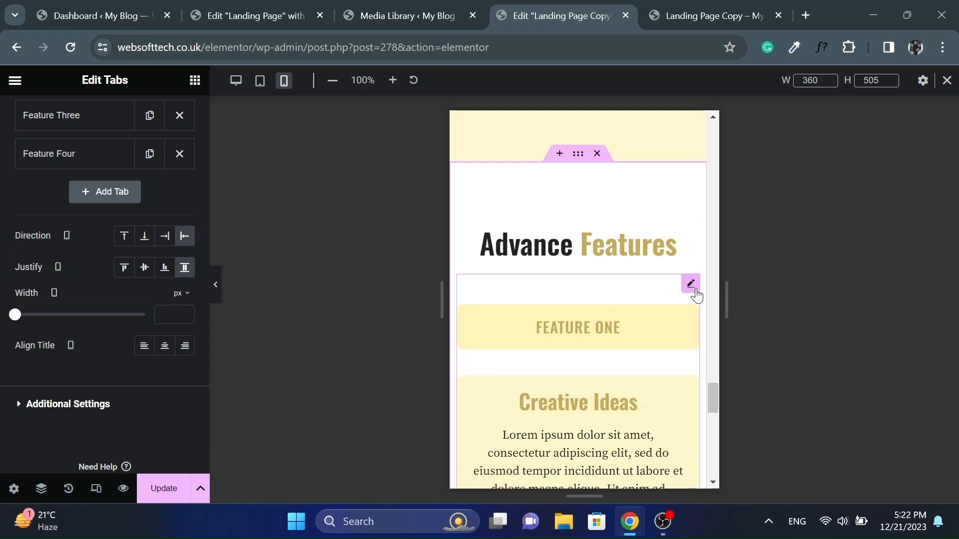
- Set the tabs widget's mobile top margin to 20 px and check the Feature One and Feature Two content
{"action": "scroll", "coordinate": [164, 222], "scroll_direction": "up", "scroll_amount": 4}
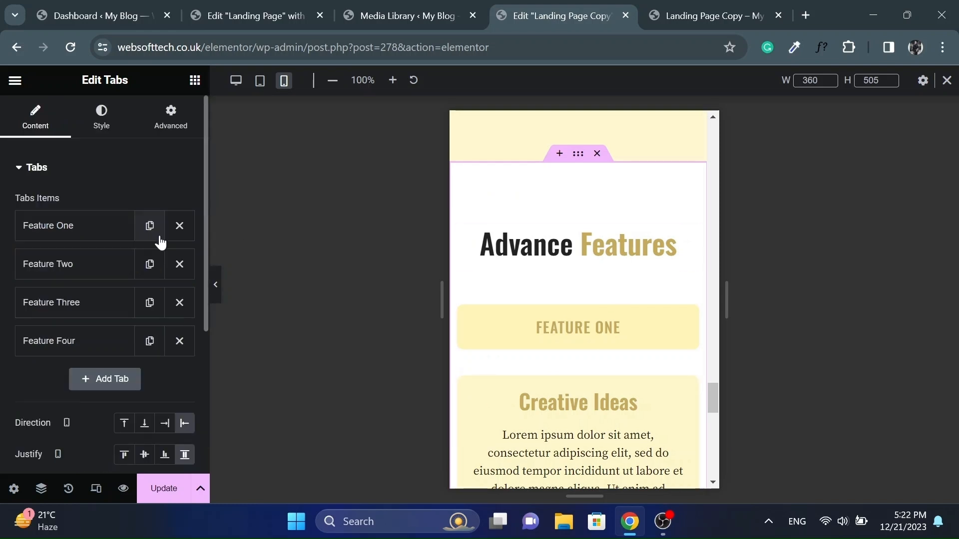
{"action": "left_click", "coordinate": [172, 133]}
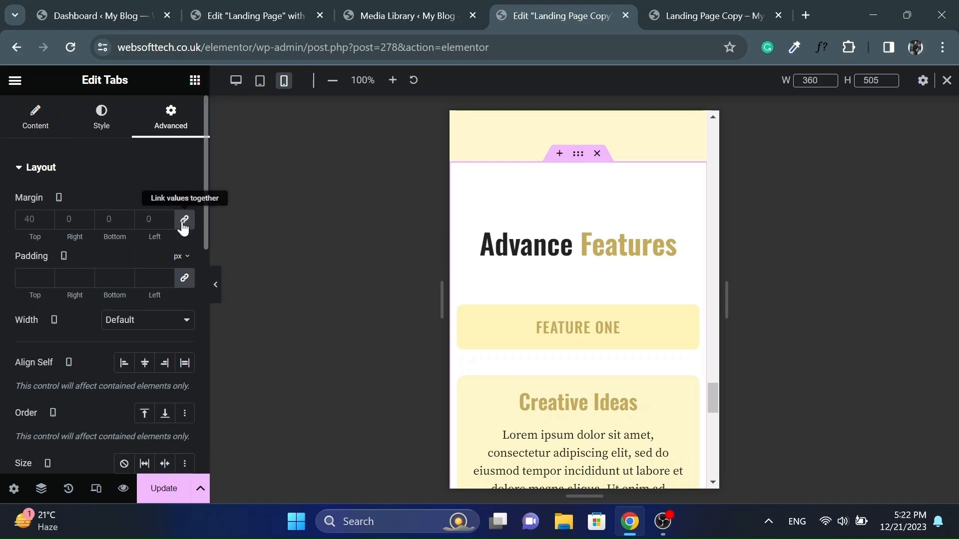
{"action": "left_click", "coordinate": [27, 223]}
{"action": "type", "text": "30"}
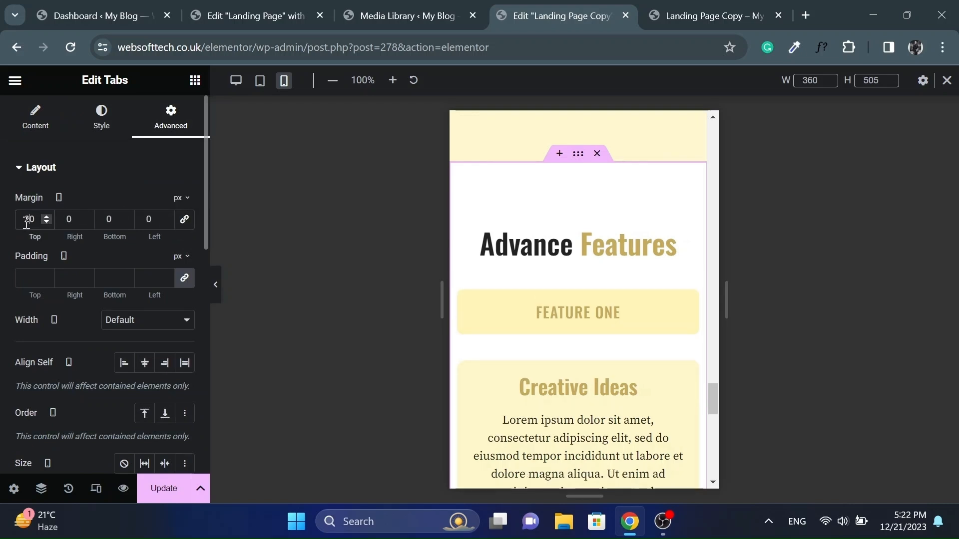
{"action": "left_click", "coordinate": [215, 284]}
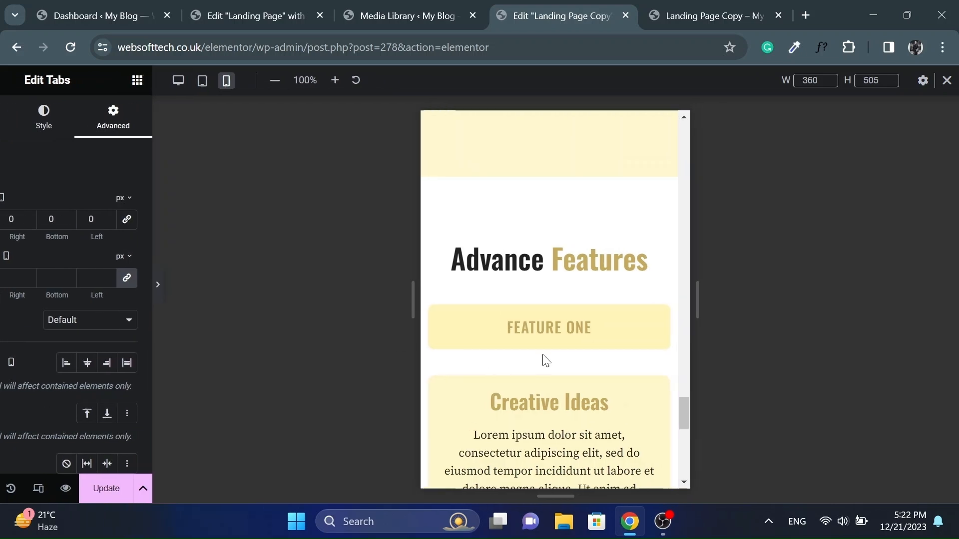
{"action": "scroll", "coordinate": [510, 336], "scroll_direction": "down", "scroll_amount": 10}
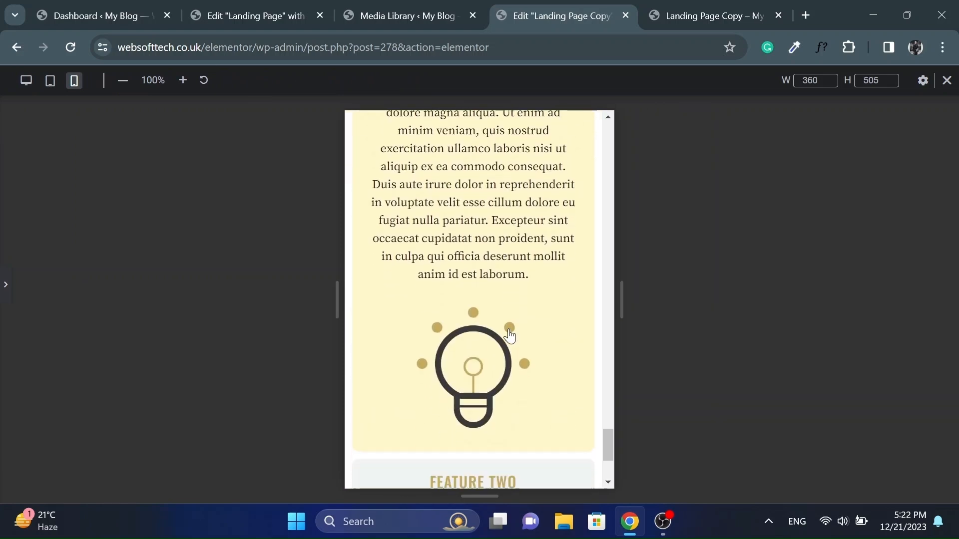
{"action": "left_click", "coordinate": [457, 309]}
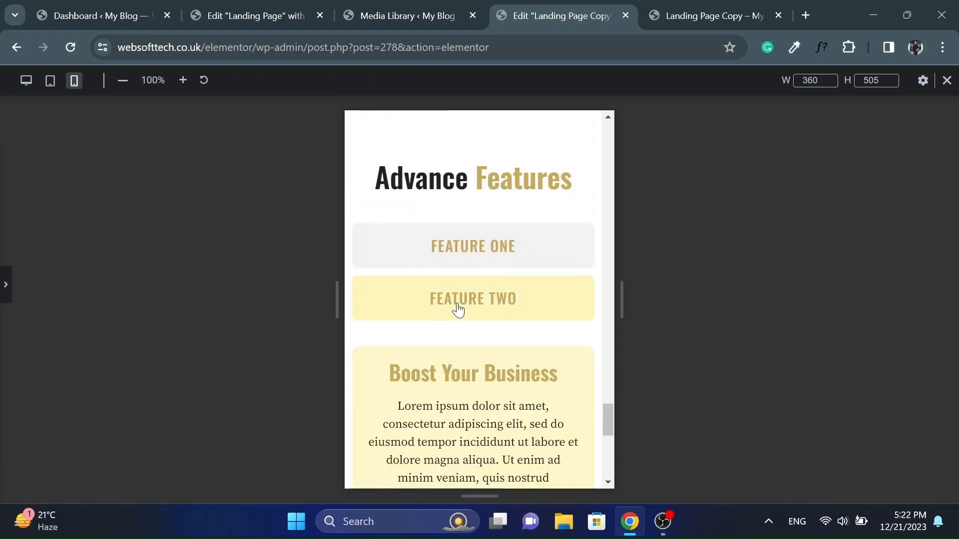
- Set the tabs' mobile distance from content to 25 and check the Feature Two and Feature Three content
{"action": "left_click", "coordinate": [3, 285]}
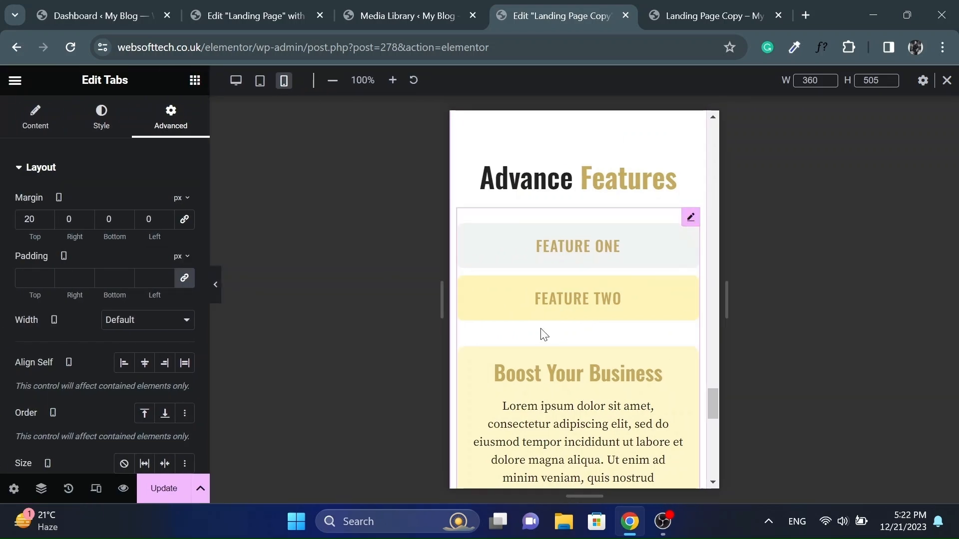
{"action": "left_click", "coordinate": [33, 124]}
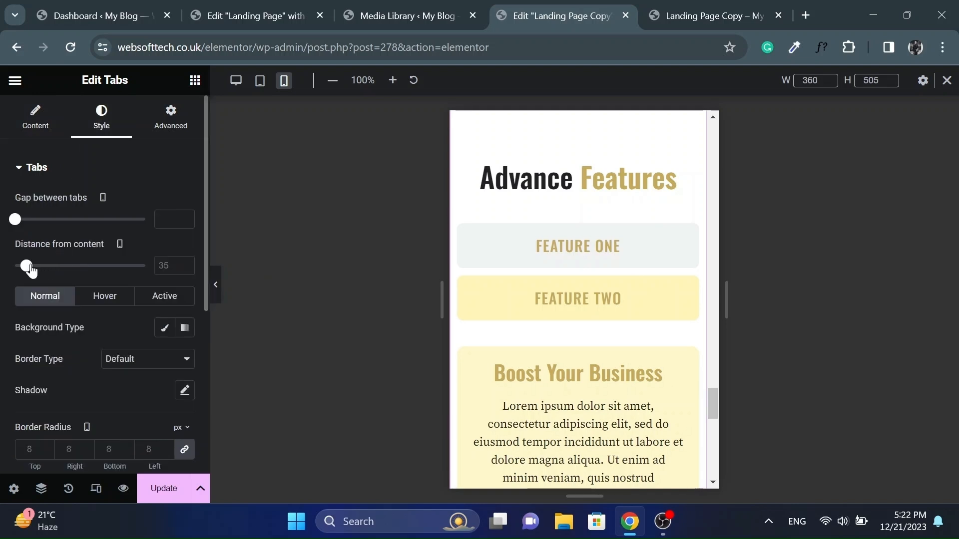
{"action": "left_click_drag", "start_coordinate": [27, 270], "coordinate": [24, 271]}
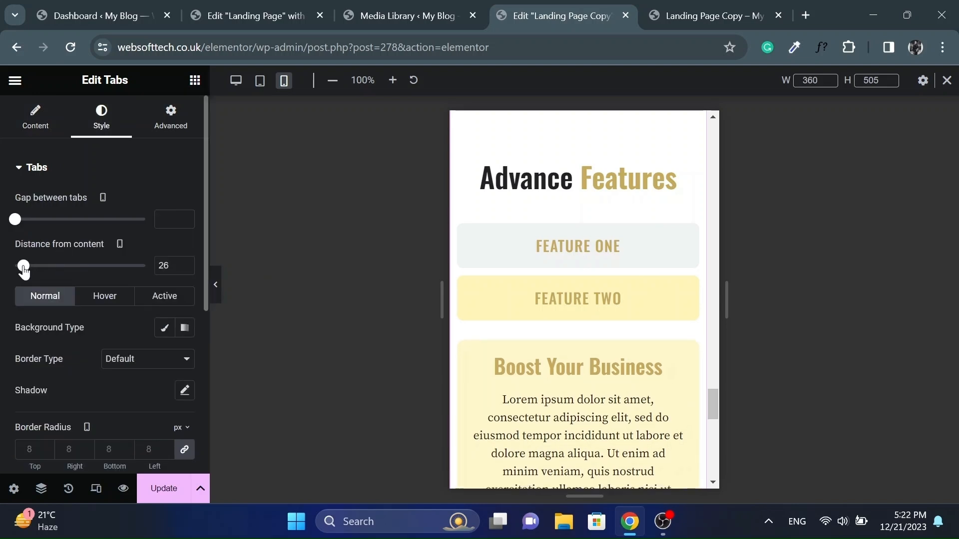
{"action": "left_click", "coordinate": [185, 269]}
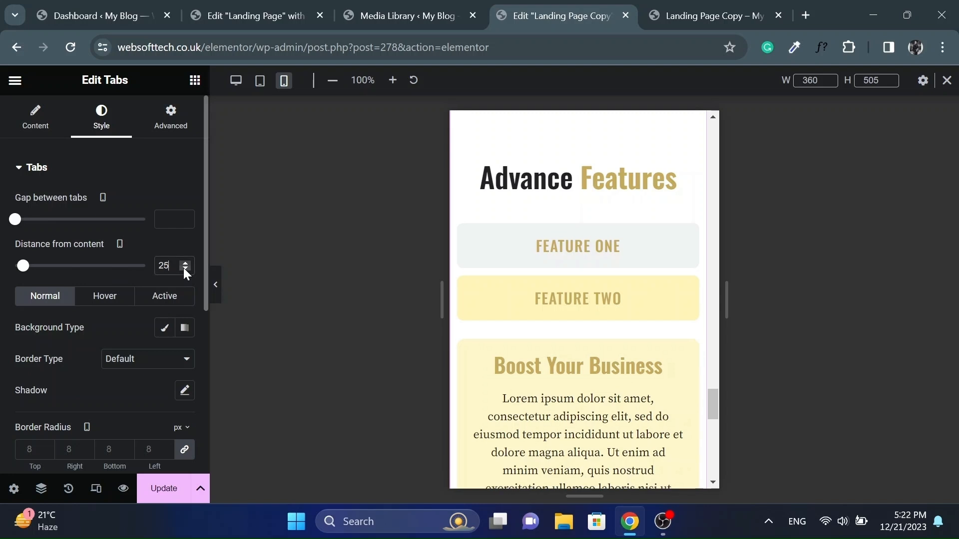
{"action": "left_click", "coordinate": [217, 286]}
{"action": "scroll", "coordinate": [510, 343], "scroll_direction": "down", "scroll_amount": 8}
{"action": "scroll", "coordinate": [510, 339], "scroll_direction": "up", "scroll_amount": 1}
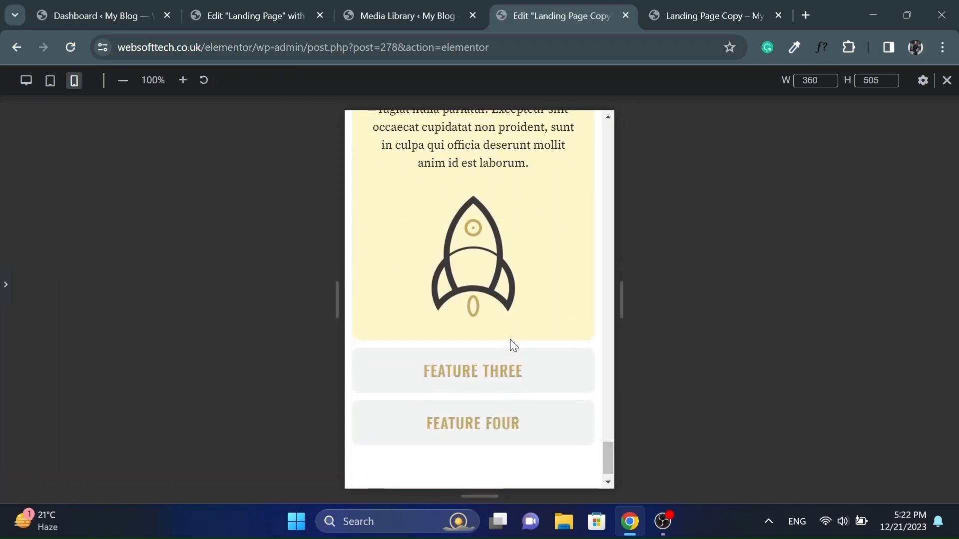
{"action": "left_click", "coordinate": [499, 394]}
{"action": "scroll", "coordinate": [499, 394], "scroll_direction": "down", "scroll_amount": 10}
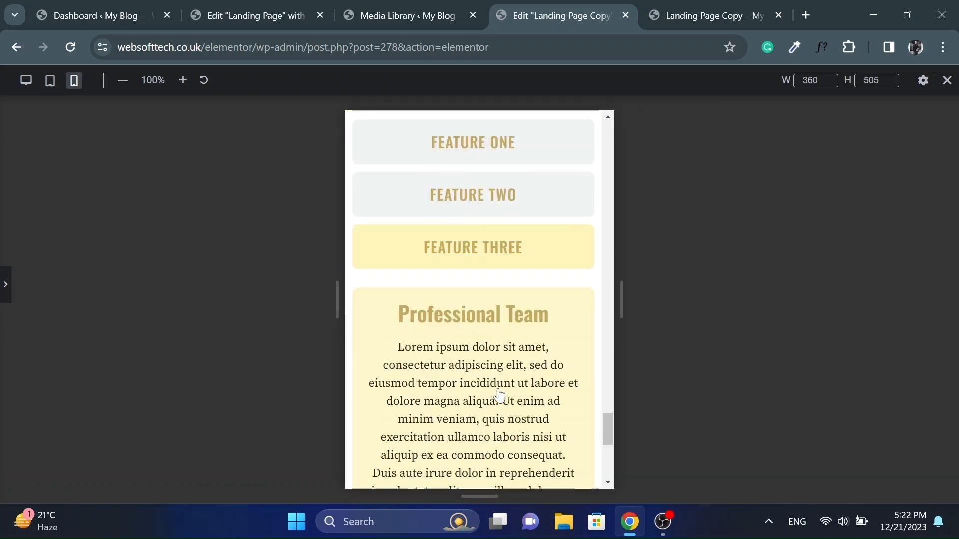
- Update the page, return to the desktop layout and open the Landing Page Copy preview
{"action": "left_click", "coordinate": [3, 302]}
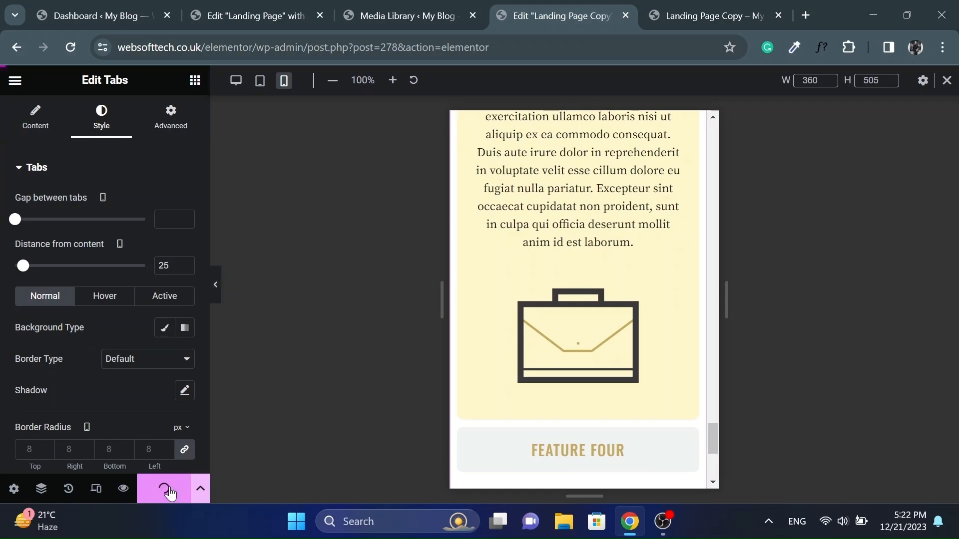
{"action": "left_click", "coordinate": [96, 489]}
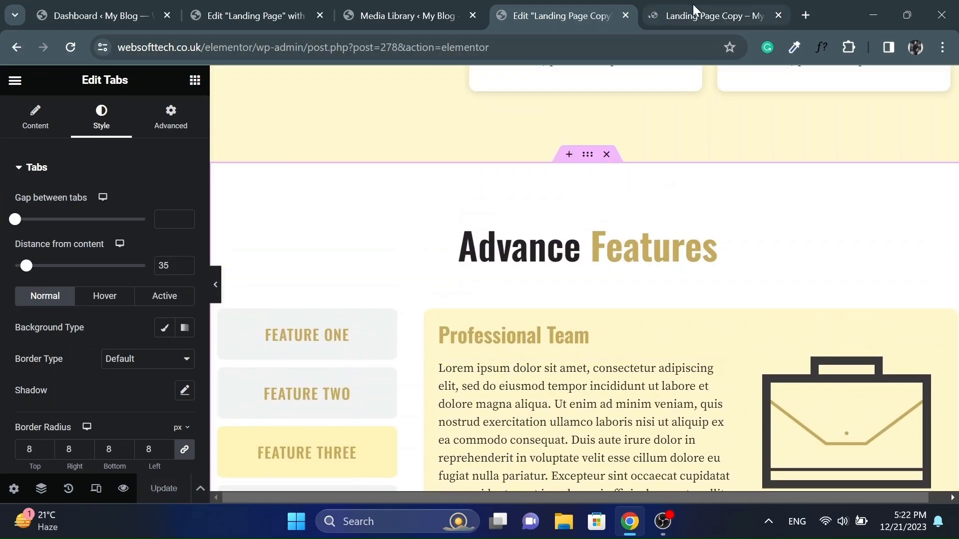
{"action": "left_click", "coordinate": [694, 8]}
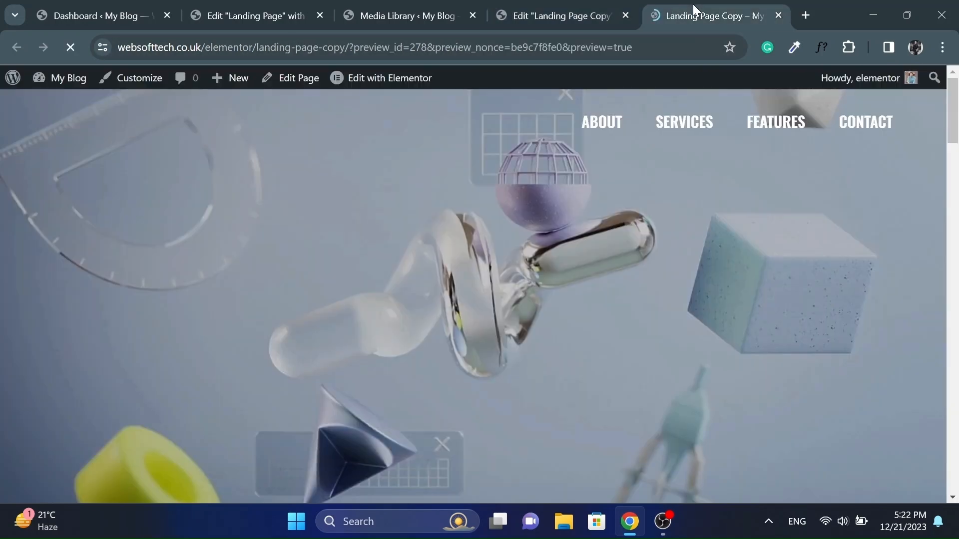
- Examine the previewed page from the hero section down to the Advance Features tabs
{"action": "scroll", "coordinate": [603, 257], "scroll_direction": "down", "scroll_amount": 3}
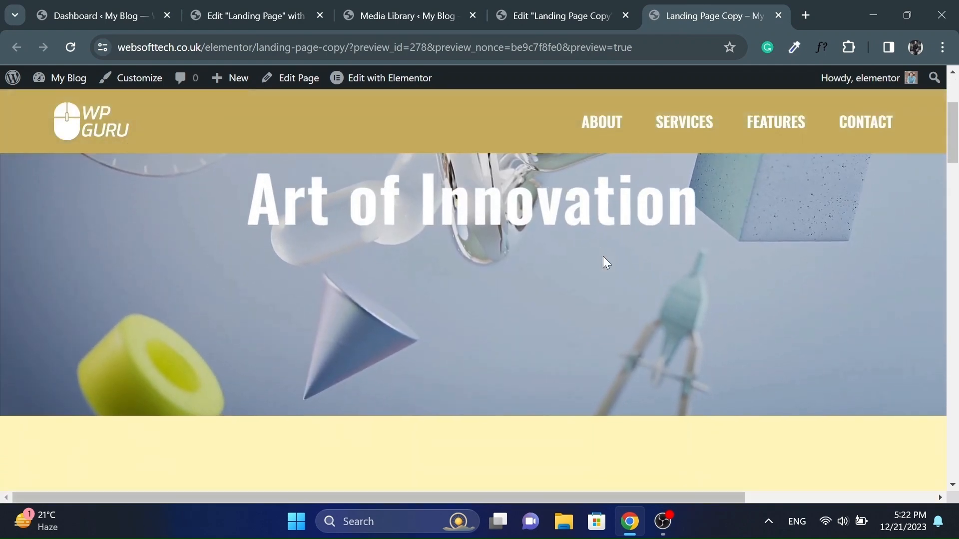
{"action": "scroll", "coordinate": [604, 260], "scroll_direction": "down", "scroll_amount": 6}
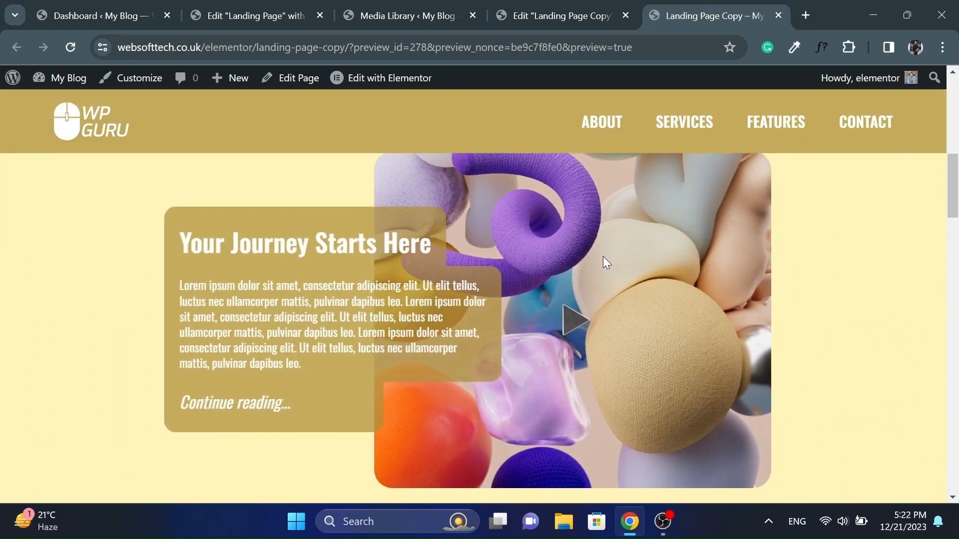
{"action": "scroll", "coordinate": [606, 261], "scroll_direction": "down", "scroll_amount": 10}
{"action": "scroll", "coordinate": [603, 257], "scroll_direction": "down", "scroll_amount": 10}
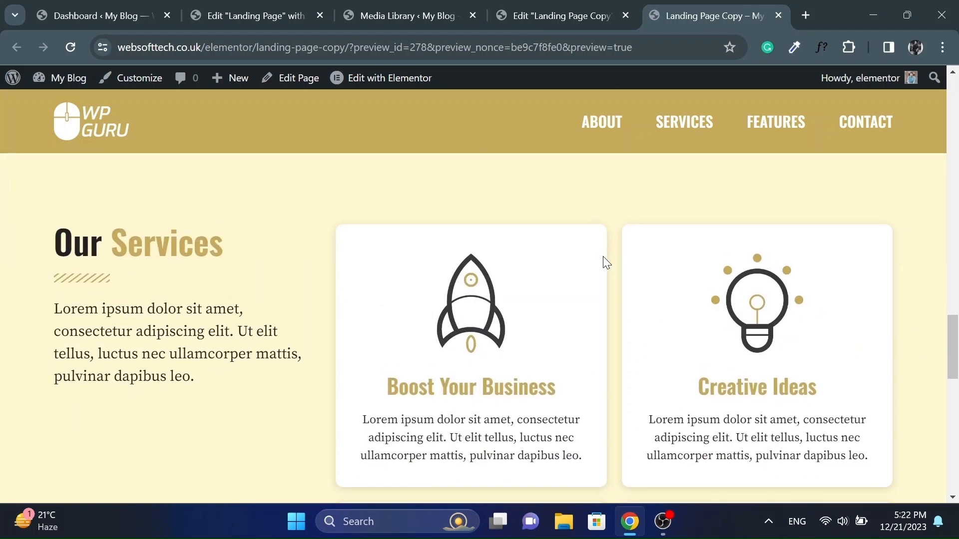
{"action": "scroll", "coordinate": [604, 258], "scroll_direction": "down", "scroll_amount": 5}
{"action": "scroll", "coordinate": [604, 259], "scroll_direction": "up", "scroll_amount": 3}
{"action": "scroll", "coordinate": [603, 258], "scroll_direction": "down", "scroll_amount": 10}
{"action": "scroll", "coordinate": [604, 262], "scroll_direction": "down", "scroll_amount": 1}
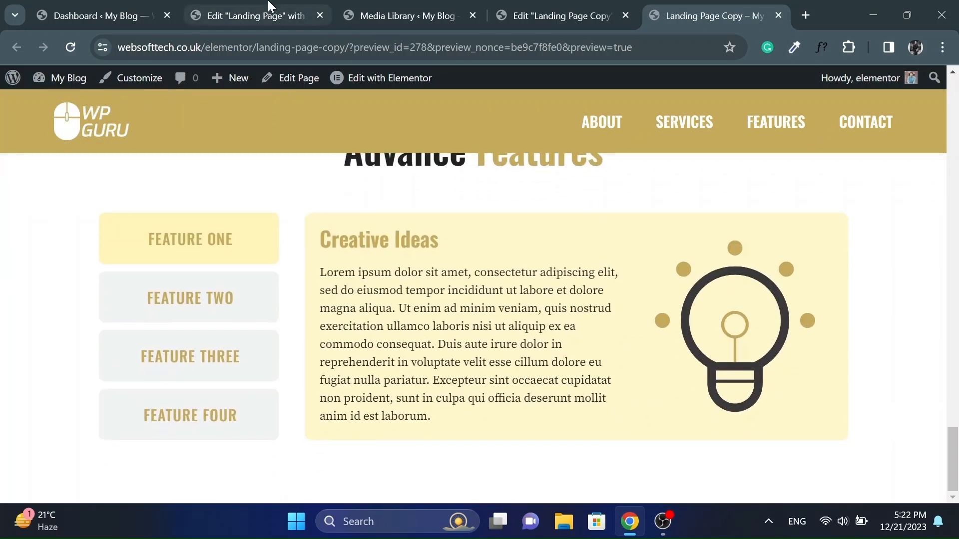
- Switch to the original Landing Page in the editor and examine its Let's Connect section
{"action": "left_click", "coordinate": [255, 15]}
{"action": "scroll", "coordinate": [446, 350], "scroll_direction": "down", "scroll_amount": 7}
{"action": "scroll", "coordinate": [444, 346], "scroll_direction": "down", "scroll_amount": 2}
{"action": "scroll", "coordinate": [444, 346], "scroll_direction": "up", "scroll_amount": 1}
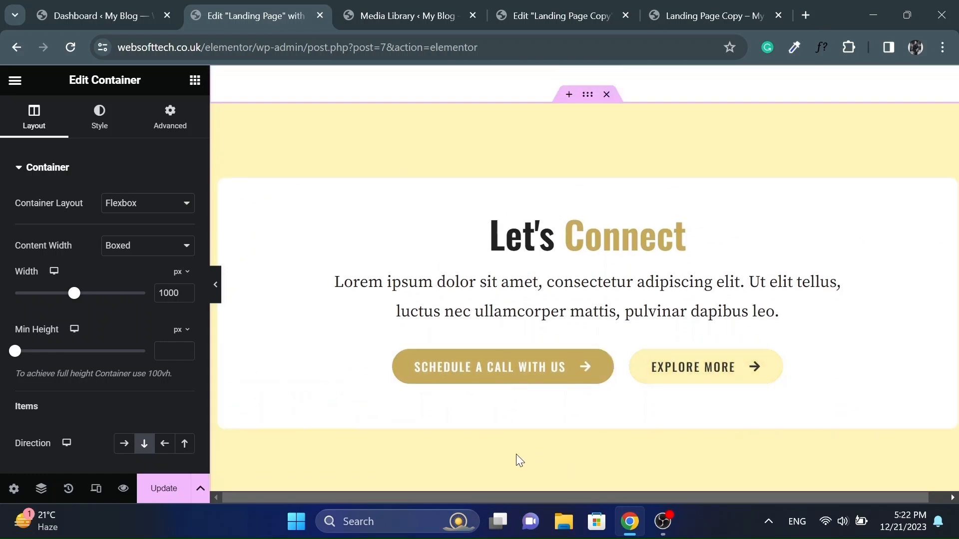
{"action": "scroll", "coordinate": [516, 454], "scroll_direction": "down", "scroll_amount": 3}
{"action": "scroll", "coordinate": [516, 454], "scroll_direction": "up", "scroll_amount": 4}
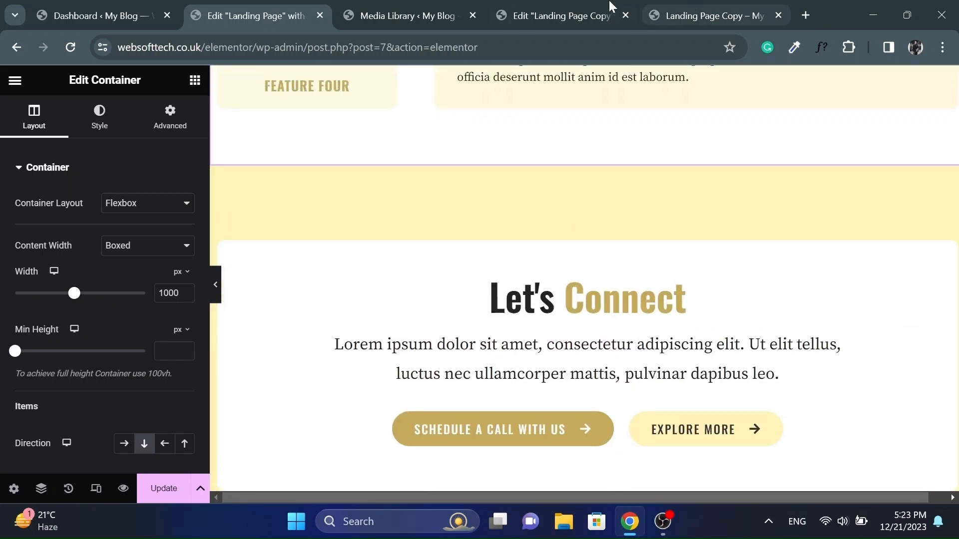
- Return to the Landing Page Copy and add a single-column Flexbox container below the Advance Features section
{"action": "left_click", "coordinate": [500, 15]}
{"action": "scroll", "coordinate": [472, 333], "scroll_direction": "down", "scroll_amount": 6}
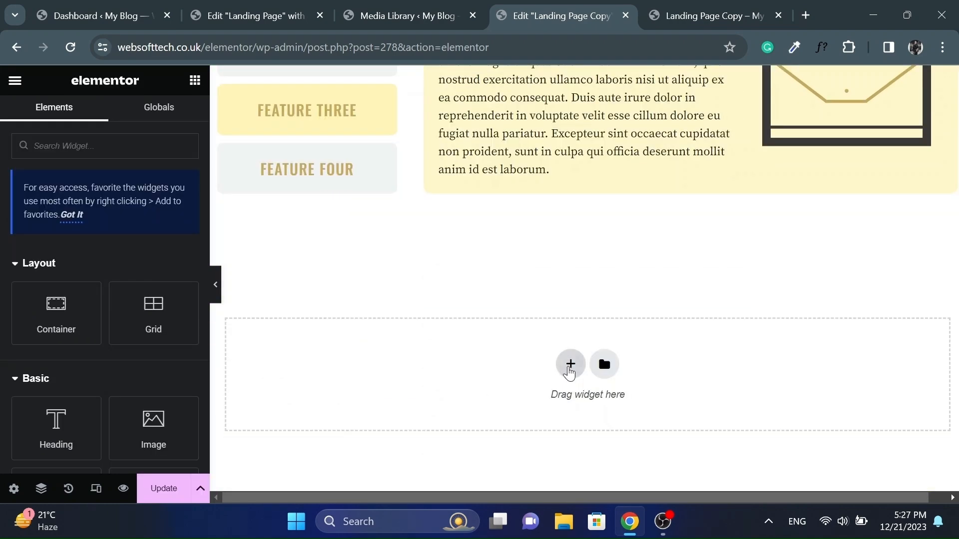
{"action": "left_click", "coordinate": [569, 369]}
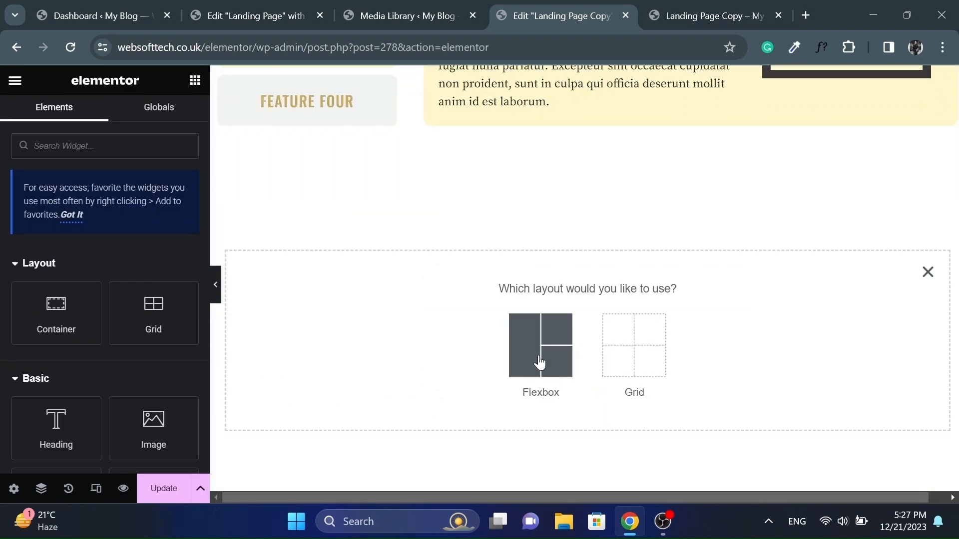
{"action": "left_click", "coordinate": [528, 362]}
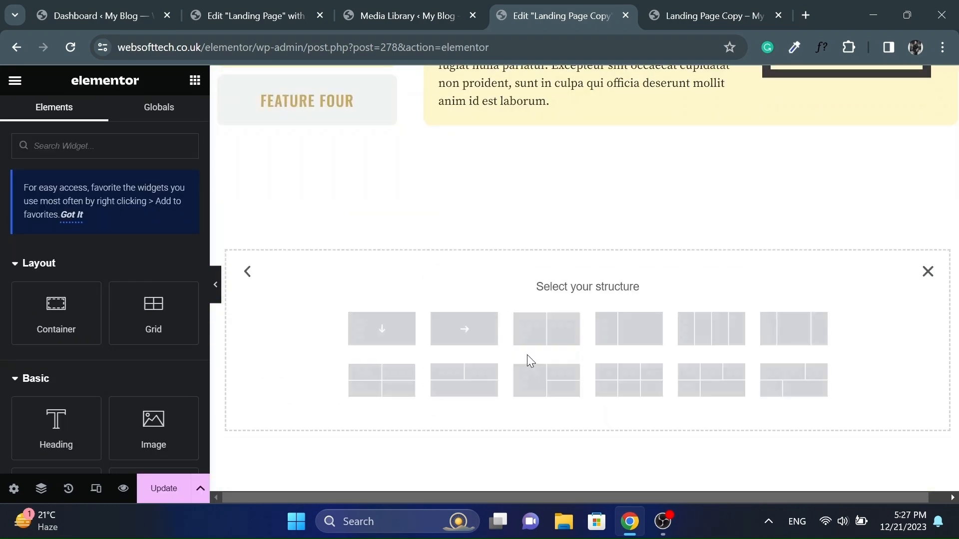
{"action": "left_click", "coordinate": [384, 333]}
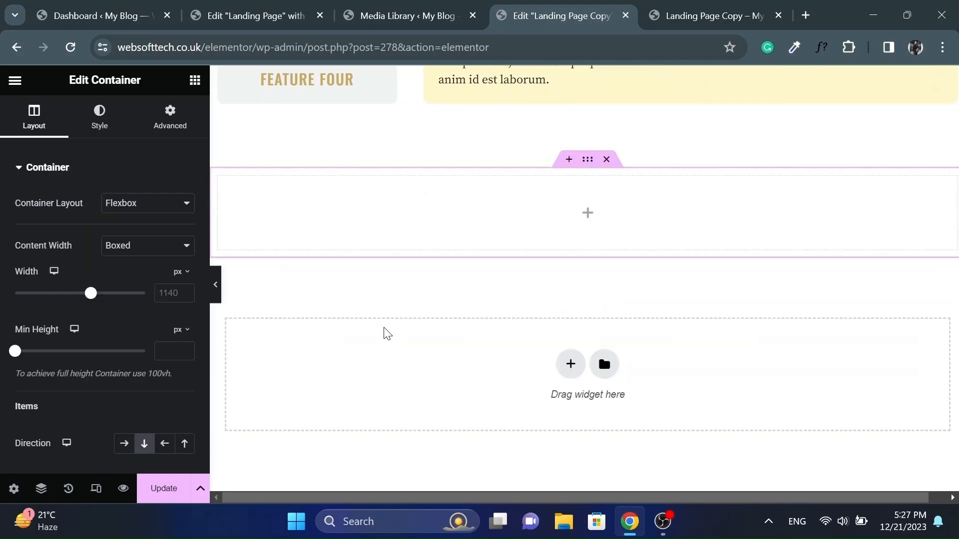
- Set the new container's padding to 85 px top and bottom and 10 px right and left
{"action": "left_click", "coordinate": [179, 125]}
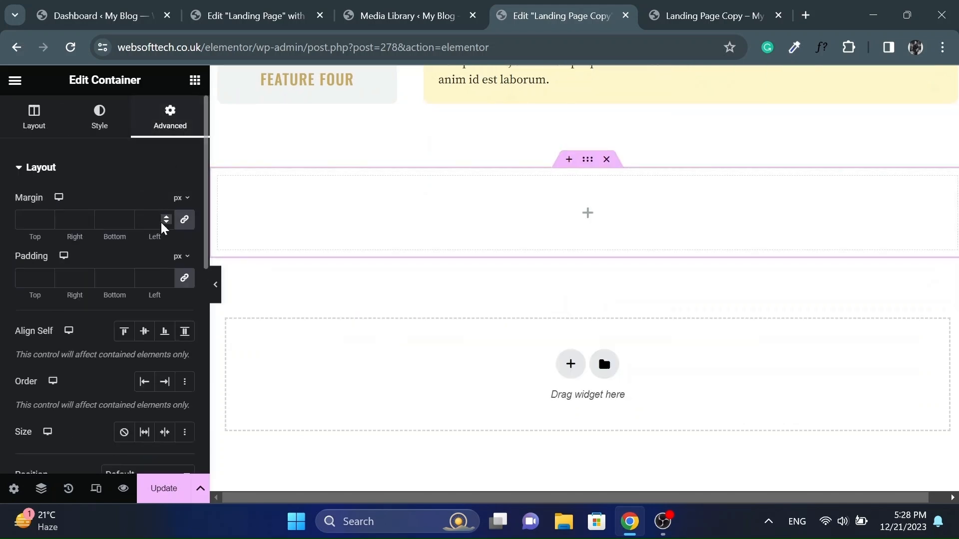
{"action": "left_click", "coordinate": [151, 278]}
{"action": "type", "text": "10"}
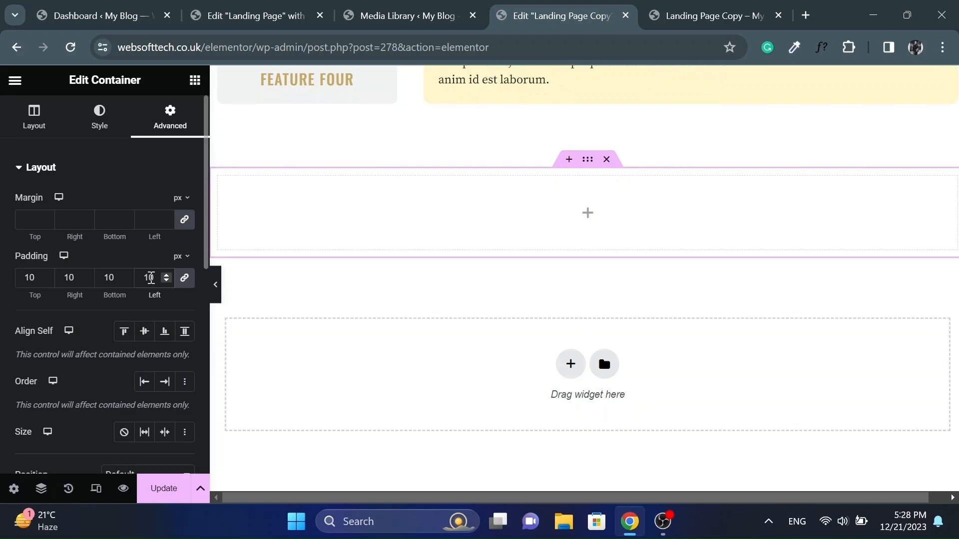
{"action": "left_click", "coordinate": [188, 280]}
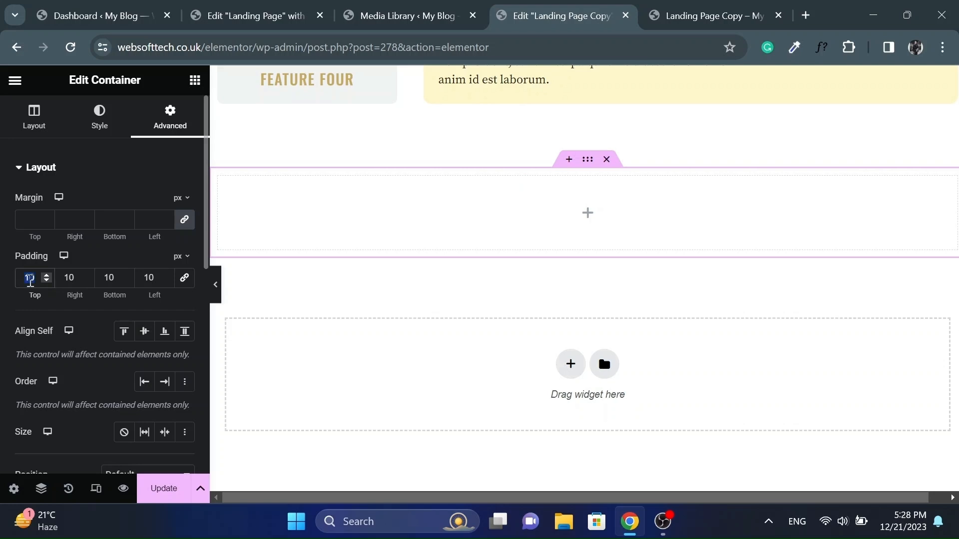
{"action": "type", "text": "85"}
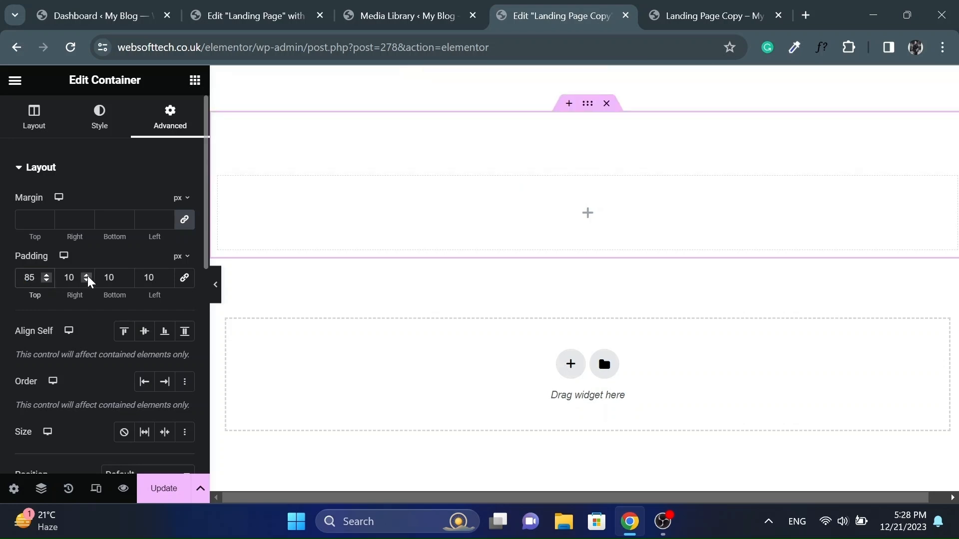
{"action": "type", "text": "85"}
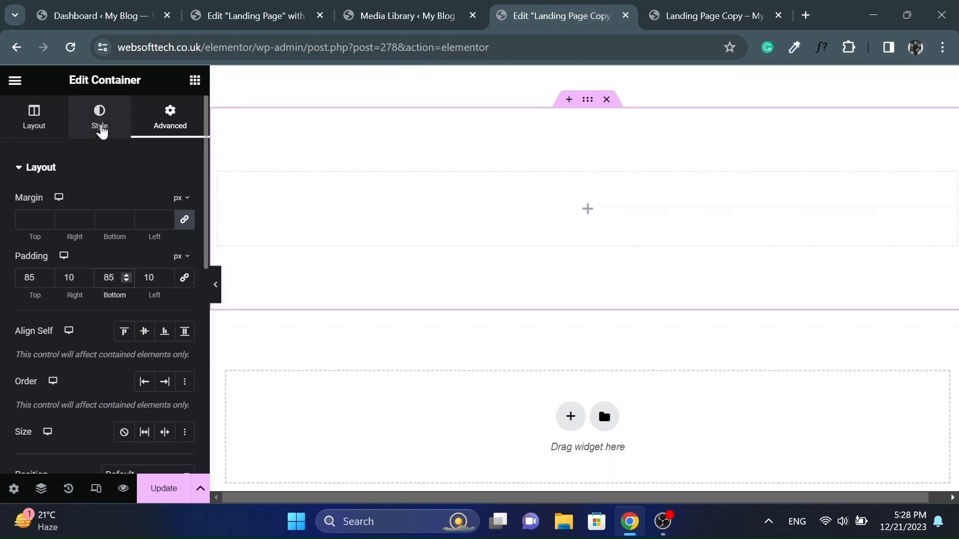
- Give the container a classic background in the pale yellow global color and a boxed width of 1000 px
{"action": "left_click", "coordinate": [100, 125]}
{"action": "left_click", "coordinate": [130, 239]}
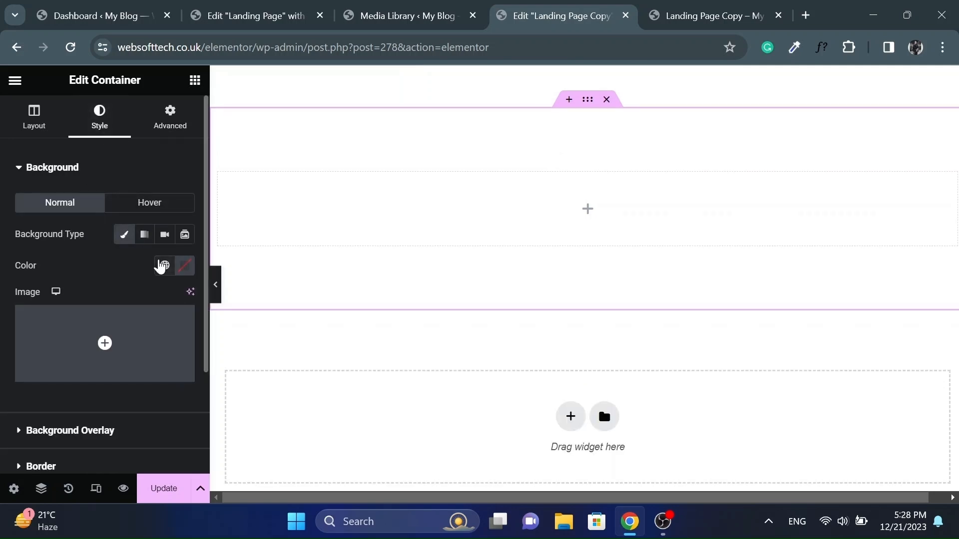
{"action": "left_click", "coordinate": [164, 266]}
{"action": "left_click", "coordinate": [98, 454]}
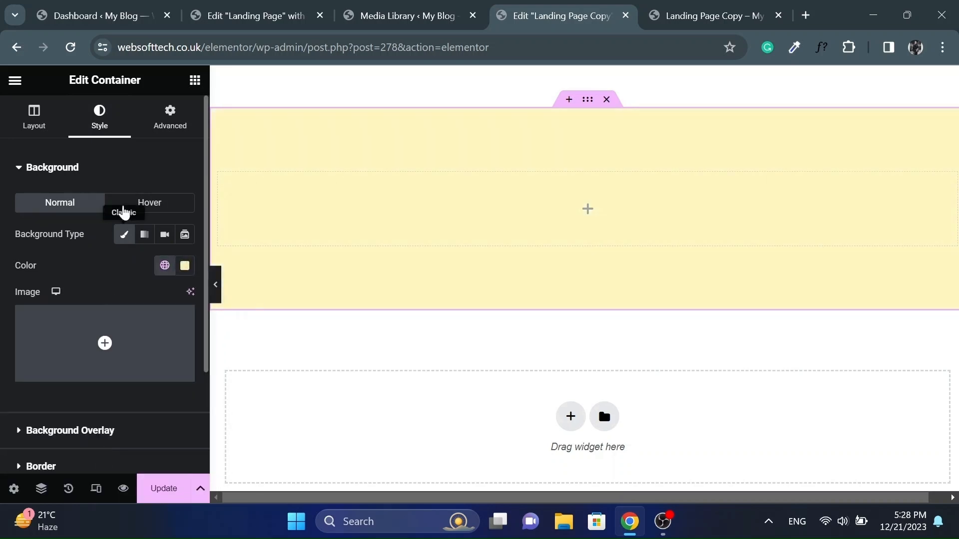
{"action": "left_click", "coordinate": [31, 127]}
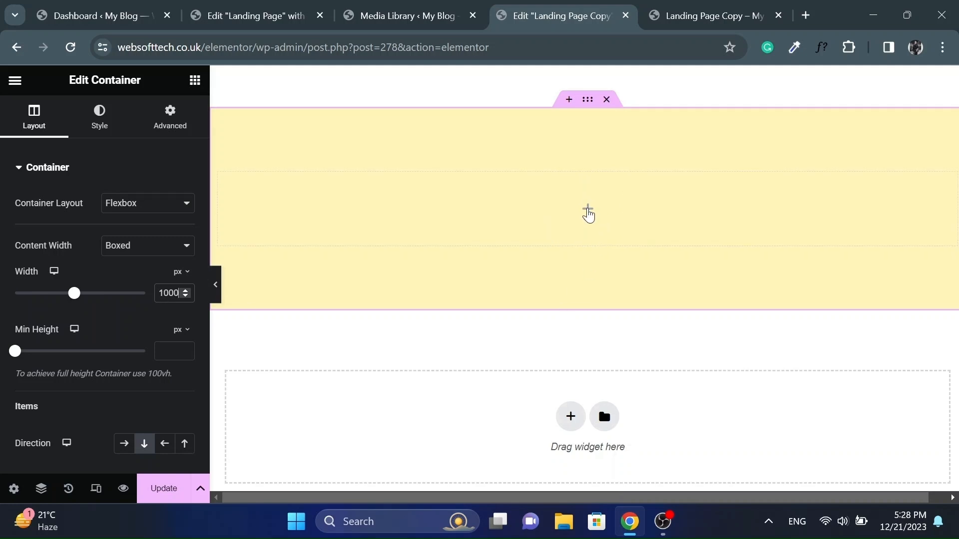
- Nest a container inside the yellow section with the white global background color and a 12 px border radius
{"action": "left_click", "coordinate": [588, 214]}
{"action": "left_click_drag", "start_coordinate": [43, 315], "coordinate": [408, 209]}
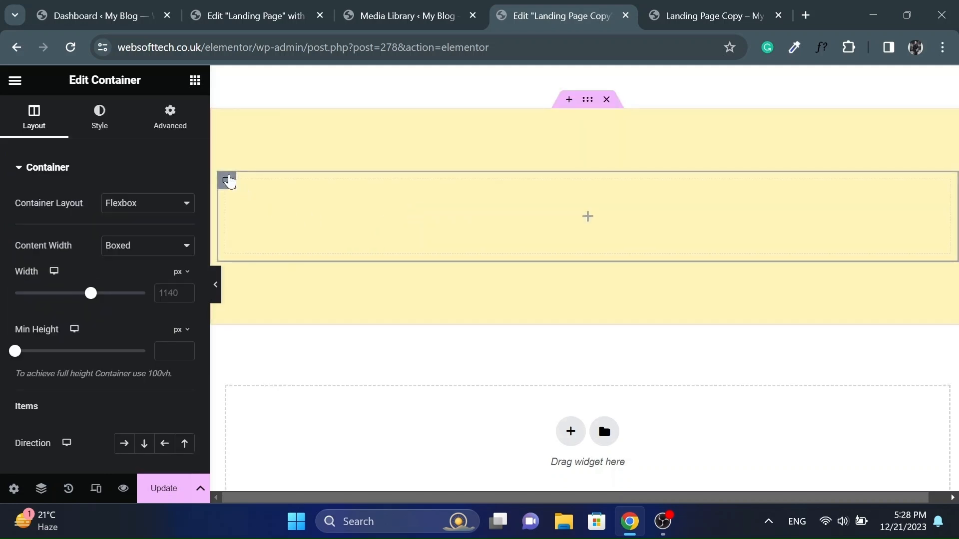
{"action": "left_click", "coordinate": [99, 114]}
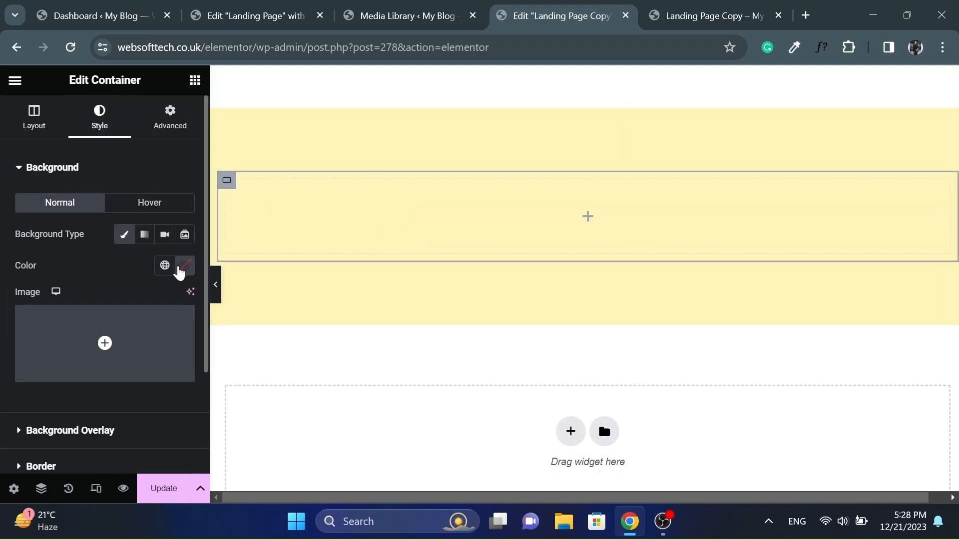
{"action": "left_click", "coordinate": [164, 265]}
{"action": "left_click", "coordinate": [44, 485]}
{"action": "scroll", "coordinate": [27, 380], "scroll_direction": "down", "scroll_amount": 2}
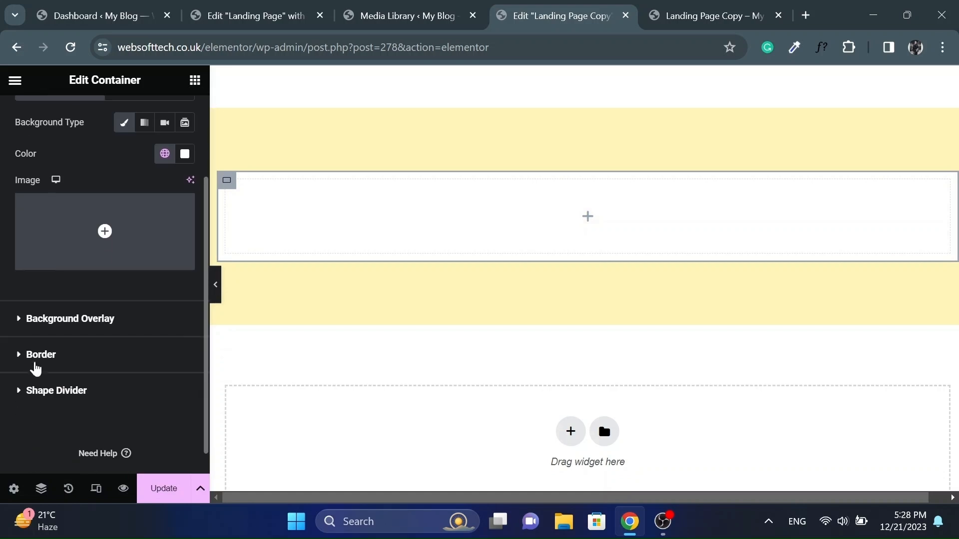
{"action": "left_click", "coordinate": [40, 356]}
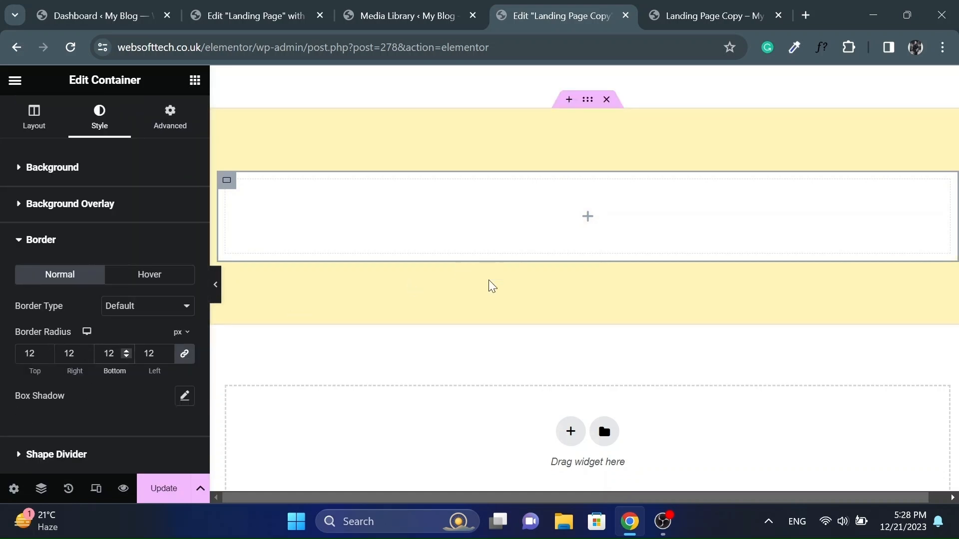
- Copy the Let's Connect heading from the original Landing Page into the white inner container
{"action": "left_click", "coordinate": [590, 225]}
{"action": "left_click", "coordinate": [255, 15]}
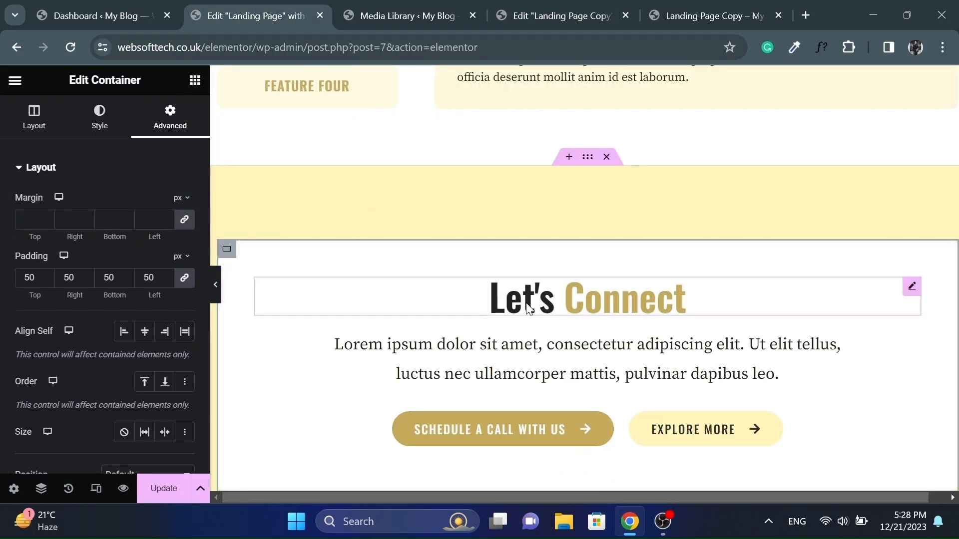
{"action": "left_click", "coordinate": [528, 302]}
{"action": "right_click", "coordinate": [528, 302]}
{"action": "left_click", "coordinate": [541, 221]}
{"action": "left_click", "coordinate": [554, 16]}
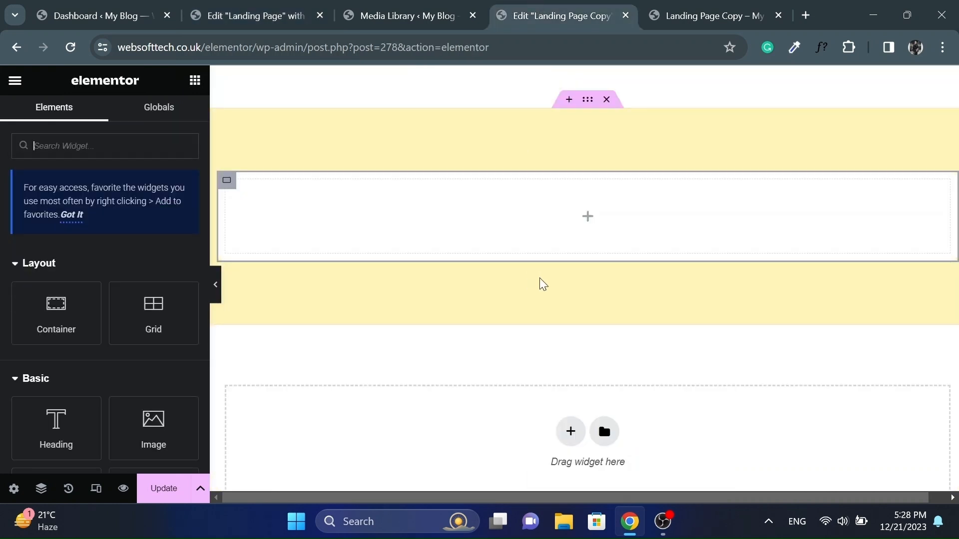
{"action": "right_click", "coordinate": [587, 225]}
{"action": "left_click", "coordinate": [618, 253]}
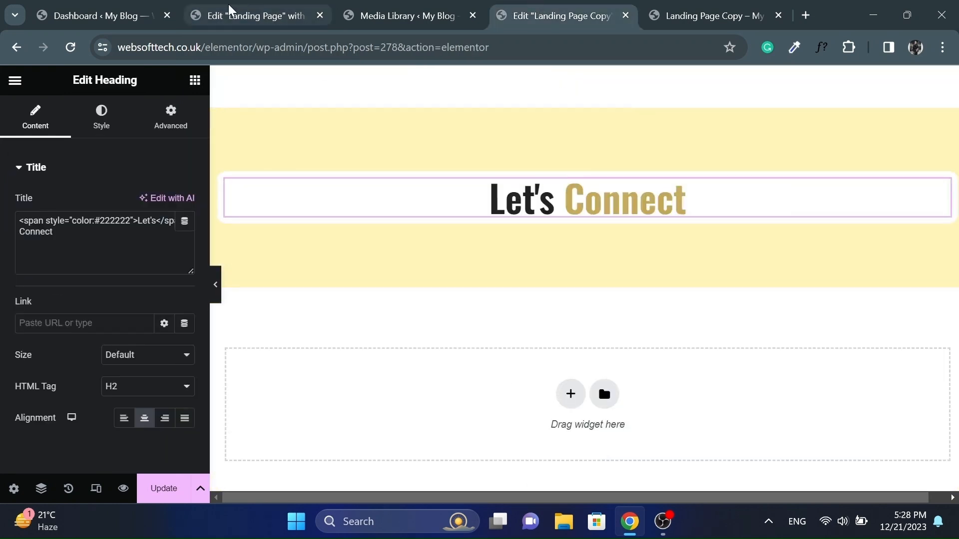
- Copy the Lorem ipsum paragraph from the original Landing Page and paste it below the Let's Connect heading
{"action": "left_click", "coordinate": [239, 14]}
{"action": "right_click", "coordinate": [520, 369]}
{"action": "left_click", "coordinate": [544, 227]}
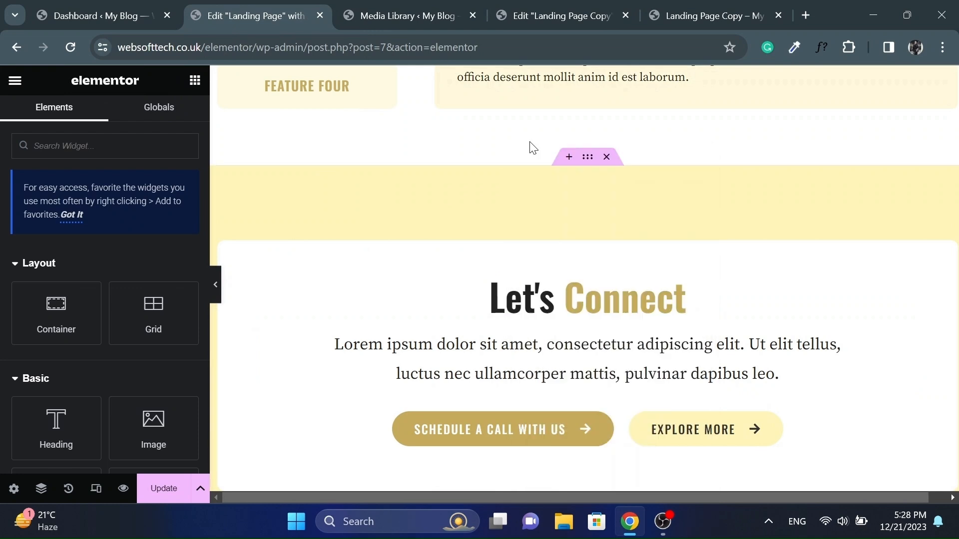
{"action": "left_click", "coordinate": [551, 16]}
{"action": "right_click", "coordinate": [568, 202]}
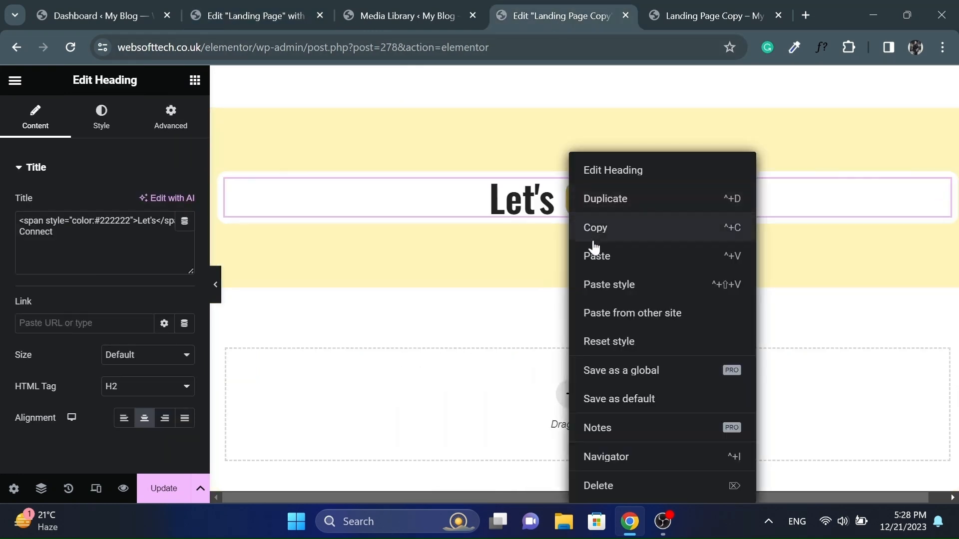
{"action": "left_click", "coordinate": [594, 253]}
- Compare with the original Landing Page and set the white container's padding to 50 px on all sides
{"action": "left_click", "coordinate": [255, 12]}
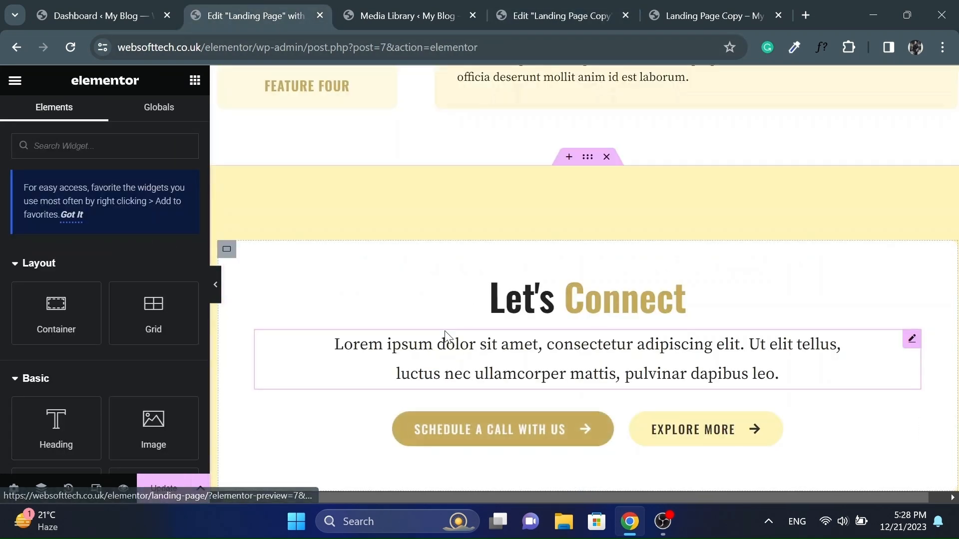
{"action": "left_click", "coordinate": [521, 14]}
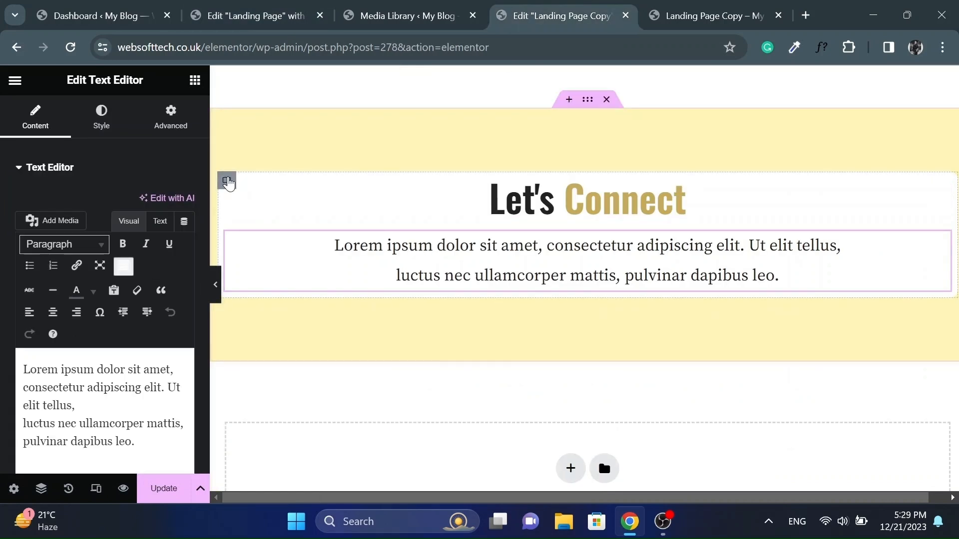
{"action": "left_click", "coordinate": [226, 179]}
{"action": "left_click", "coordinate": [172, 120]}
{"action": "left_click", "coordinate": [143, 277]}
{"action": "type", "text": "50"}
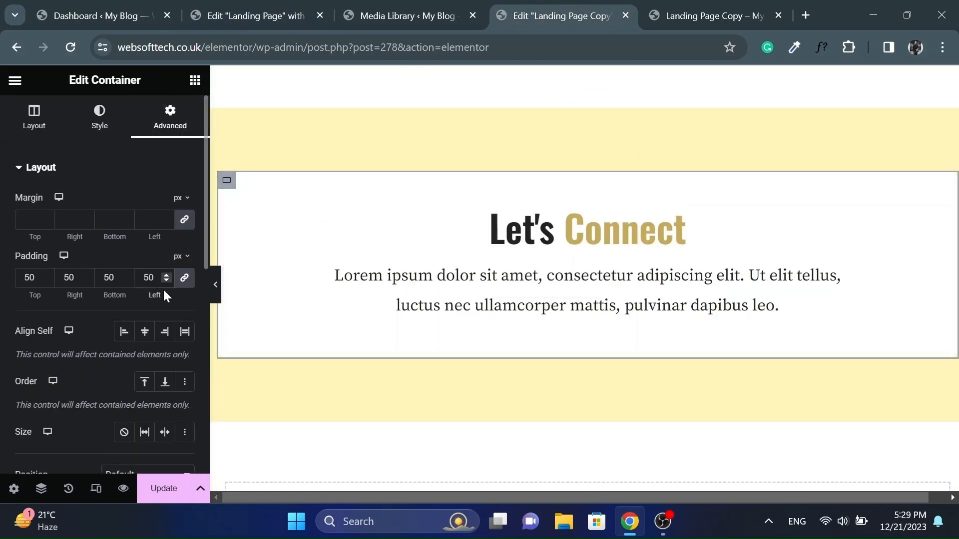
- Add another container inside the white box below the Lorem ipsum paragraph
{"action": "left_click", "coordinate": [193, 82]}
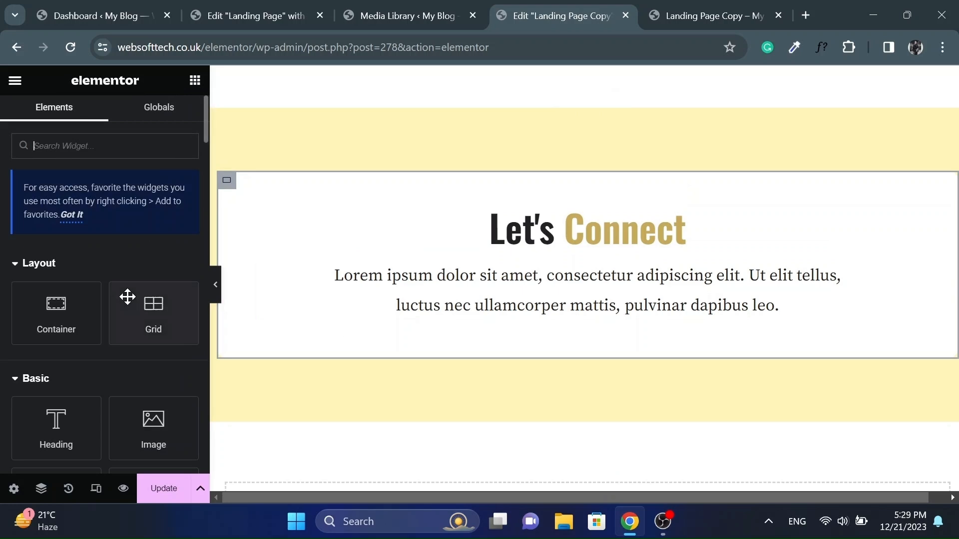
{"action": "left_click_drag", "start_coordinate": [51, 312], "coordinate": [494, 314]}
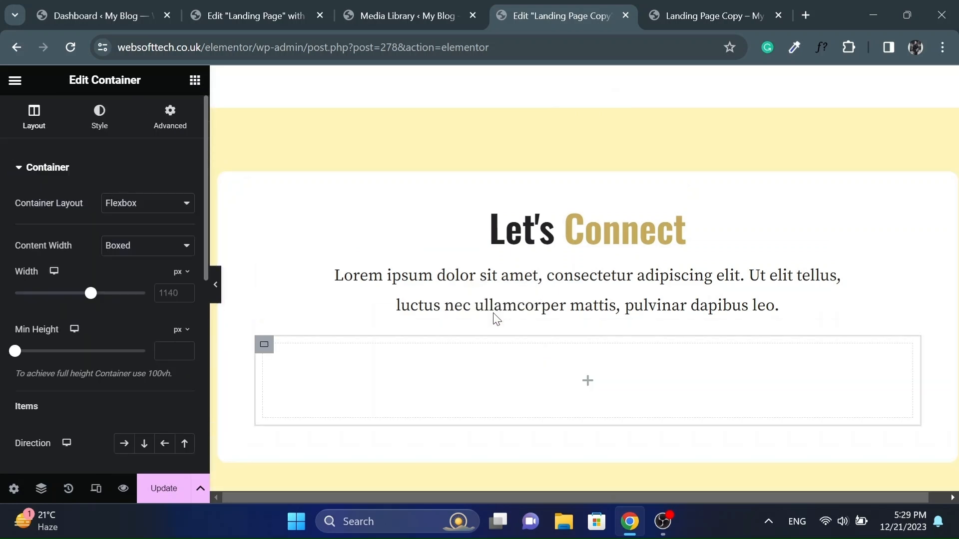
- Copy the Schedule a Call With Us button from the original Landing Page into the empty container below the Lorem ipsum paragraph
{"action": "left_click", "coordinate": [588, 385]}
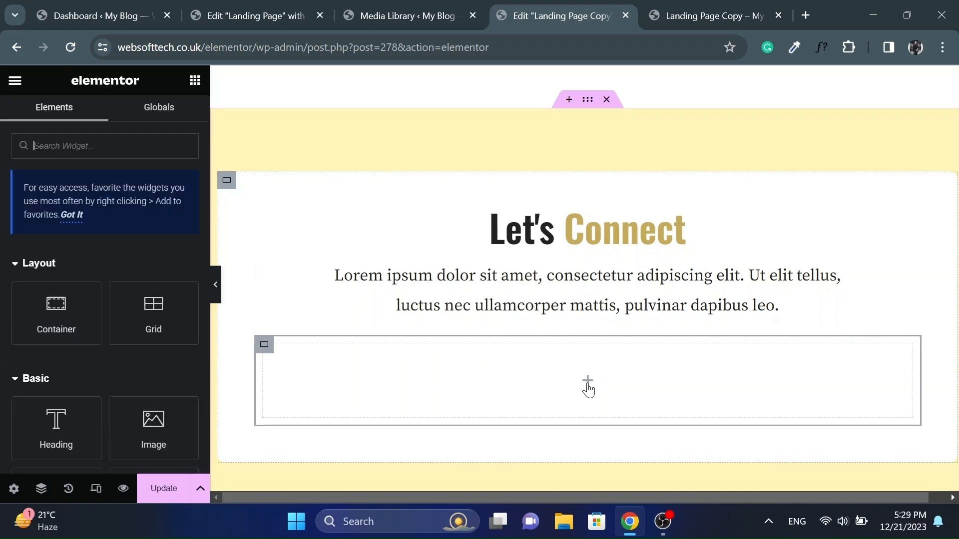
{"action": "left_click", "coordinate": [247, 18]}
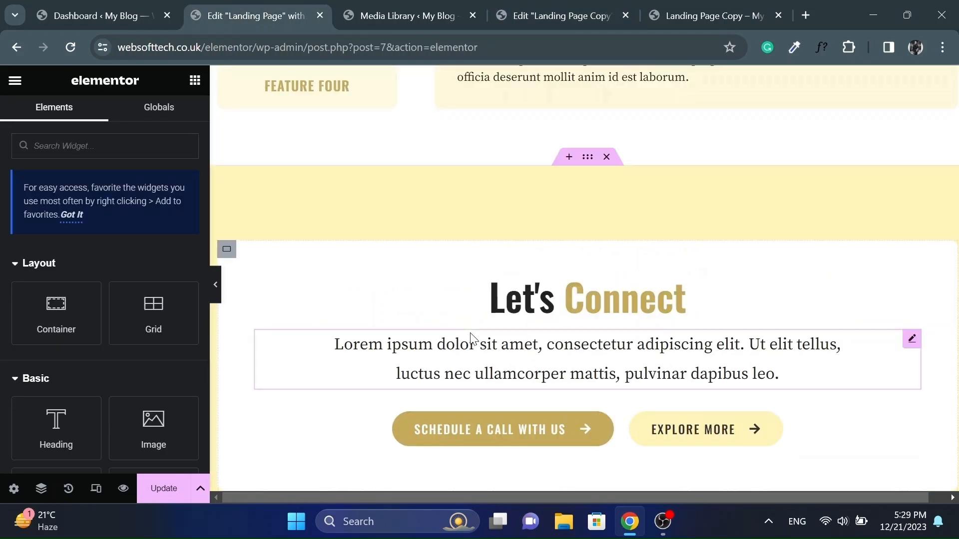
{"action": "right_click", "coordinate": [604, 426]}
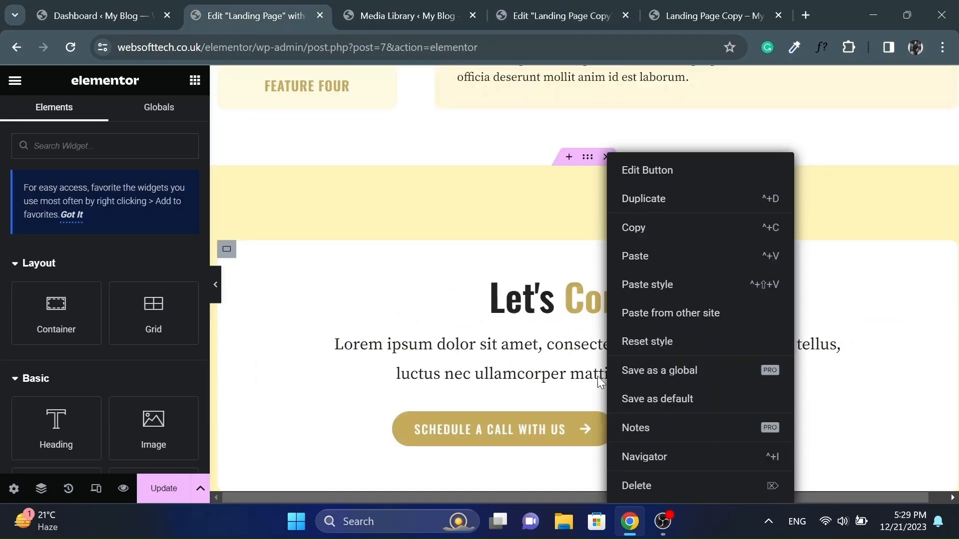
{"action": "left_click", "coordinate": [639, 231]}
{"action": "left_click", "coordinate": [529, 11]}
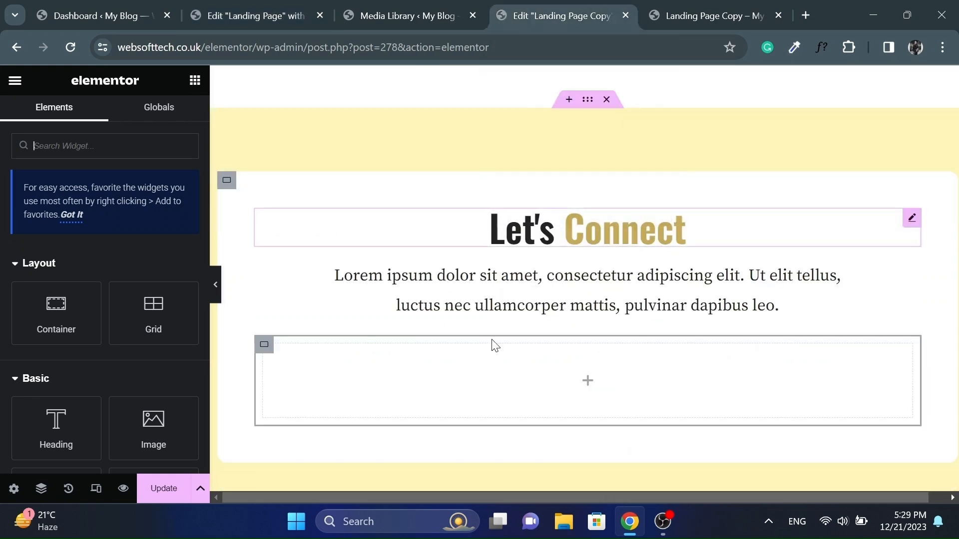
{"action": "right_click", "coordinate": [587, 385]}
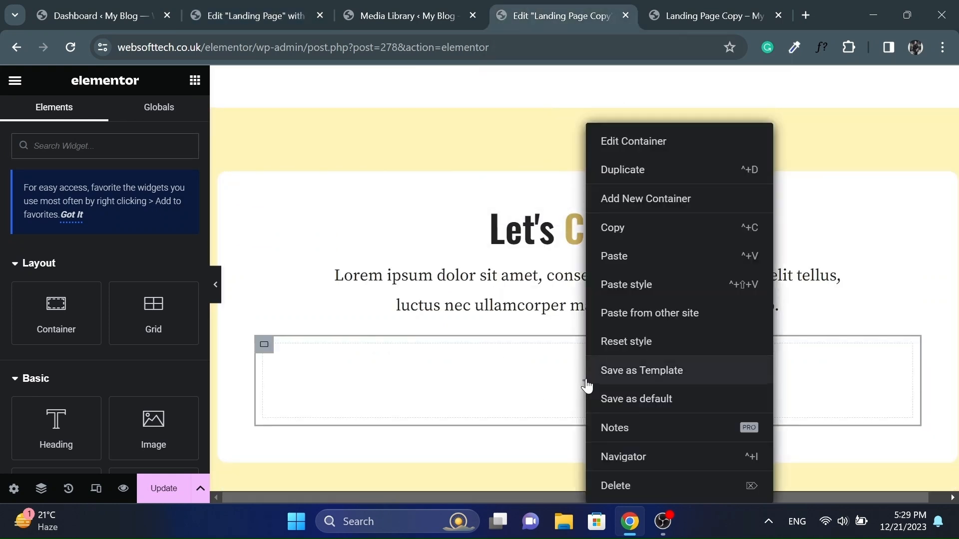
{"action": "left_click", "coordinate": [621, 257]}
- Copy the Explore More button from the original Landing Page and paste it after the Schedule a Call With Us button
{"action": "left_click", "coordinate": [243, 17]}
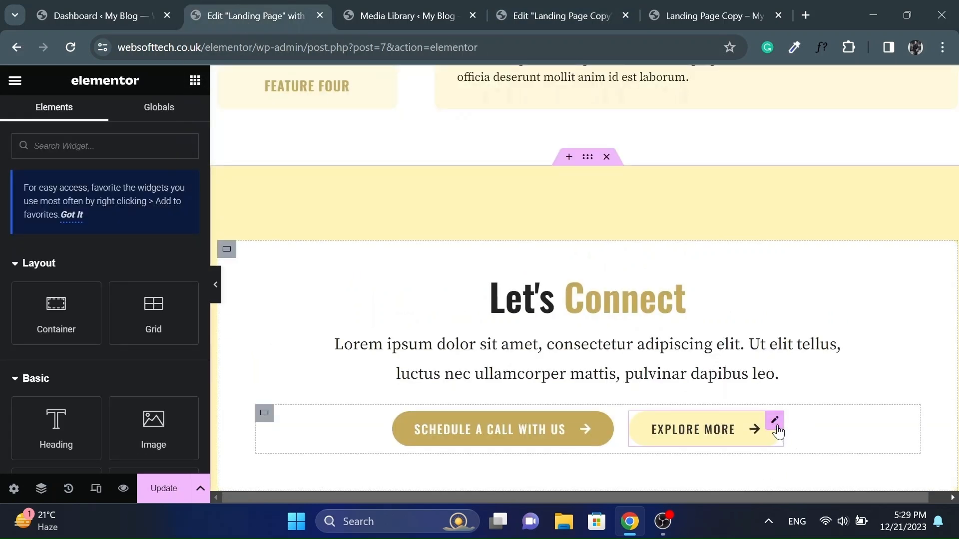
{"action": "right_click", "coordinate": [778, 431]}
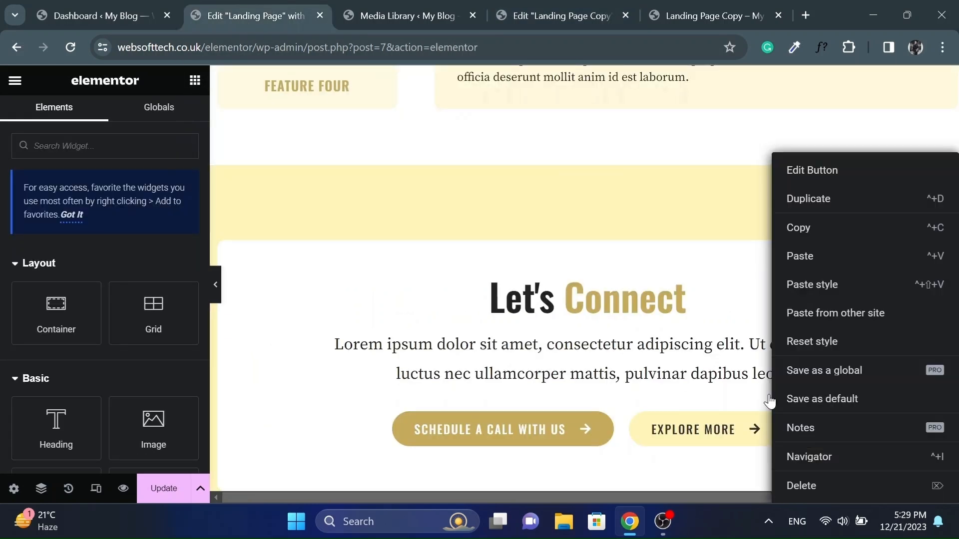
{"action": "left_click", "coordinate": [798, 227]}
{"action": "left_click", "coordinate": [558, 6]}
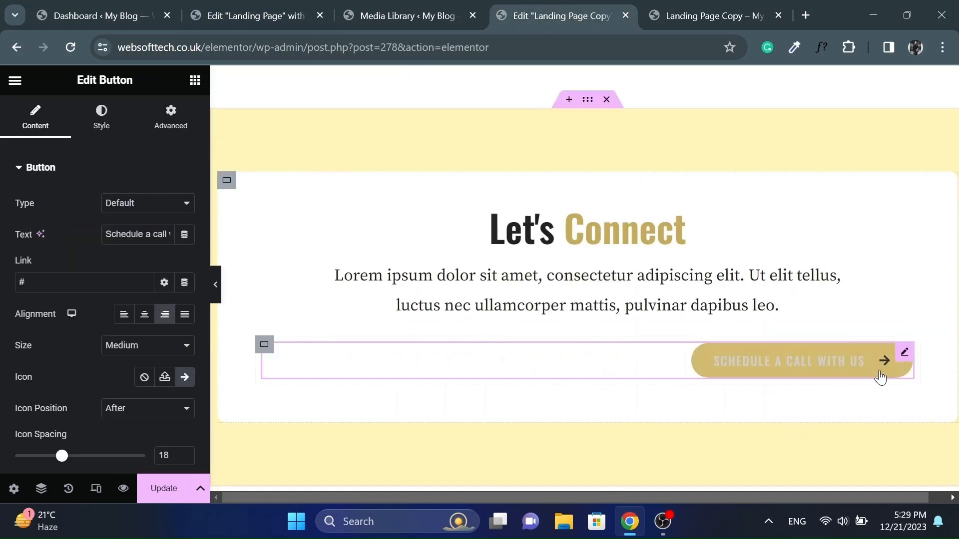
{"action": "right_click", "coordinate": [905, 354]}
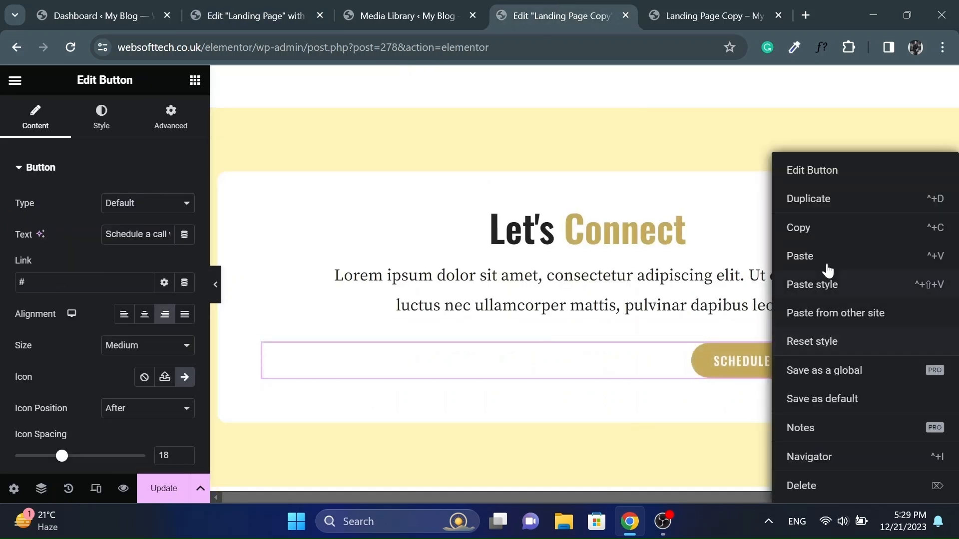
{"action": "left_click", "coordinate": [801, 255]}
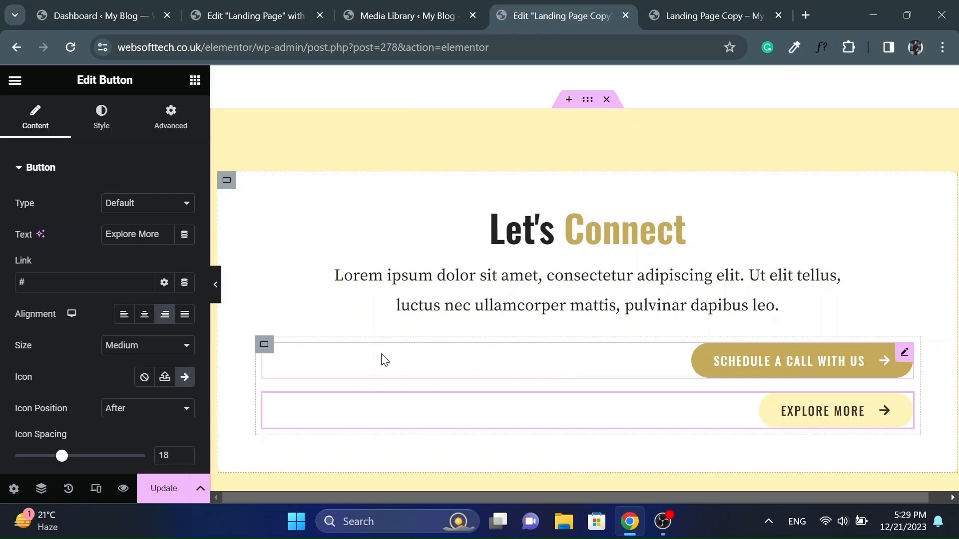
- Set the button container's direction to horizontal row and center its contents
{"action": "left_click", "coordinate": [264, 348]}
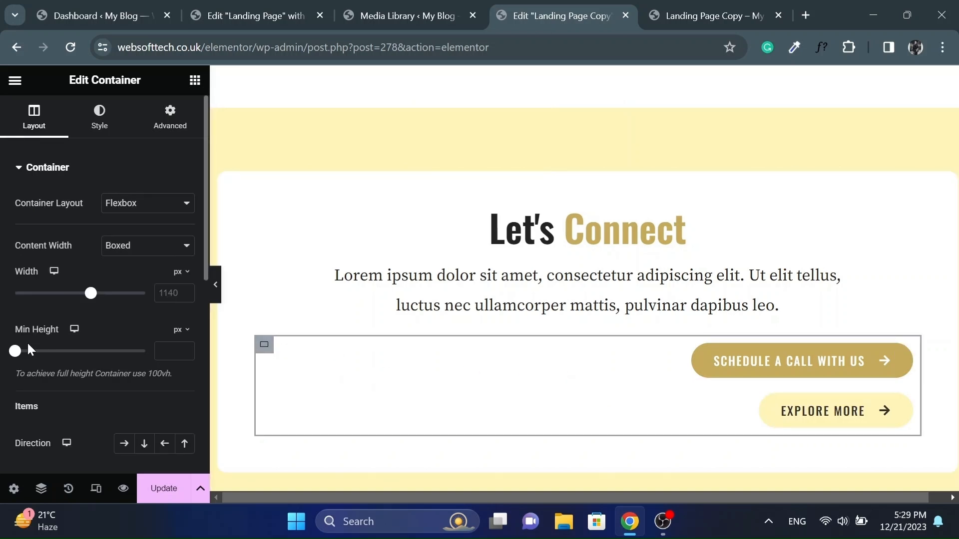
{"action": "scroll", "coordinate": [27, 341], "scroll_direction": "down", "scroll_amount": 3}
{"action": "left_click", "coordinate": [124, 319]}
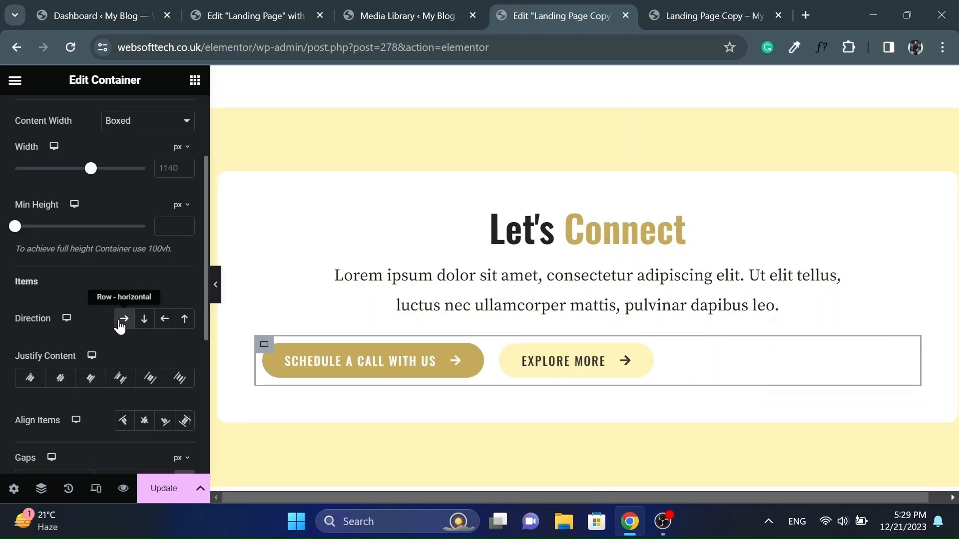
{"action": "left_click", "coordinate": [60, 379]}
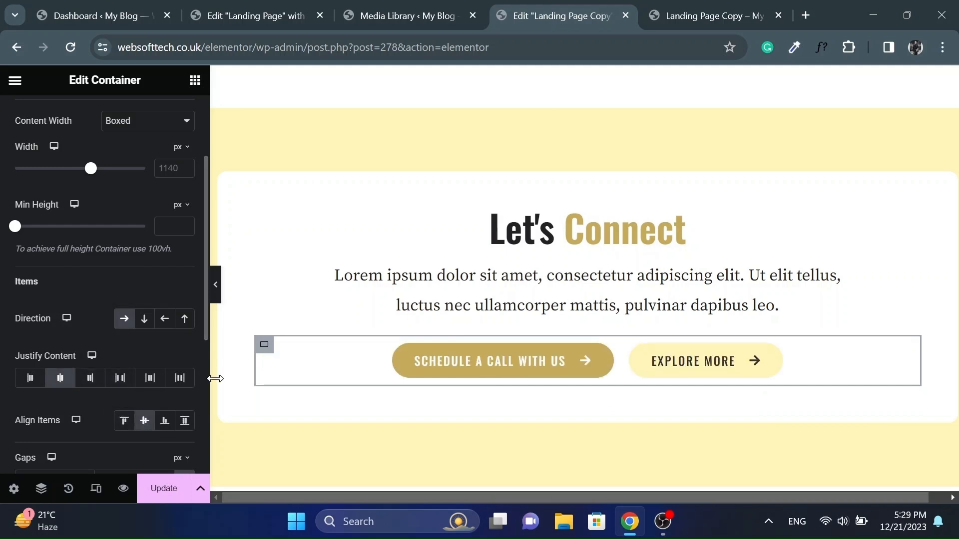
- Preview the Let's Connect section and its two buttons without the editing panel
{"action": "left_click", "coordinate": [218, 286]}
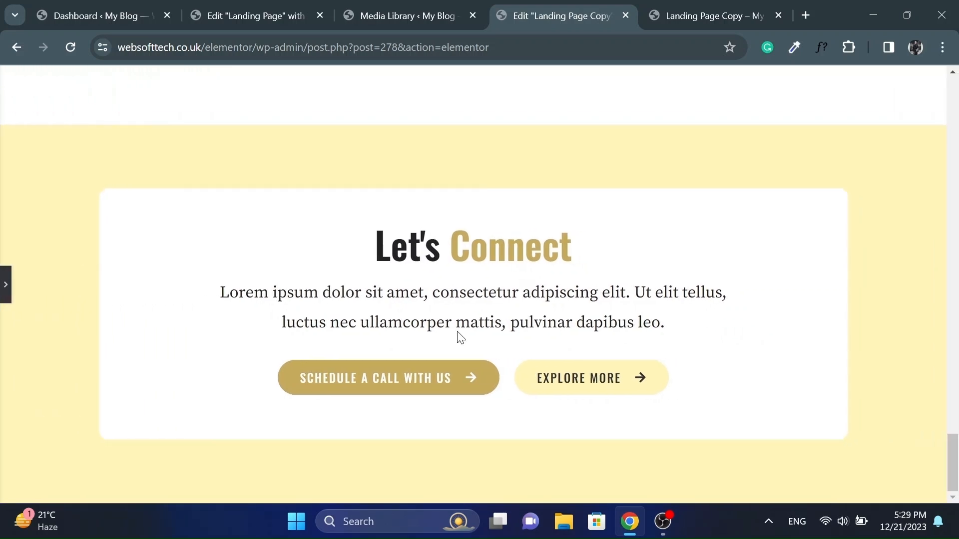
{"action": "scroll", "coordinate": [457, 331], "scroll_direction": "up", "scroll_amount": 2}
{"action": "scroll", "coordinate": [457, 331], "scroll_direction": "down", "scroll_amount": 2}
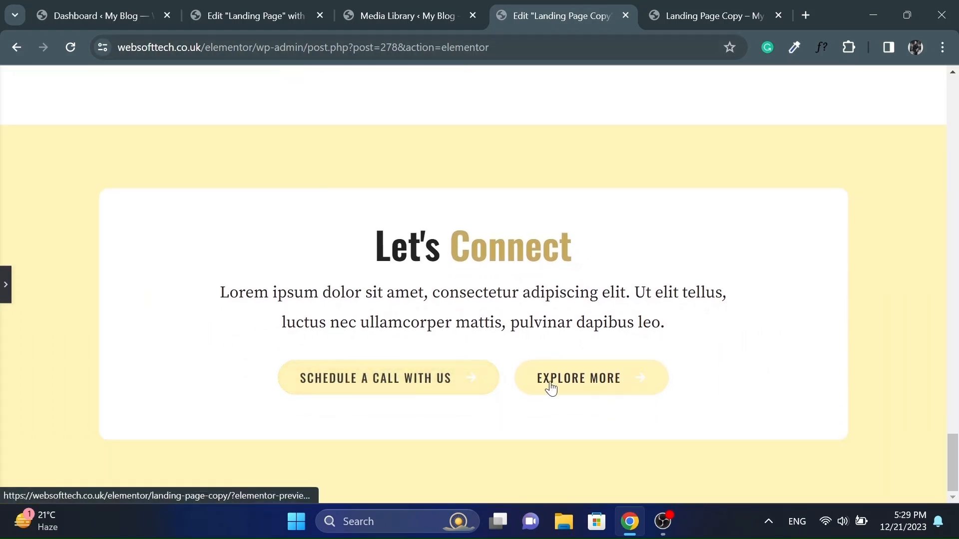
{"action": "left_click", "coordinate": [5, 287]}
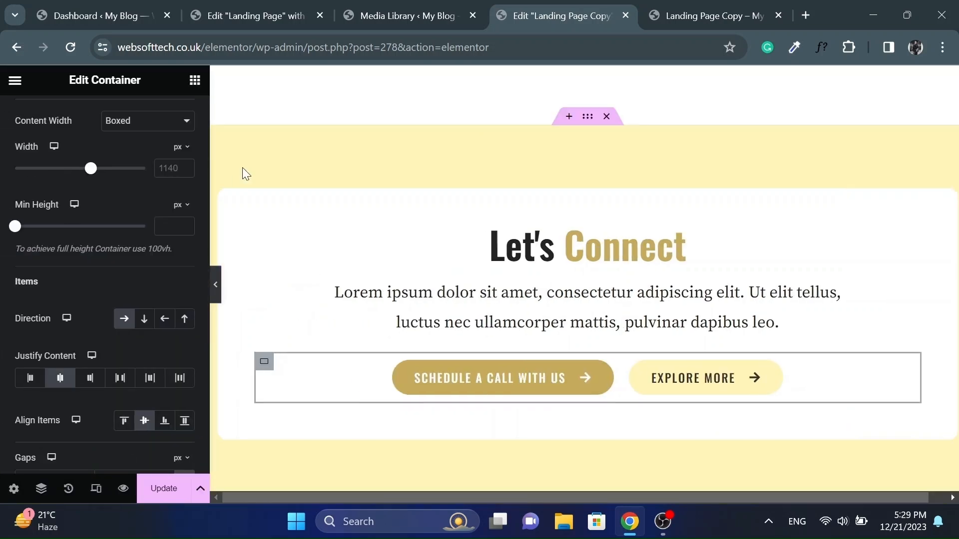
- Check the original Landing Page's footer and add a two-column container below the Let's Connect section on the copy
{"action": "left_click", "coordinate": [226, 3]}
{"action": "scroll", "coordinate": [370, 346], "scroll_direction": "down", "scroll_amount": 3}
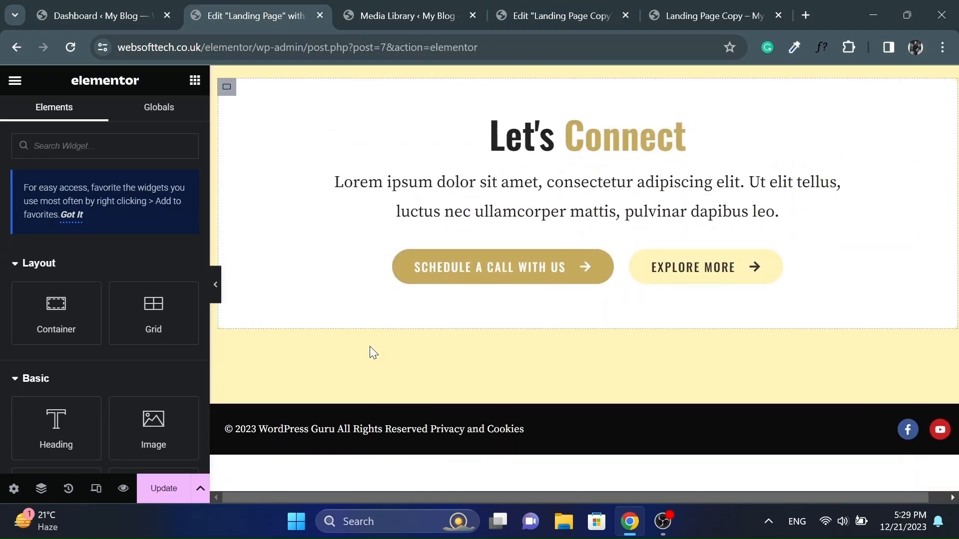
{"action": "scroll", "coordinate": [370, 346], "scroll_direction": "down", "scroll_amount": 2}
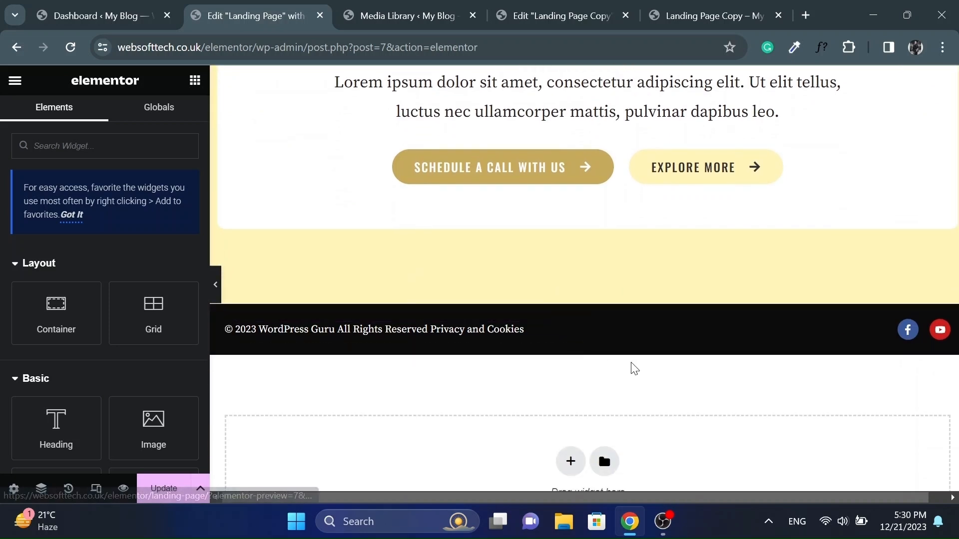
{"action": "left_click", "coordinate": [533, 17]}
{"action": "scroll", "coordinate": [489, 329], "scroll_direction": "down", "scroll_amount": 2}
{"action": "left_click", "coordinate": [570, 373]}
{"action": "left_click", "coordinate": [534, 422]}
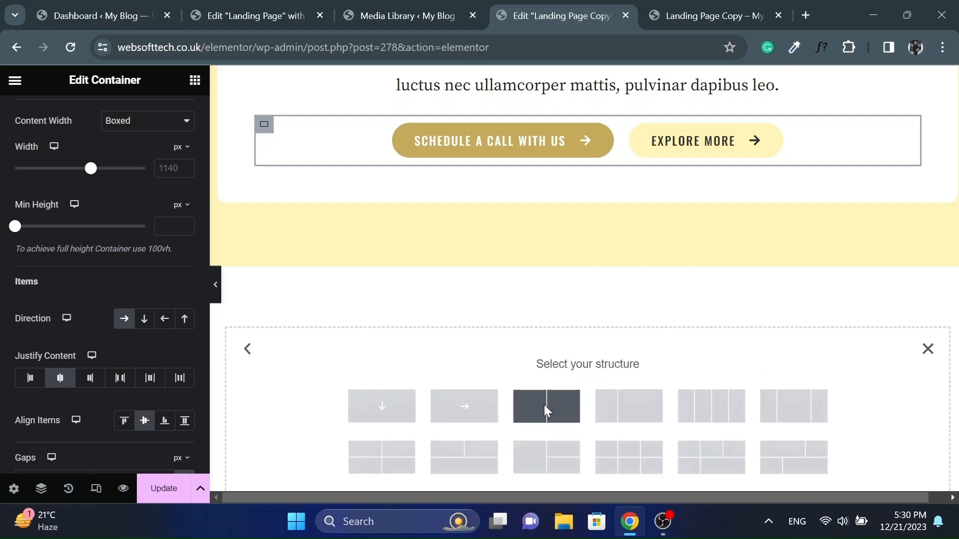
{"action": "left_click", "coordinate": [545, 413]}
- Set the new footer columns' widths to 75% for the first and 25% for the second
{"action": "left_click", "coordinate": [226, 283]}
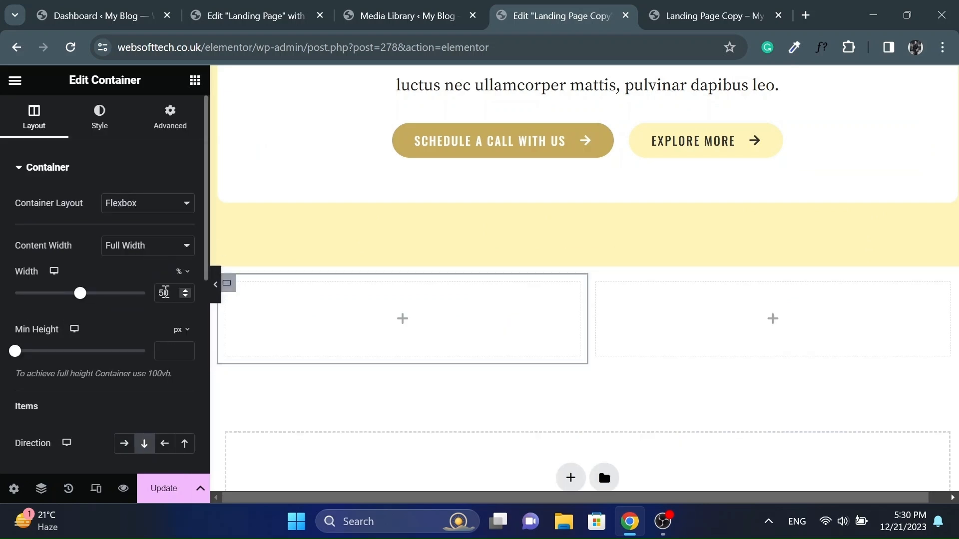
{"action": "type", "text": "7"}
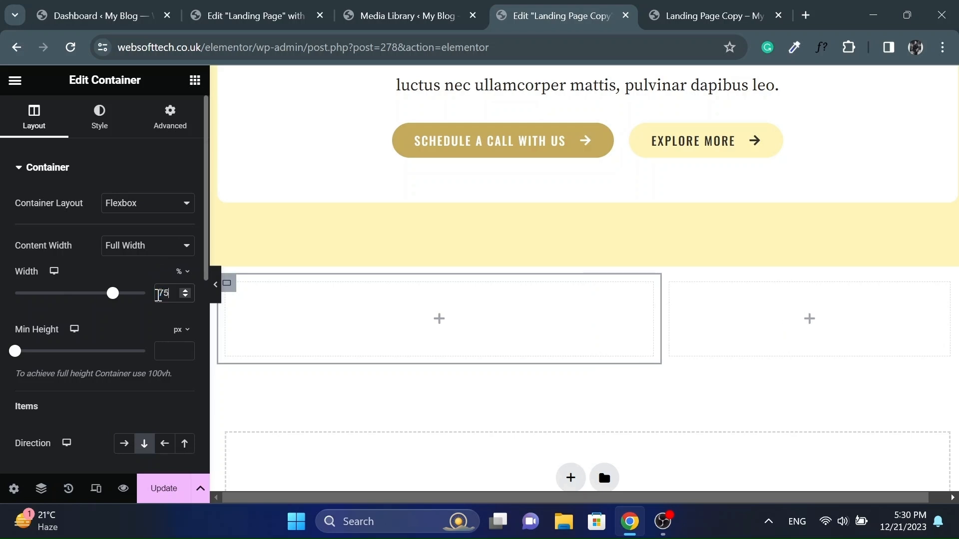
{"action": "left_click", "coordinate": [681, 283]}
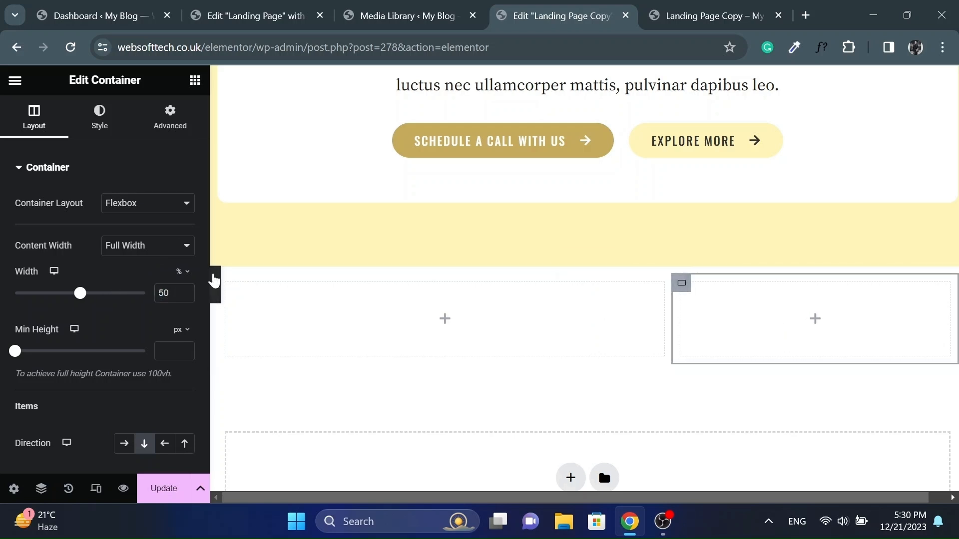
{"action": "type", "text": "25"}
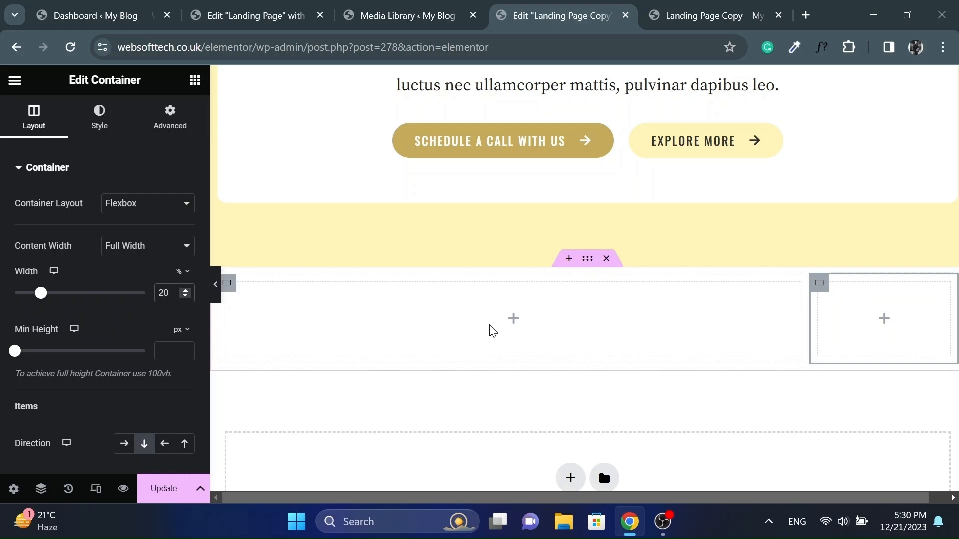
{"action": "left_click", "coordinate": [229, 289]}
{"action": "key", "text": "Down"}
{"action": "key", "text": "Down"}
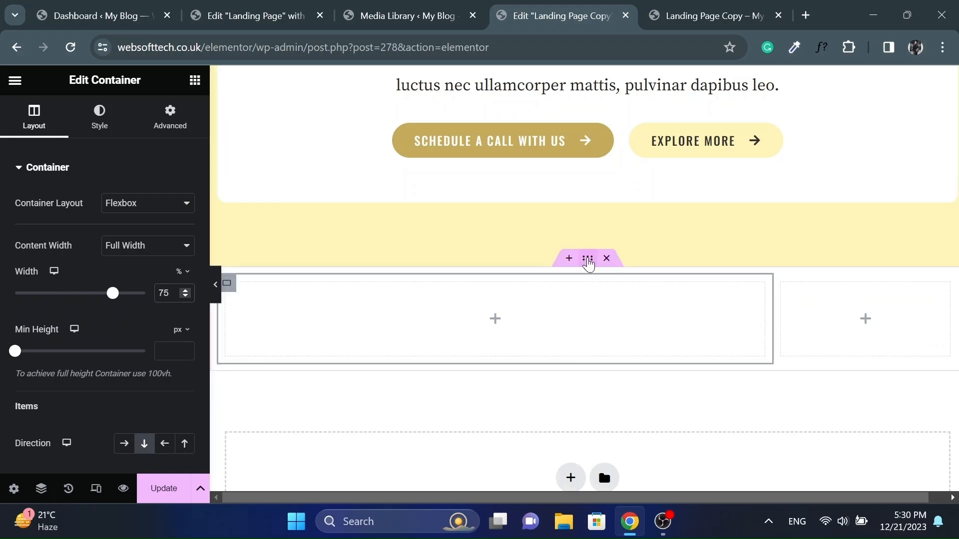
- Give the footer's parent container a classic background in near-black #080808
{"action": "left_click", "coordinate": [588, 259]}
{"action": "left_click", "coordinate": [100, 120]}
{"action": "left_click", "coordinate": [124, 234]}
{"action": "left_click", "coordinate": [184, 265]}
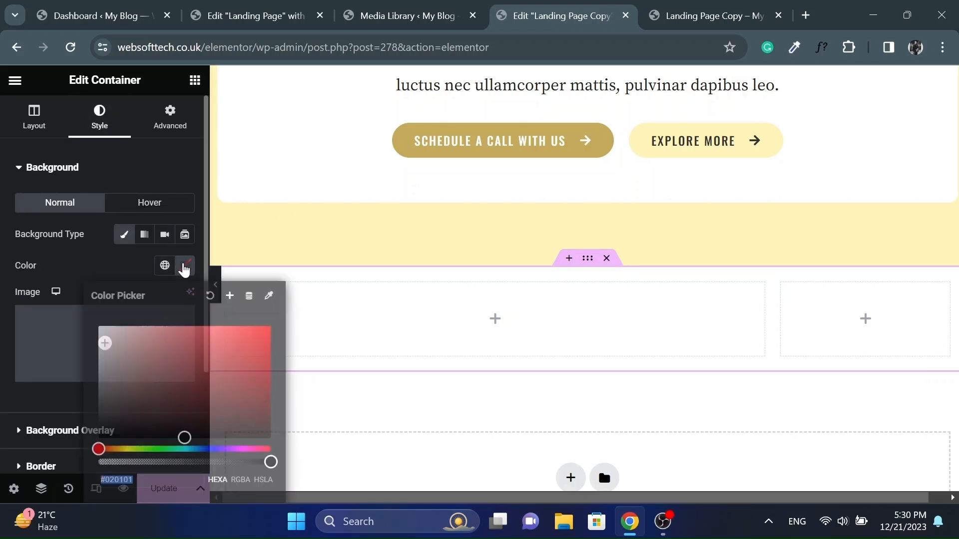
{"action": "left_click_drag", "start_coordinate": [125, 414], "coordinate": [95, 443]}
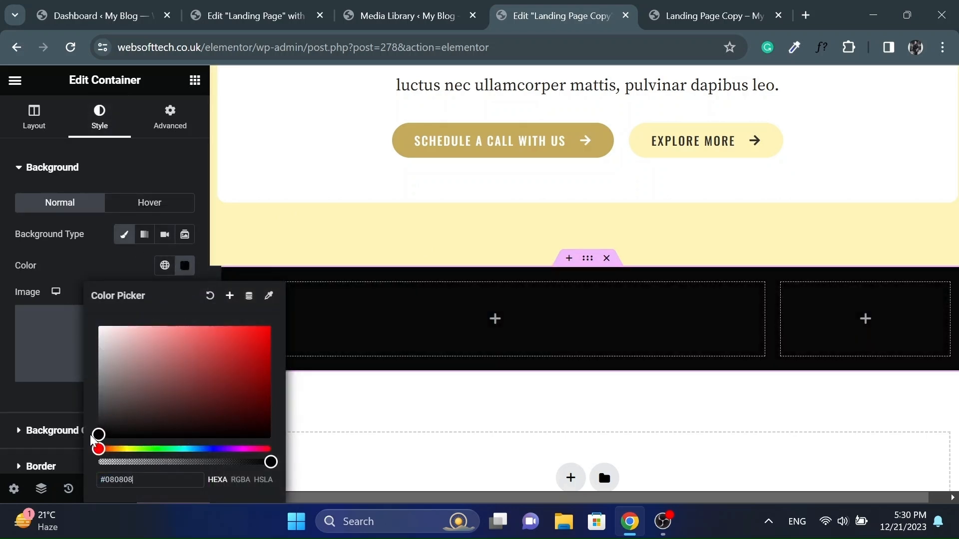
- Copy the copyright text from the original Landing Page's footer and paste it into the wide footer column
{"action": "left_click", "coordinate": [245, 16]}
{"action": "right_click", "coordinate": [367, 332]}
{"action": "left_click", "coordinate": [394, 229]}
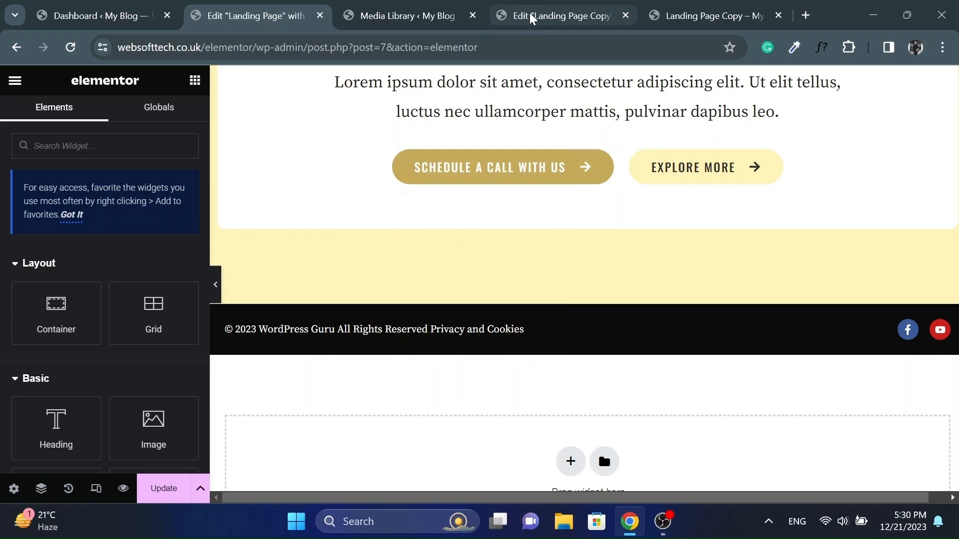
{"action": "left_click", "coordinate": [531, 15]}
{"action": "right_click", "coordinate": [494, 328]}
{"action": "left_click", "coordinate": [522, 255]}
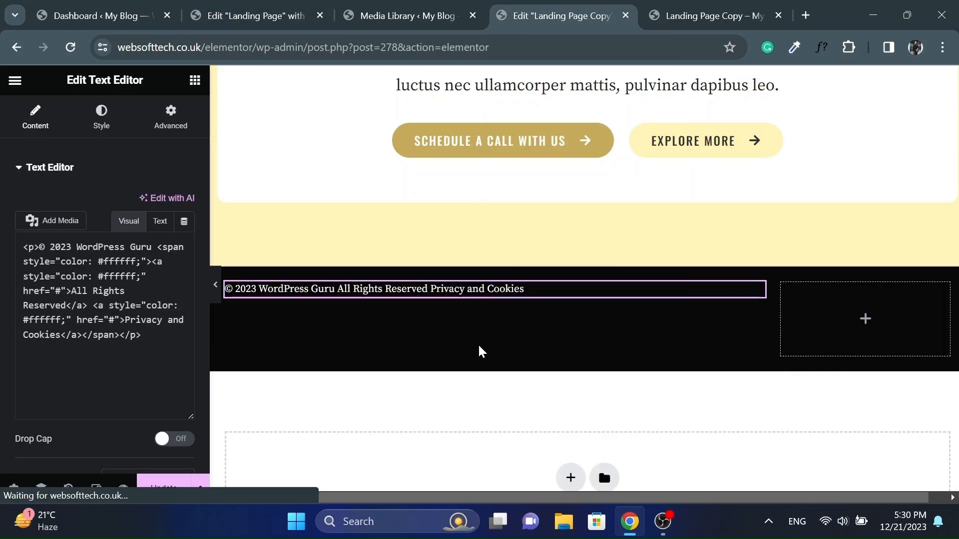
- Copy the Facebook and YouTube social icons from the original footer and paste them into the narrow footer column
{"action": "left_click", "coordinate": [230, 7]}
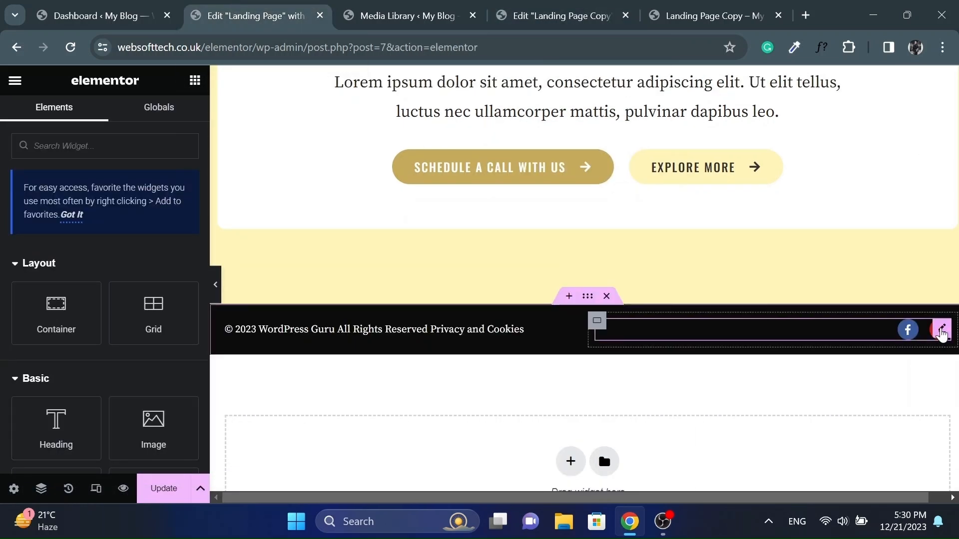
{"action": "right_click", "coordinate": [938, 328]}
{"action": "left_click", "coordinate": [802, 231]}
{"action": "left_click", "coordinate": [560, 17]}
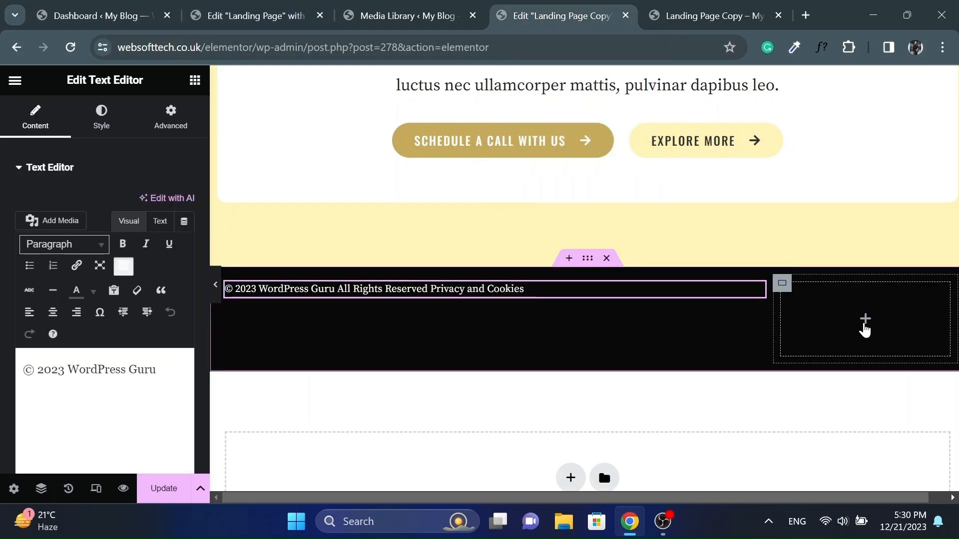
{"action": "right_click", "coordinate": [863, 328]}
{"action": "left_click", "coordinate": [814, 268]}
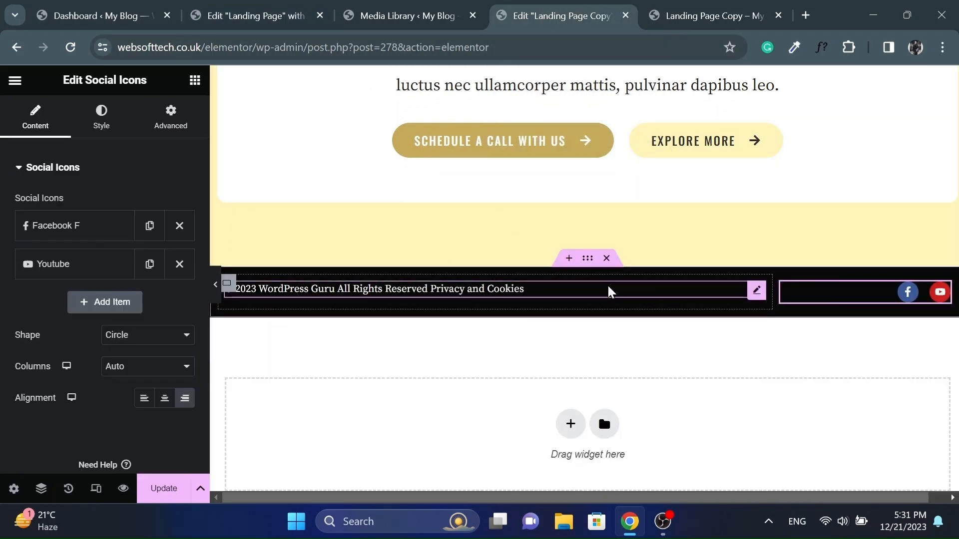
- Center the footer container's contents by setting both Justify Content and Align Items to center
{"action": "left_click", "coordinate": [587, 258]}
{"action": "left_click", "coordinate": [31, 117]}
{"action": "scroll", "coordinate": [75, 350], "scroll_direction": "down", "scroll_amount": 2}
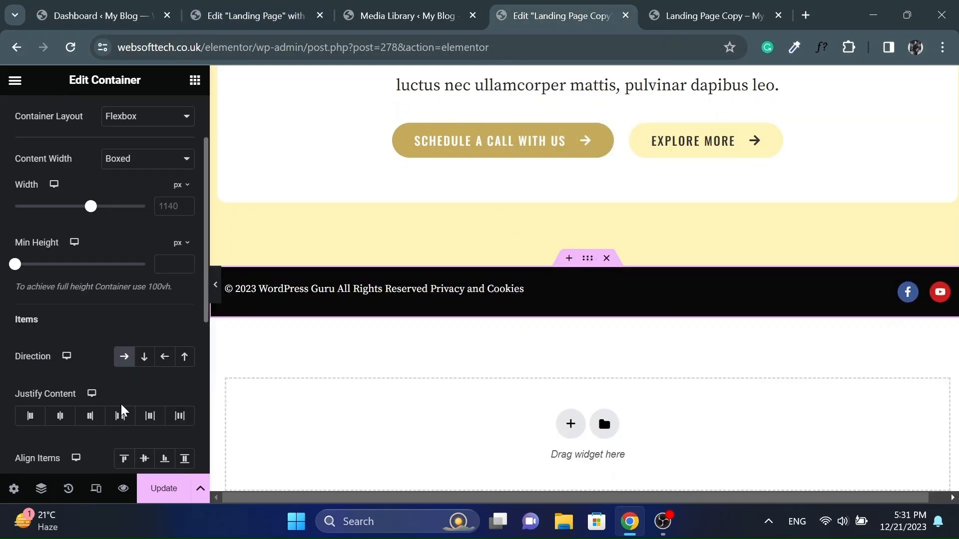
{"action": "left_click", "coordinate": [144, 458]}
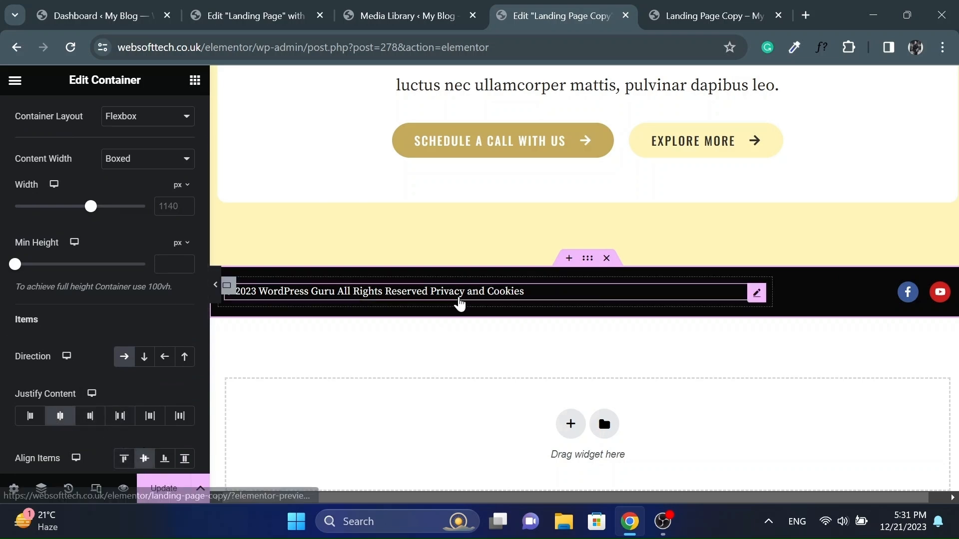
- Inspect the footer's text and social icons, and search the widgets for "soc" to locate the Social Icons widget
{"action": "left_click", "coordinate": [457, 299]}
{"action": "left_click", "coordinate": [941, 294]}
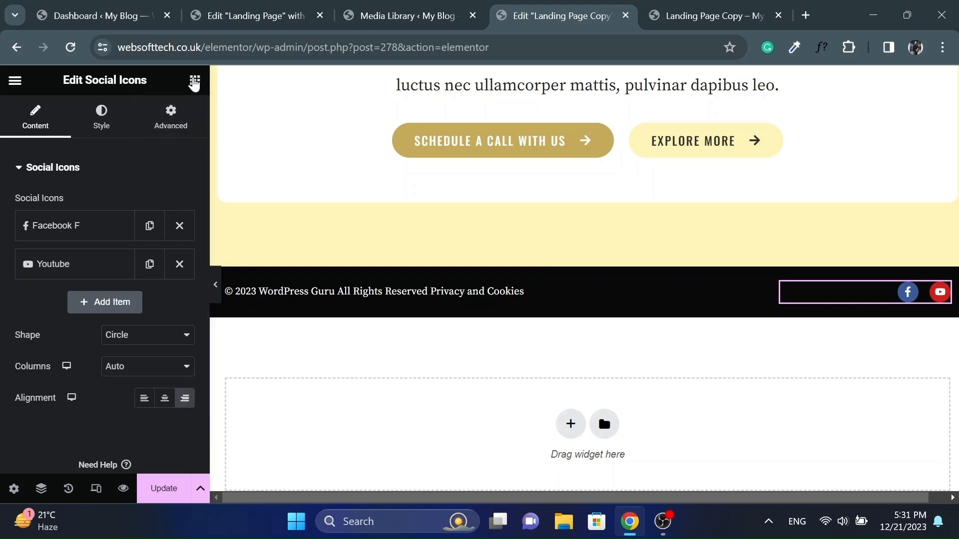
{"action": "left_click", "coordinate": [194, 82]}
{"action": "type", "text": "soc"}
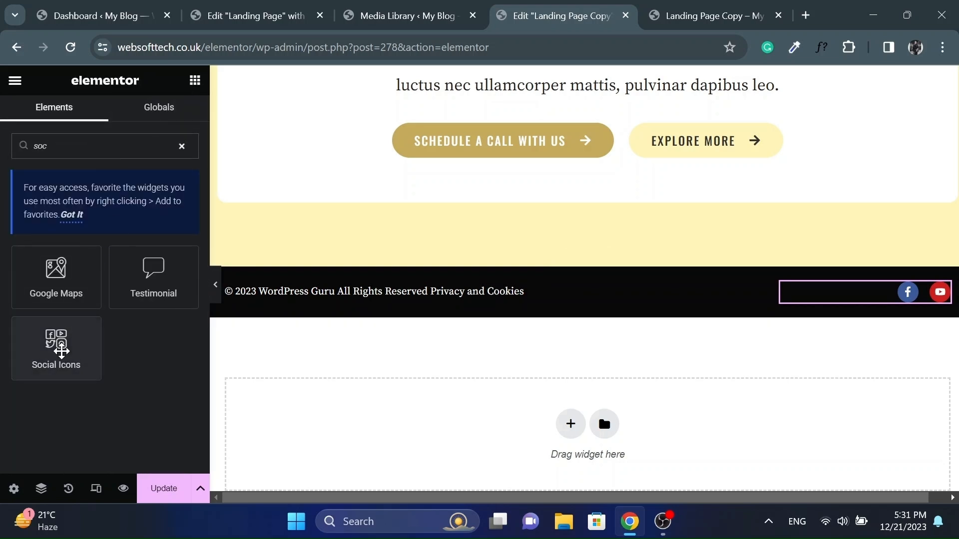
- Check the finished footer at full page width, and set the black footer container's HTML tag to footer
{"action": "left_click", "coordinate": [941, 293]}
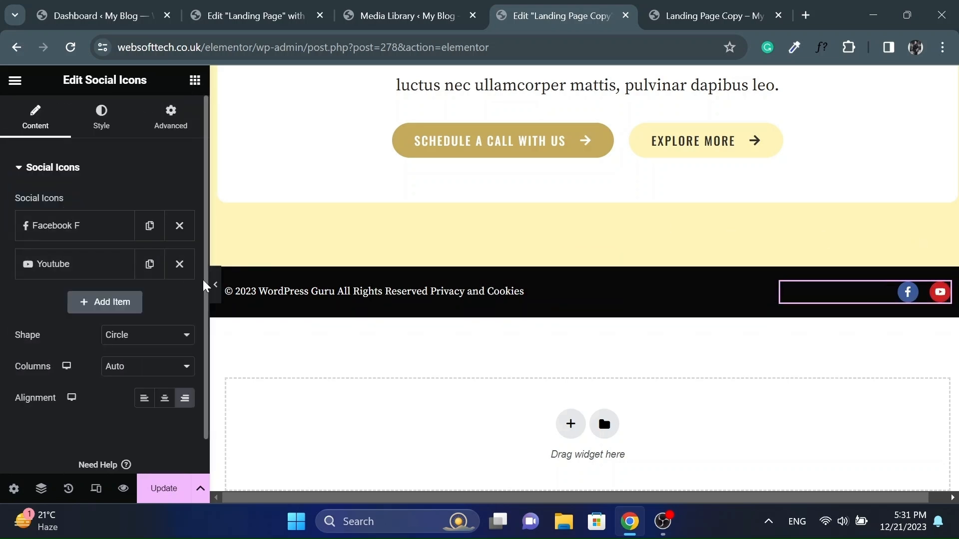
{"action": "left_click", "coordinate": [217, 286]}
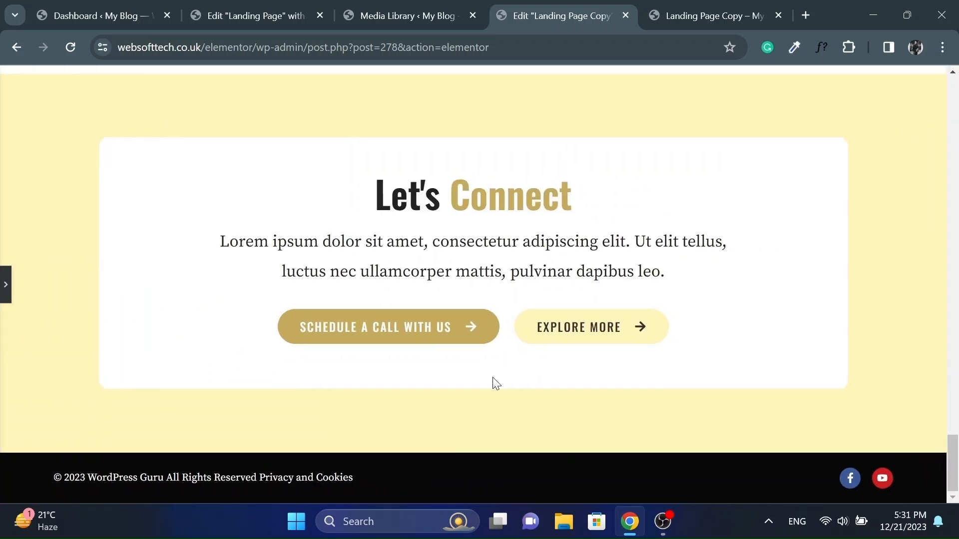
{"action": "left_click", "coordinate": [4, 284]}
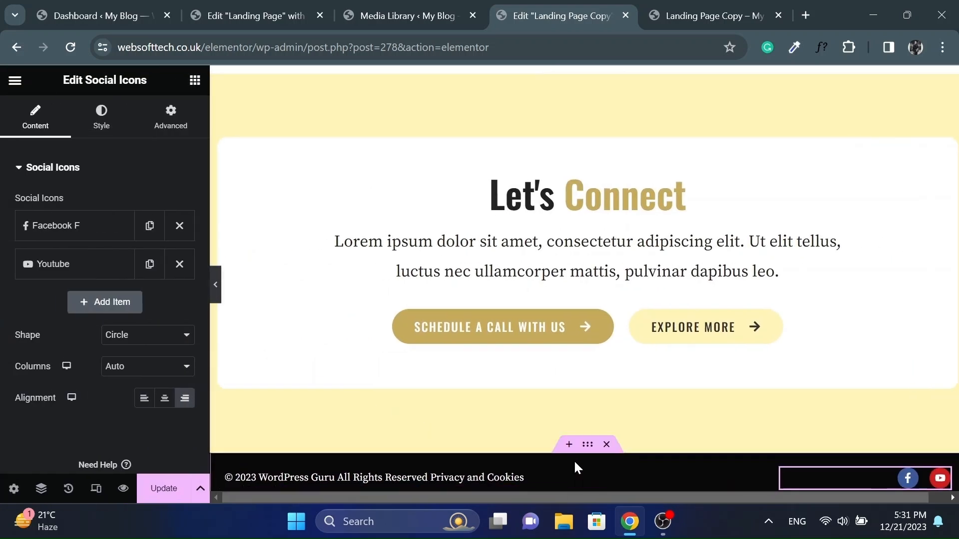
{"action": "left_click", "coordinate": [589, 446]}
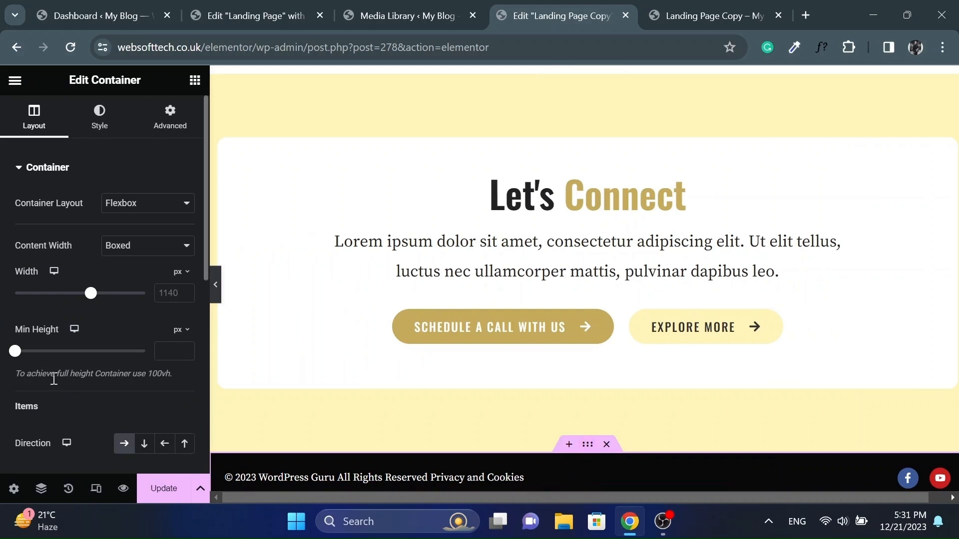
{"action": "scroll", "coordinate": [54, 379], "scroll_direction": "down", "scroll_amount": 7}
{"action": "left_click", "coordinate": [19, 367]}
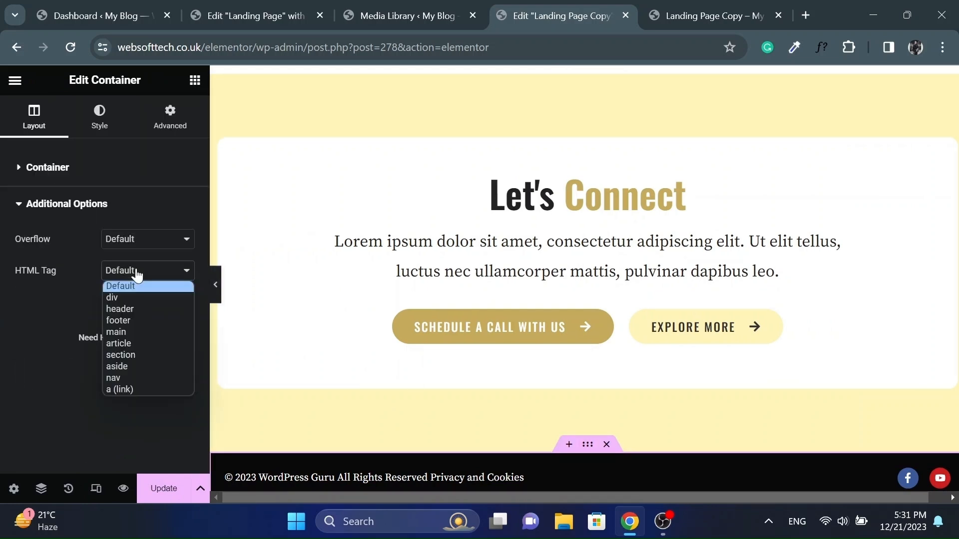
{"action": "left_click", "coordinate": [115, 320]}
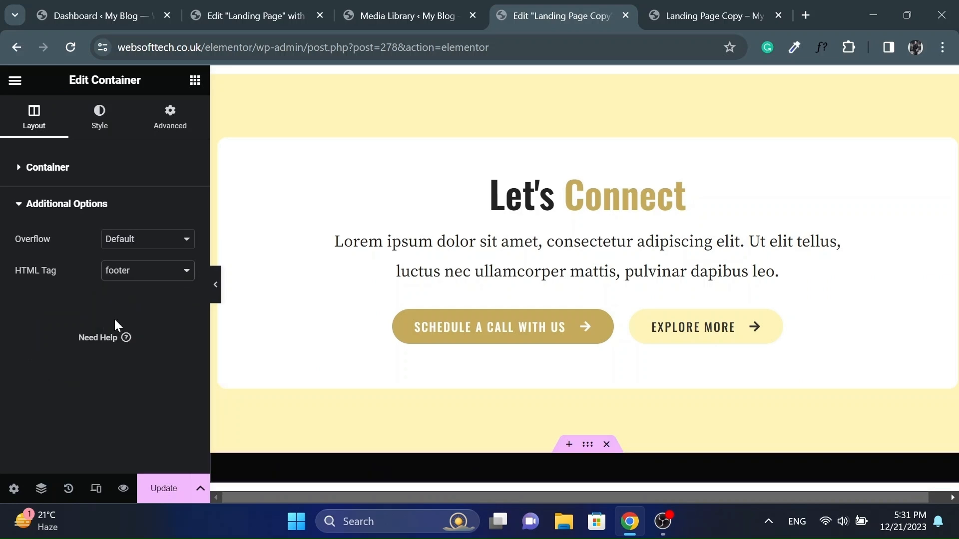
{"action": "scroll", "coordinate": [471, 306], "scroll_direction": "down", "scroll_amount": 4}
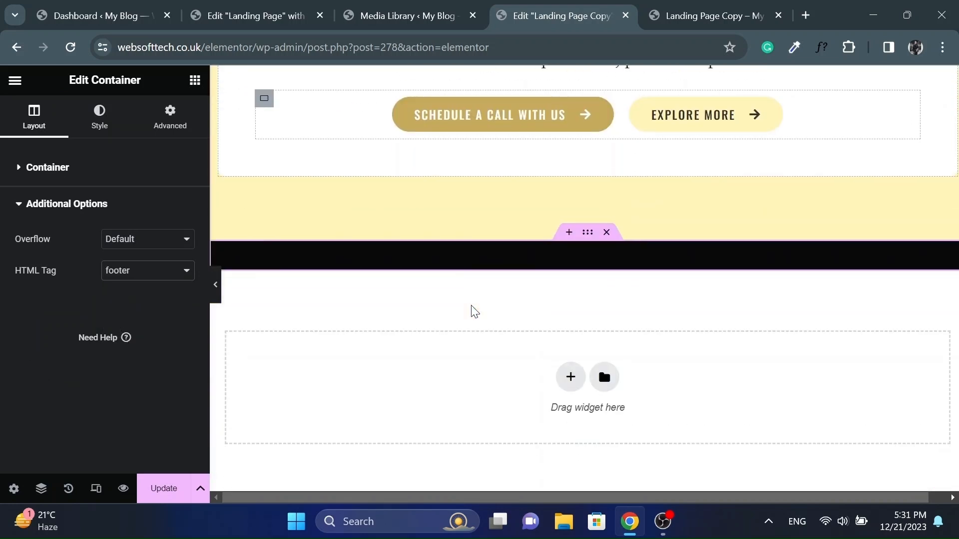
- Set the HTML tag of the header container with the logo and menu to header, and update the page
{"action": "scroll", "coordinate": [522, 296], "scroll_direction": "up", "scroll_amount": 20}
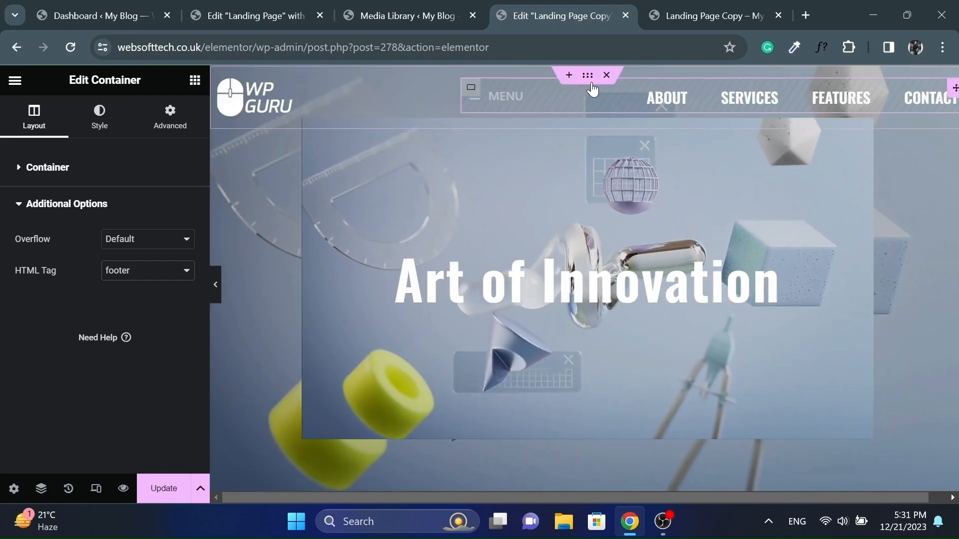
{"action": "left_click", "coordinate": [592, 83]}
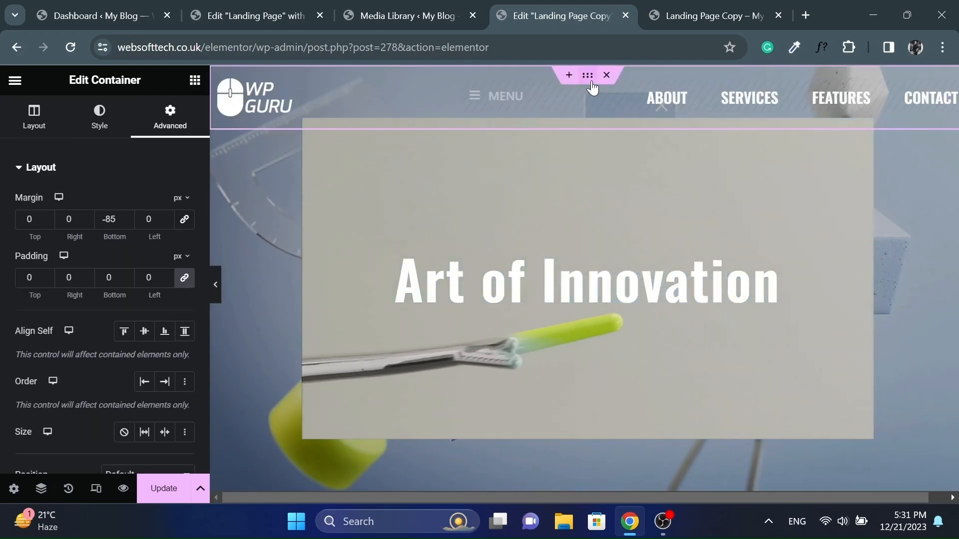
{"action": "left_click", "coordinate": [39, 494]}
{"action": "left_click", "coordinate": [40, 494]}
{"action": "left_click", "coordinate": [34, 116]}
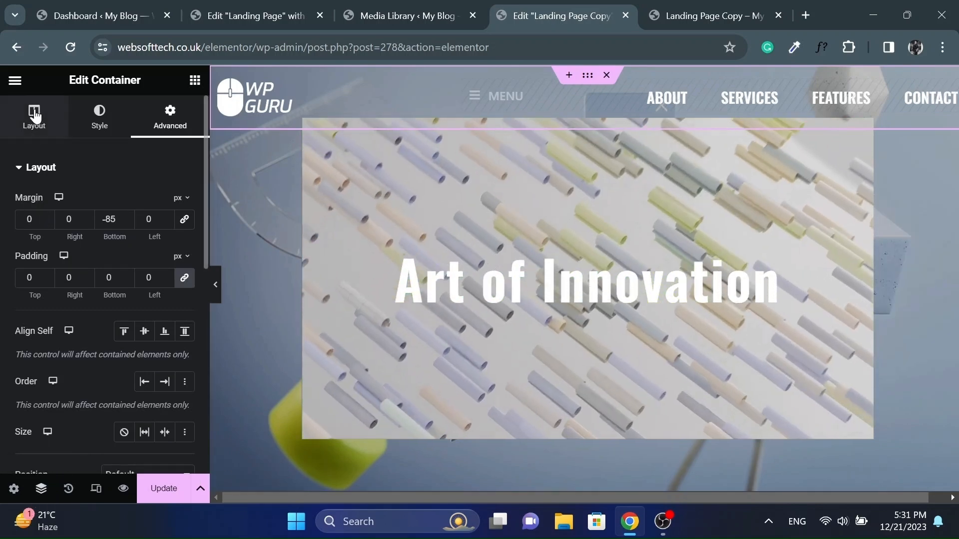
{"action": "scroll", "coordinate": [2, 307], "scroll_direction": "down", "scroll_amount": 8}
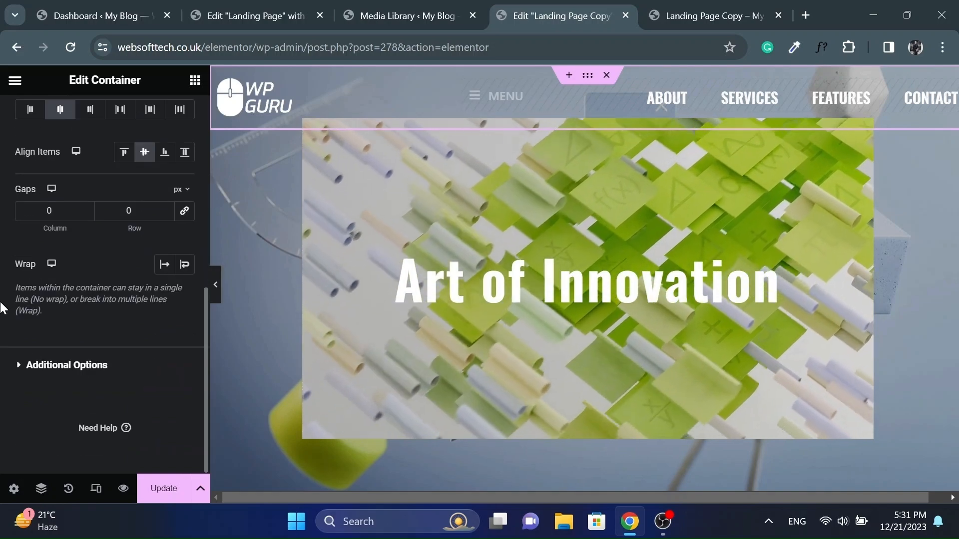
{"action": "left_click", "coordinate": [47, 369]}
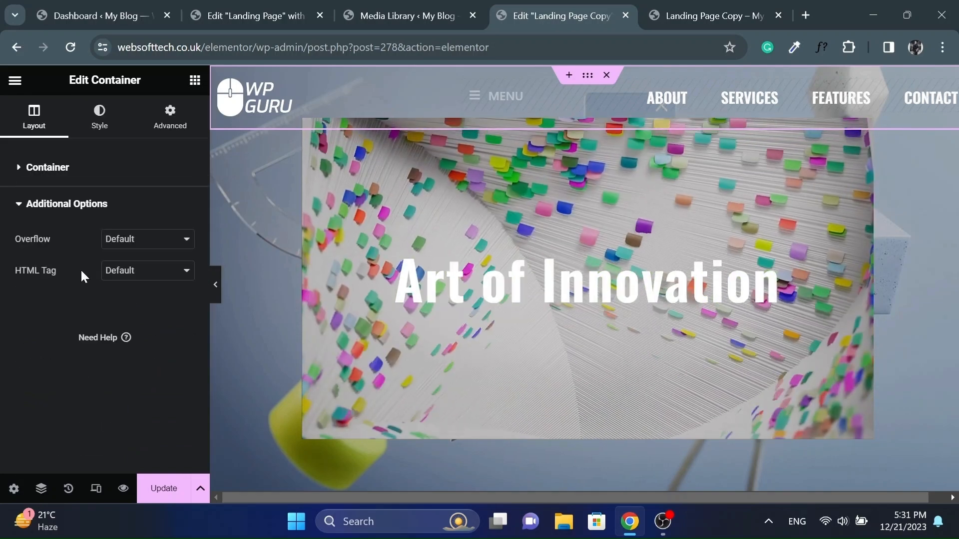
{"action": "left_click", "coordinate": [133, 274]}
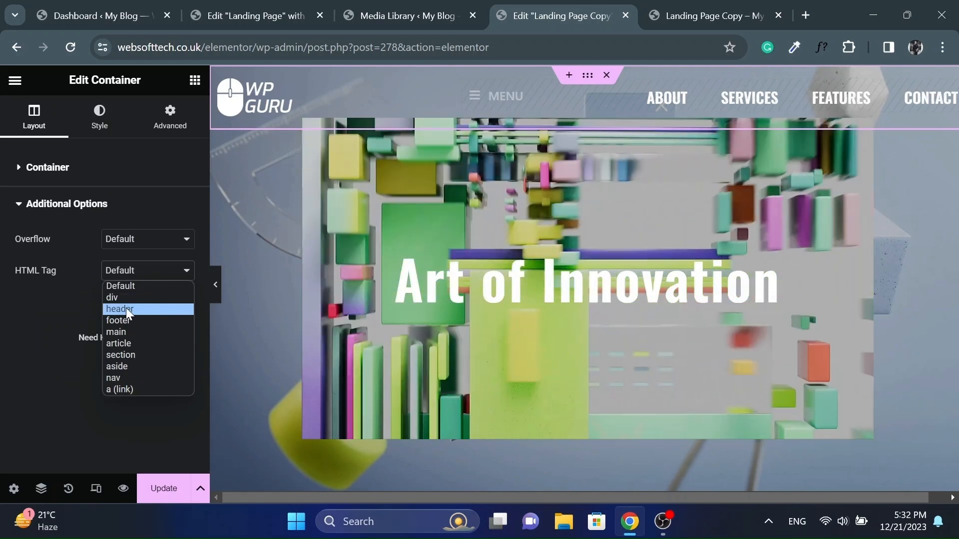
{"action": "left_click", "coordinate": [126, 309]}
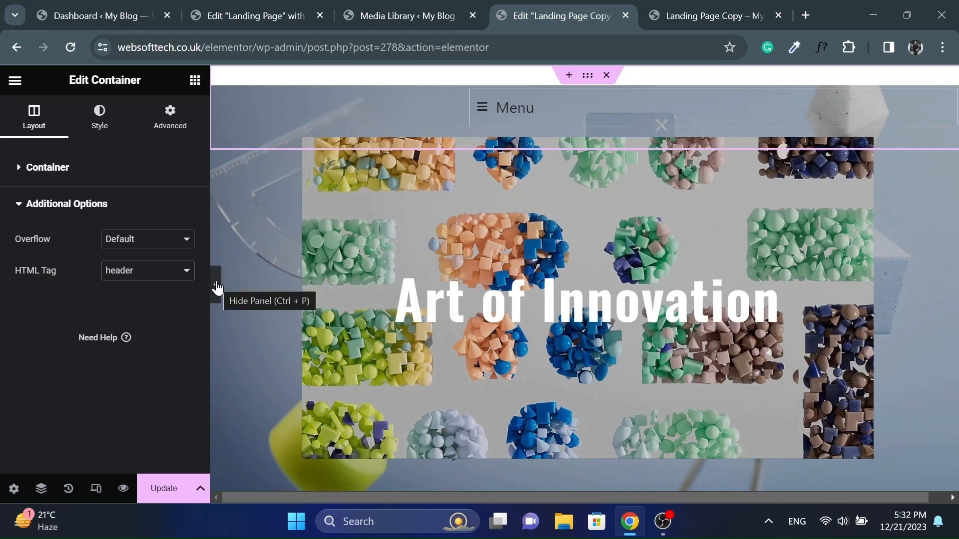
{"action": "scroll", "coordinate": [396, 346], "scroll_direction": "down", "scroll_amount": 3}
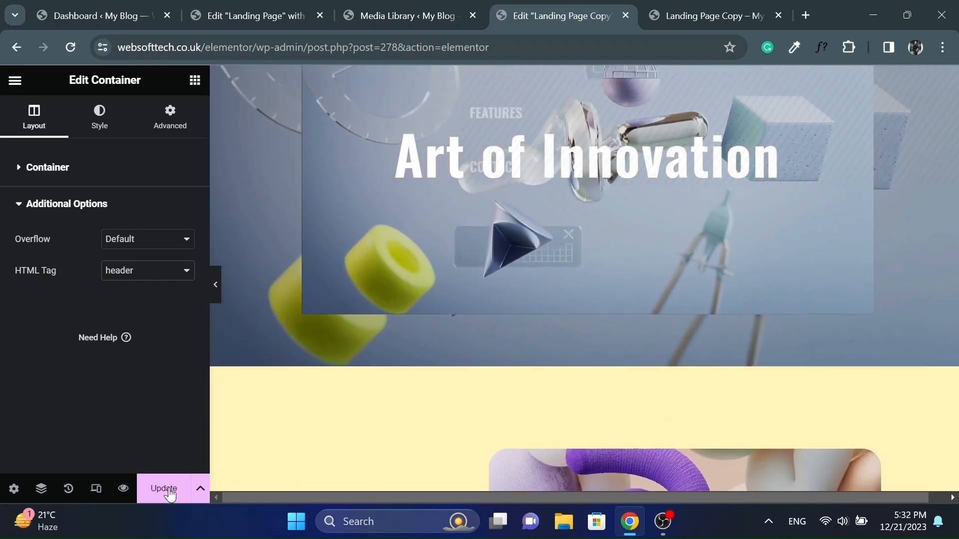
{"action": "left_click", "coordinate": [168, 489]}
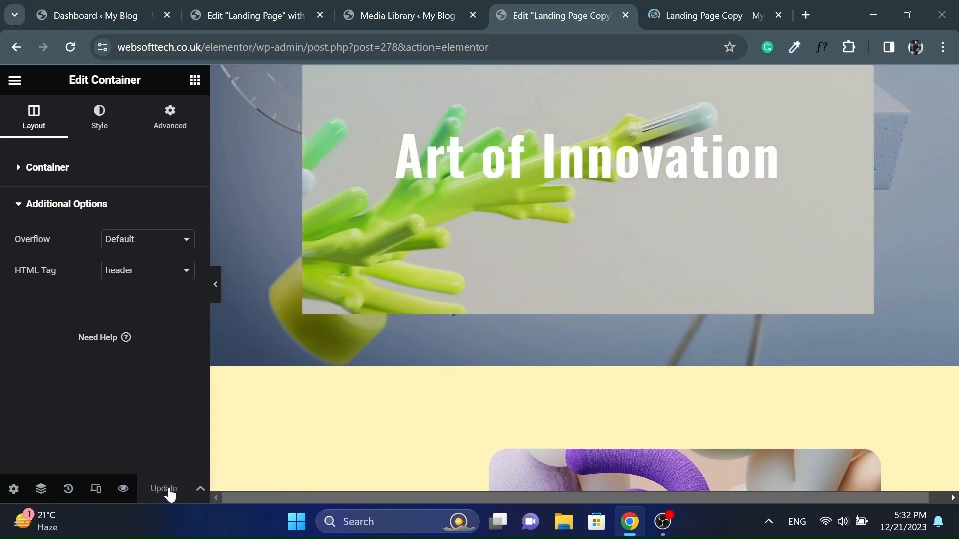
- Preview the updated Landing Page Copy, review its sections down to the footer, and test the Services menu link
{"action": "scroll", "coordinate": [460, 351], "scroll_direction": "up", "scroll_amount": 3}
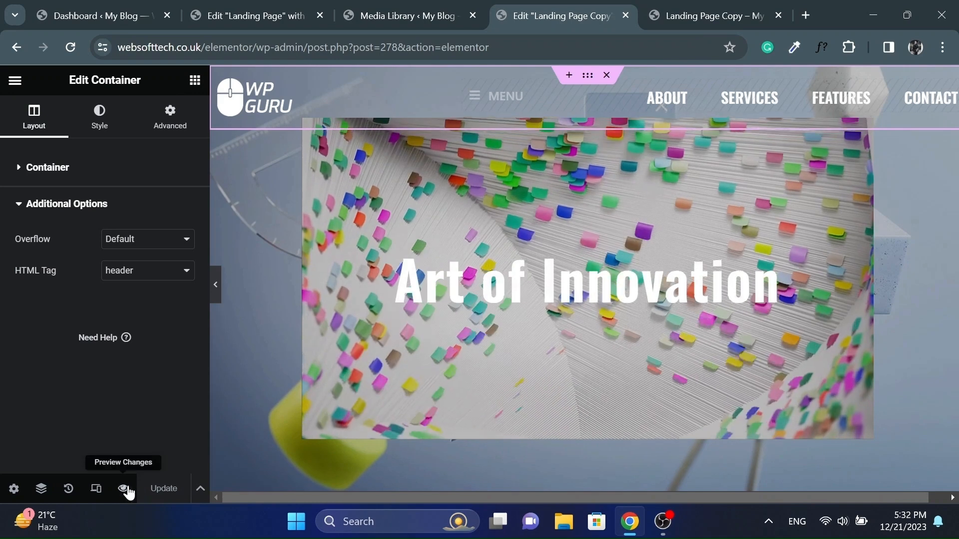
{"action": "left_click", "coordinate": [123, 489]}
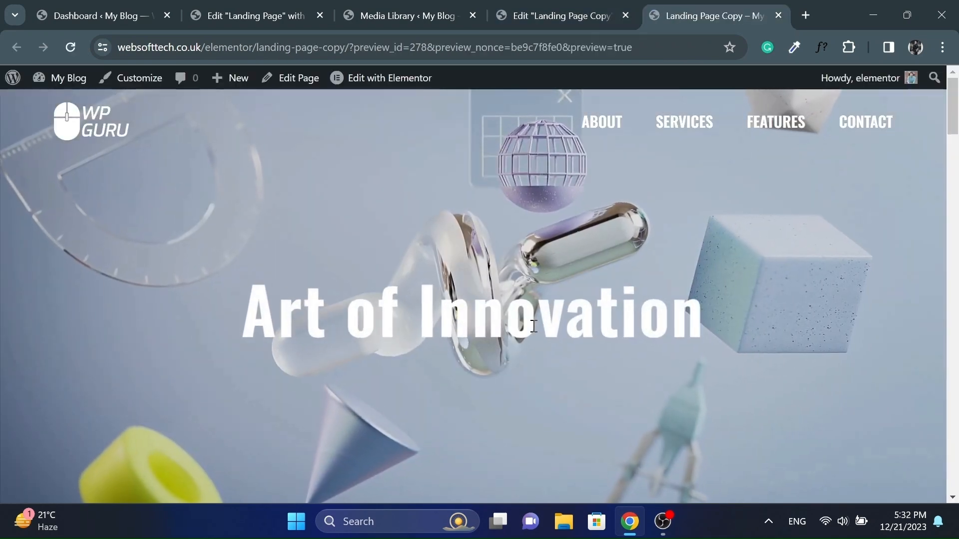
{"action": "scroll", "coordinate": [533, 325], "scroll_direction": "down", "scroll_amount": 9}
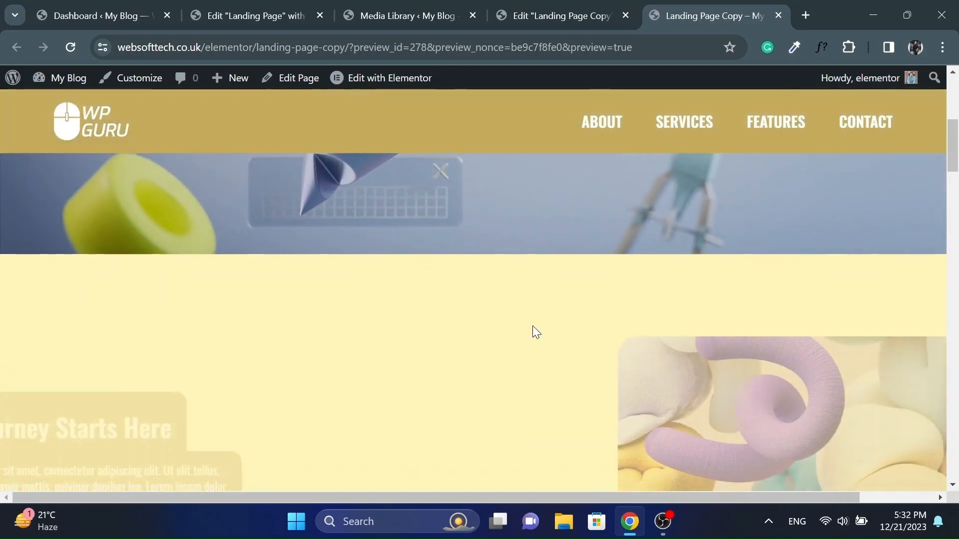
{"action": "scroll", "coordinate": [533, 327], "scroll_direction": "down", "scroll_amount": 10}
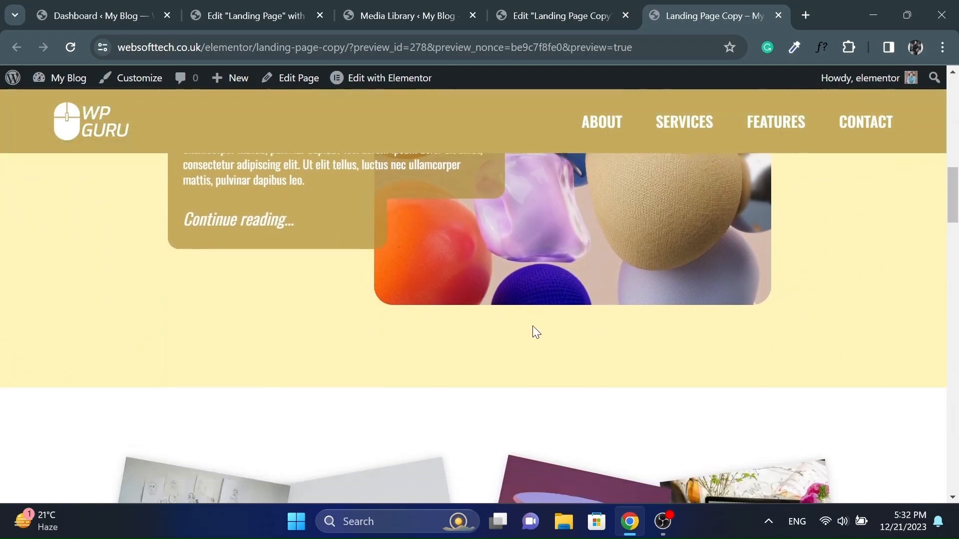
{"action": "scroll", "coordinate": [533, 327], "scroll_direction": "down", "scroll_amount": 14}
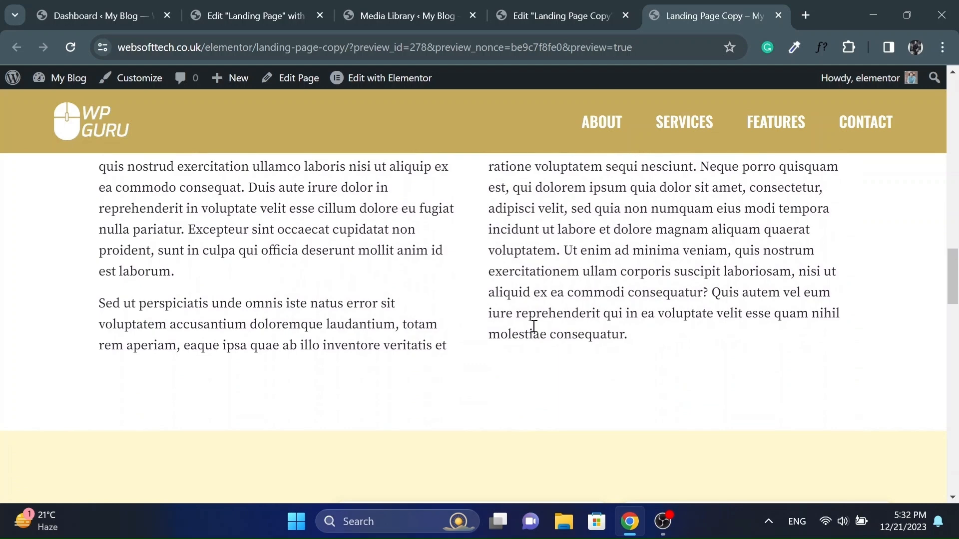
{"action": "scroll", "coordinate": [536, 332], "scroll_direction": "down", "scroll_amount": 10}
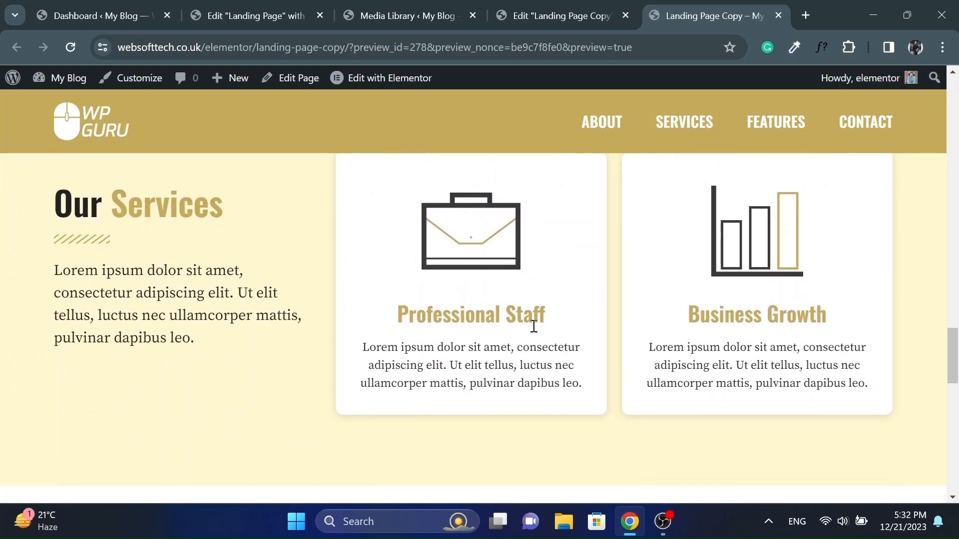
{"action": "scroll", "coordinate": [536, 332], "scroll_direction": "down", "scroll_amount": 5}
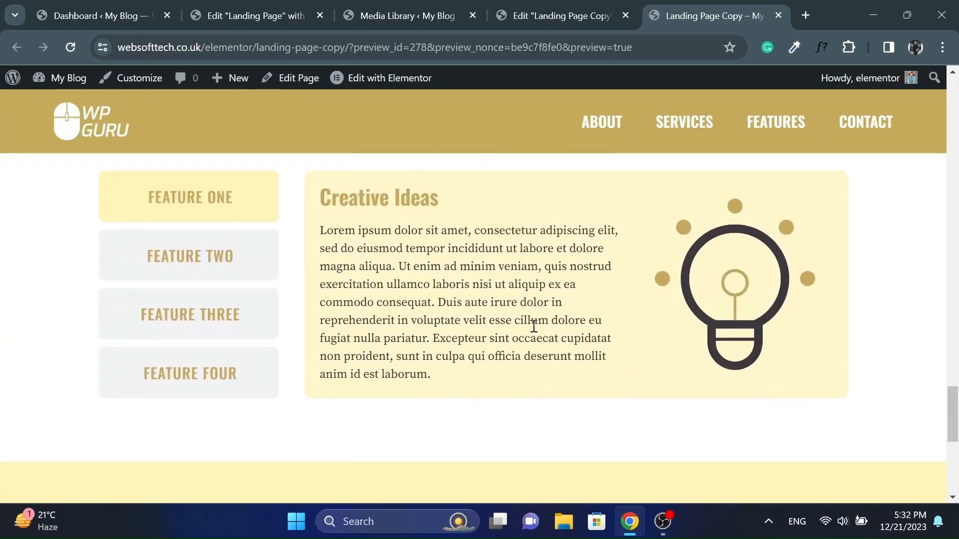
{"action": "scroll", "coordinate": [534, 325], "scroll_direction": "up", "scroll_amount": 1}
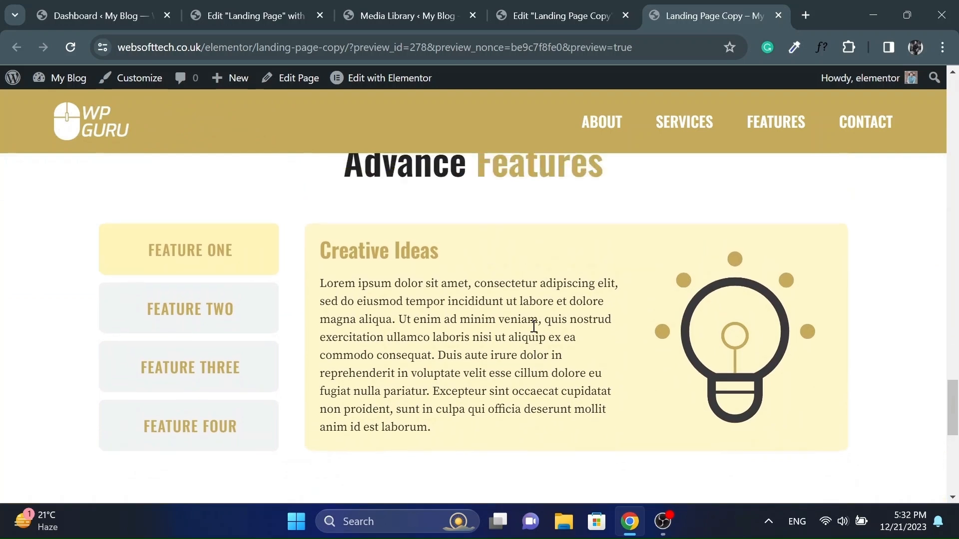
{"action": "left_click", "coordinate": [161, 327]}
{"action": "scroll", "coordinate": [159, 325], "scroll_direction": "down", "scroll_amount": 5}
{"action": "scroll", "coordinate": [161, 327], "scroll_direction": "down", "scroll_amount": 2}
{"action": "scroll", "coordinate": [161, 325], "scroll_direction": "up", "scroll_amount": 20}
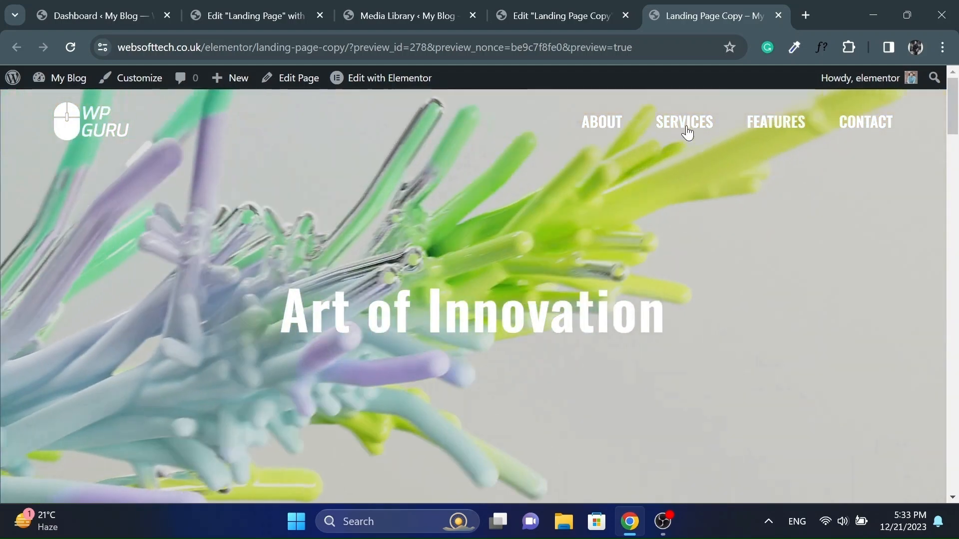
{"action": "left_click", "coordinate": [683, 125]}
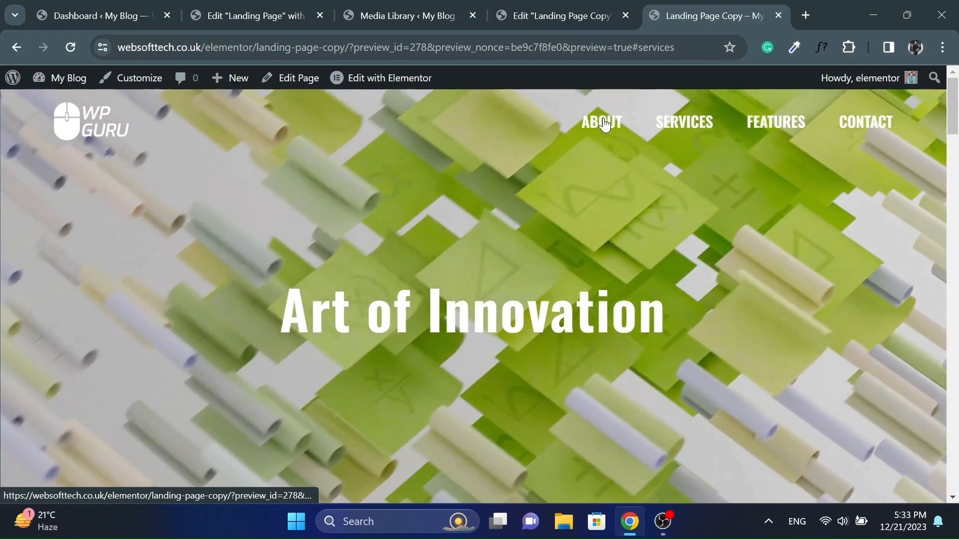
- Return to the editor, open the About item in the header's Icon List, and copy "about" from its link
{"action": "left_click", "coordinate": [561, 16]}
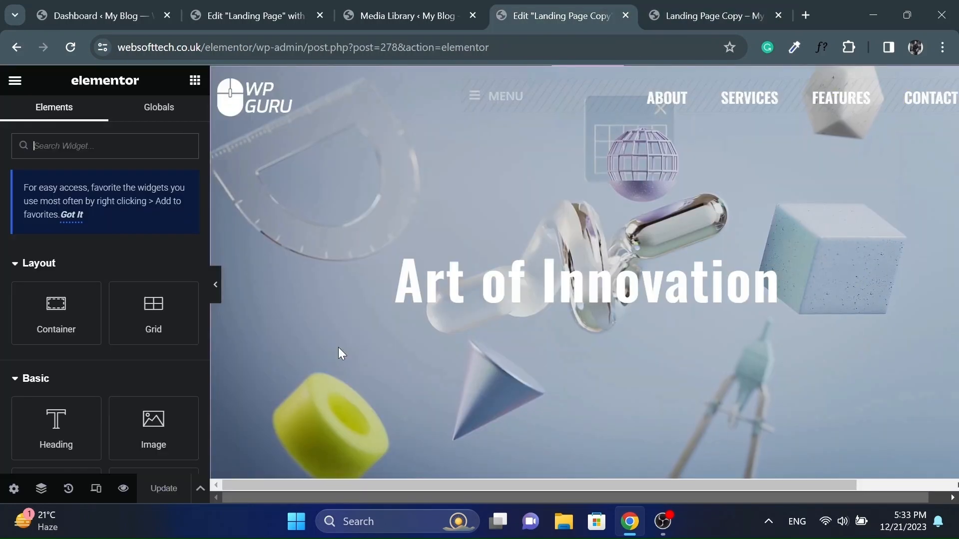
{"action": "left_click", "coordinate": [37, 492]}
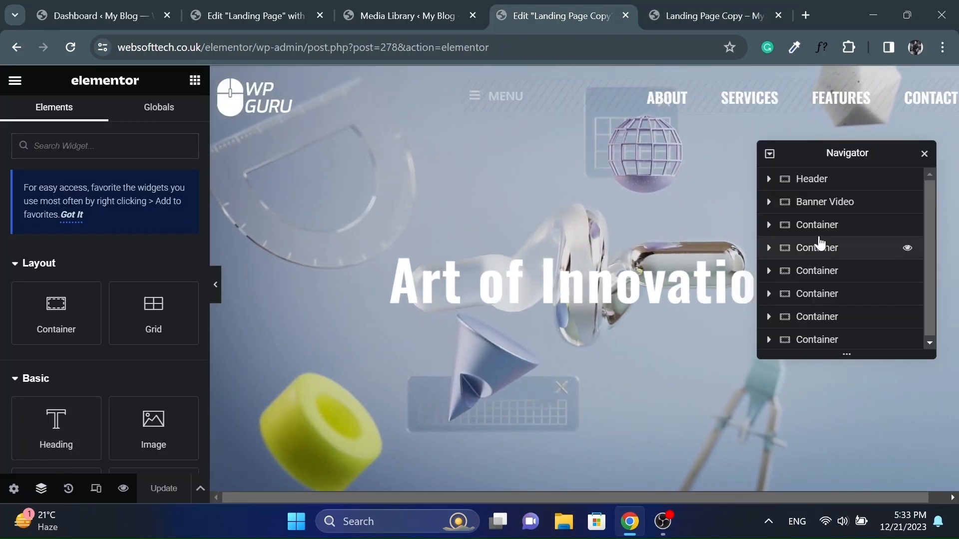
{"action": "left_click", "coordinate": [768, 180]}
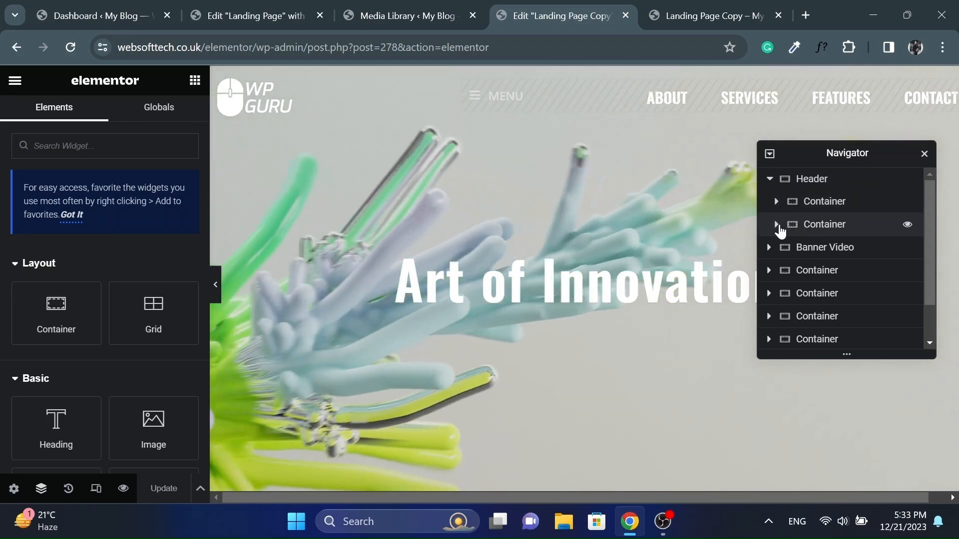
{"action": "left_click", "coordinate": [776, 224]}
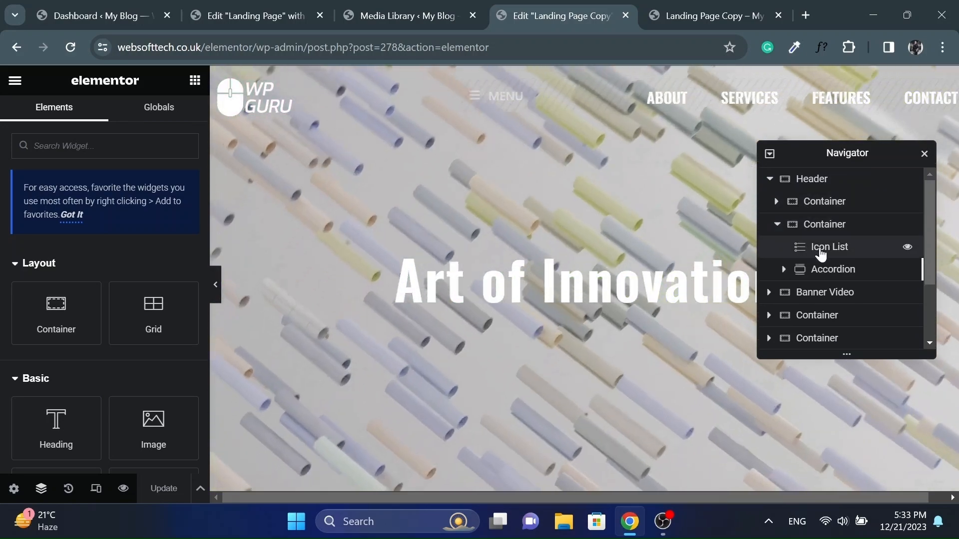
{"action": "left_click", "coordinate": [821, 247]}
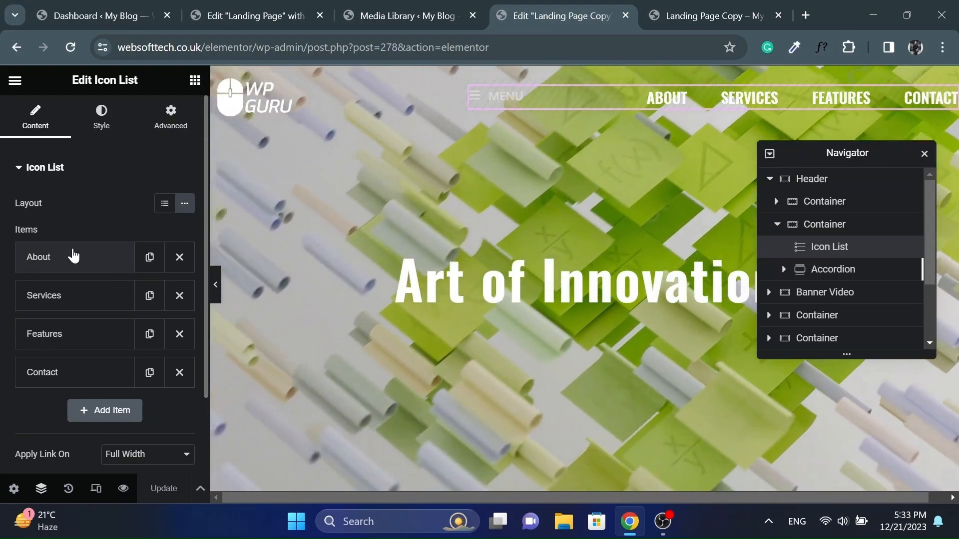
{"action": "left_click", "coordinate": [75, 255]}
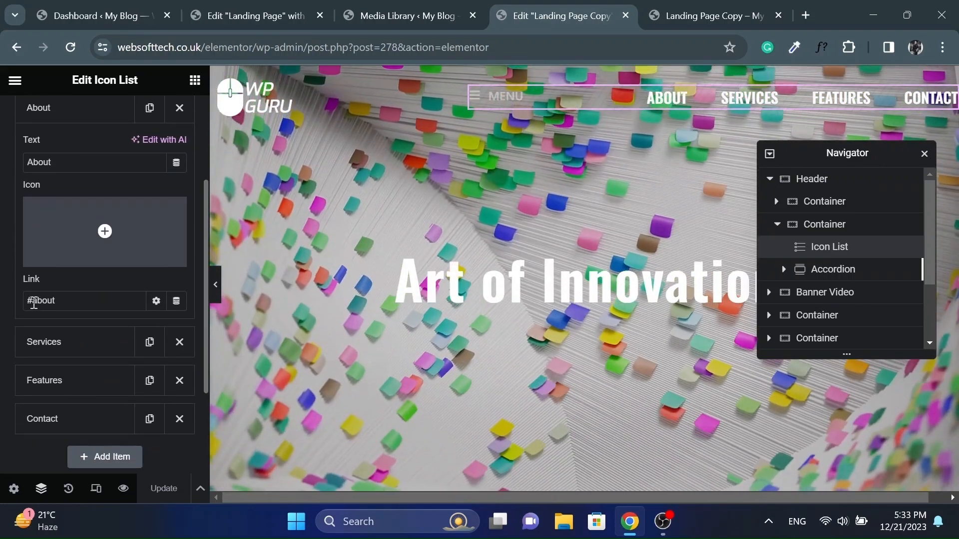
{"action": "left_click_drag", "start_coordinate": [33, 302], "coordinate": [63, 303]}
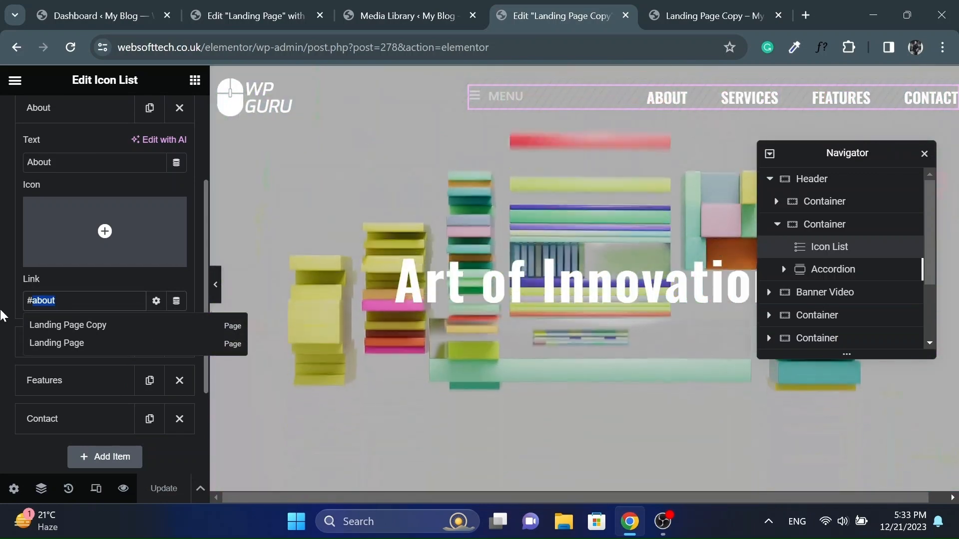
- Set the CSS ID of the "Your Journey Starts Here" section container to about
{"action": "scroll", "coordinate": [496, 405], "scroll_direction": "down", "scroll_amount": 5}
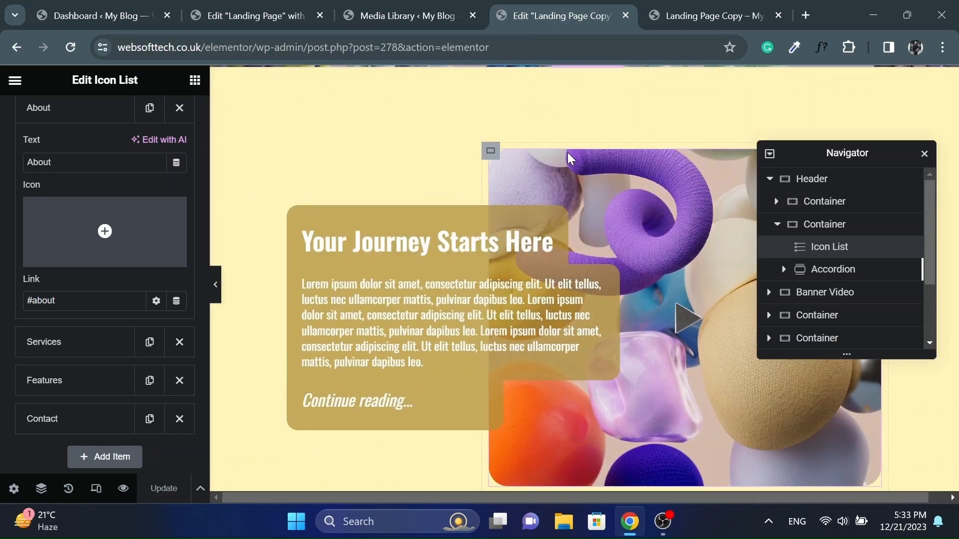
{"action": "scroll", "coordinate": [571, 159], "scroll_direction": "up", "scroll_amount": 2}
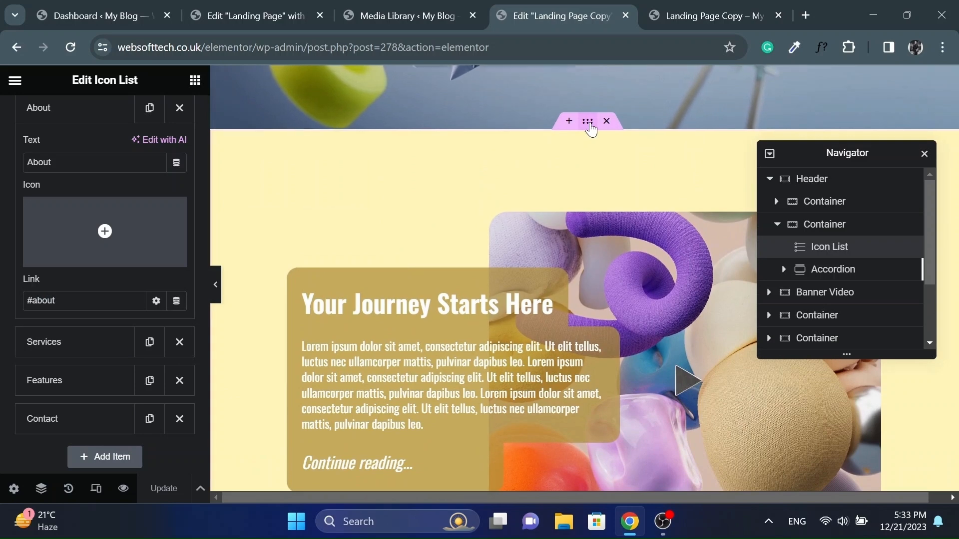
{"action": "left_click", "coordinate": [590, 126]}
{"action": "left_click", "coordinate": [170, 119]}
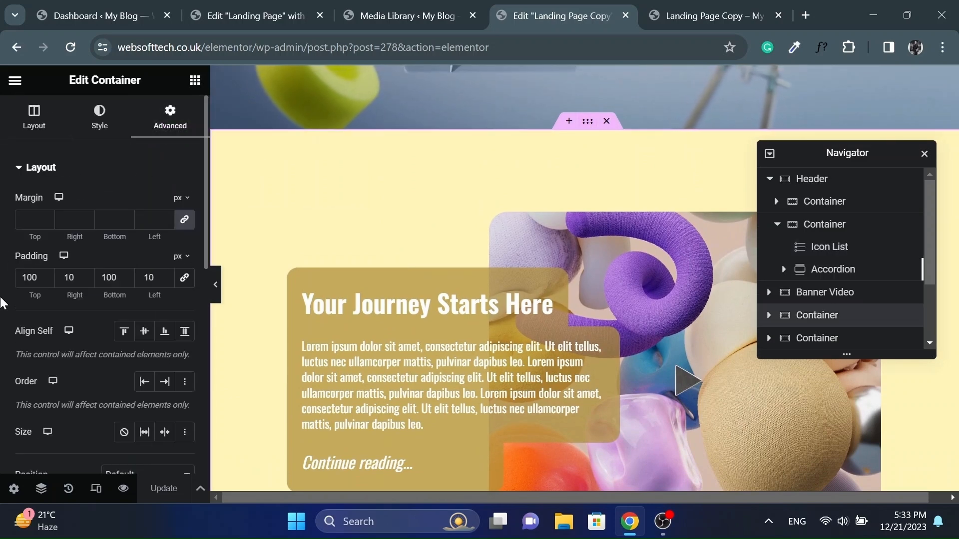
{"action": "scroll", "coordinate": [2, 303], "scroll_direction": "down", "scroll_amount": 8}
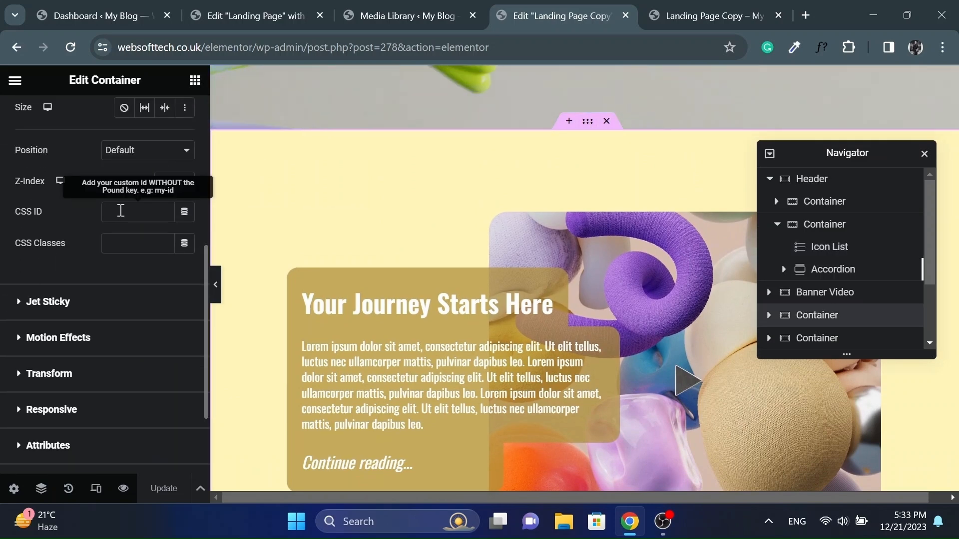
{"action": "left_click", "coordinate": [120, 210]}
{"action": "type", "text": "about"}
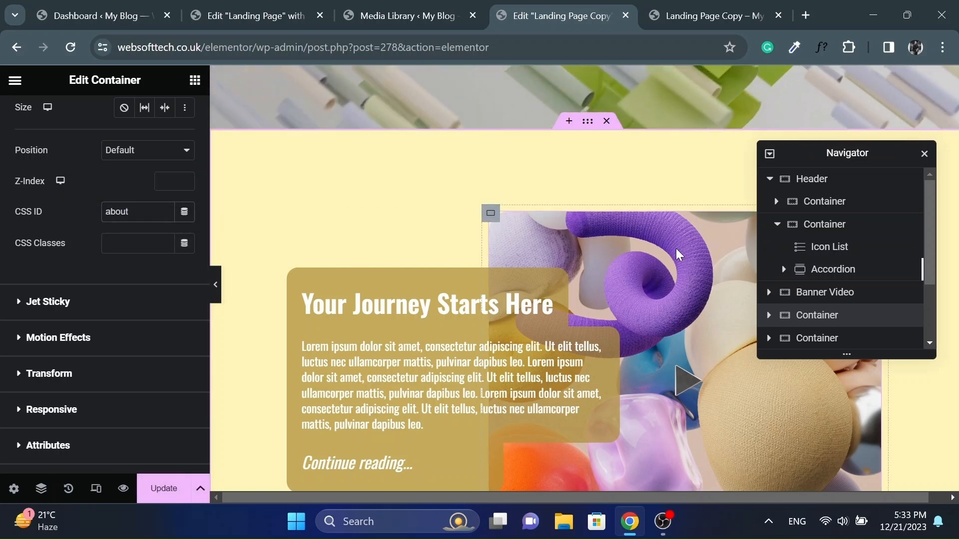
- Set the CSS ID of the container with the four tilted images to about2
{"action": "scroll", "coordinate": [599, 242], "scroll_direction": "down", "scroll_amount": 10}
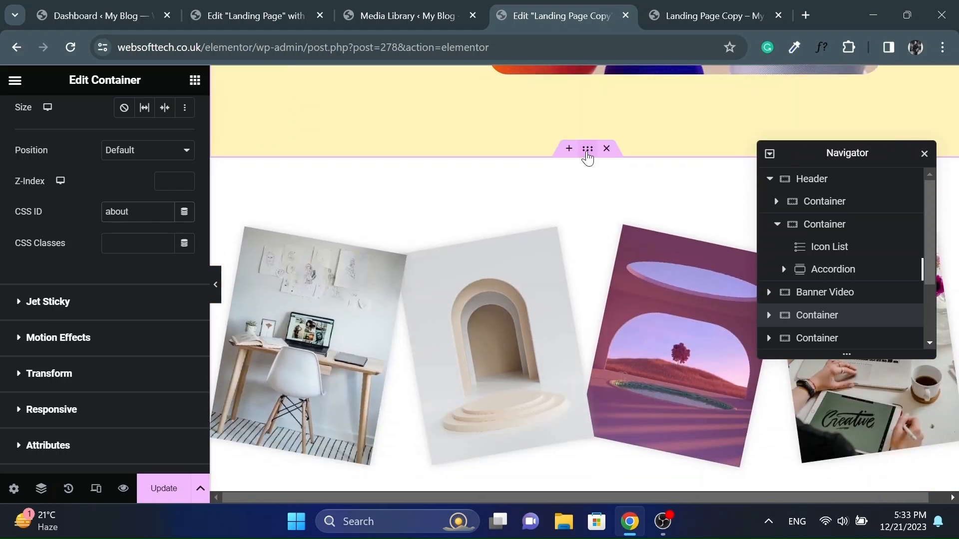
{"action": "left_click", "coordinate": [587, 150]}
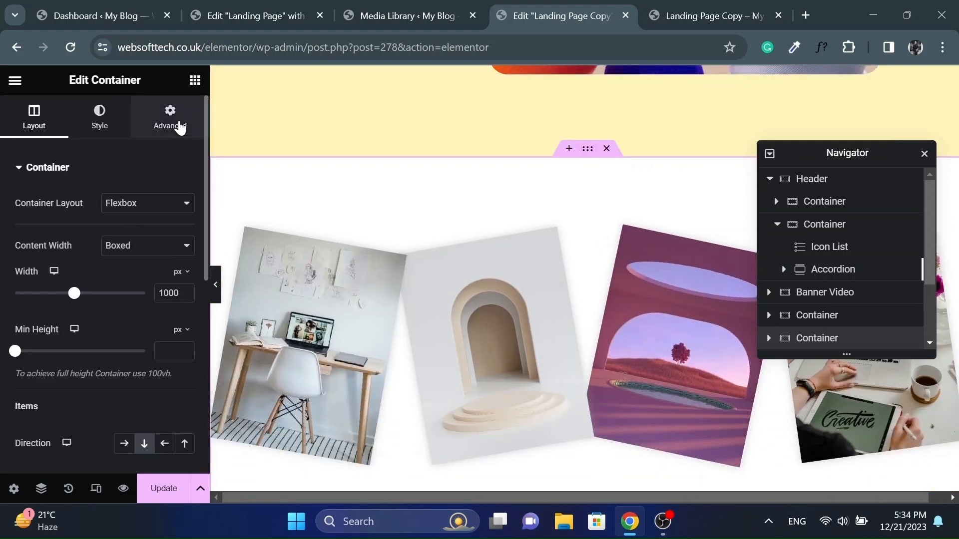
{"action": "left_click", "coordinate": [170, 120]}
{"action": "left_click", "coordinate": [35, 122]}
{"action": "scroll", "coordinate": [15, 225], "scroll_direction": "down", "scroll_amount": 5}
{"action": "scroll", "coordinate": [3, 284], "scroll_direction": "up", "scroll_amount": 5}
{"action": "left_click", "coordinate": [147, 141]}
{"action": "scroll", "coordinate": [2, 269], "scroll_direction": "down", "scroll_amount": 3}
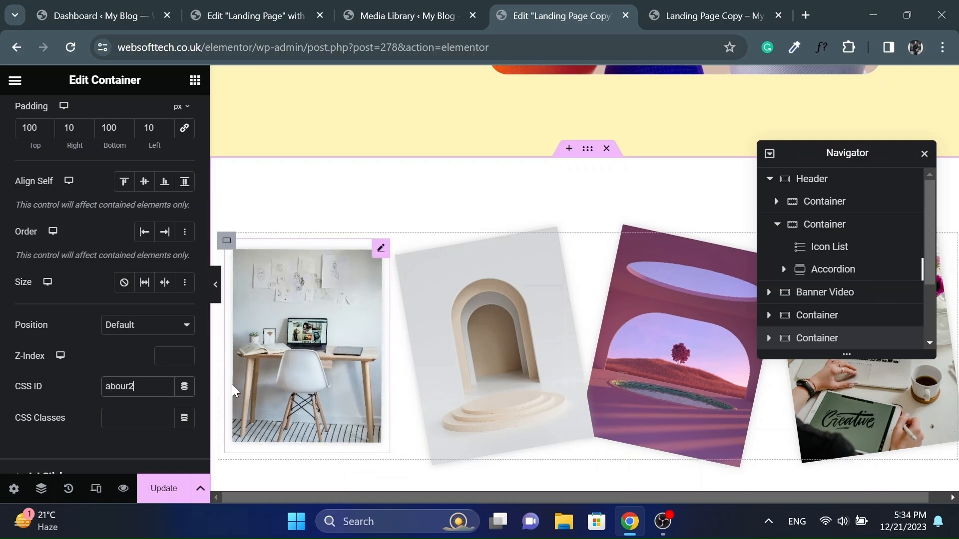
{"action": "key", "text": "BackSpace"}
{"action": "type", "text": "y"}
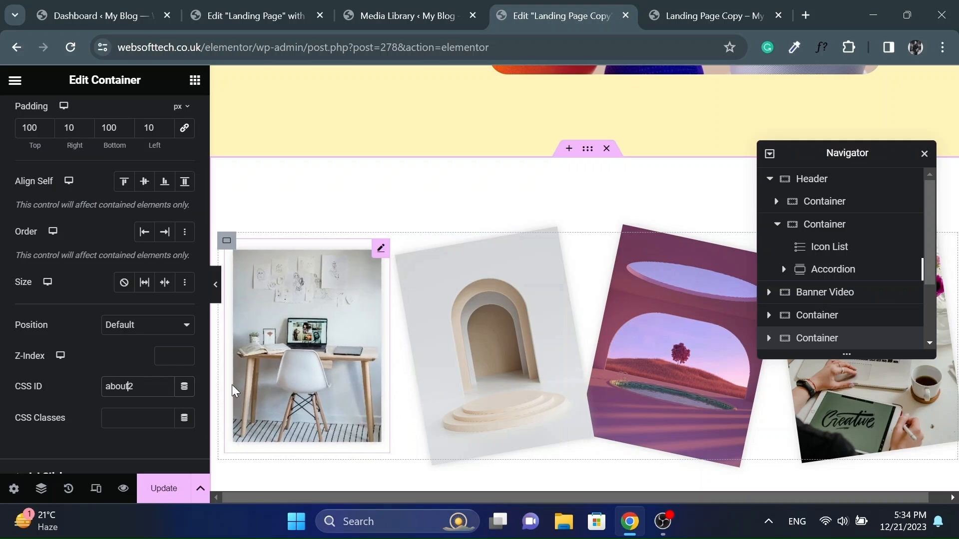
- Link the "Continue reading..." heading in the "Your Journey Starts Here" section to #about2
{"action": "left_click", "coordinate": [234, 391]}
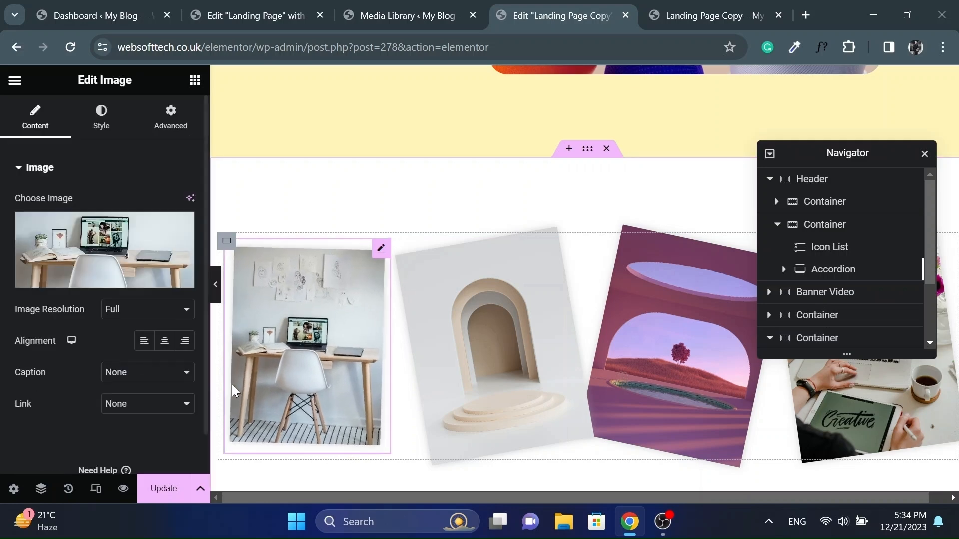
{"action": "scroll", "coordinate": [432, 260], "scroll_direction": "up", "scroll_amount": 5}
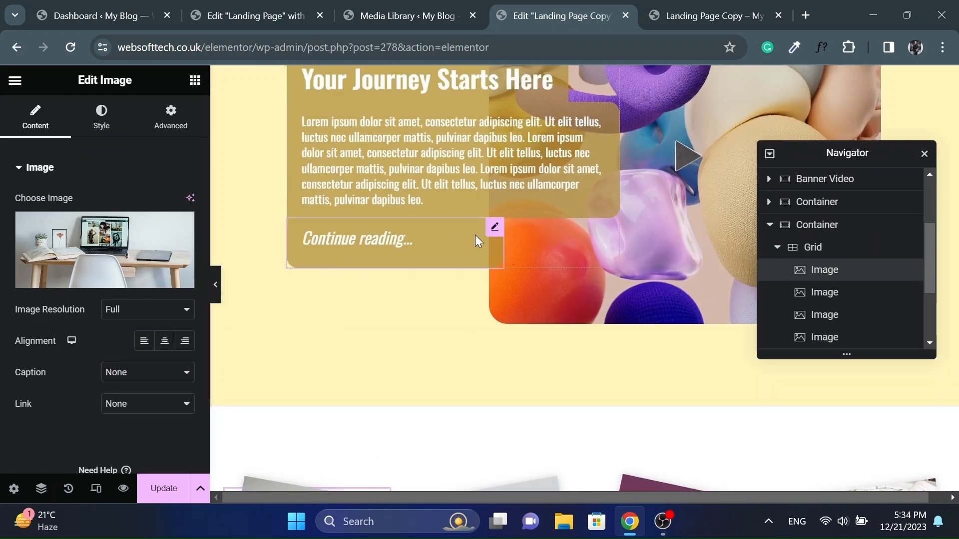
{"action": "left_click", "coordinate": [489, 234]}
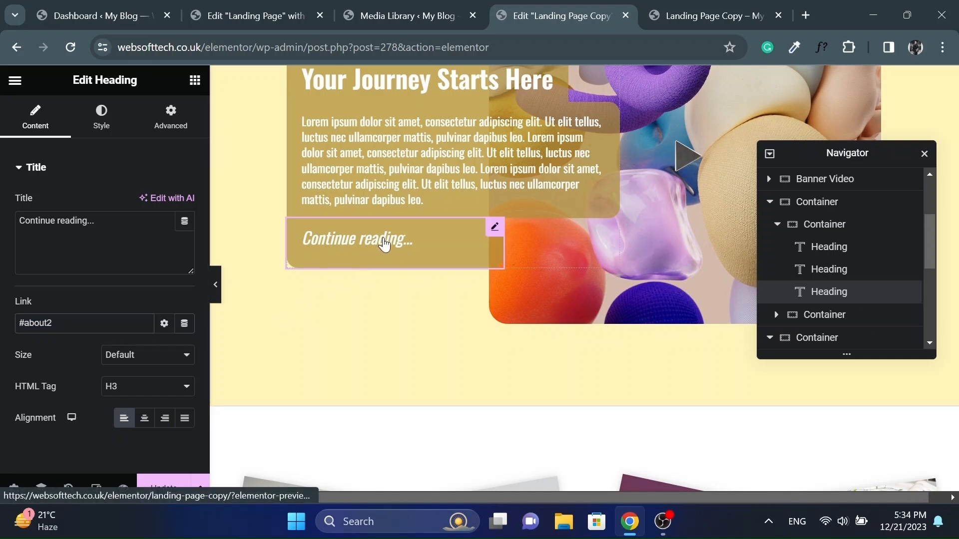
- Set the CSS ID of the "Our Services" section container to services
{"action": "scroll", "coordinate": [384, 244], "scroll_direction": "down", "scroll_amount": 10}
{"action": "scroll", "coordinate": [473, 298], "scroll_direction": "down", "scroll_amount": 6}
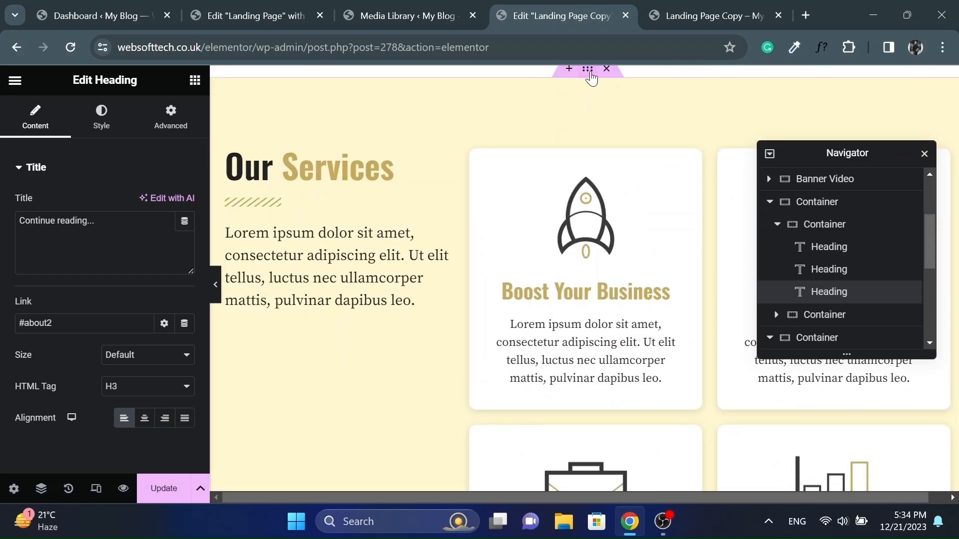
{"action": "left_click", "coordinate": [588, 71]}
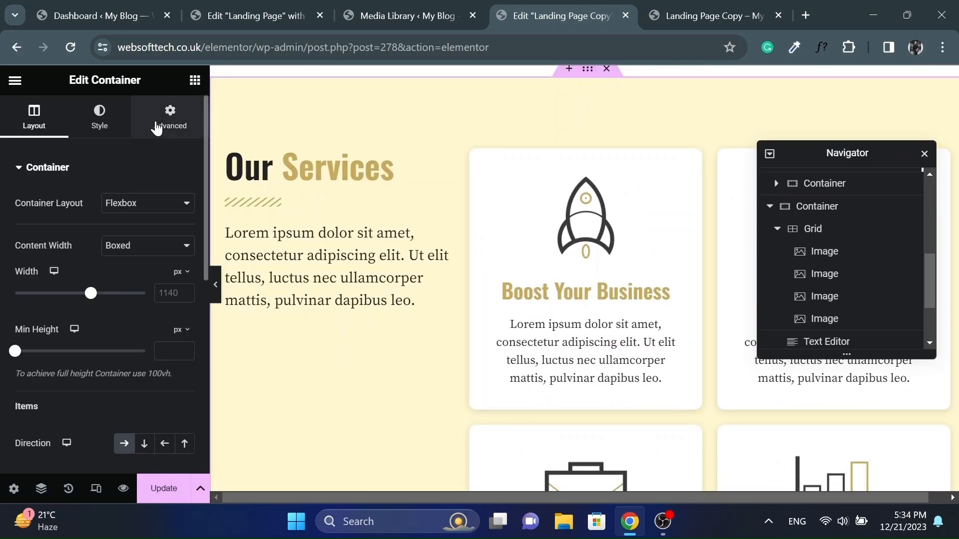
{"action": "left_click", "coordinate": [156, 123]}
{"action": "scroll", "coordinate": [7, 301], "scroll_direction": "down", "scroll_amount": 4}
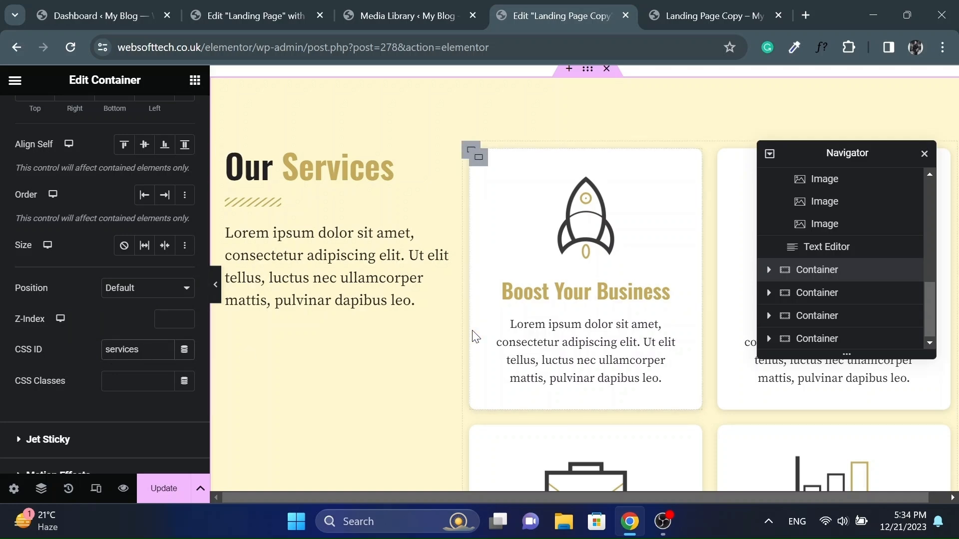
- Set the CSS ID of the "Advance Features" section container to features
{"action": "scroll", "coordinate": [475, 336], "scroll_direction": "down", "scroll_amount": 5}
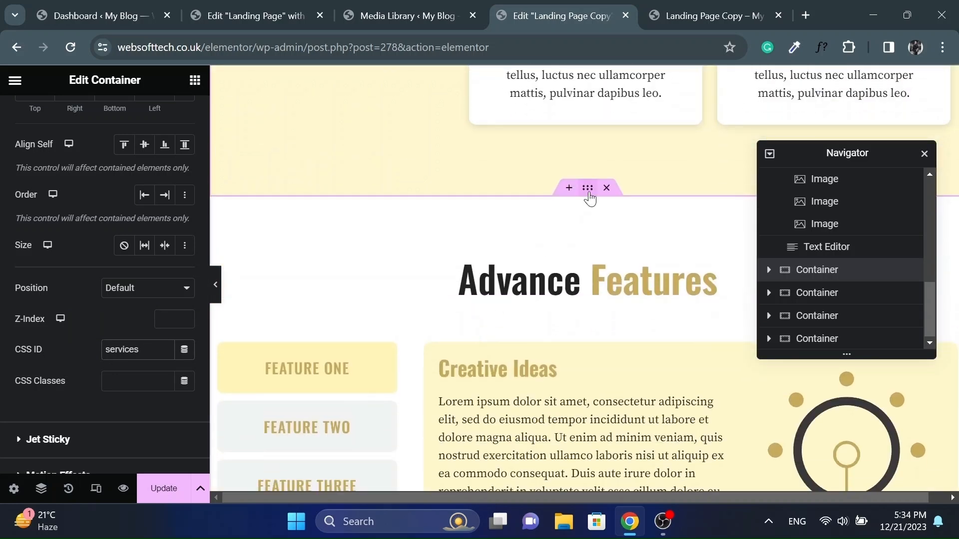
{"action": "left_click", "coordinate": [587, 190]}
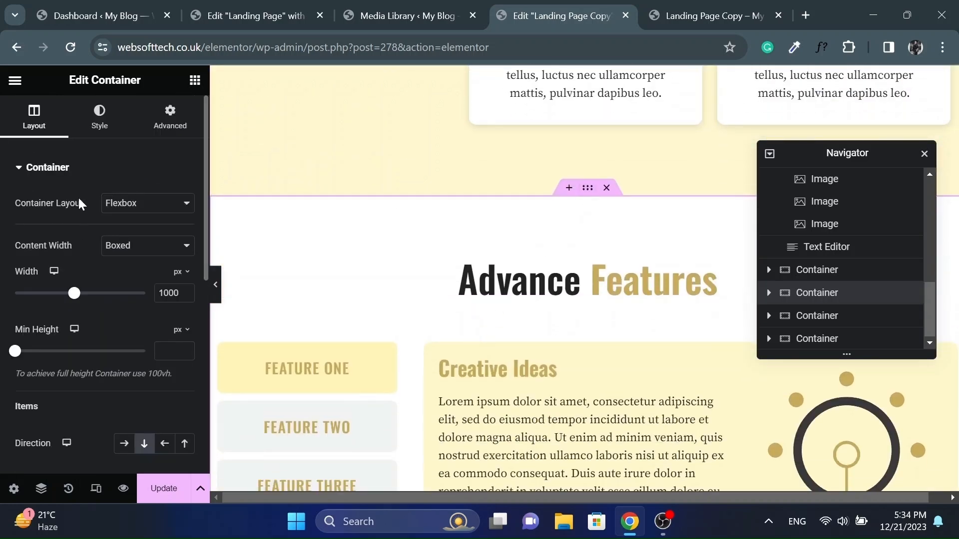
{"action": "left_click", "coordinate": [169, 124]}
{"action": "scroll", "coordinate": [101, 275], "scroll_direction": "down", "scroll_amount": 5}
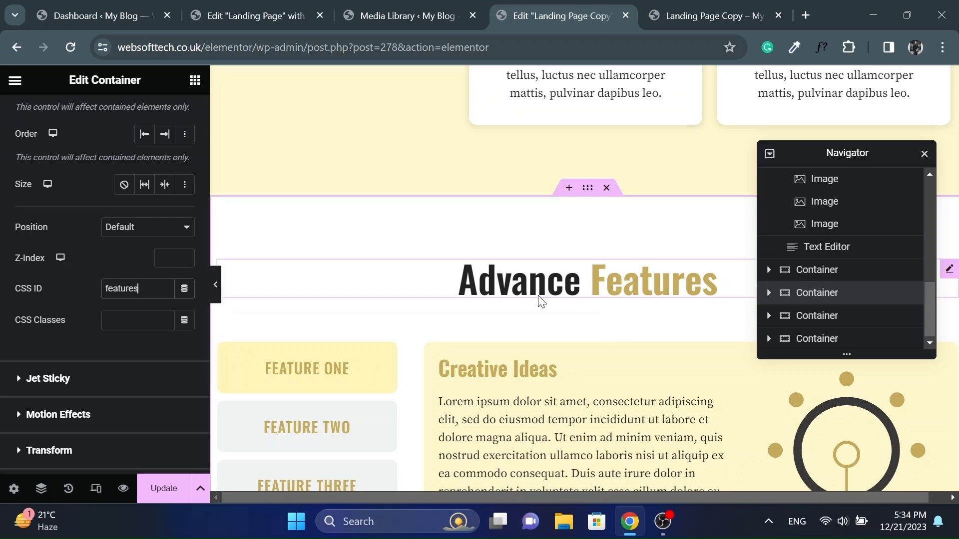
- Set the CSS ID of the "Let's Connect" section container to contact, and update the page
{"action": "scroll", "coordinate": [521, 321], "scroll_direction": "down", "scroll_amount": 5}
{"action": "scroll", "coordinate": [521, 321], "scroll_direction": "down", "scroll_amount": 3}
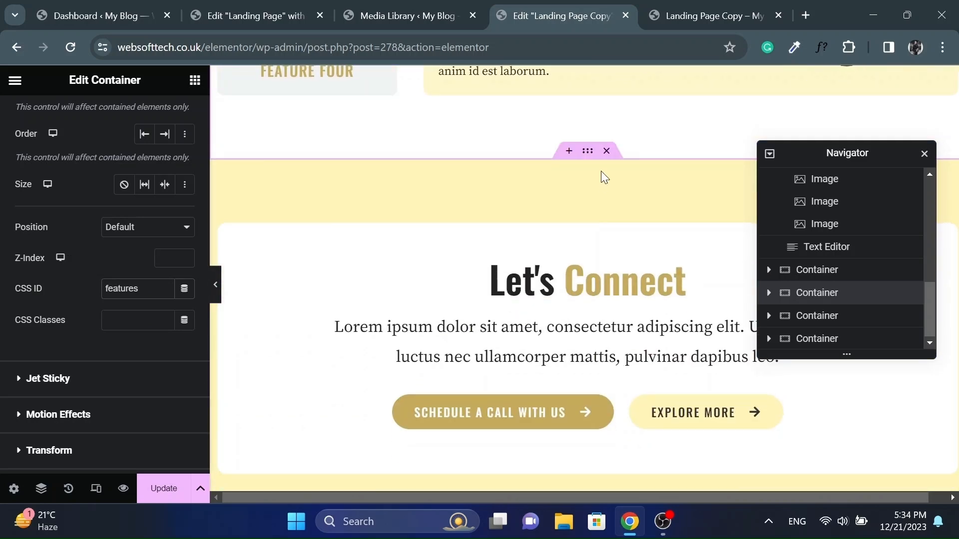
{"action": "left_click", "coordinate": [587, 151]}
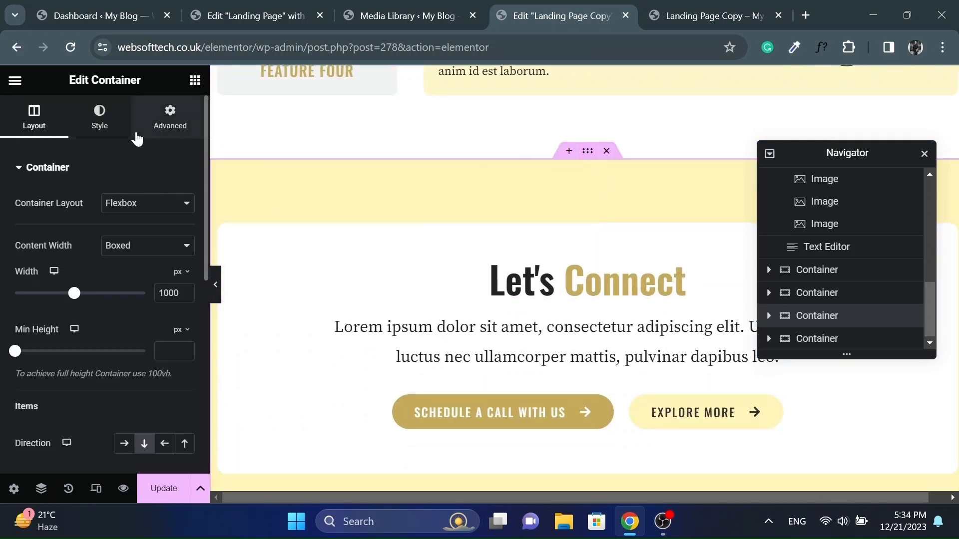
{"action": "left_click", "coordinate": [170, 121]}
{"action": "scroll", "coordinate": [103, 316], "scroll_direction": "down", "scroll_amount": 5}
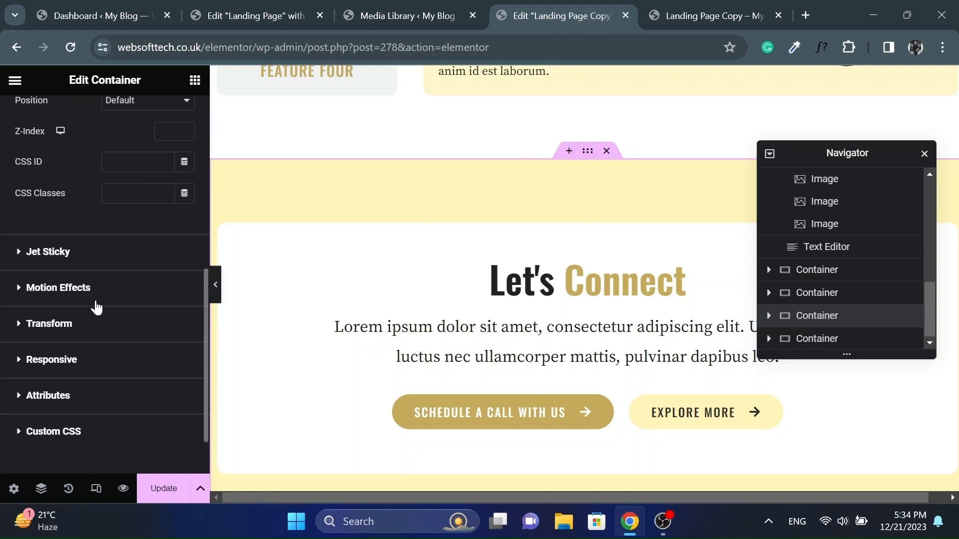
{"action": "scroll", "coordinate": [125, 239], "scroll_direction": "up", "scroll_amount": 2}
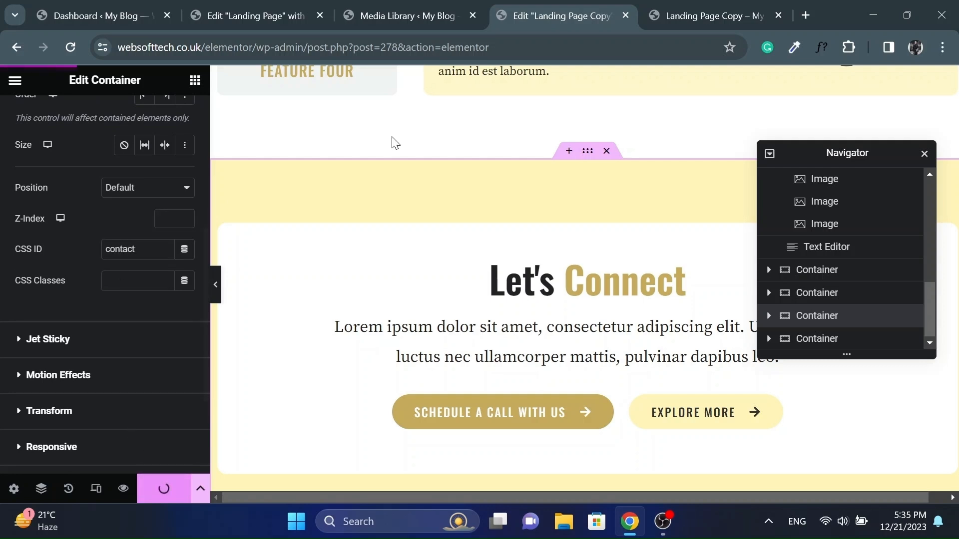
- Reload the live Landing Page Copy and test the About menu link and the "Continue reading..." link
{"action": "left_click", "coordinate": [699, 14]}
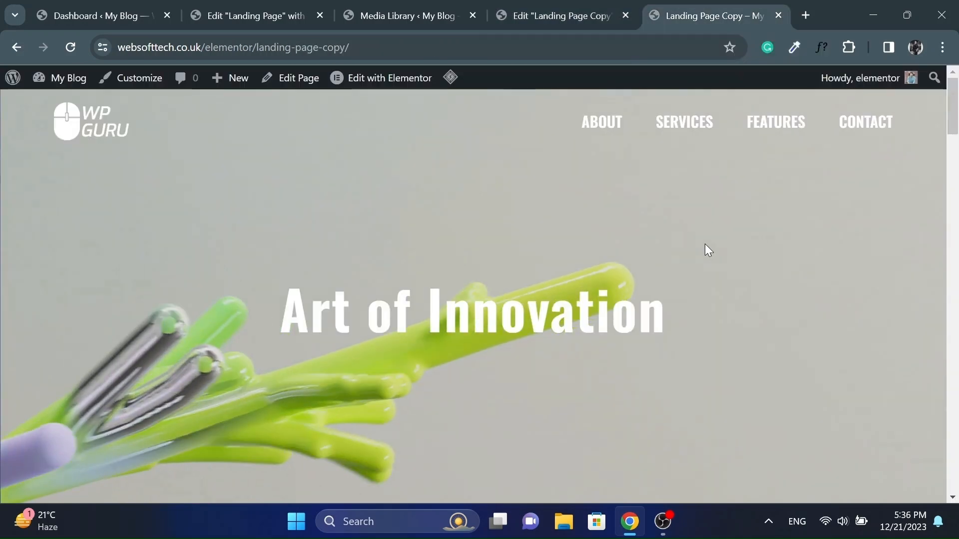
{"action": "left_click", "coordinate": [70, 47]}
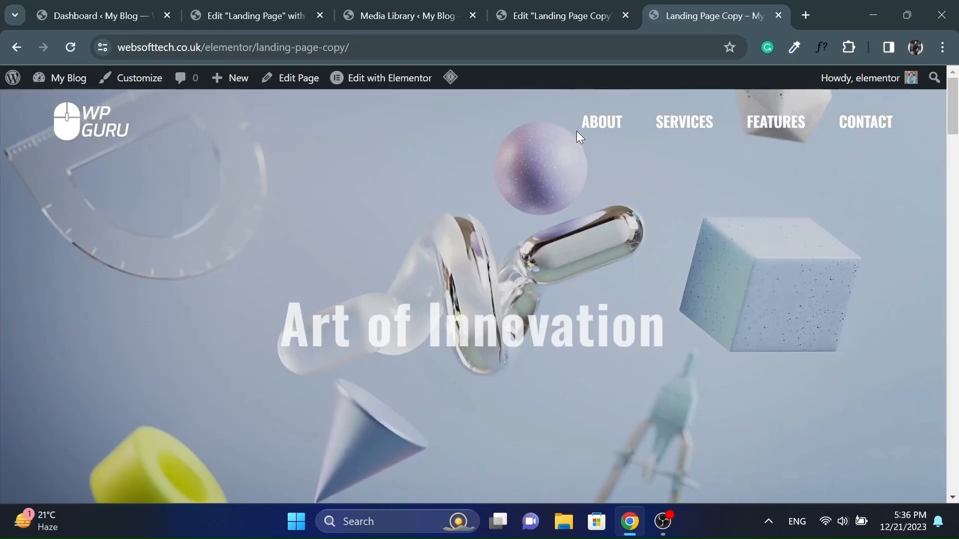
{"action": "left_click", "coordinate": [610, 126]}
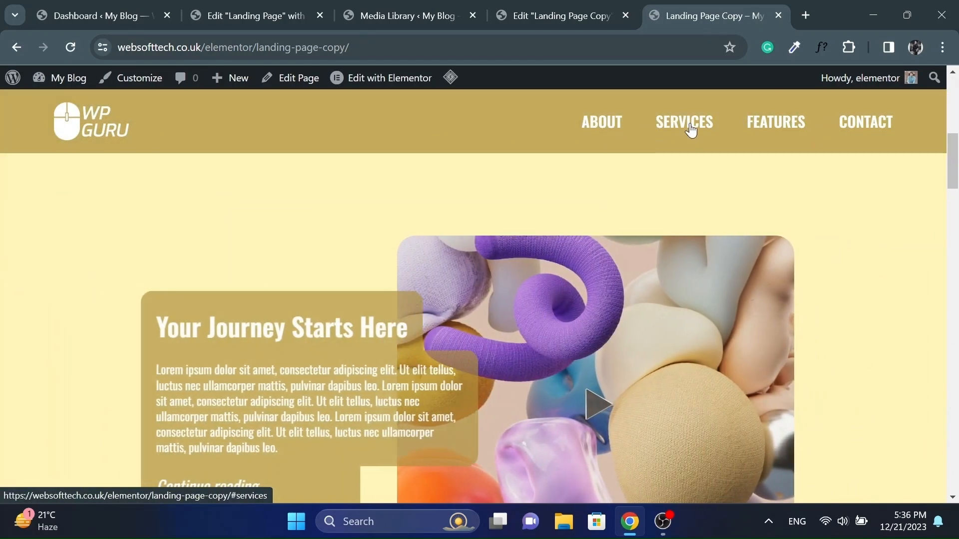
{"action": "scroll", "coordinate": [501, 273], "scroll_direction": "down", "scroll_amount": 2}
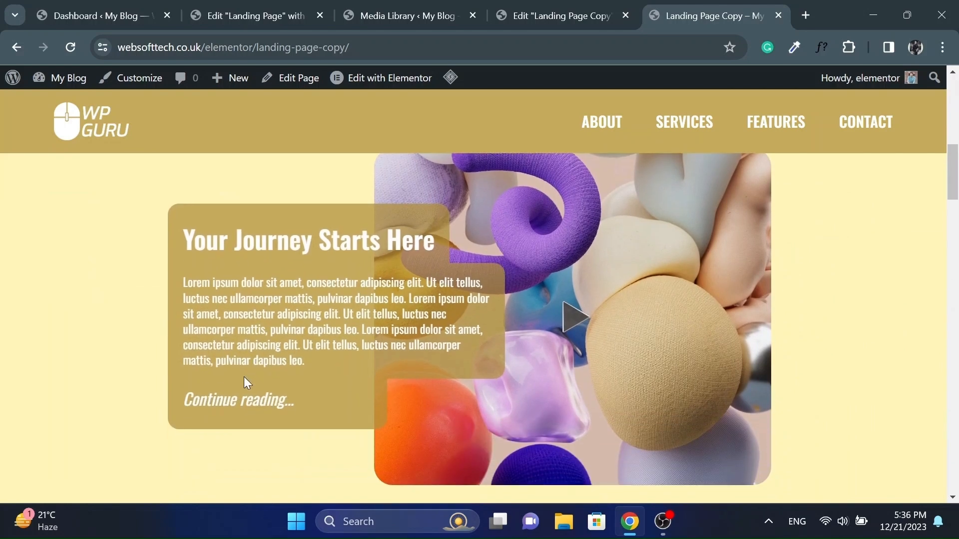
{"action": "left_click", "coordinate": [230, 402]}
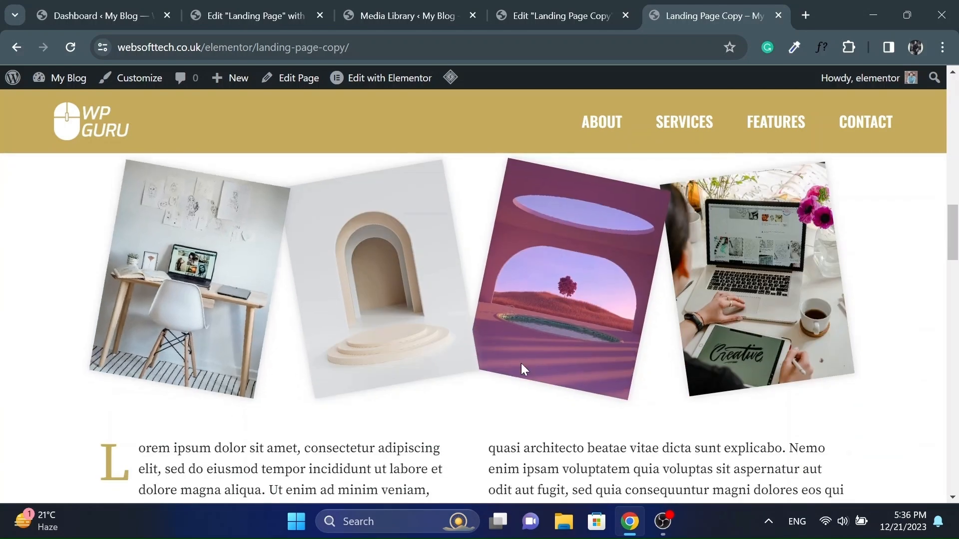
{"action": "scroll", "coordinate": [554, 348], "scroll_direction": "down", "scroll_amount": 7}
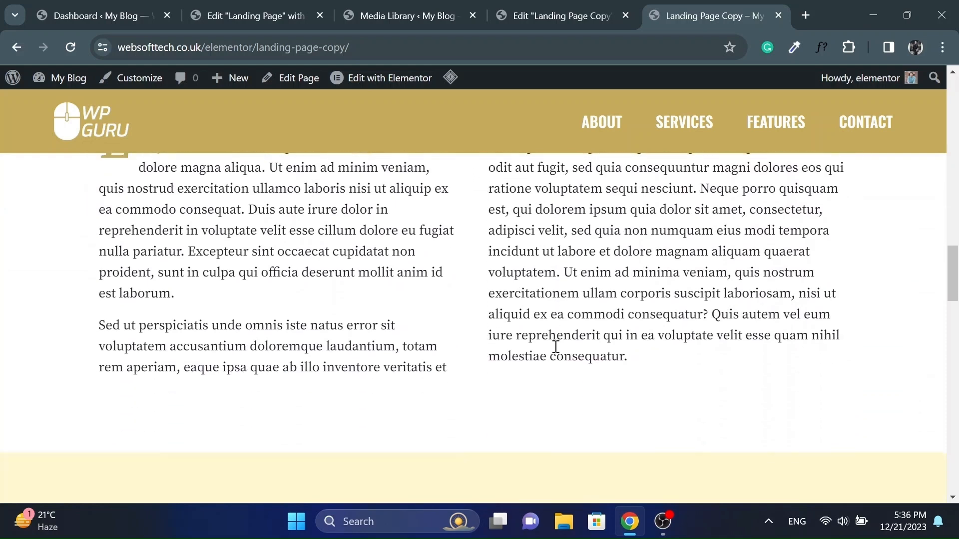
- Test the Services and Features menu links on the live page, and review the remaining sections down to the footer
{"action": "left_click", "coordinate": [697, 137]}
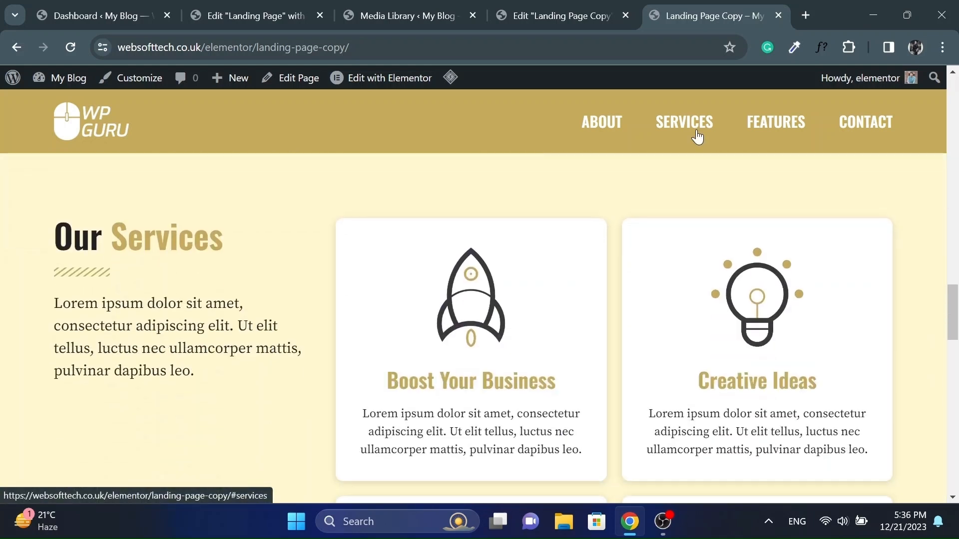
{"action": "scroll", "coordinate": [200, 259], "scroll_direction": "up", "scroll_amount": 1}
{"action": "scroll", "coordinate": [200, 258], "scroll_direction": "down", "scroll_amount": 8}
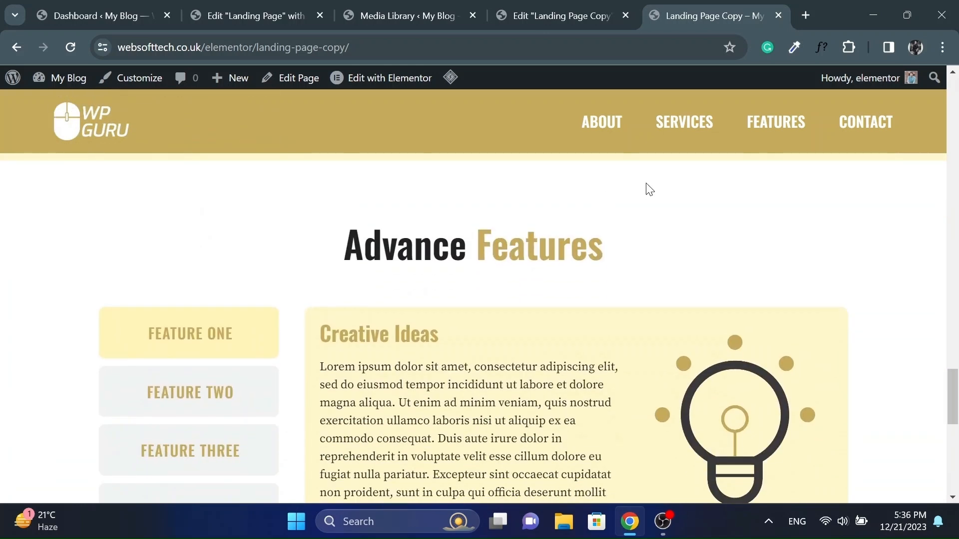
{"action": "left_click", "coordinate": [800, 128]}
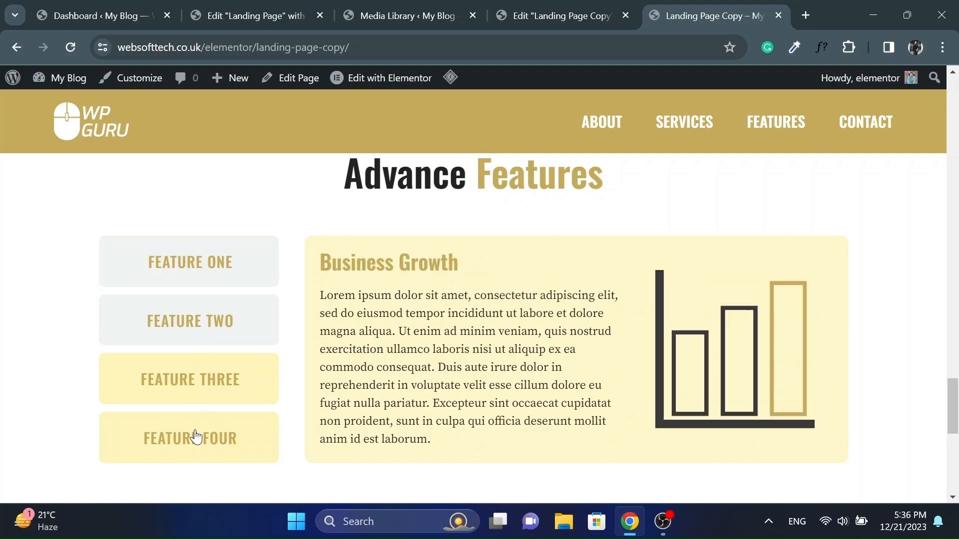
{"action": "scroll", "coordinate": [518, 352], "scroll_direction": "down", "scroll_amount": 6}
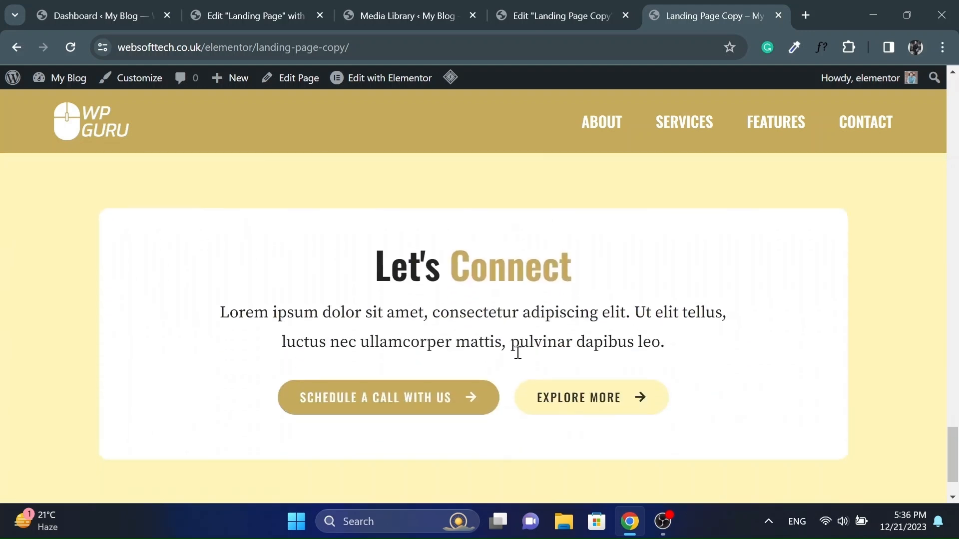
{"action": "scroll", "coordinate": [535, 283], "scroll_direction": "down", "scroll_amount": 2}
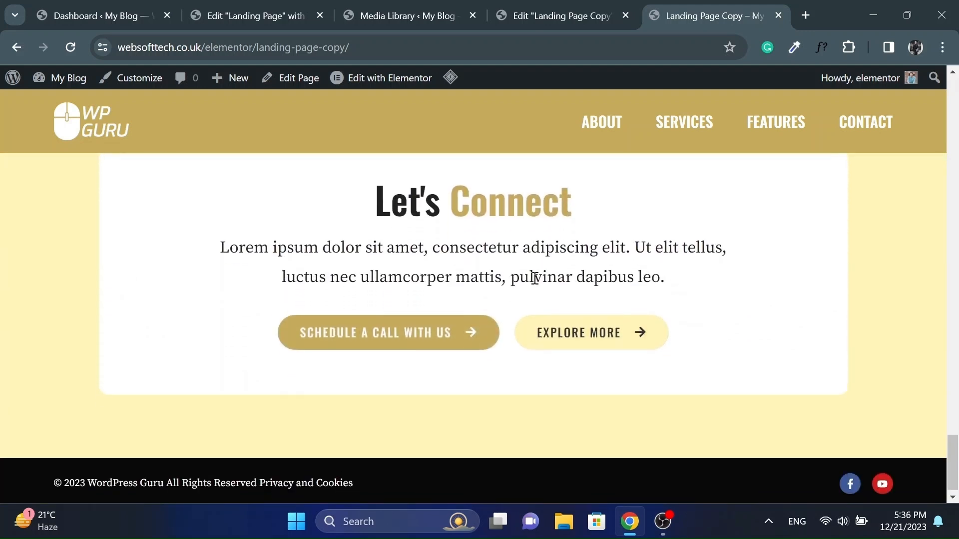
{"action": "scroll", "coordinate": [534, 278], "scroll_direction": "up", "scroll_amount": 18}
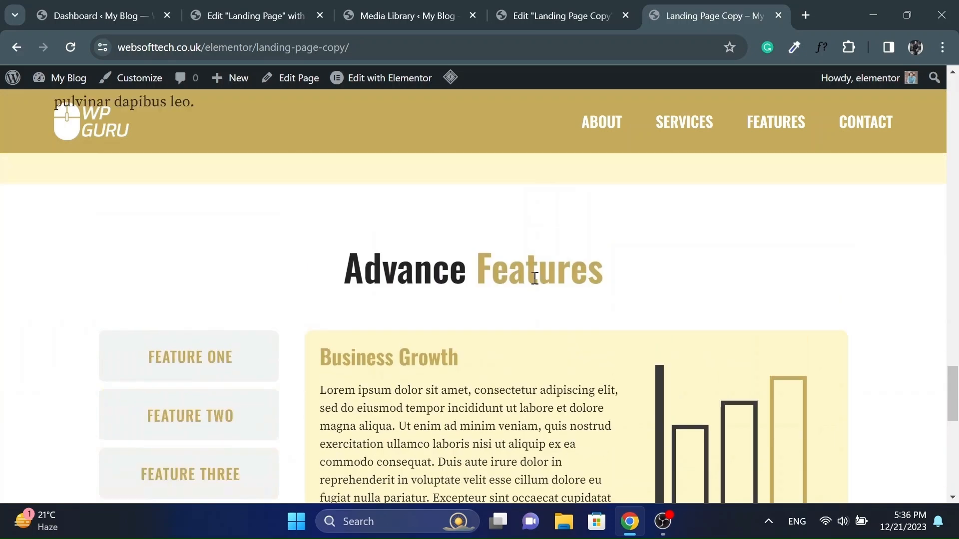
{"action": "scroll", "coordinate": [534, 283], "scroll_direction": "up", "scroll_amount": 18}
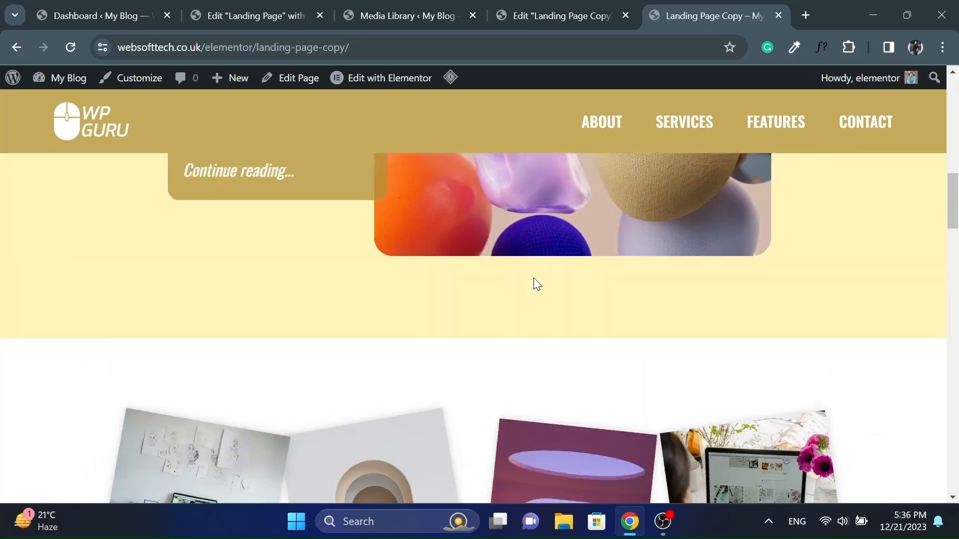
- Return to the Landing Page Copy editor and preview the page in mobile portrait with the editing panel hidden
{"action": "scroll", "coordinate": [533, 284], "scroll_direction": "up", "scroll_amount": 3}
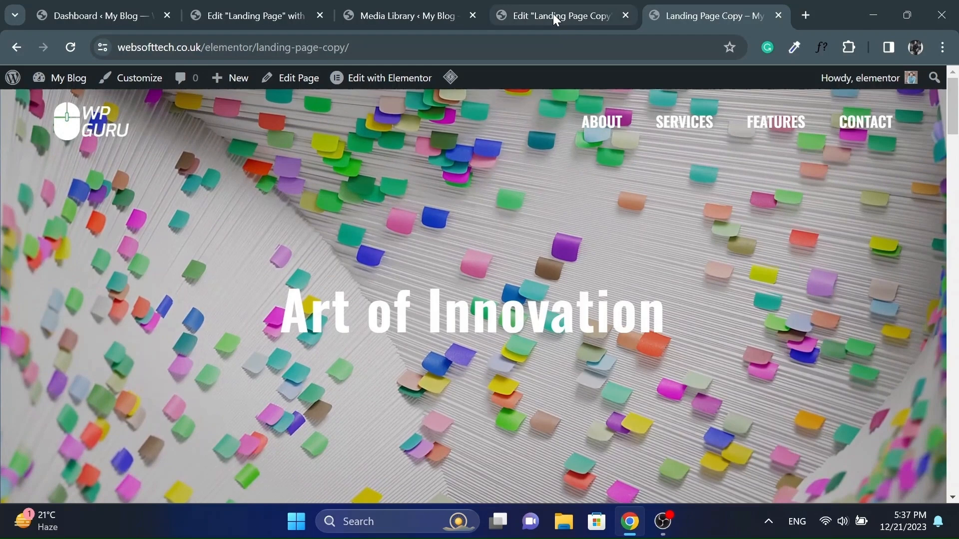
{"action": "left_click", "coordinate": [553, 13]}
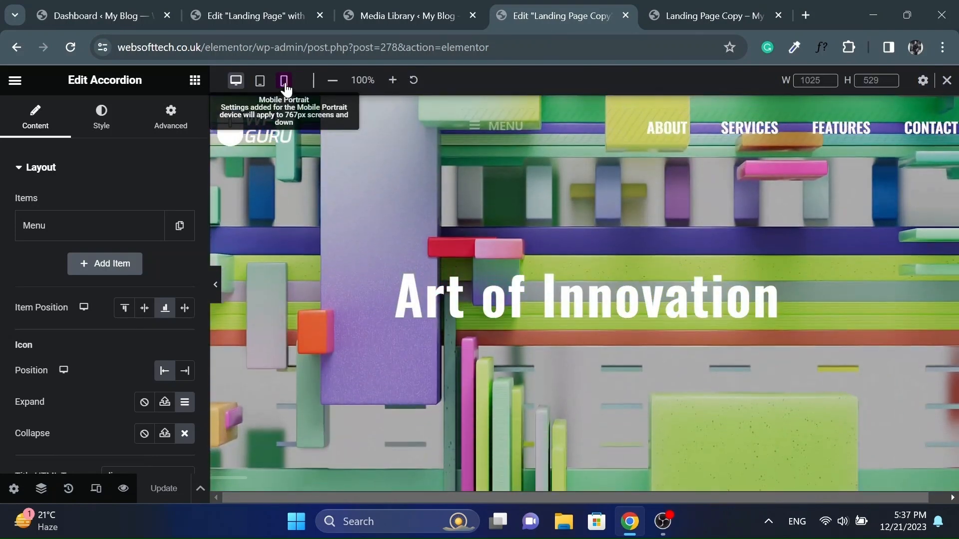
{"action": "left_click", "coordinate": [285, 86]}
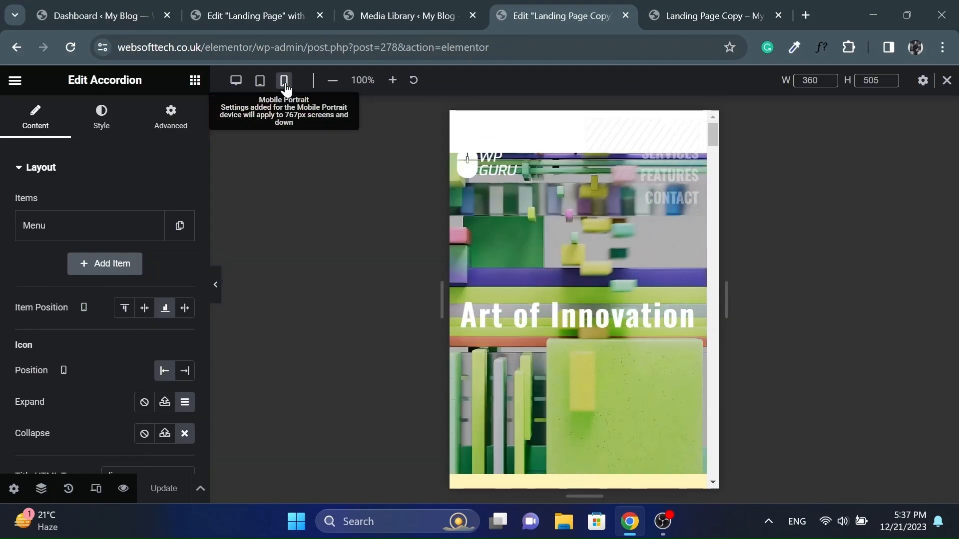
{"action": "left_click", "coordinate": [215, 288]}
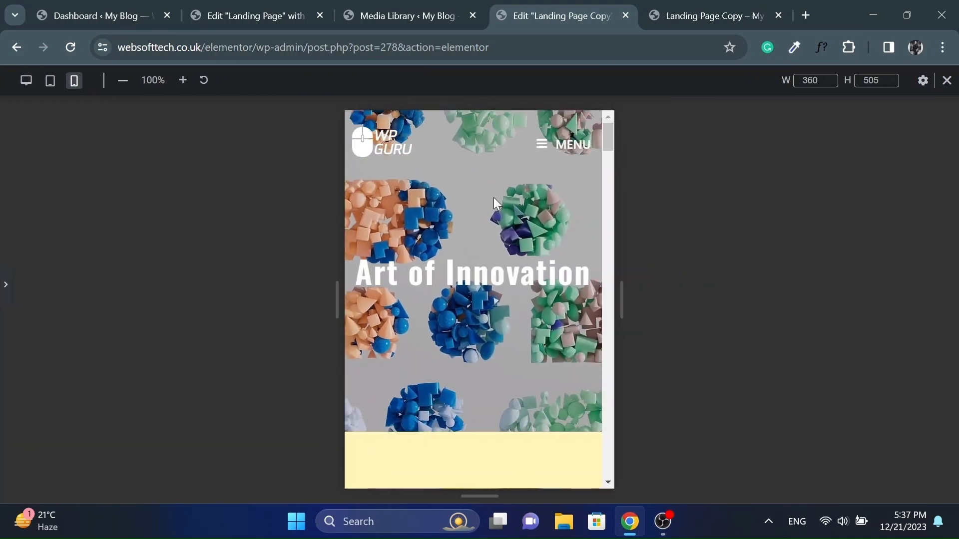
{"action": "scroll", "coordinate": [465, 272], "scroll_direction": "down", "scroll_amount": 6}
{"action": "scroll", "coordinate": [466, 272], "scroll_direction": "up", "scroll_amount": 6}
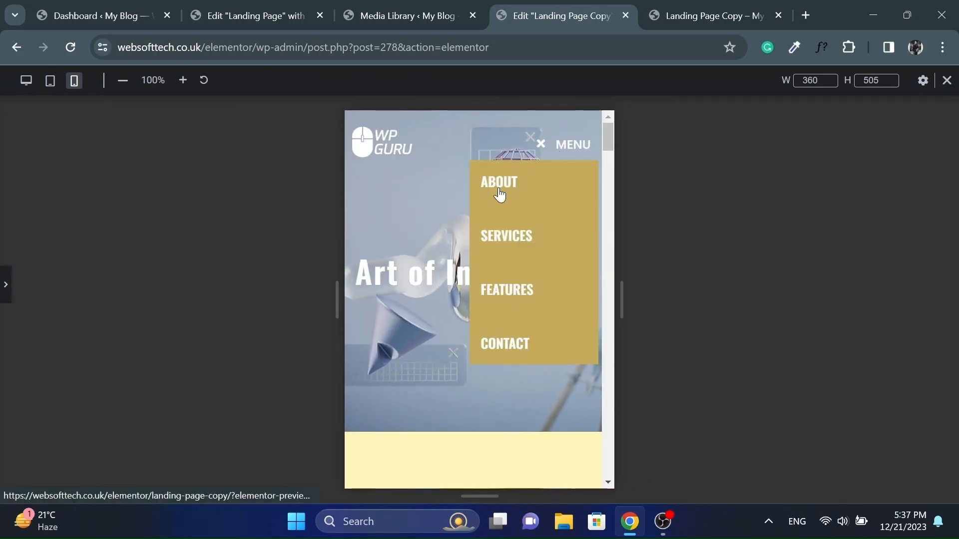
- Test the mobile menu's About link and review the page sections in mobile portrait, and exit the responsive preview
{"action": "scroll", "coordinate": [499, 195], "scroll_direction": "down", "scroll_amount": 6}
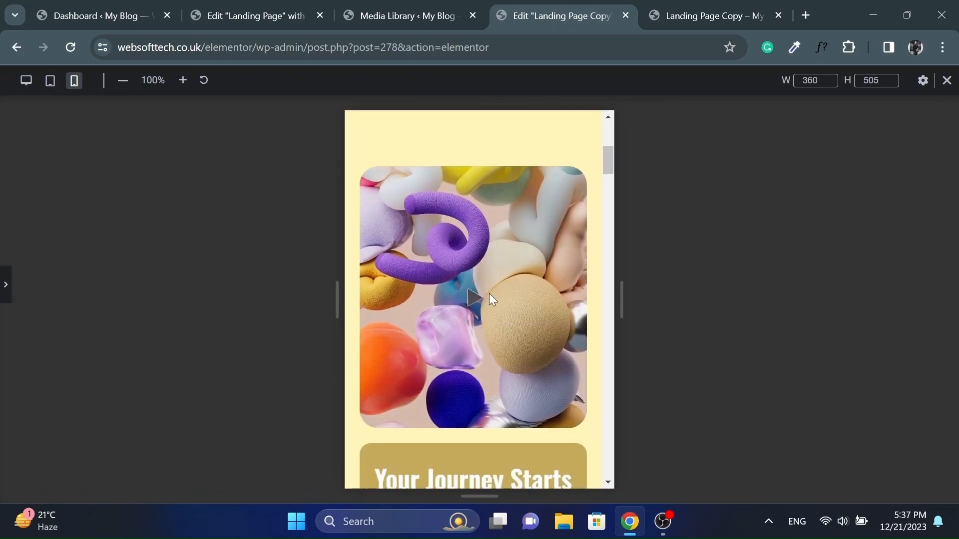
{"action": "scroll", "coordinate": [490, 294], "scroll_direction": "down", "scroll_amount": 4}
{"action": "scroll", "coordinate": [489, 294], "scroll_direction": "up", "scroll_amount": 10}
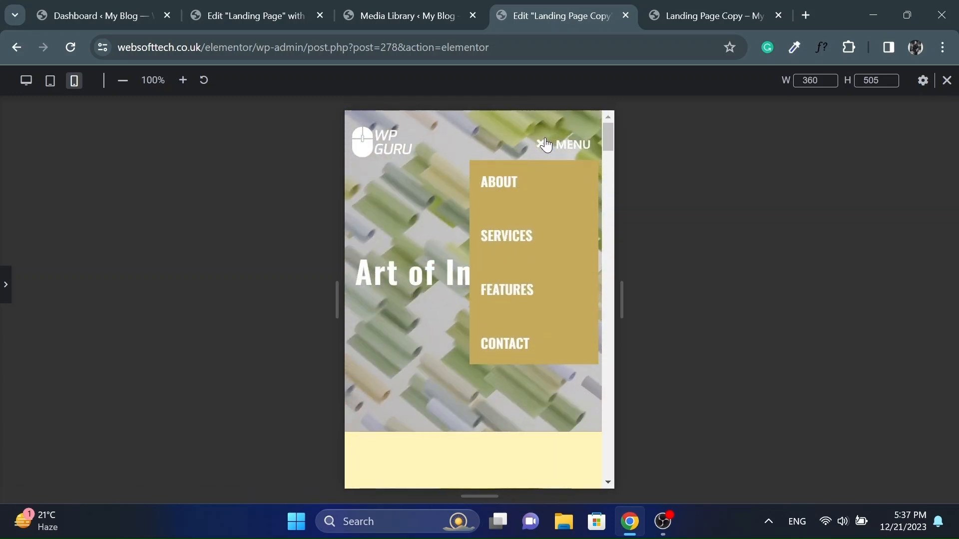
{"action": "left_click", "coordinate": [524, 183]}
{"action": "scroll", "coordinate": [510, 248], "scroll_direction": "down", "scroll_amount": 10}
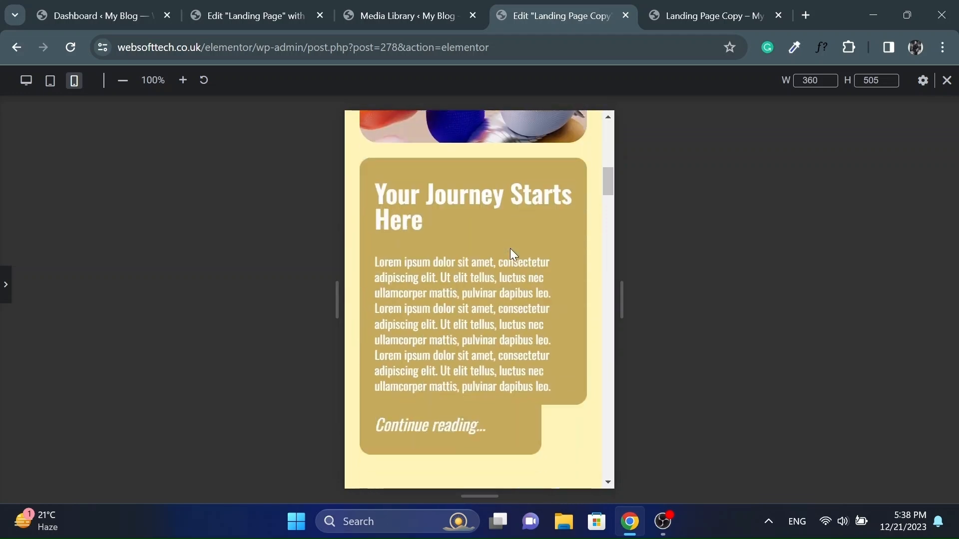
{"action": "scroll", "coordinate": [460, 322], "scroll_direction": "down", "scroll_amount": 15}
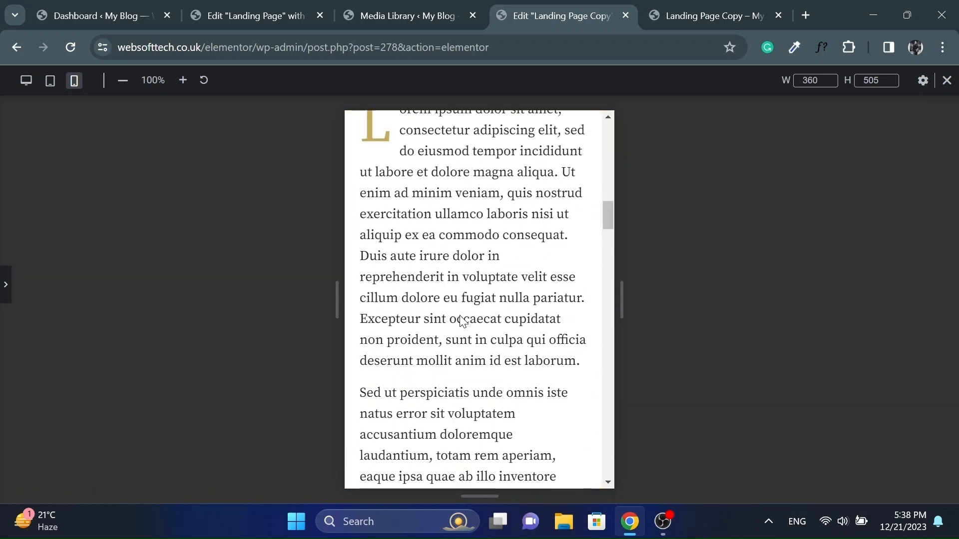
{"action": "scroll", "coordinate": [463, 321], "scroll_direction": "down", "scroll_amount": 7}
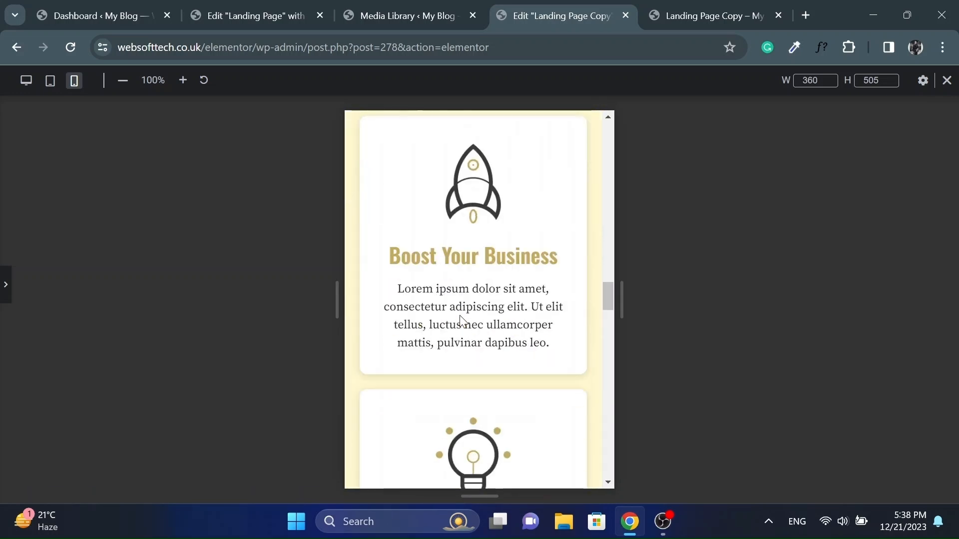
{"action": "scroll", "coordinate": [461, 322], "scroll_direction": "up", "scroll_amount": 20}
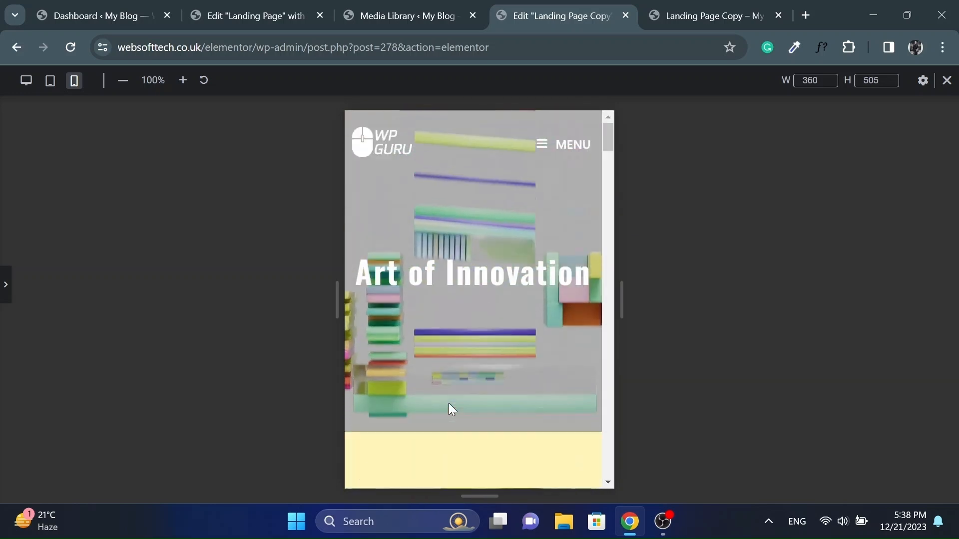
{"action": "left_click", "coordinate": [6, 284]}
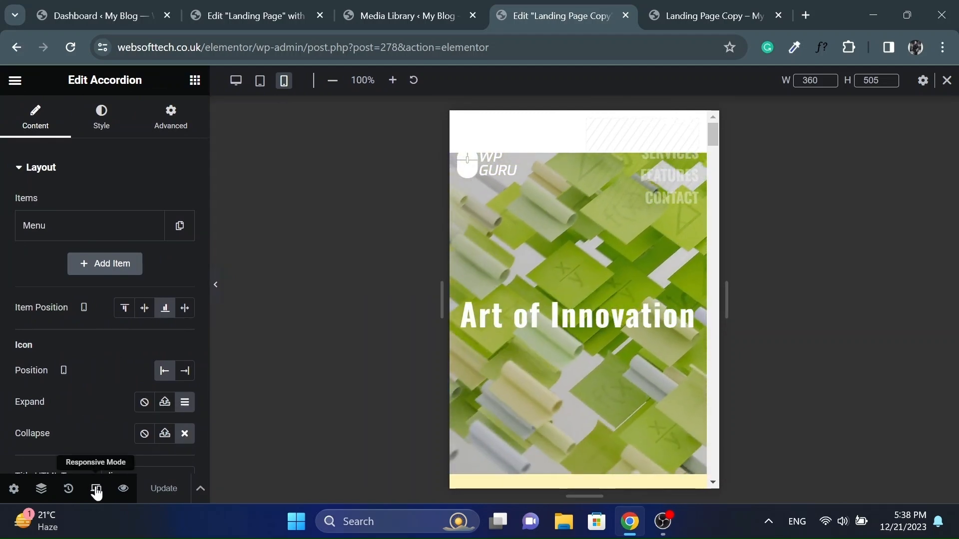
{"action": "left_click", "coordinate": [97, 492]}
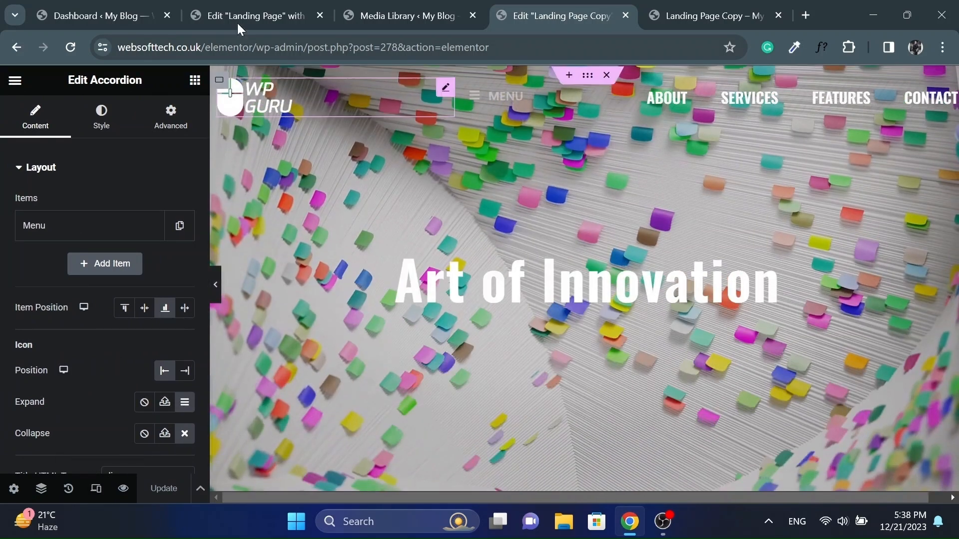
- Examine the scroll-down mouse icon in the hero section of the original Landing Page
{"action": "left_click", "coordinate": [204, 6]}
{"action": "scroll", "coordinate": [486, 223], "scroll_direction": "up", "scroll_amount": 20}
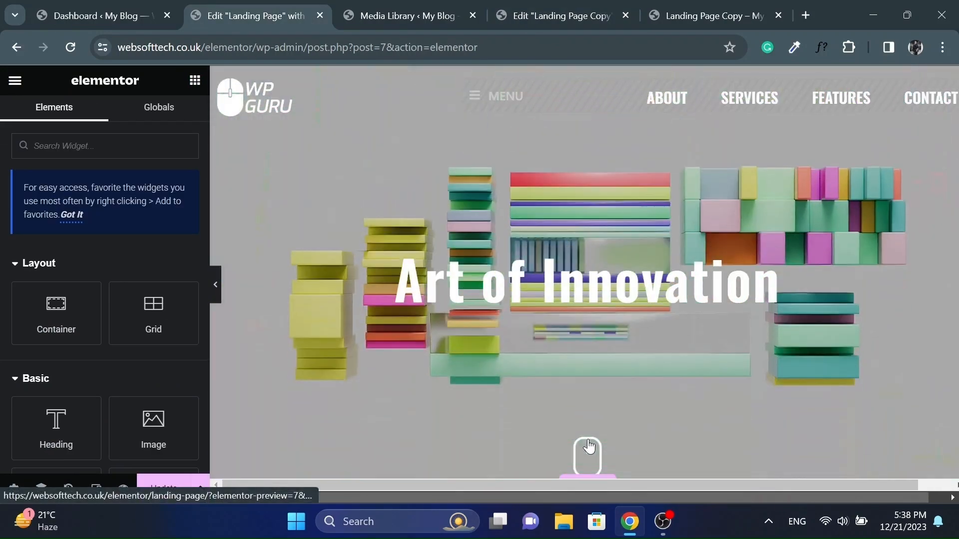
{"action": "scroll", "coordinate": [594, 445], "scroll_direction": "down", "scroll_amount": 1}
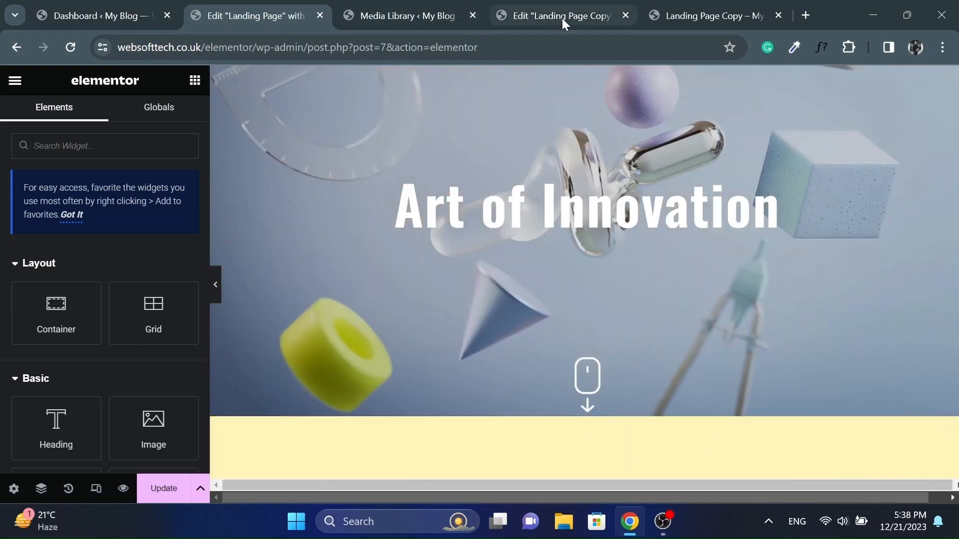
- Add a single-column flexbox container between the hero and the "Your Journey Starts Here" section of the Landing Page Copy
{"action": "left_click", "coordinate": [561, 16]}
{"action": "scroll", "coordinate": [505, 306], "scroll_direction": "down", "scroll_amount": 3}
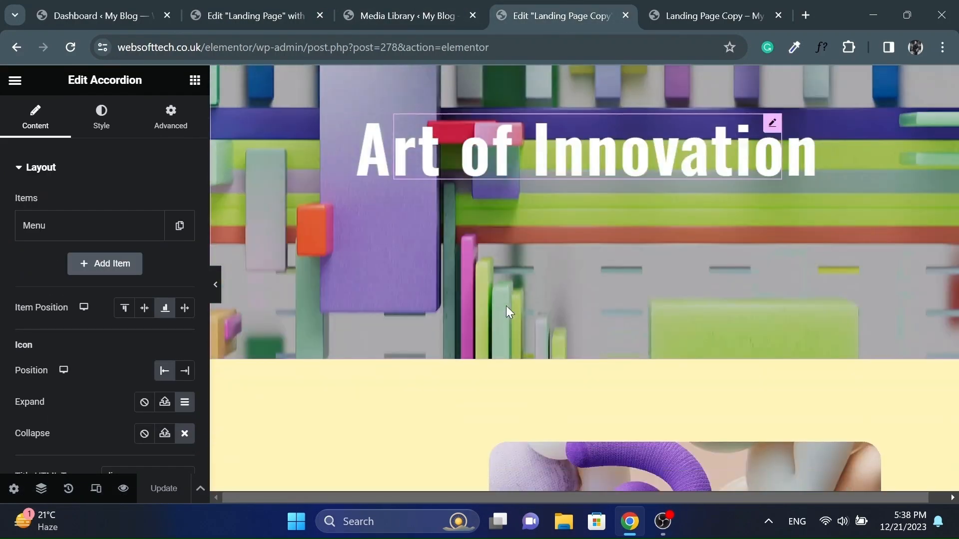
{"action": "left_click", "coordinate": [569, 334]}
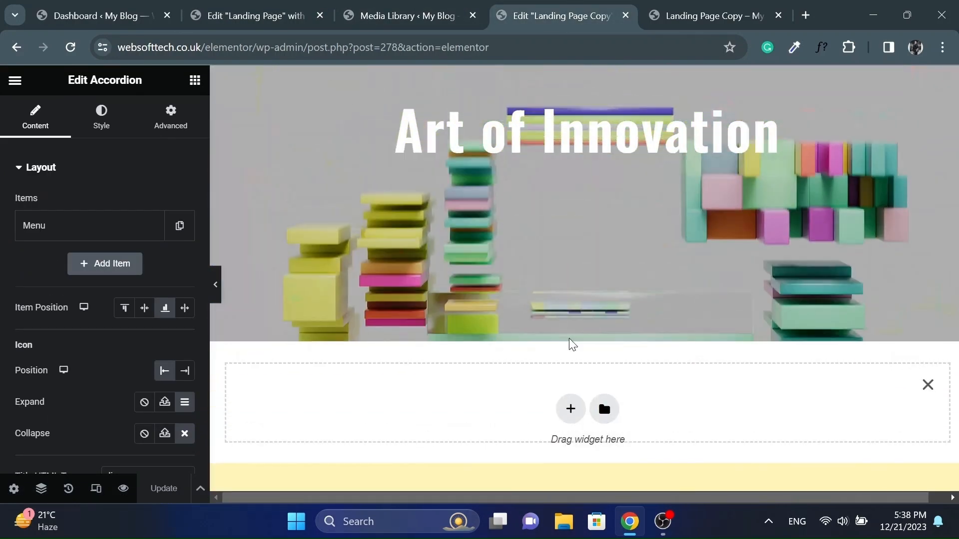
{"action": "left_click", "coordinate": [569, 409]}
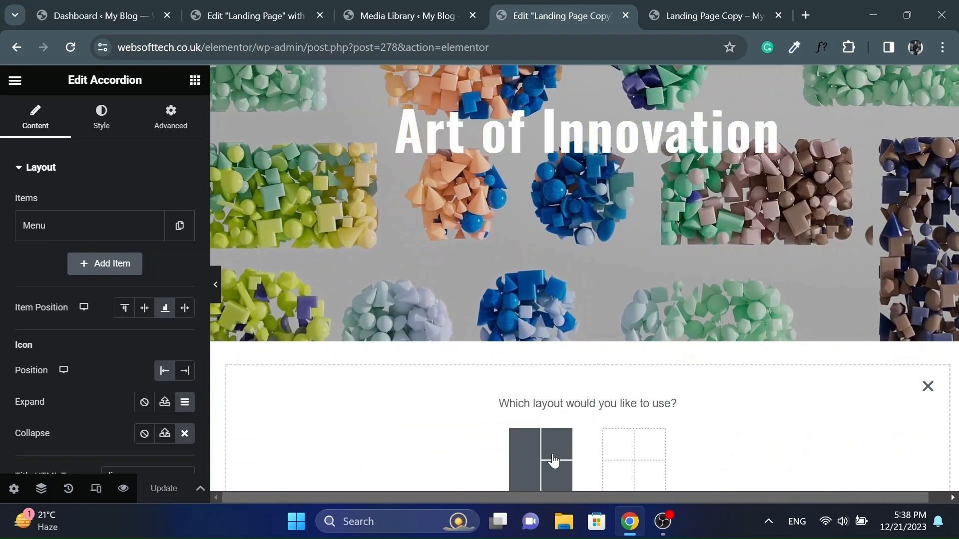
{"action": "left_click", "coordinate": [552, 455]}
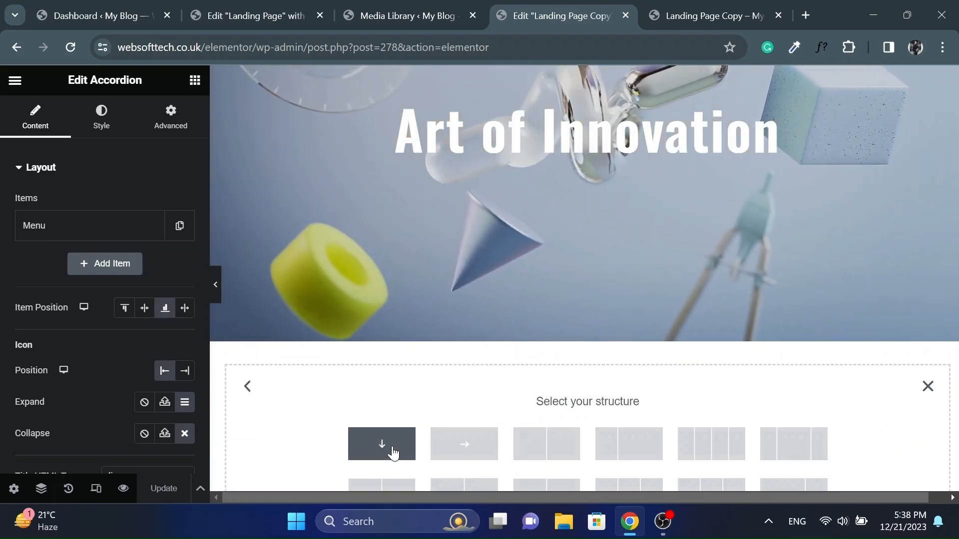
{"action": "left_click", "coordinate": [381, 444]}
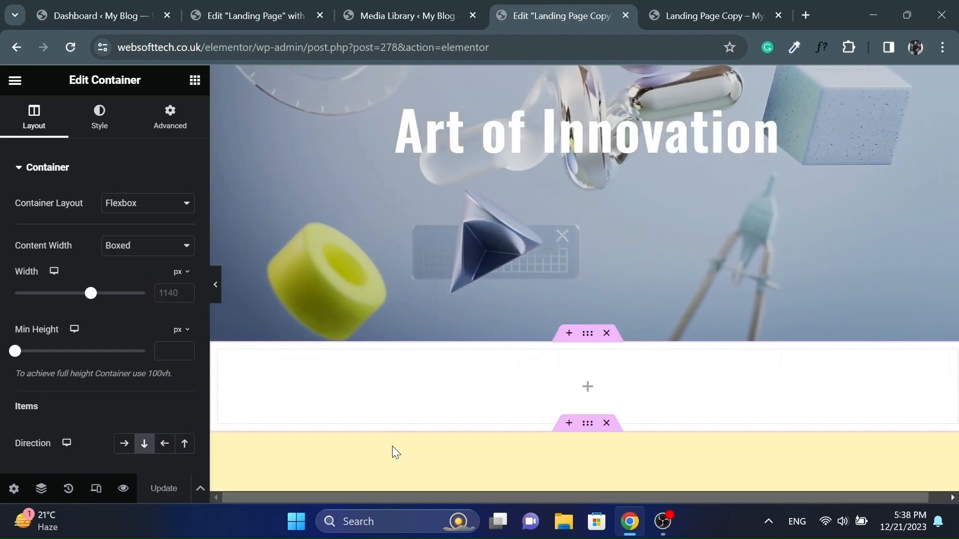
- Copy the scroll-down mouse icon from the original Landing Page and paste it into the new container on the Landing Page Copy
{"action": "left_click", "coordinate": [284, 26]}
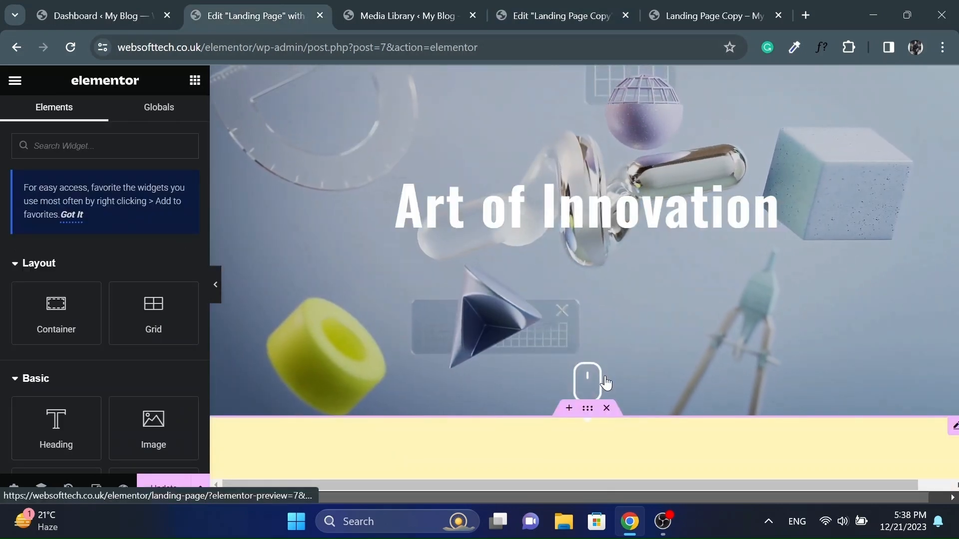
{"action": "right_click", "coordinate": [672, 424]}
{"action": "left_click", "coordinate": [712, 230]}
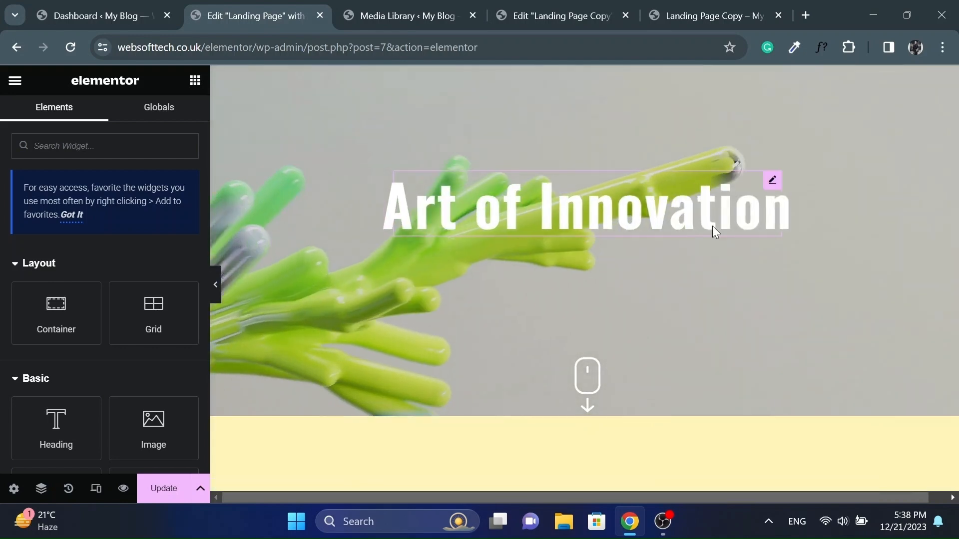
{"action": "left_click", "coordinate": [577, 18]}
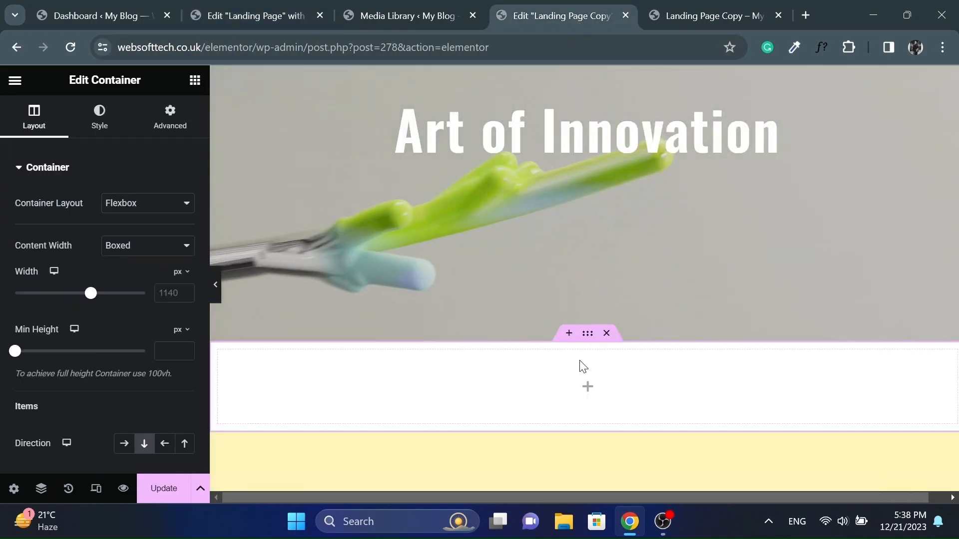
{"action": "right_click", "coordinate": [586, 393]}
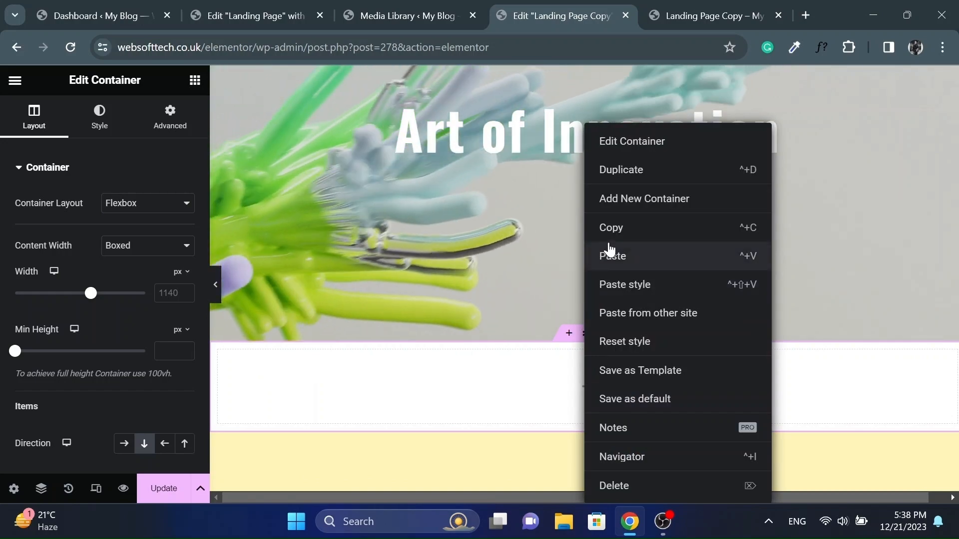
{"action": "left_click", "coordinate": [613, 256]}
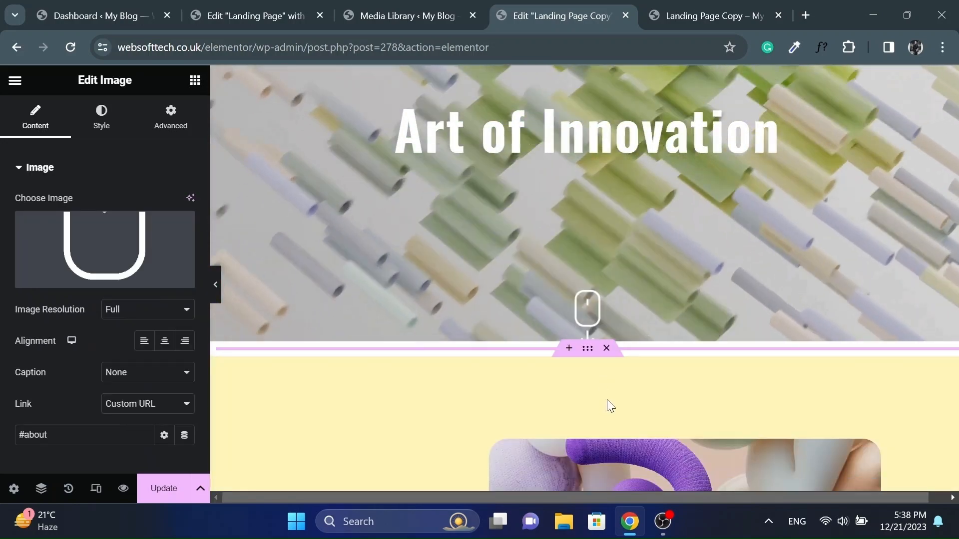
- Review the pasted mouse icon's position on the page and its link, width and margin settings
{"action": "scroll", "coordinate": [611, 317], "scroll_direction": "down", "scroll_amount": 6}
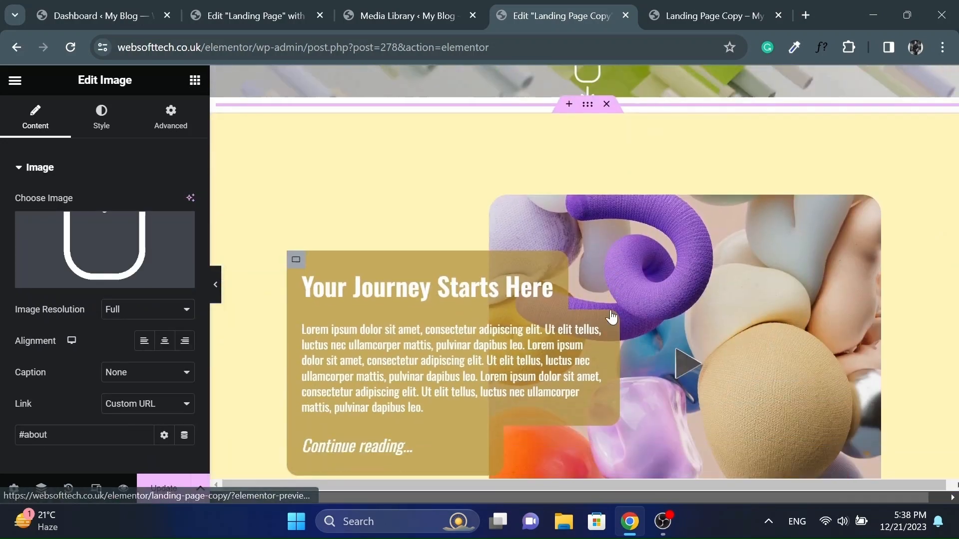
{"action": "scroll", "coordinate": [613, 316], "scroll_direction": "up", "scroll_amount": 8}
{"action": "scroll", "coordinate": [14, 319], "scroll_direction": "down", "scroll_amount": 2}
{"action": "left_click_drag", "start_coordinate": [20, 361], "coordinate": [65, 363]}
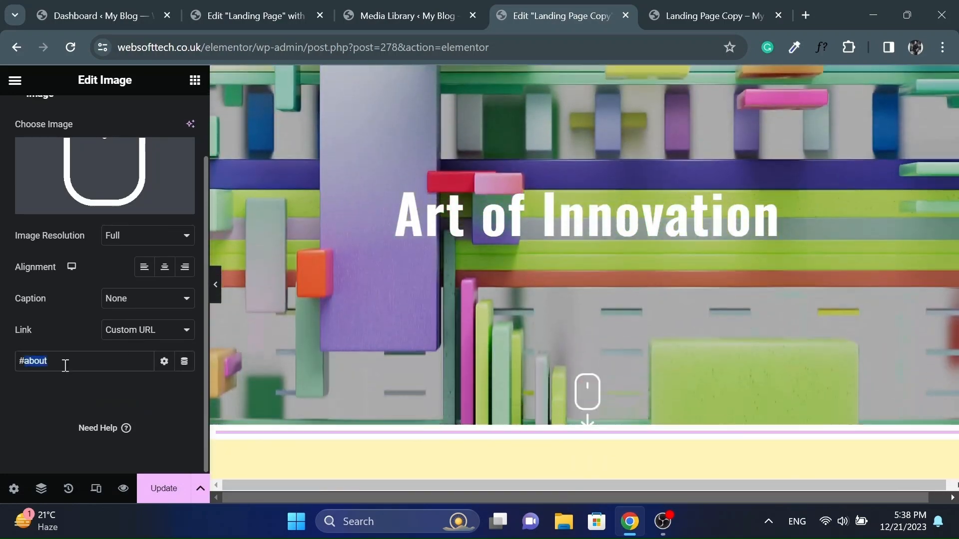
{"action": "scroll", "coordinate": [83, 215], "scroll_direction": "up", "scroll_amount": 2}
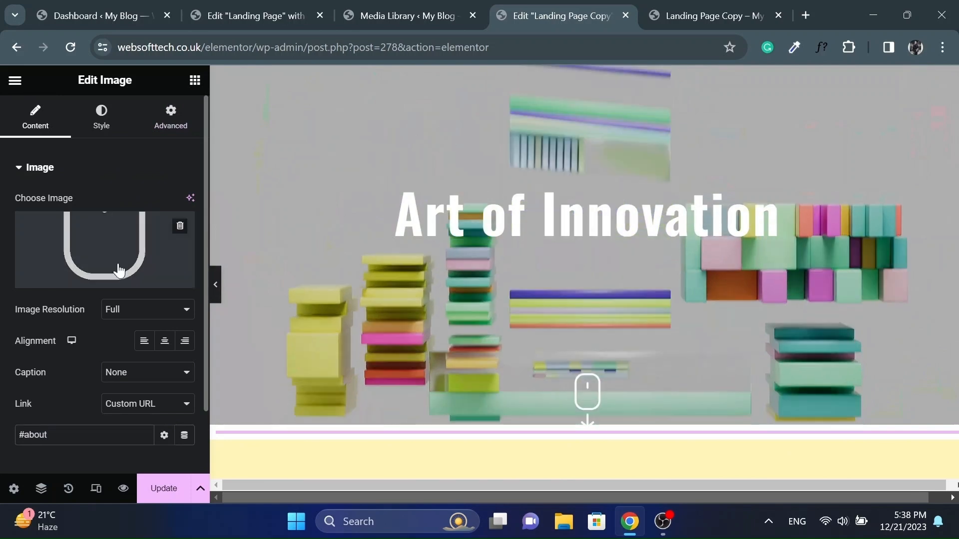
{"action": "left_click", "coordinate": [98, 128]}
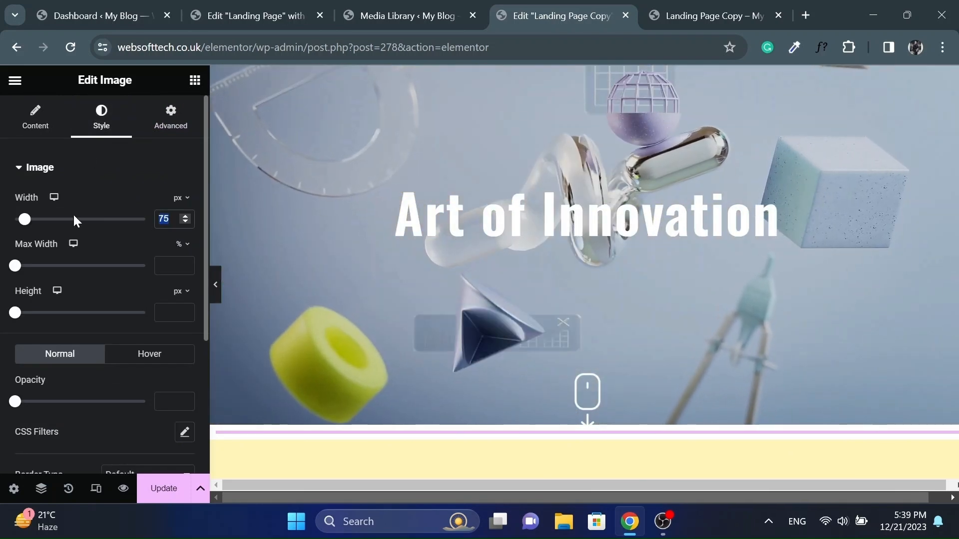
{"action": "mouse_move", "coordinate": [29, 226]}
{"action": "left_mouse_down"}
{"action": "mouse_move", "coordinate": [50, 221]}
{"action": "mouse_move", "coordinate": [30, 228]}
{"action": "left_mouse_up"}
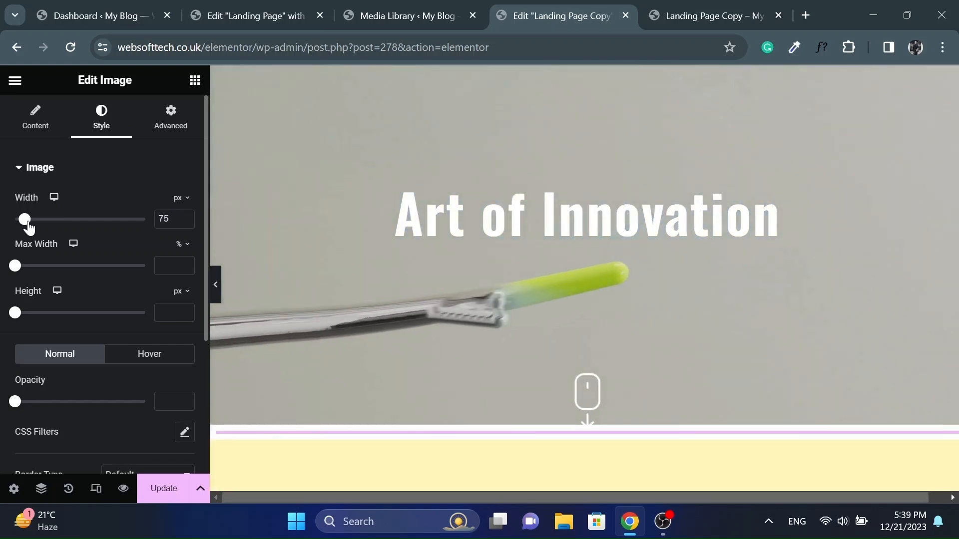
{"action": "left_click", "coordinate": [172, 122]}
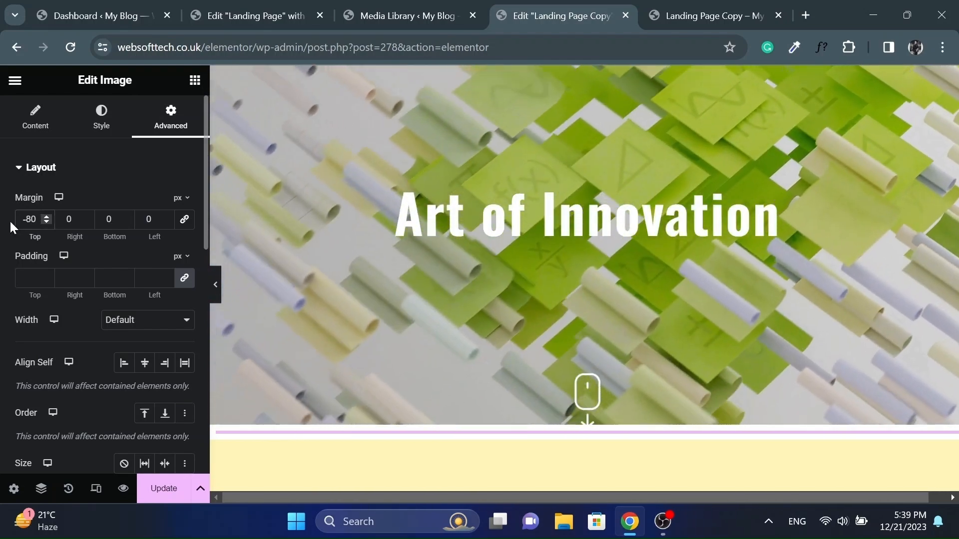
- Try a top margin of 0 on the mouse icon image, and restore it to -80 px
{"action": "double_click", "coordinate": [29, 220]}
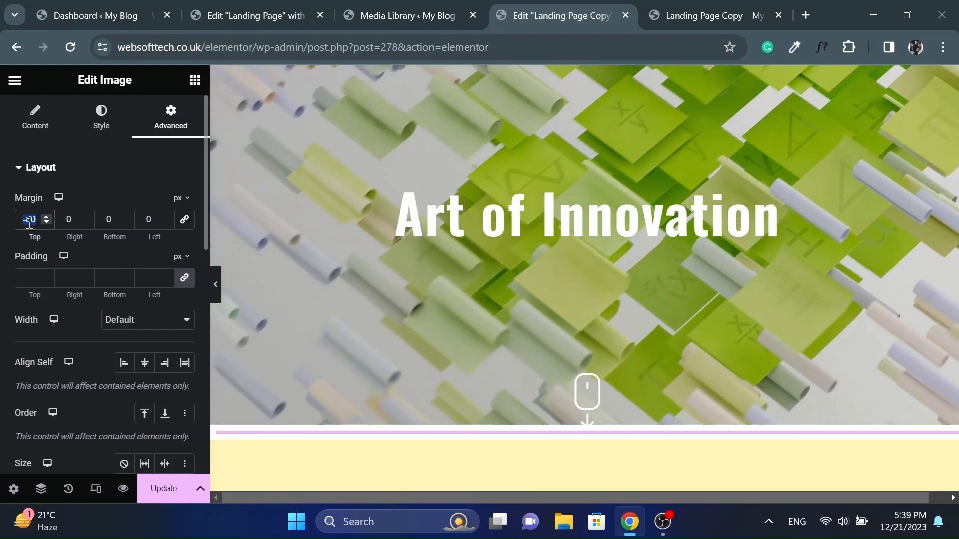
{"action": "type", "text": "0"}
{"action": "scroll", "coordinate": [331, 260], "scroll_direction": "down", "scroll_amount": 3}
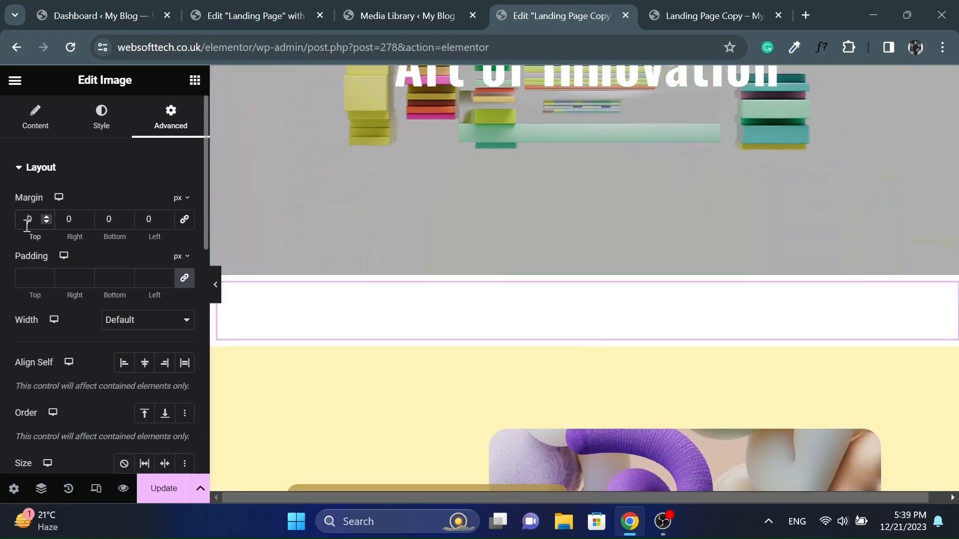
{"action": "type", "text": "8"}
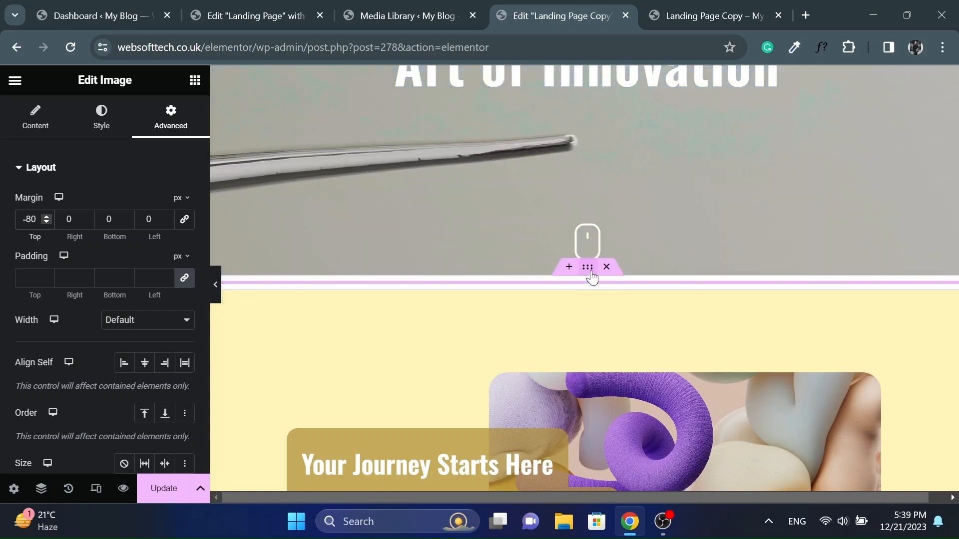
- Set the padding of the mouse icon's container to 0 on all sides and preview the page at full width
{"action": "left_click", "coordinate": [590, 271]}
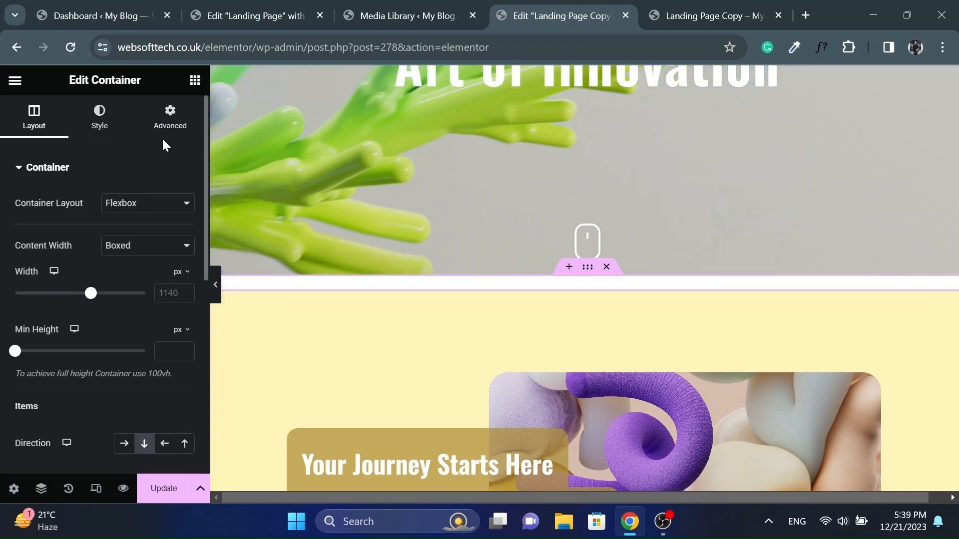
{"action": "left_click", "coordinate": [171, 124]}
{"action": "left_click", "coordinate": [141, 280]}
{"action": "type", "text": "0"}
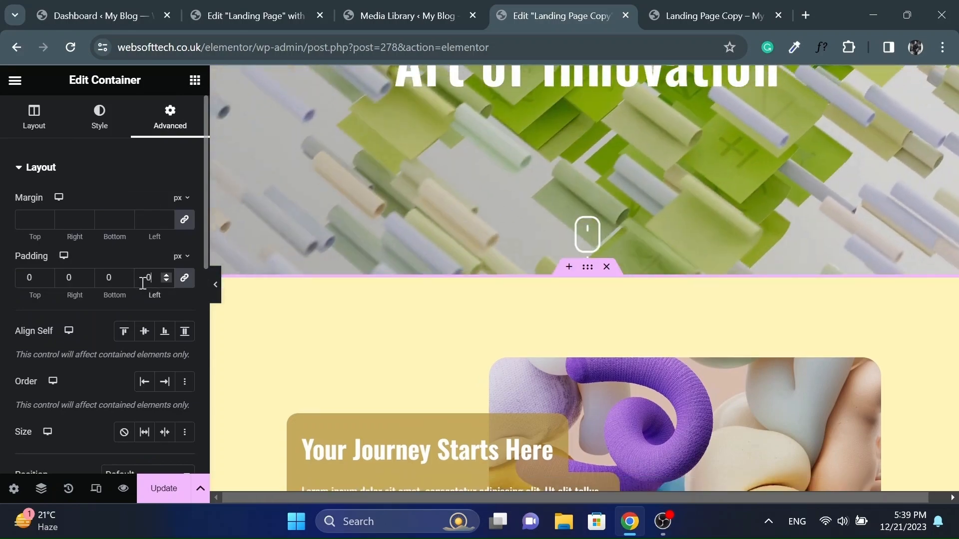
{"action": "left_click", "coordinate": [216, 285]}
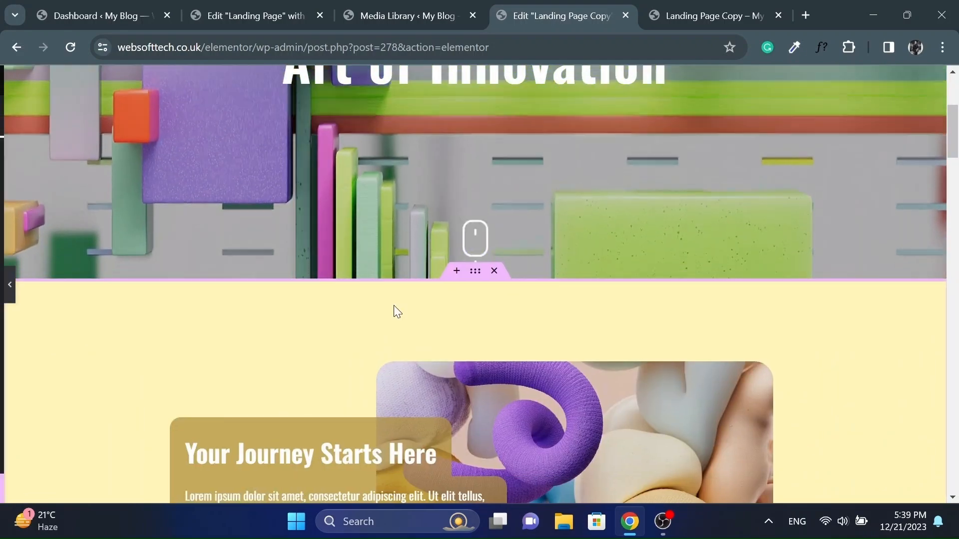
{"action": "left_click", "coordinate": [394, 305]}
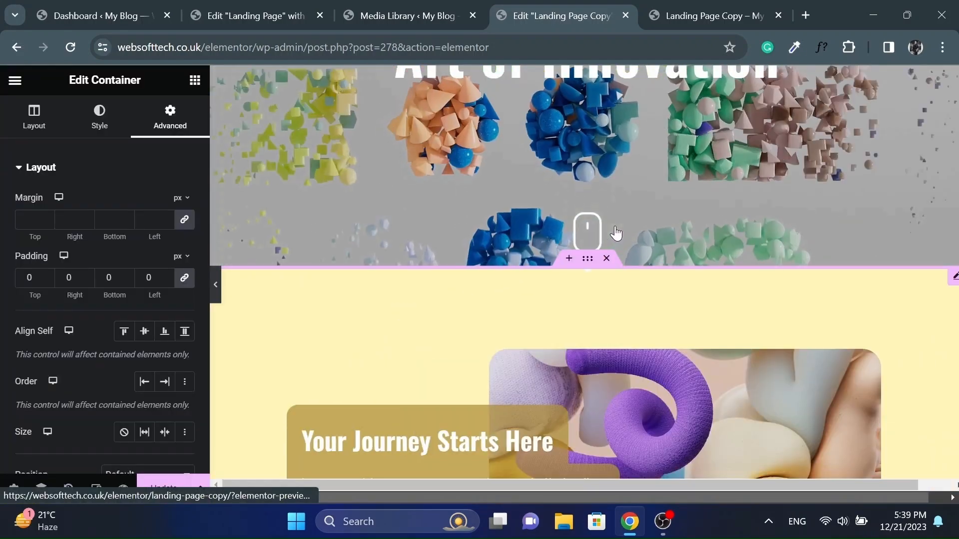
- Examine the hover transform settings of the mouse icon image, including its offset and scale
{"action": "scroll", "coordinate": [615, 233], "scroll_direction": "down", "scroll_amount": 4}
{"action": "left_click", "coordinate": [615, 226]}
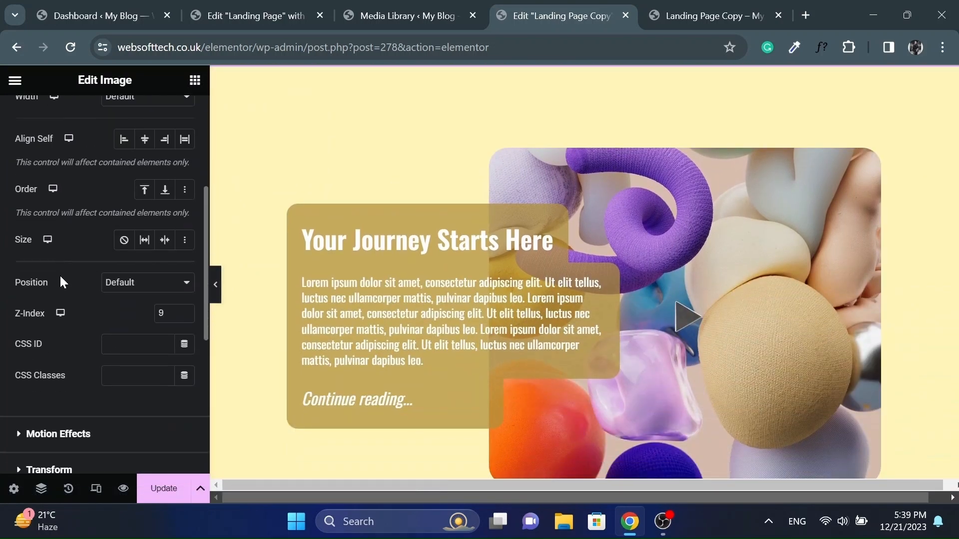
{"action": "scroll", "coordinate": [62, 282], "scroll_direction": "down", "scroll_amount": 3}
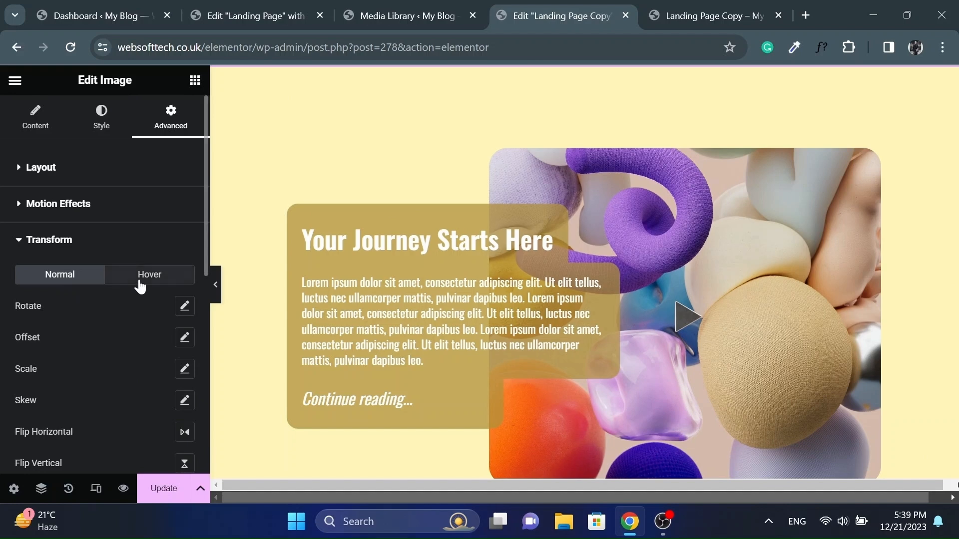
{"action": "scroll", "coordinate": [165, 339], "scroll_direction": "down", "scroll_amount": 1}
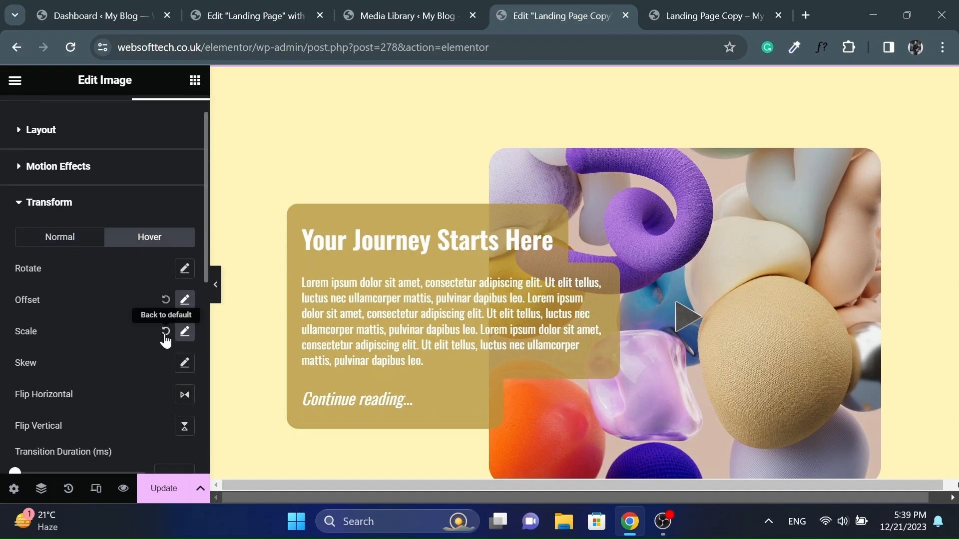
{"action": "left_click", "coordinate": [185, 287]}
{"action": "scroll", "coordinate": [472, 298], "scroll_direction": "up", "scroll_amount": 4}
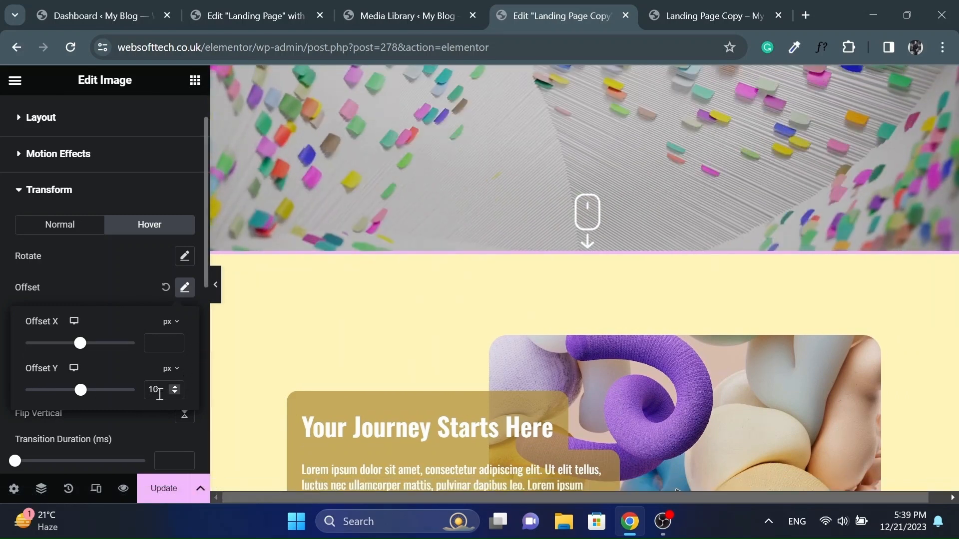
{"action": "left_click", "coordinate": [184, 288]}
{"action": "scroll", "coordinate": [175, 254], "scroll_direction": "down", "scroll_amount": 2}
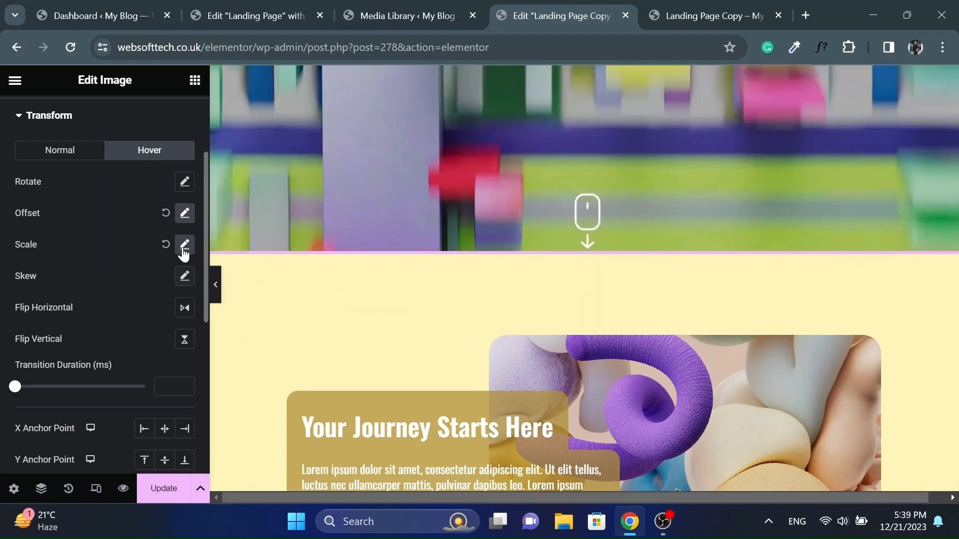
{"action": "left_click", "coordinate": [185, 244]}
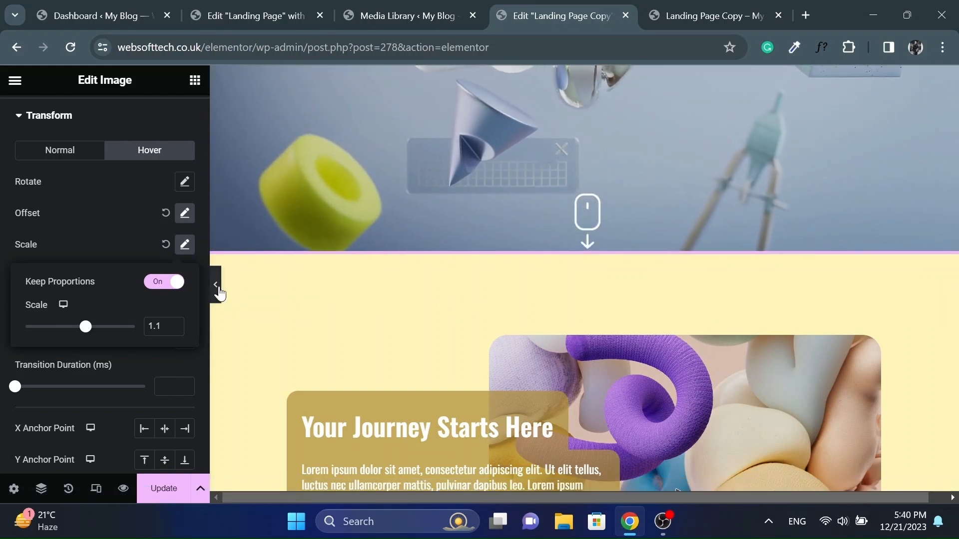
- Preview the mouse icon below the hero at full width and update the Landing Page Copy
{"action": "left_click", "coordinate": [219, 292]}
{"action": "left_click", "coordinate": [219, 292]}
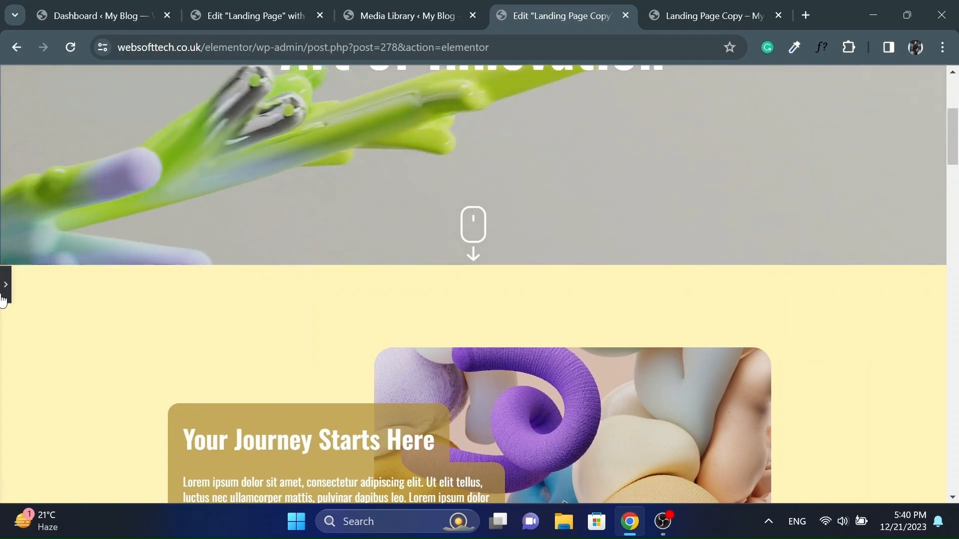
{"action": "left_click", "coordinate": [4, 299]}
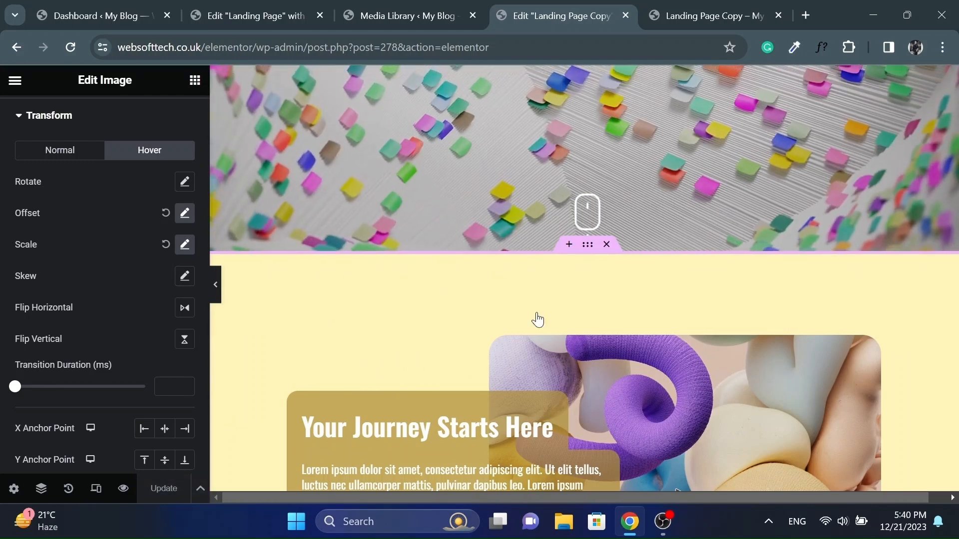
- Reload the live Landing Page Copy, test the mouse icon's link to the about section, and return to the hero
{"action": "left_click", "coordinate": [727, 8]}
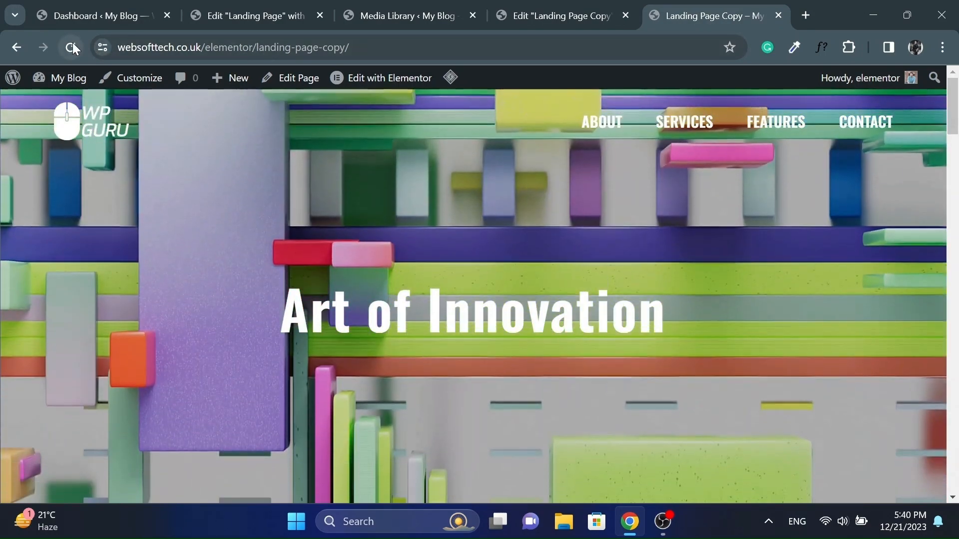
{"action": "left_click", "coordinate": [73, 43]}
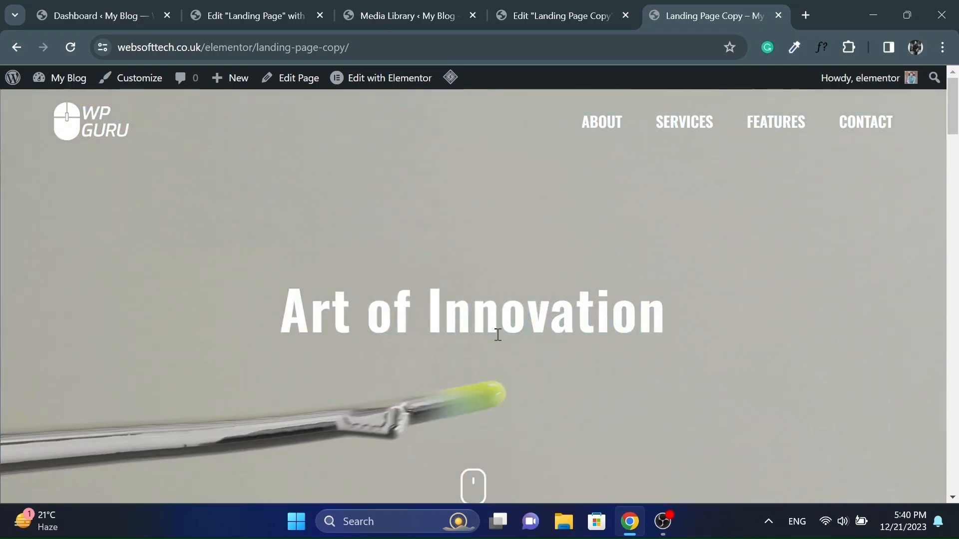
{"action": "left_click", "coordinate": [475, 481]}
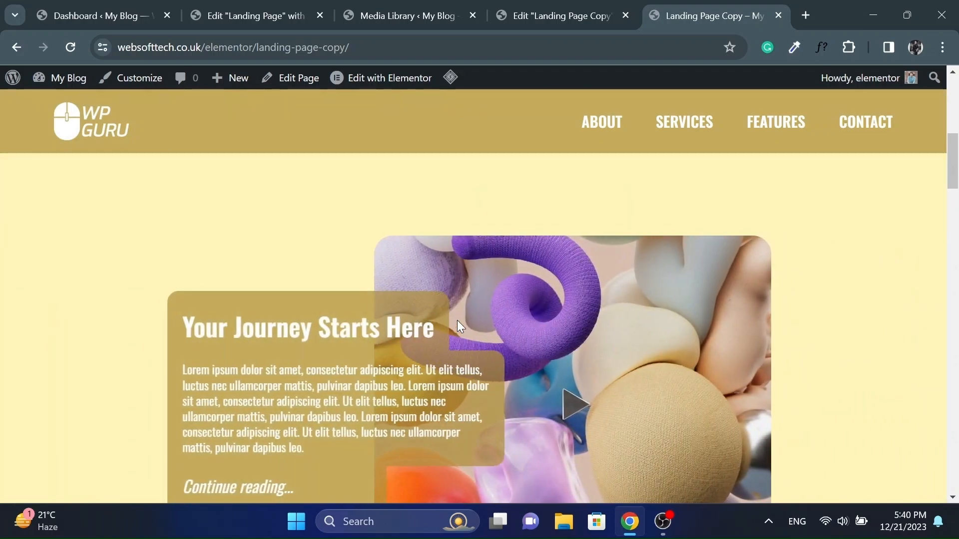
{"action": "scroll", "coordinate": [457, 320], "scroll_direction": "up", "scroll_amount": 1}
{"action": "scroll", "coordinate": [458, 322], "scroll_direction": "up", "scroll_amount": 5}
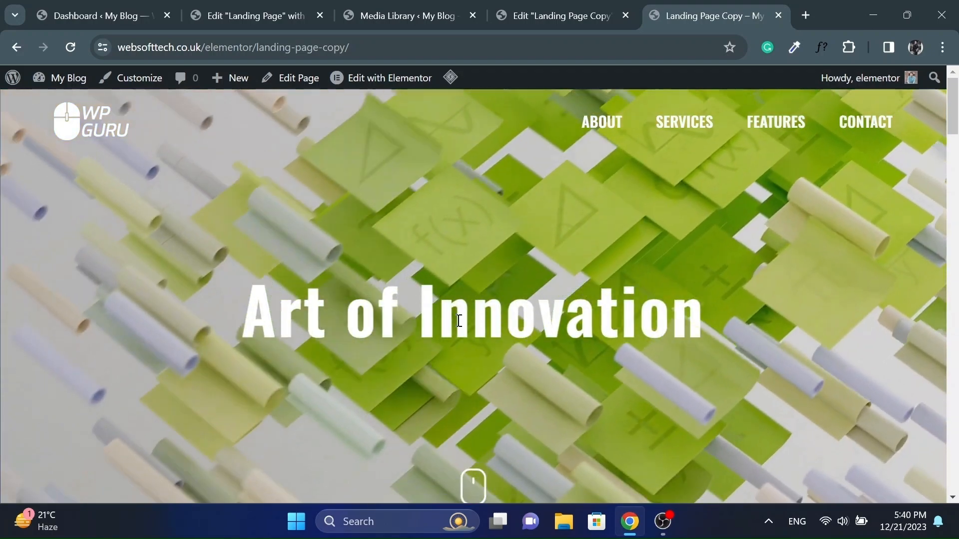